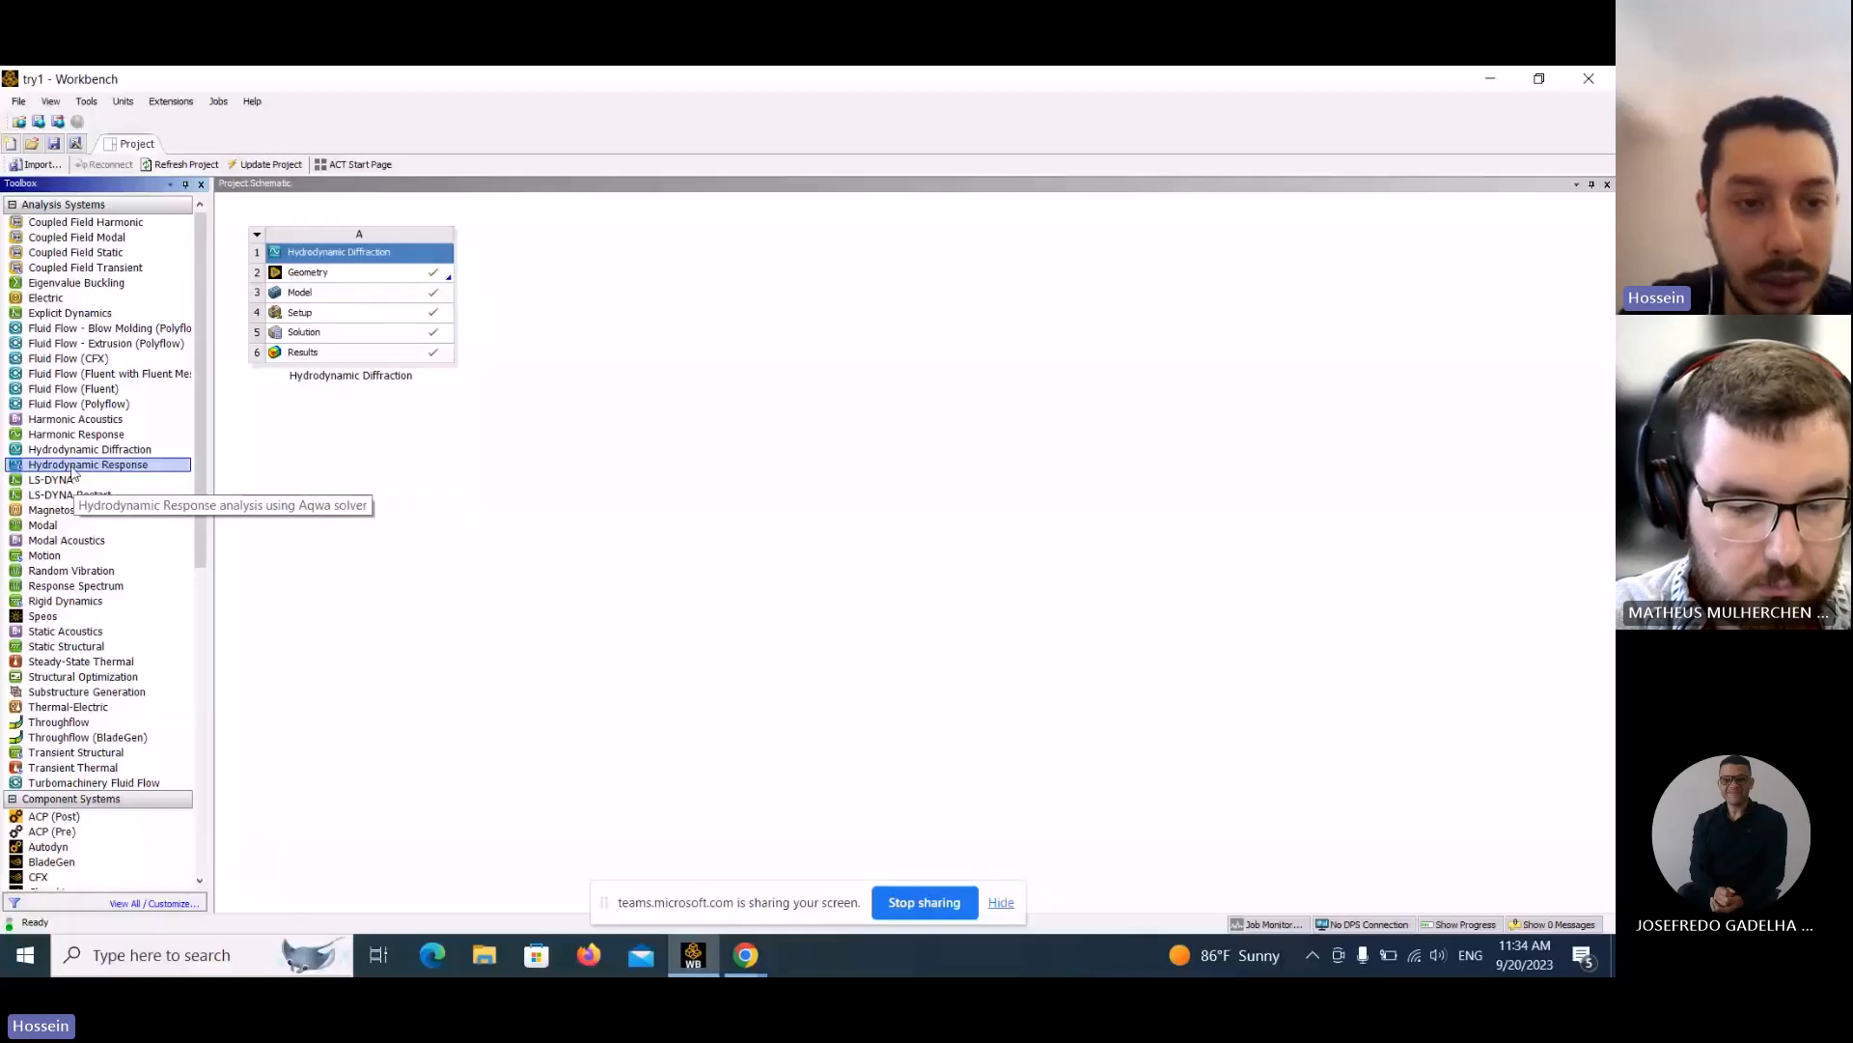
# Add a Hydrodynamic Response system linked to the Hydrodynamic Diffraction solution and open its setup.
pyautogui.moveTo(73, 472); pyautogui.dragTo(439, 338)
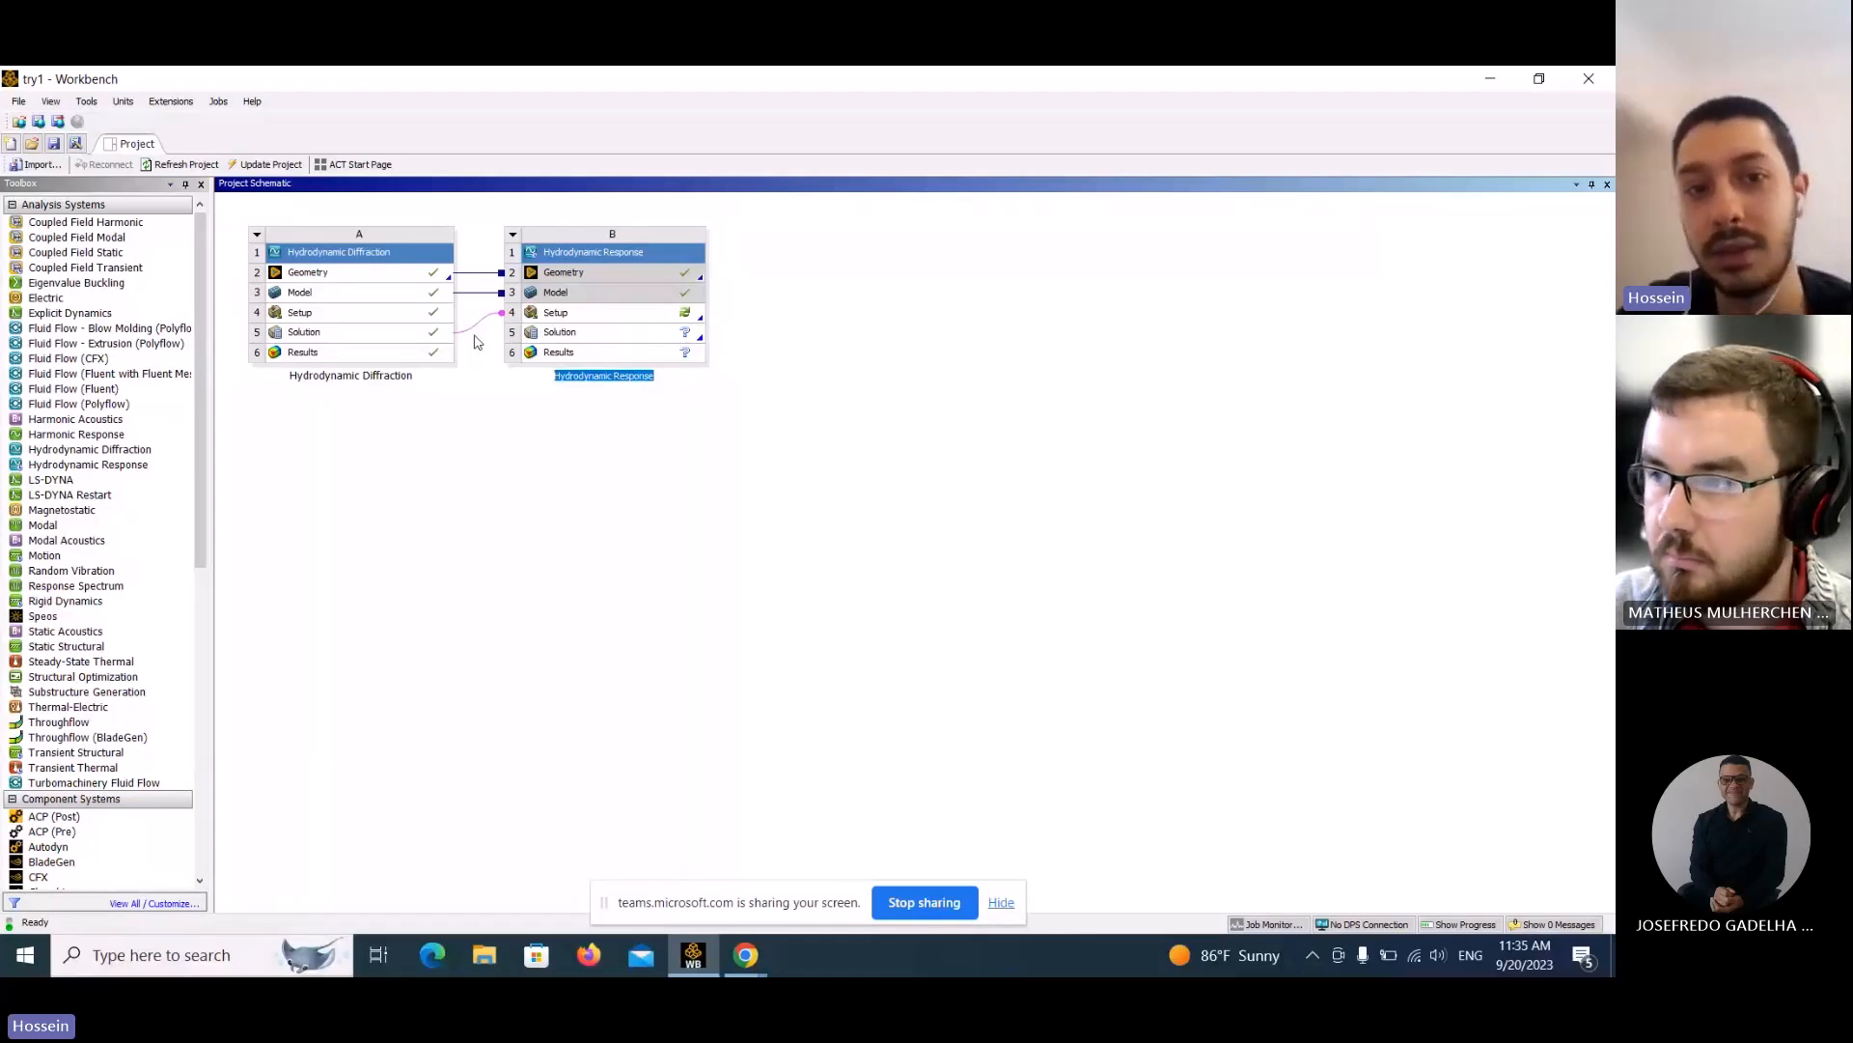
pyautogui.doubleClick(585, 318)
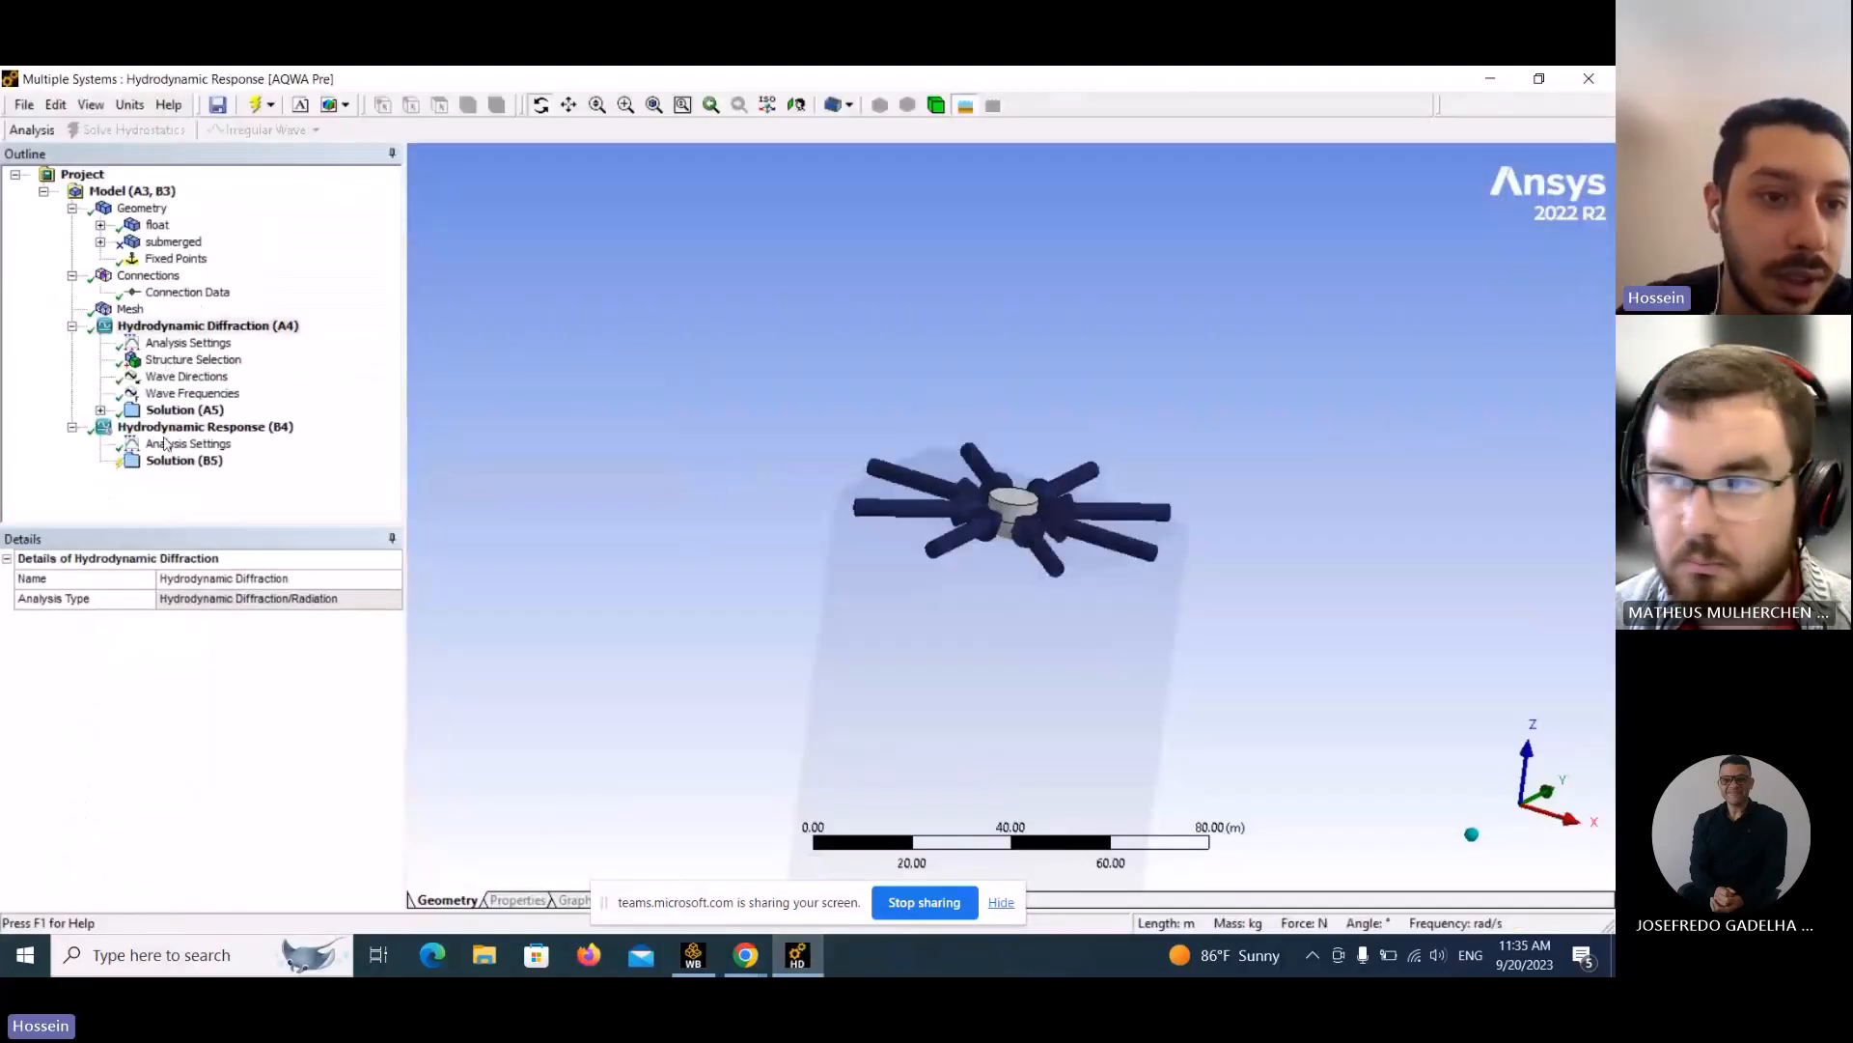
pyautogui.click(172, 426)
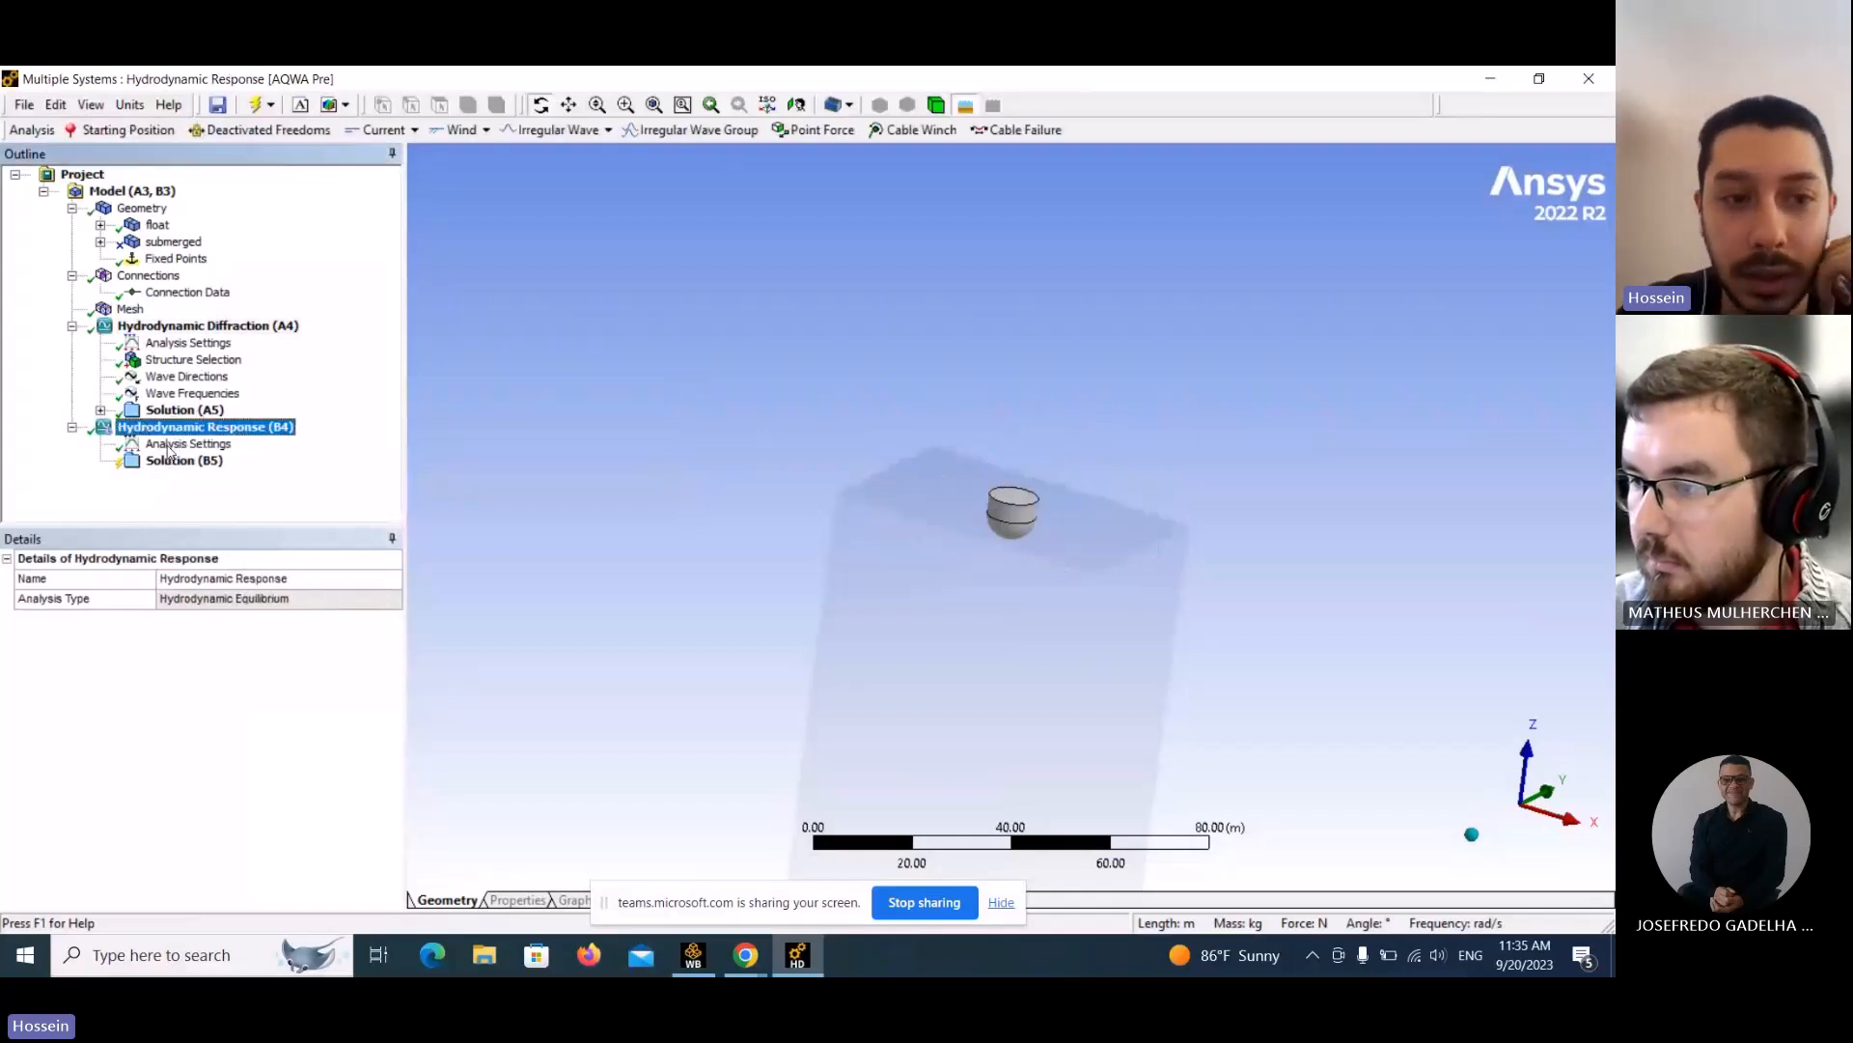
pyautogui.click(219, 328)
pyautogui.click(220, 428)
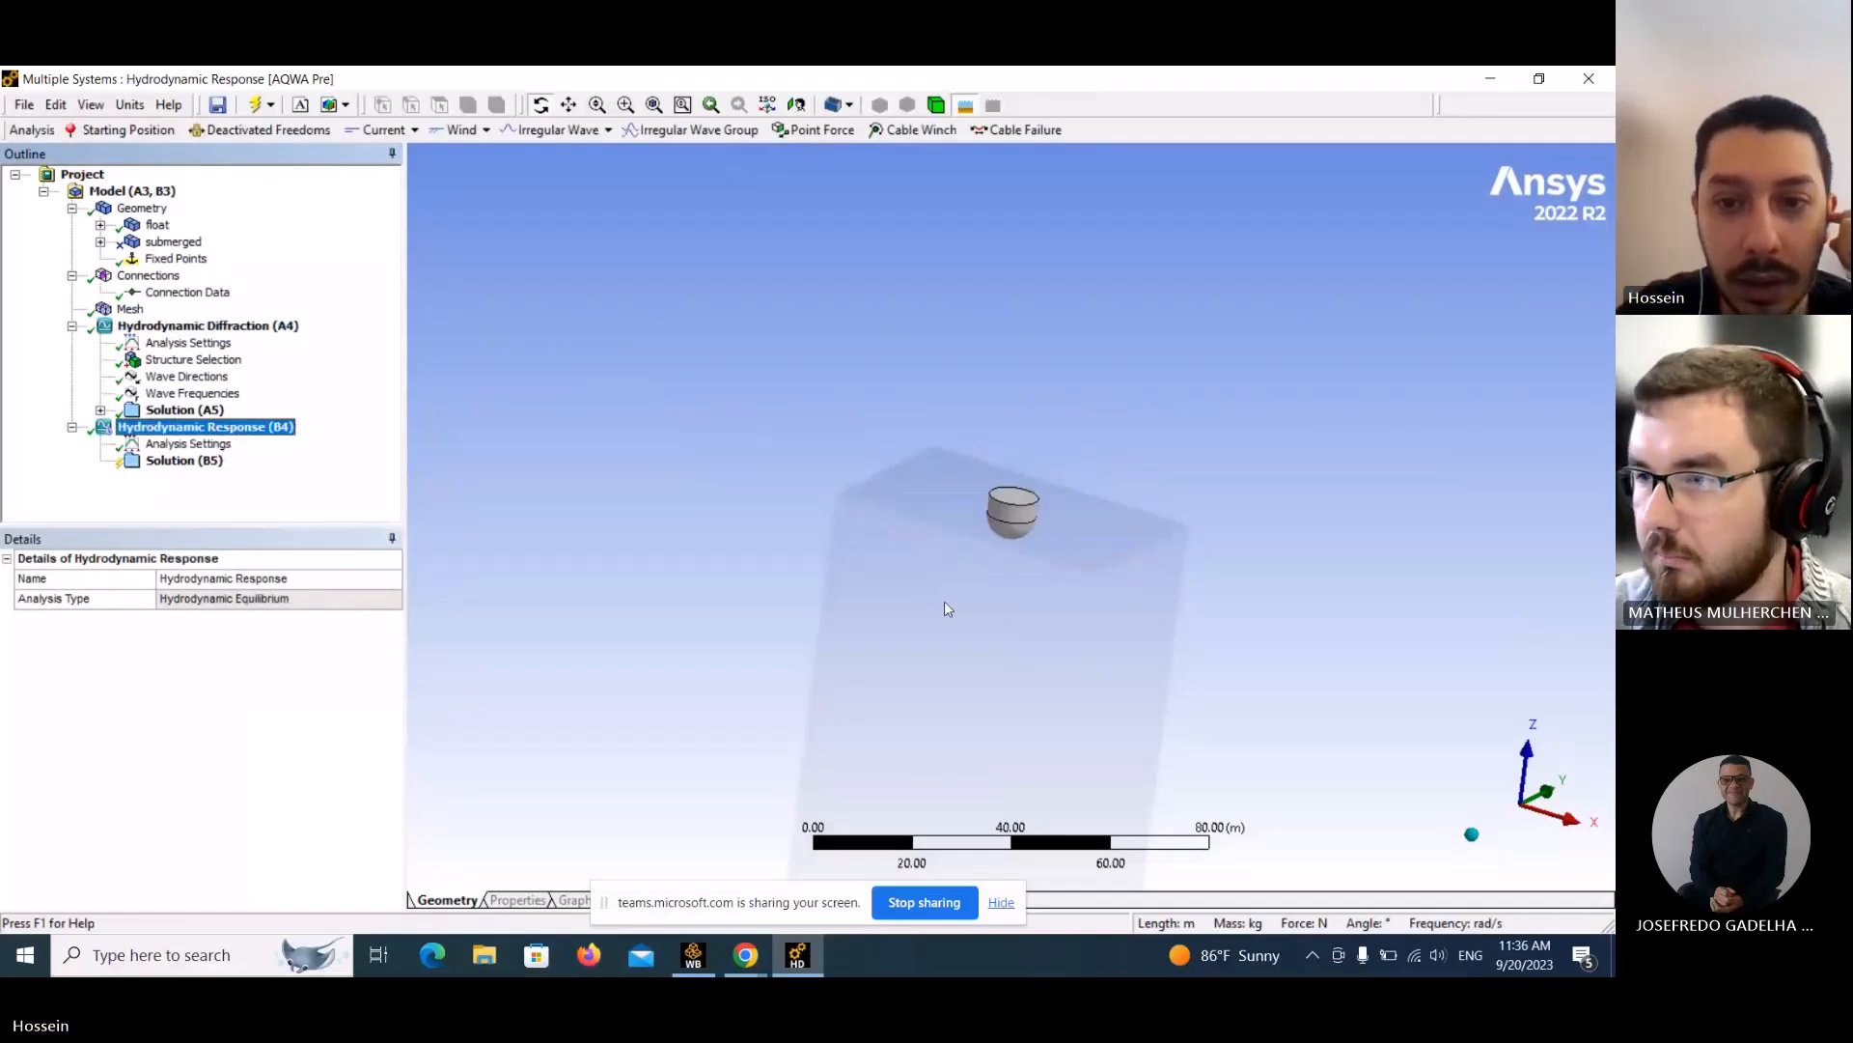
pyautogui.scroll(2, 945, 601)
pyautogui.scroll(-3, 855, 580)
pyautogui.scroll(2, 860, 579)
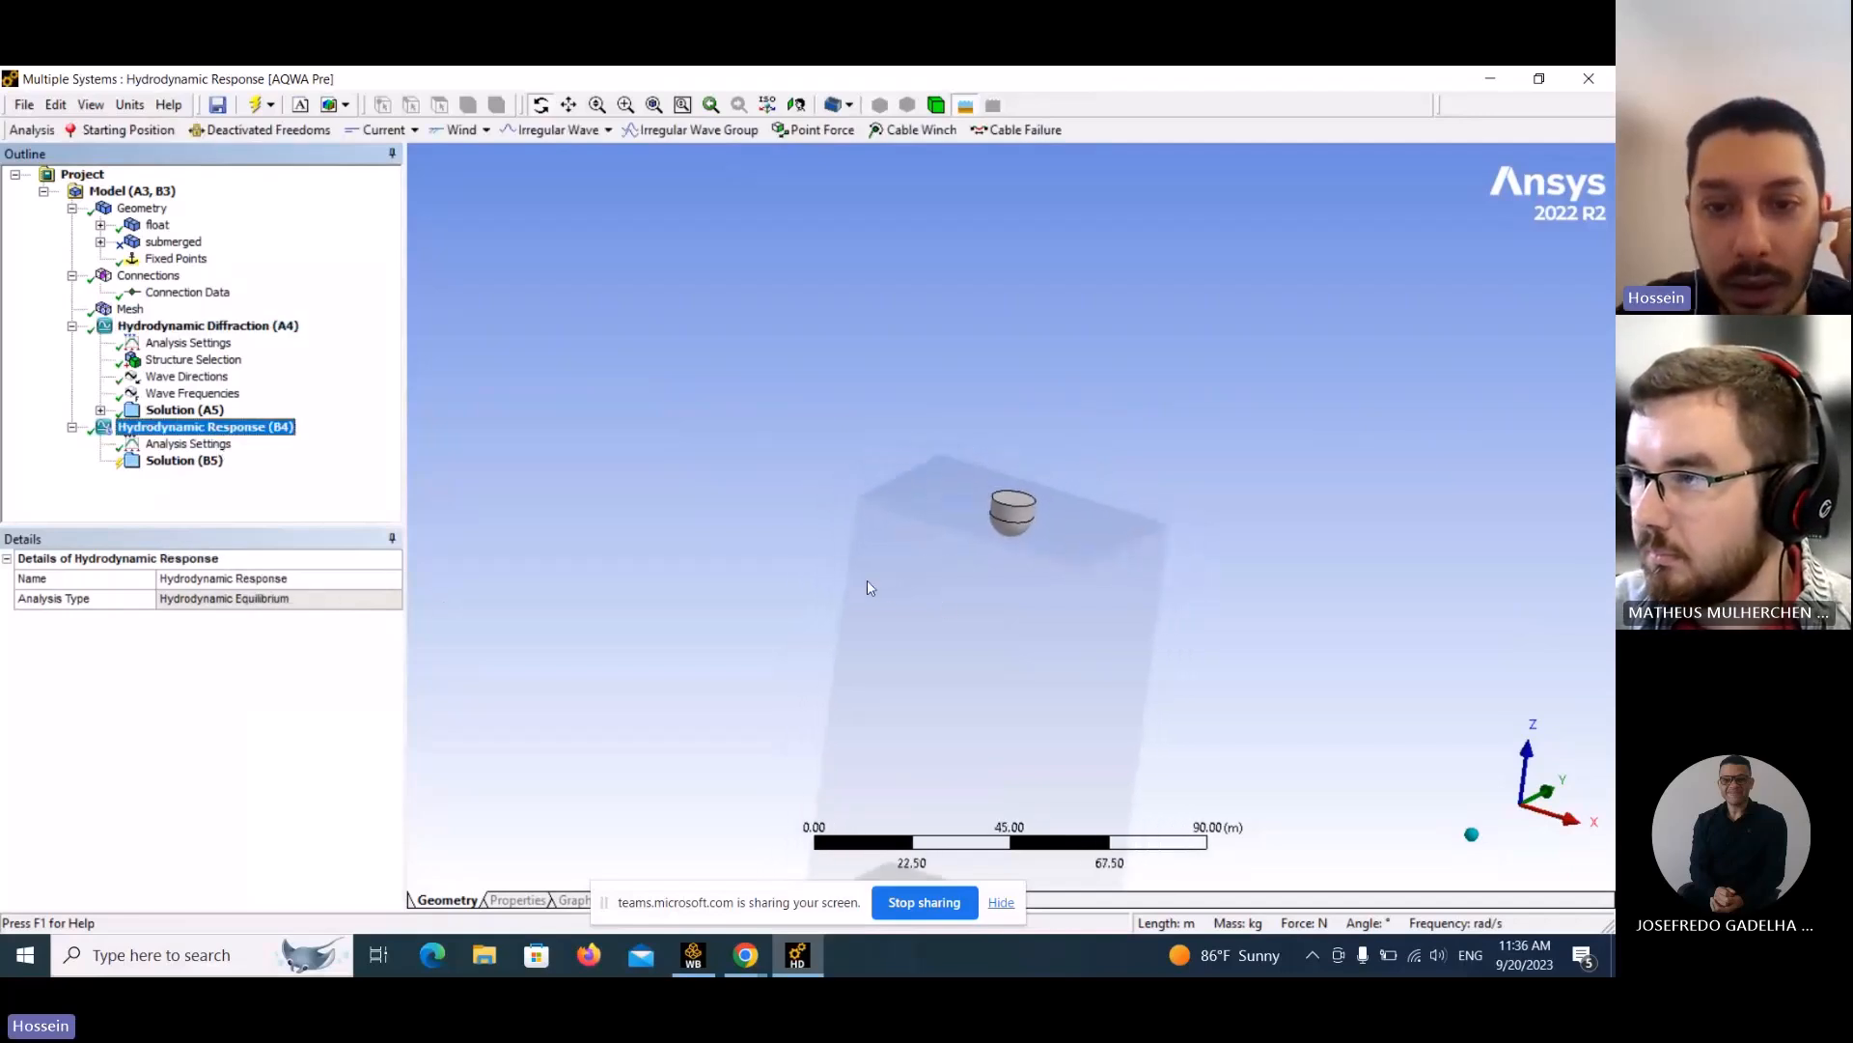
pyautogui.scroll(-2, 866, 514)
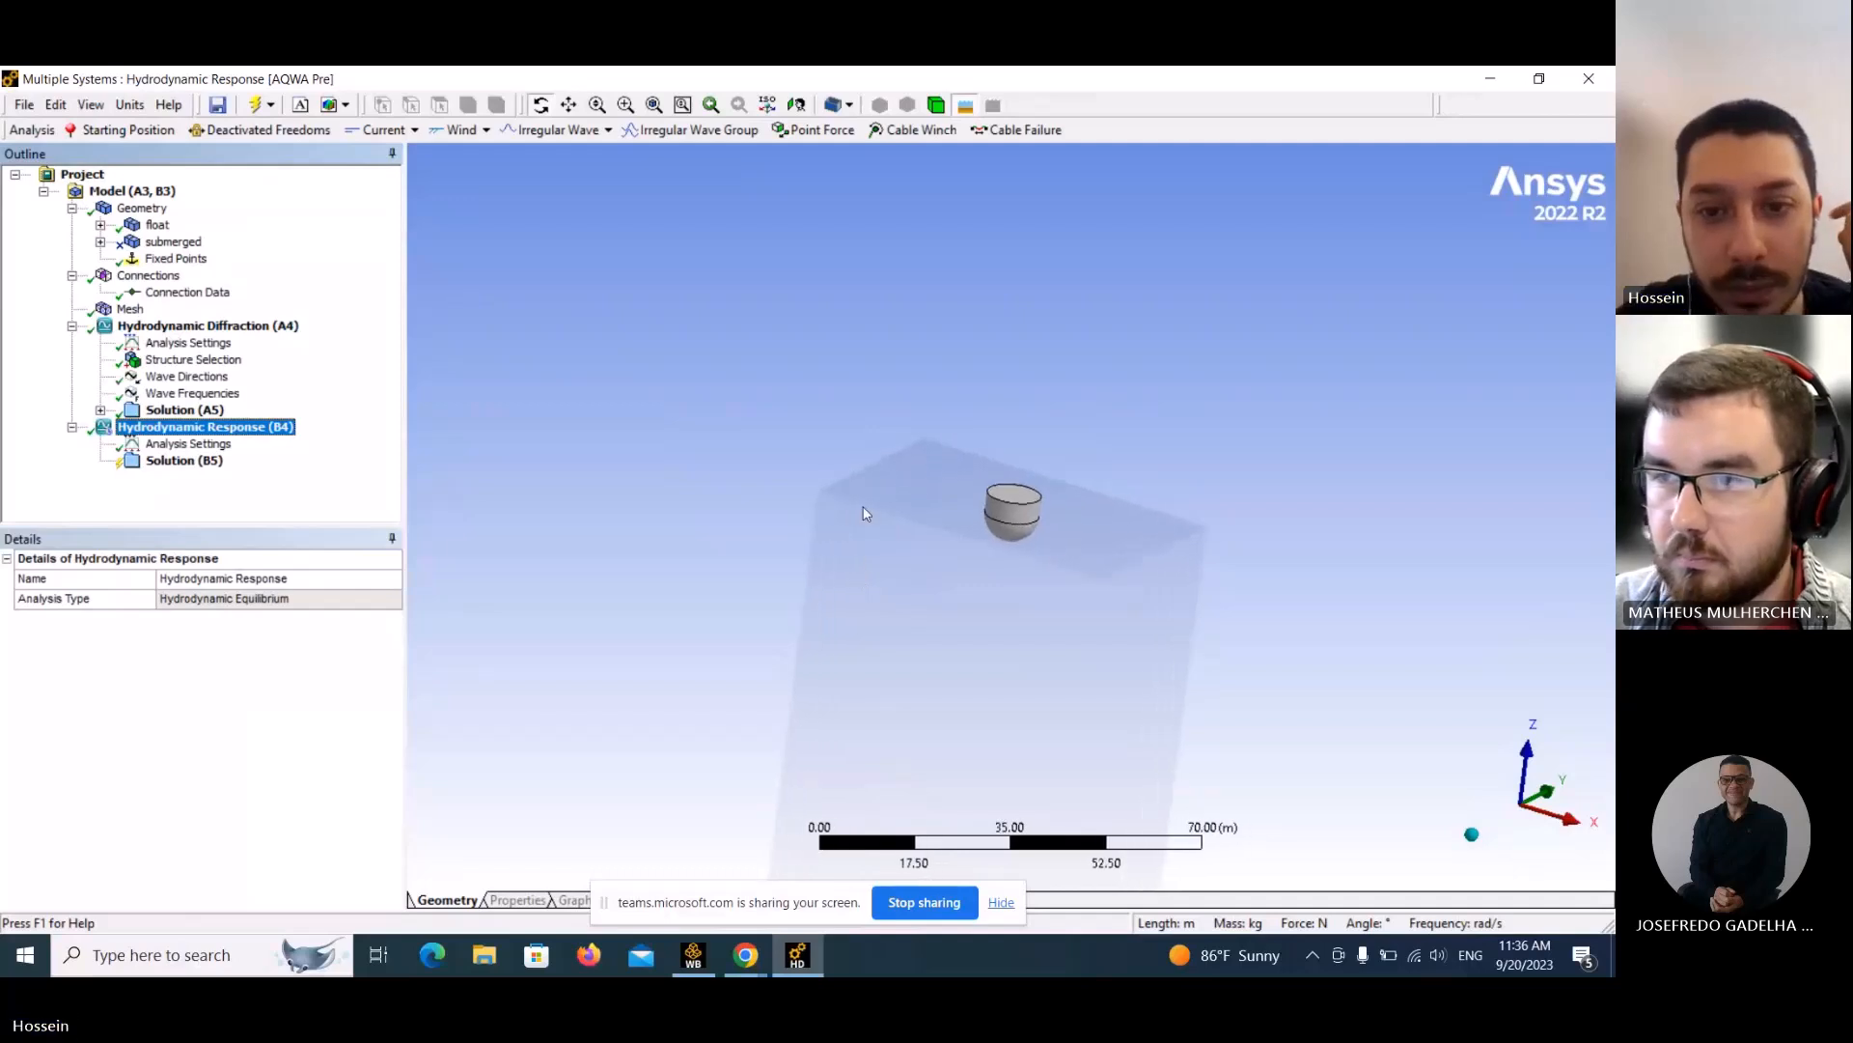
pyautogui.scroll(2, 865, 512)
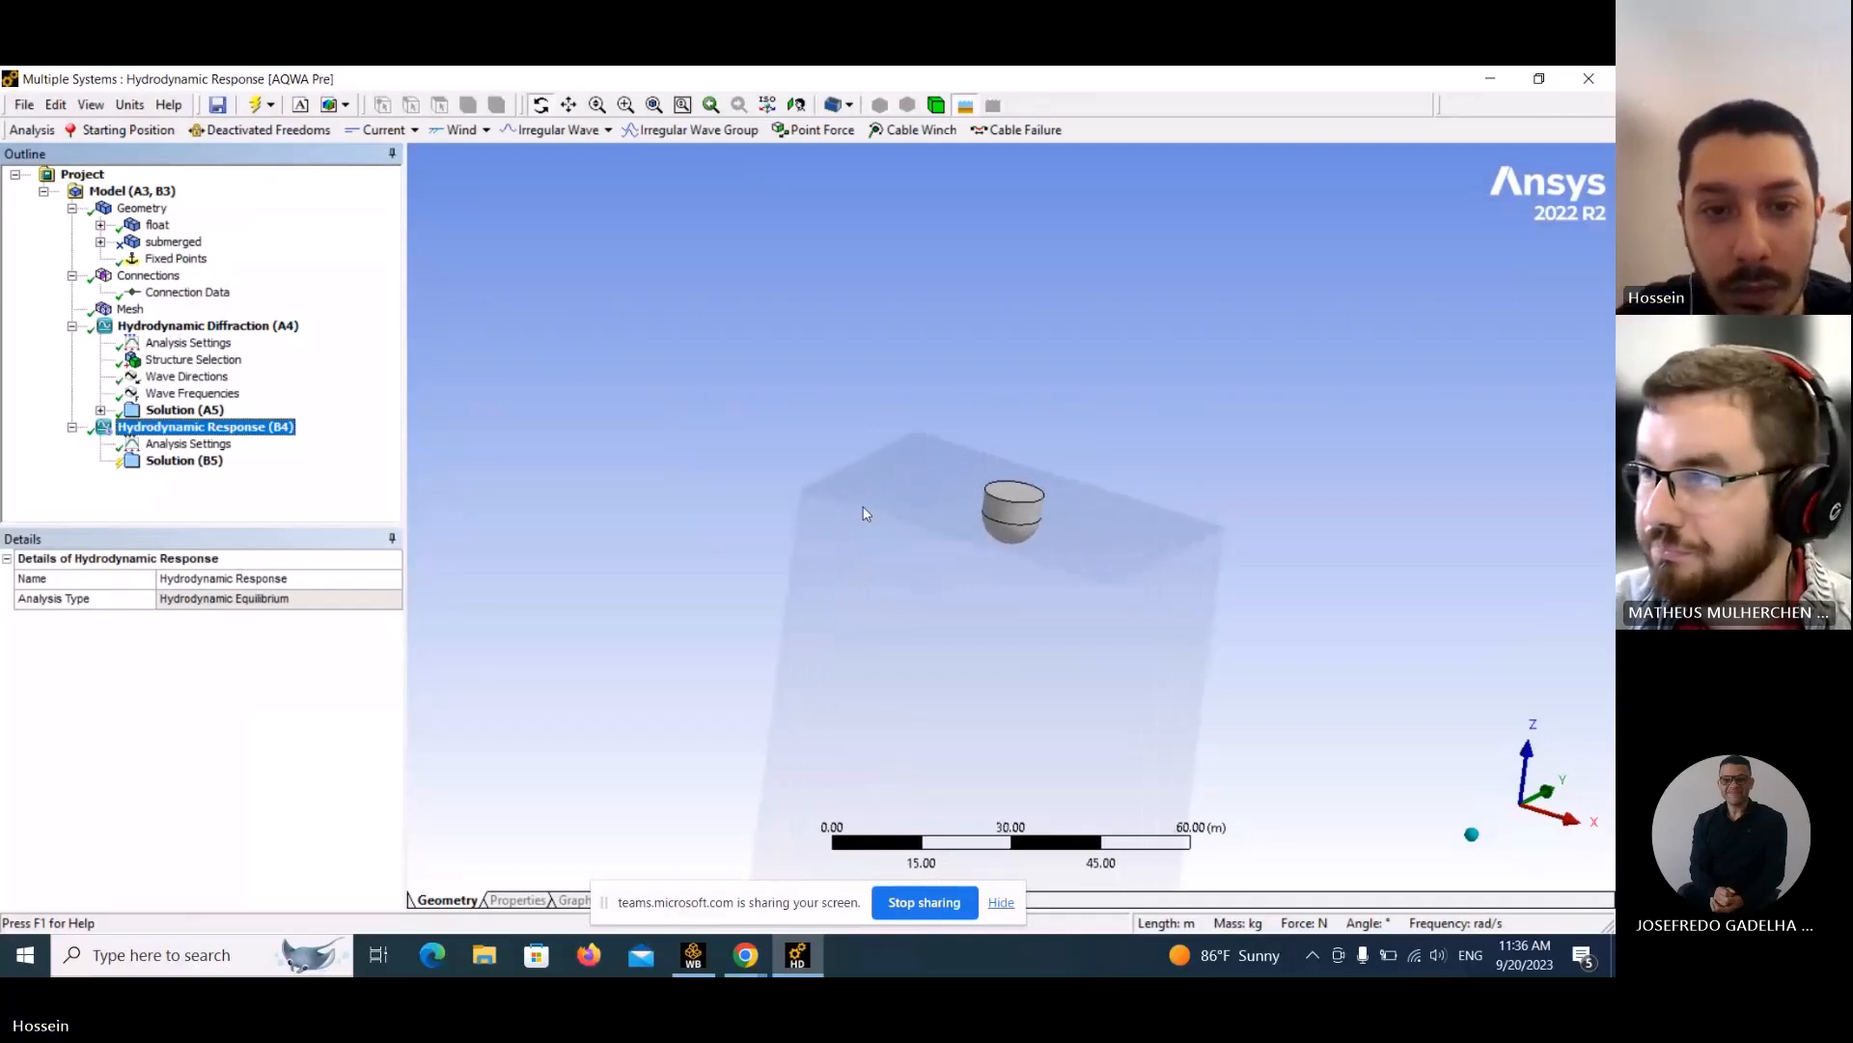
# Set the computation type of the Hydrodynamic Response analysis settings to Time Response Analysis.
pyautogui.click(189, 444)
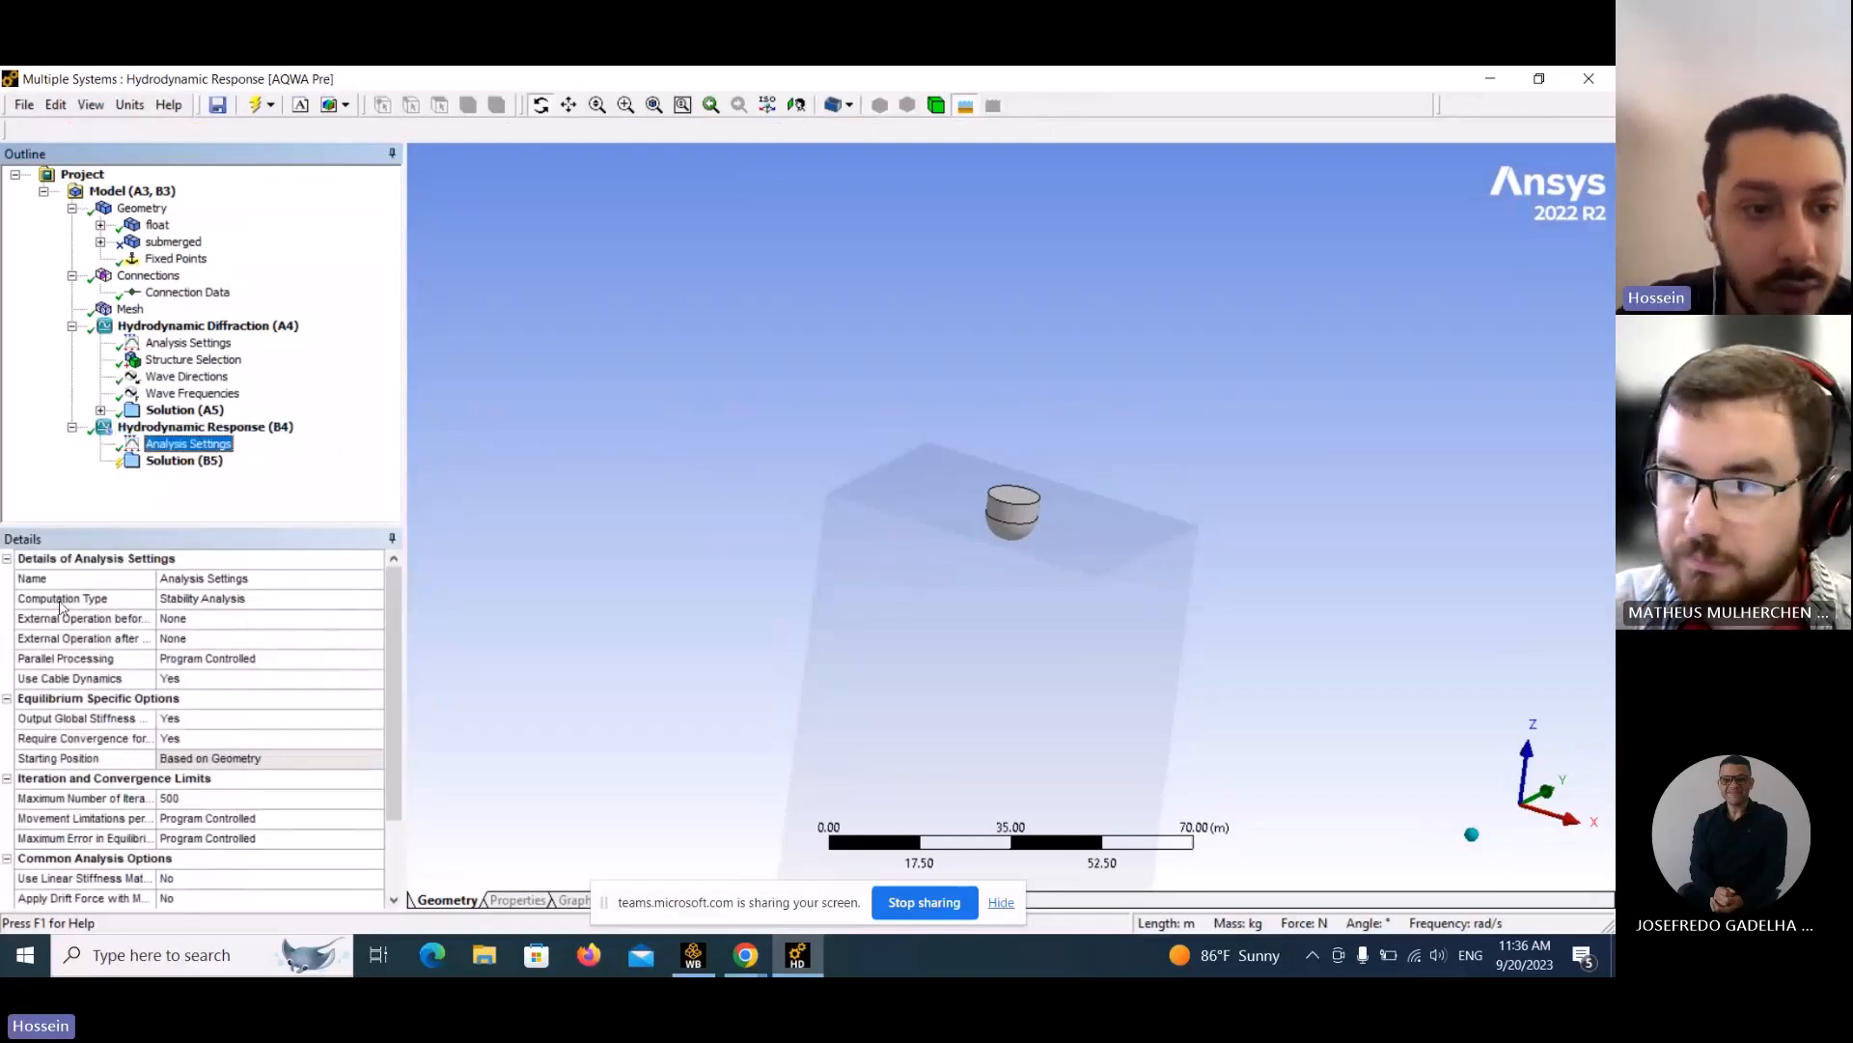
pyautogui.click(243, 600)
pyautogui.click(374, 601)
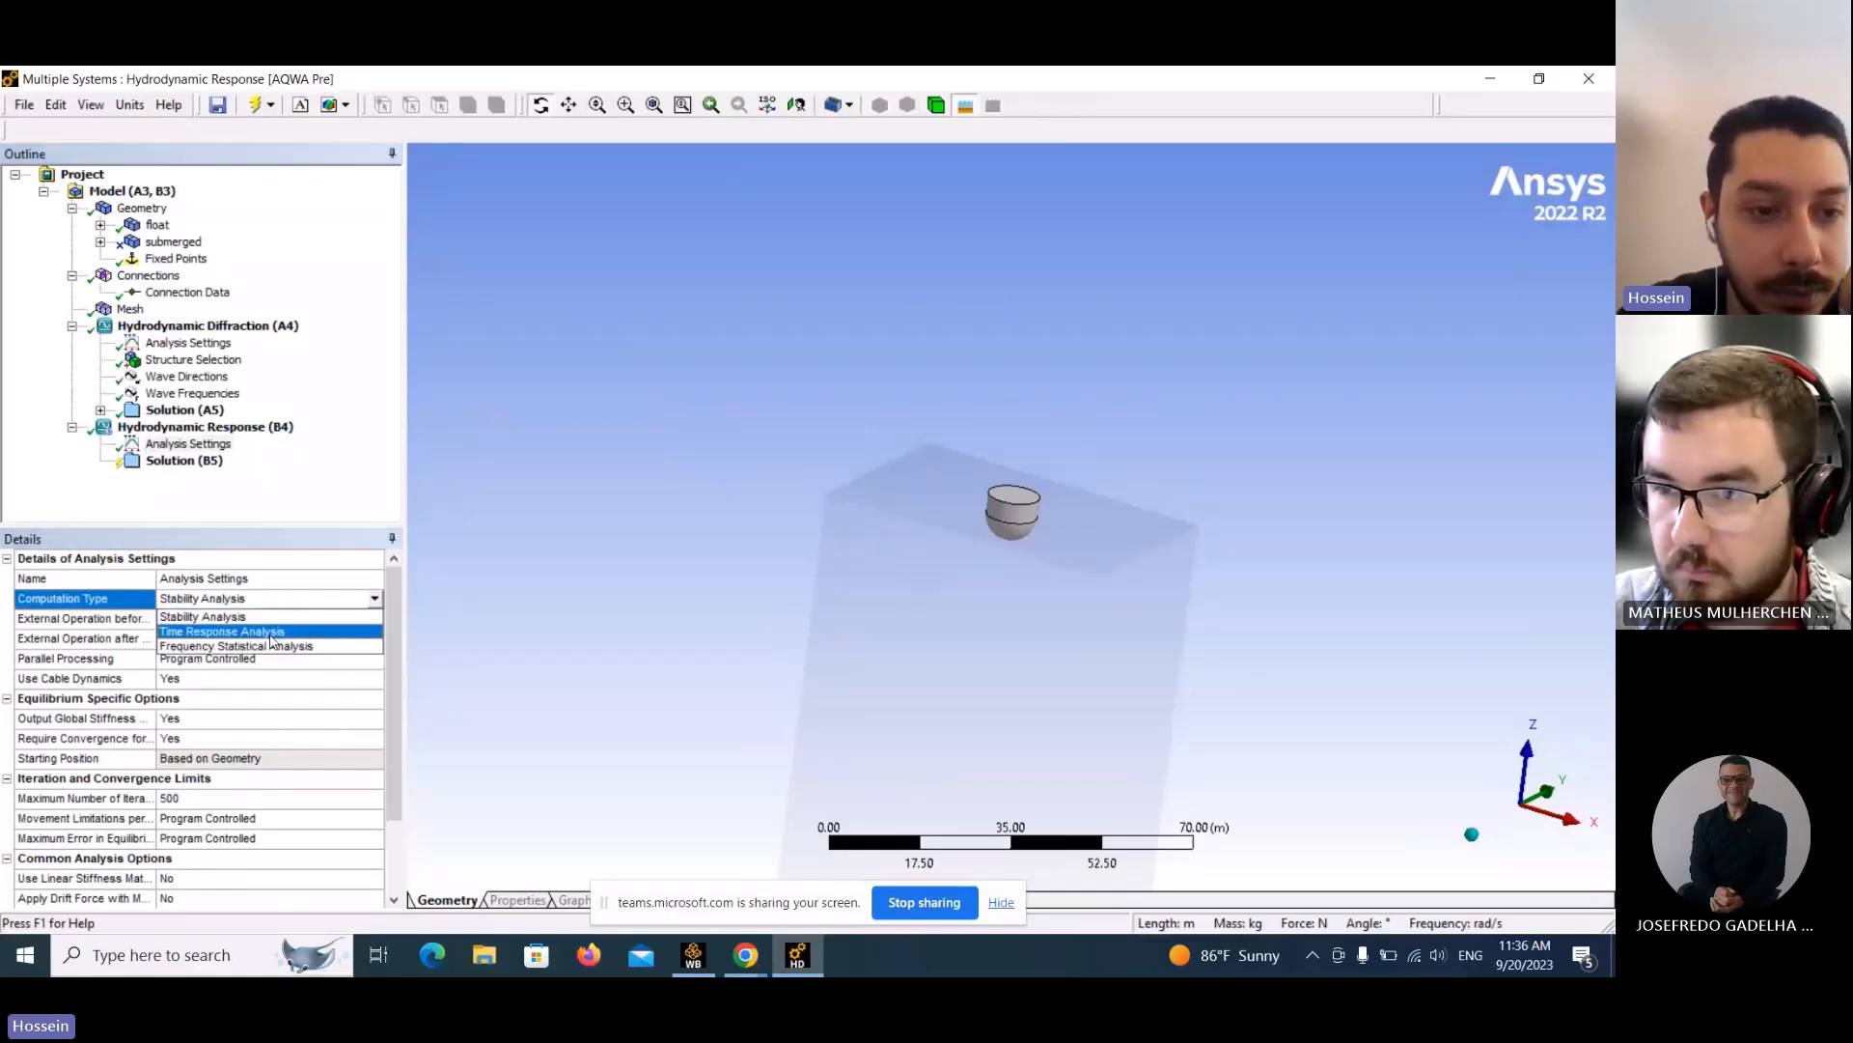
pyautogui.click(271, 634)
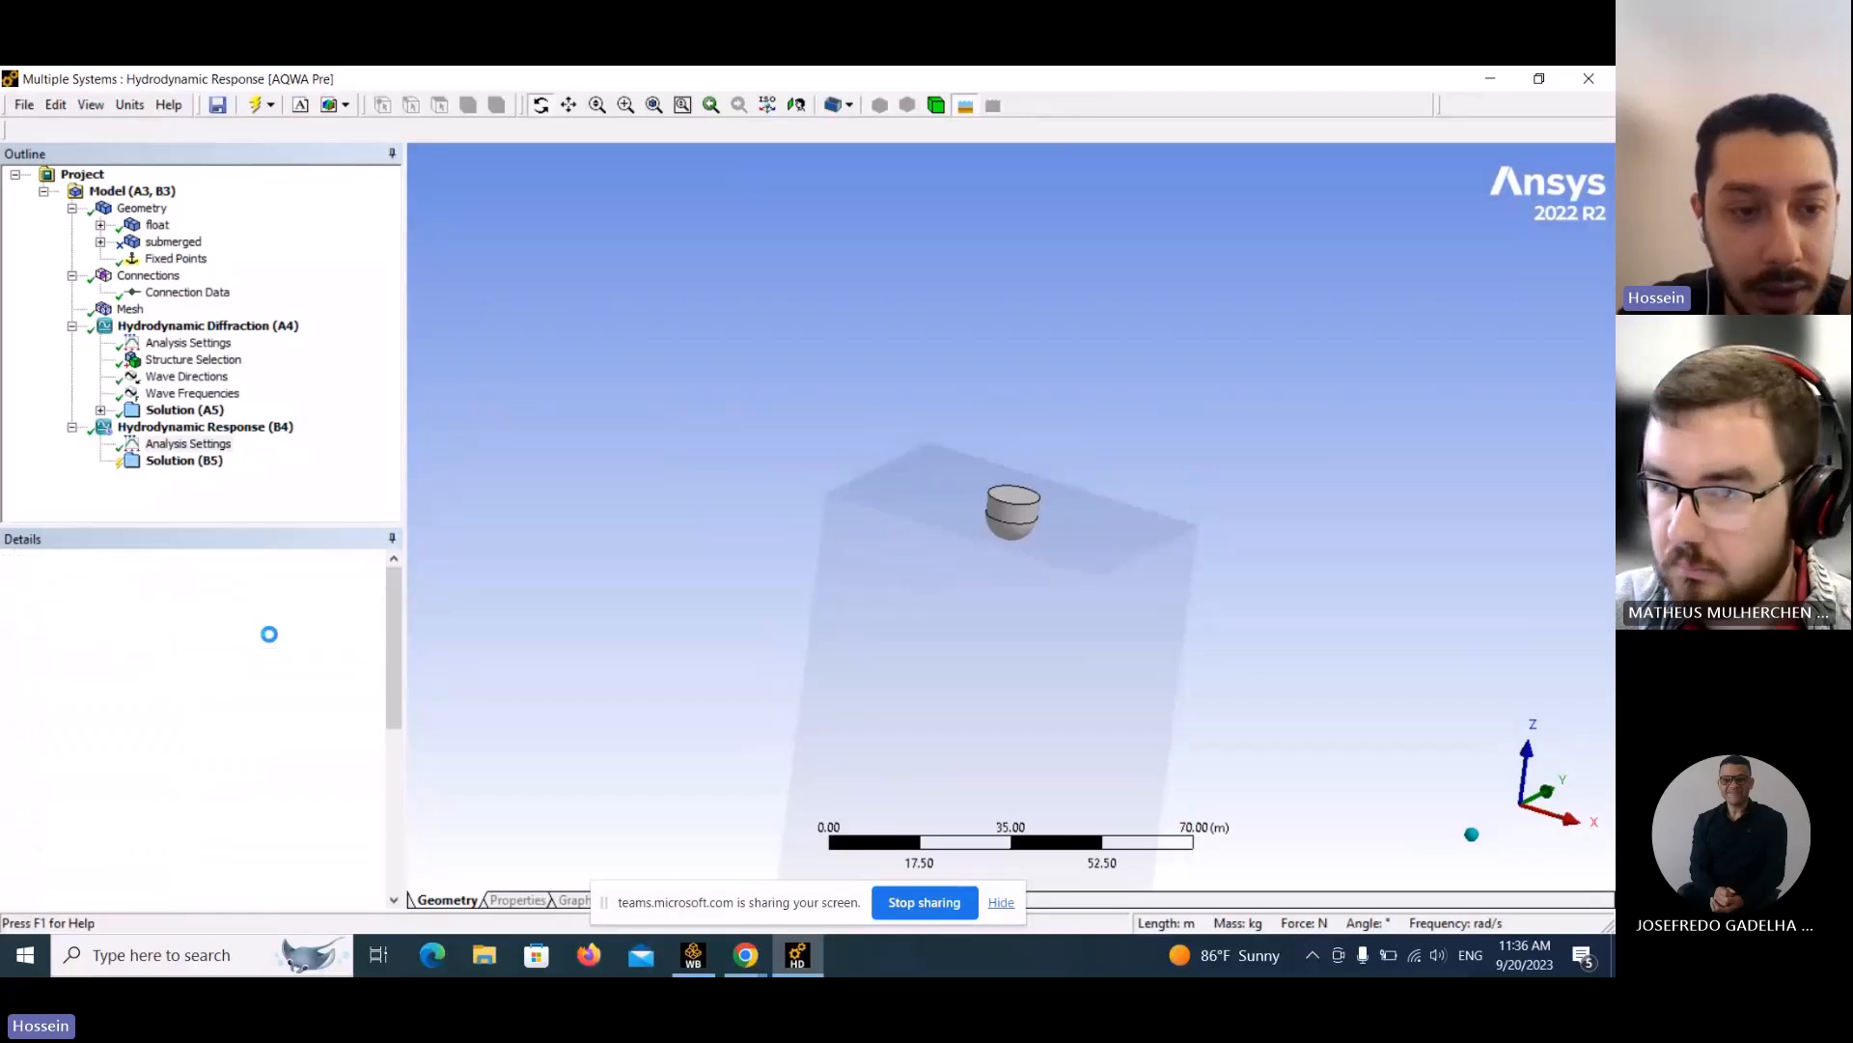
# Set the duration of the time response analysis to 300 s.
pyautogui.moveTo(397, 644); pyautogui.dragTo(396, 679)
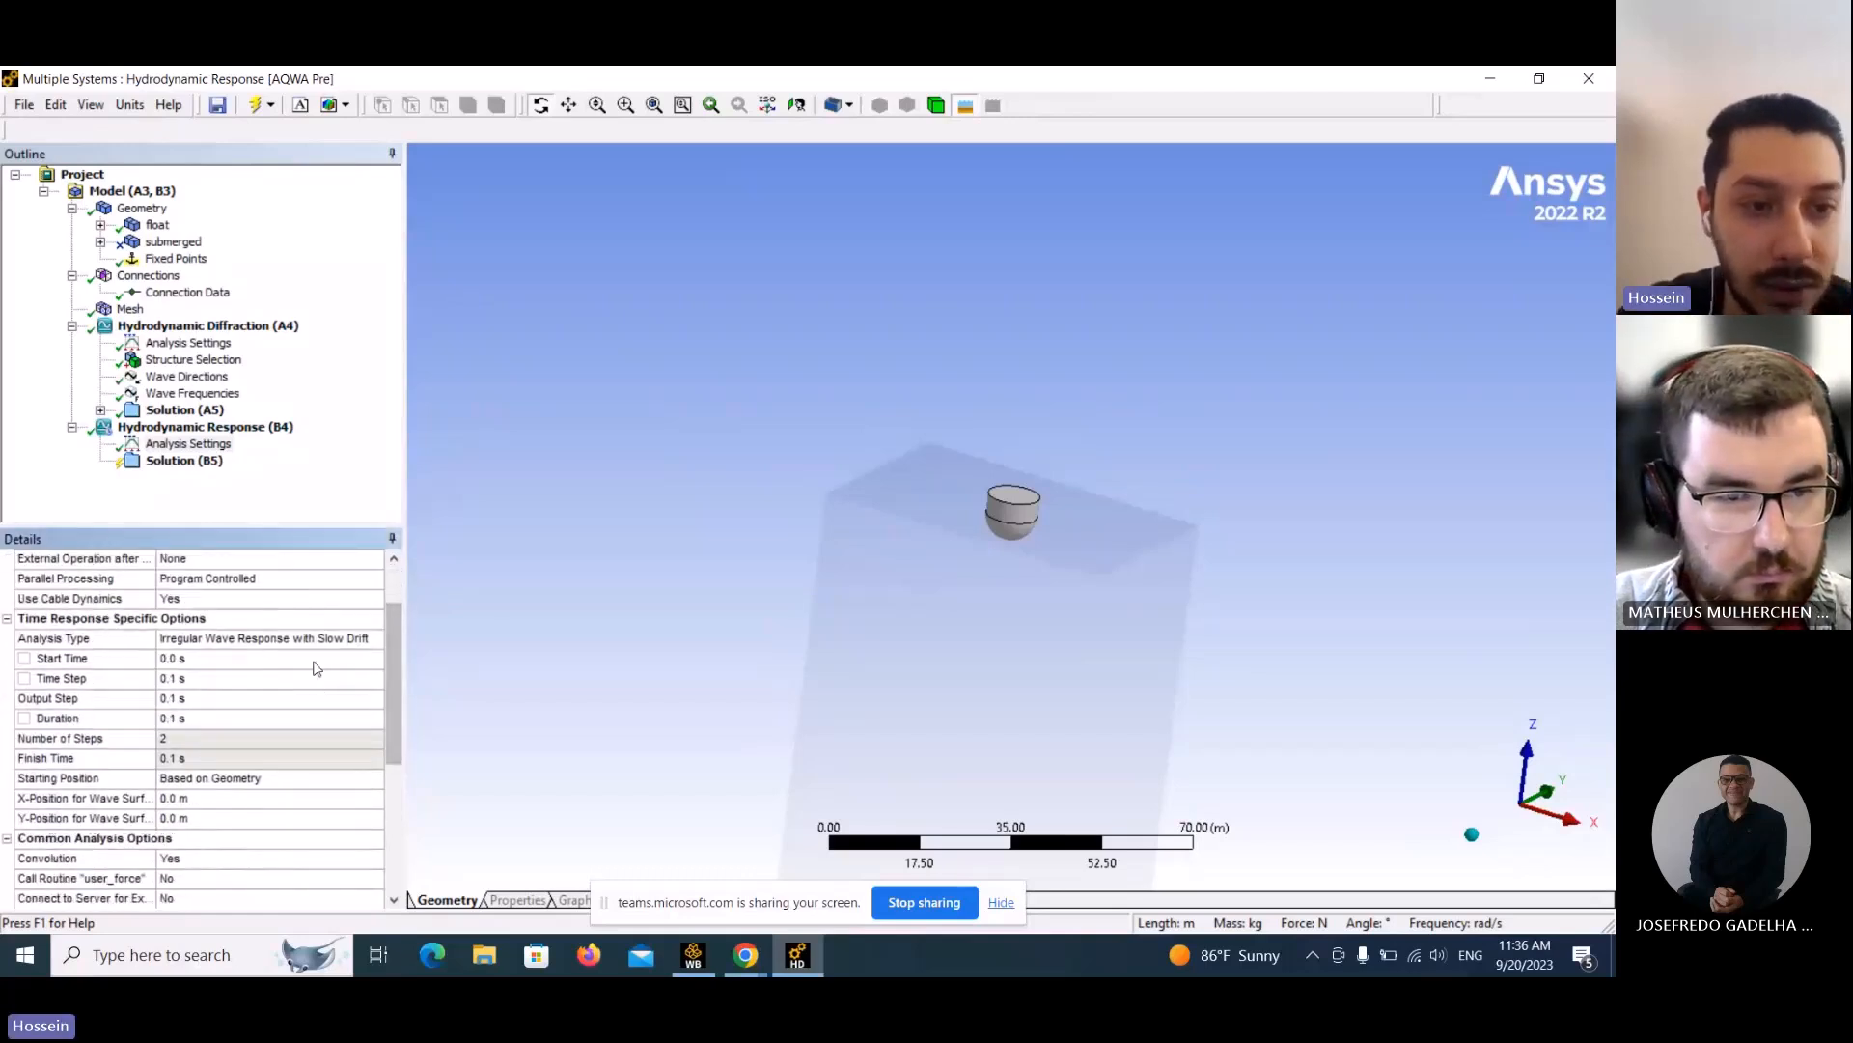
pyautogui.click(170, 679)
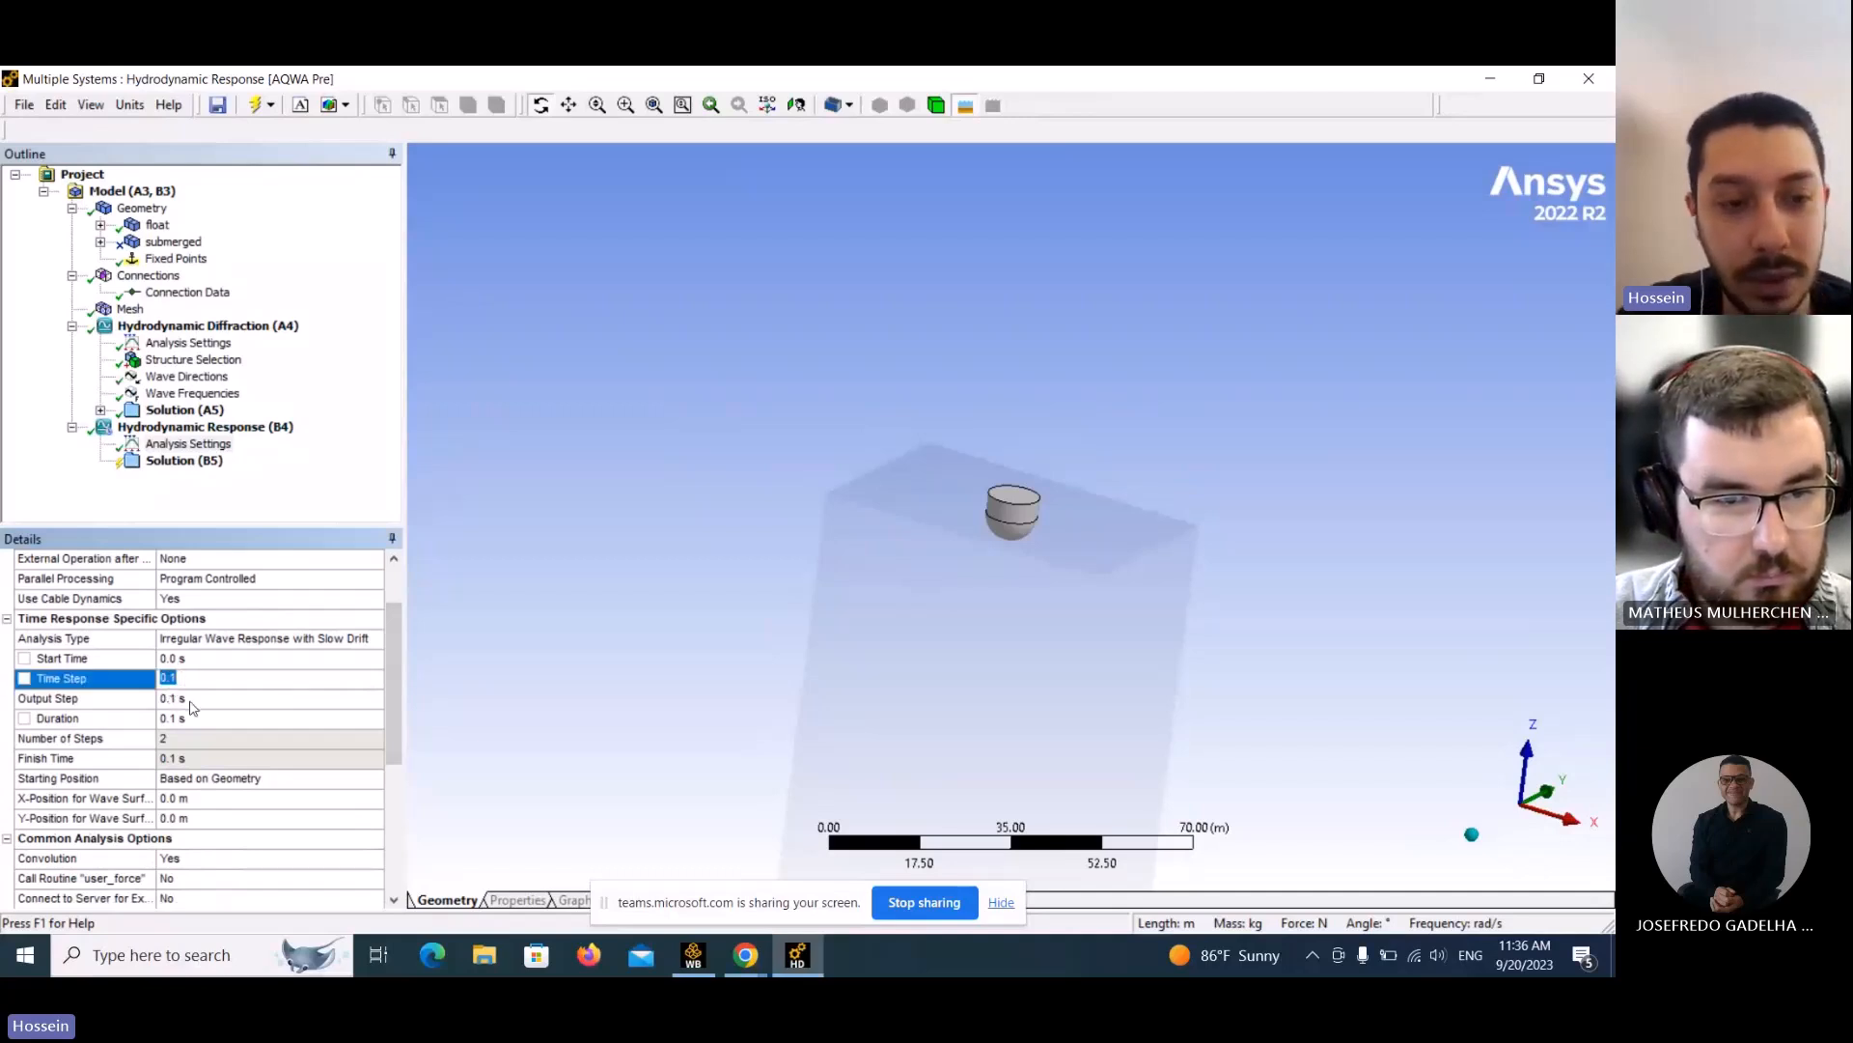
pyautogui.click(190, 699)
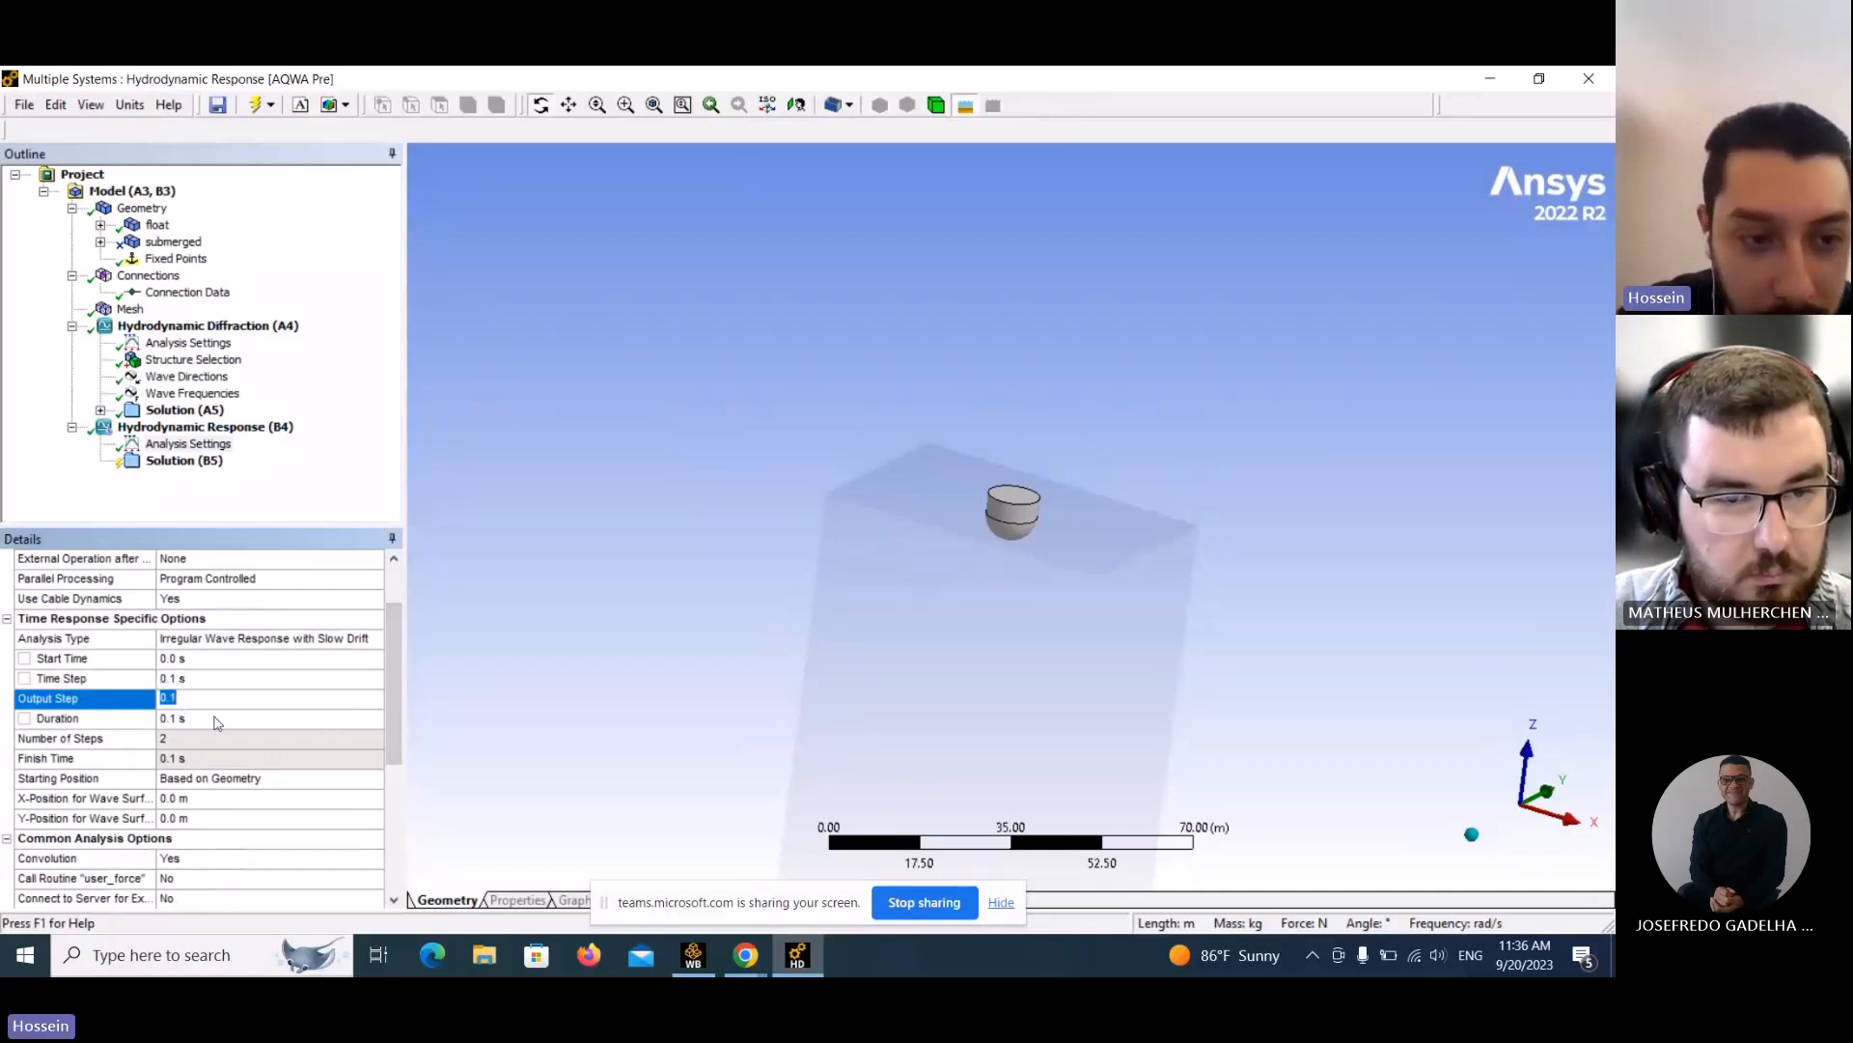
pyautogui.press('BackSpace')
pyautogui.click(208, 720)
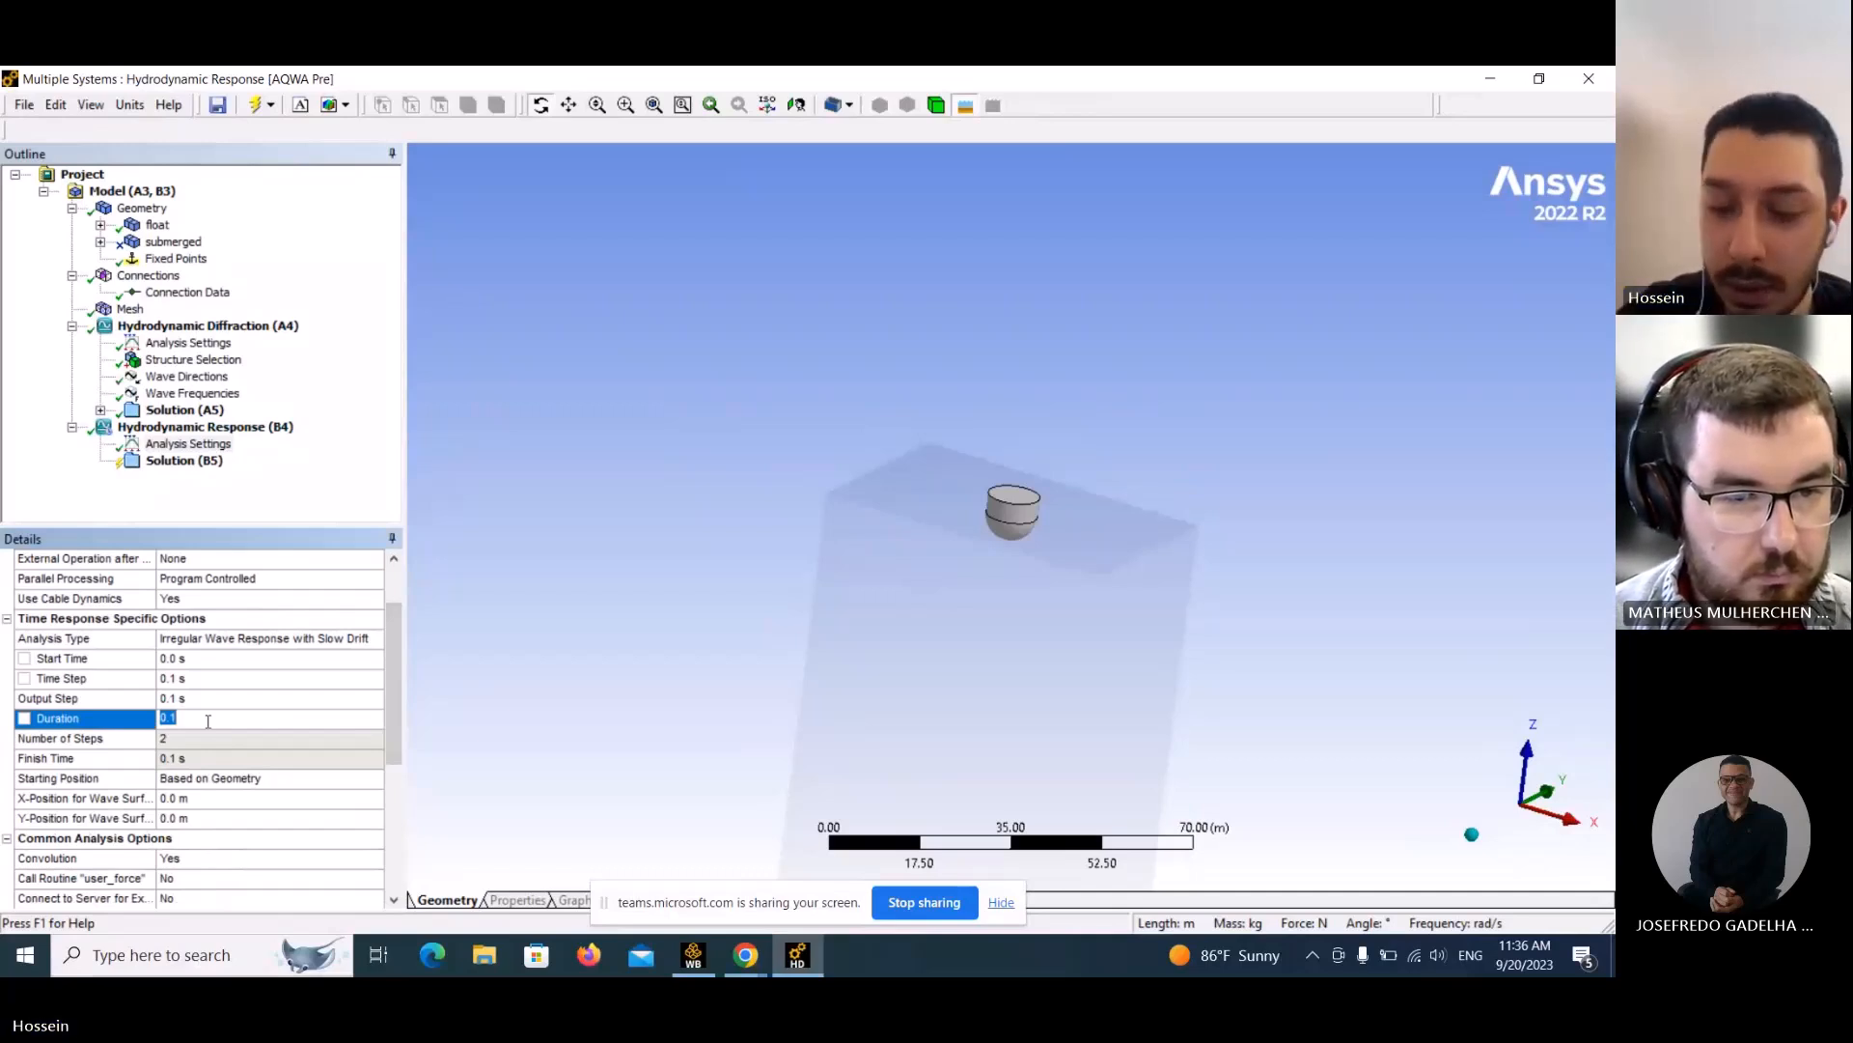
pyautogui.write('300')
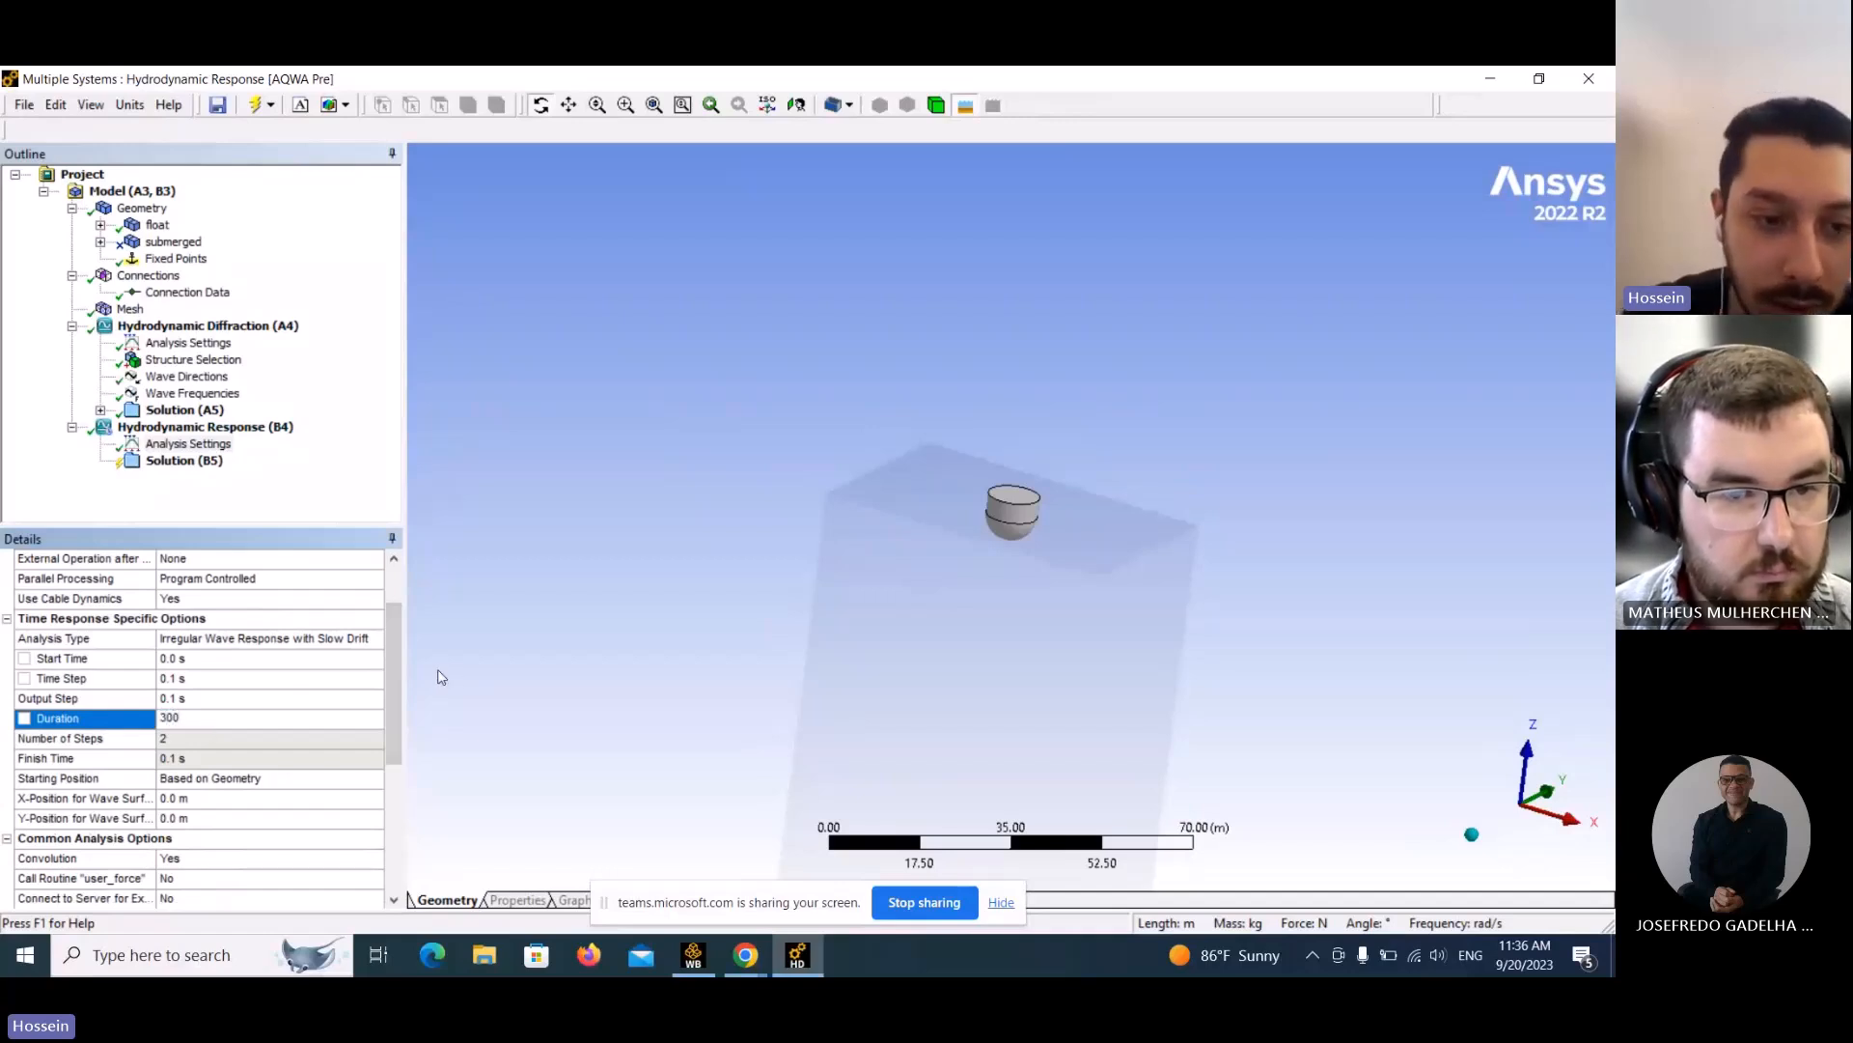
pyautogui.press('Return')
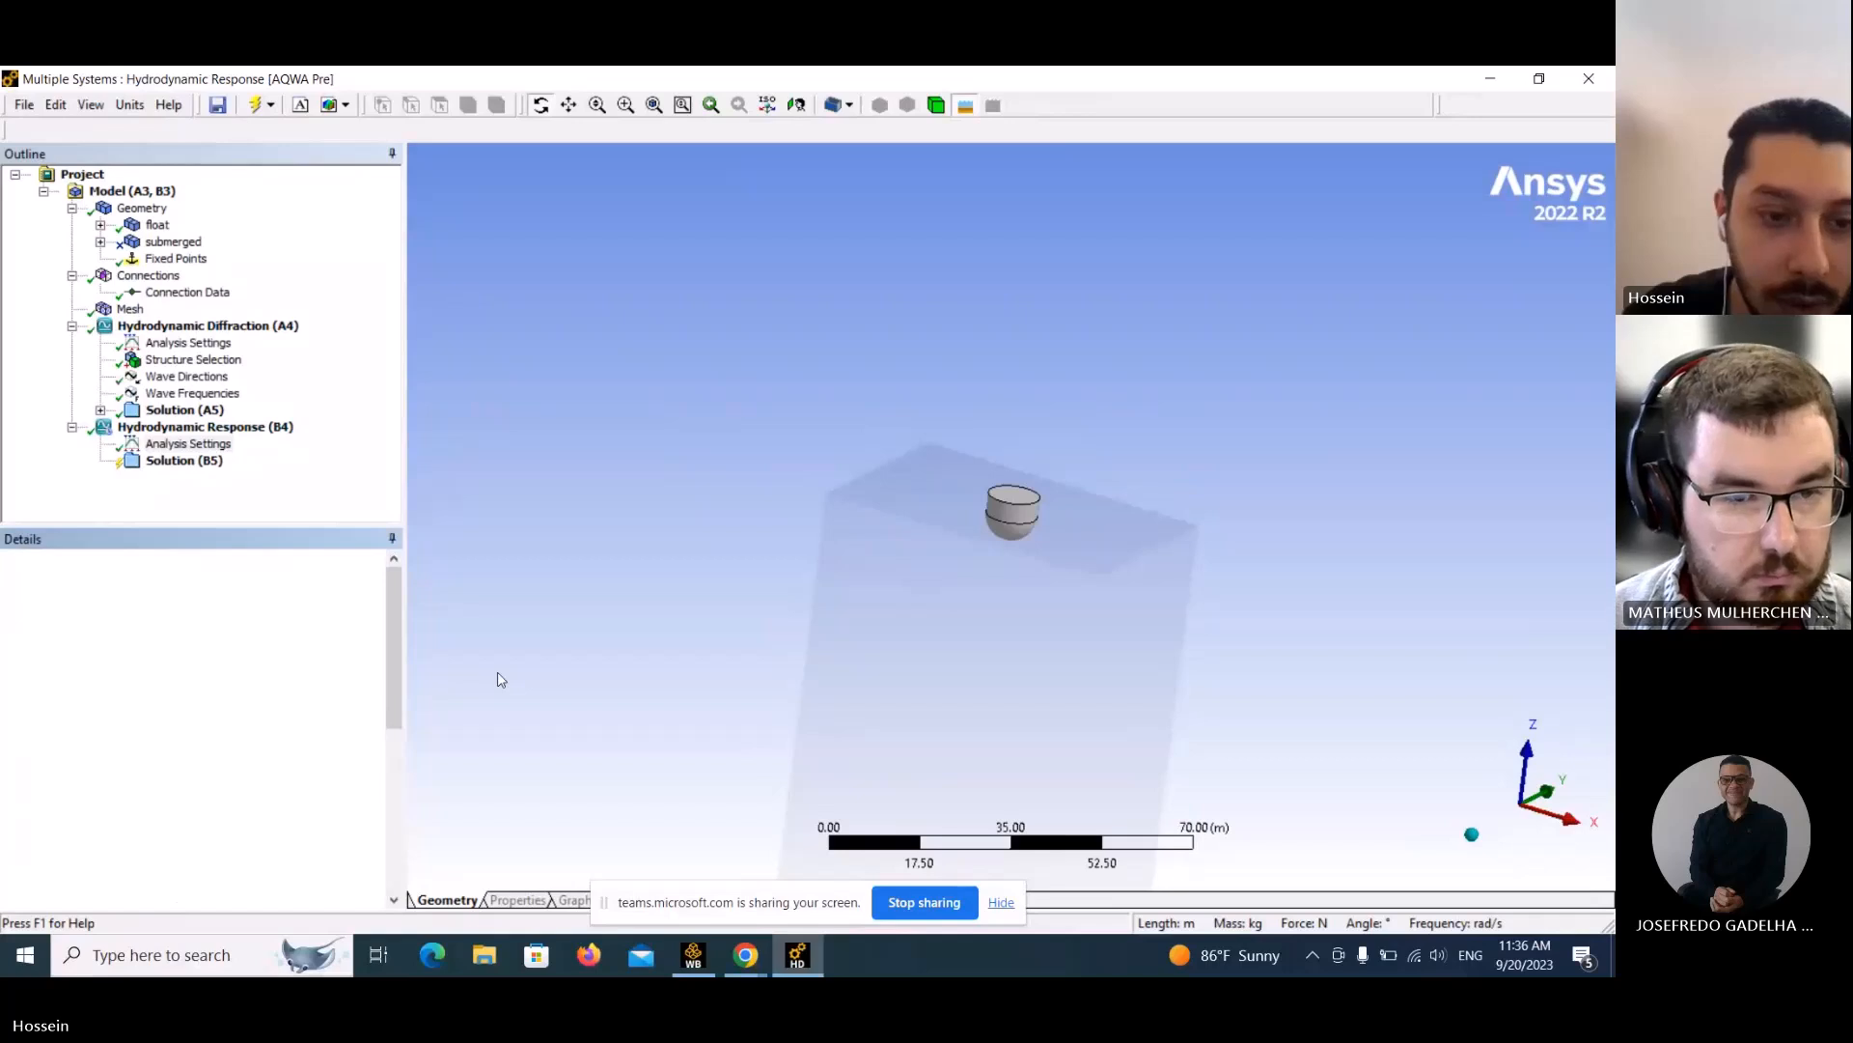
pyautogui.moveTo(392, 676)
pyautogui.mouseDown()
pyautogui.moveTo(392, 851)
pyautogui.moveTo(397, 650)
pyautogui.mouseUp()
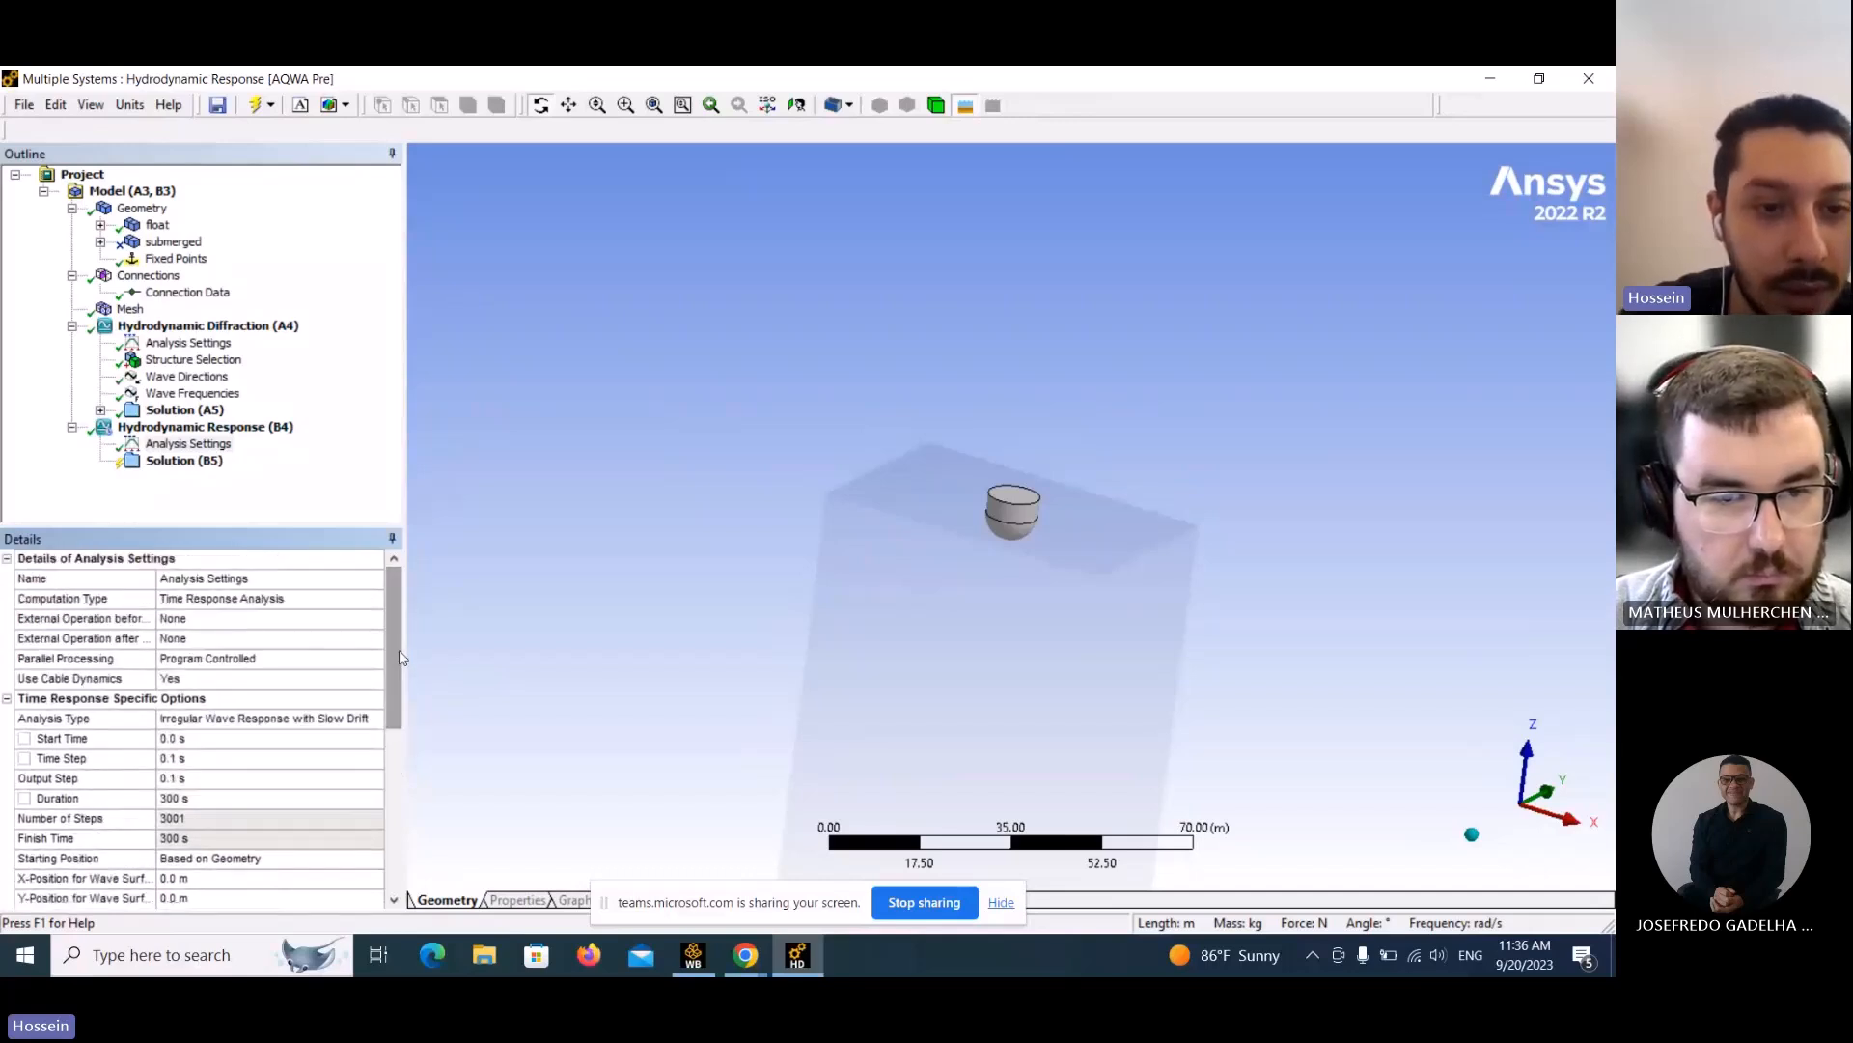
# Insert Deactivated Freedoms under the Hydrodynamic Response and assign them to the float structure.
pyautogui.rightClick(211, 431)
pyautogui.moveTo(556, 523)
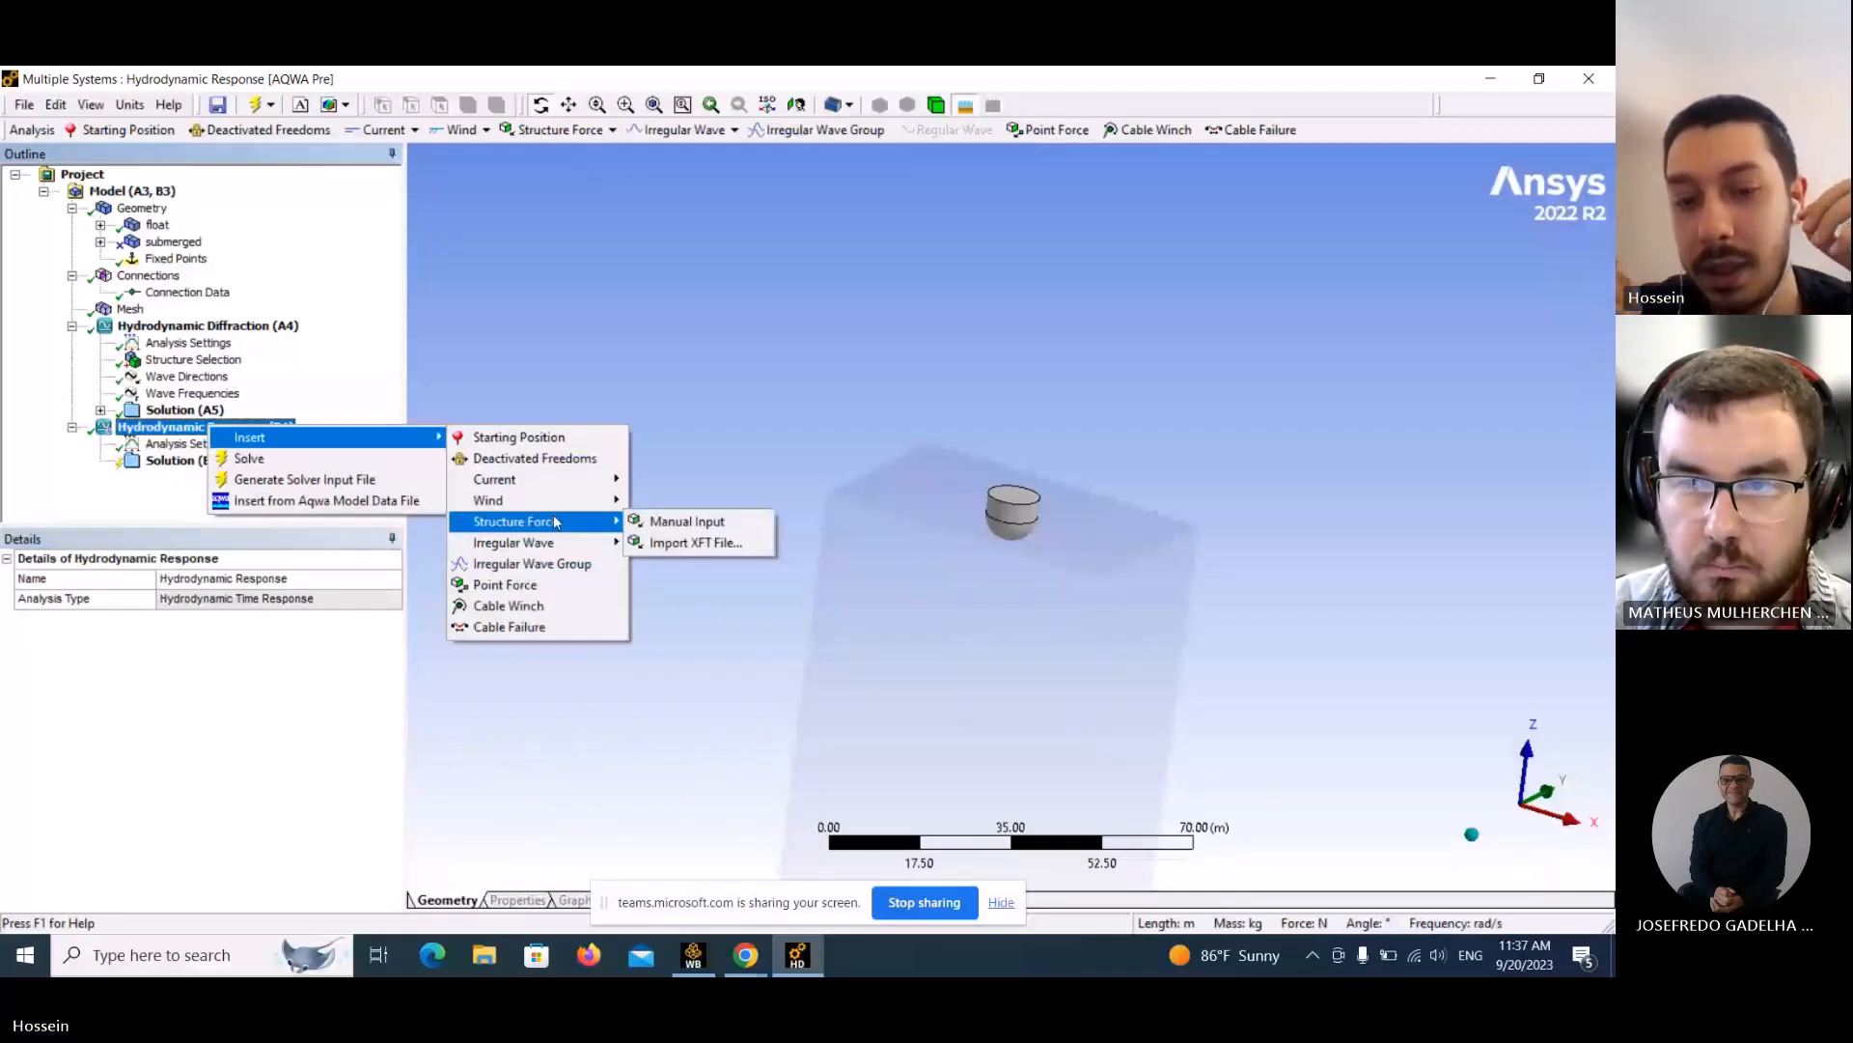
pyautogui.click(555, 459)
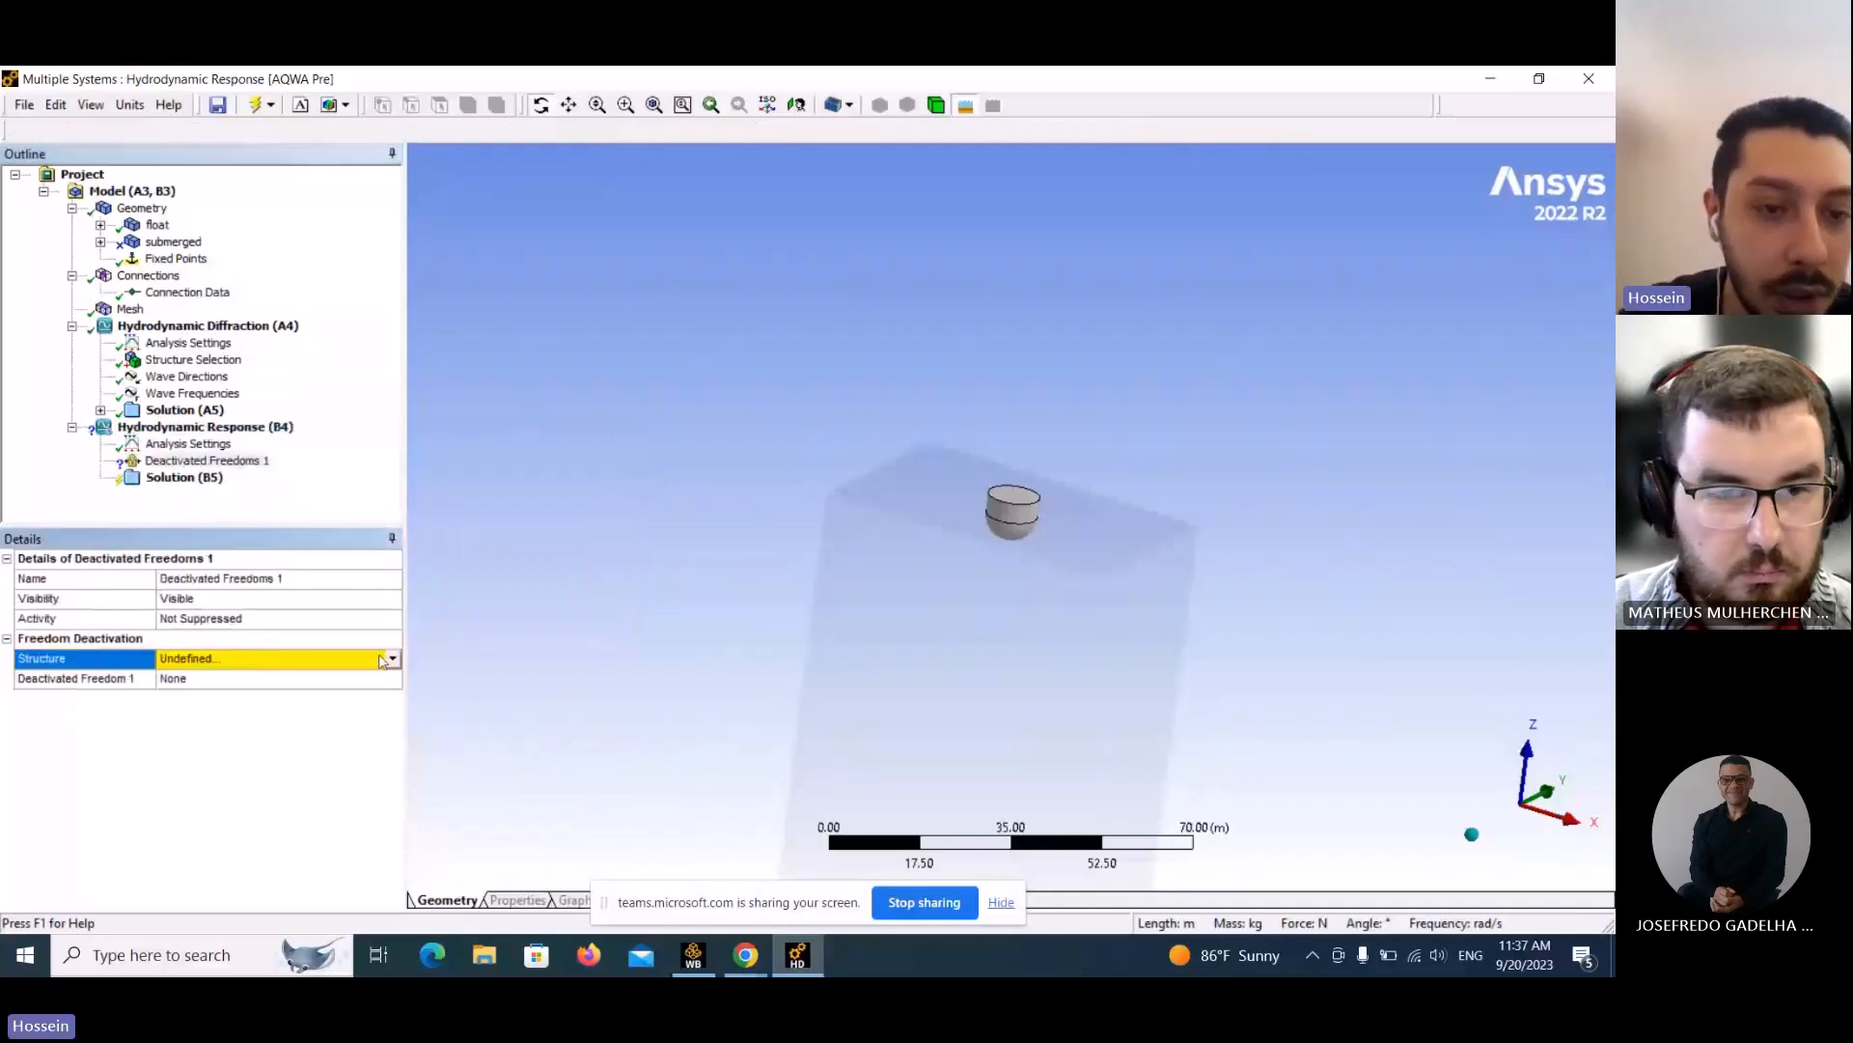
pyautogui.click(391, 659)
pyautogui.click(242, 675)
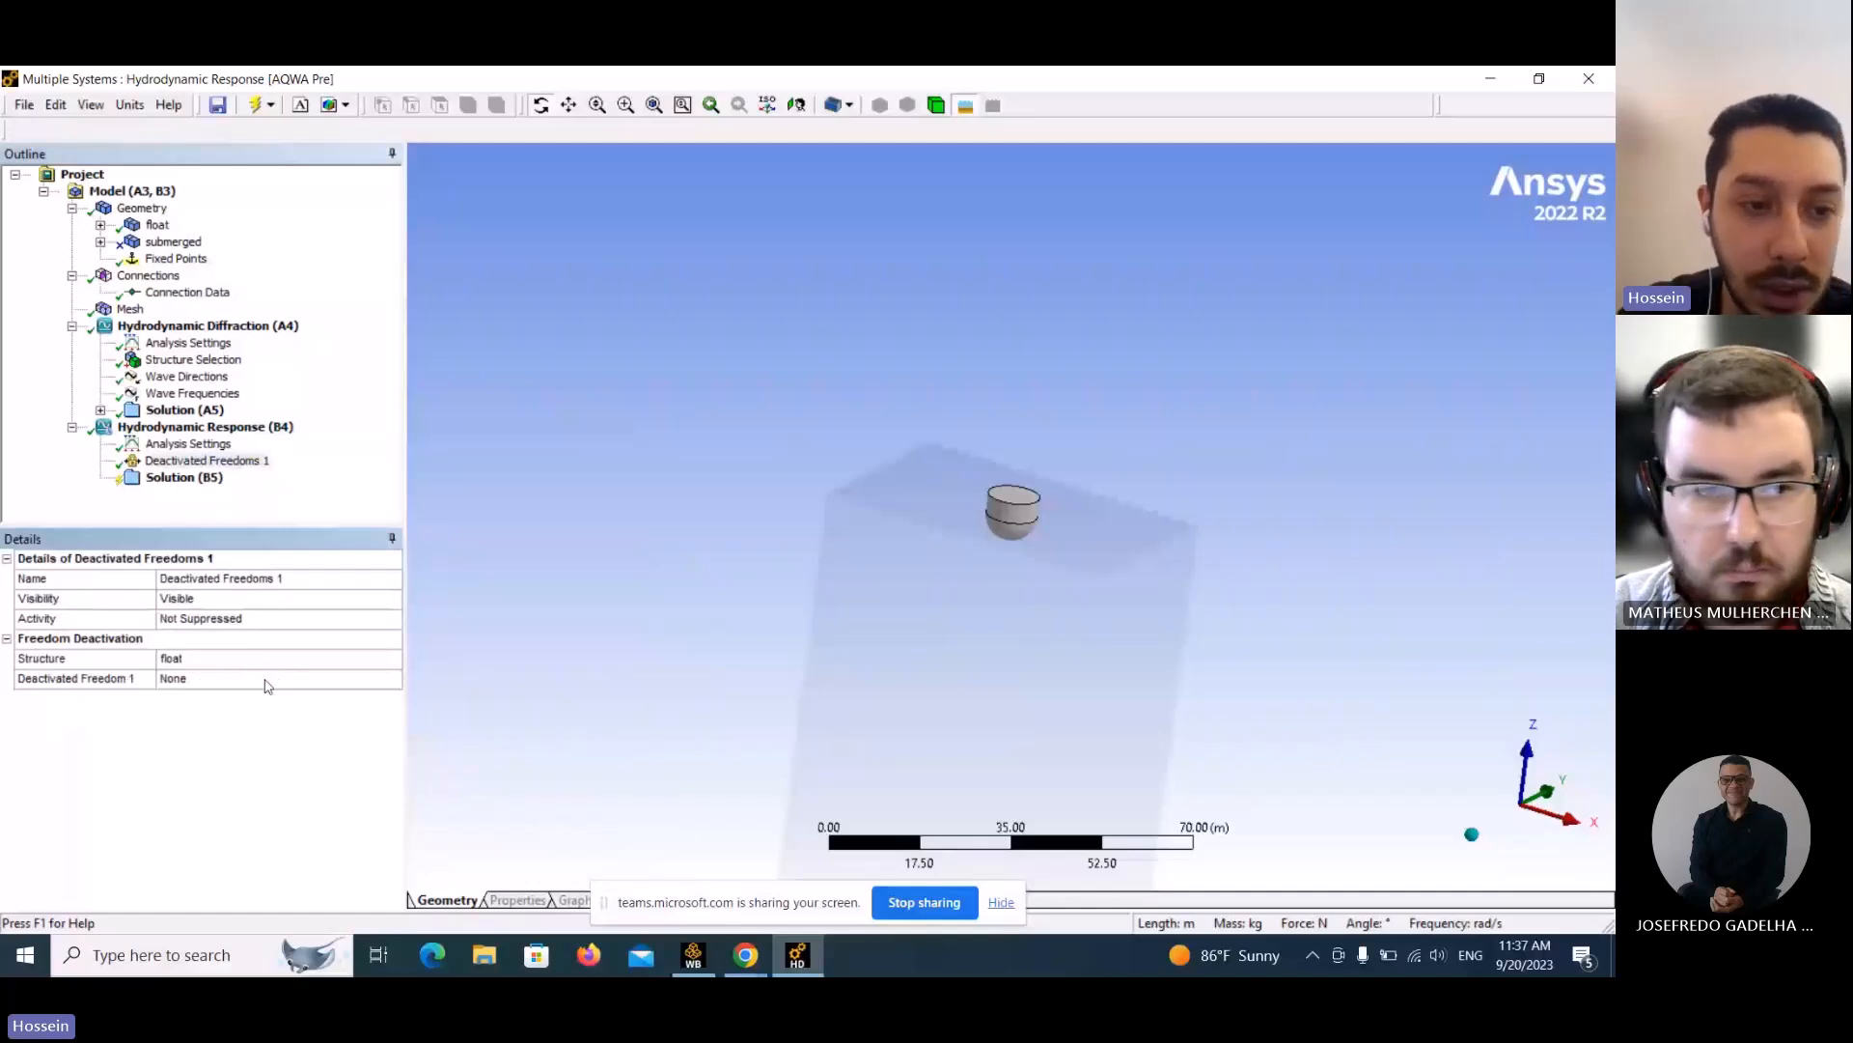
# Deactivate the float's Global X, Global Y, Global RX, Global RY and Global RZ freedoms.
pyautogui.click(224, 685)
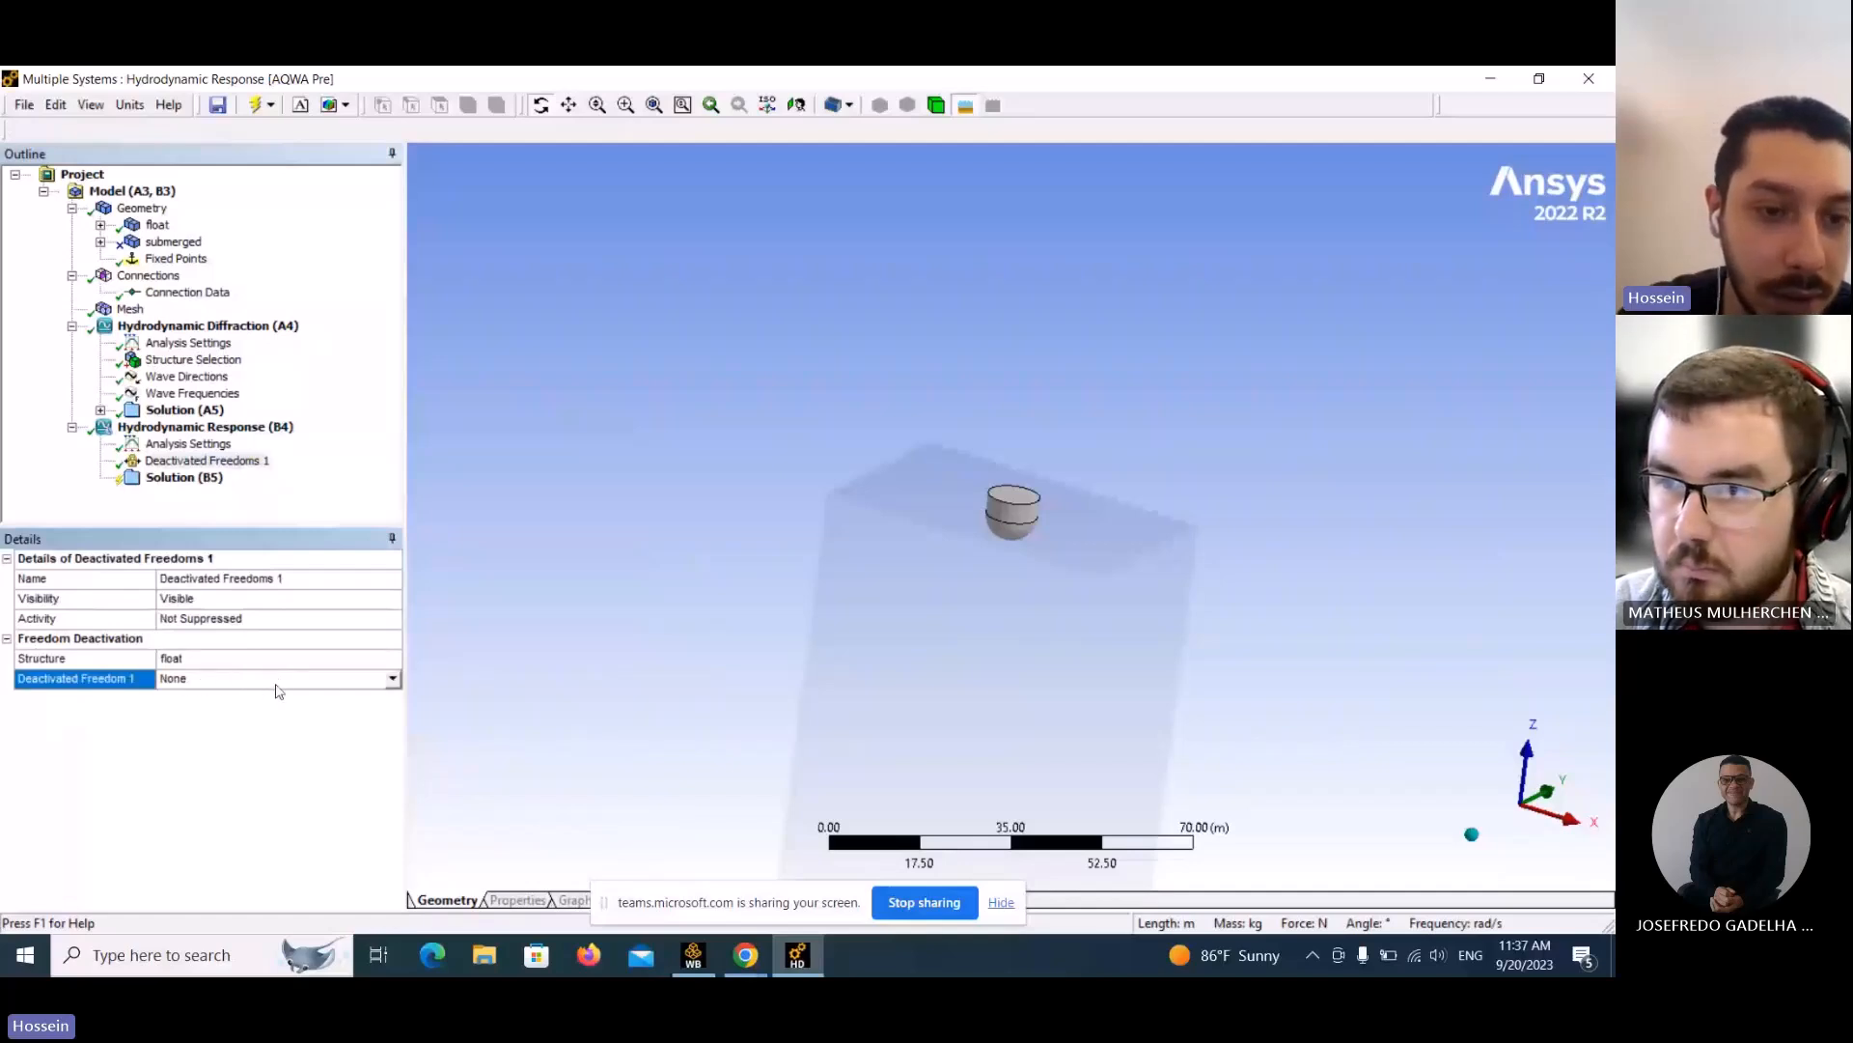
pyautogui.click(393, 678)
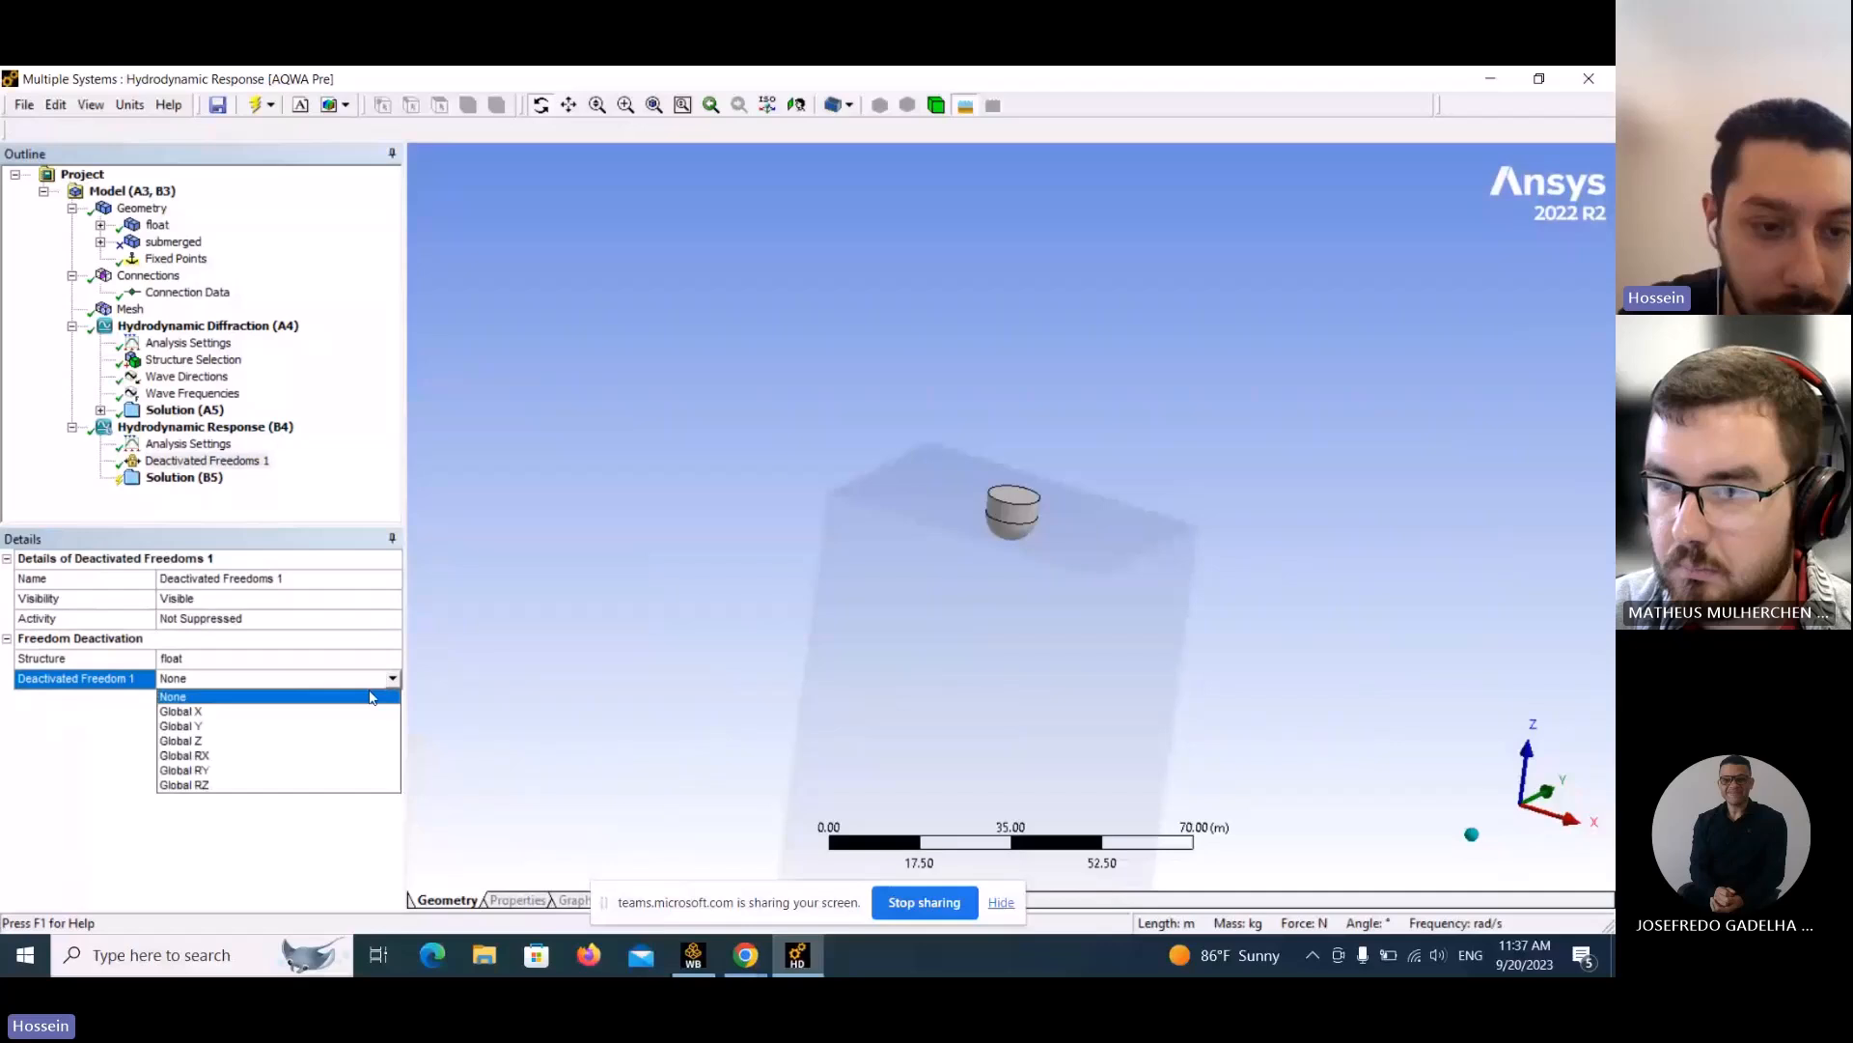
pyautogui.click(257, 712)
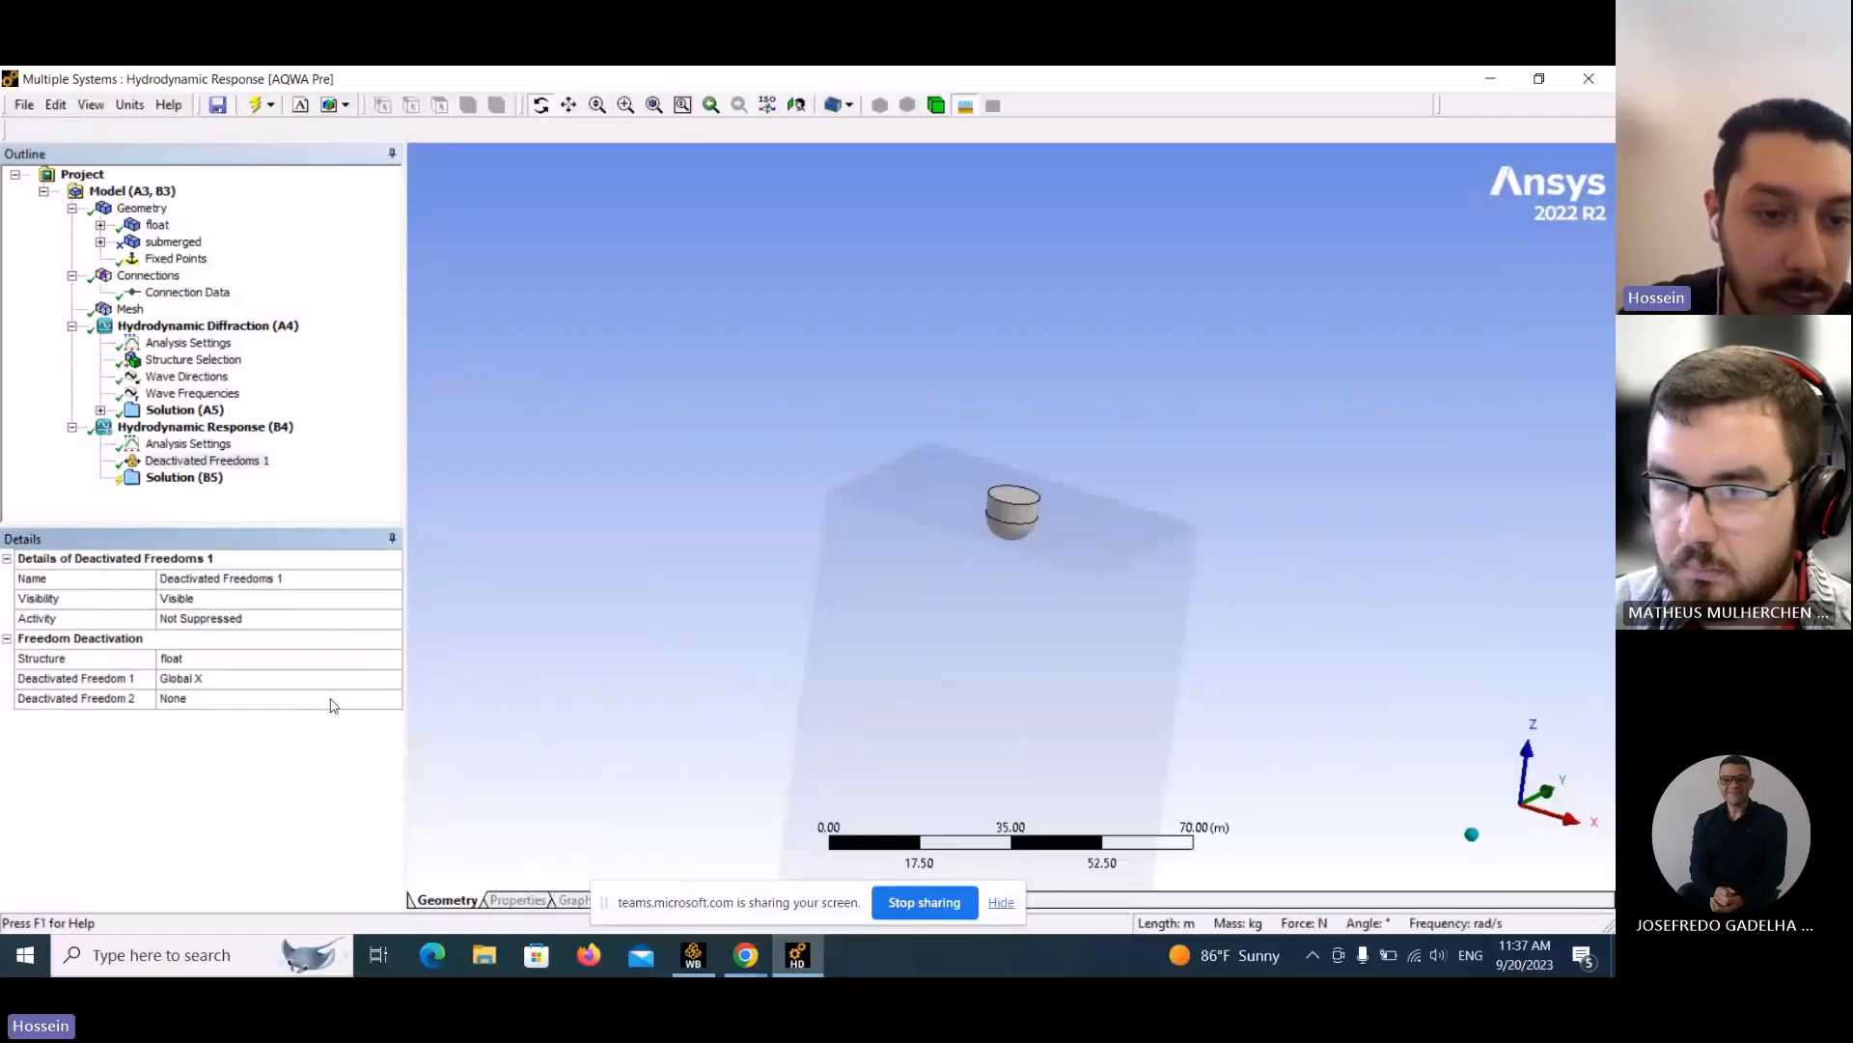
pyautogui.click(374, 703)
pyautogui.click(395, 700)
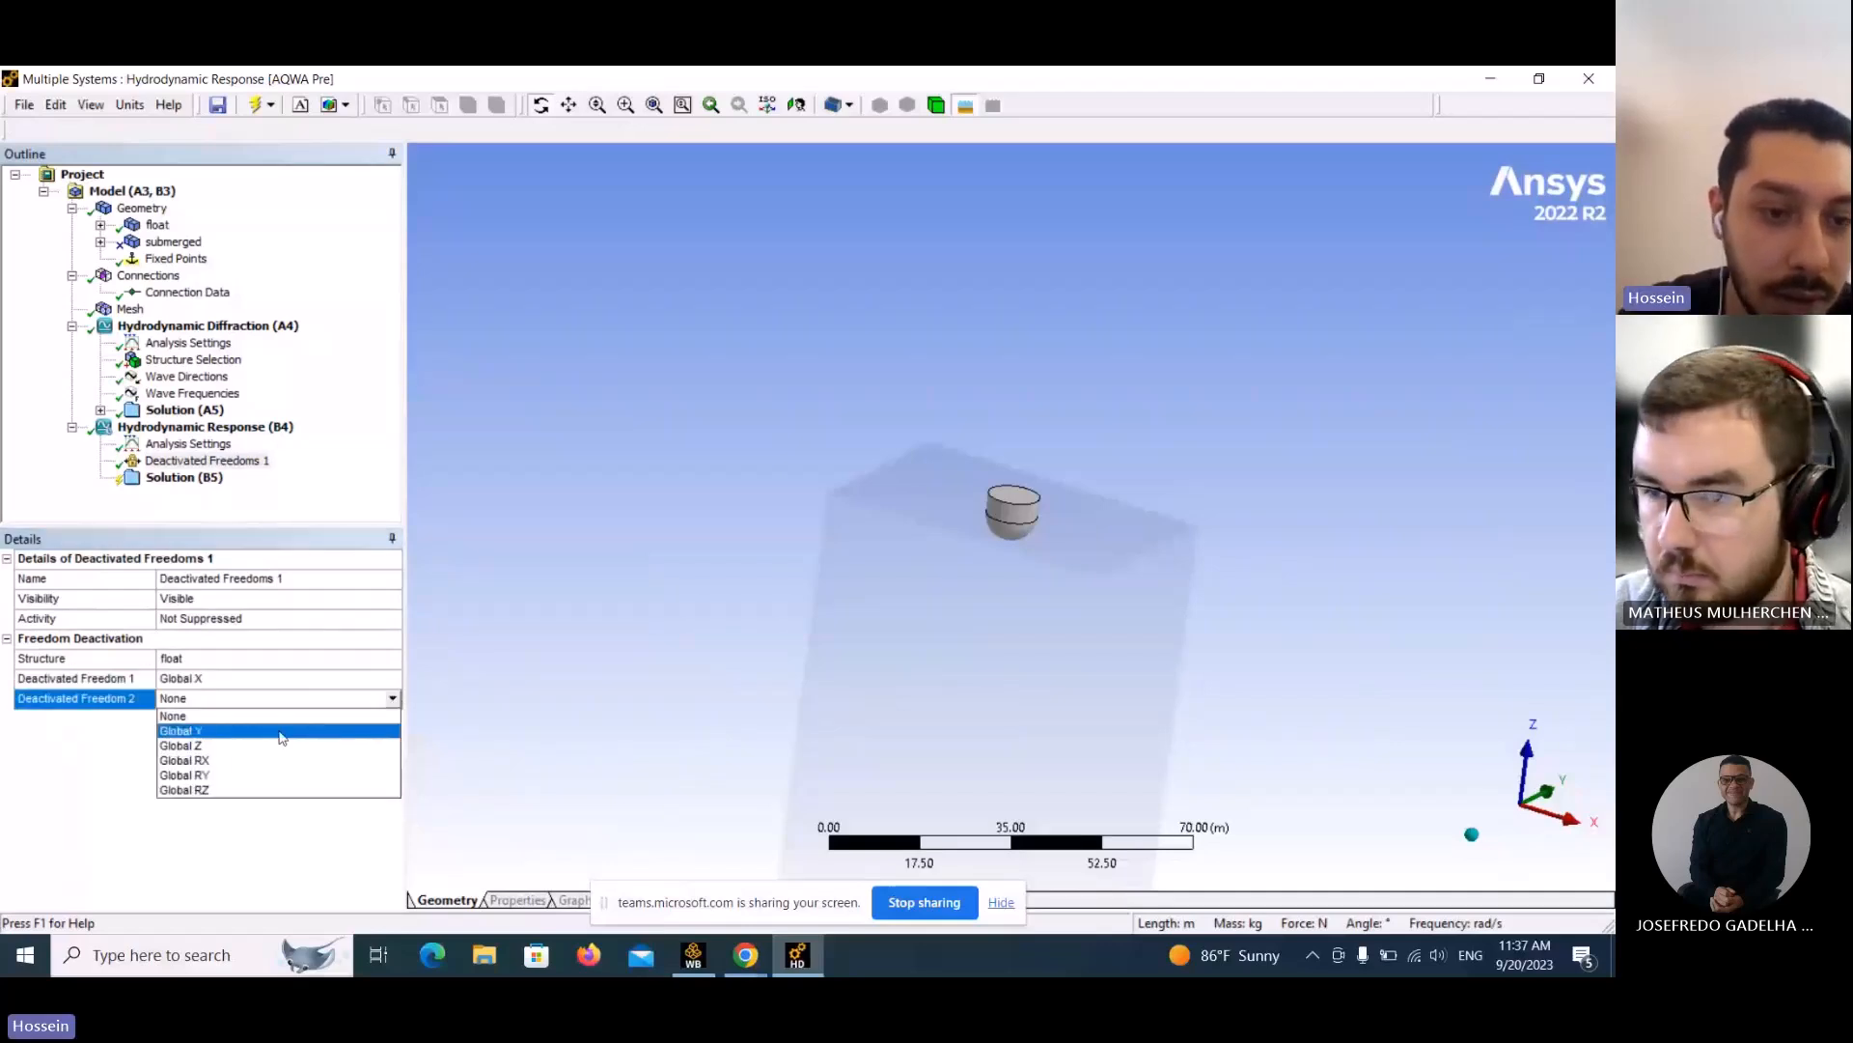
pyautogui.click(279, 731)
pyautogui.click(367, 719)
pyautogui.click(392, 719)
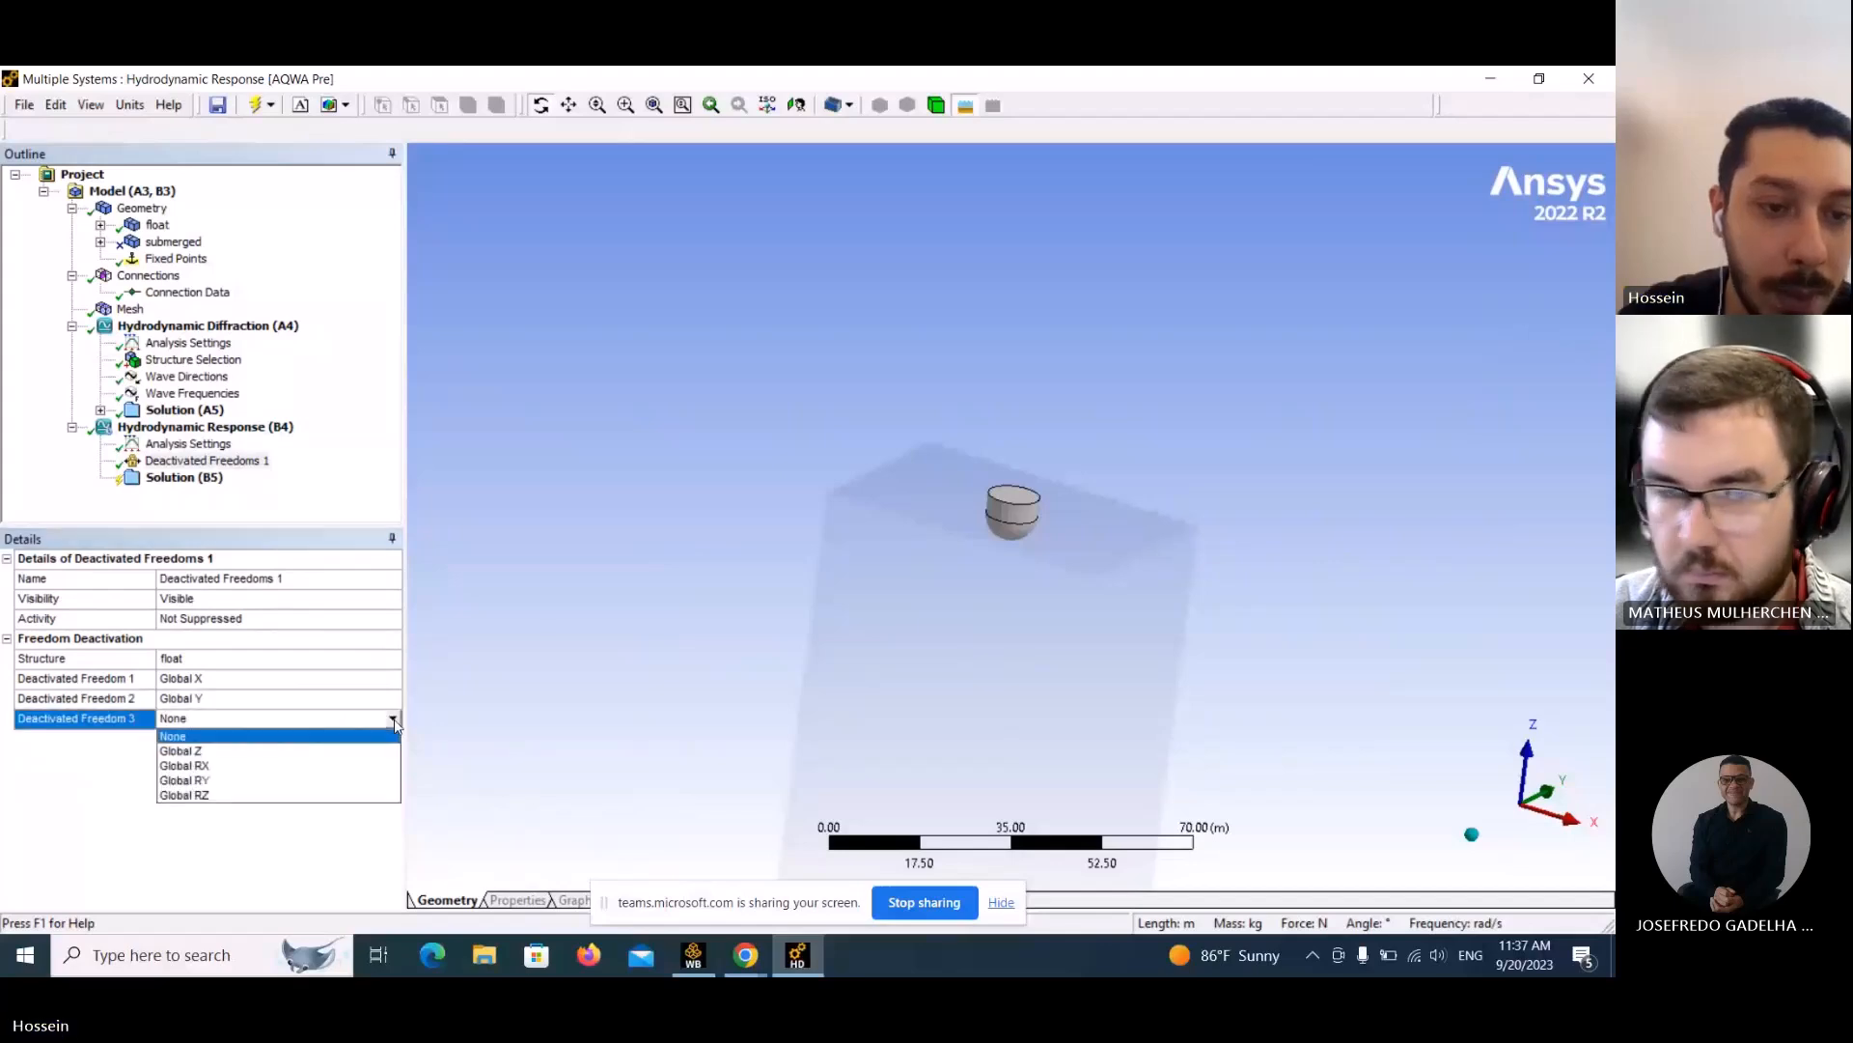
pyautogui.click(276, 766)
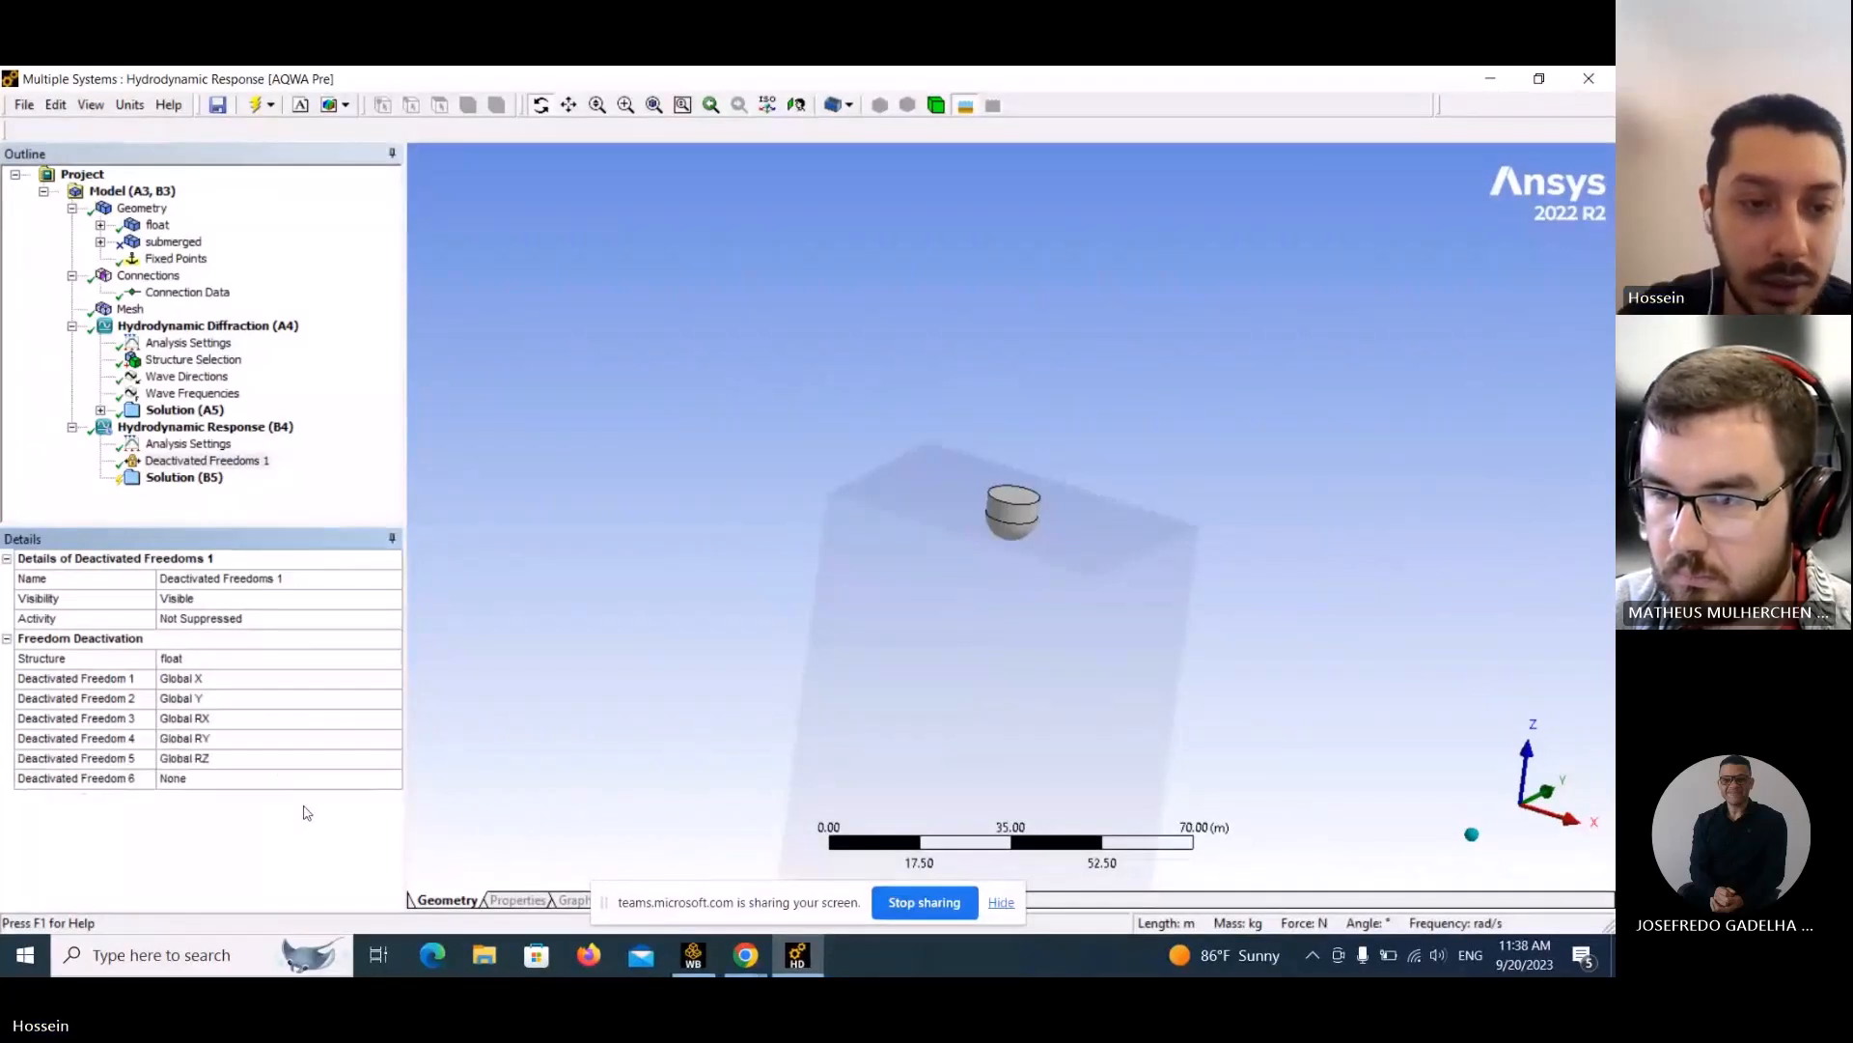
pyautogui.moveTo(951, 567); pyautogui.dragTo(874, 525, button='middle')
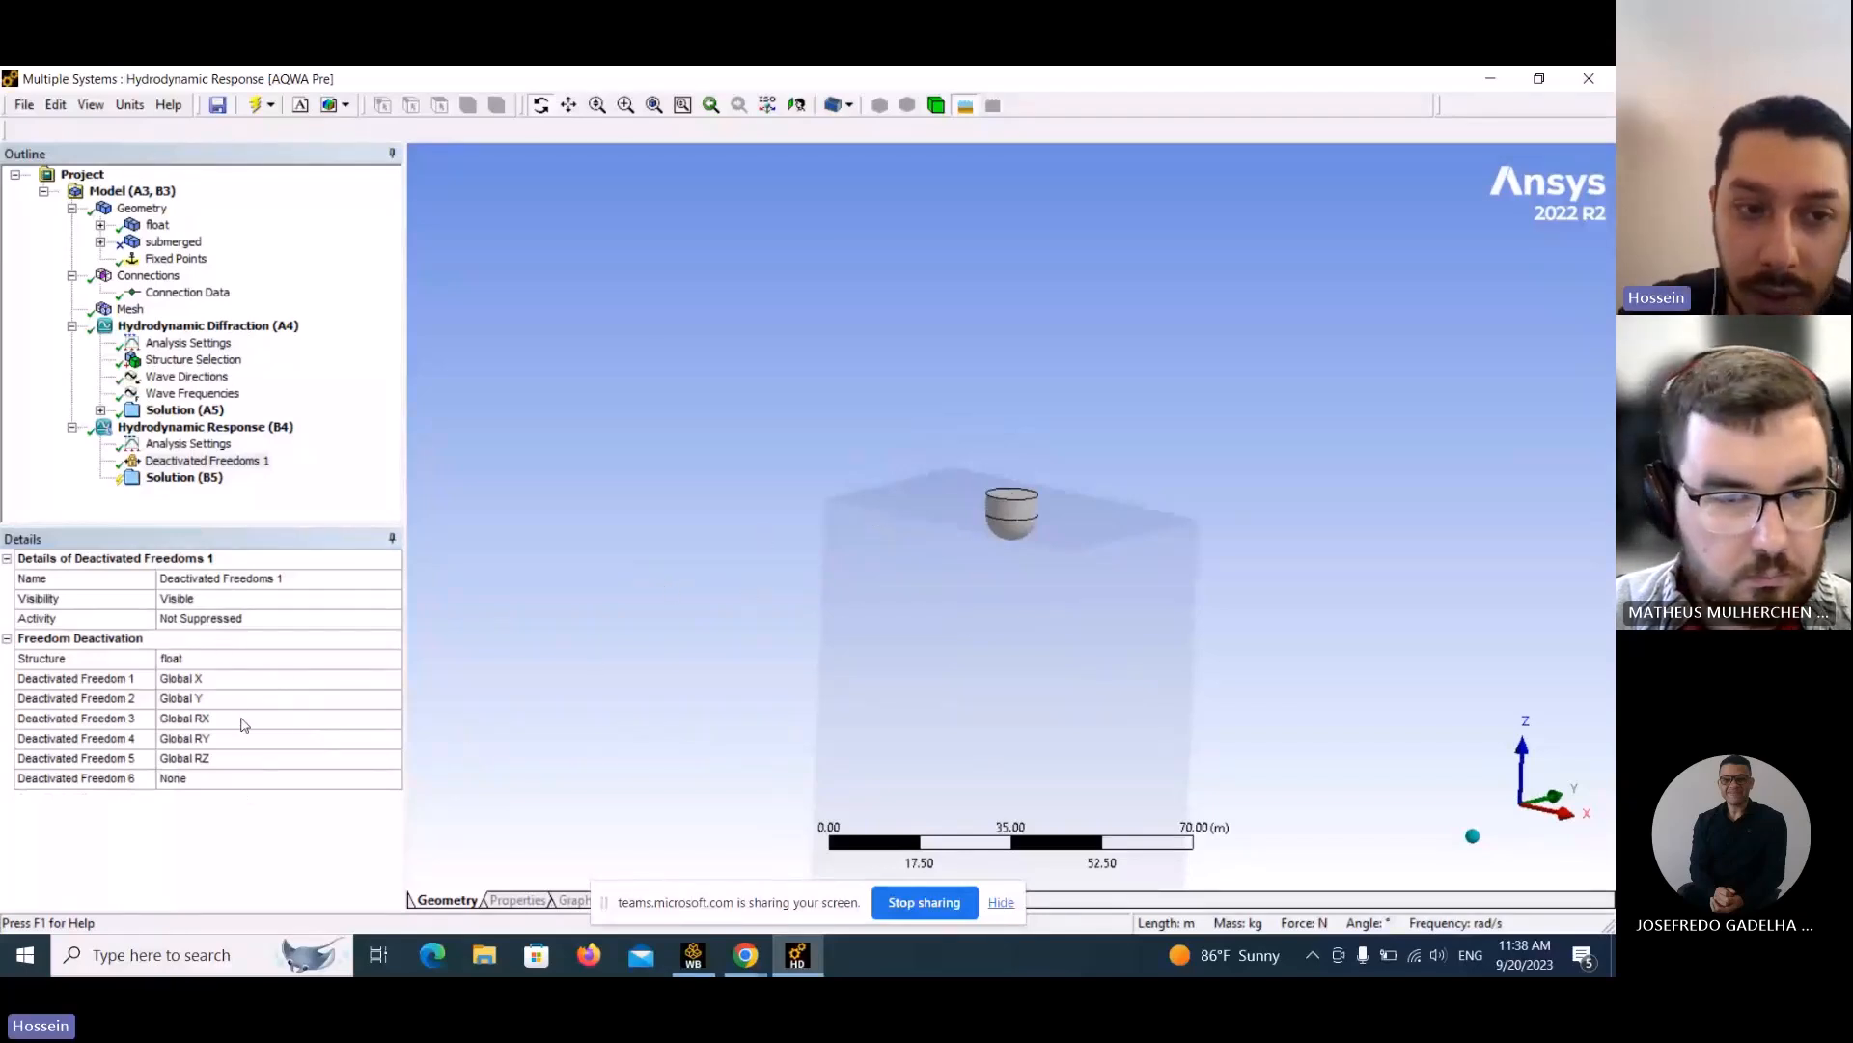
# Insert a JONSWAP (Hs) irregular wave into the Hydrodynamic Response.
pyautogui.rightClick(235, 431)
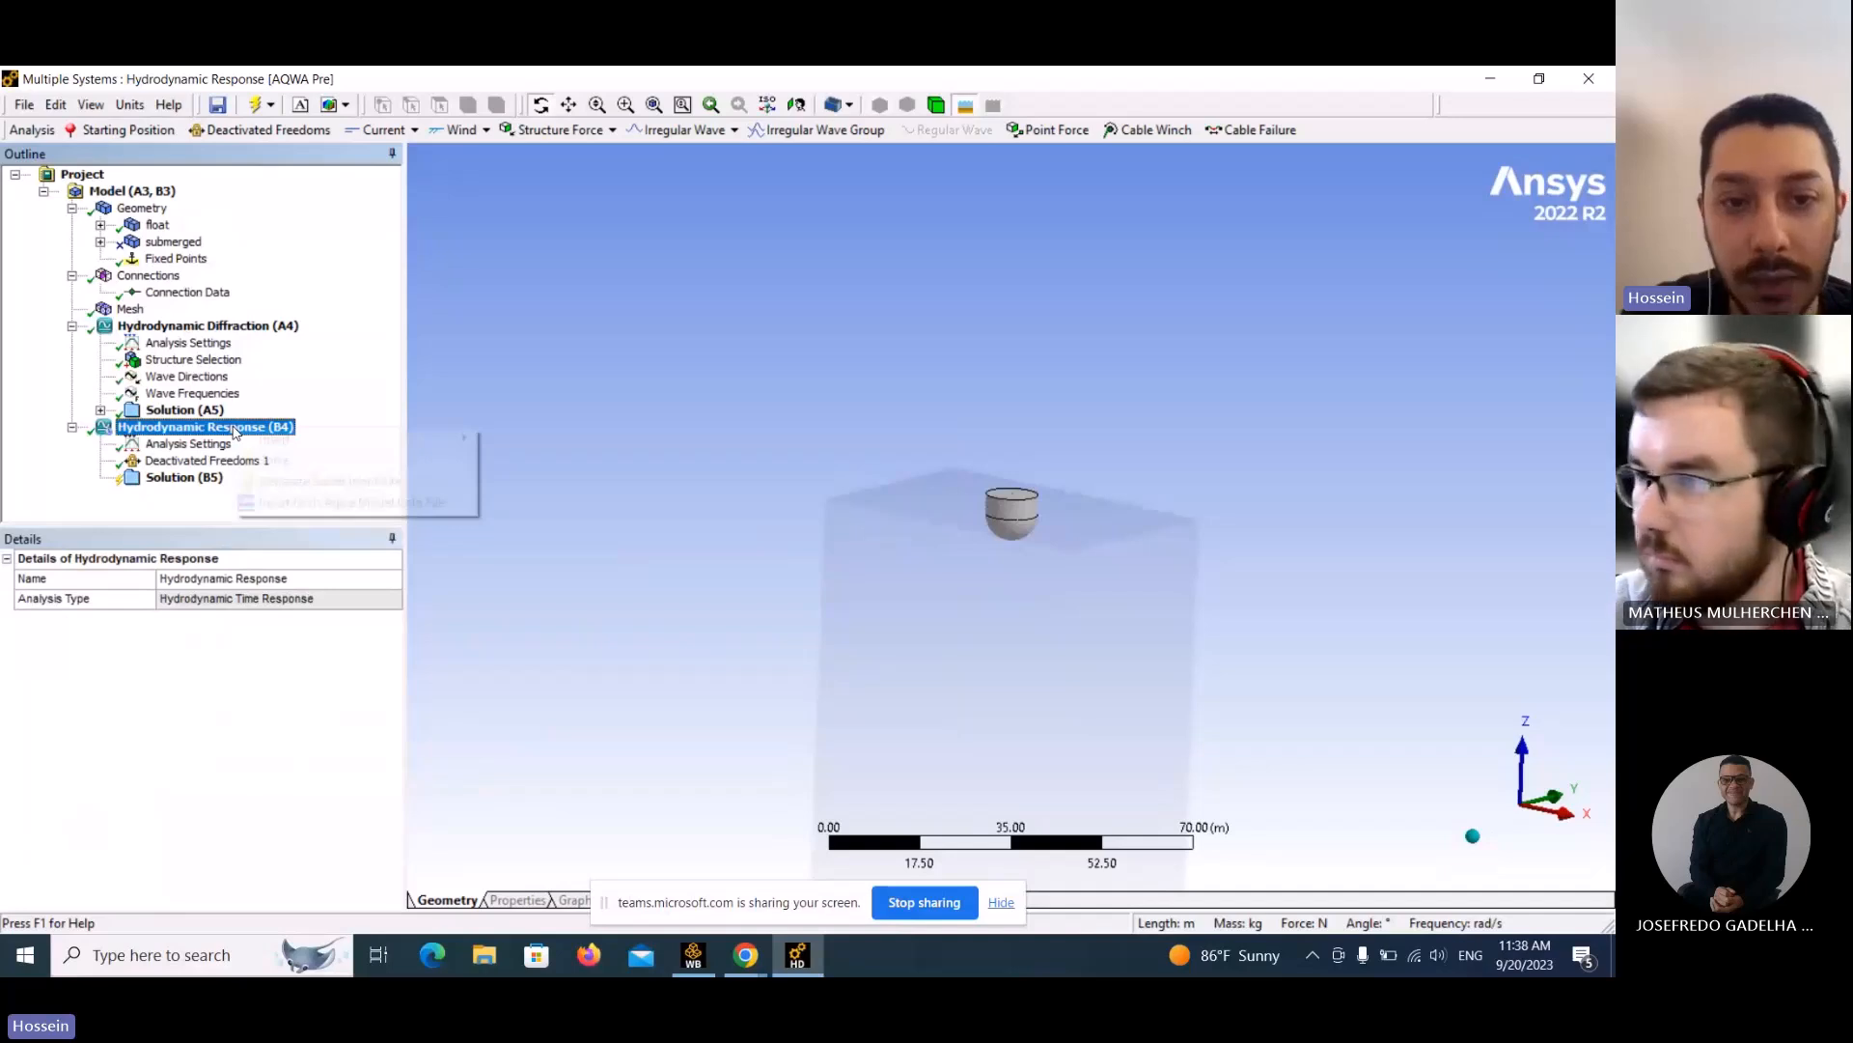
pyautogui.moveTo(406, 439)
pyautogui.moveTo(603, 484)
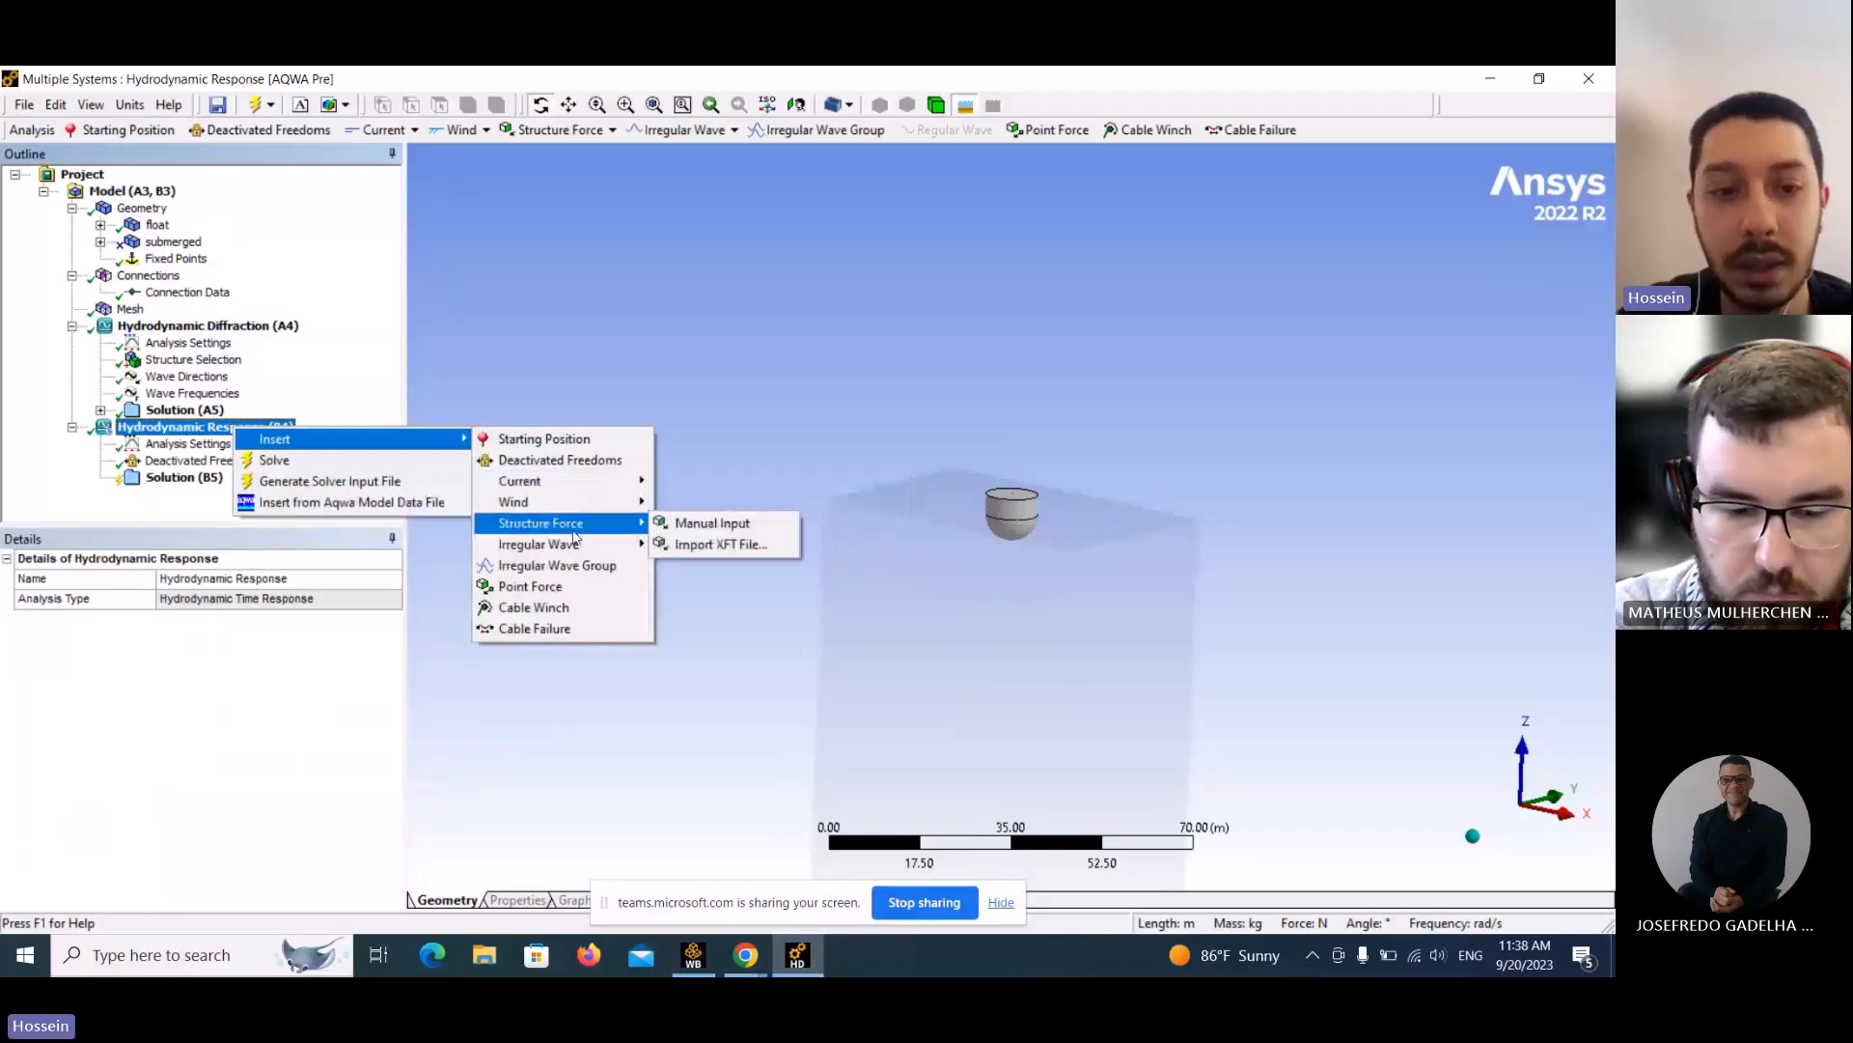
pyautogui.moveTo(576, 547)
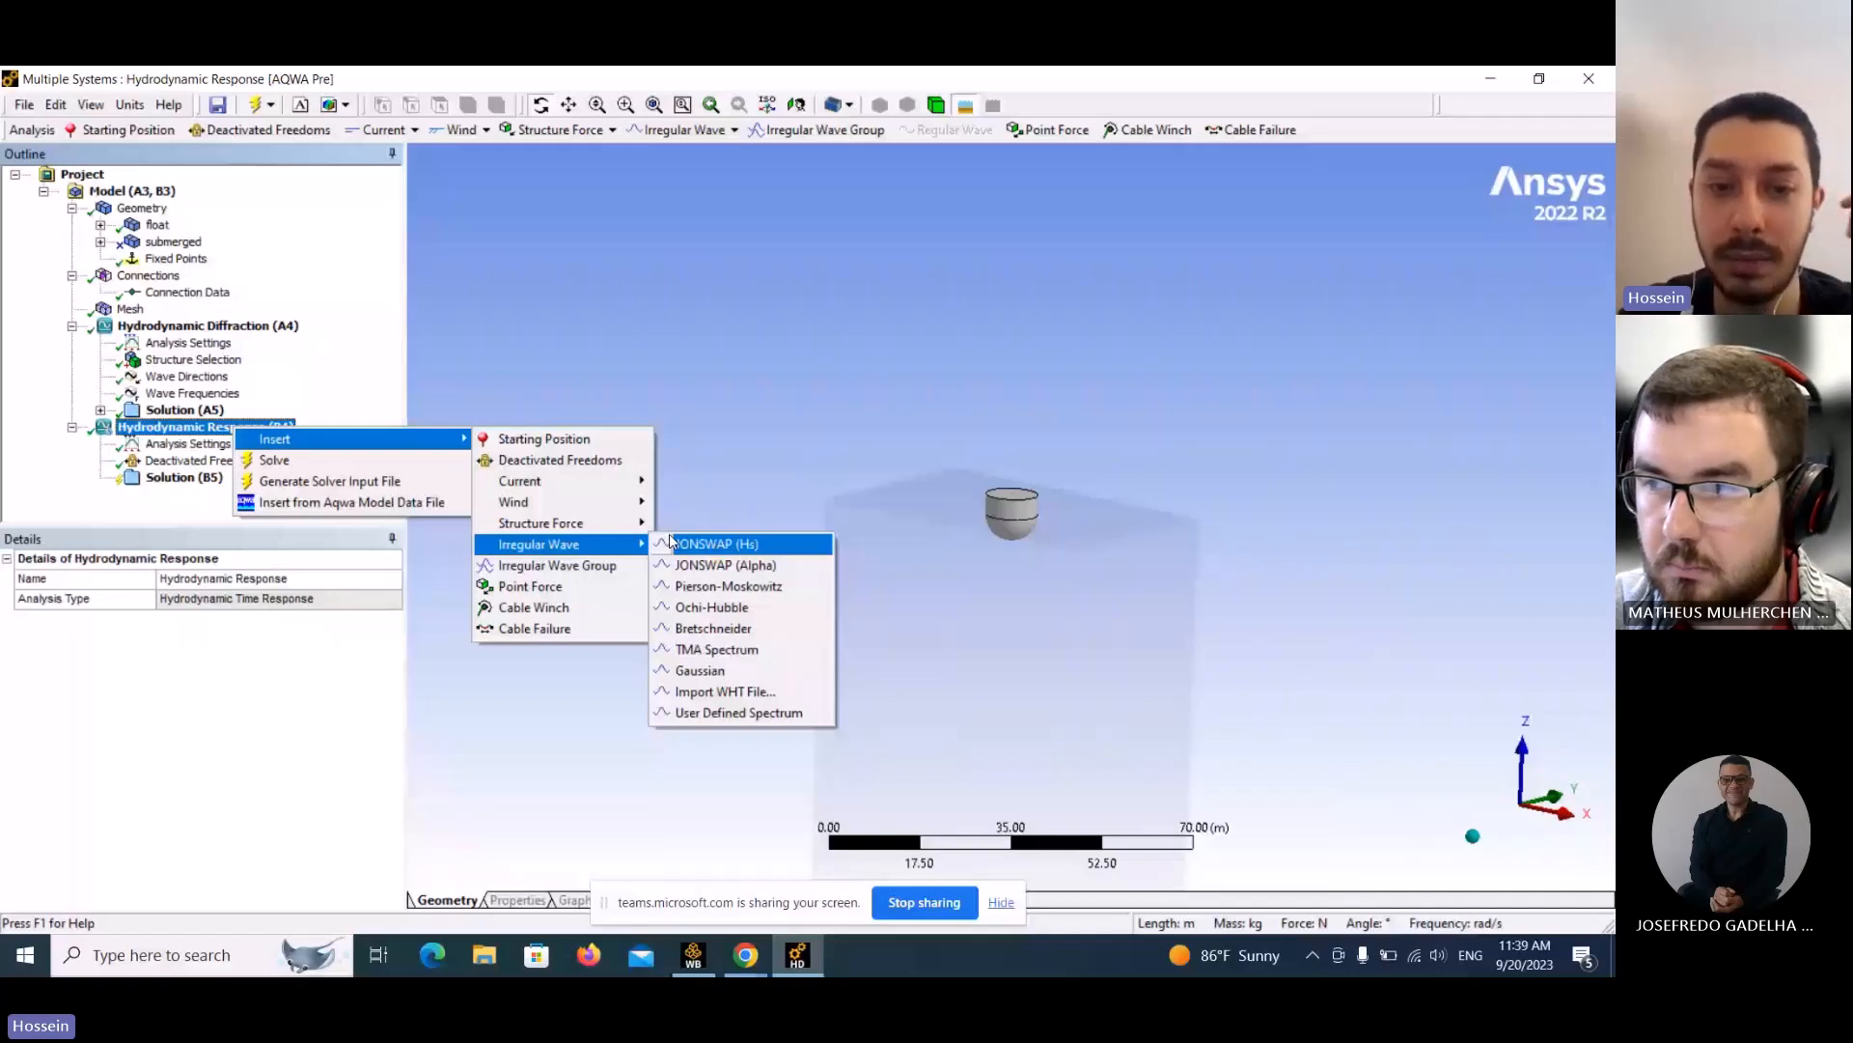
pyautogui.click(773, 570)
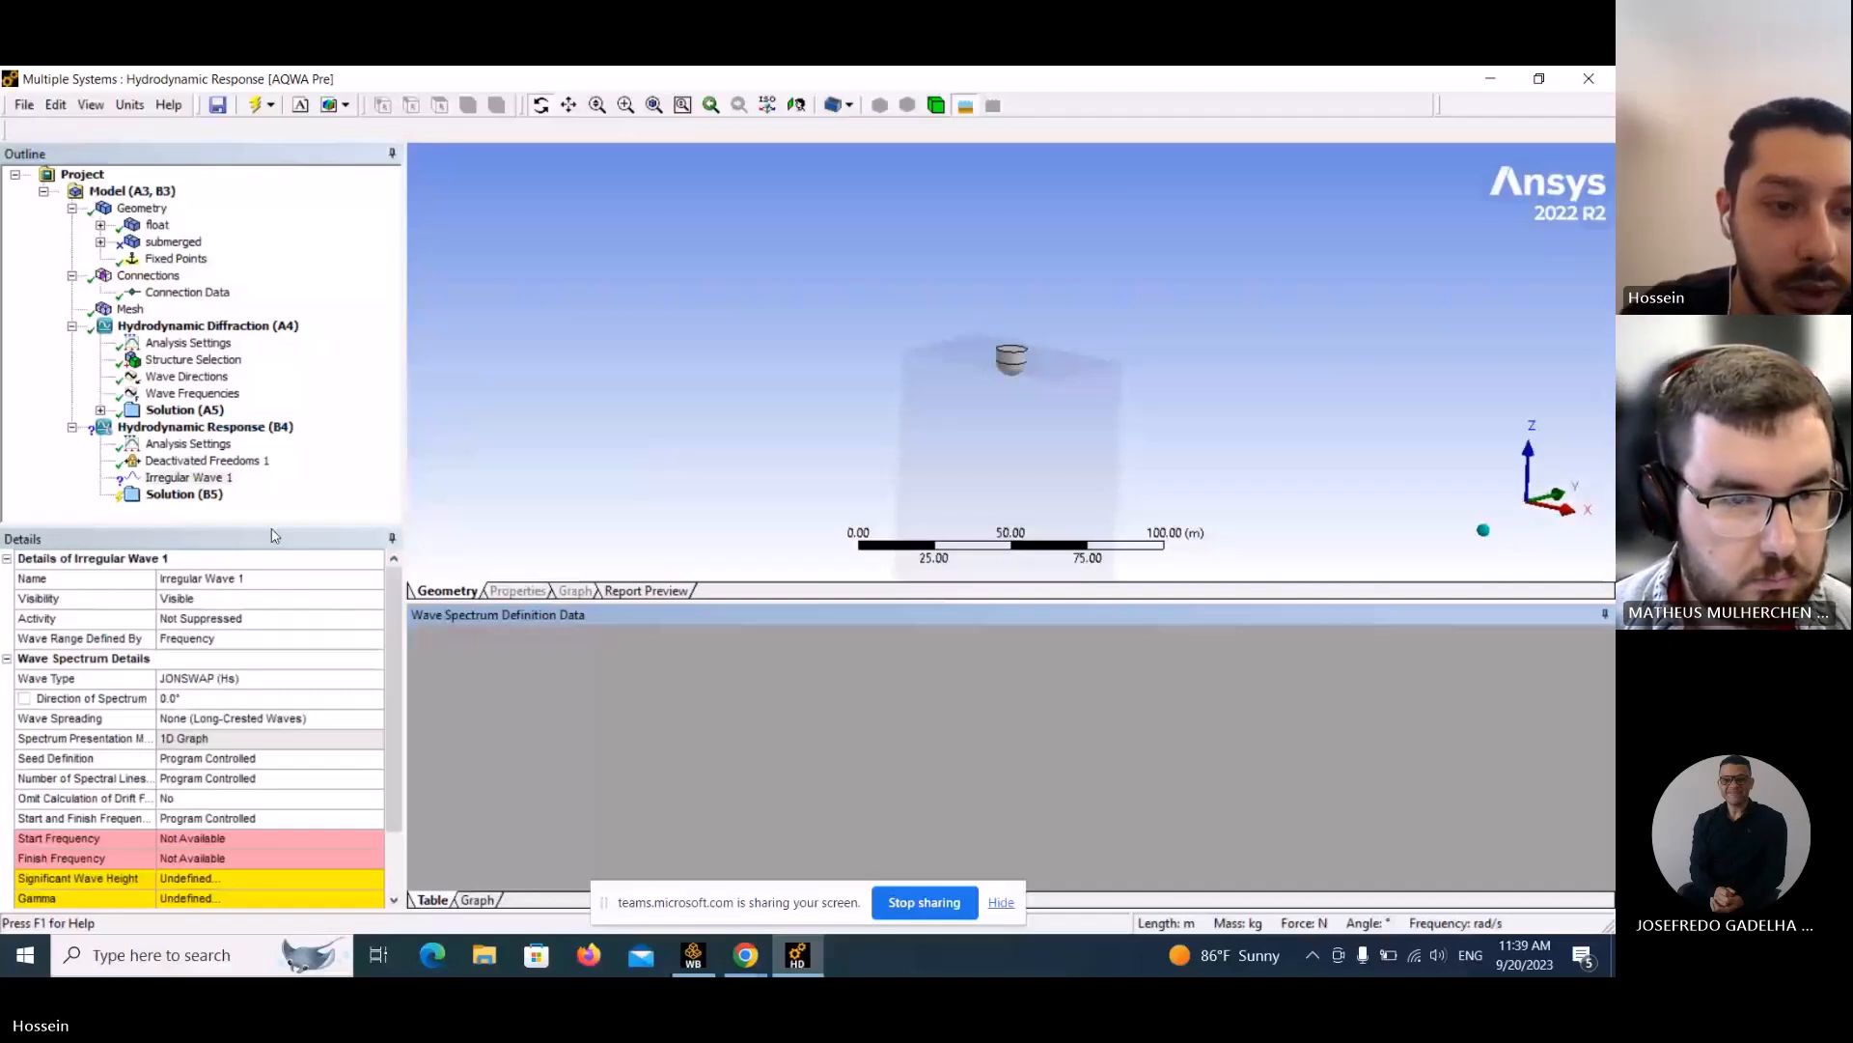
# Define the wave range of the irregular wave by Period.
pyautogui.click(191, 634)
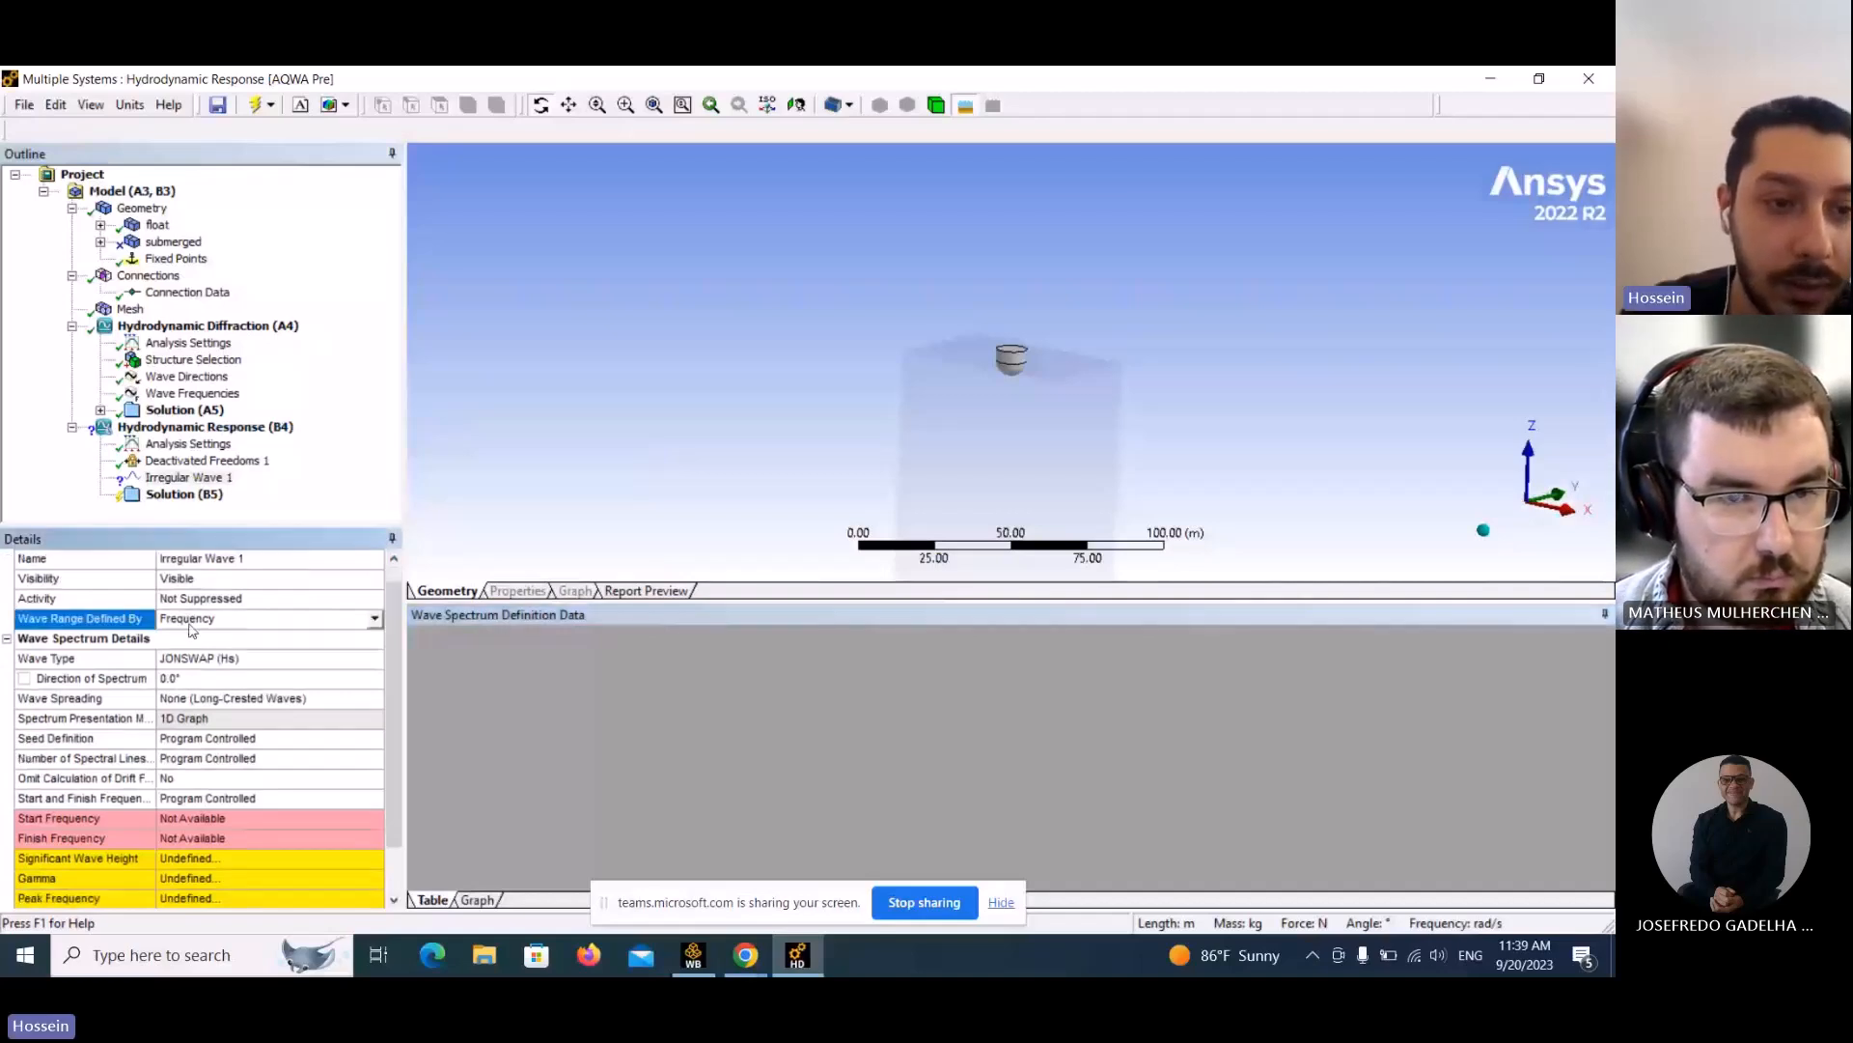
pyautogui.click(375, 619)
pyautogui.click(274, 658)
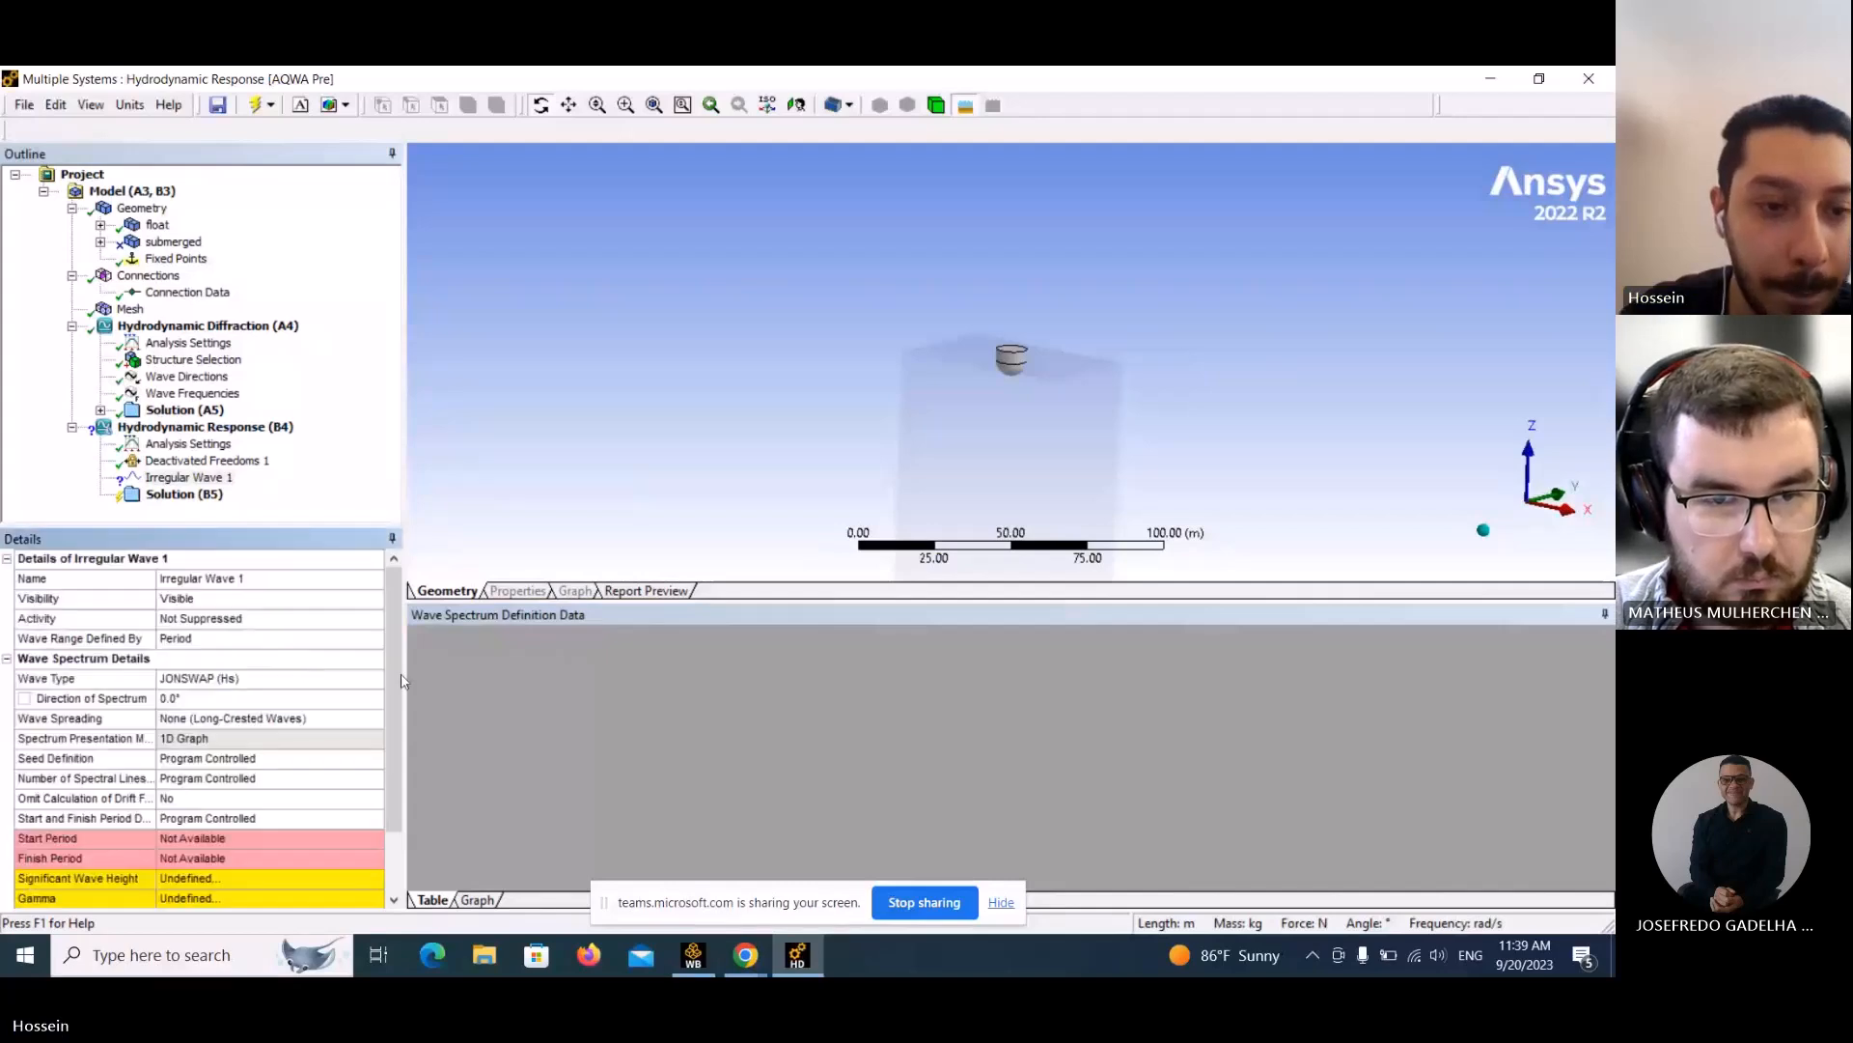
# Set the irregular wave's significant wave height to 2.5 m.
pyautogui.moveTo(392, 674); pyautogui.dragTo(390, 749)
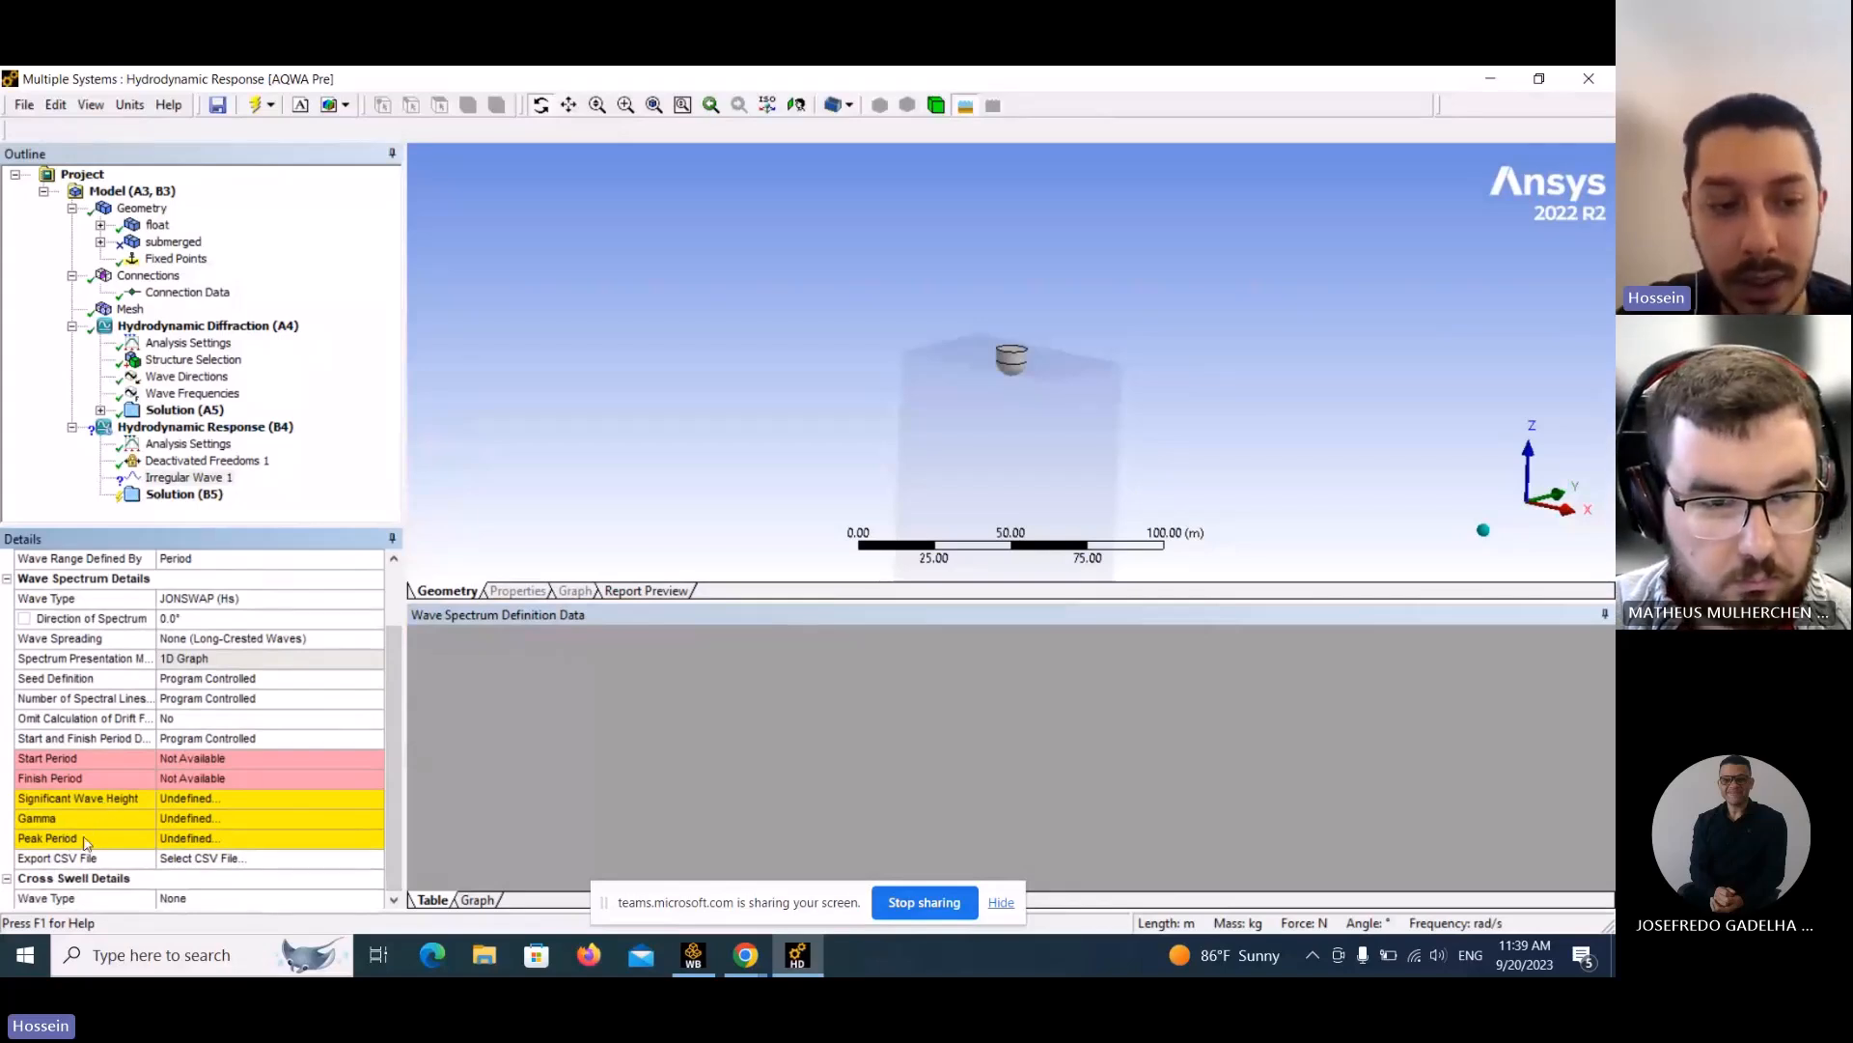
pyautogui.click(250, 795)
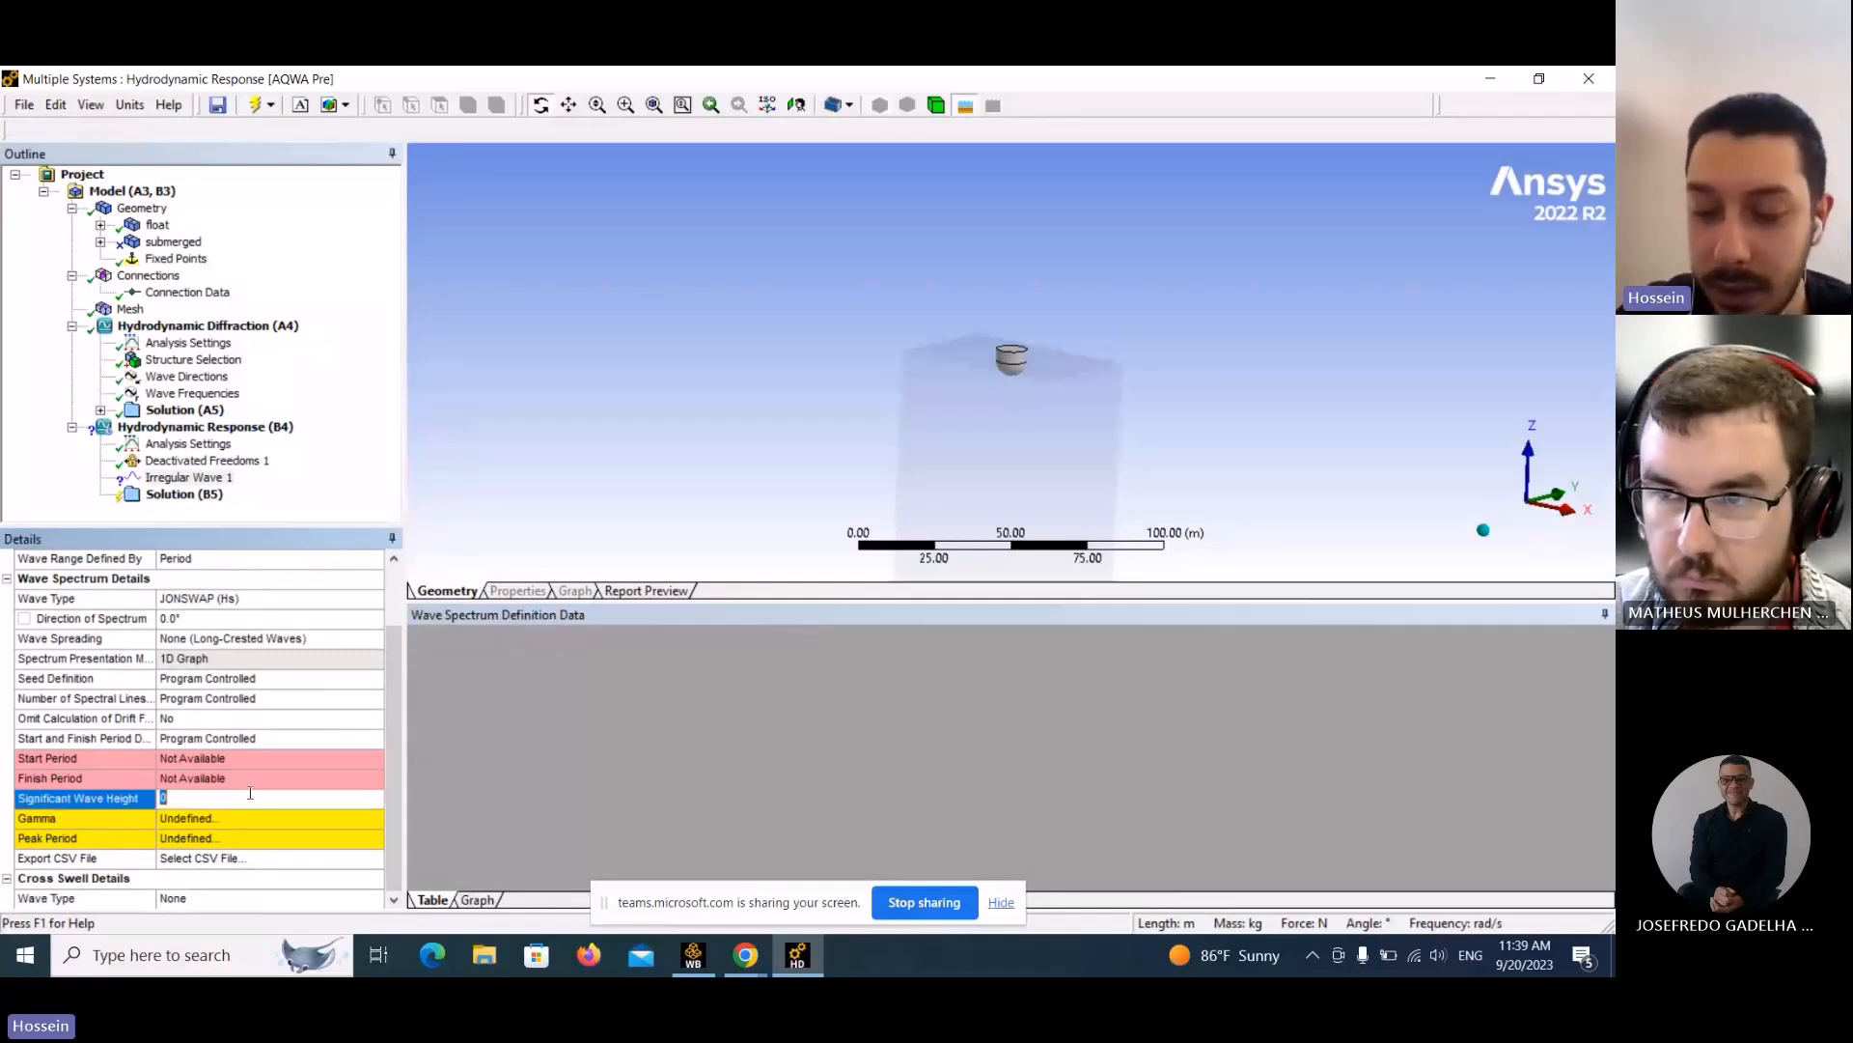
pyautogui.write('2.5')
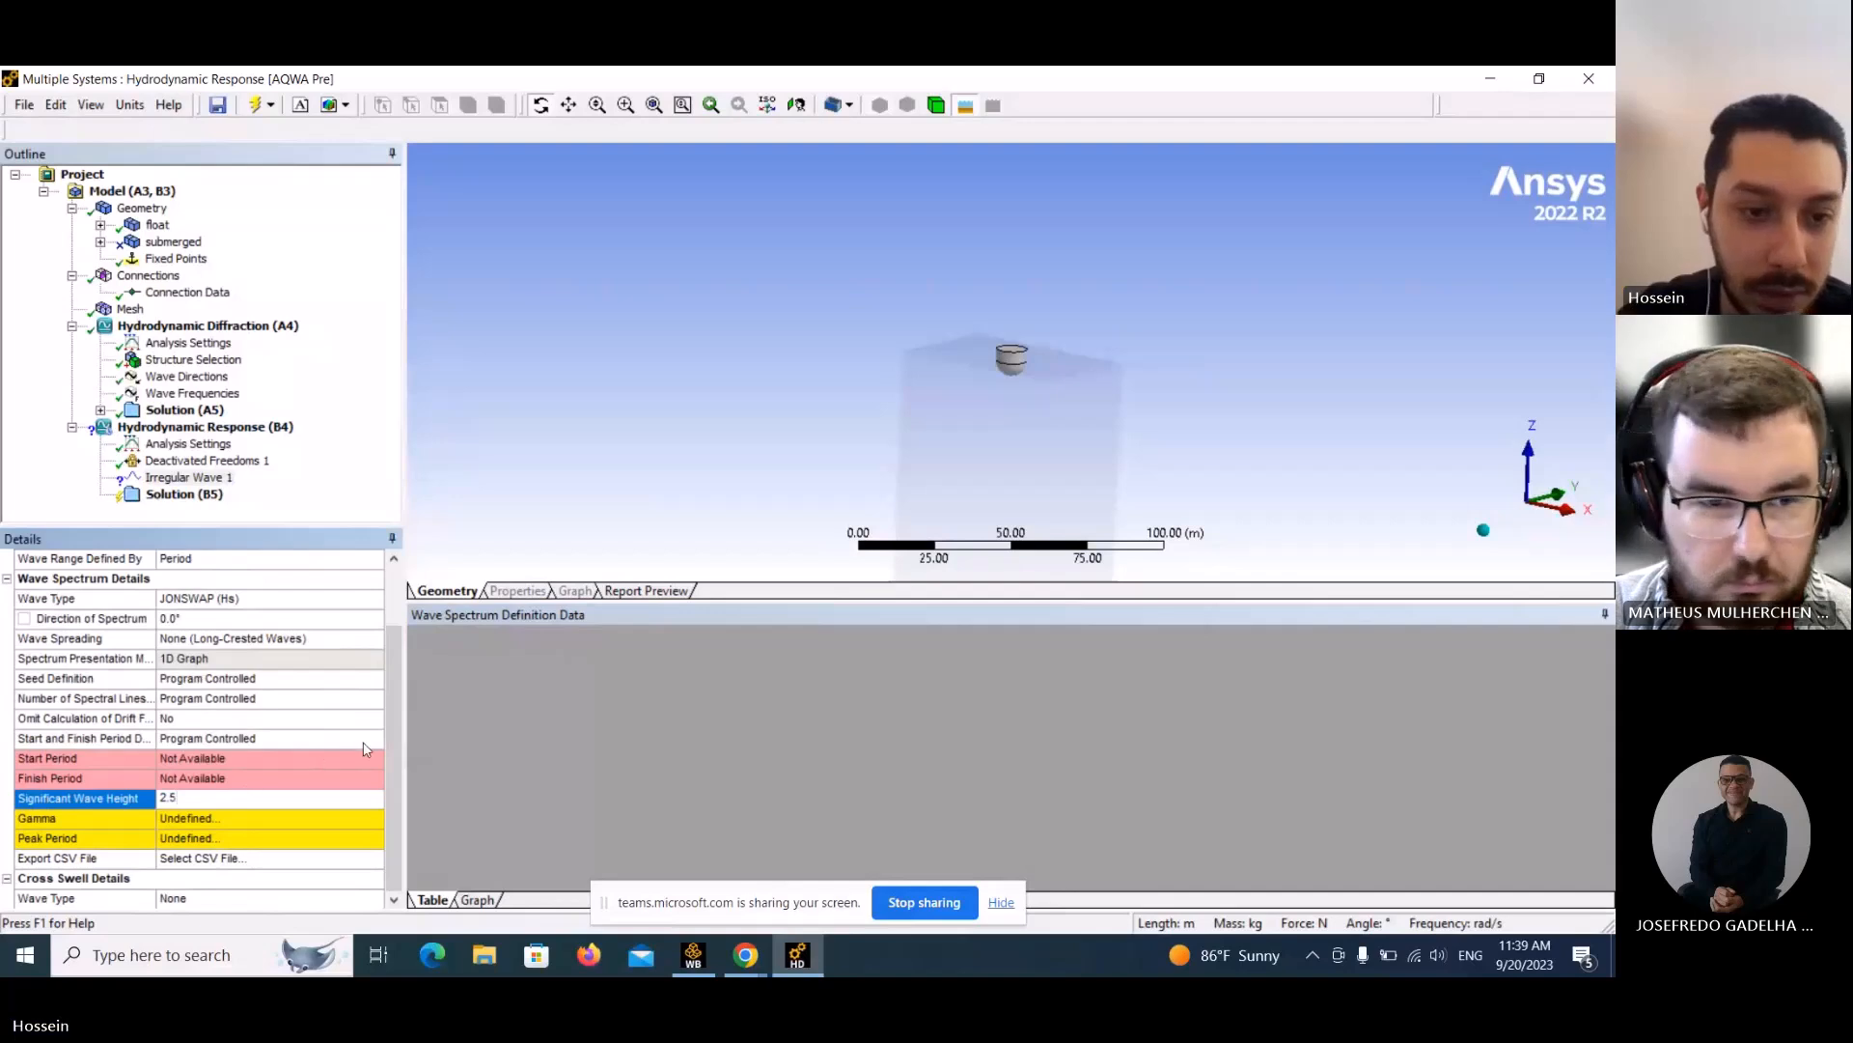
pyautogui.click(487, 715)
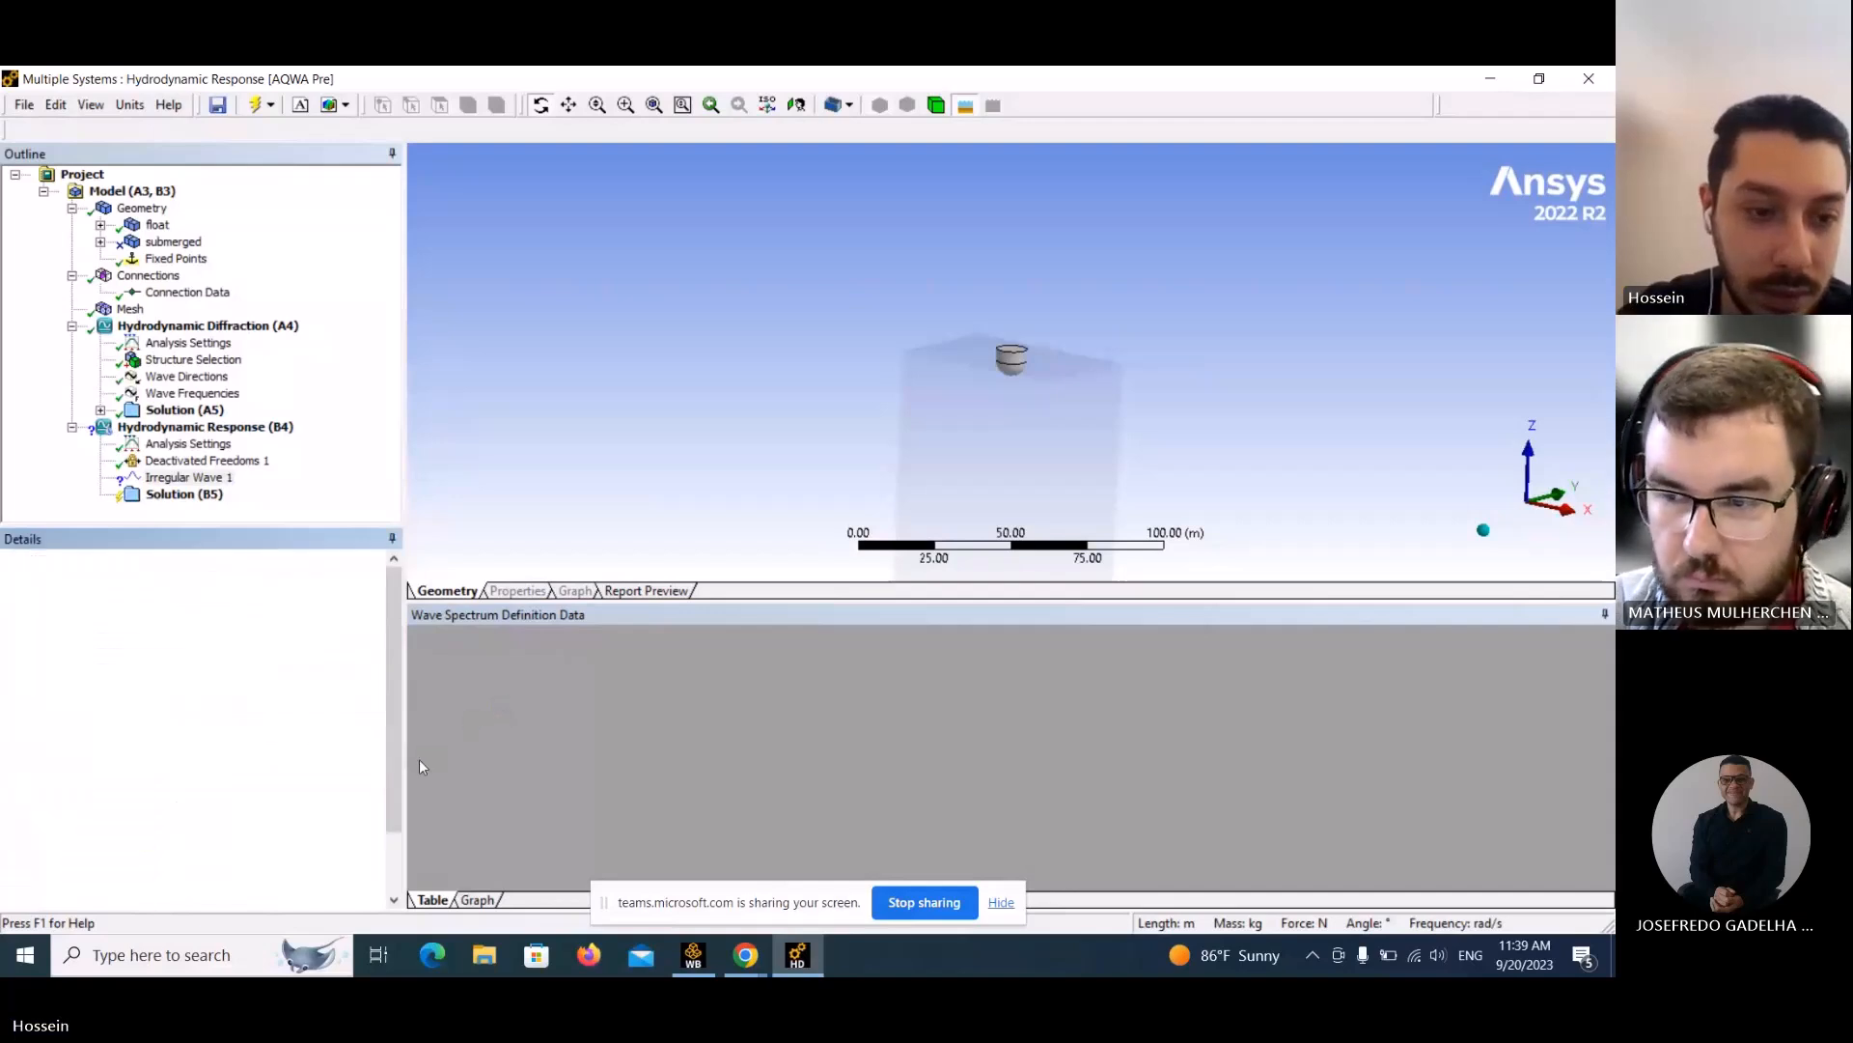
# Set the irregular wave's gamma to 3.3 and its peak period to 8 s.
pyautogui.scroll(-2, 398, 768)
pyautogui.click(174, 820)
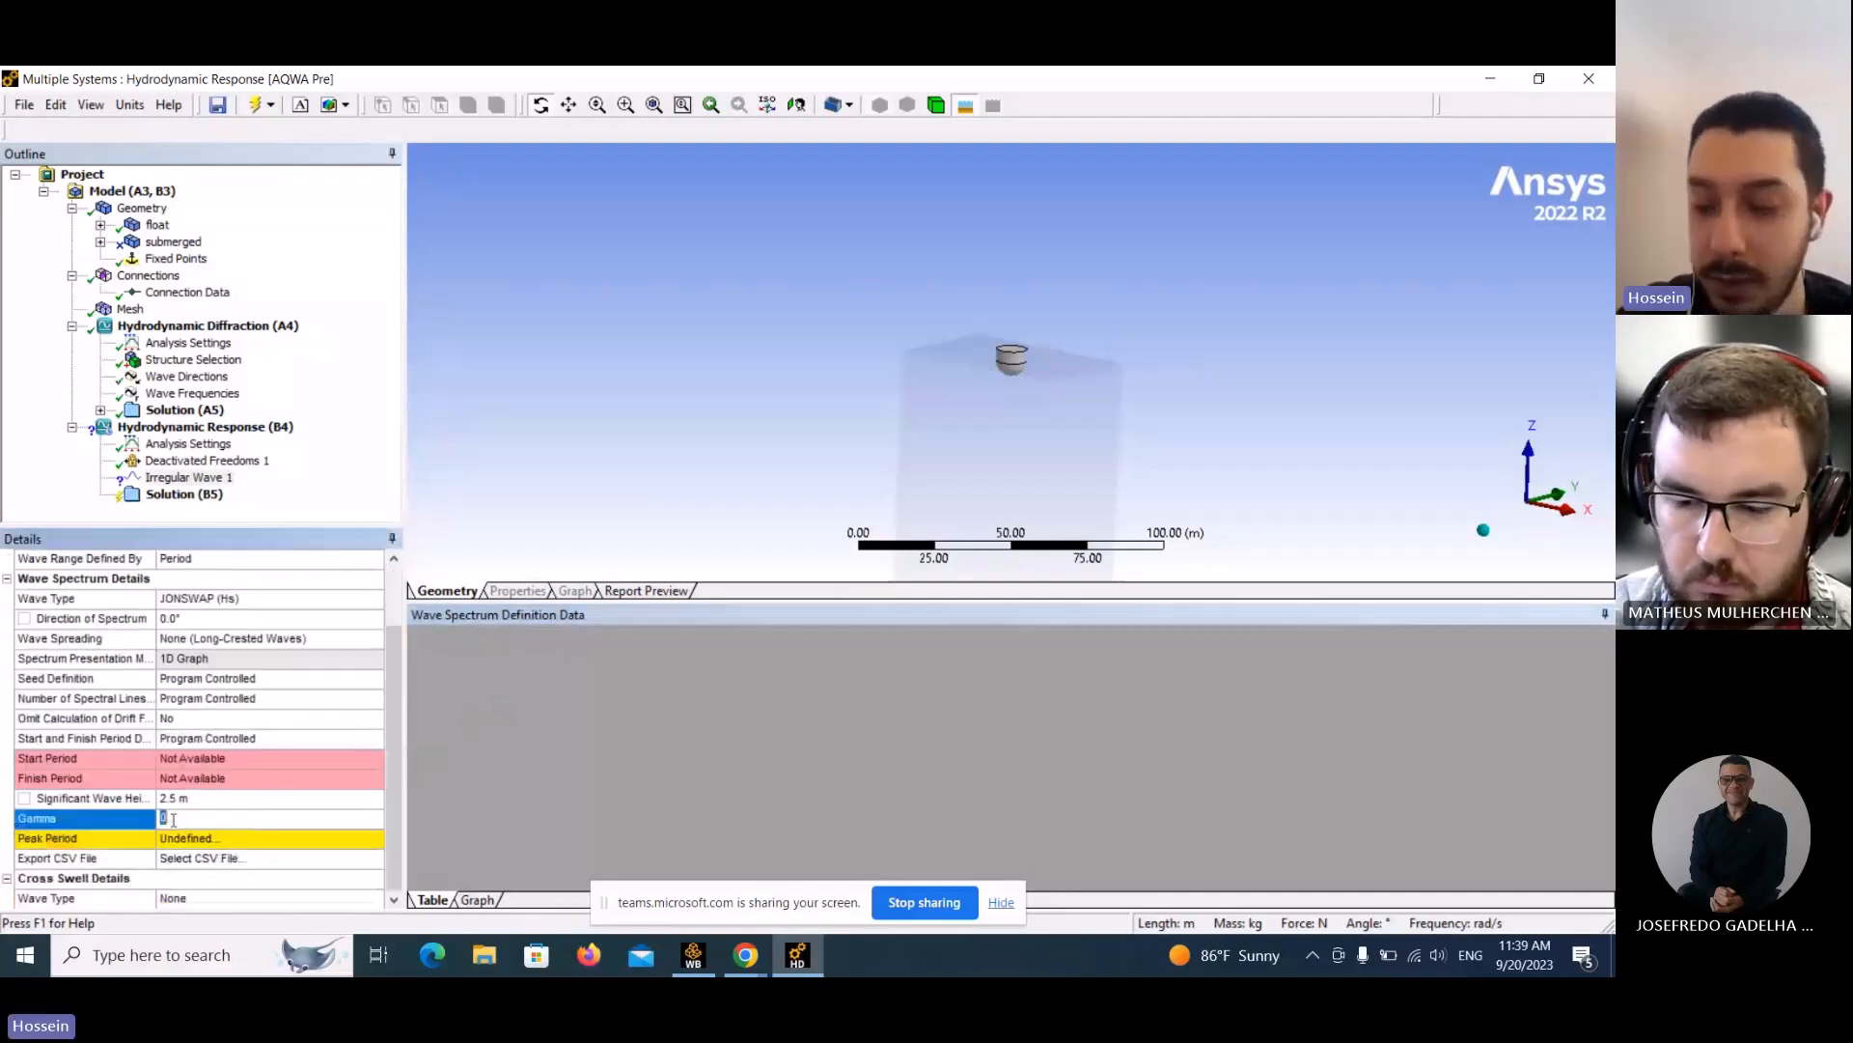
pyautogui.write('1')
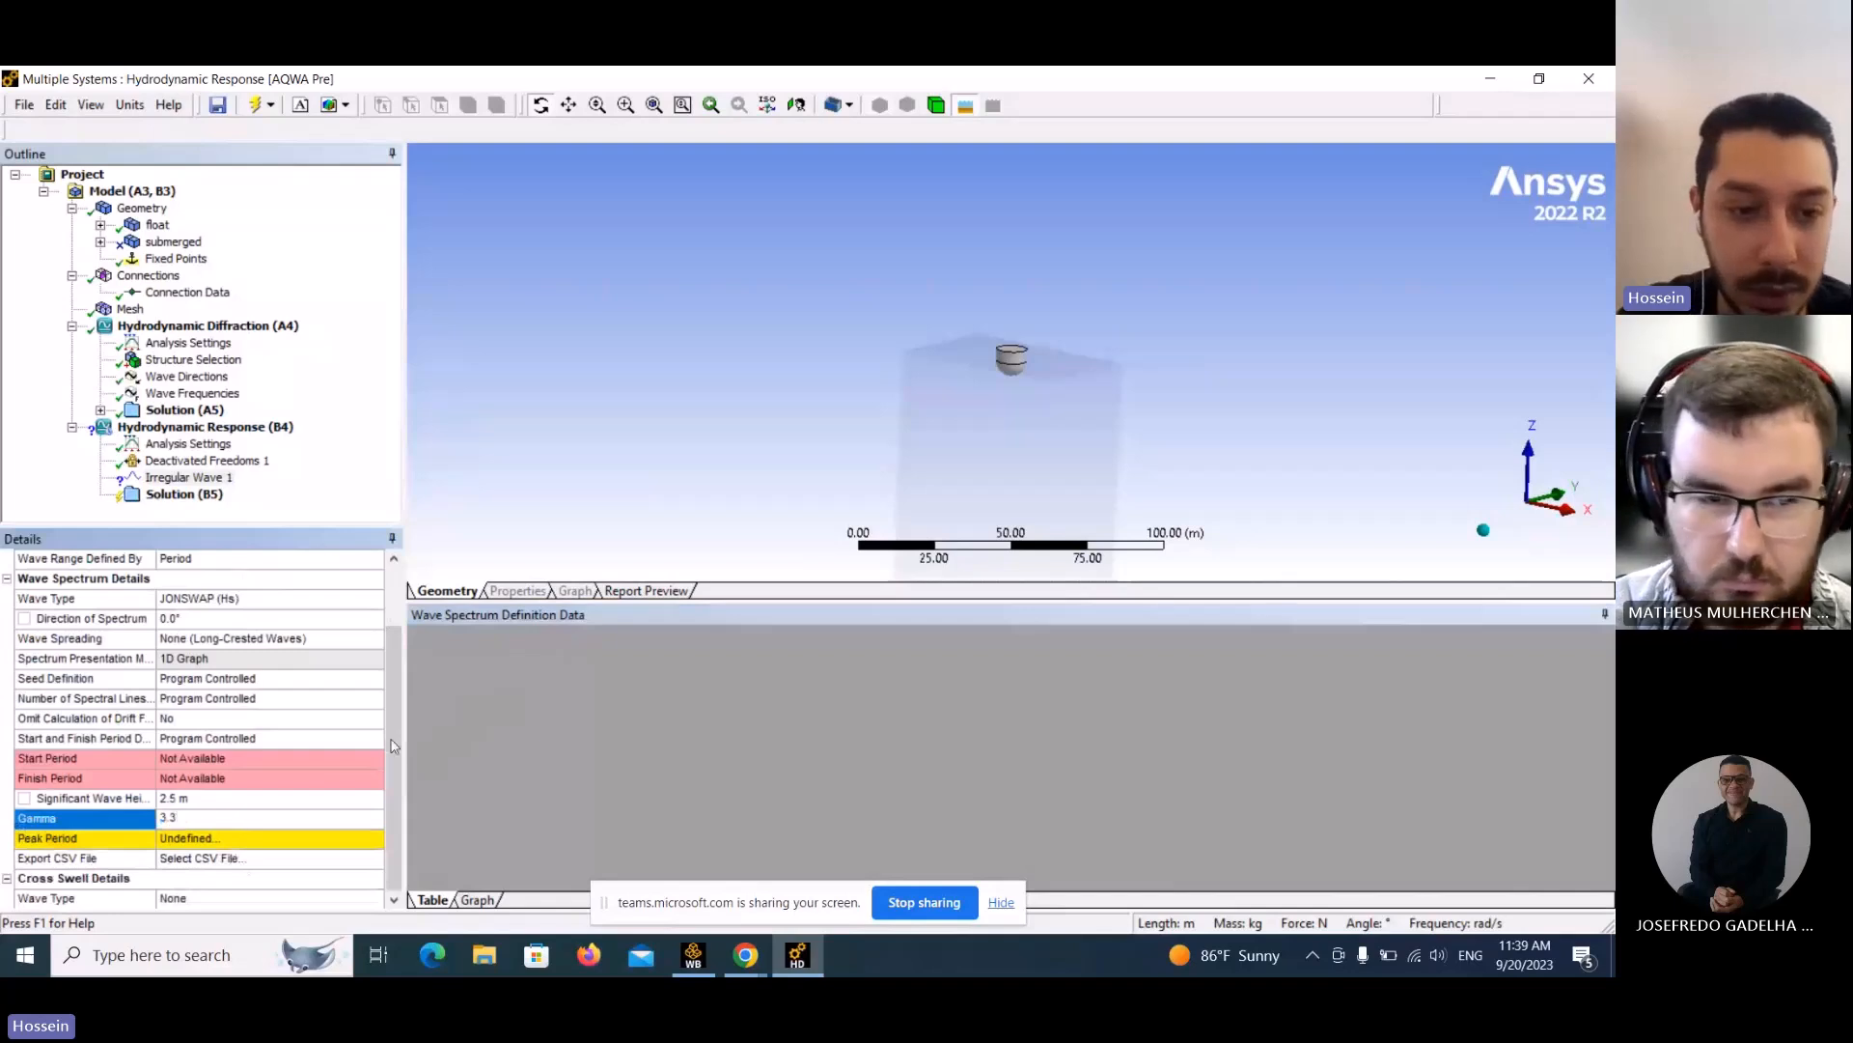
pyautogui.click(496, 741)
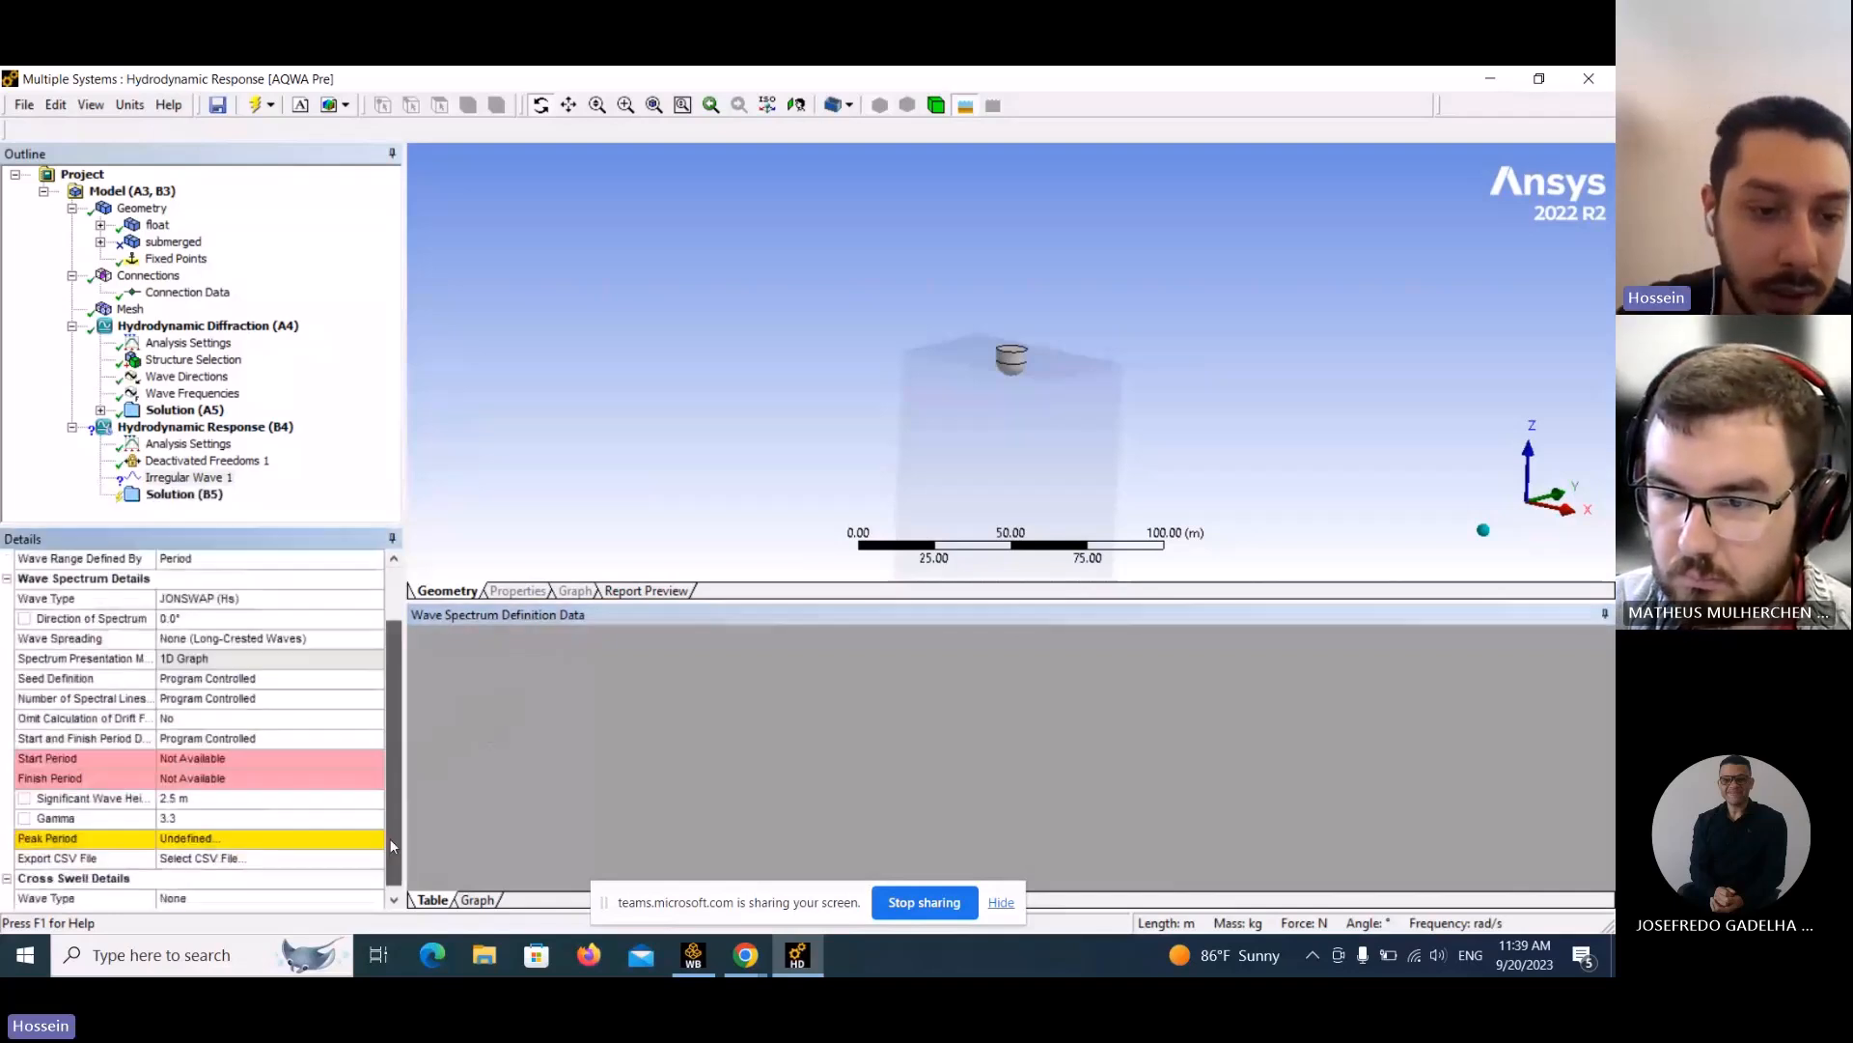
pyautogui.click(210, 839)
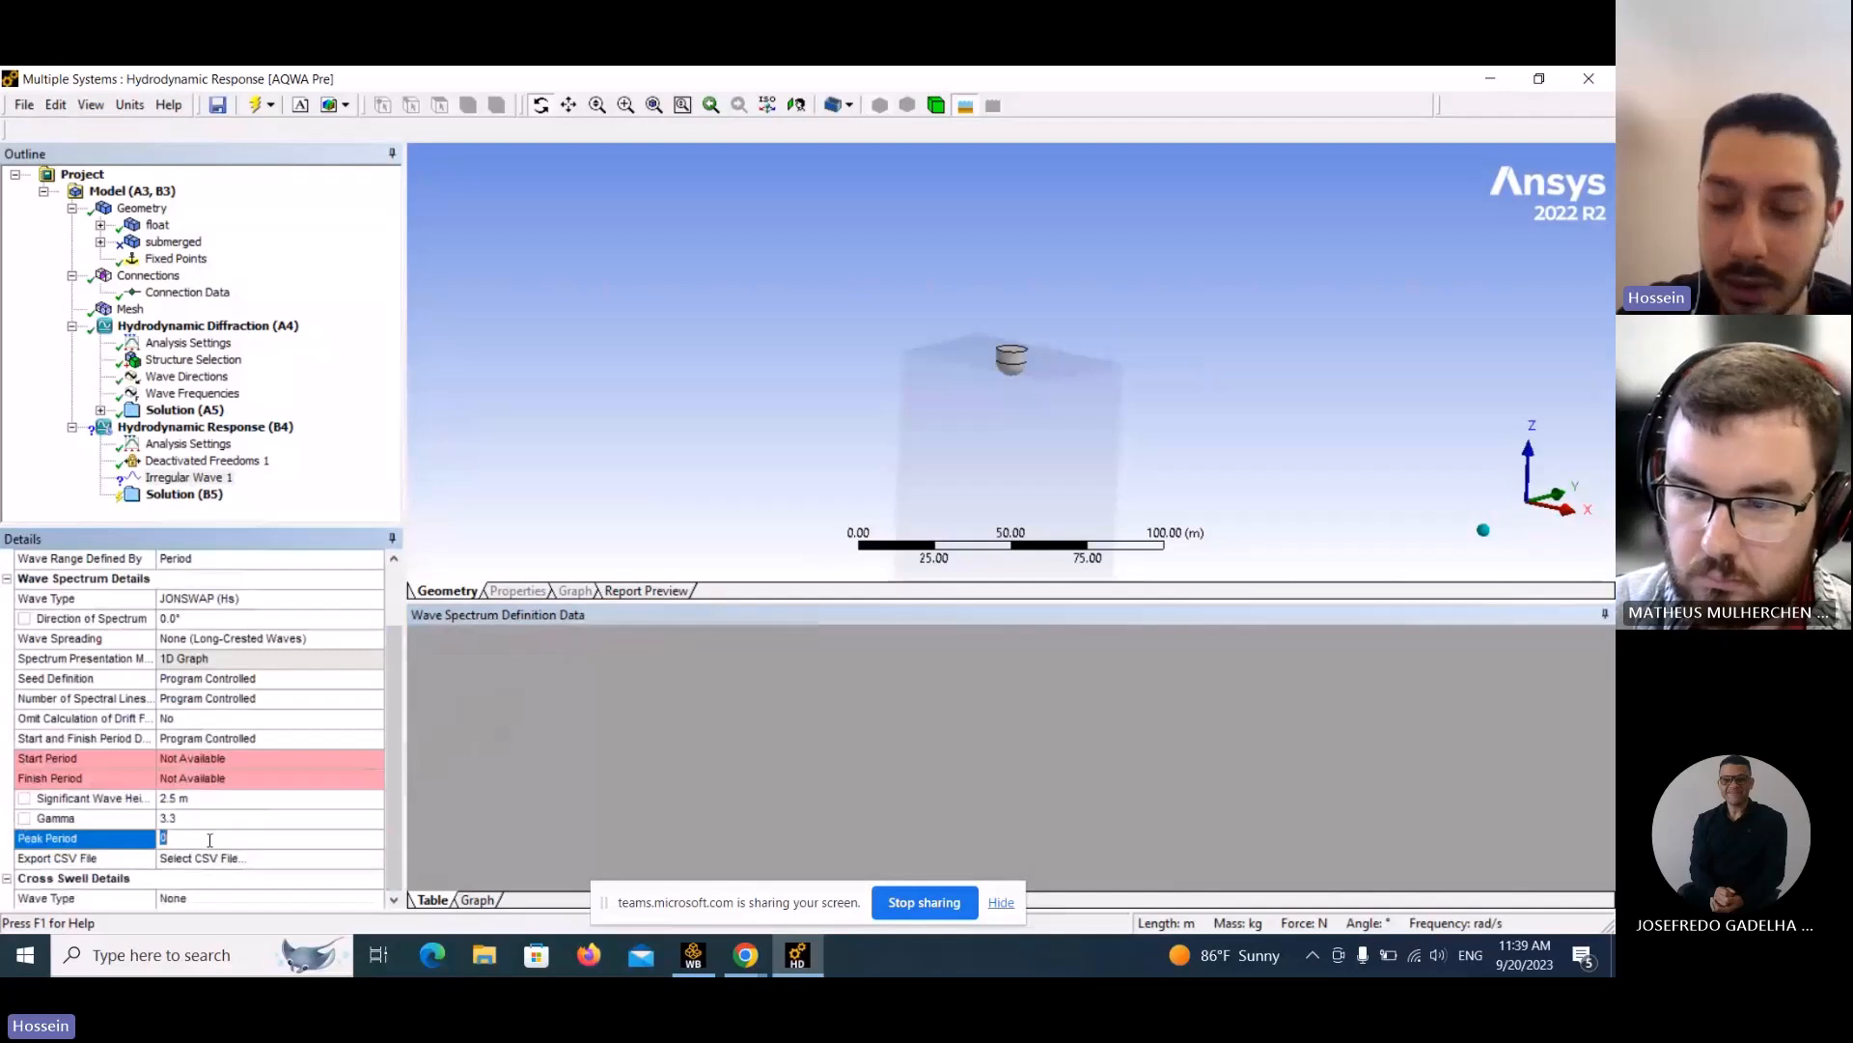
pyautogui.write('8')
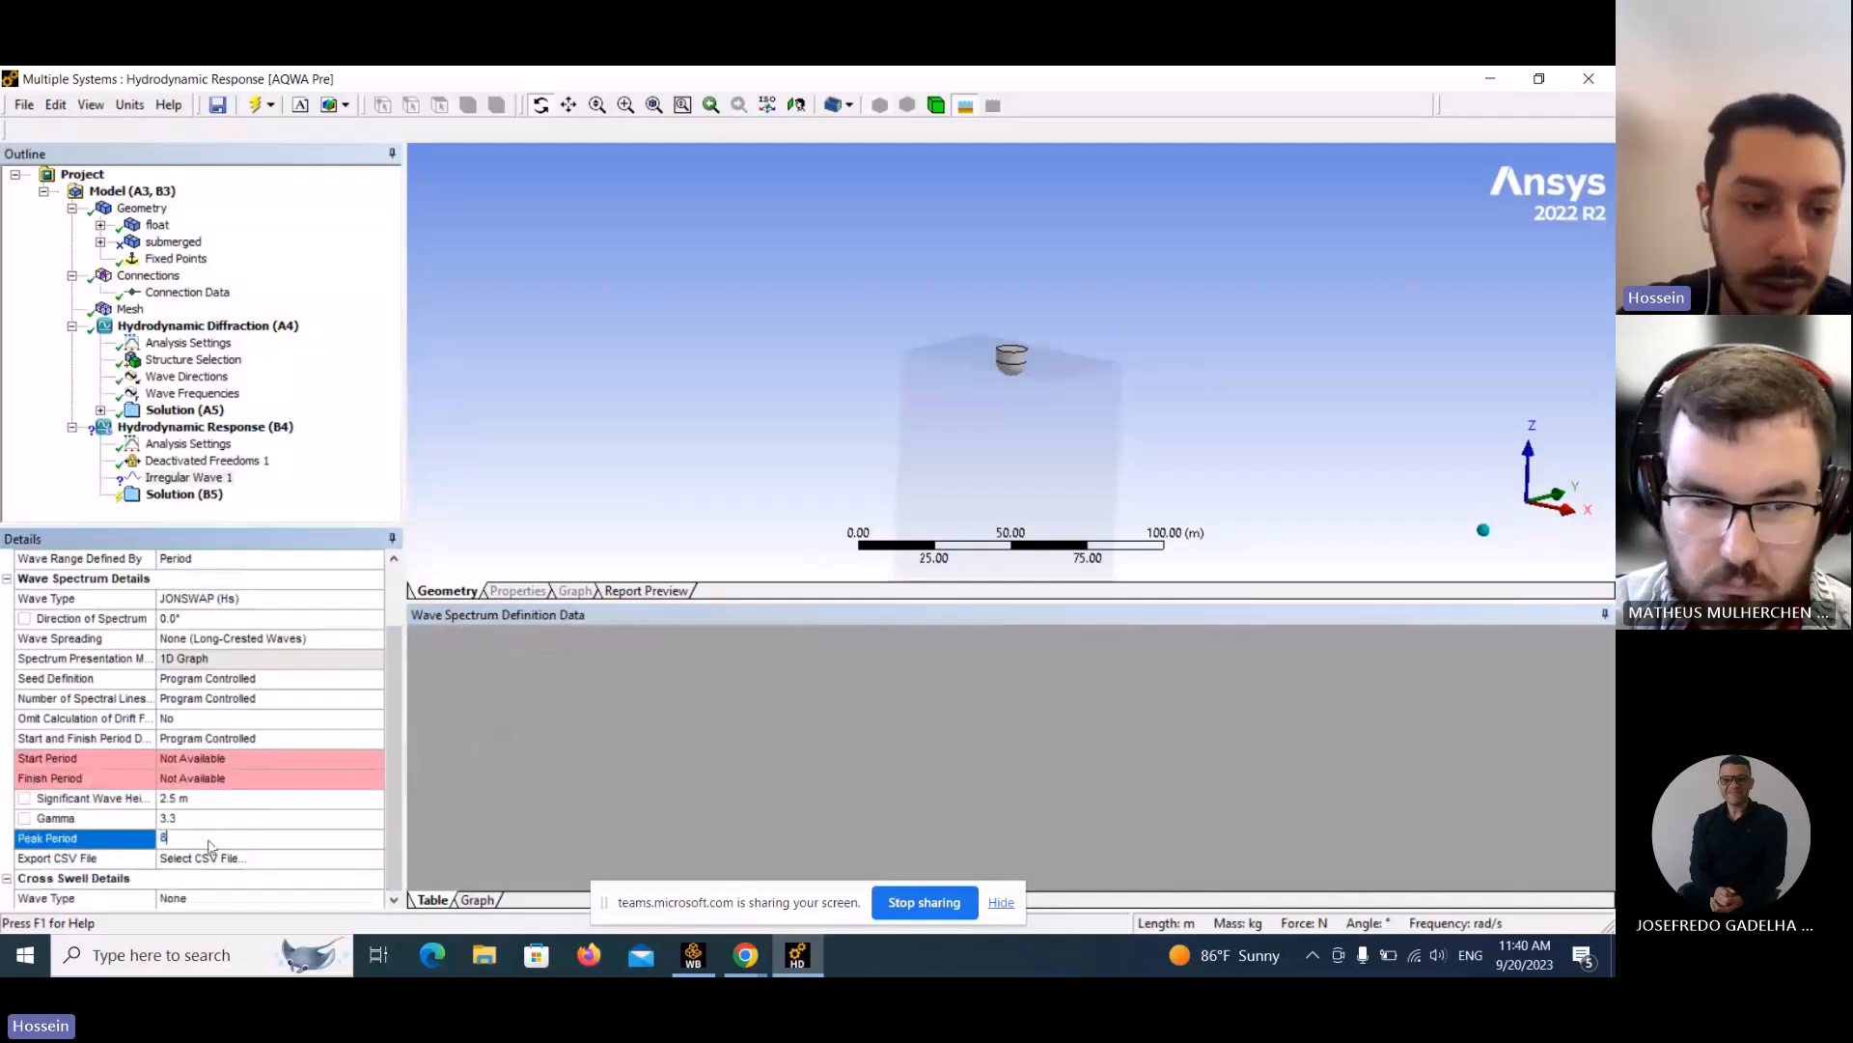
pyautogui.click(521, 695)
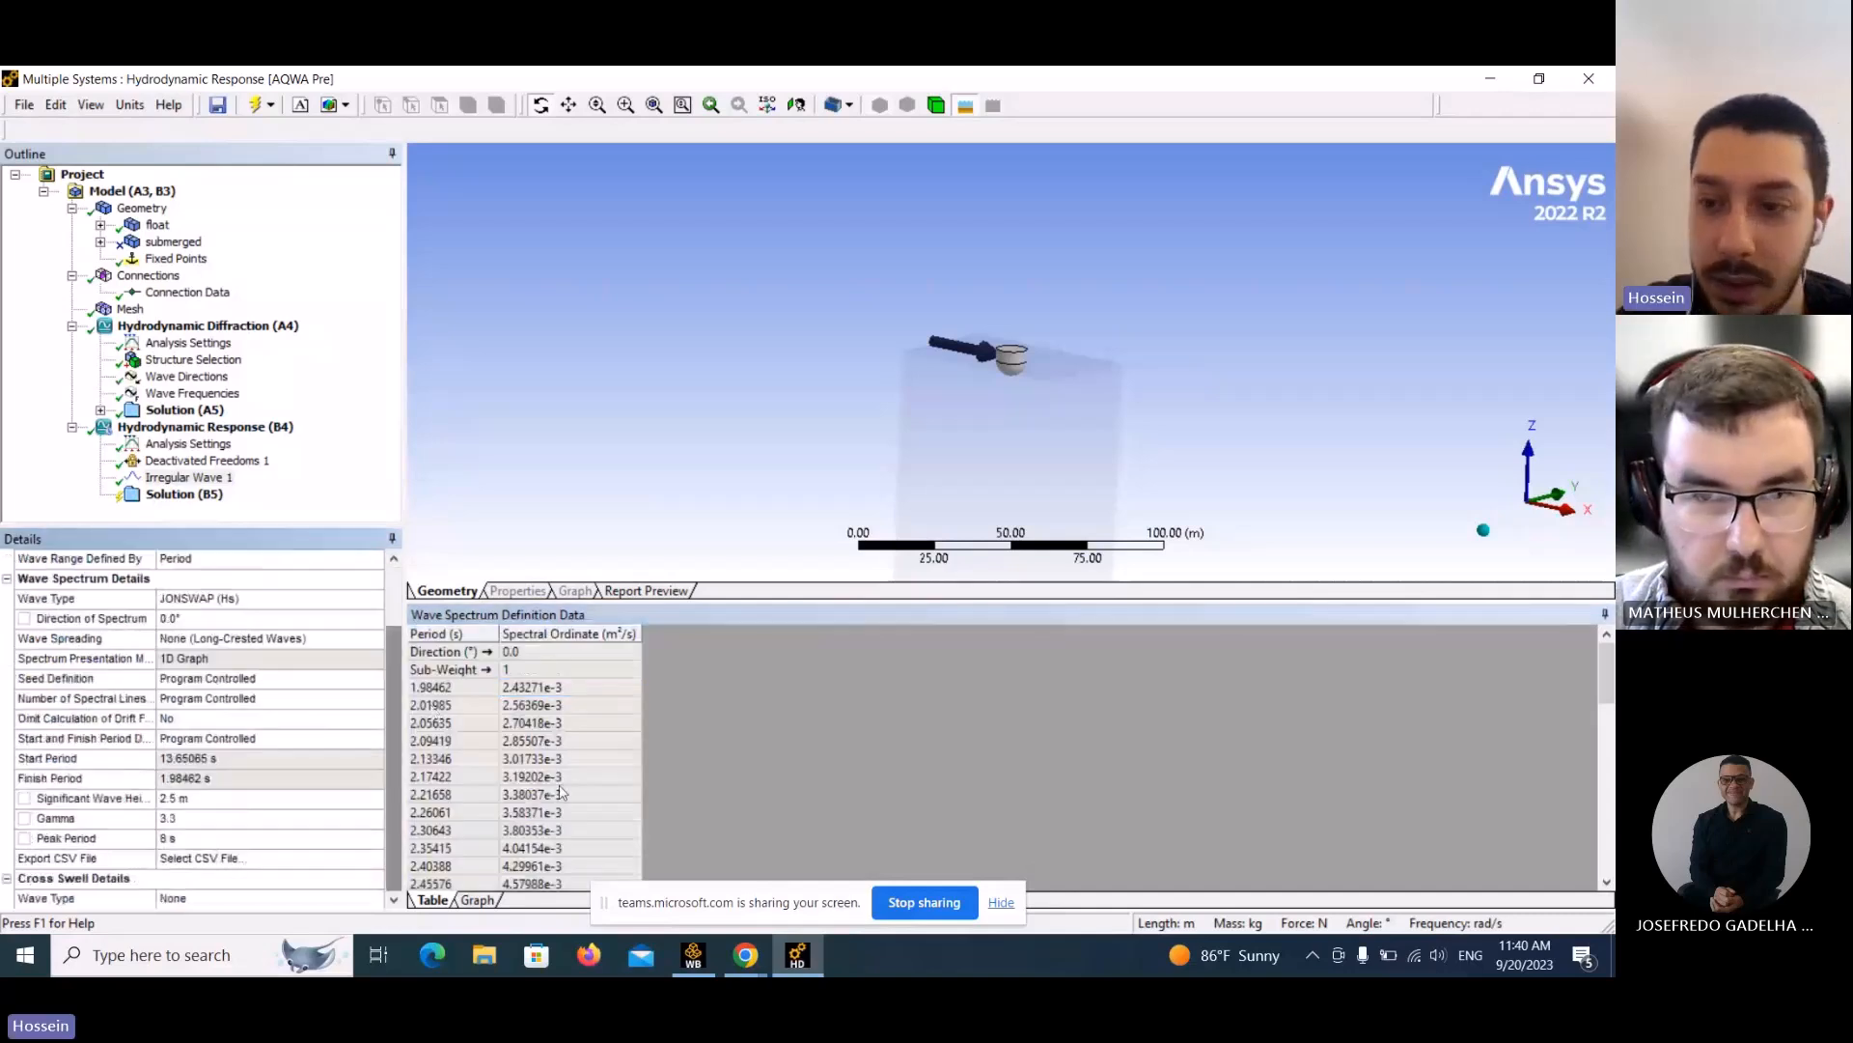
pyautogui.moveTo(1607, 689)
pyautogui.mouseDown()
pyautogui.moveTo(1610, 793)
pyautogui.moveTo(1609, 687)
pyautogui.mouseUp()
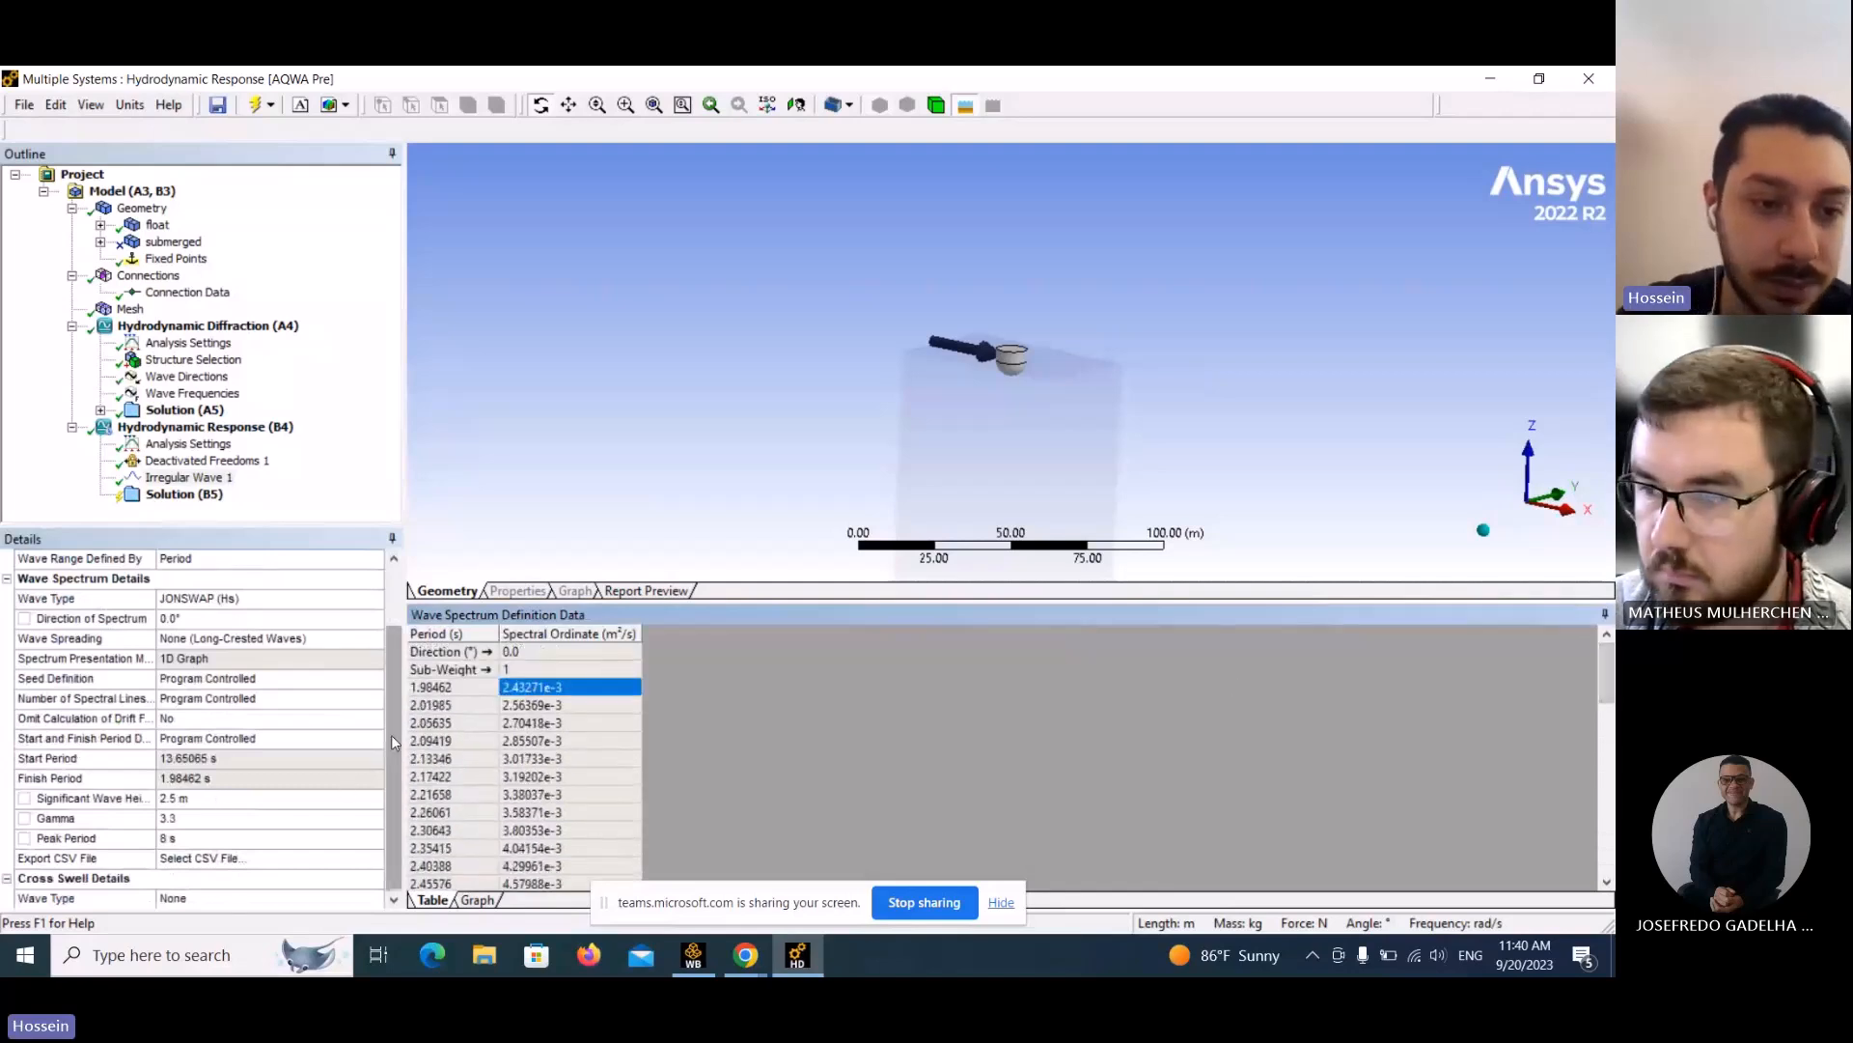
pyautogui.scroll(5, 392, 731)
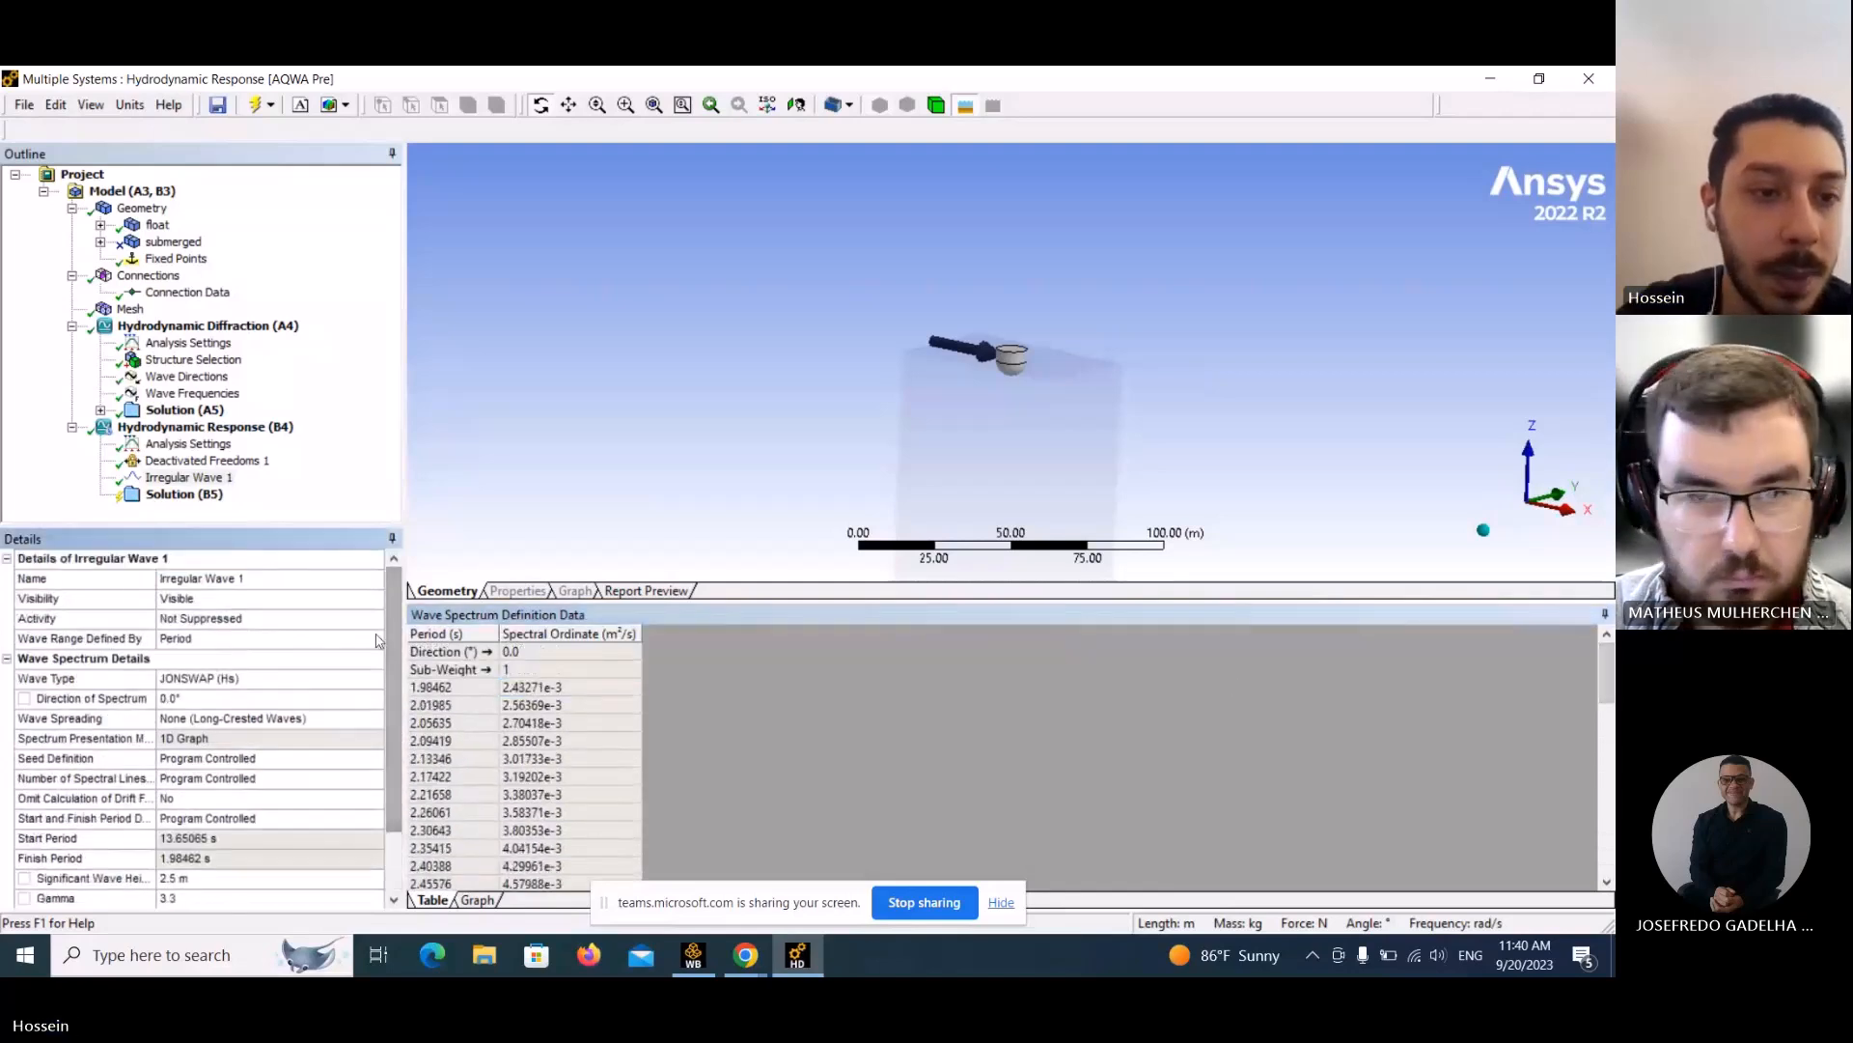
# Solve the Hydrodynamic Response time response analysis.
pyautogui.click(188, 426)
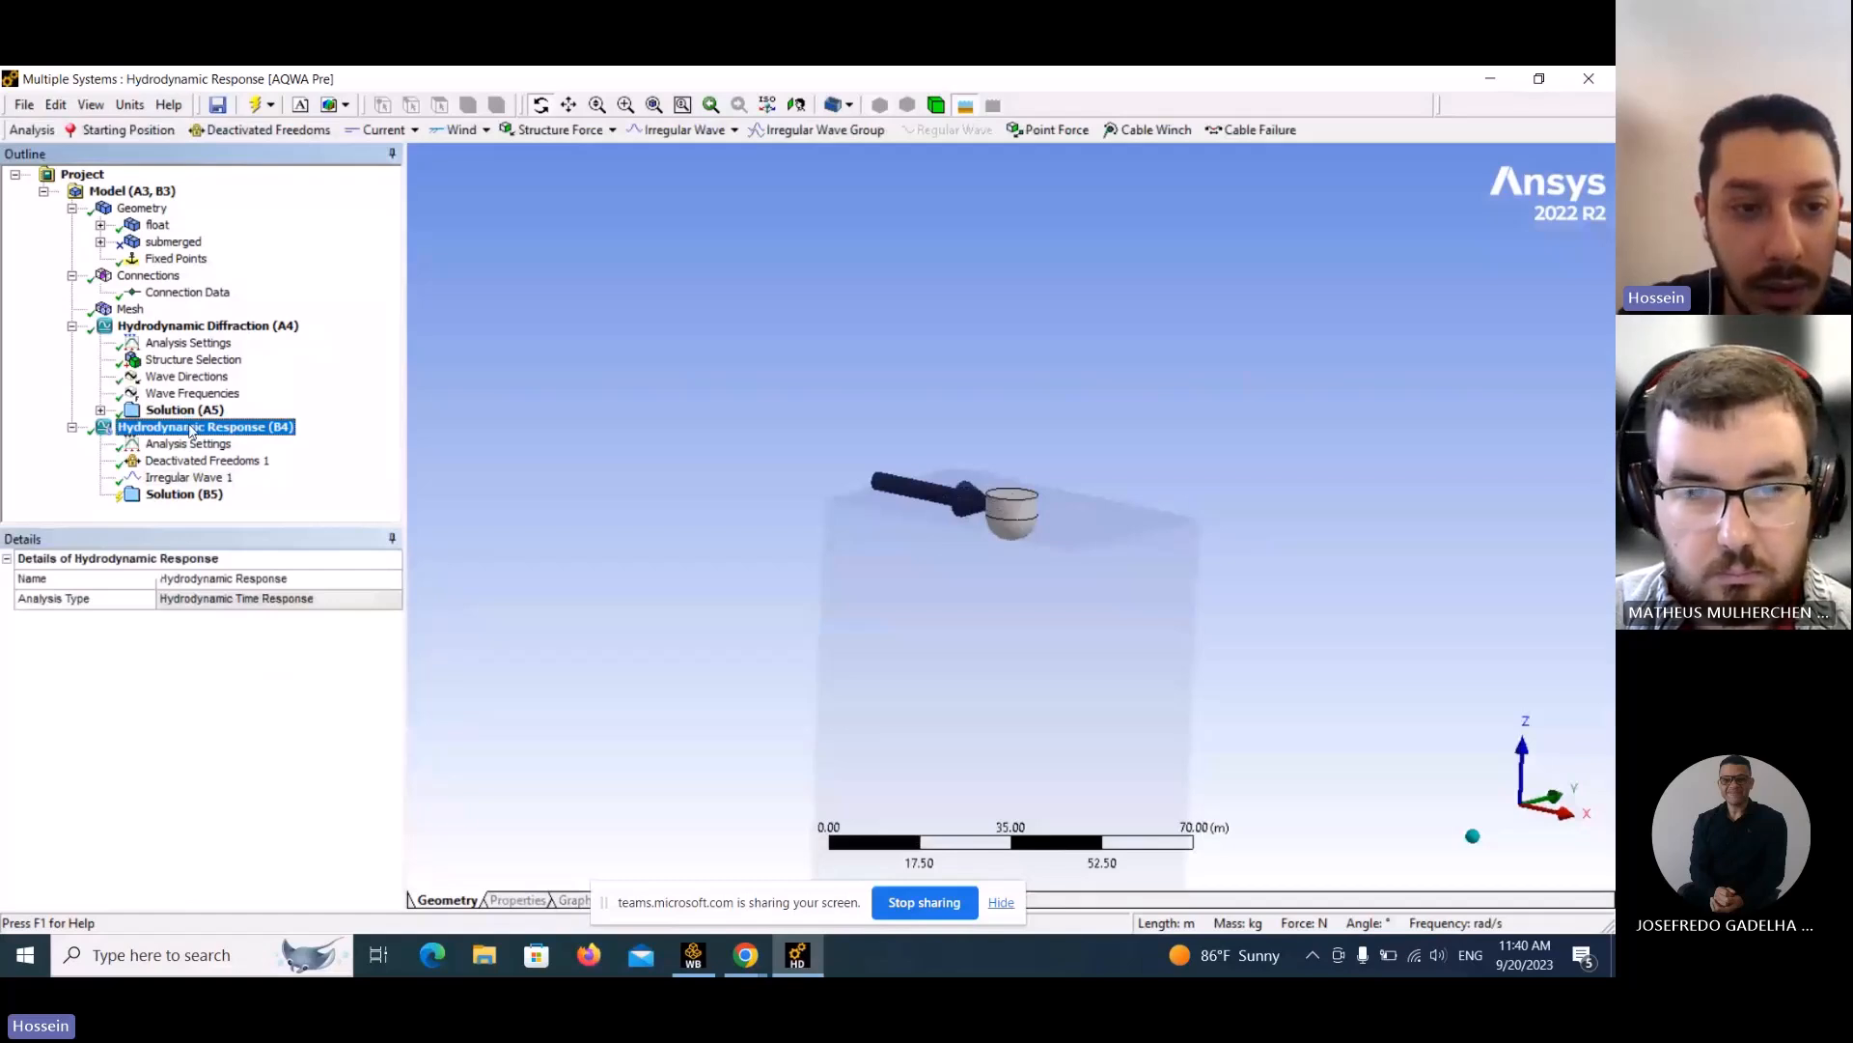
pyautogui.rightClick(196, 494)
pyautogui.click(243, 522)
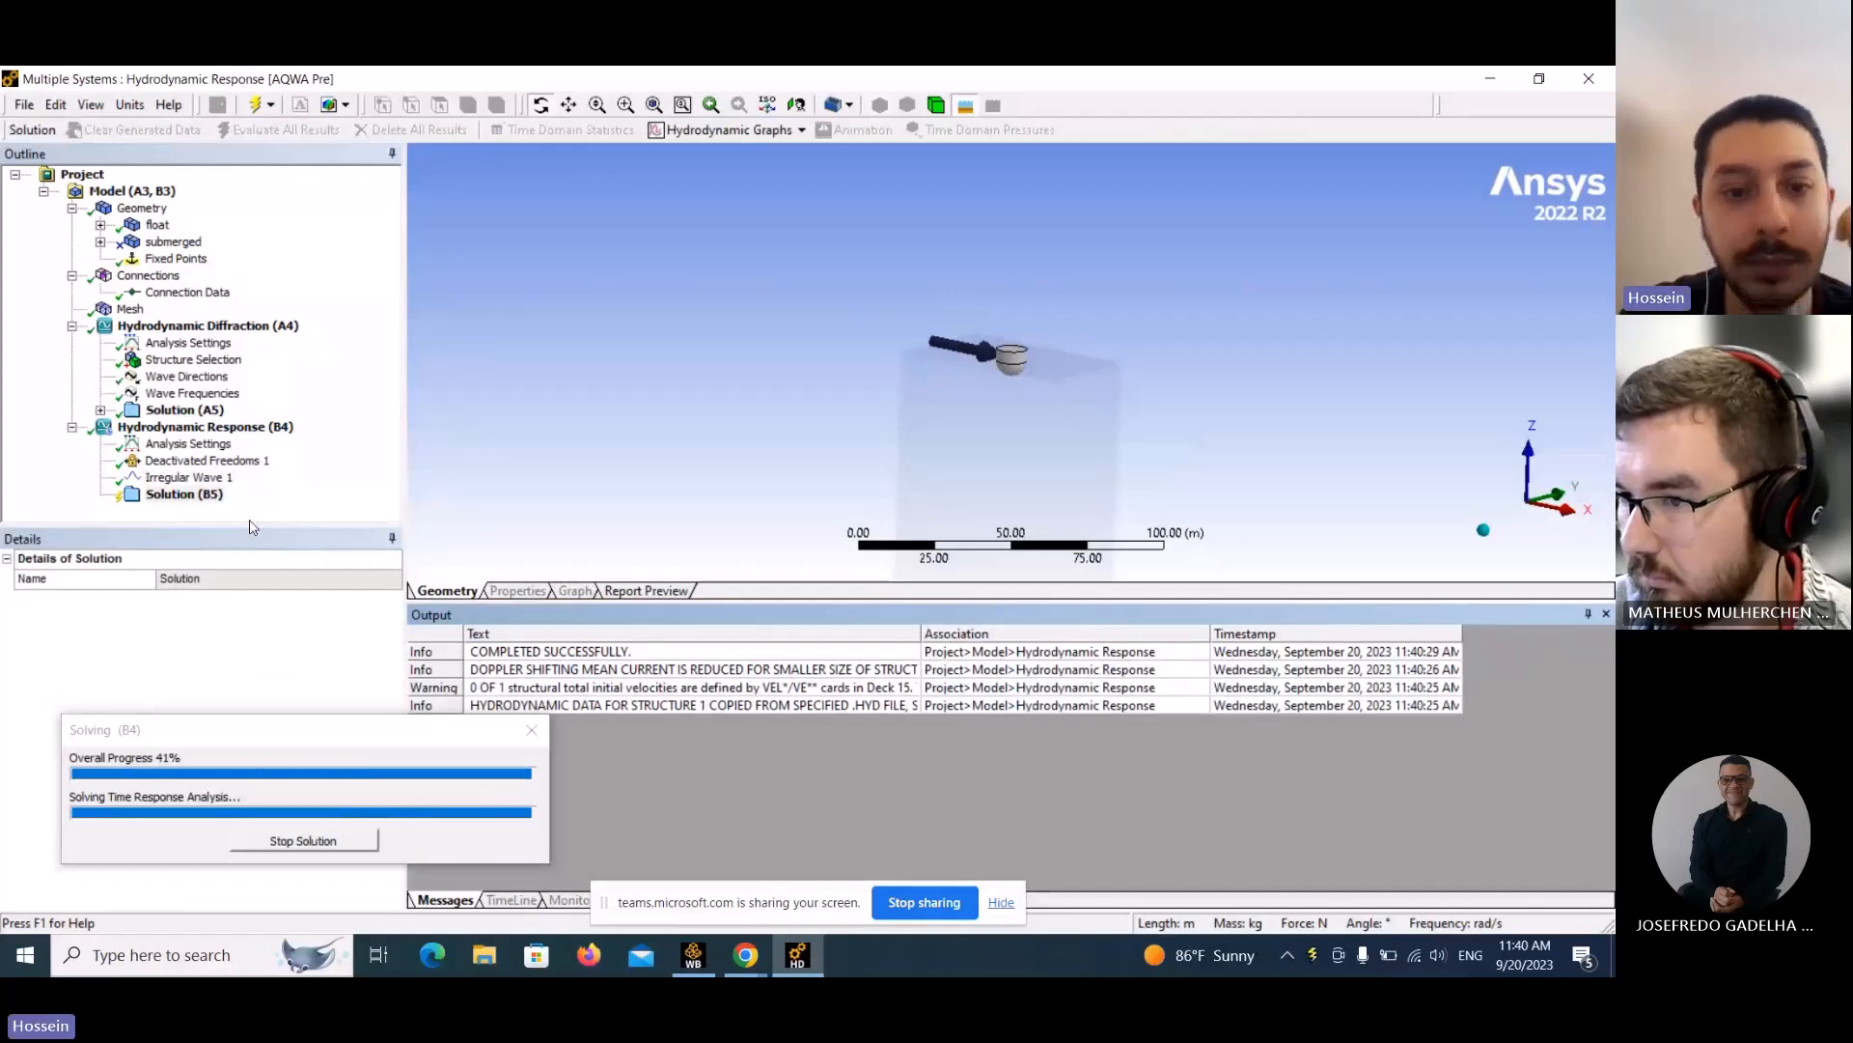
# Insert a Structure Position, Actual Response result under the Hydrodynamic Response solution.
pyautogui.click(181, 499)
pyautogui.rightClick(180, 499)
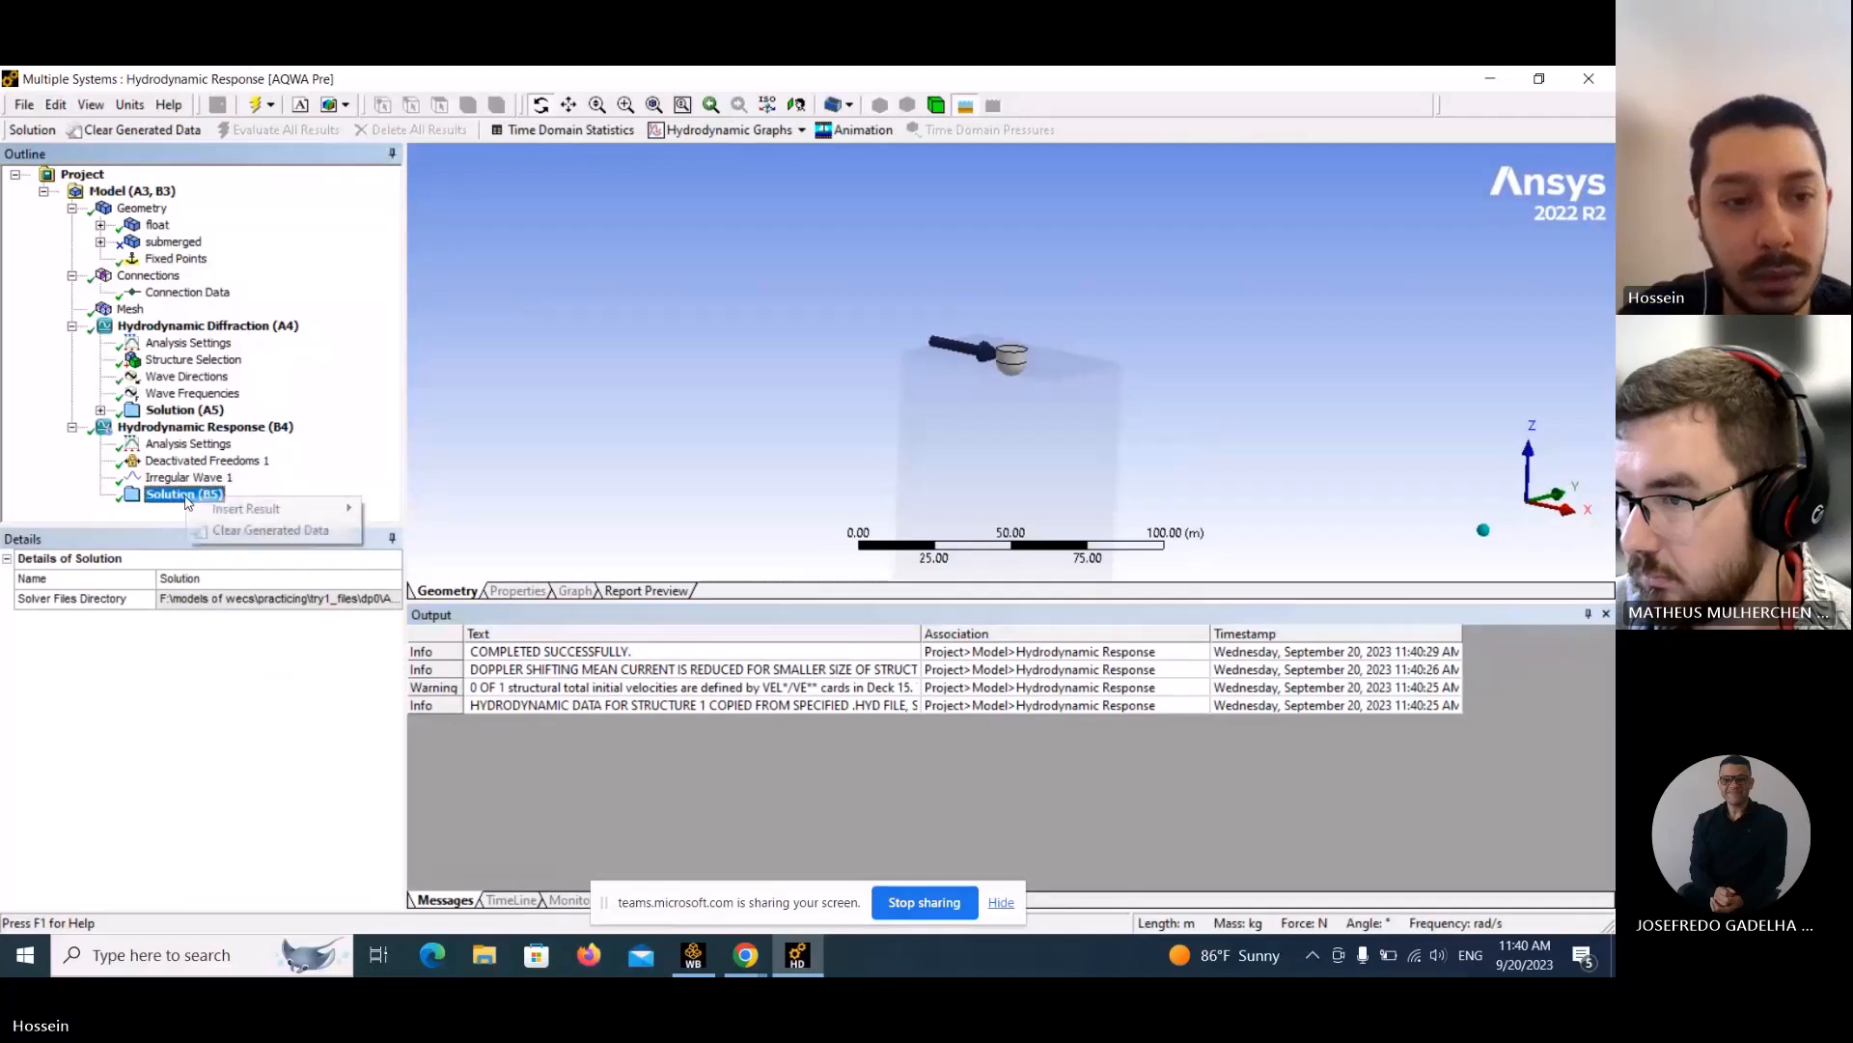
pyautogui.moveTo(217, 511)
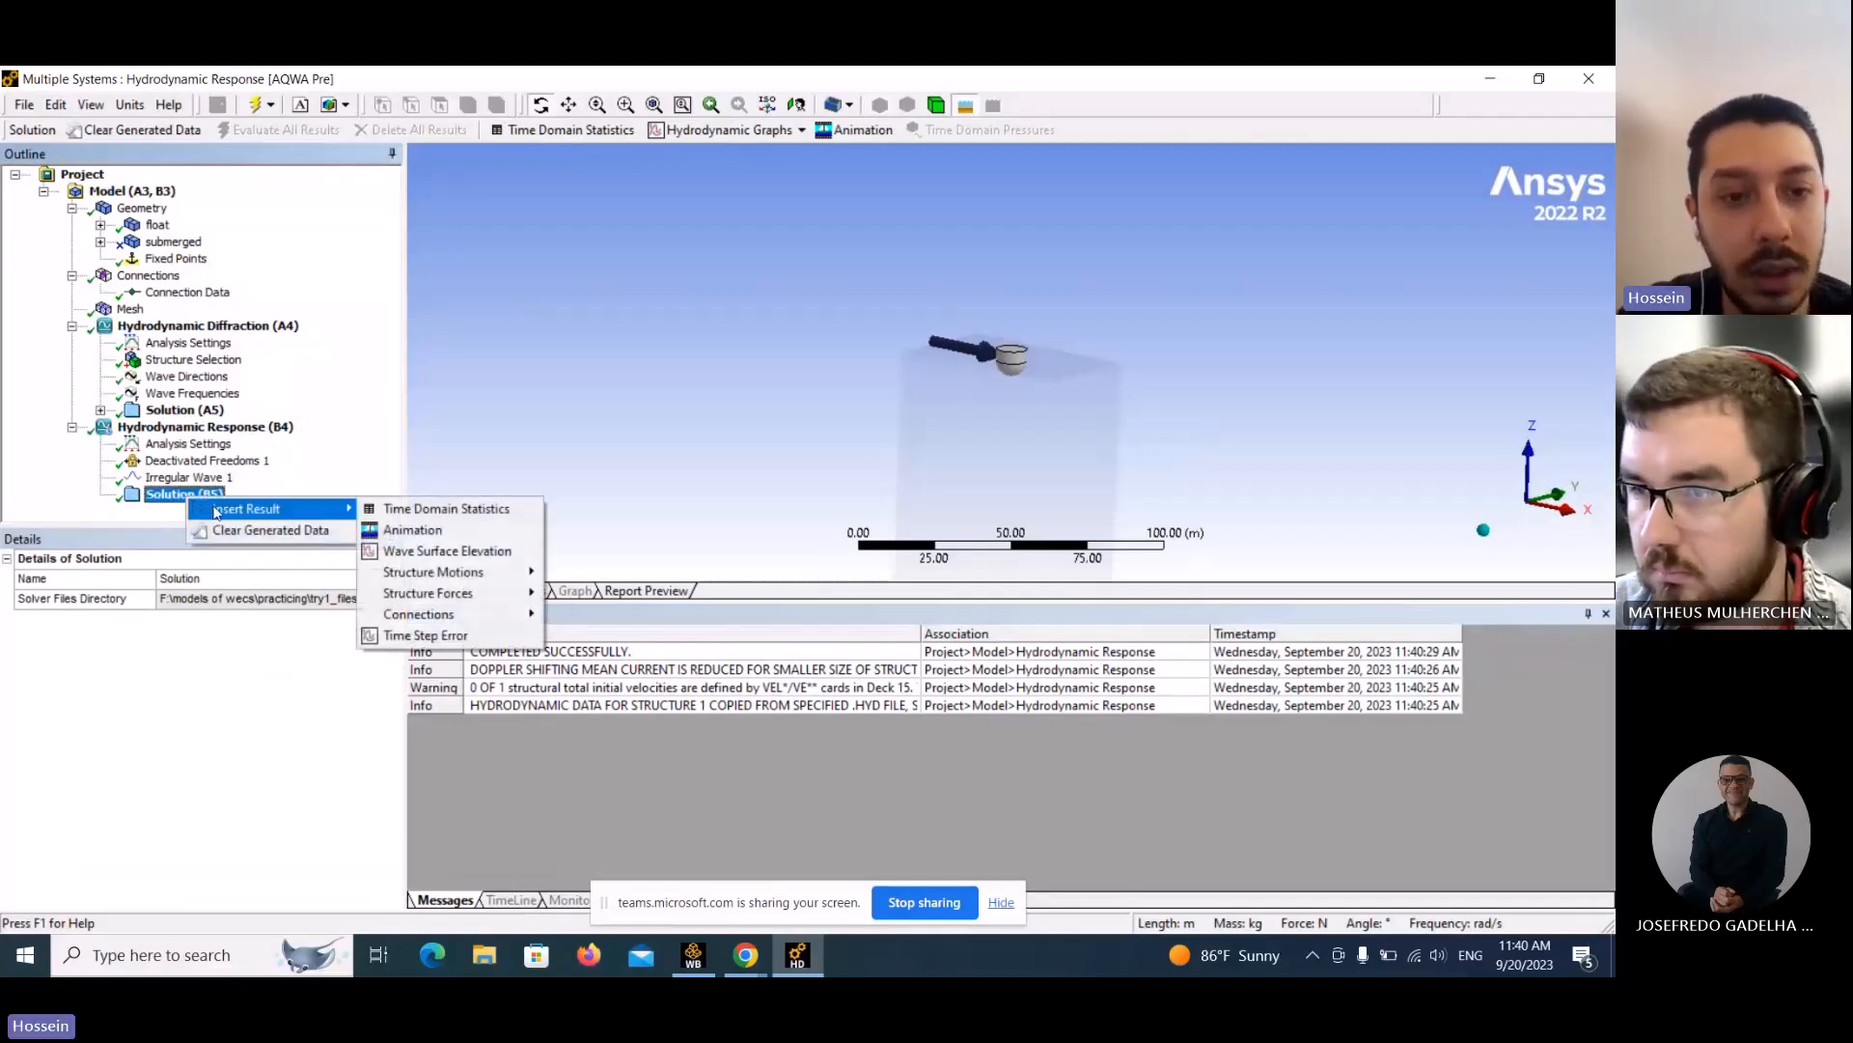
pyautogui.moveTo(461, 569)
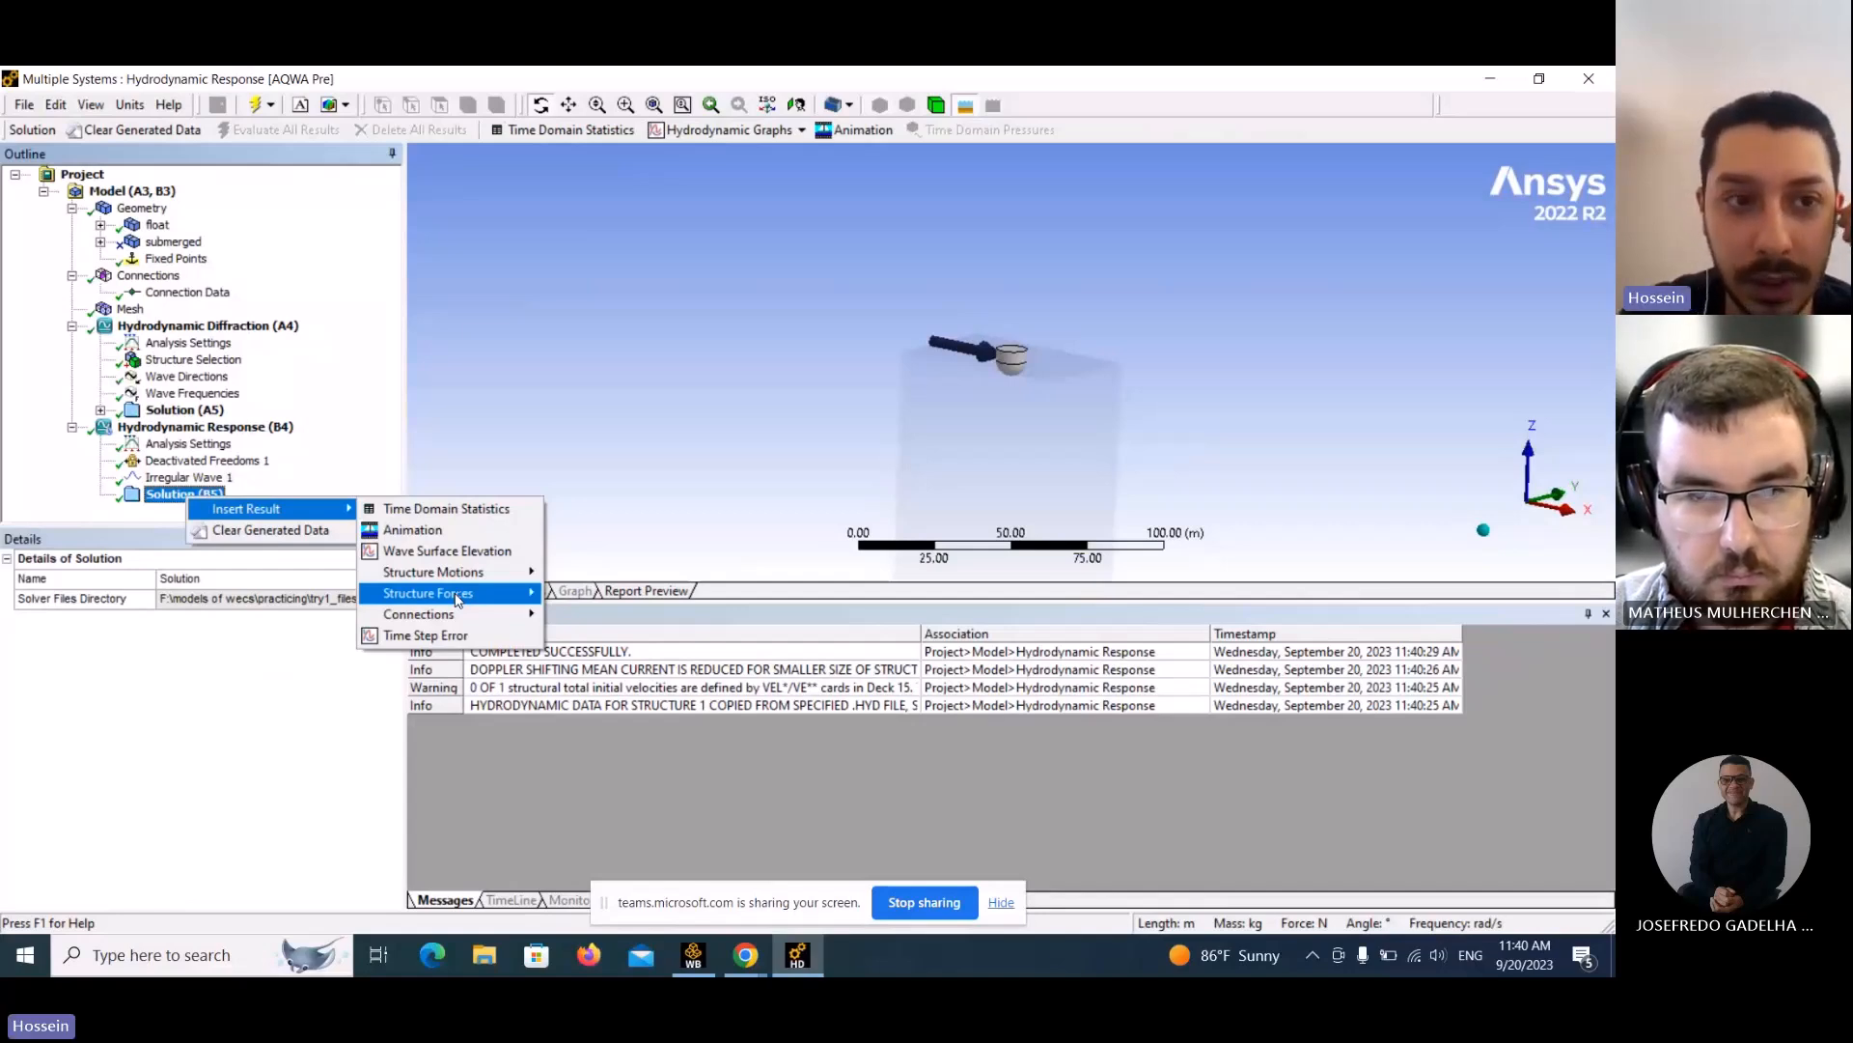
pyautogui.moveTo(456, 616)
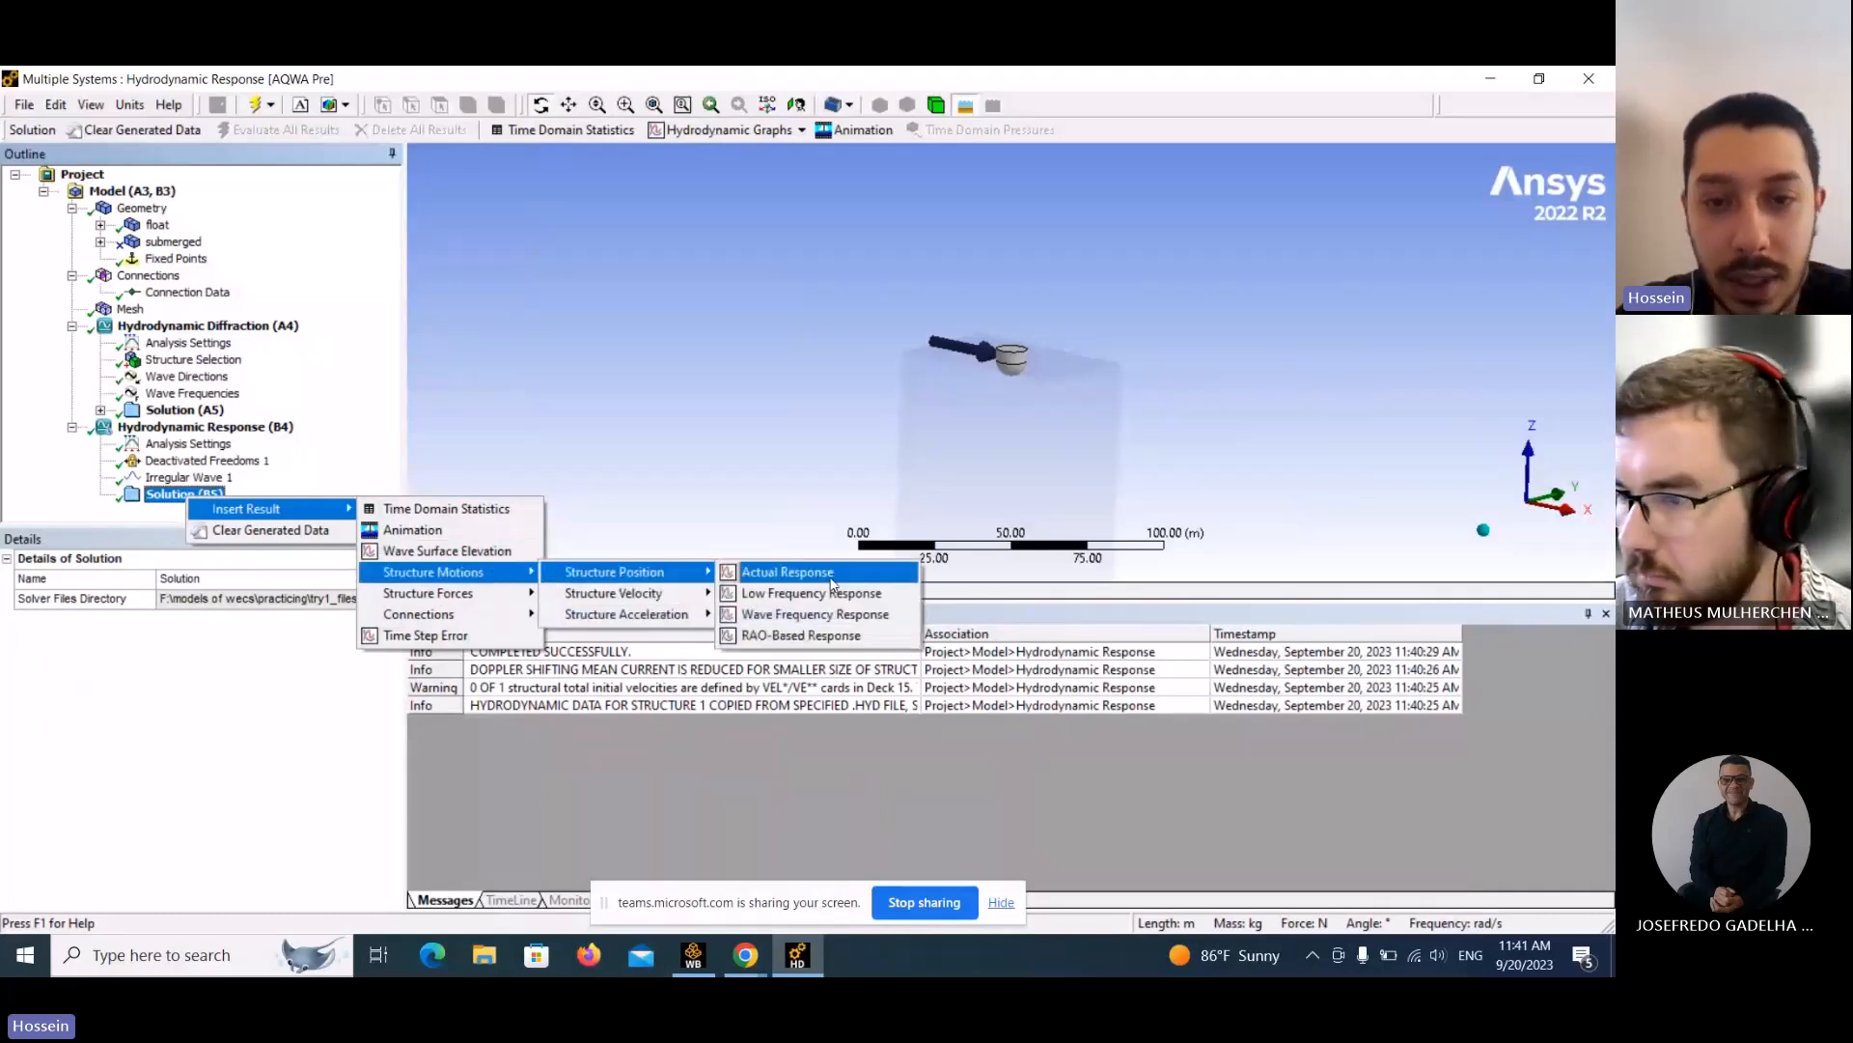
pyautogui.click(831, 576)
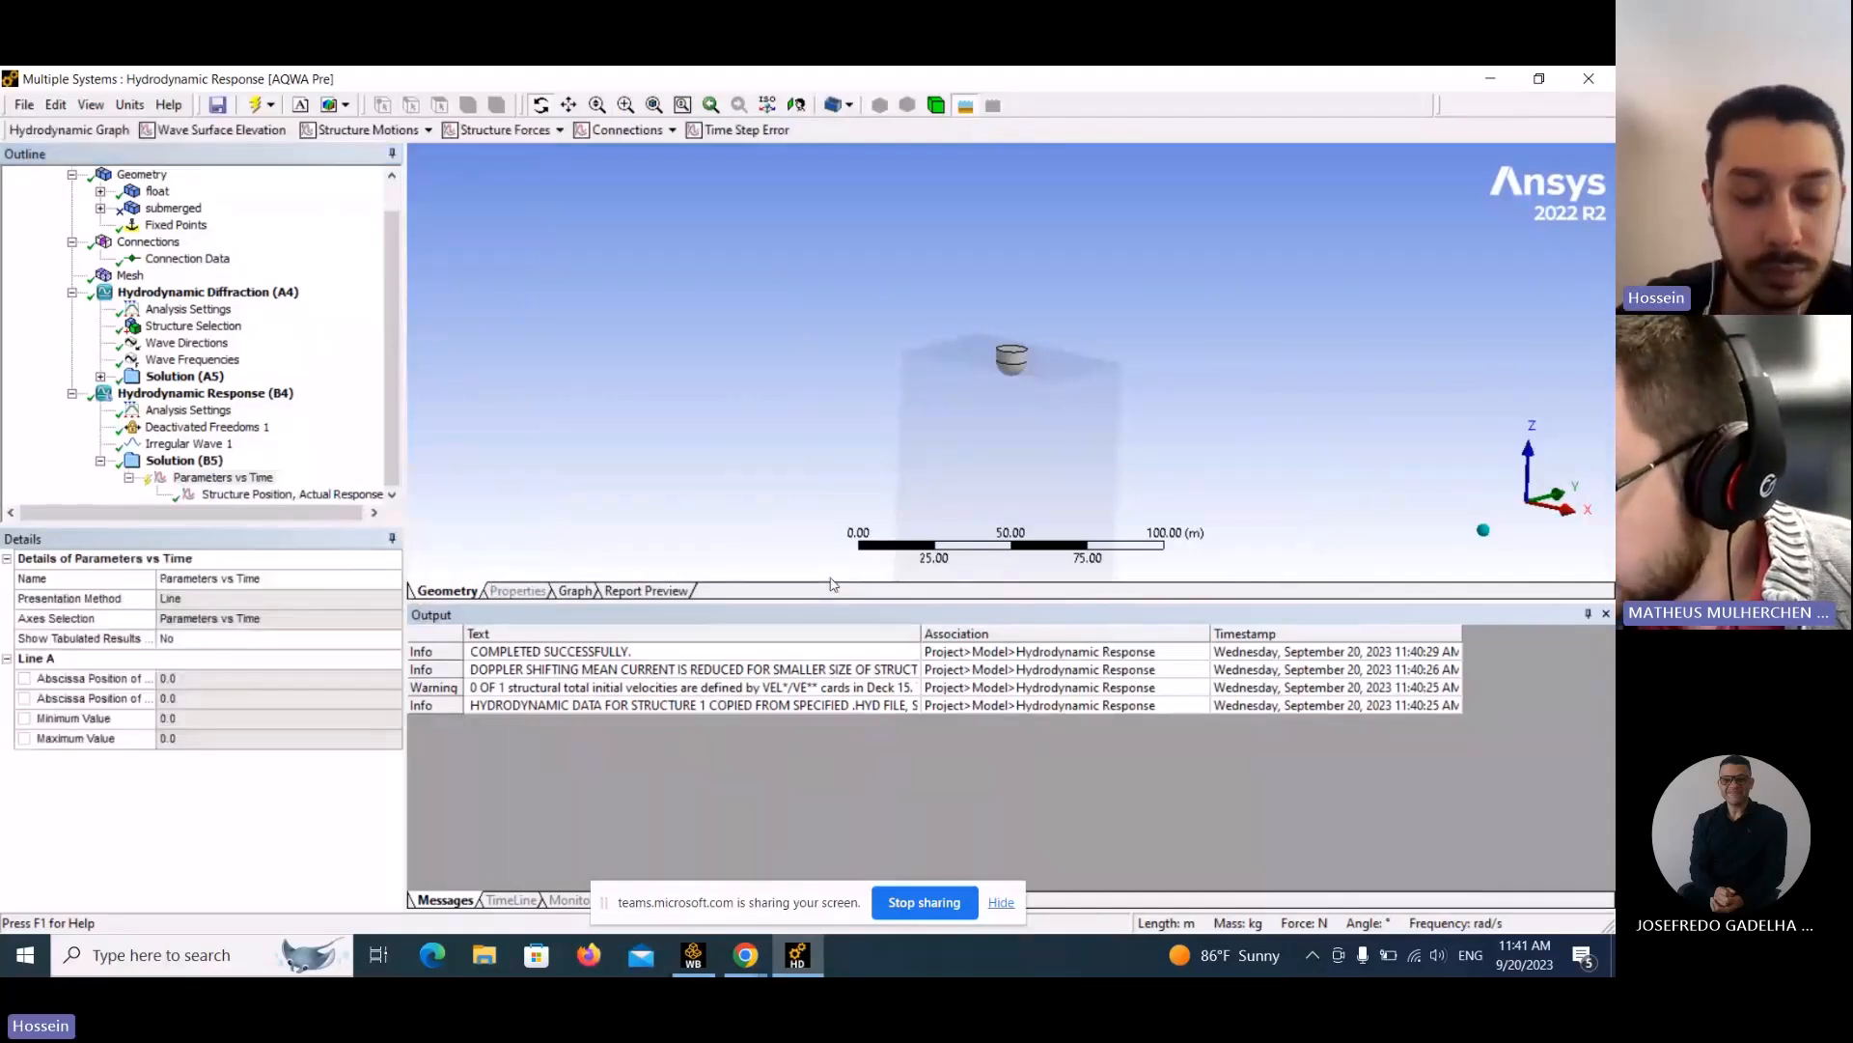
# Review the settings of the structure position result, the irregular wave and the deactivated freedoms.
pyautogui.click(314, 496)
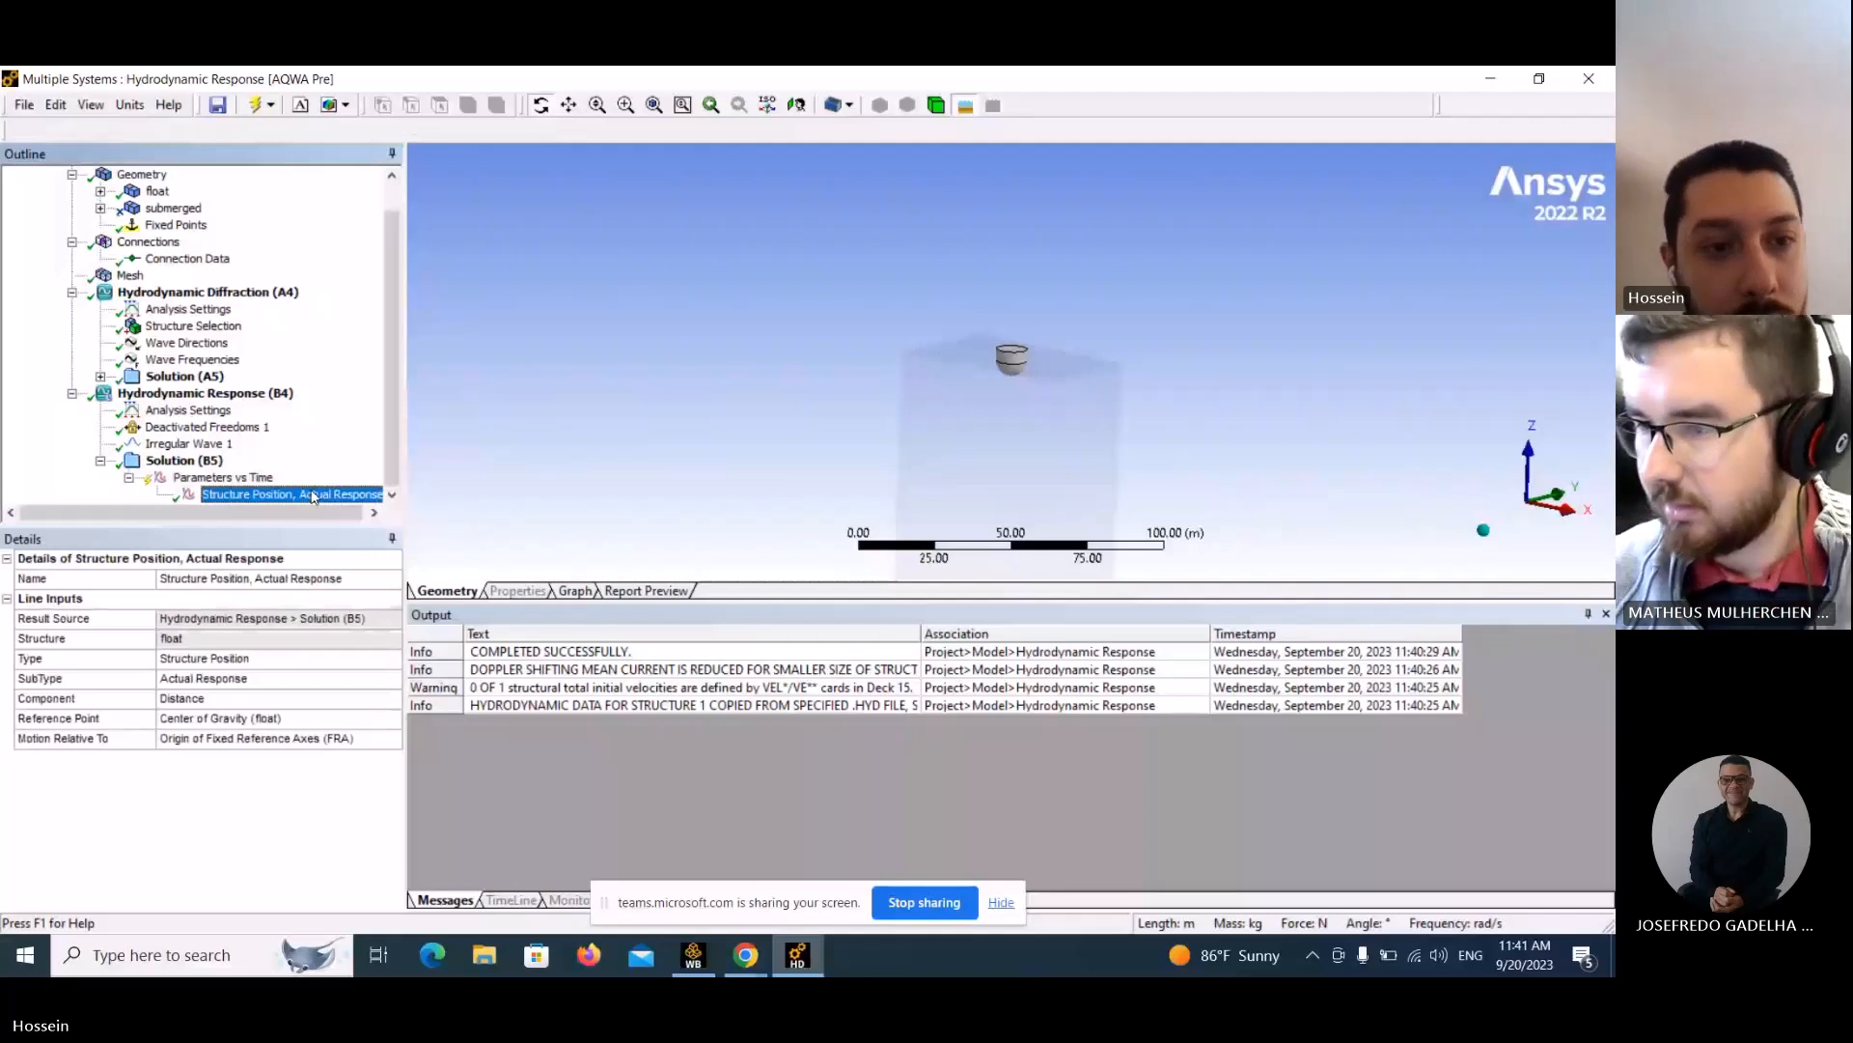
pyautogui.click(258, 480)
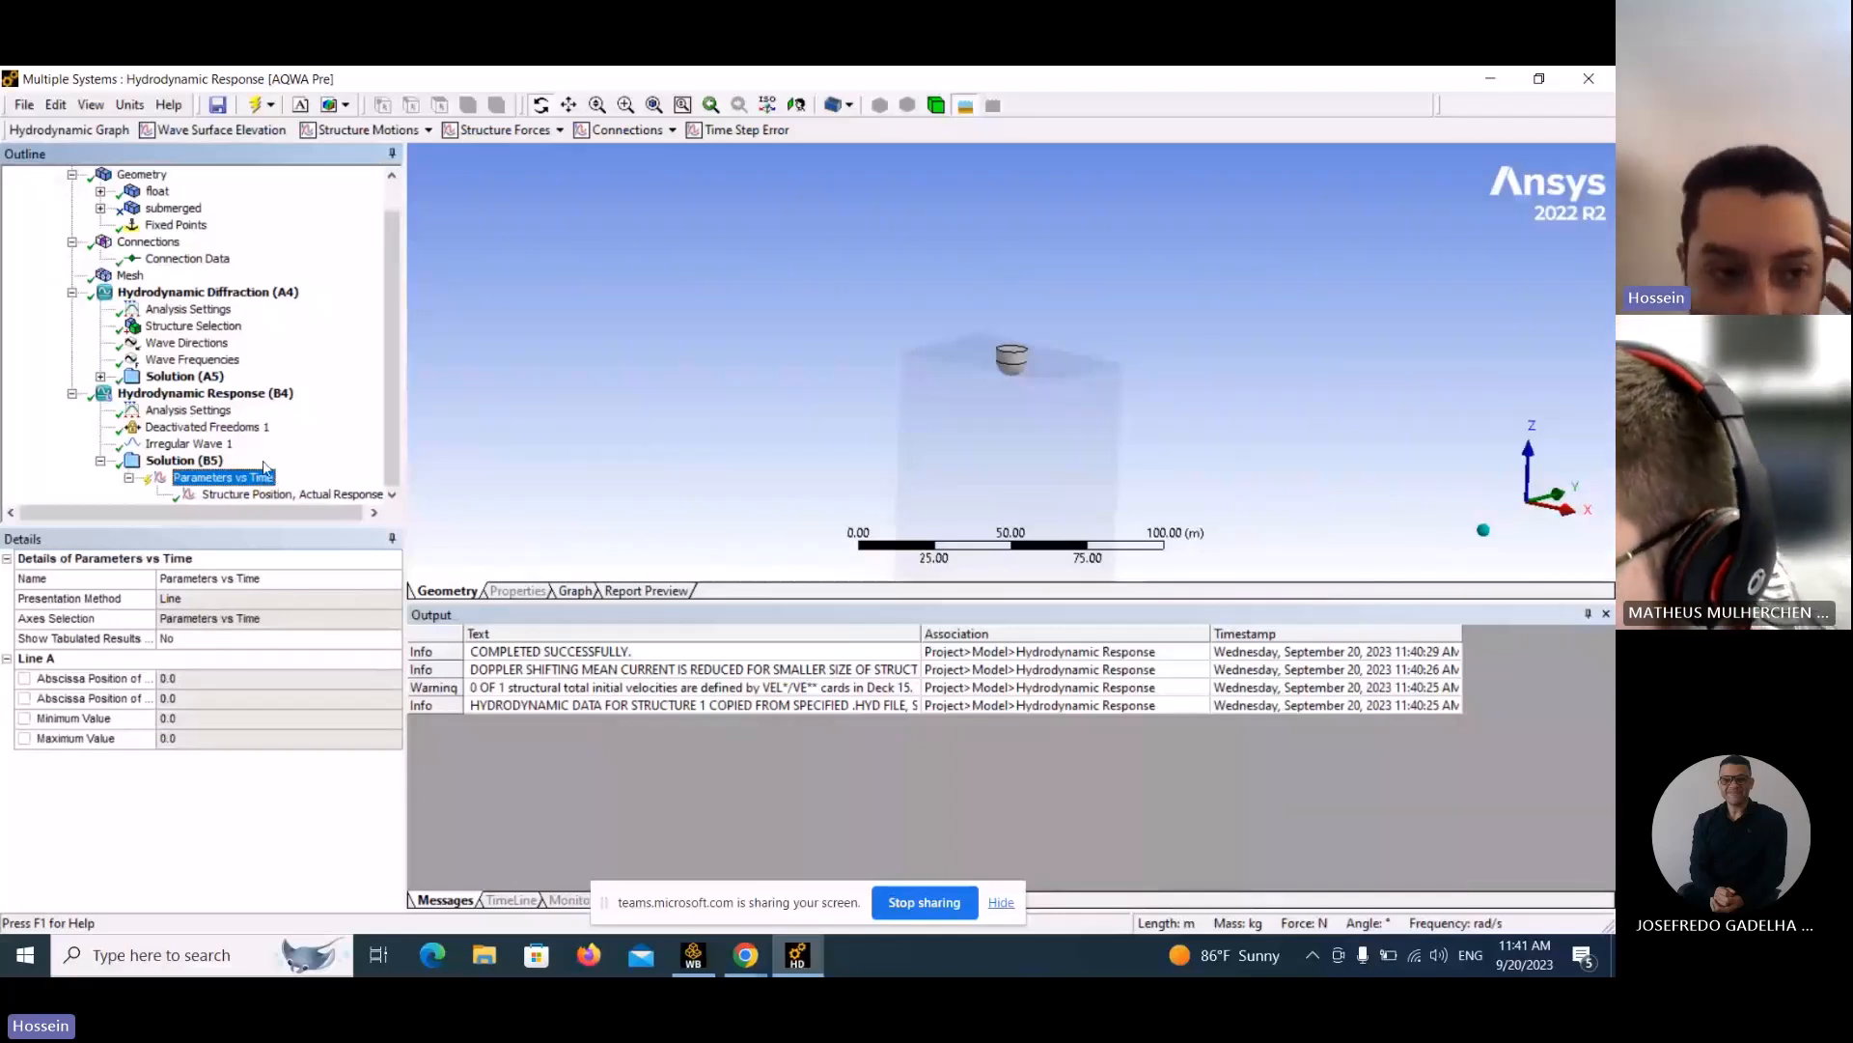
pyautogui.click(209, 463)
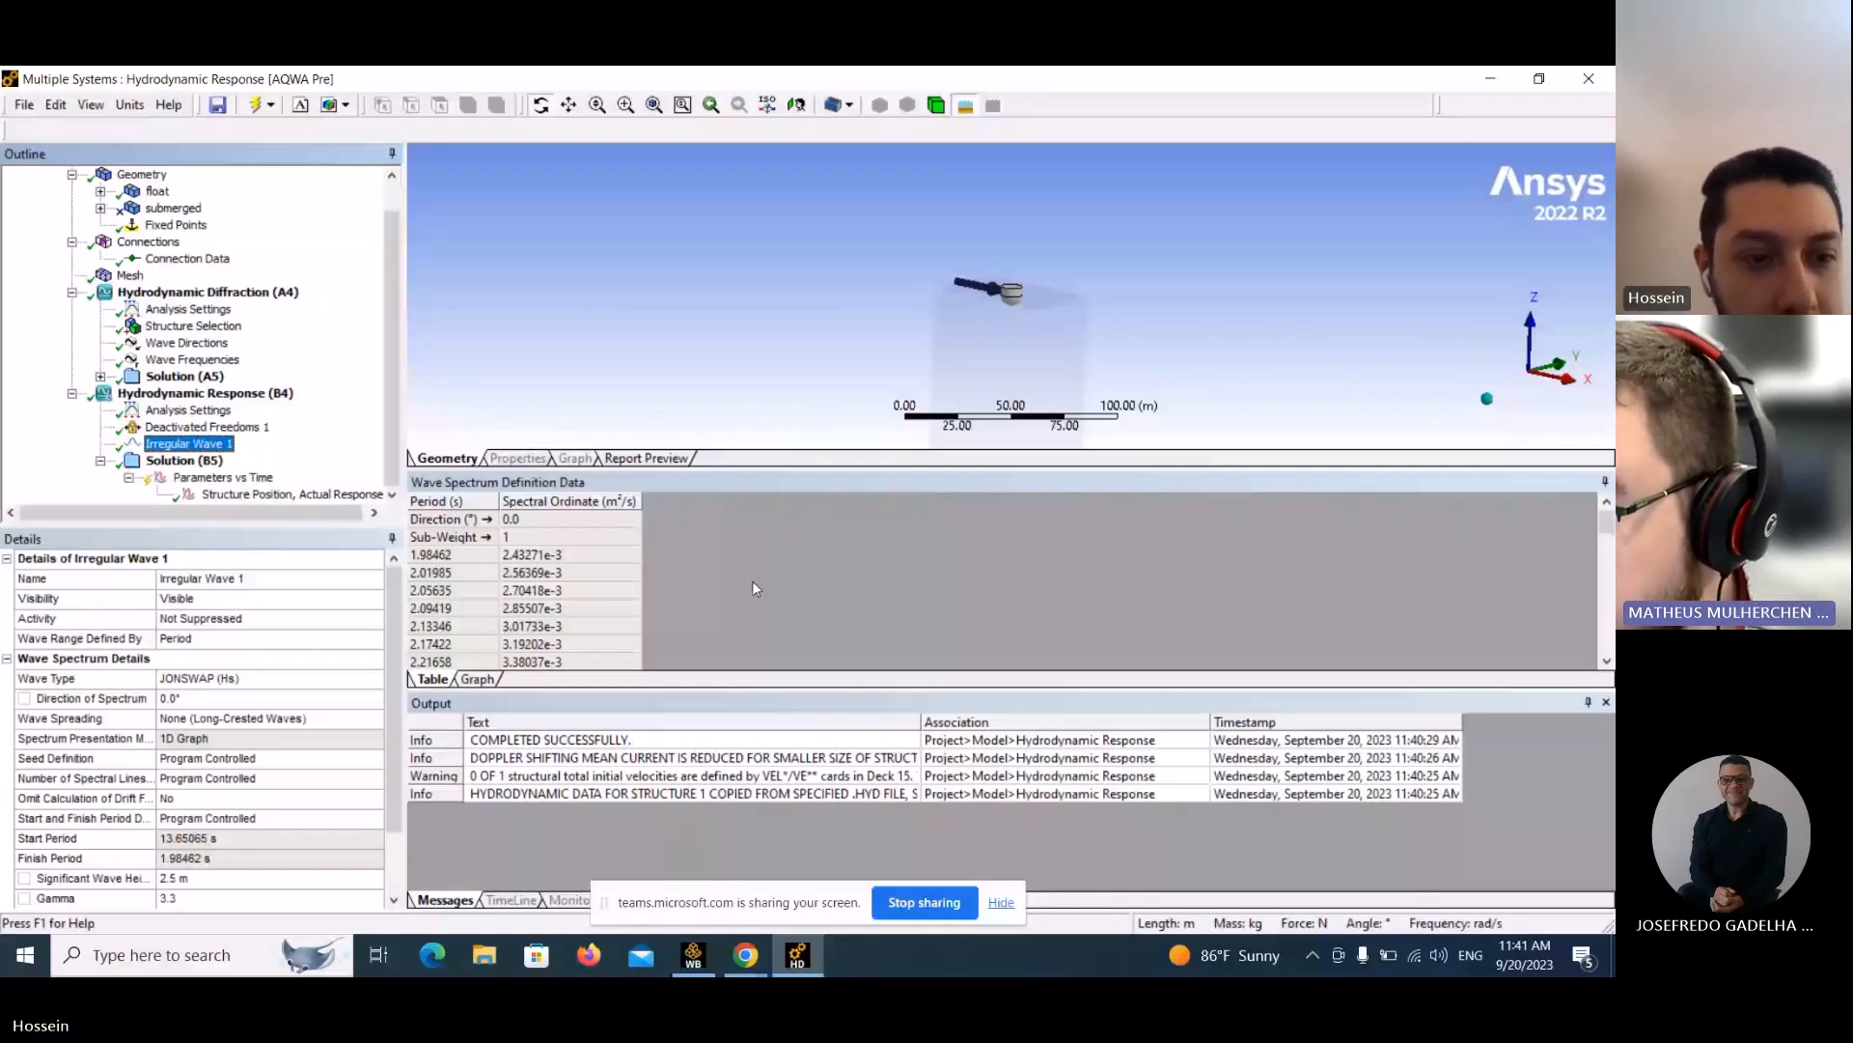
pyautogui.moveTo(392, 717); pyautogui.dragTo(392, 776)
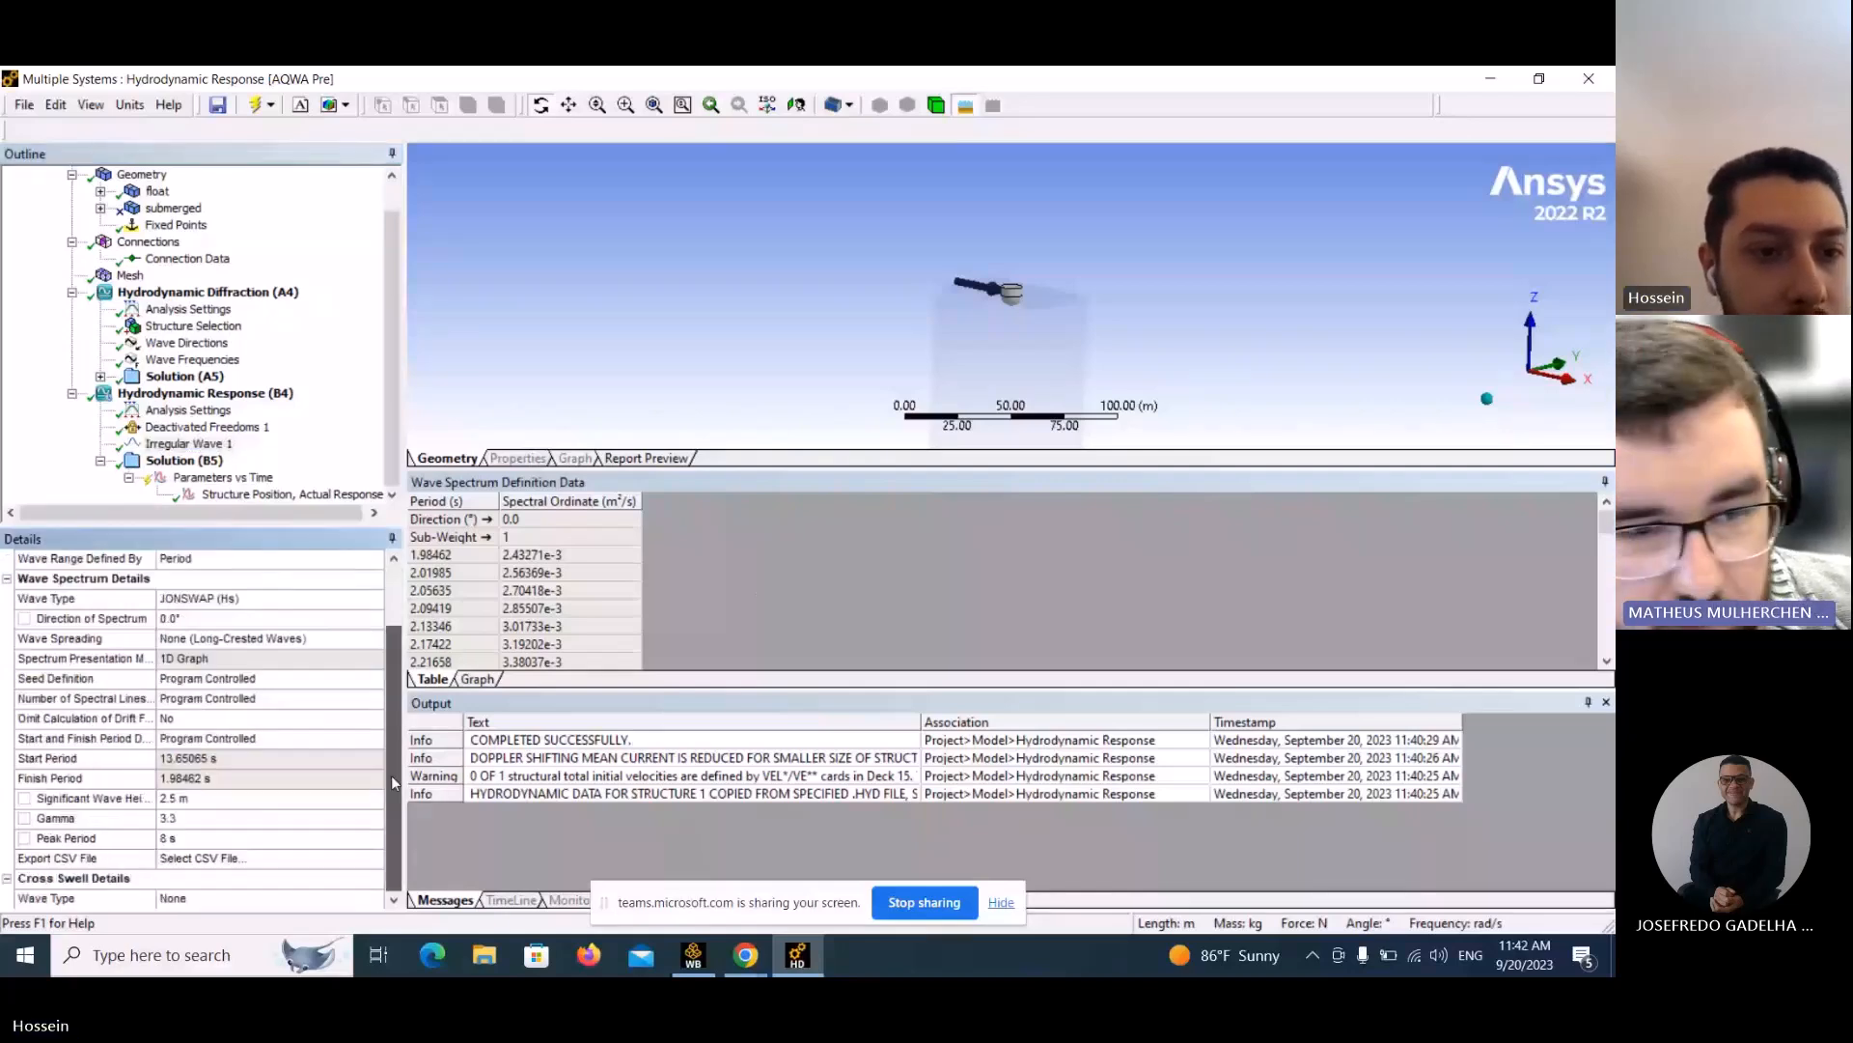
pyautogui.click(328, 492)
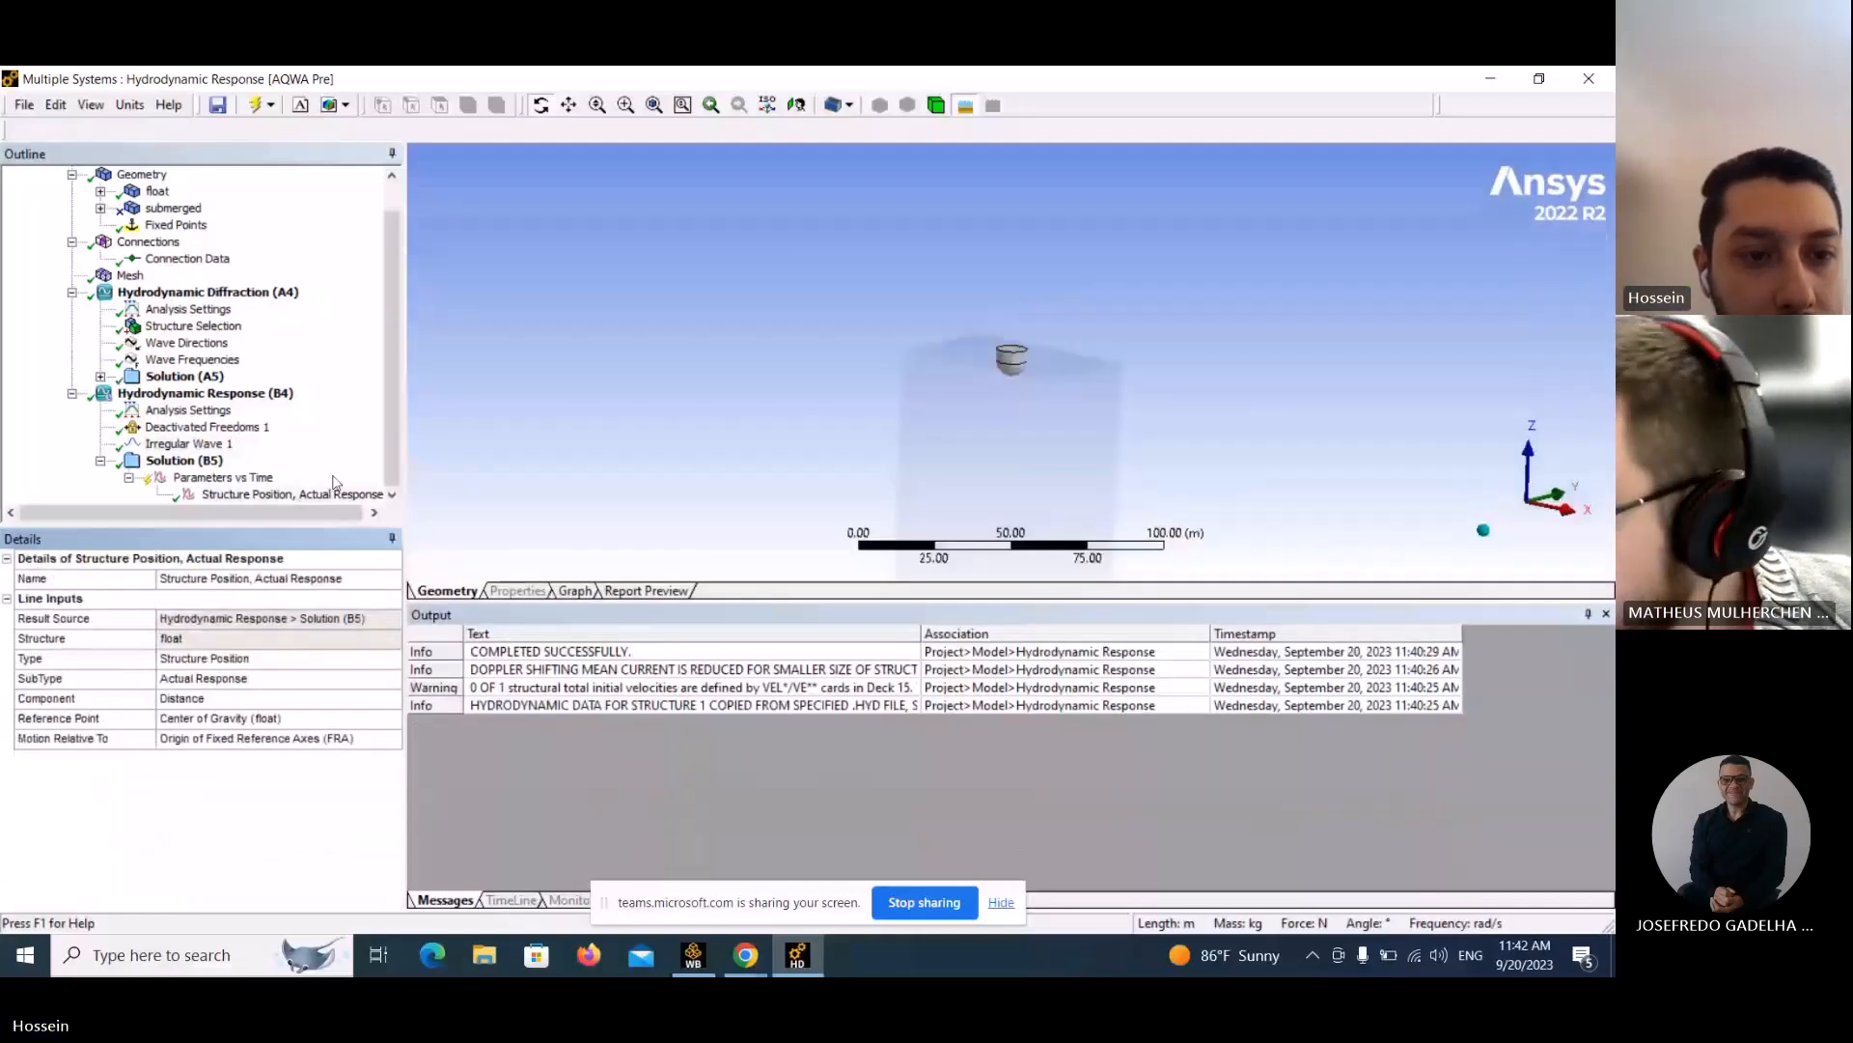
pyautogui.click(243, 496)
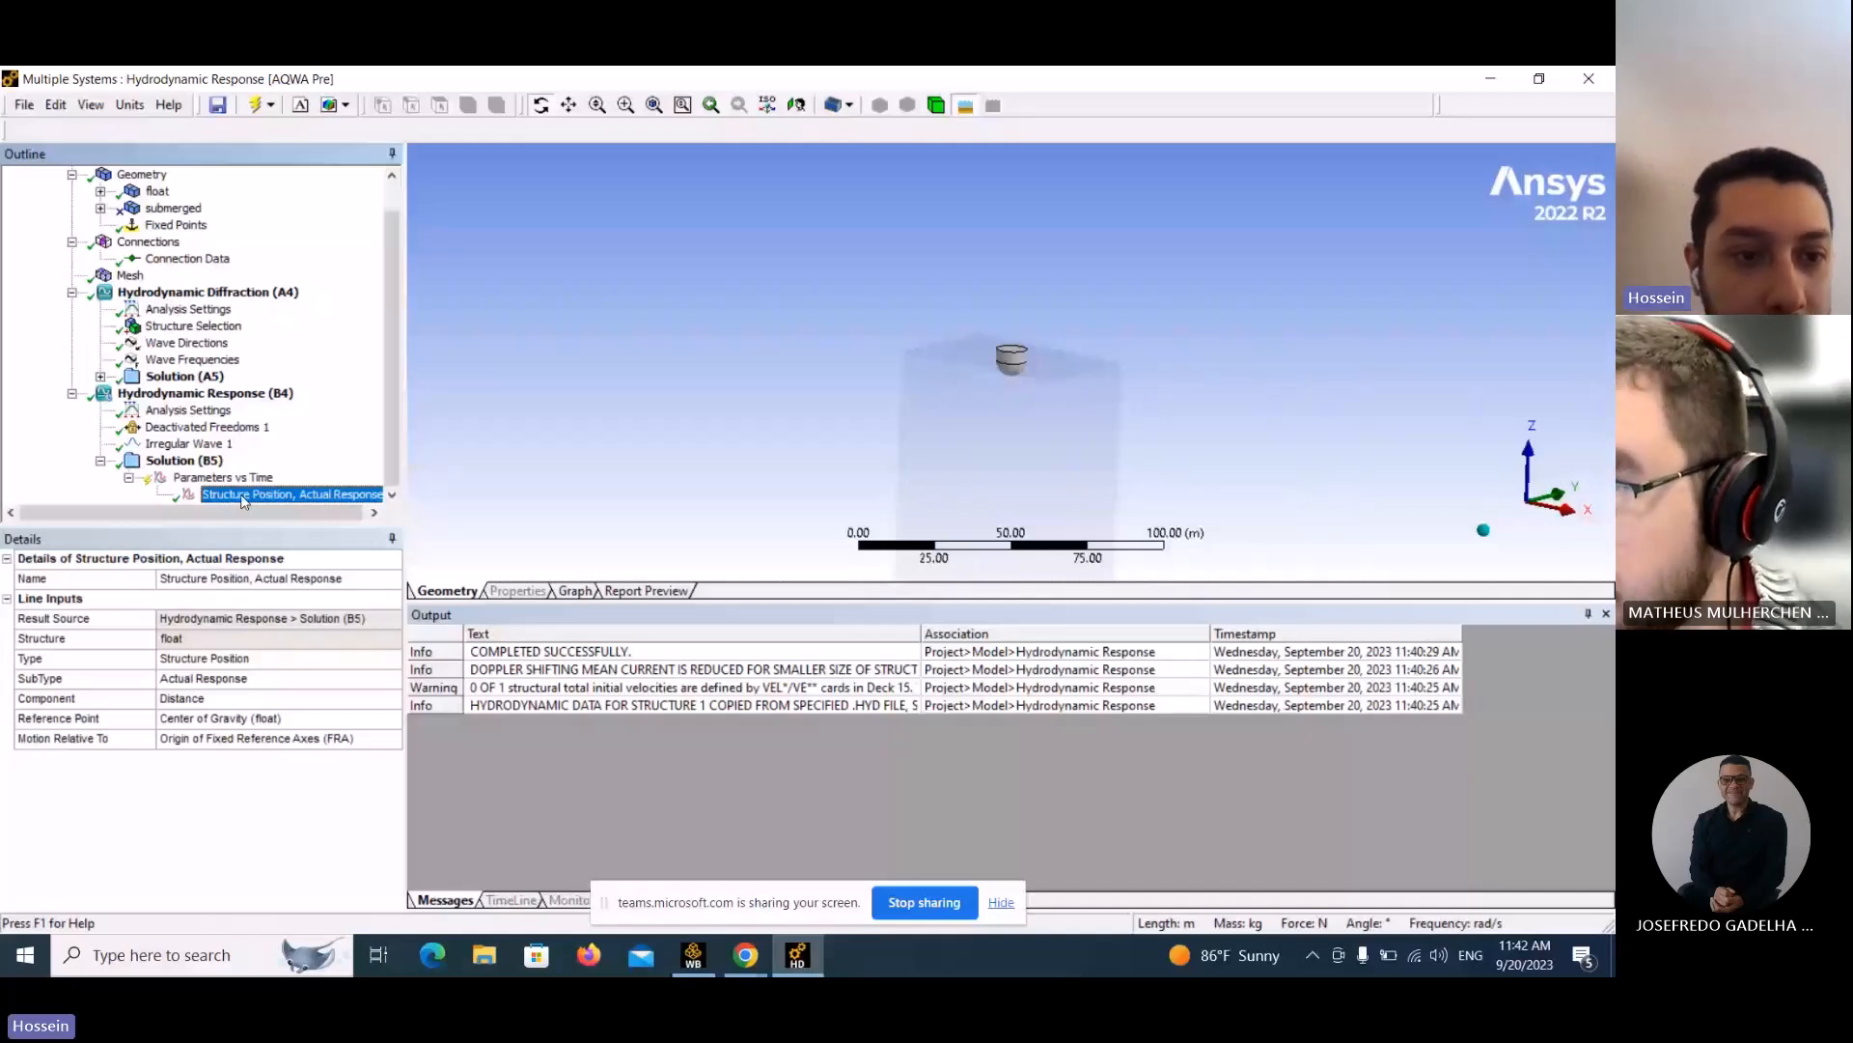
pyautogui.click(222, 427)
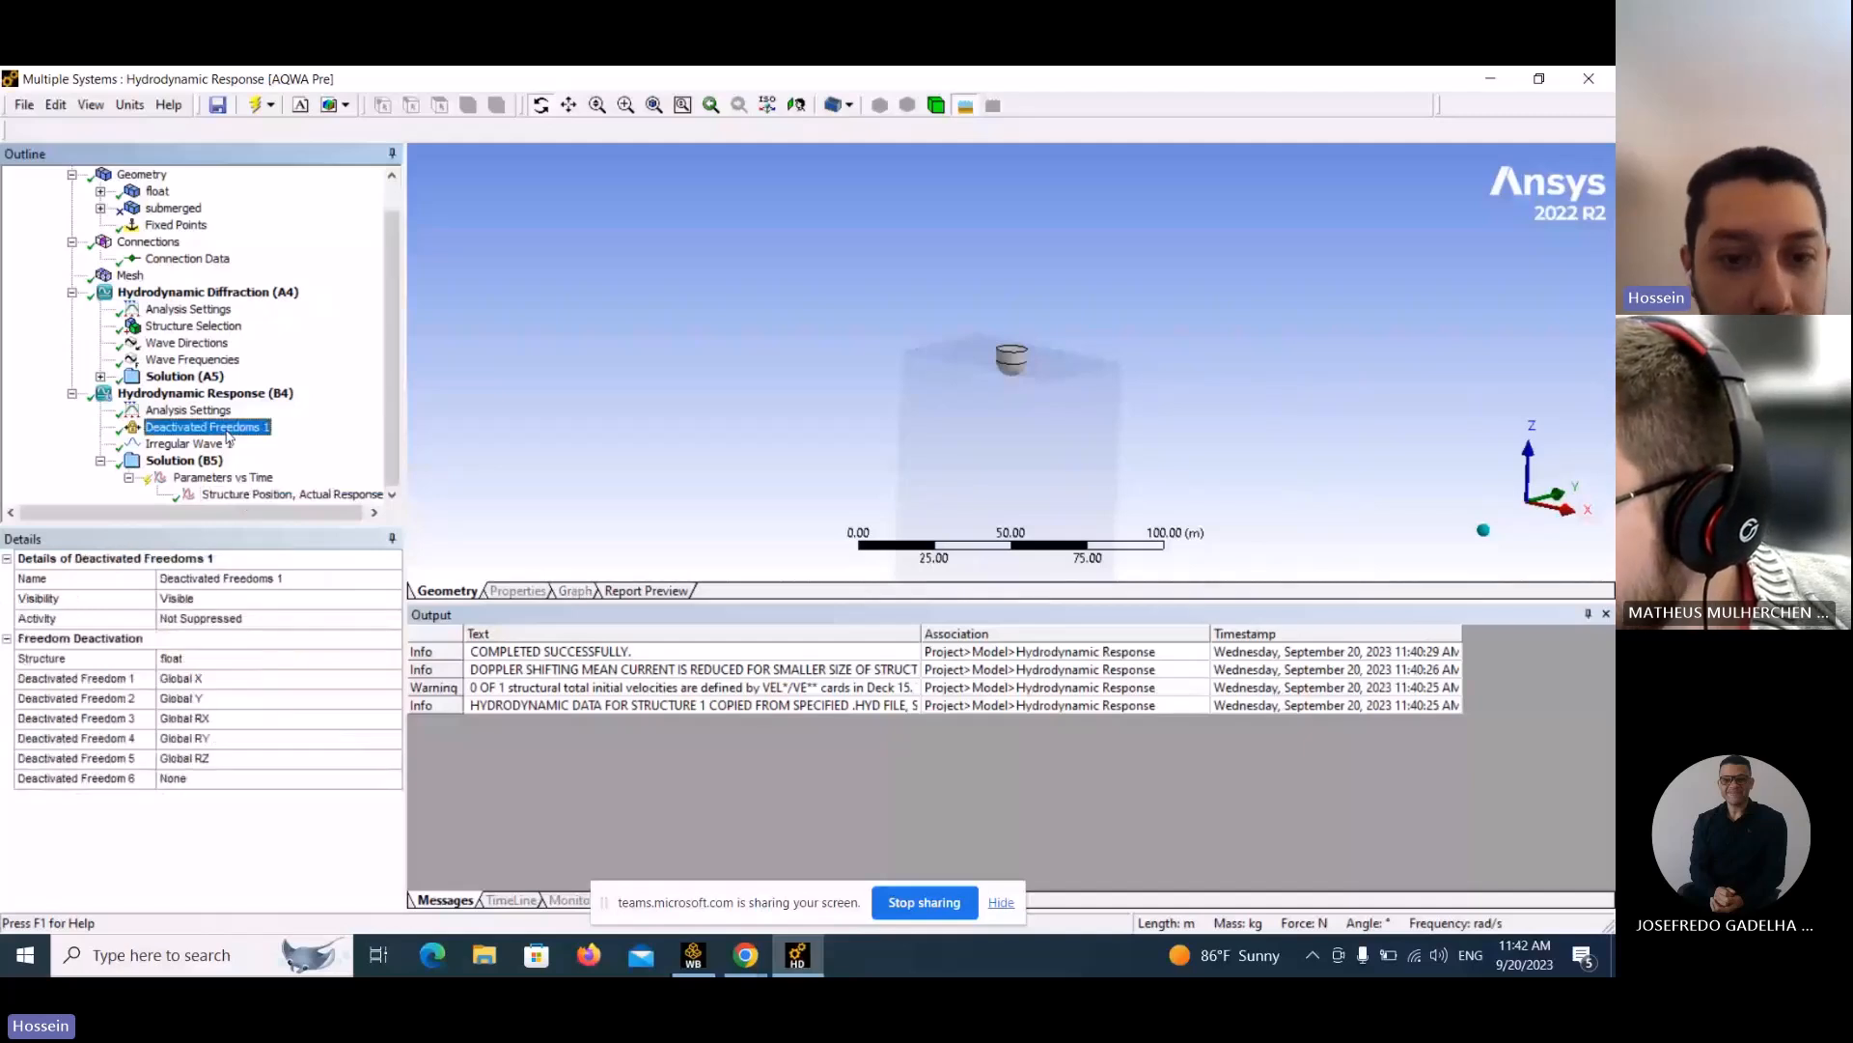
# Set the structure position result's component to Global Z and check its available reference points.
pyautogui.click(290, 495)
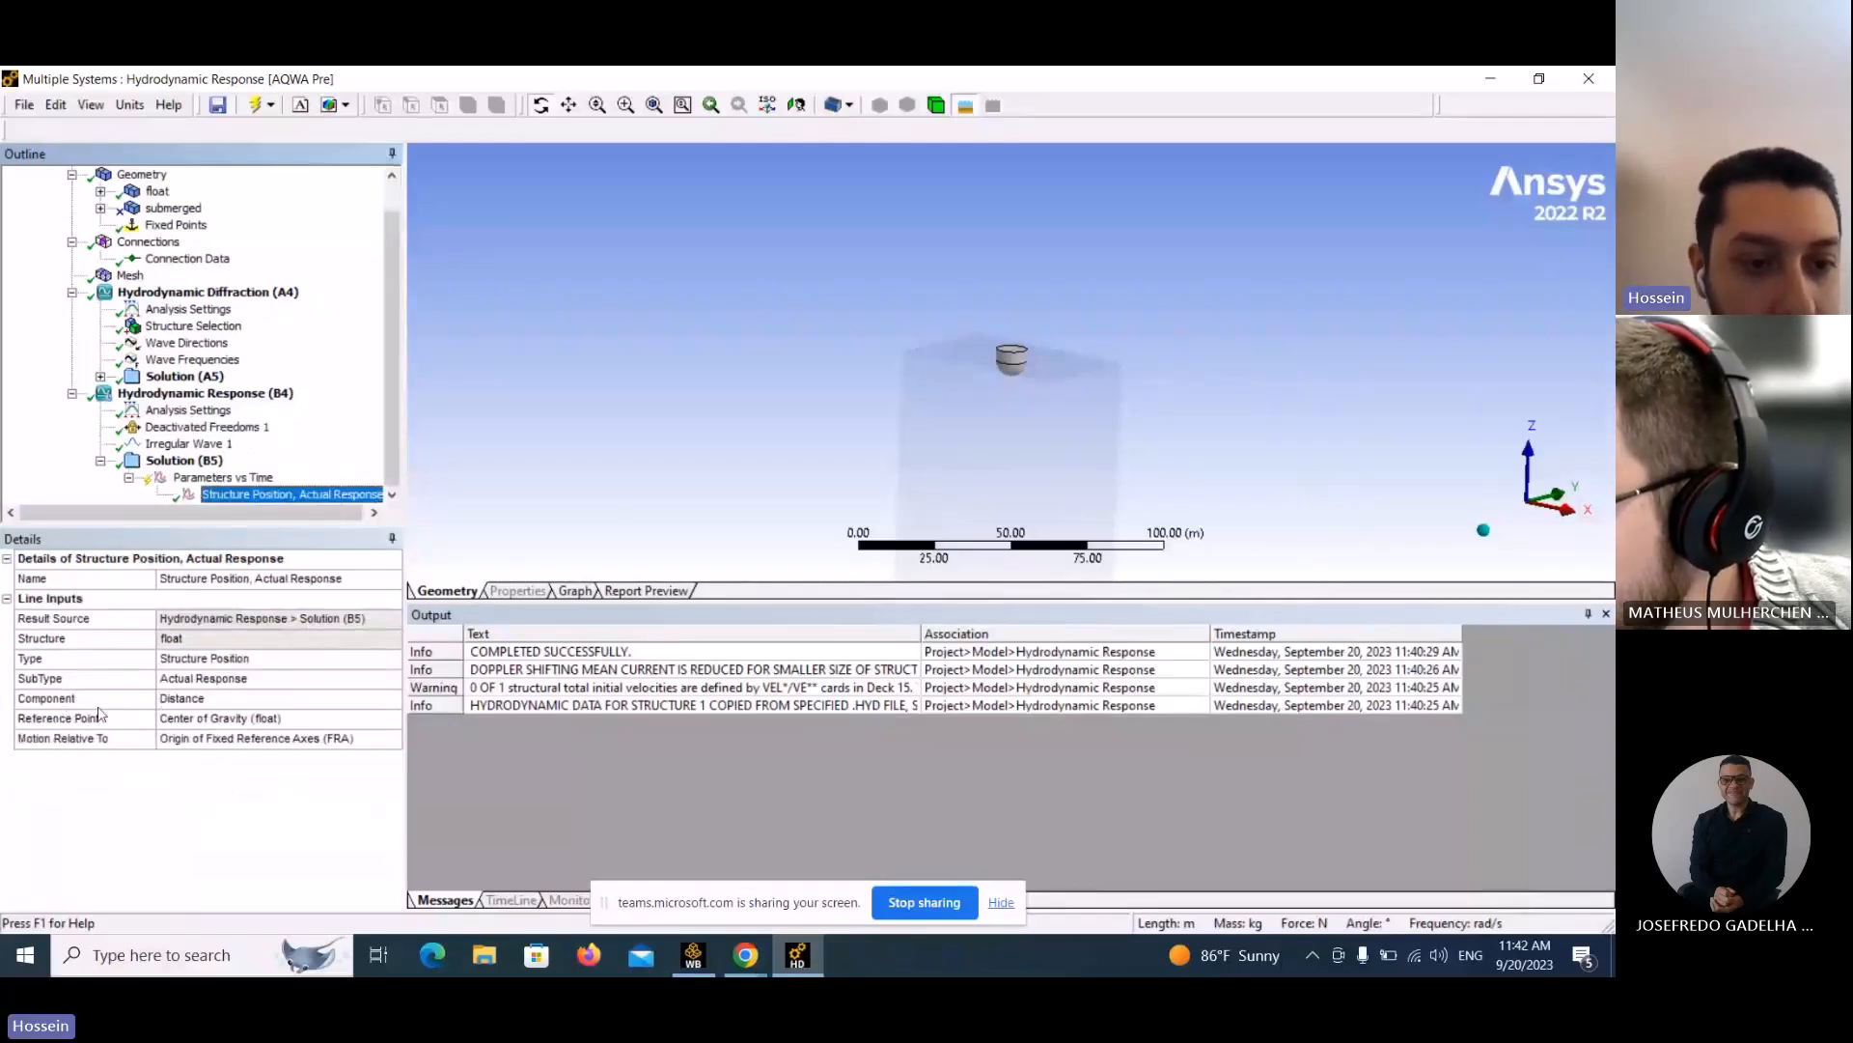
pyautogui.click(260, 705)
pyautogui.click(390, 701)
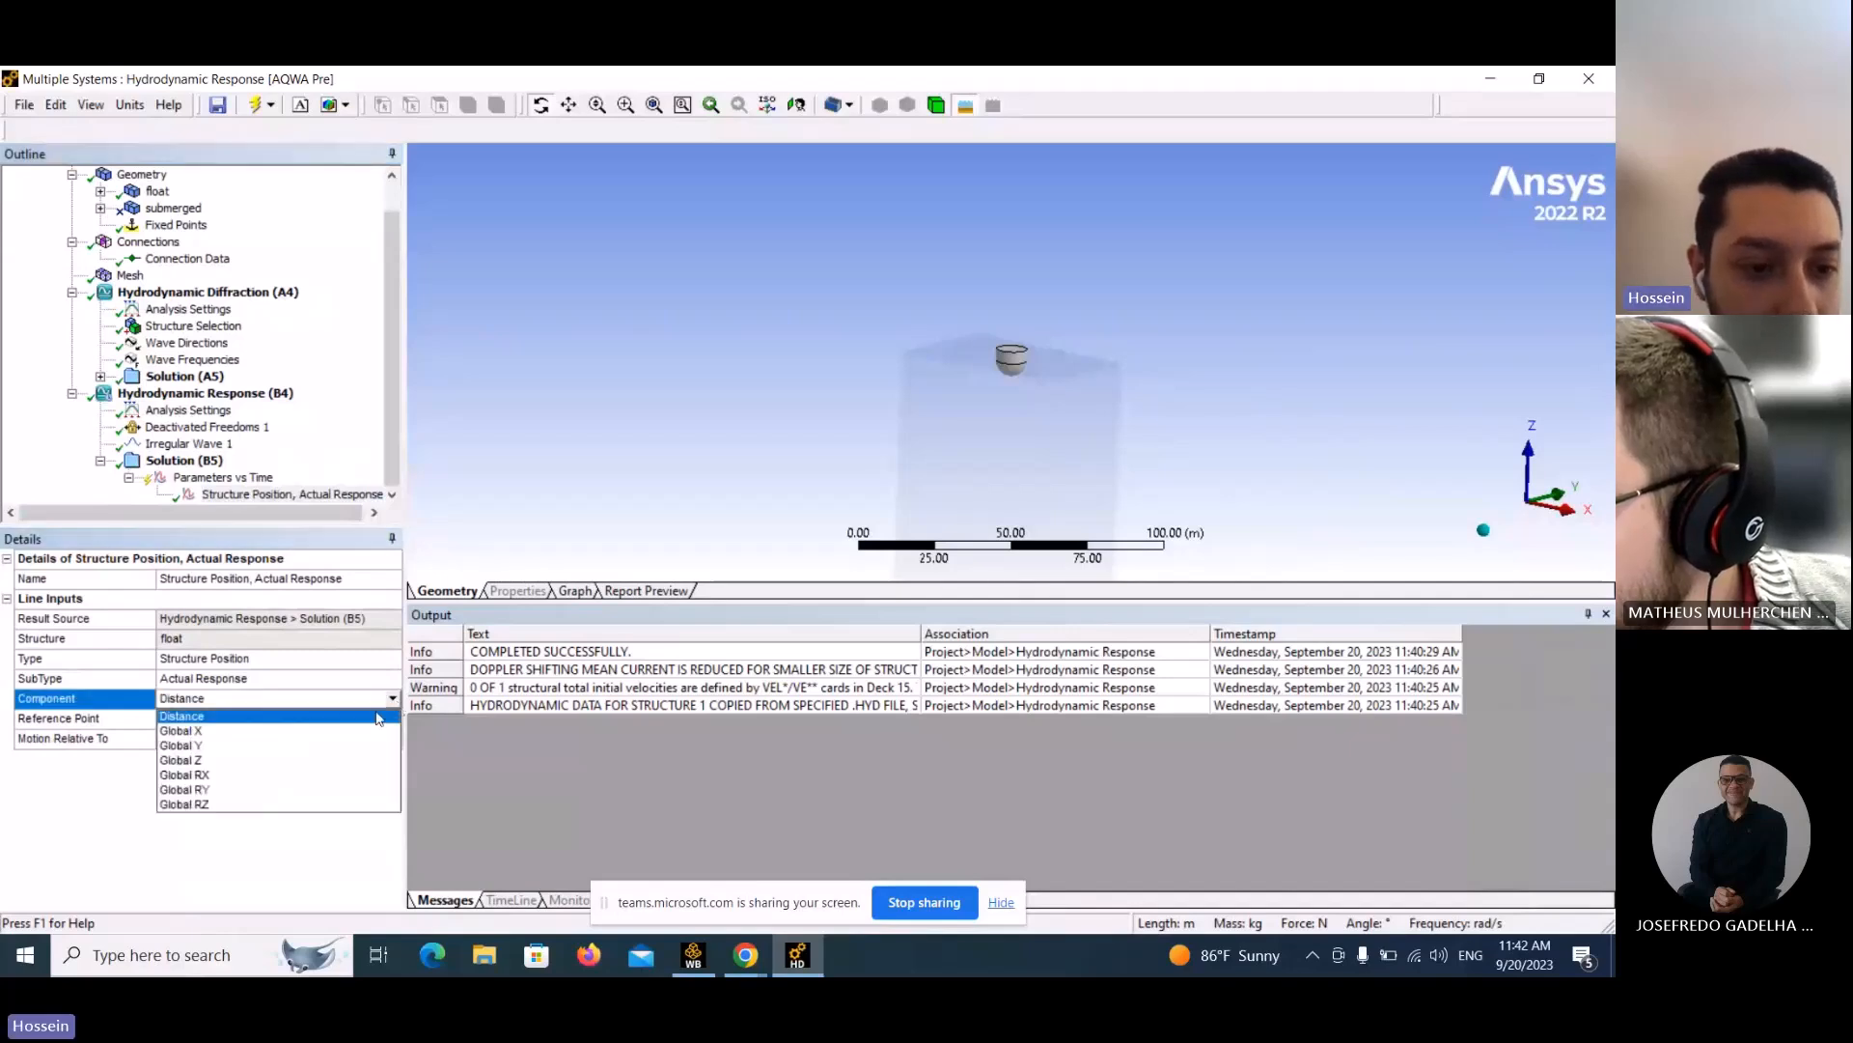
pyautogui.click(259, 763)
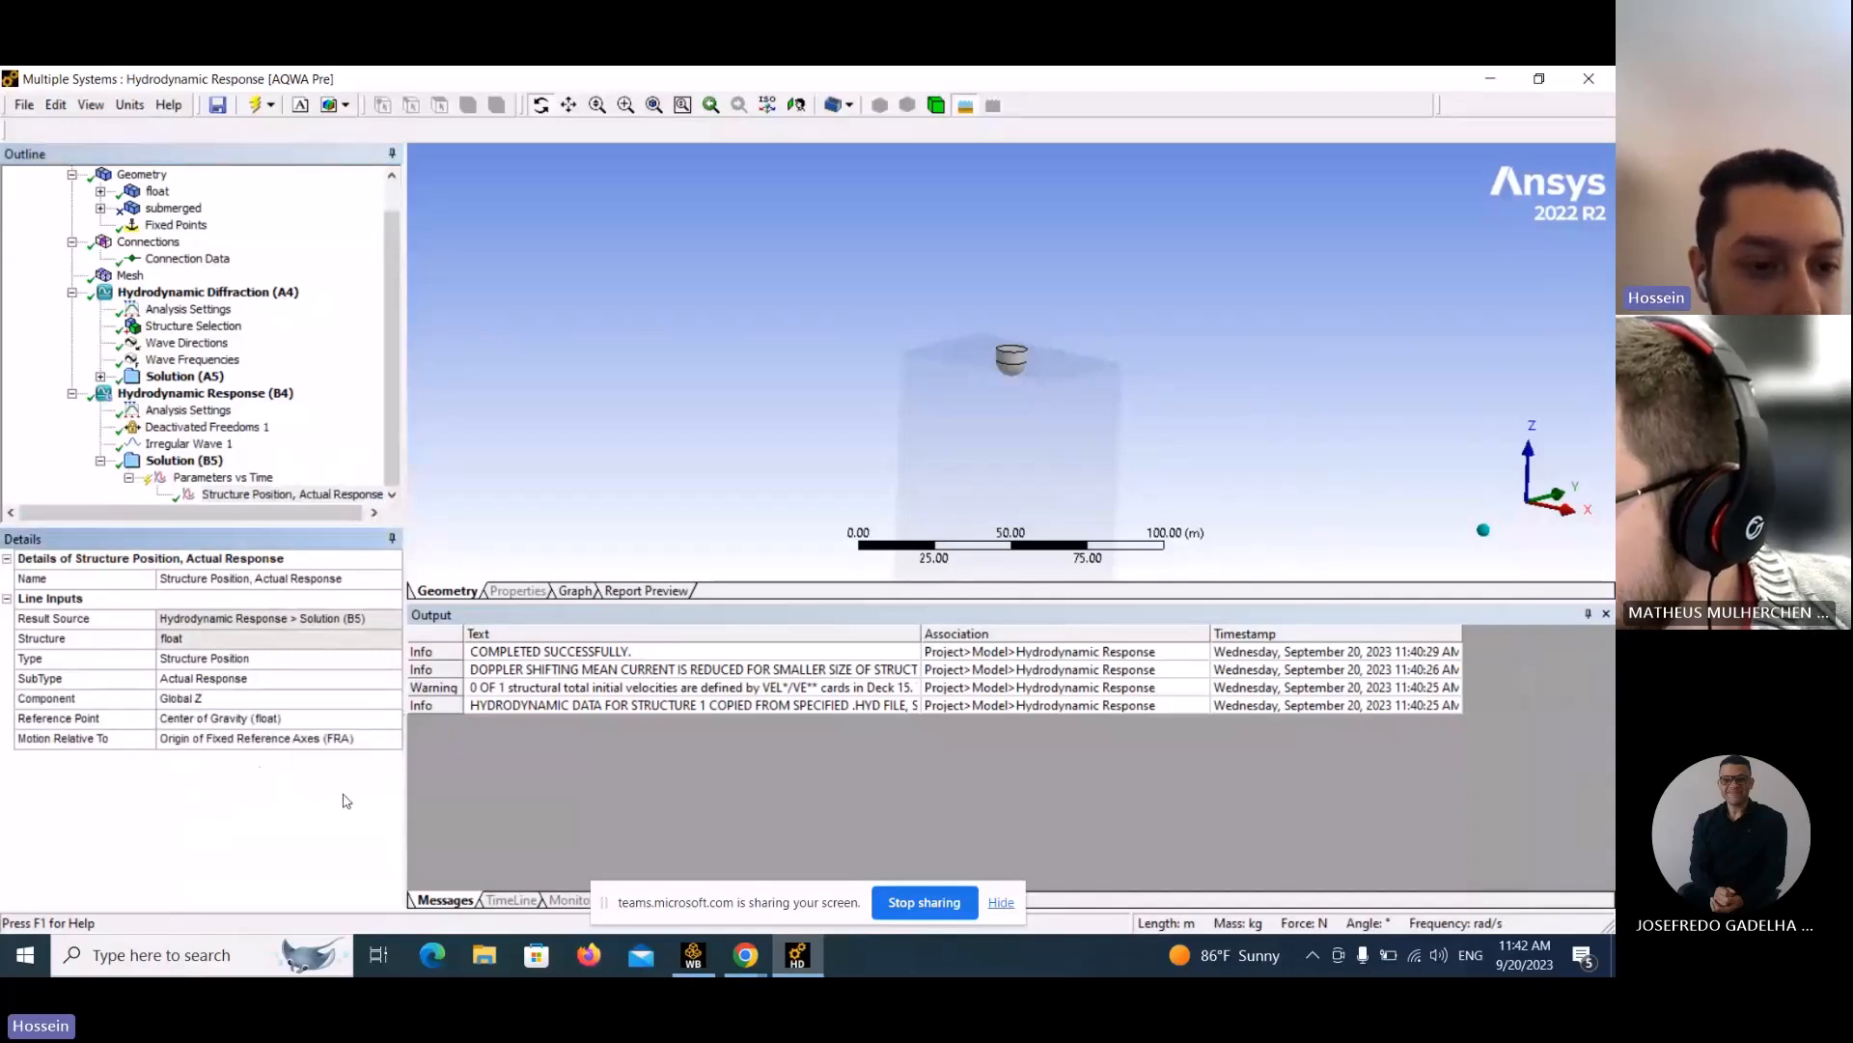
pyautogui.click(203, 720)
pyautogui.click(392, 719)
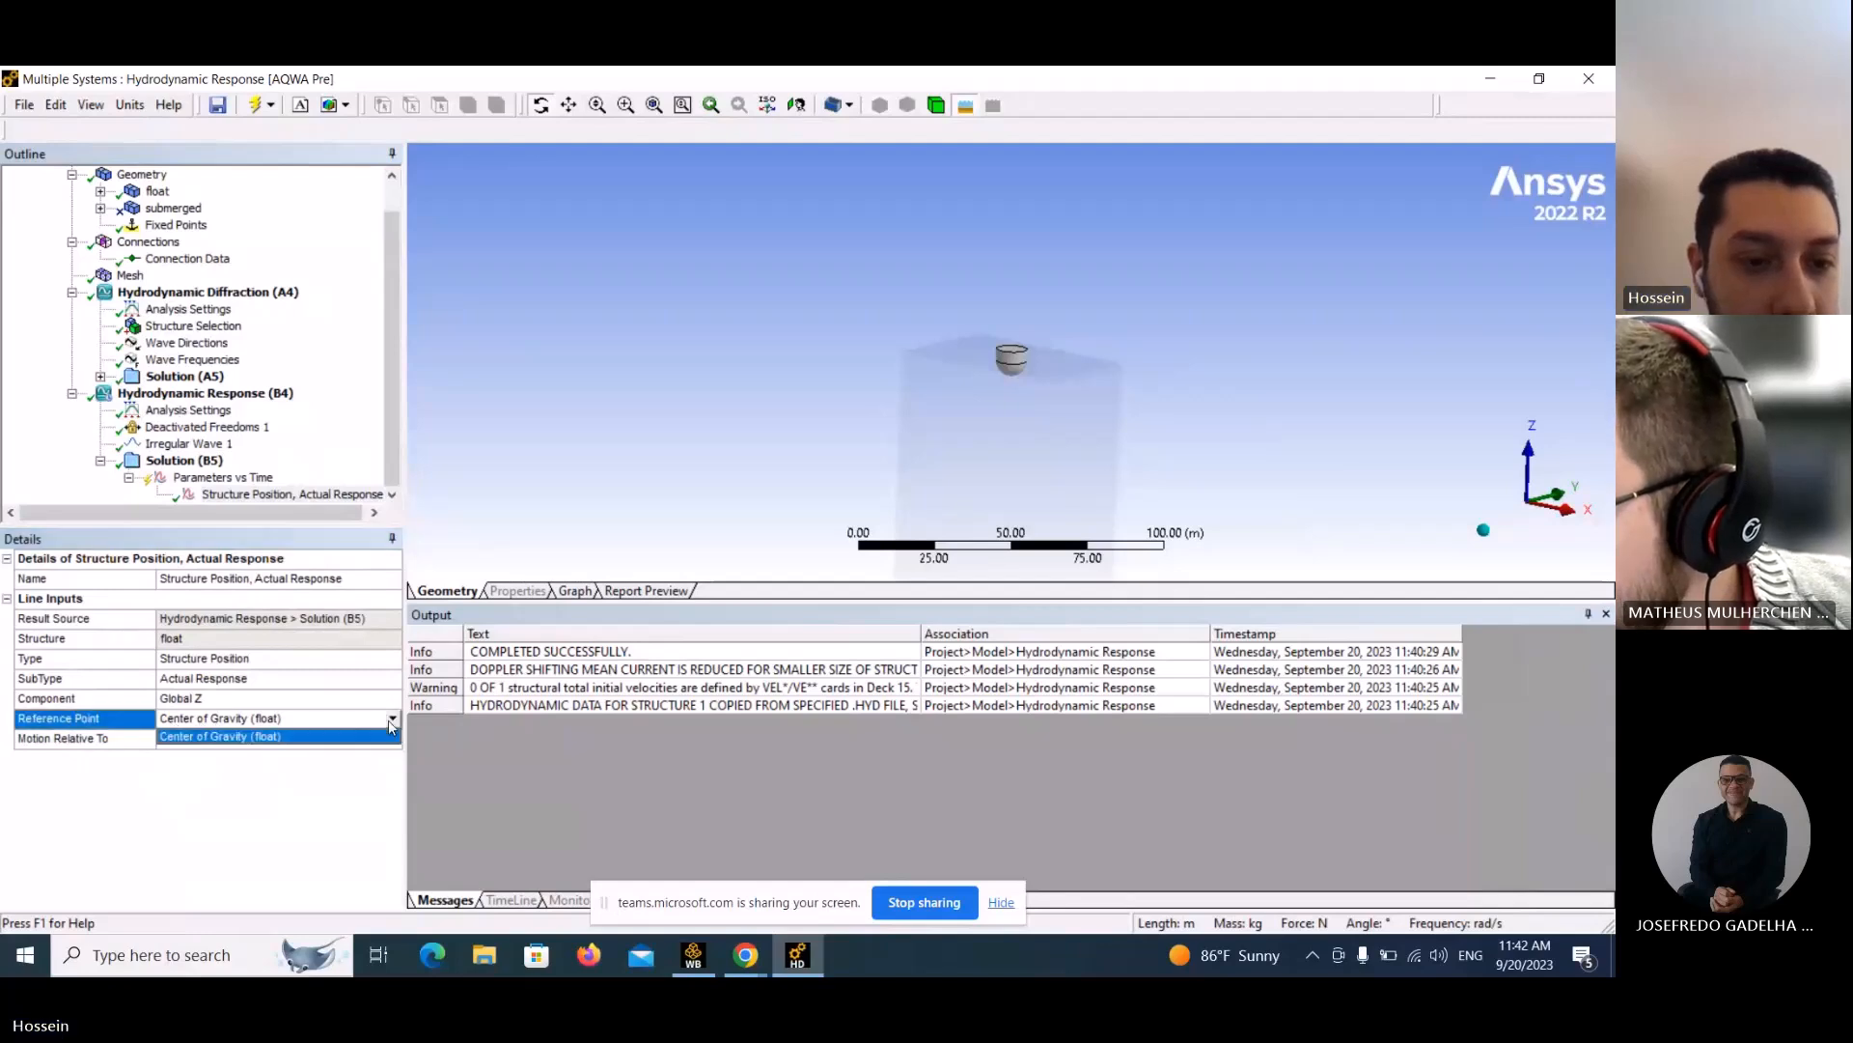
pyautogui.click(220, 874)
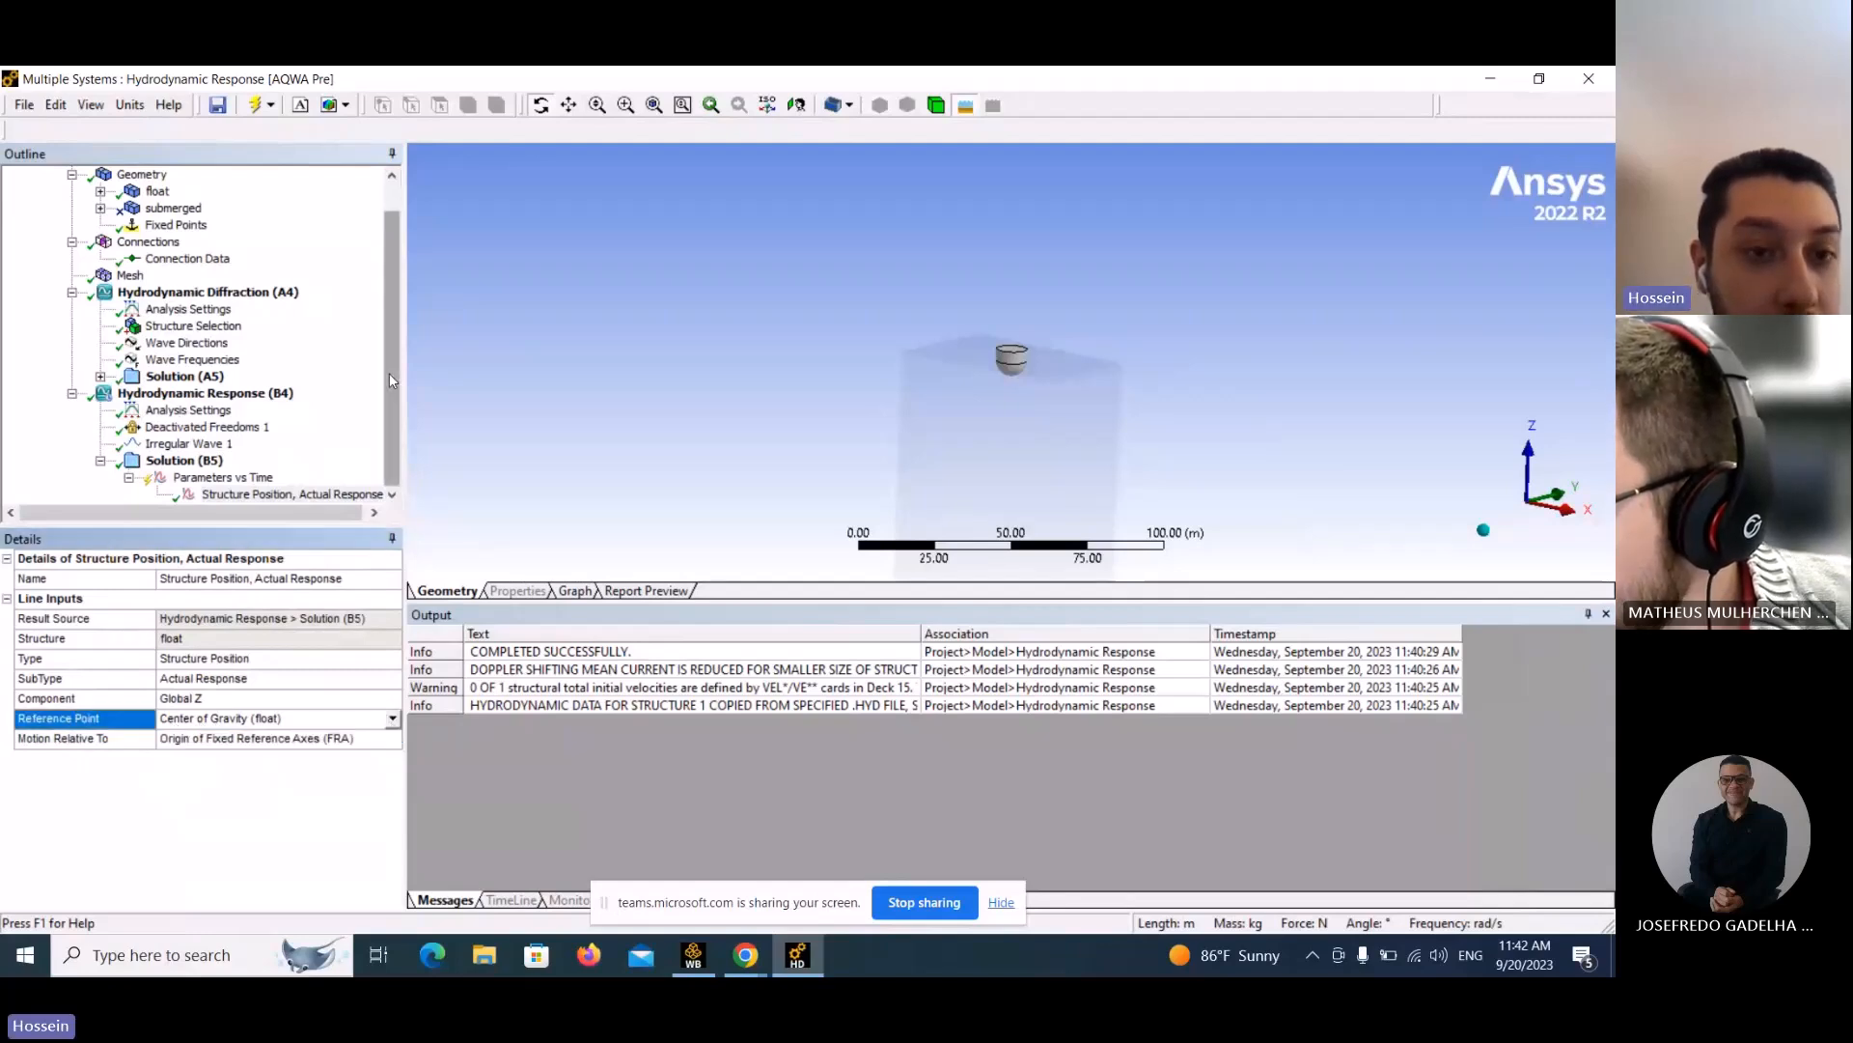
# Evaluate all results of the Parameters vs Time graph to plot the float's Global Z position.
pyautogui.moveTo(390, 373); pyautogui.dragTo(390, 328)
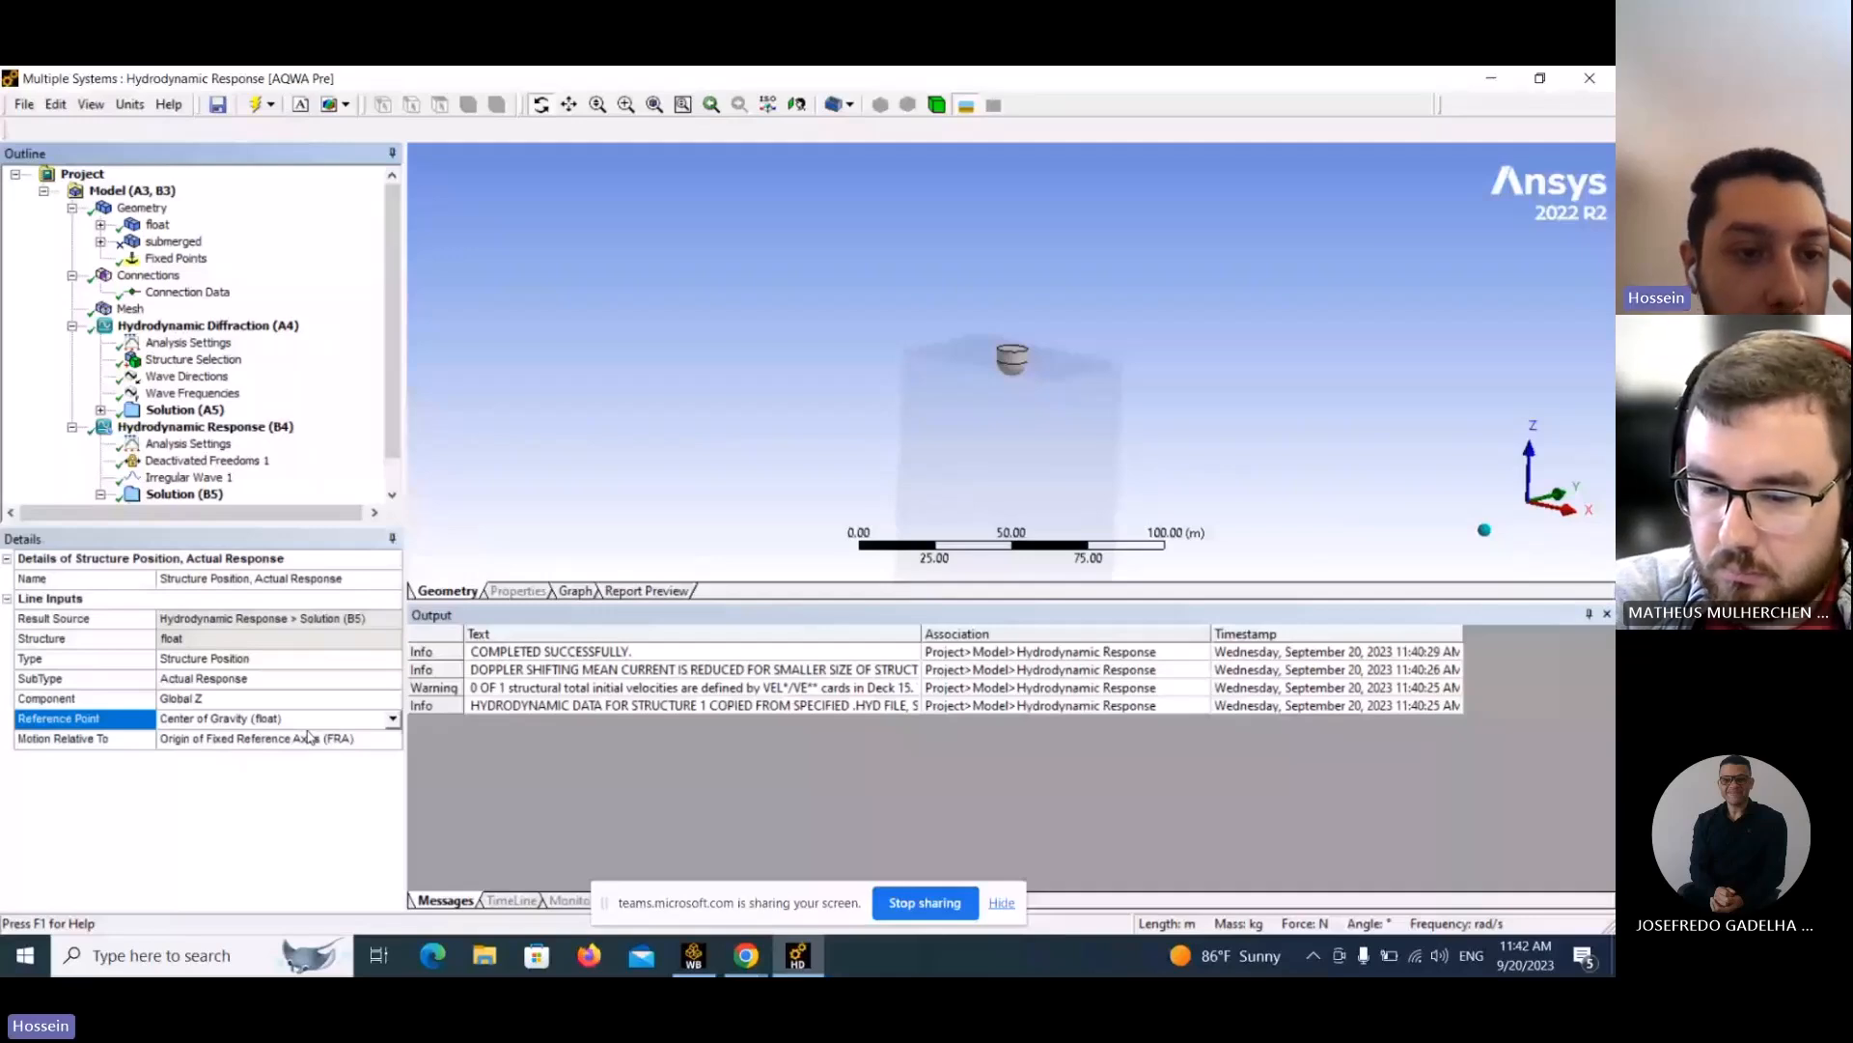
pyautogui.scroll(-1, 391, 407)
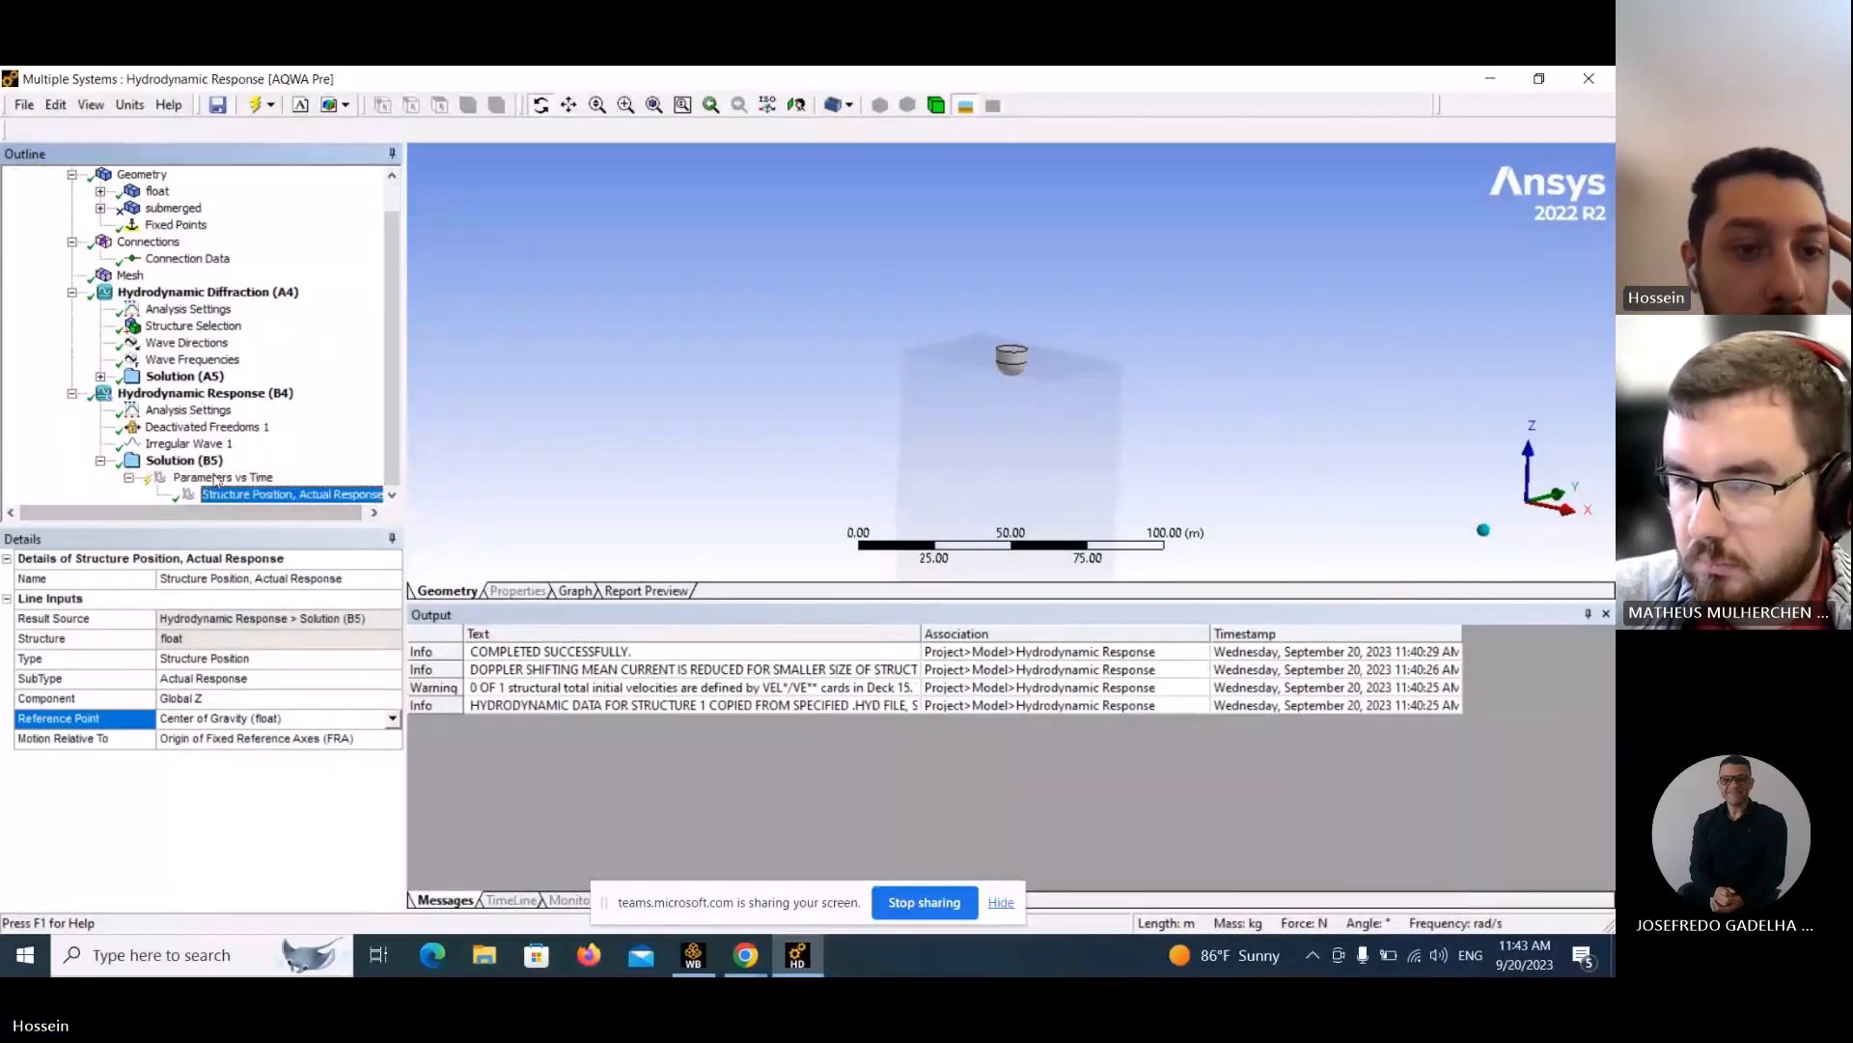
pyautogui.rightClick(214, 483)
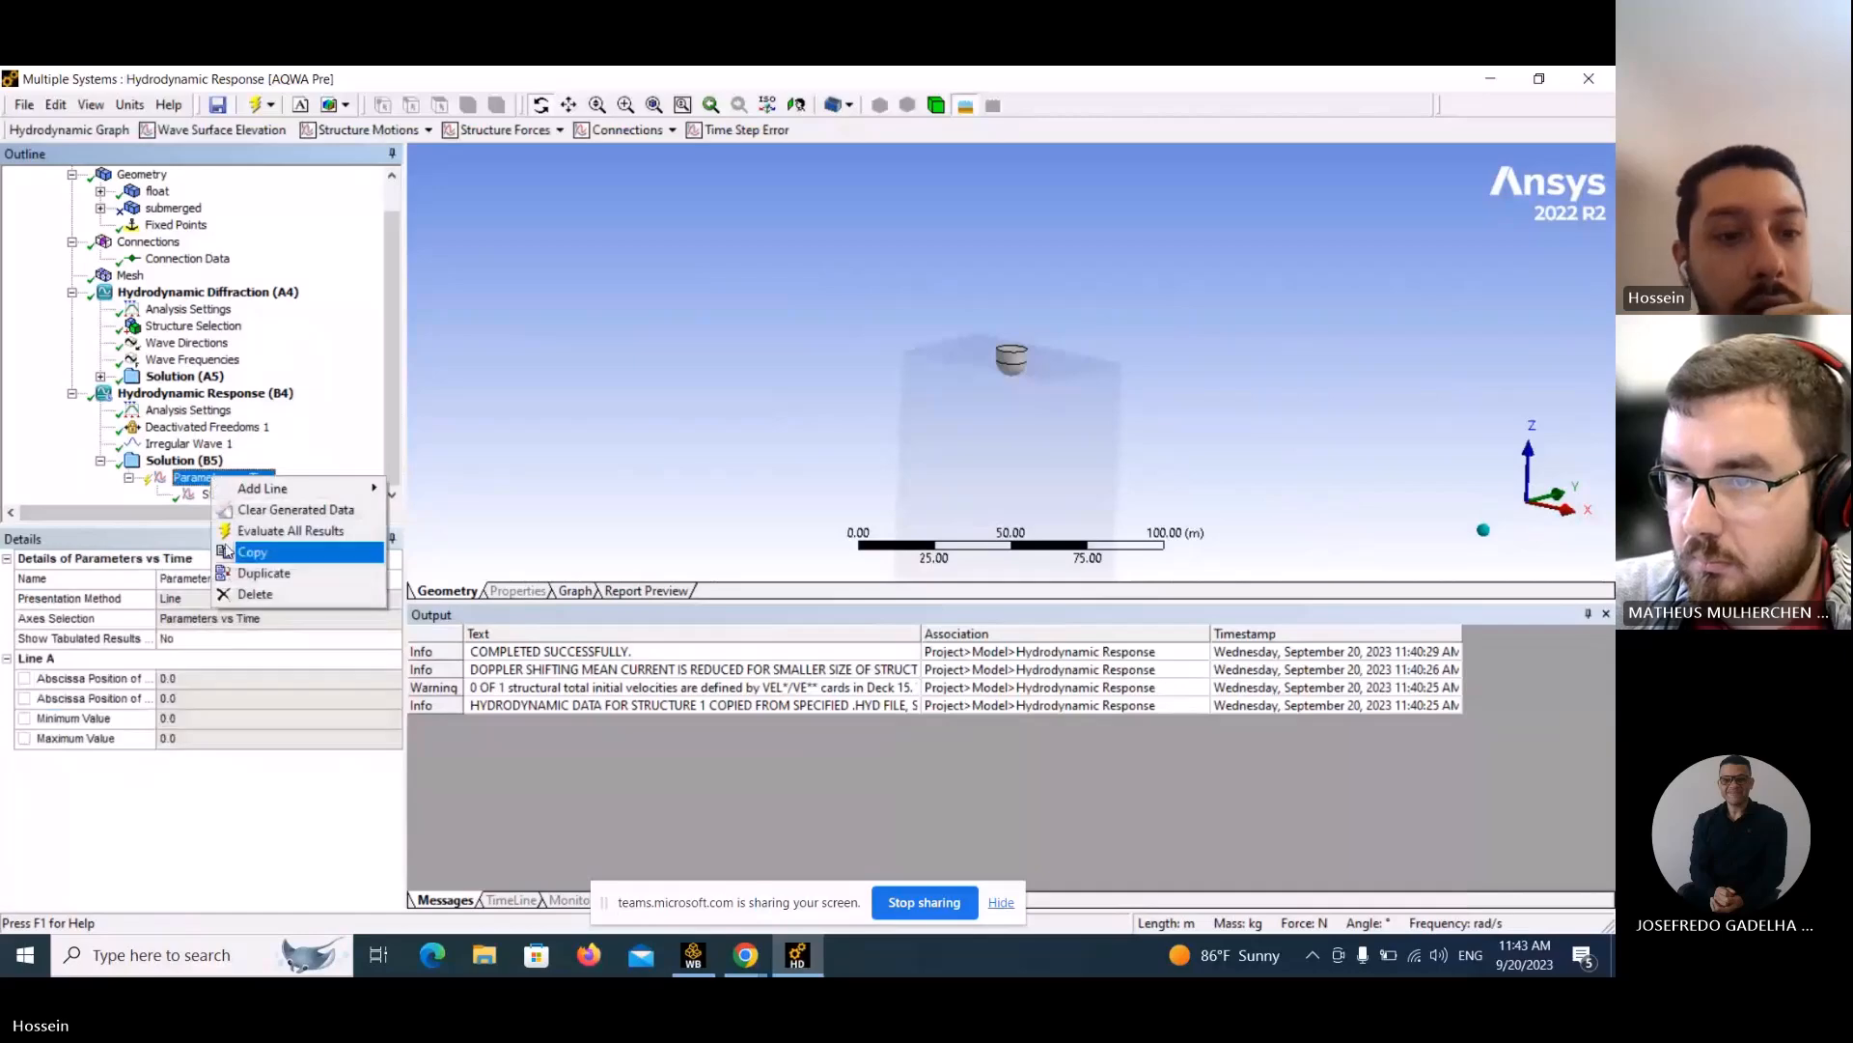
pyautogui.click(262, 532)
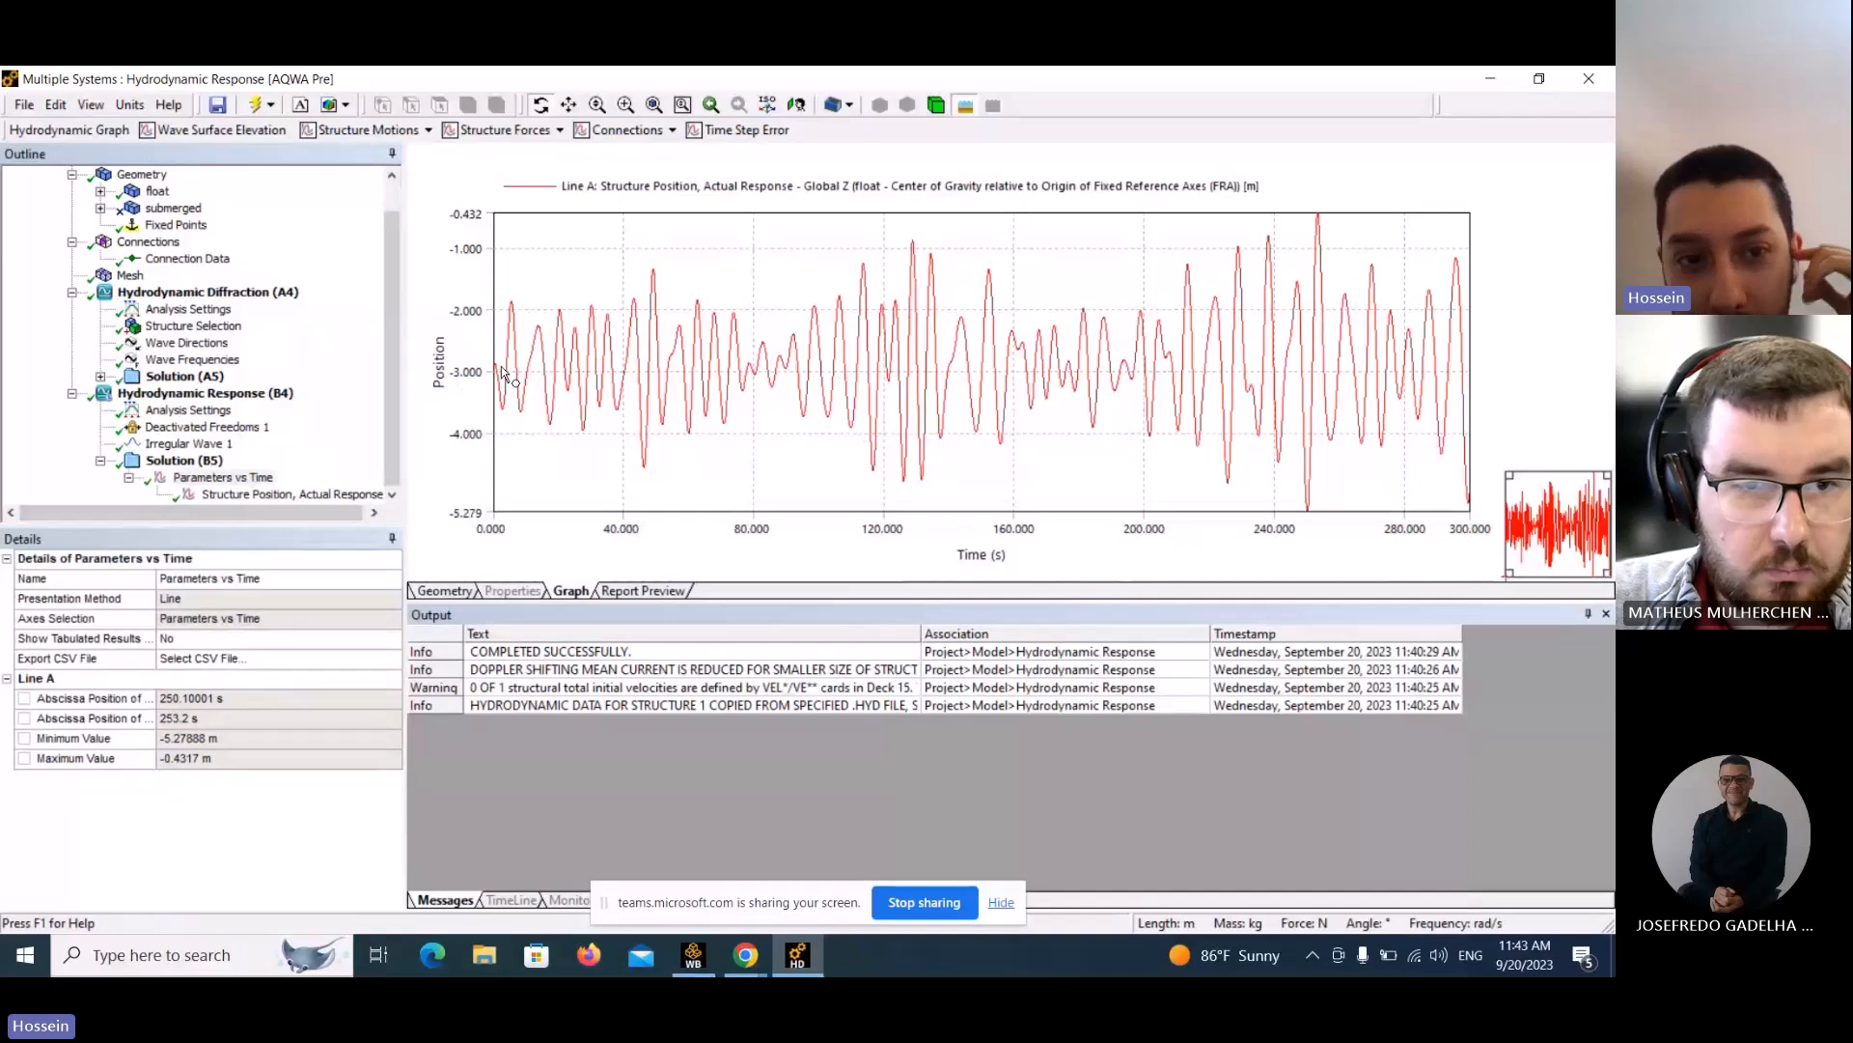
pyautogui.click(395, 386)
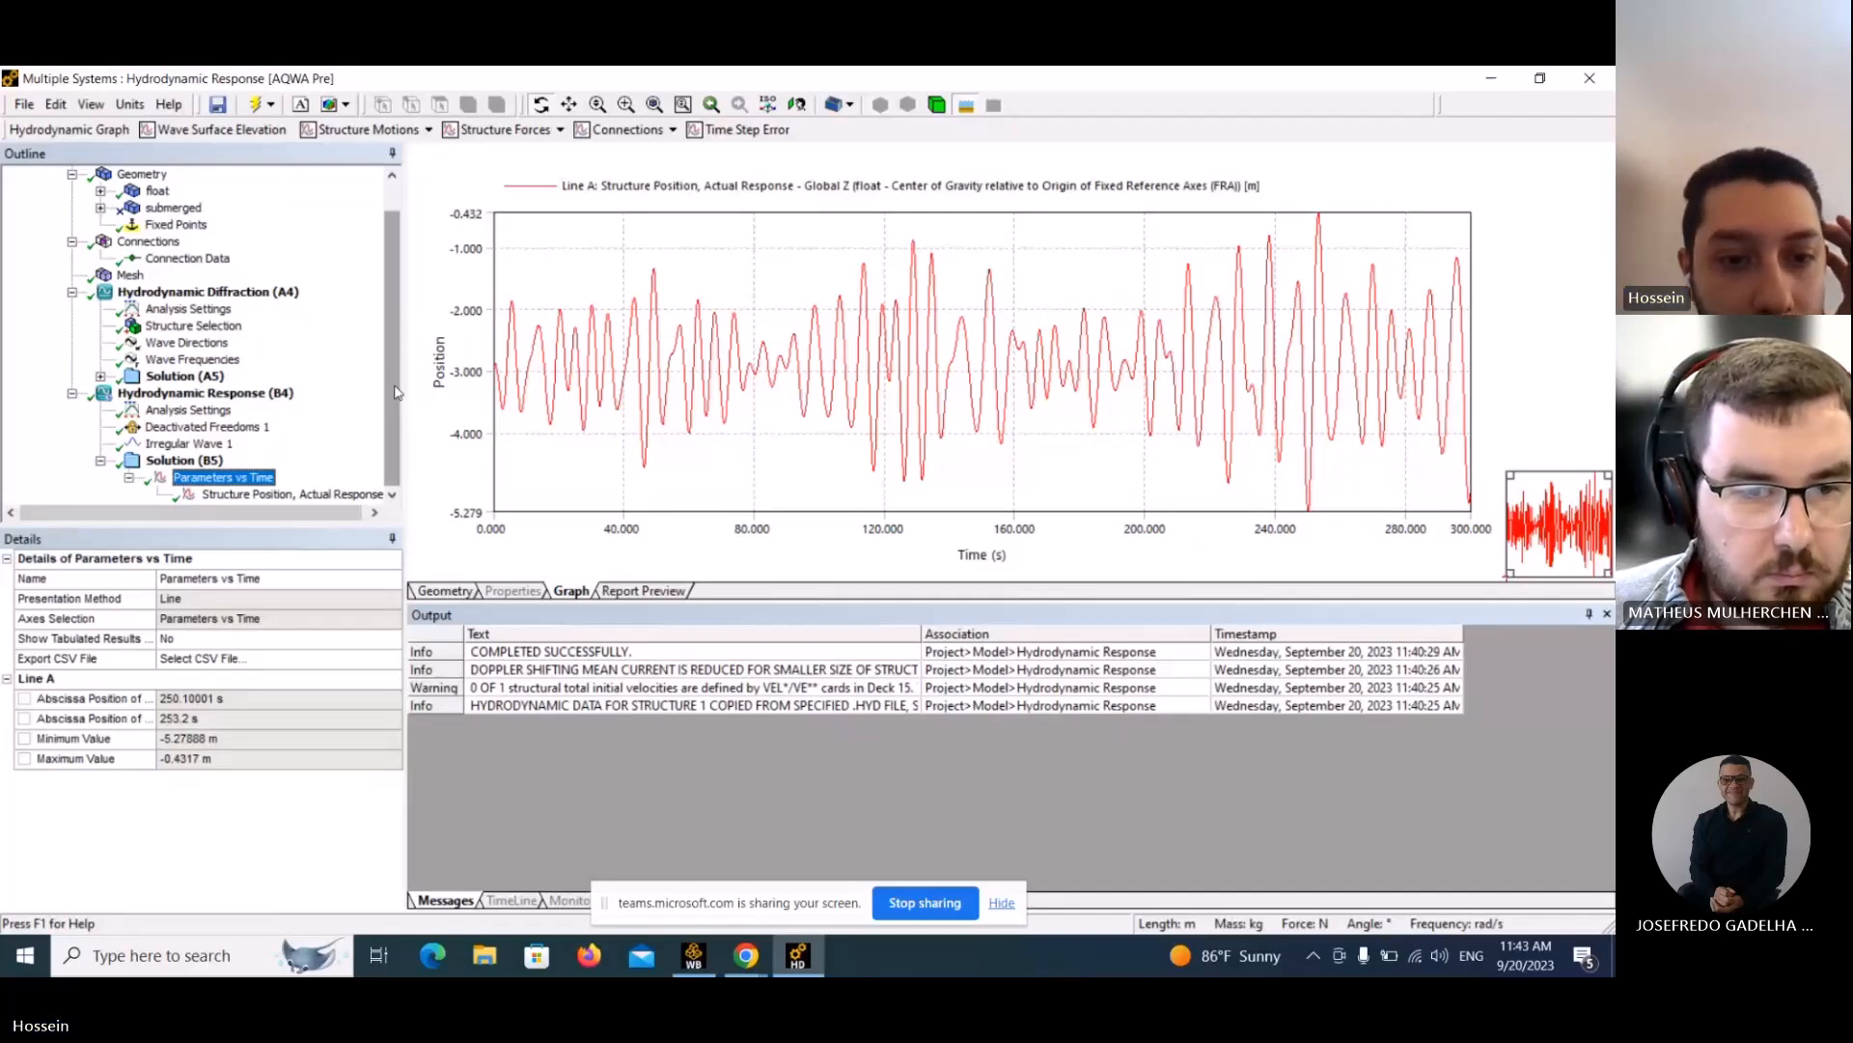
pyautogui.rightClick(198, 460)
pyautogui.moveTo(290, 468)
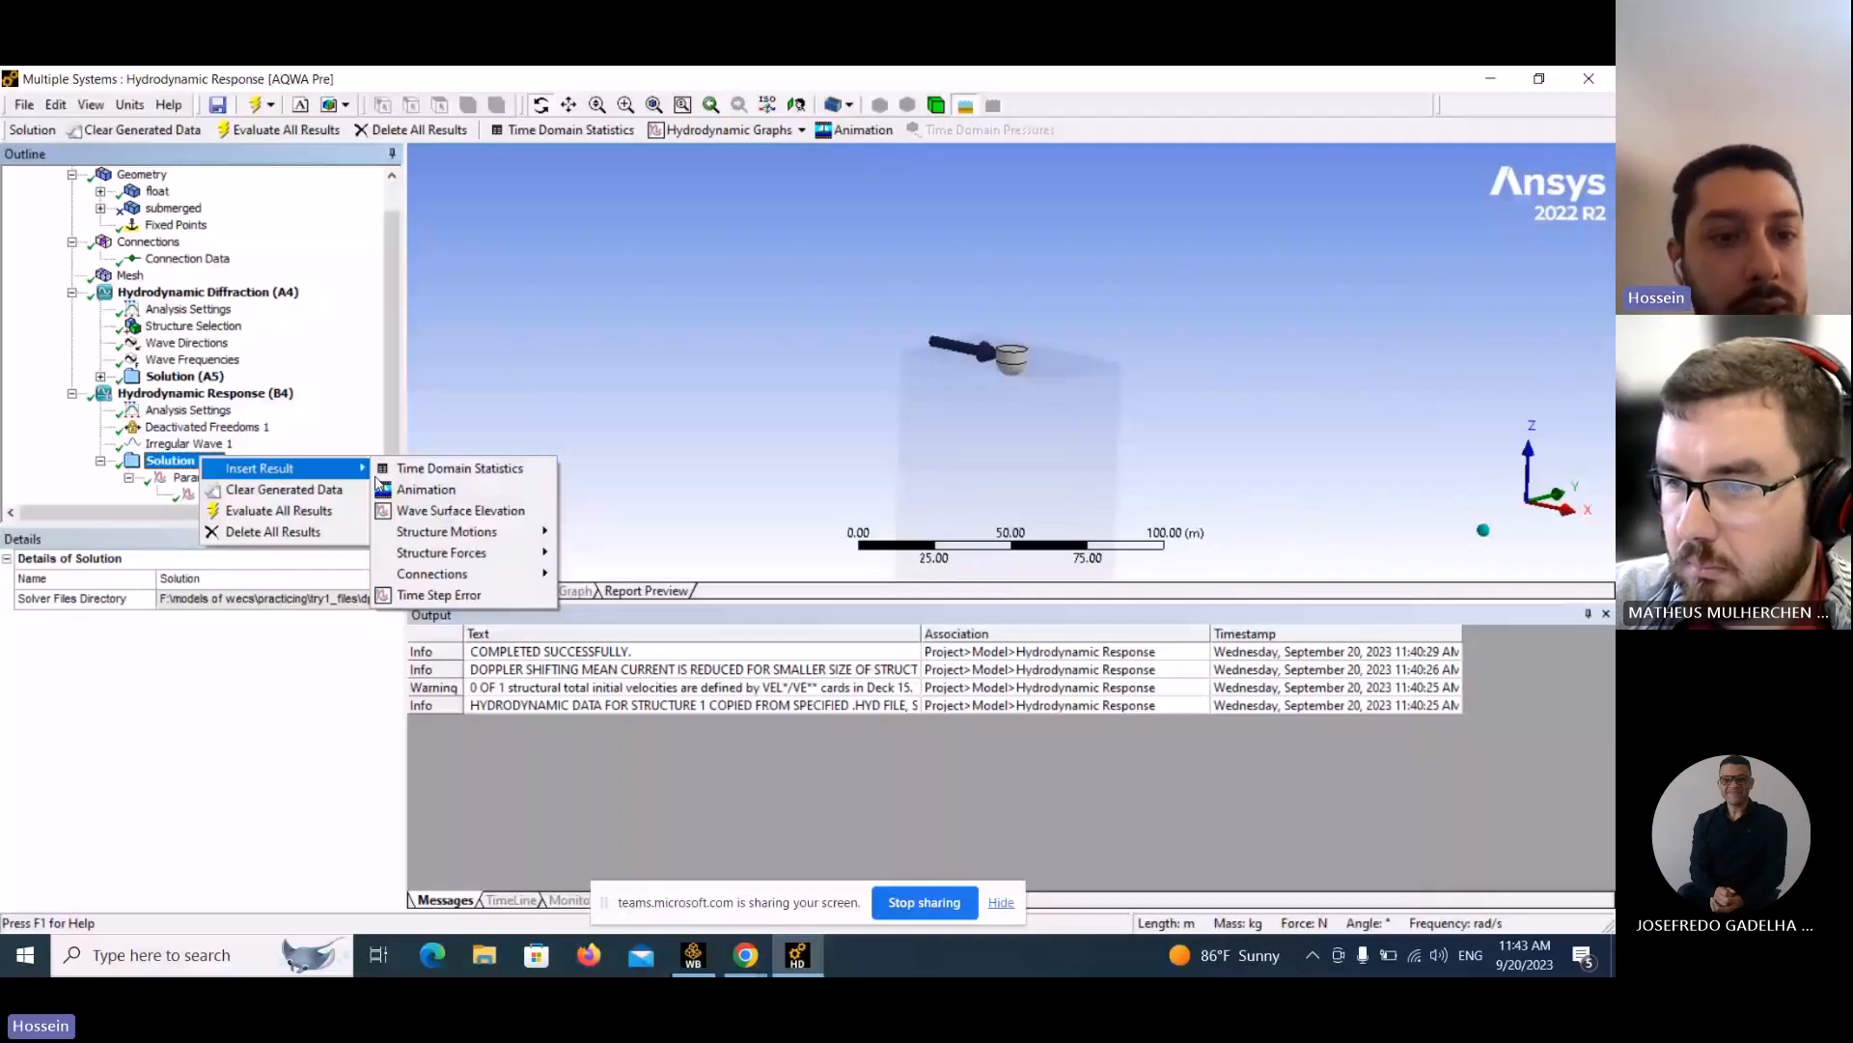
pyautogui.click(386, 396)
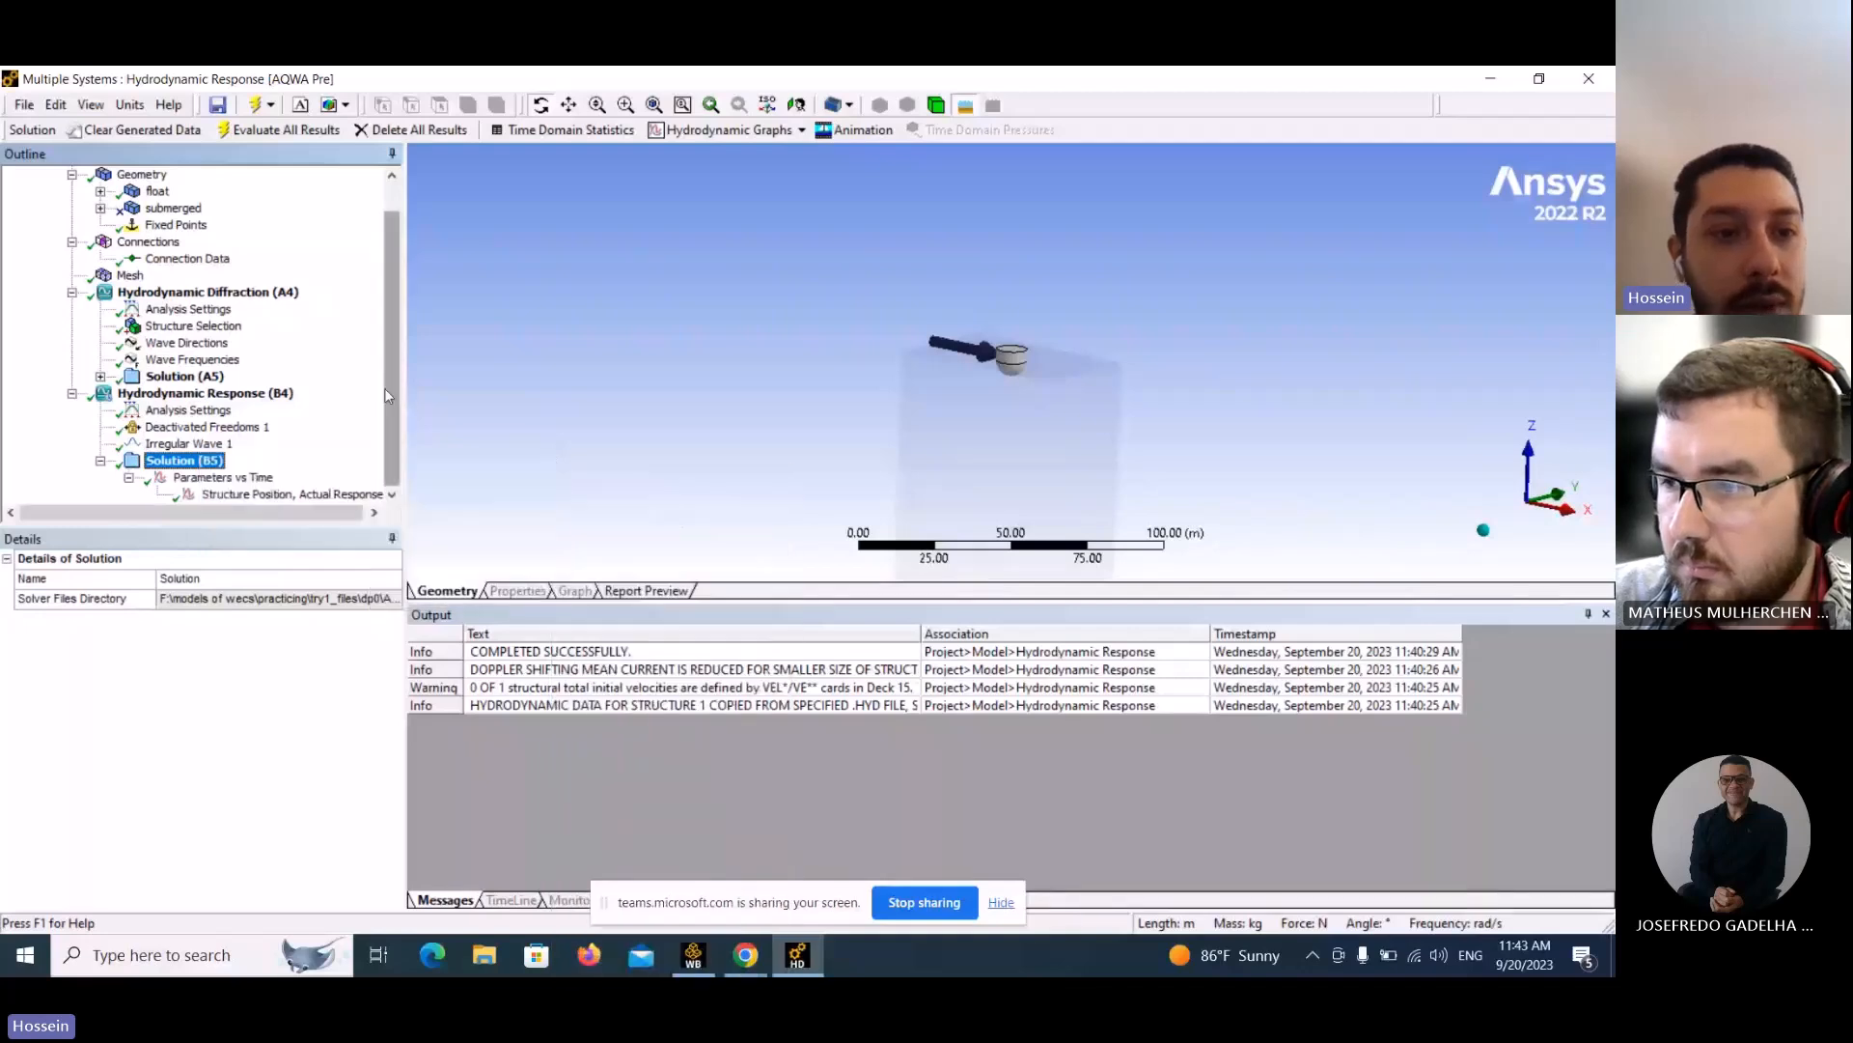
# Add a connection point to the float and set its Z coordinate to -6 m.
pyautogui.moveTo(393, 402); pyautogui.dragTo(393, 357)
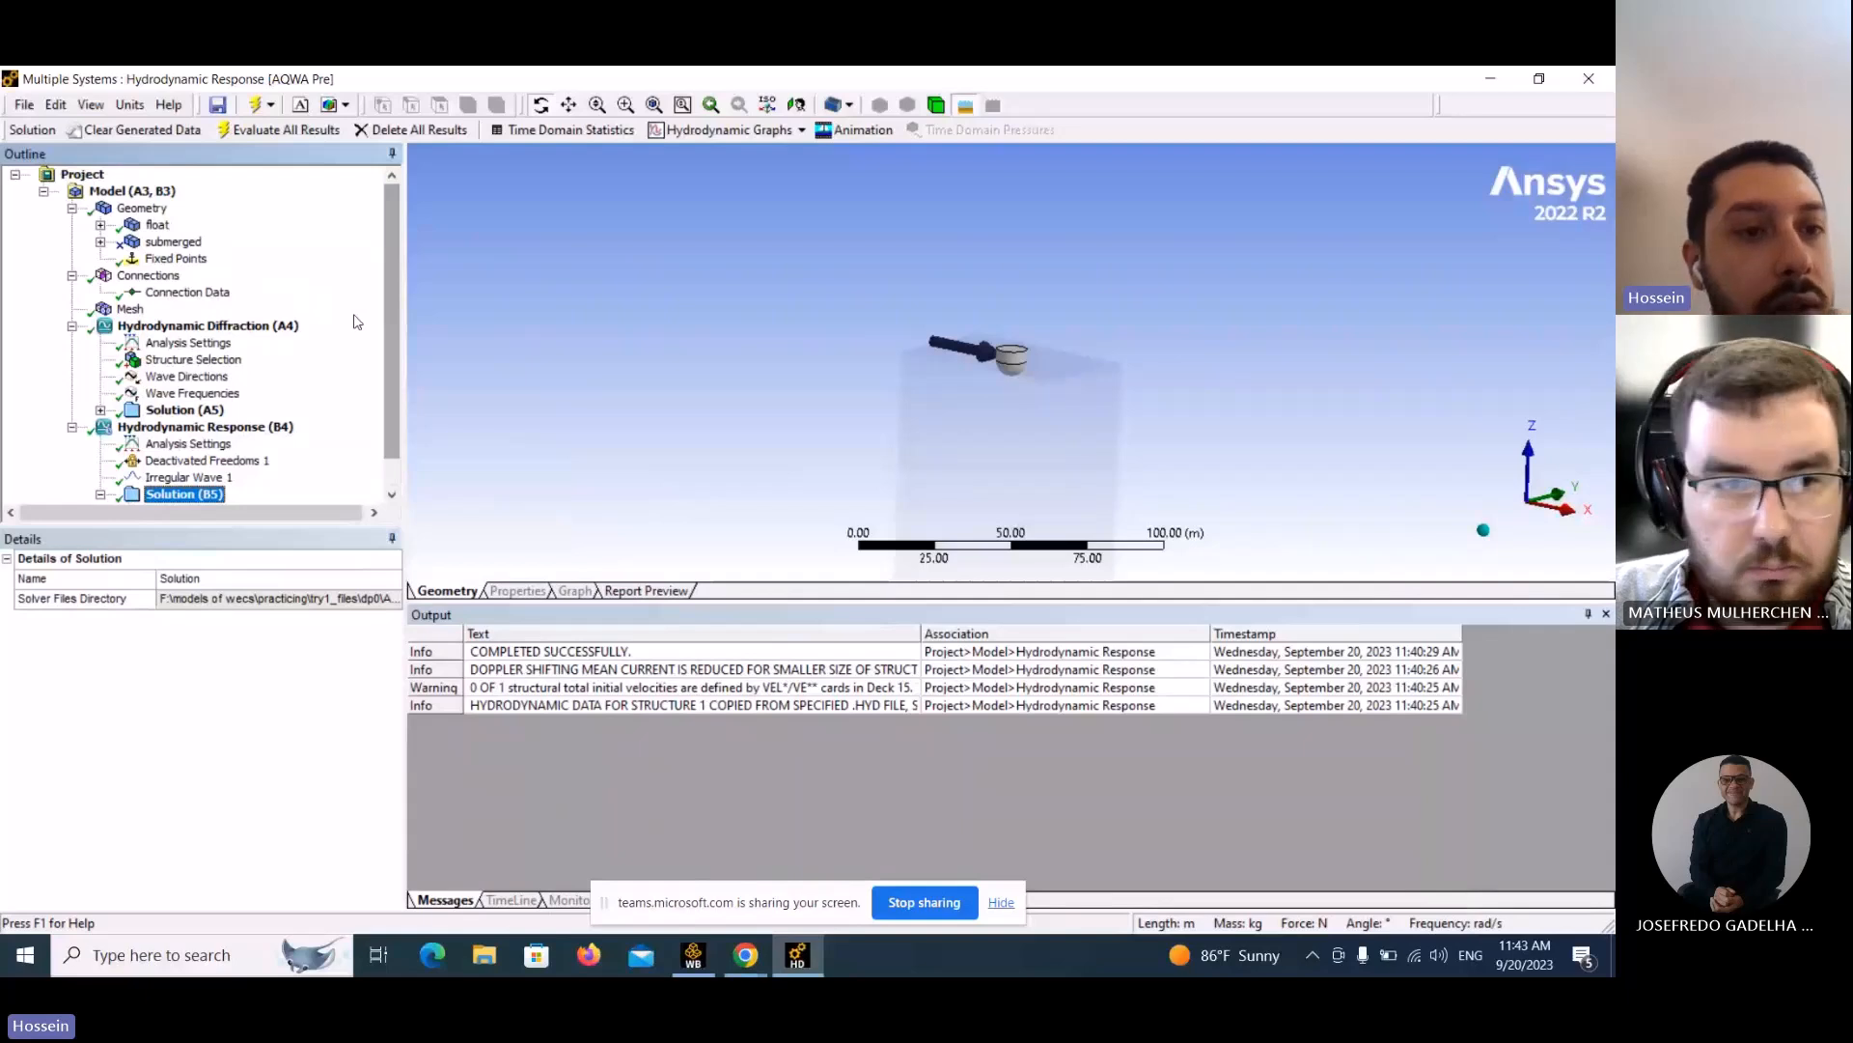
pyautogui.click(100, 224)
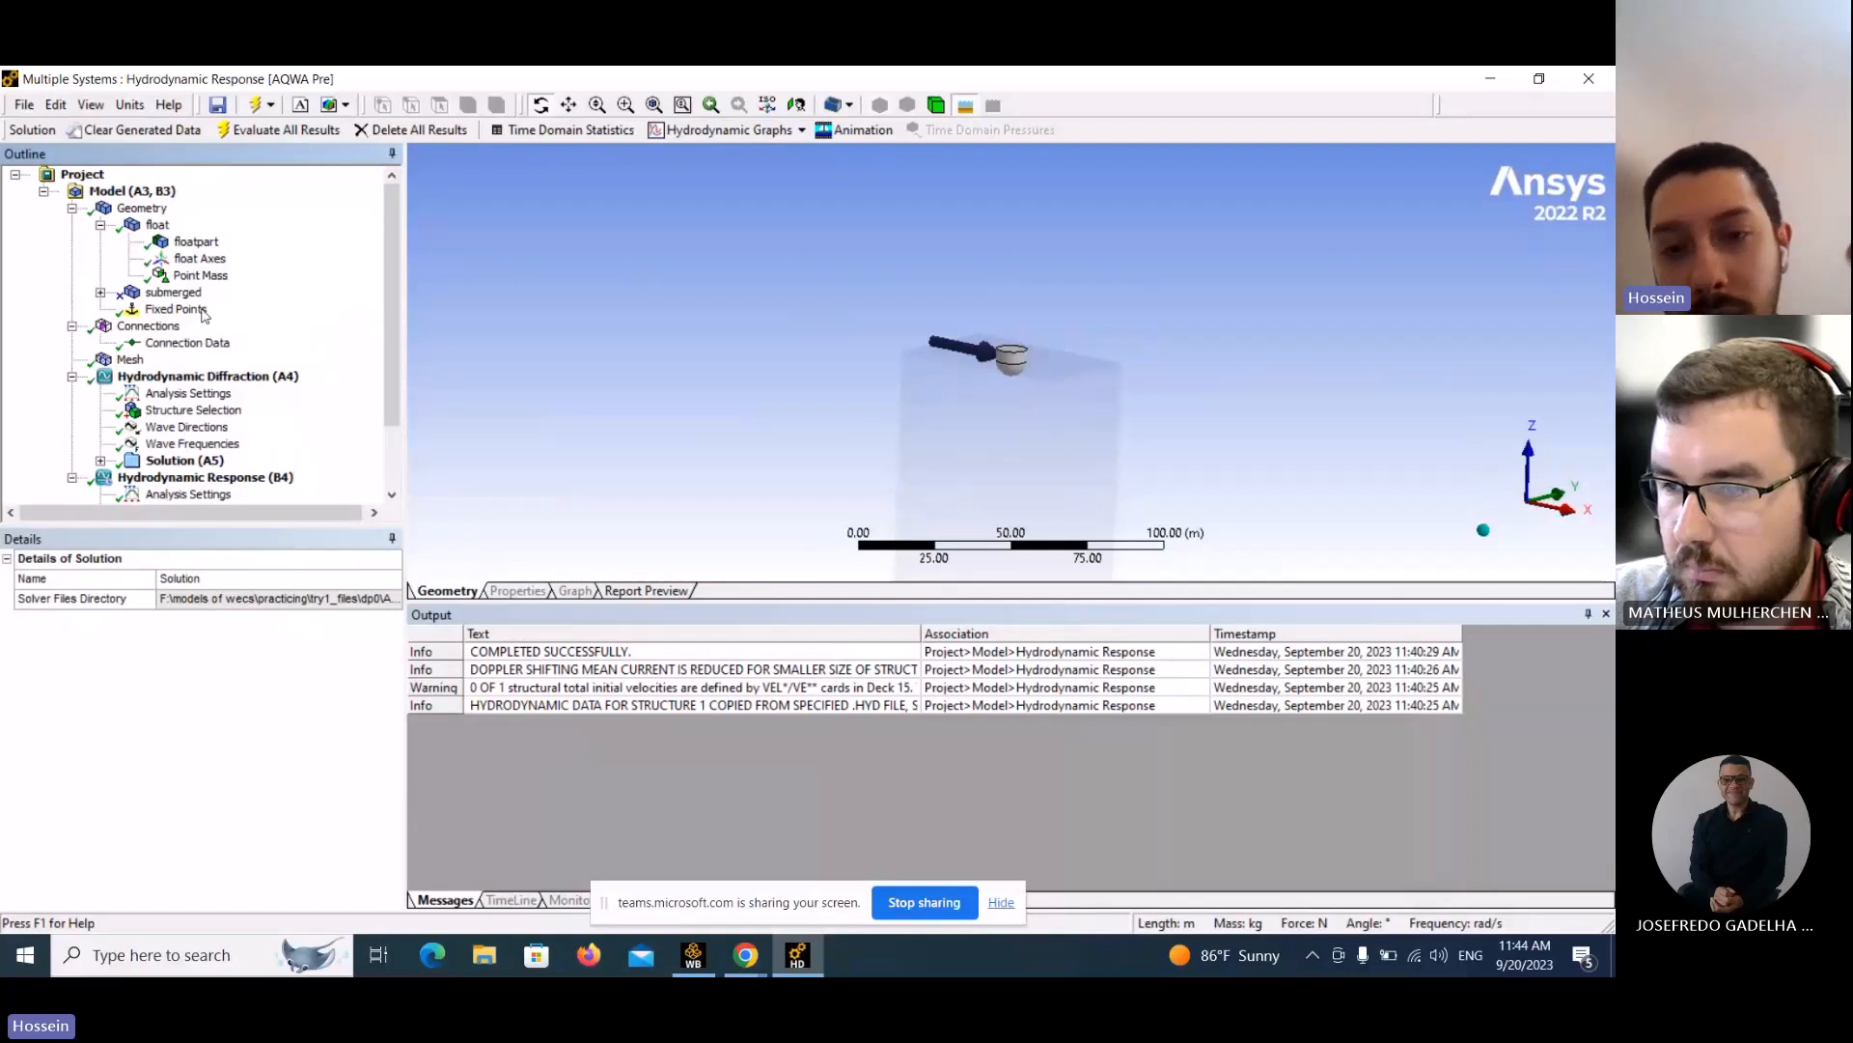
pyautogui.click(158, 225)
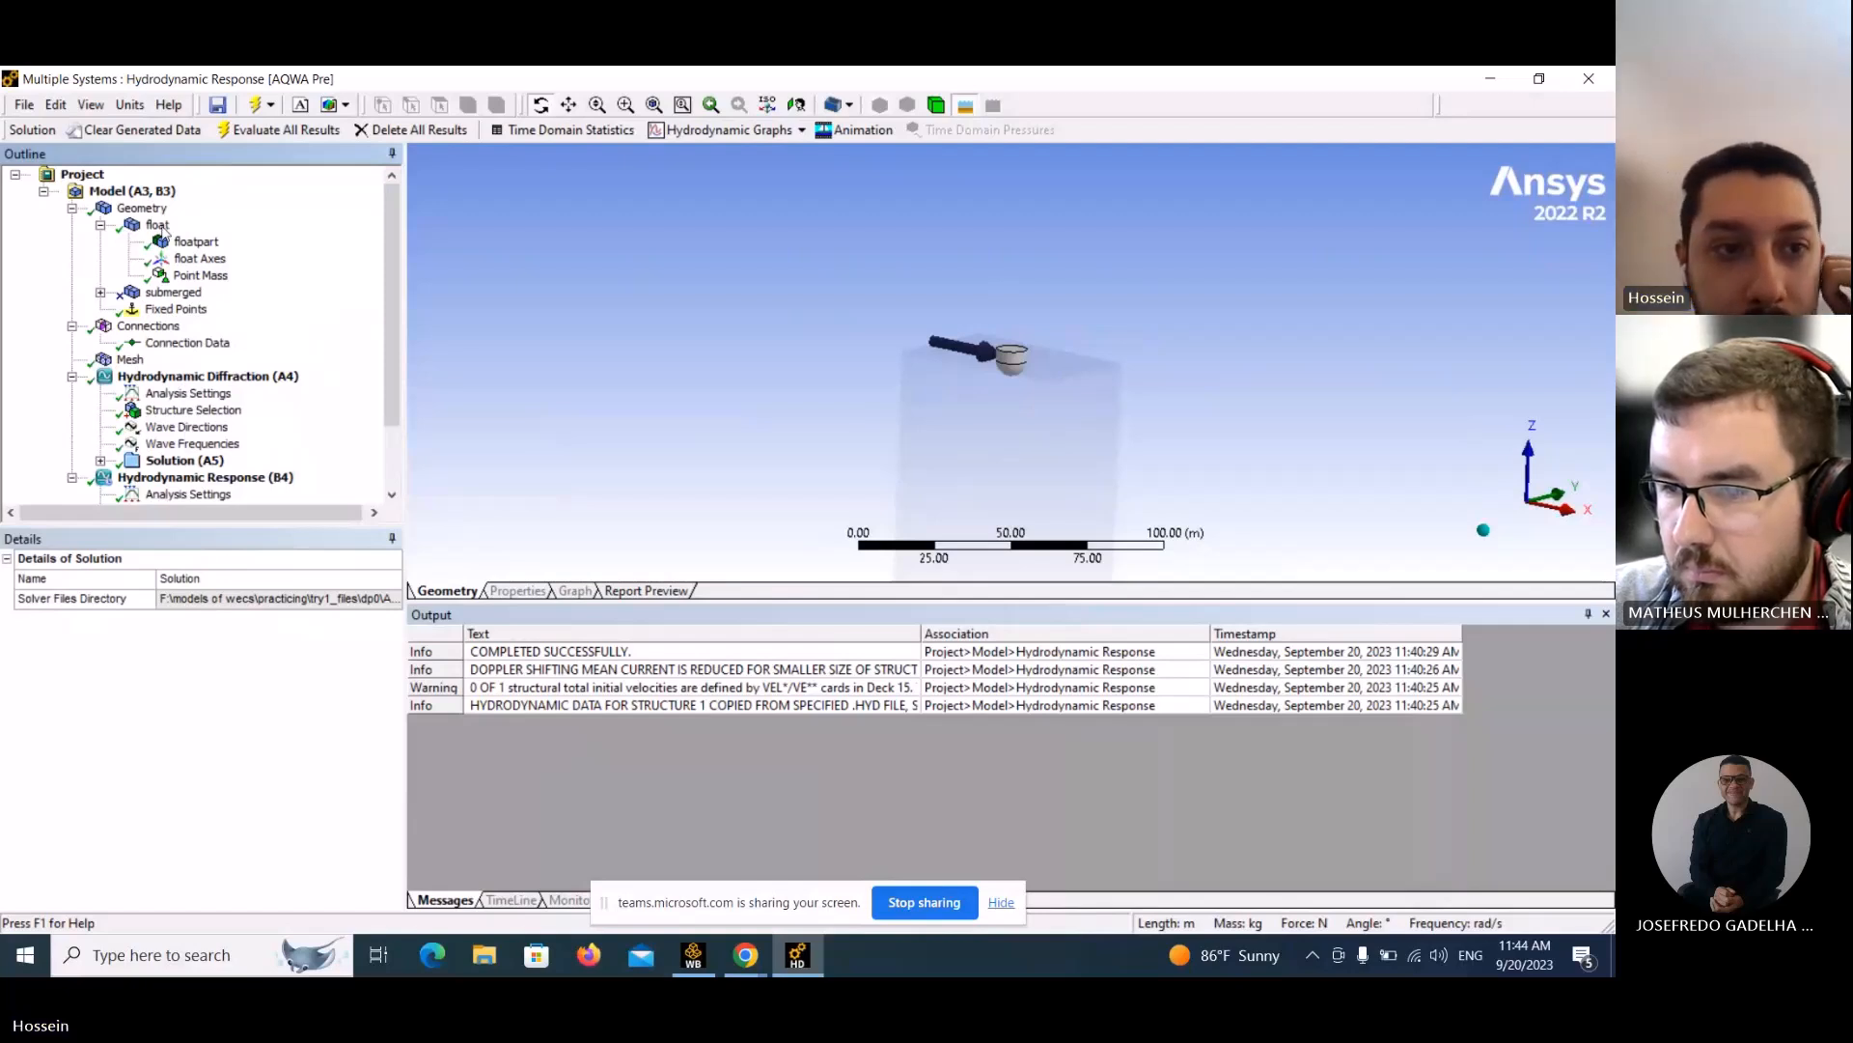
pyautogui.rightClick(162, 228)
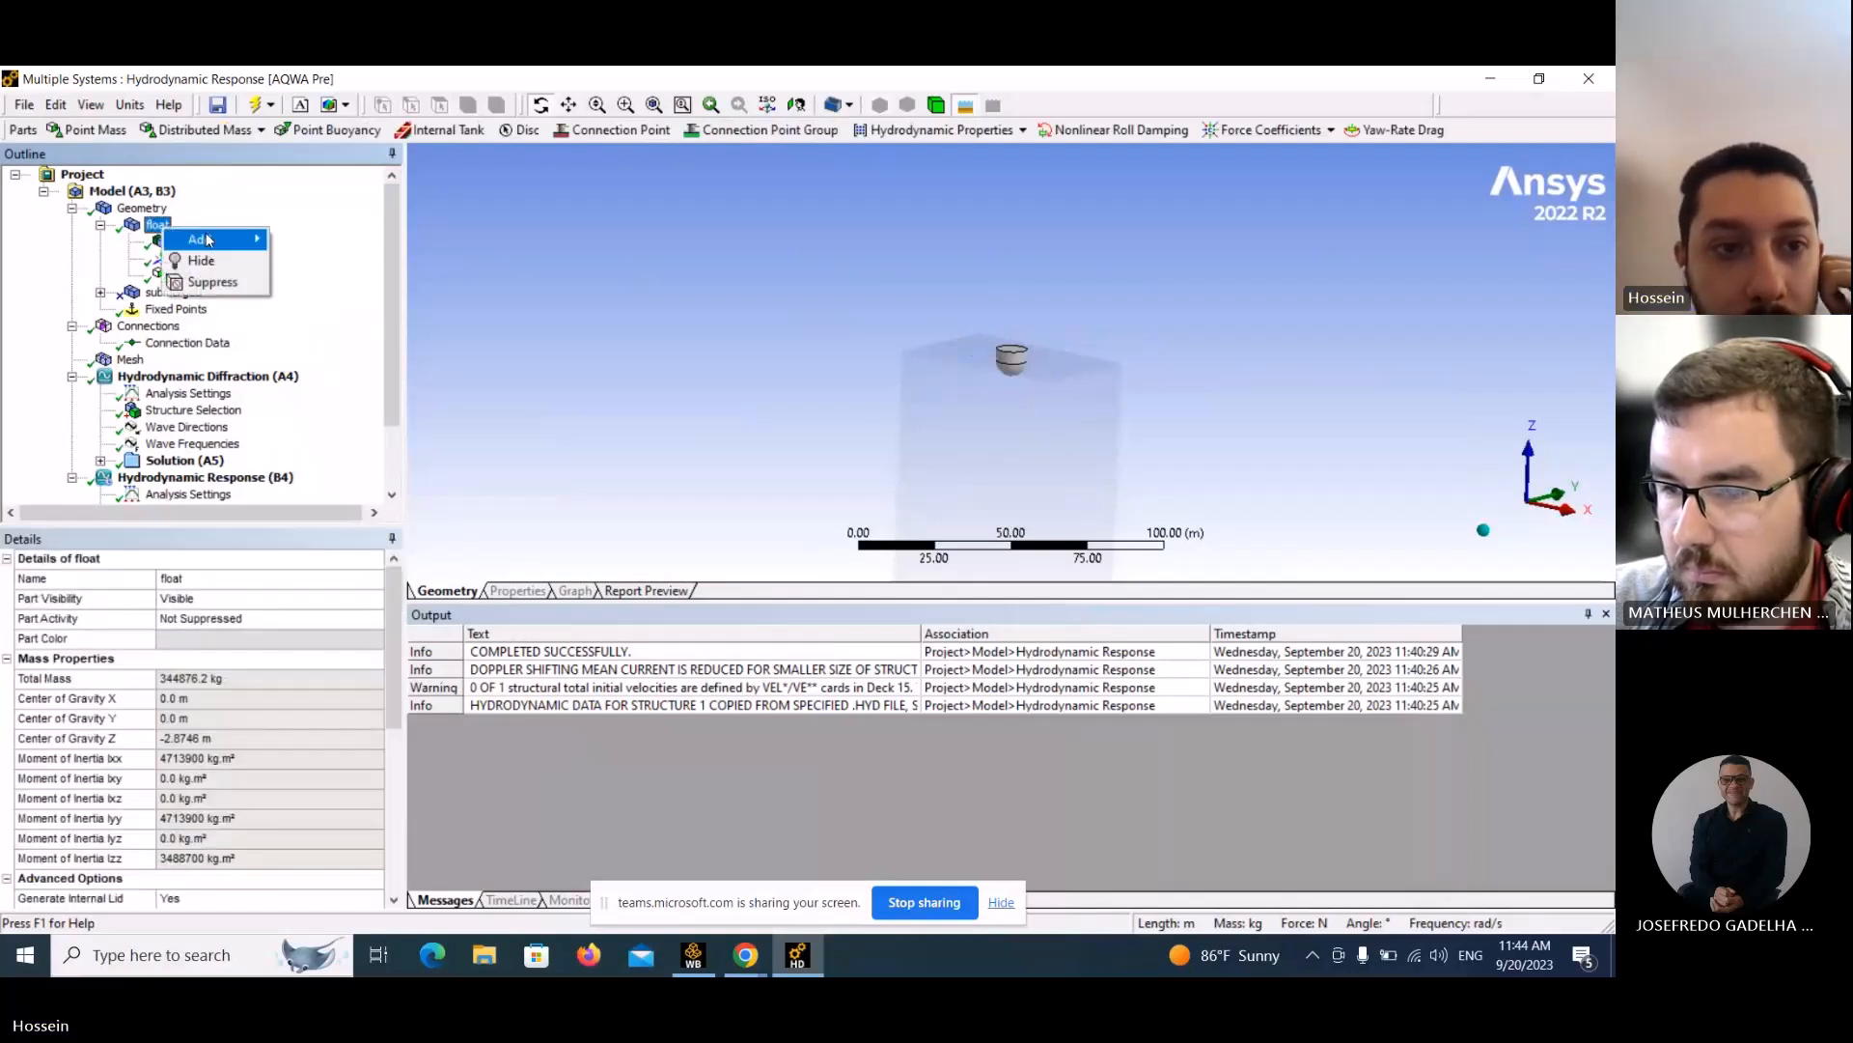
pyautogui.moveTo(206, 240)
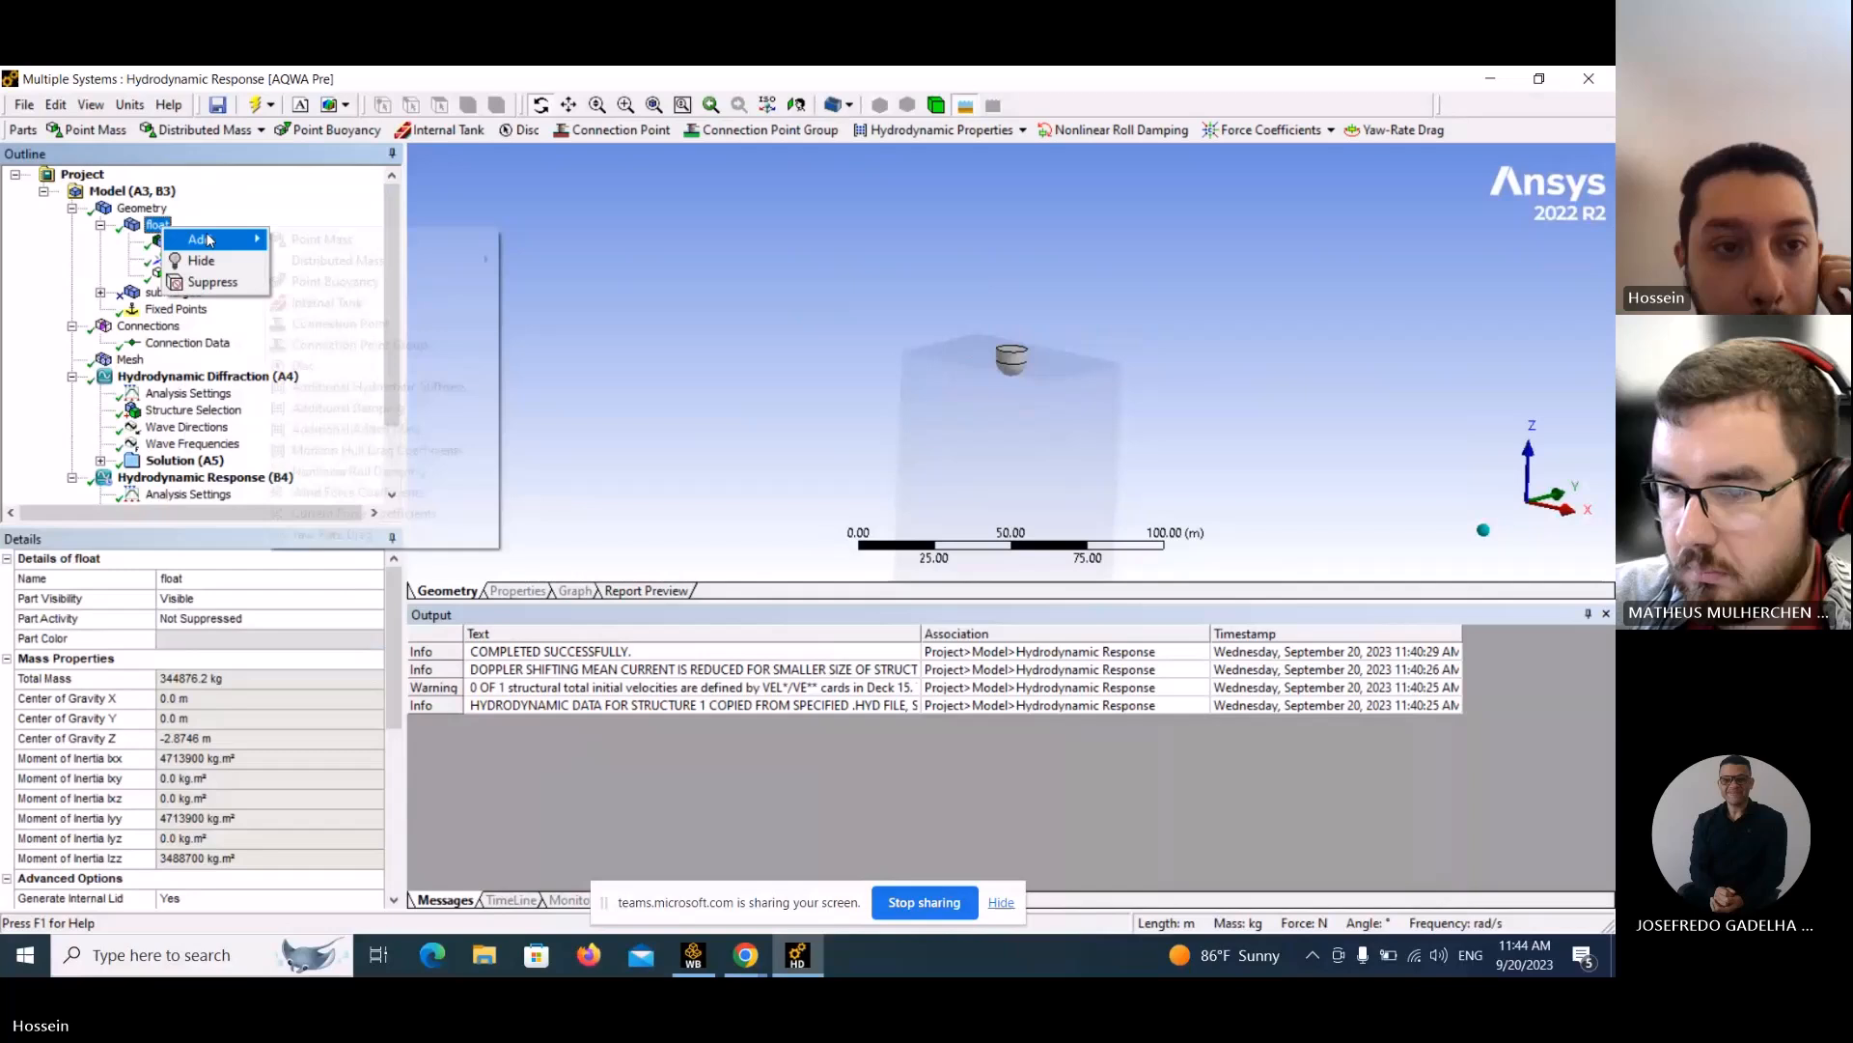
pyautogui.click(340, 324)
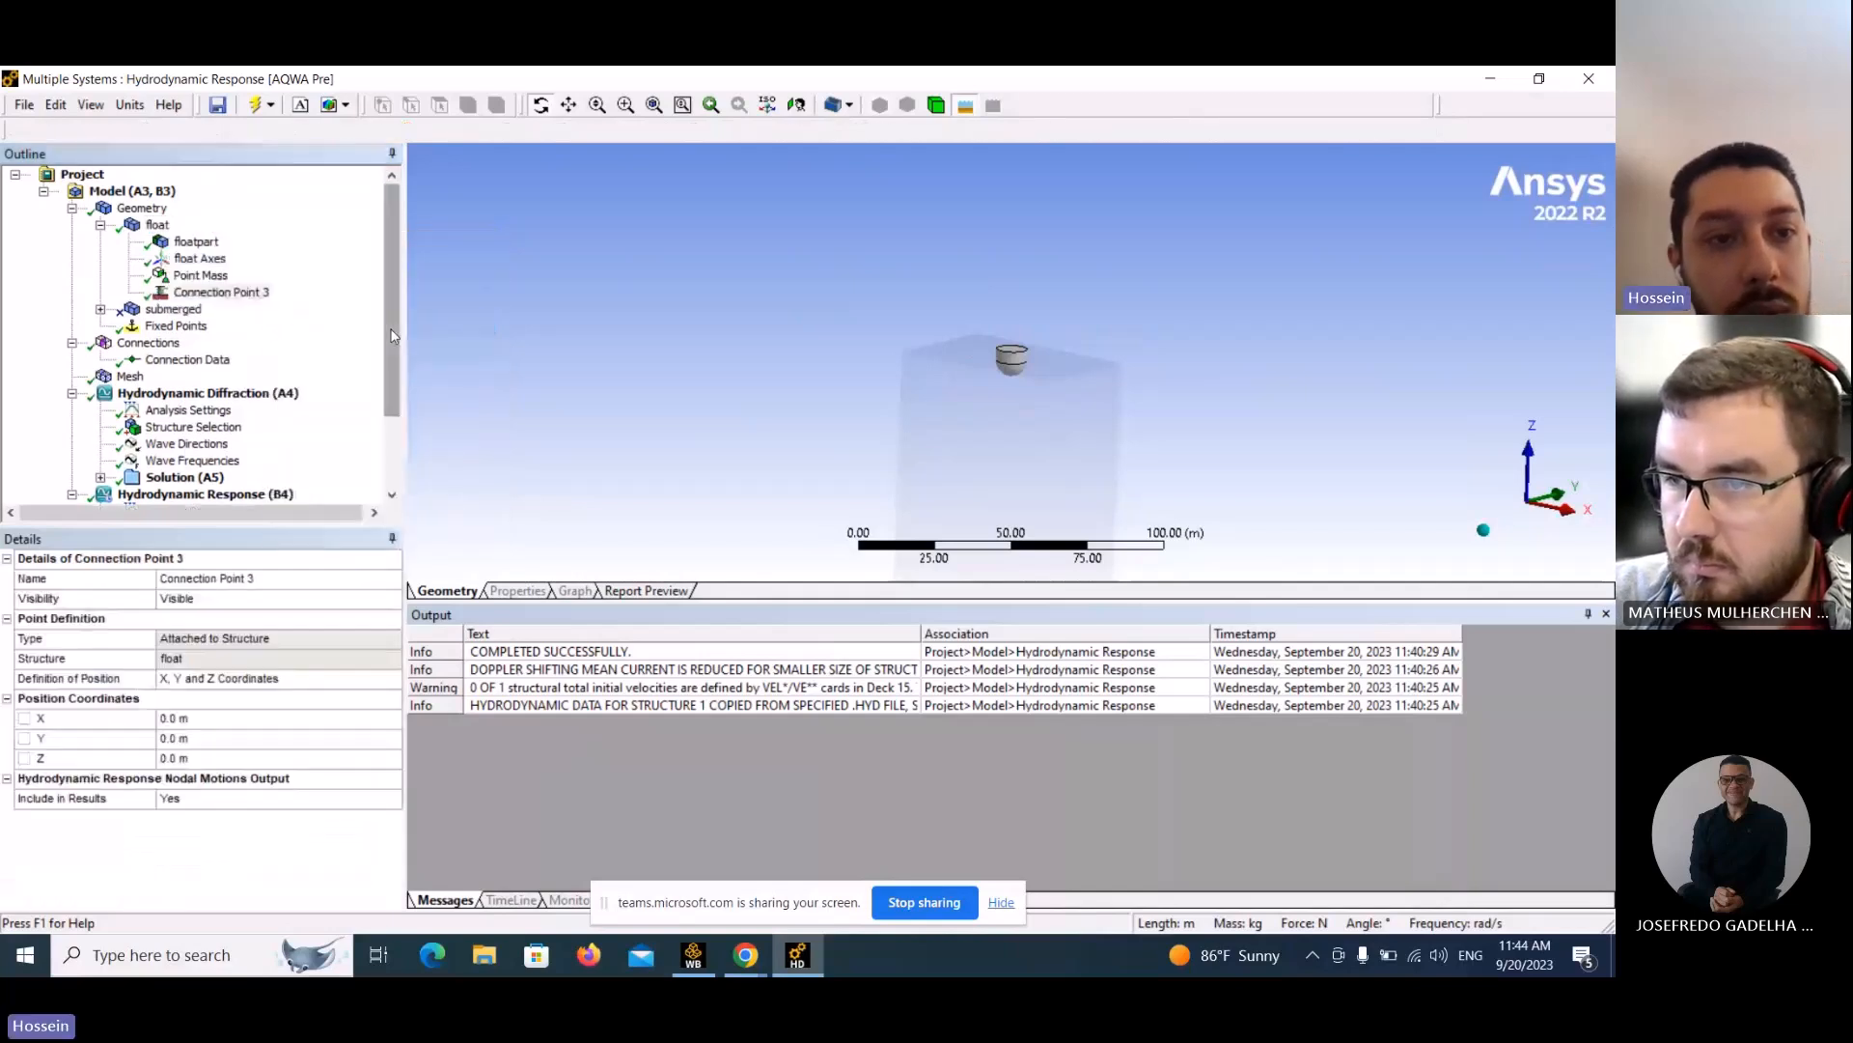
pyautogui.click(184, 759)
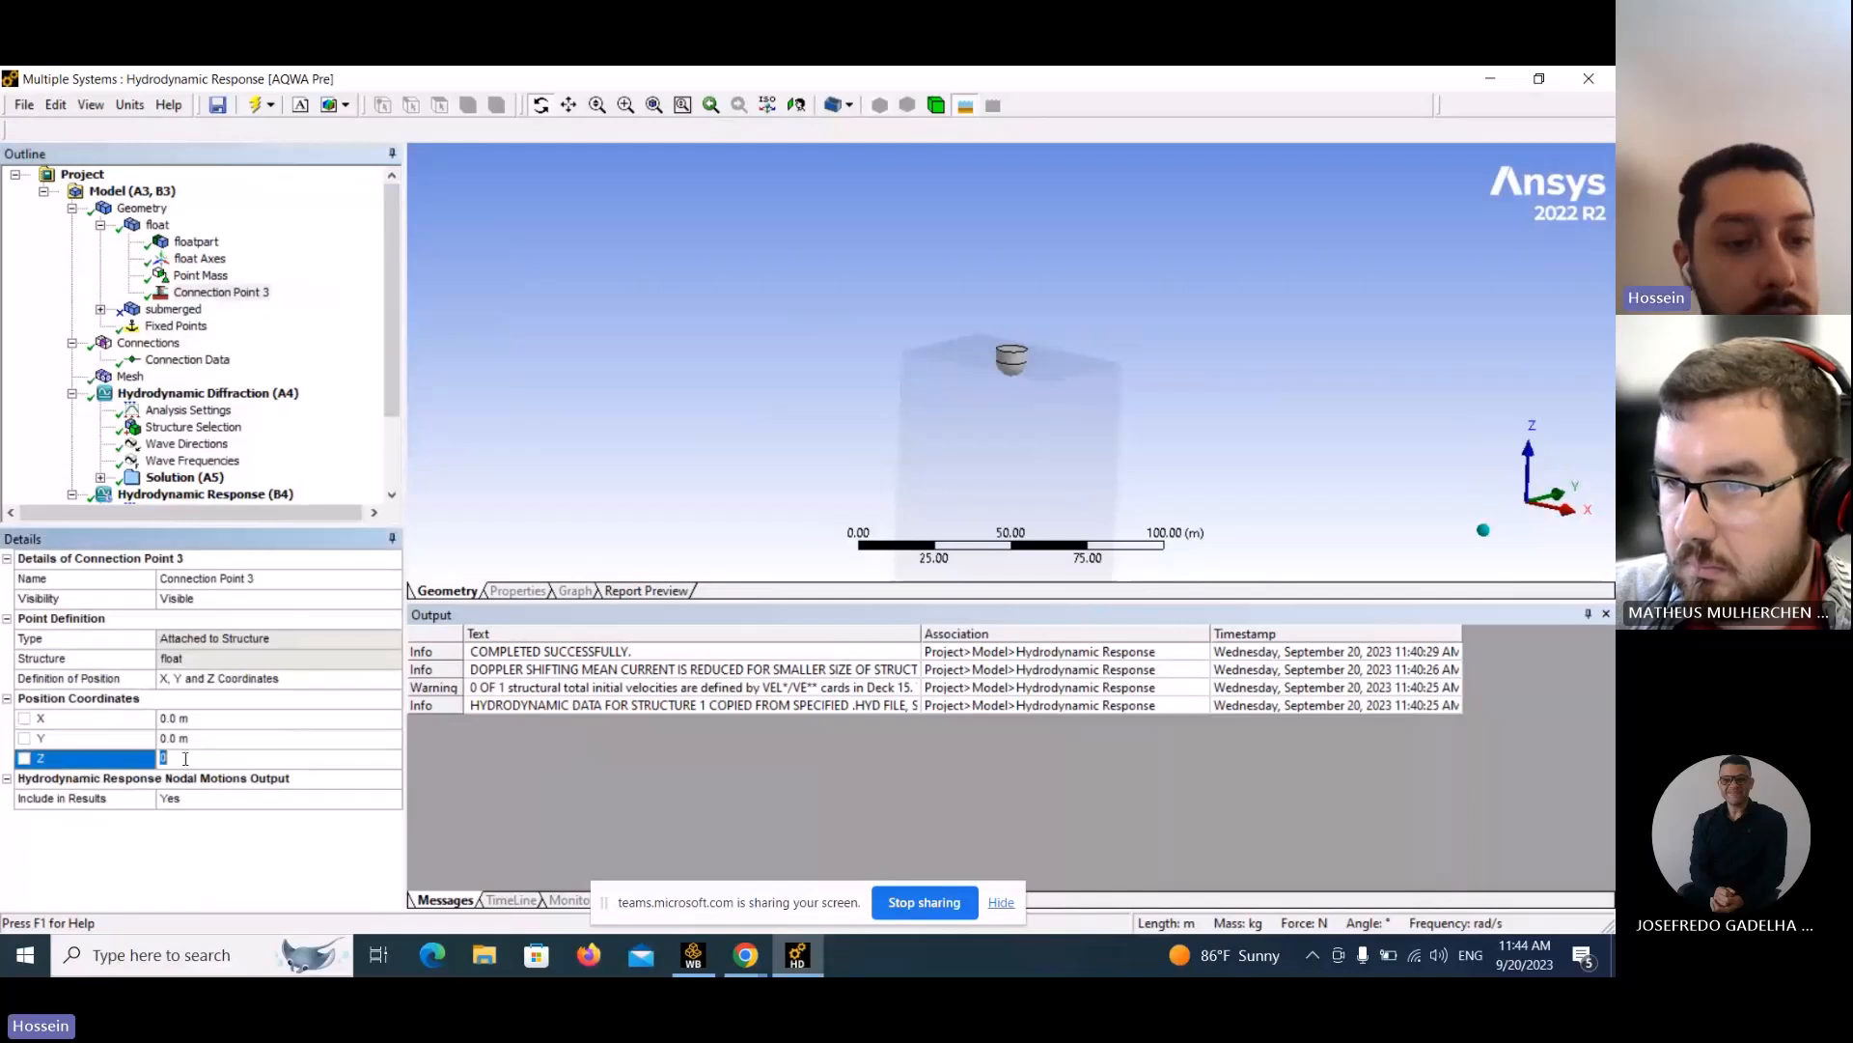
pyautogui.write('-6')
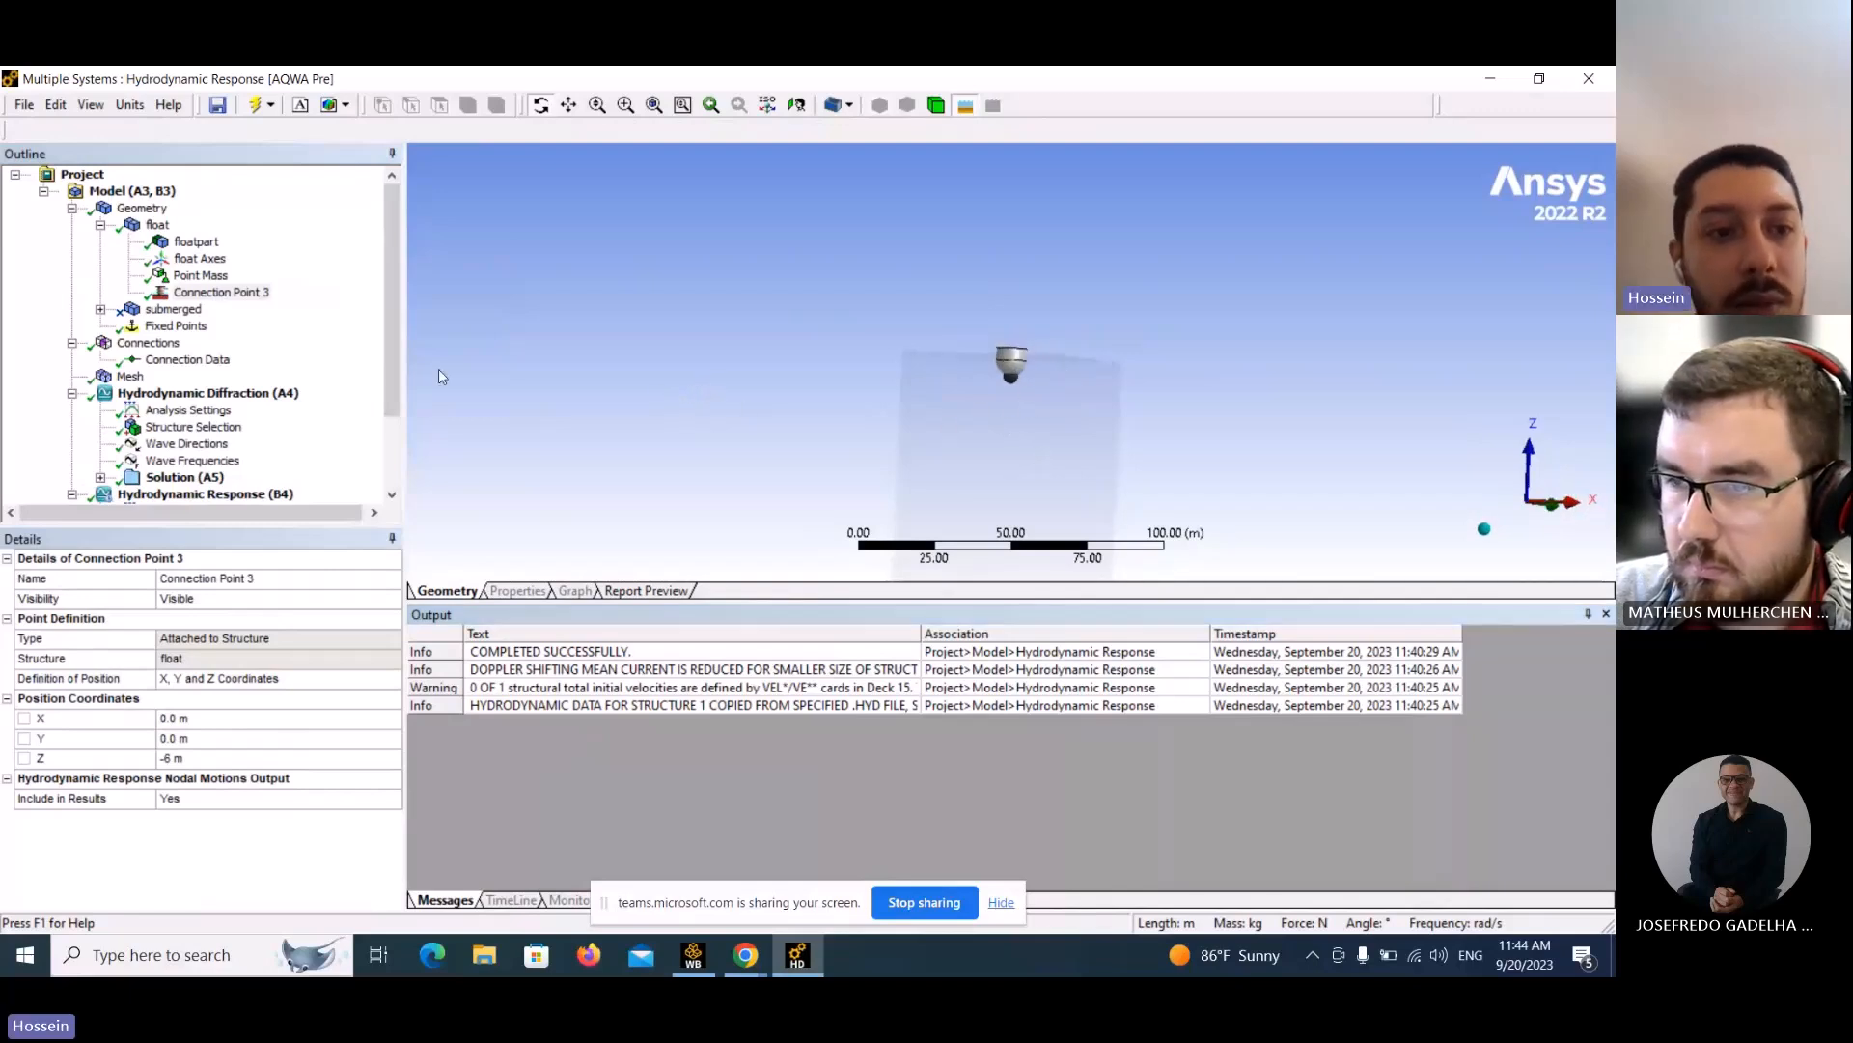
# Add a fixed point to the geometry, check the water depth, and set the point's Z coordinate to -100 m.
pyautogui.click(179, 329)
pyautogui.rightClick(180, 328)
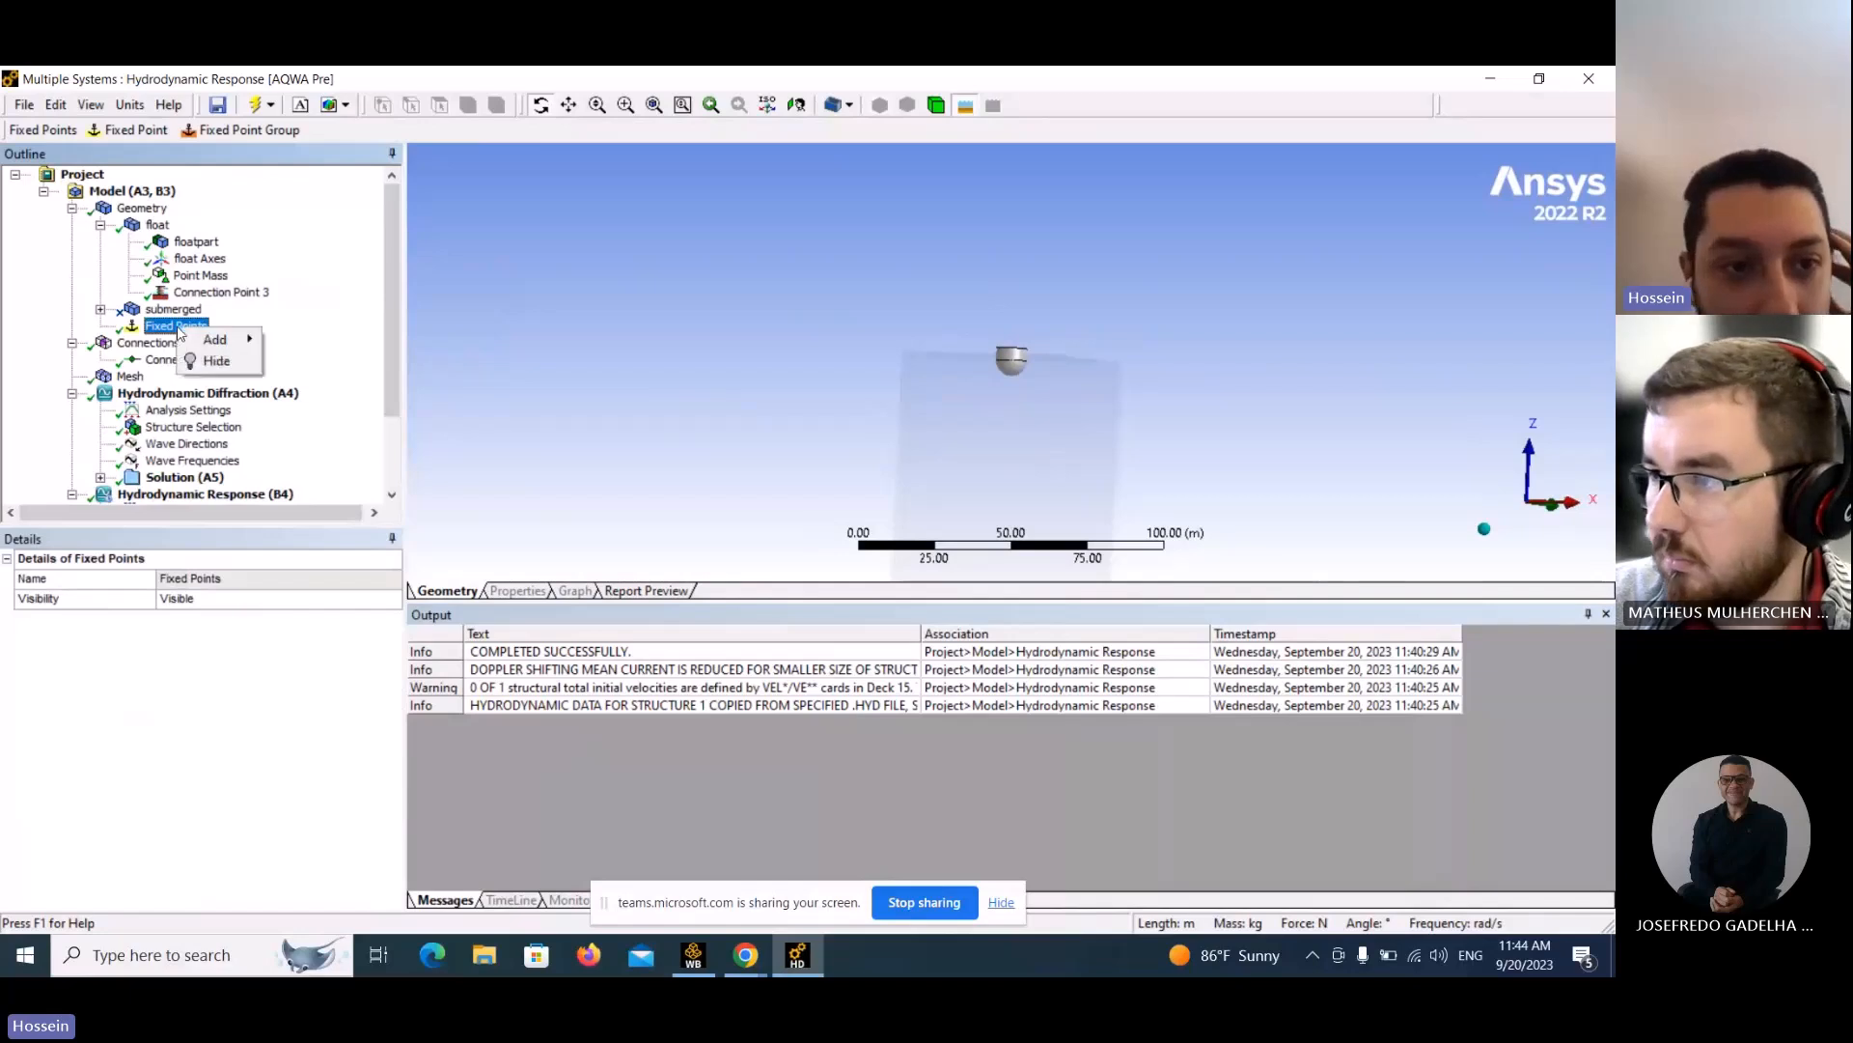
pyautogui.moveTo(232, 350)
pyautogui.click(310, 339)
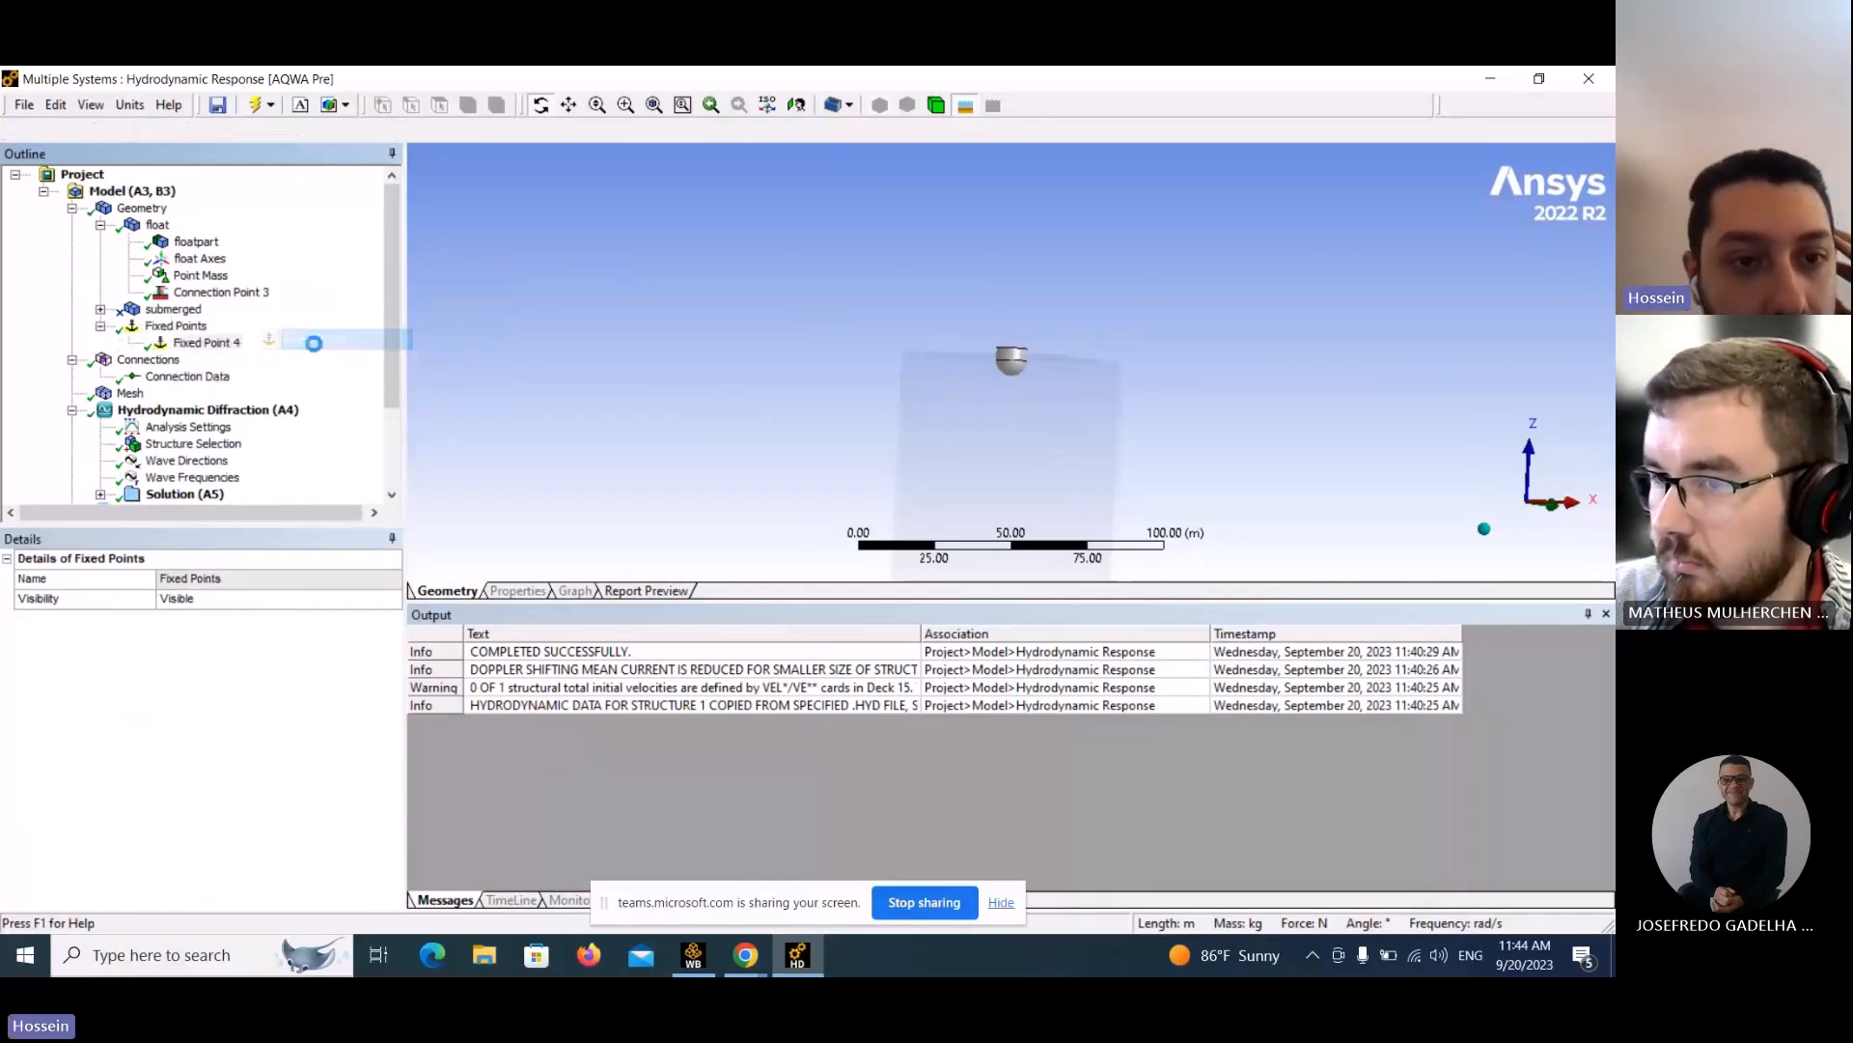
pyautogui.click(201, 739)
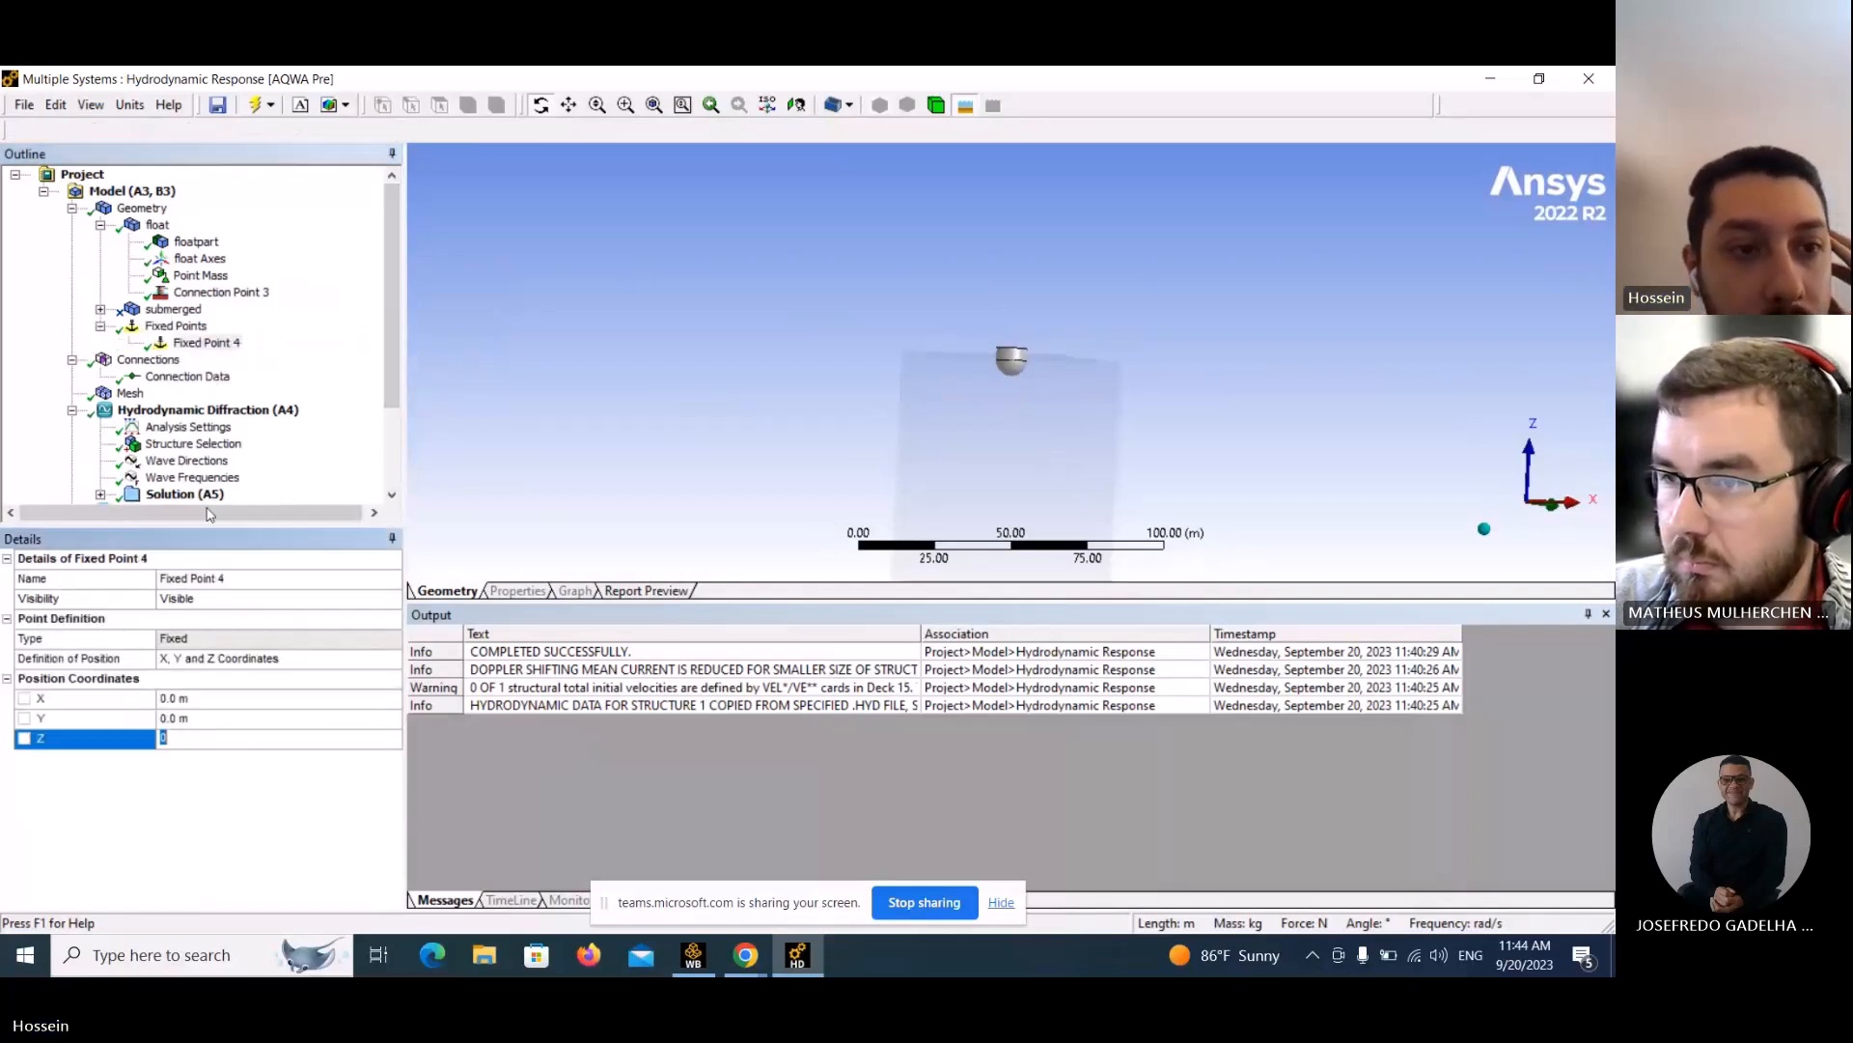
pyautogui.click(136, 208)
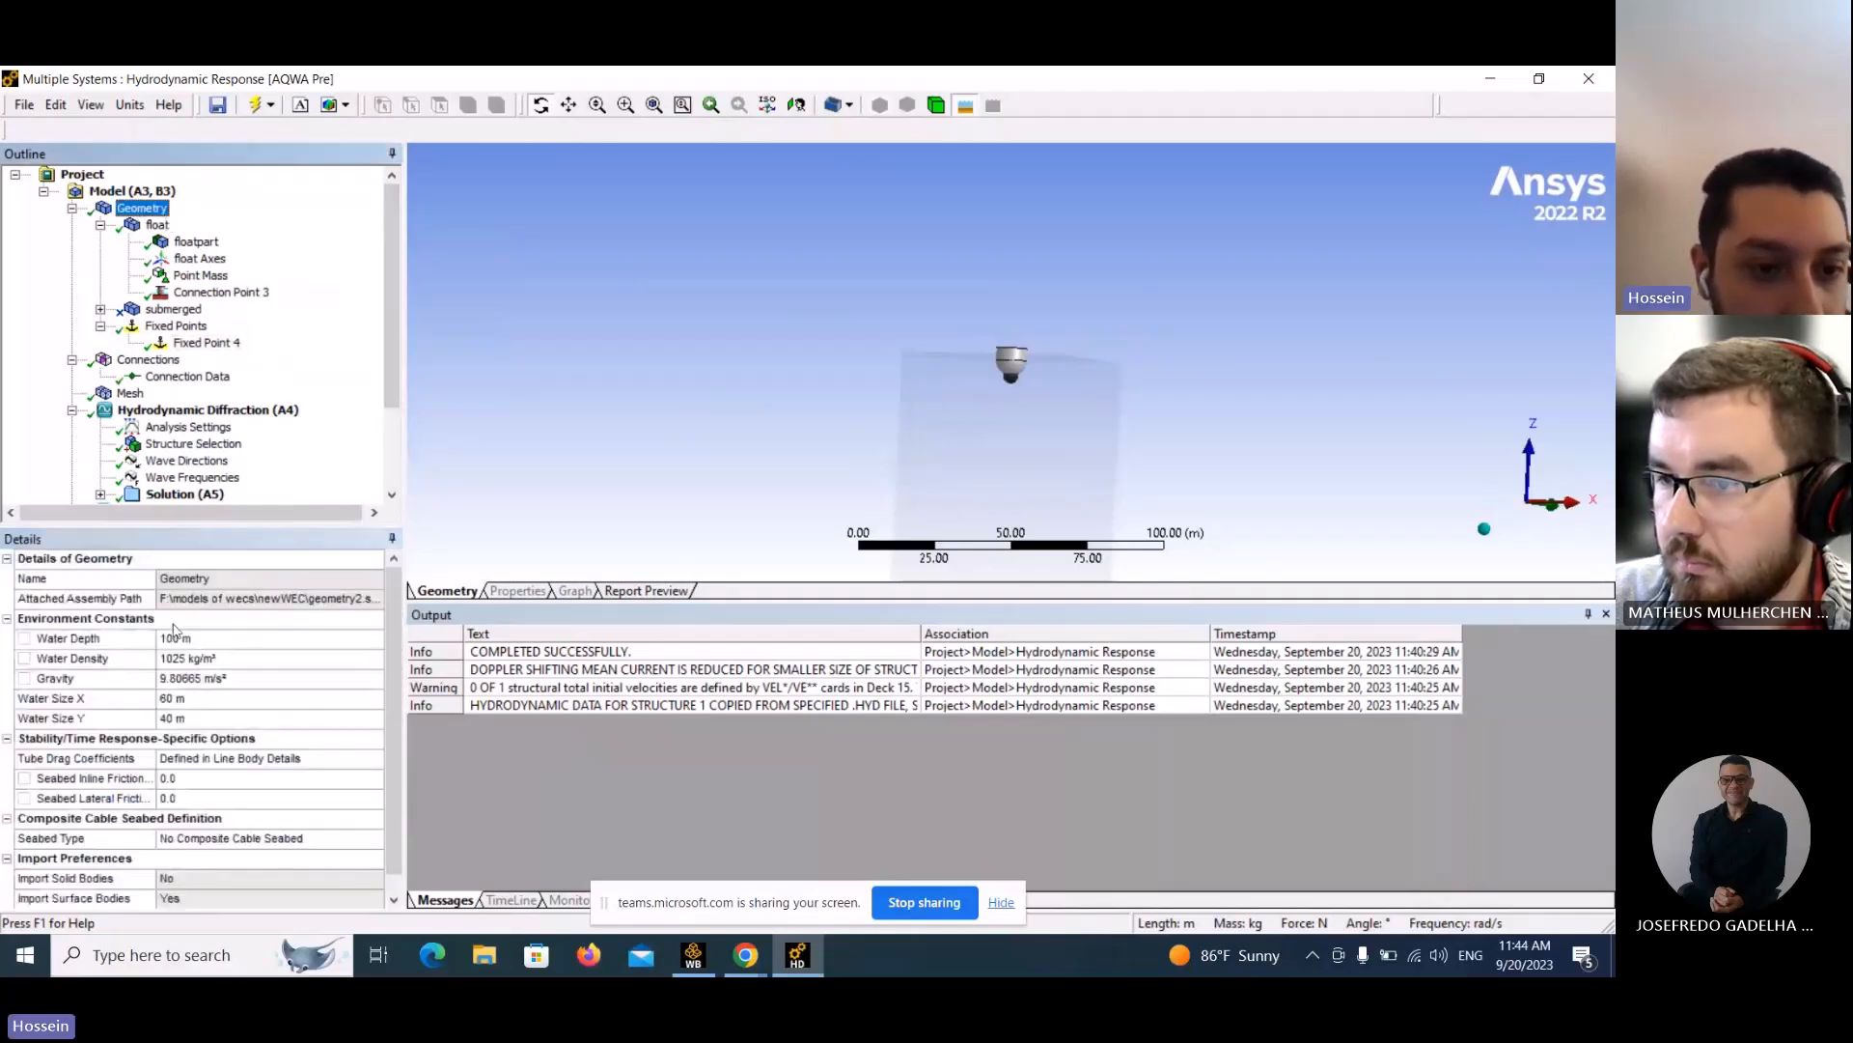
pyautogui.click(212, 342)
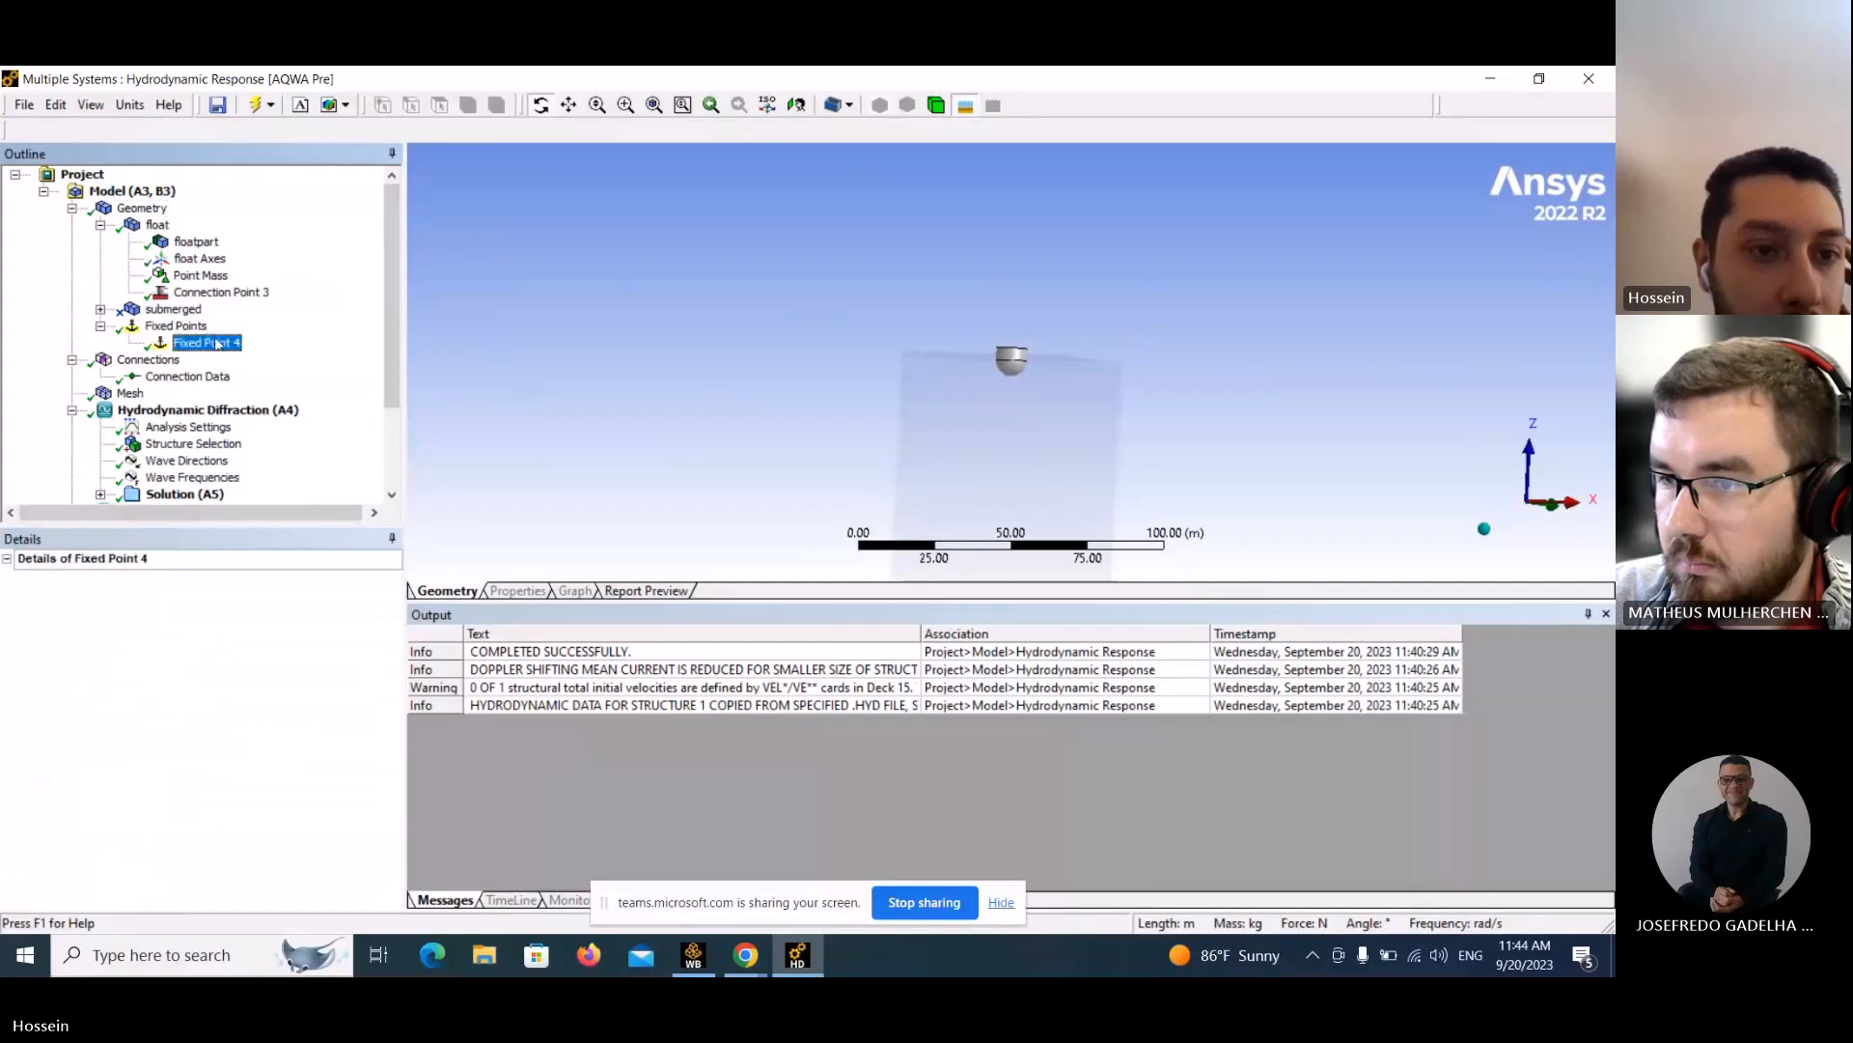
pyautogui.click(197, 740)
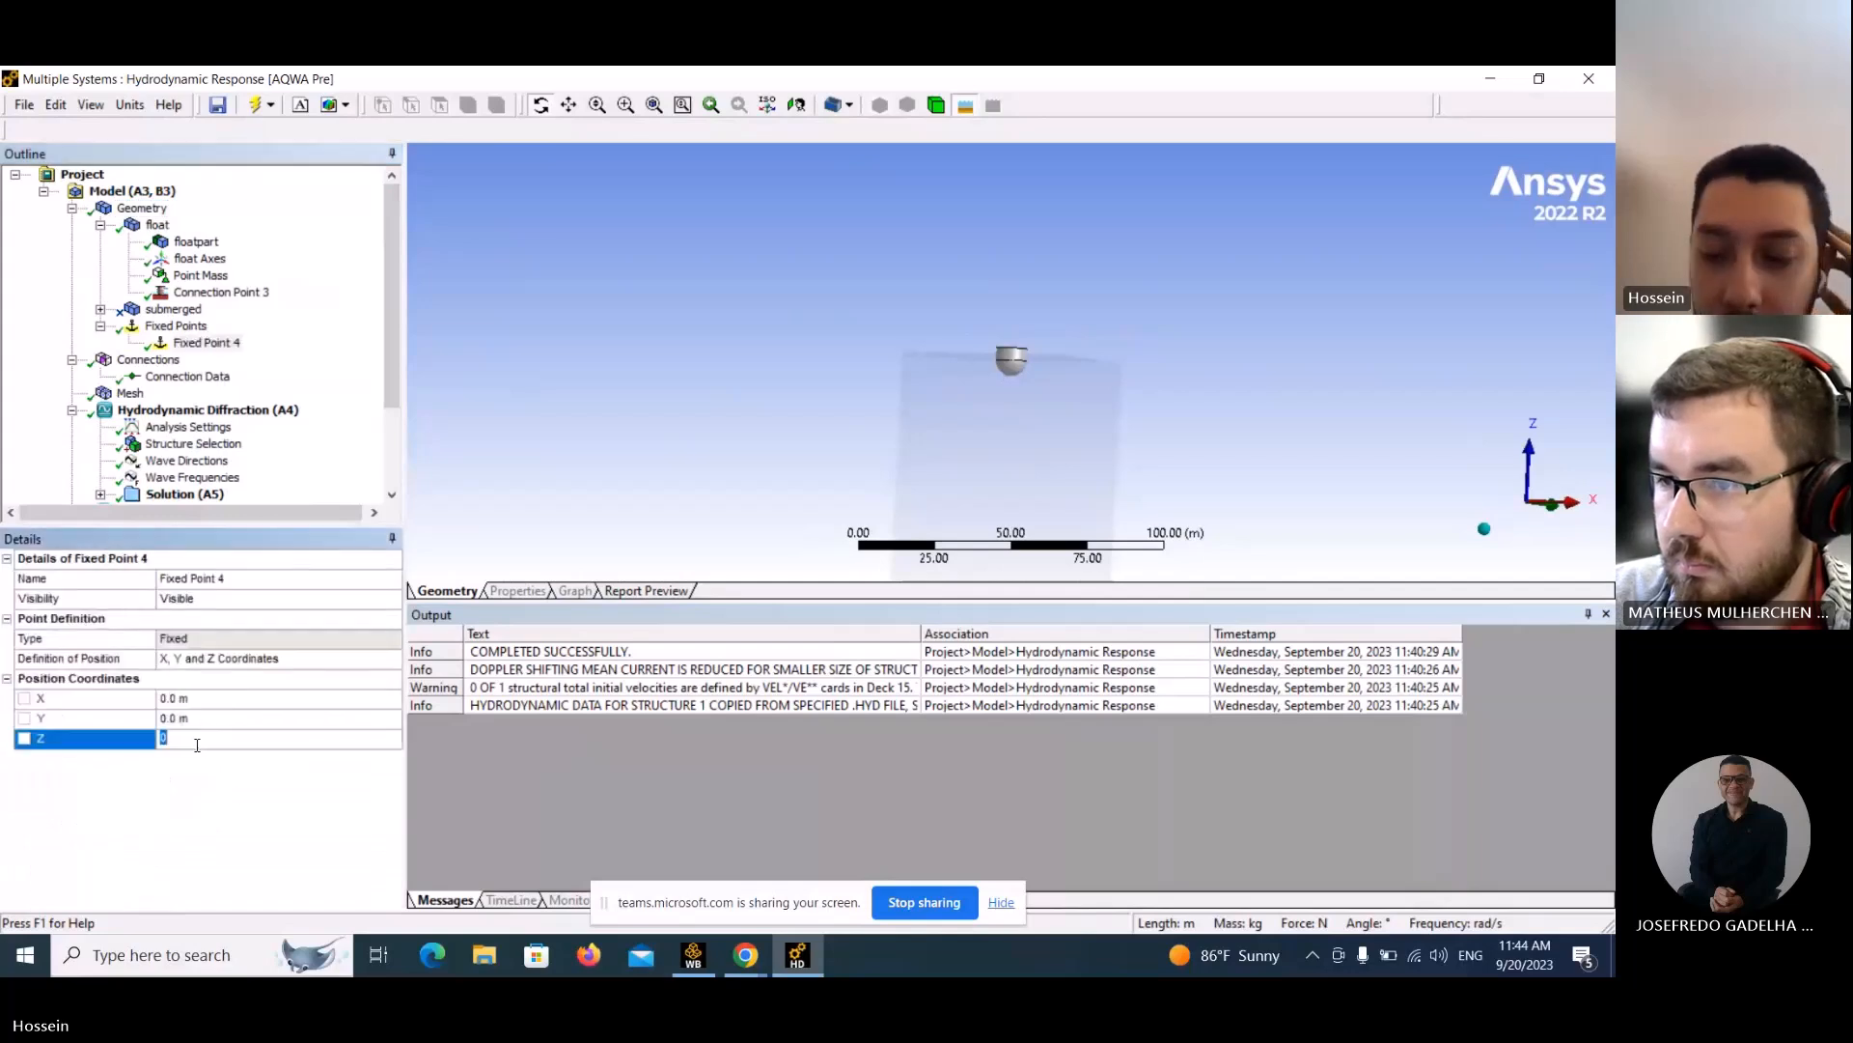
pyautogui.write('-100')
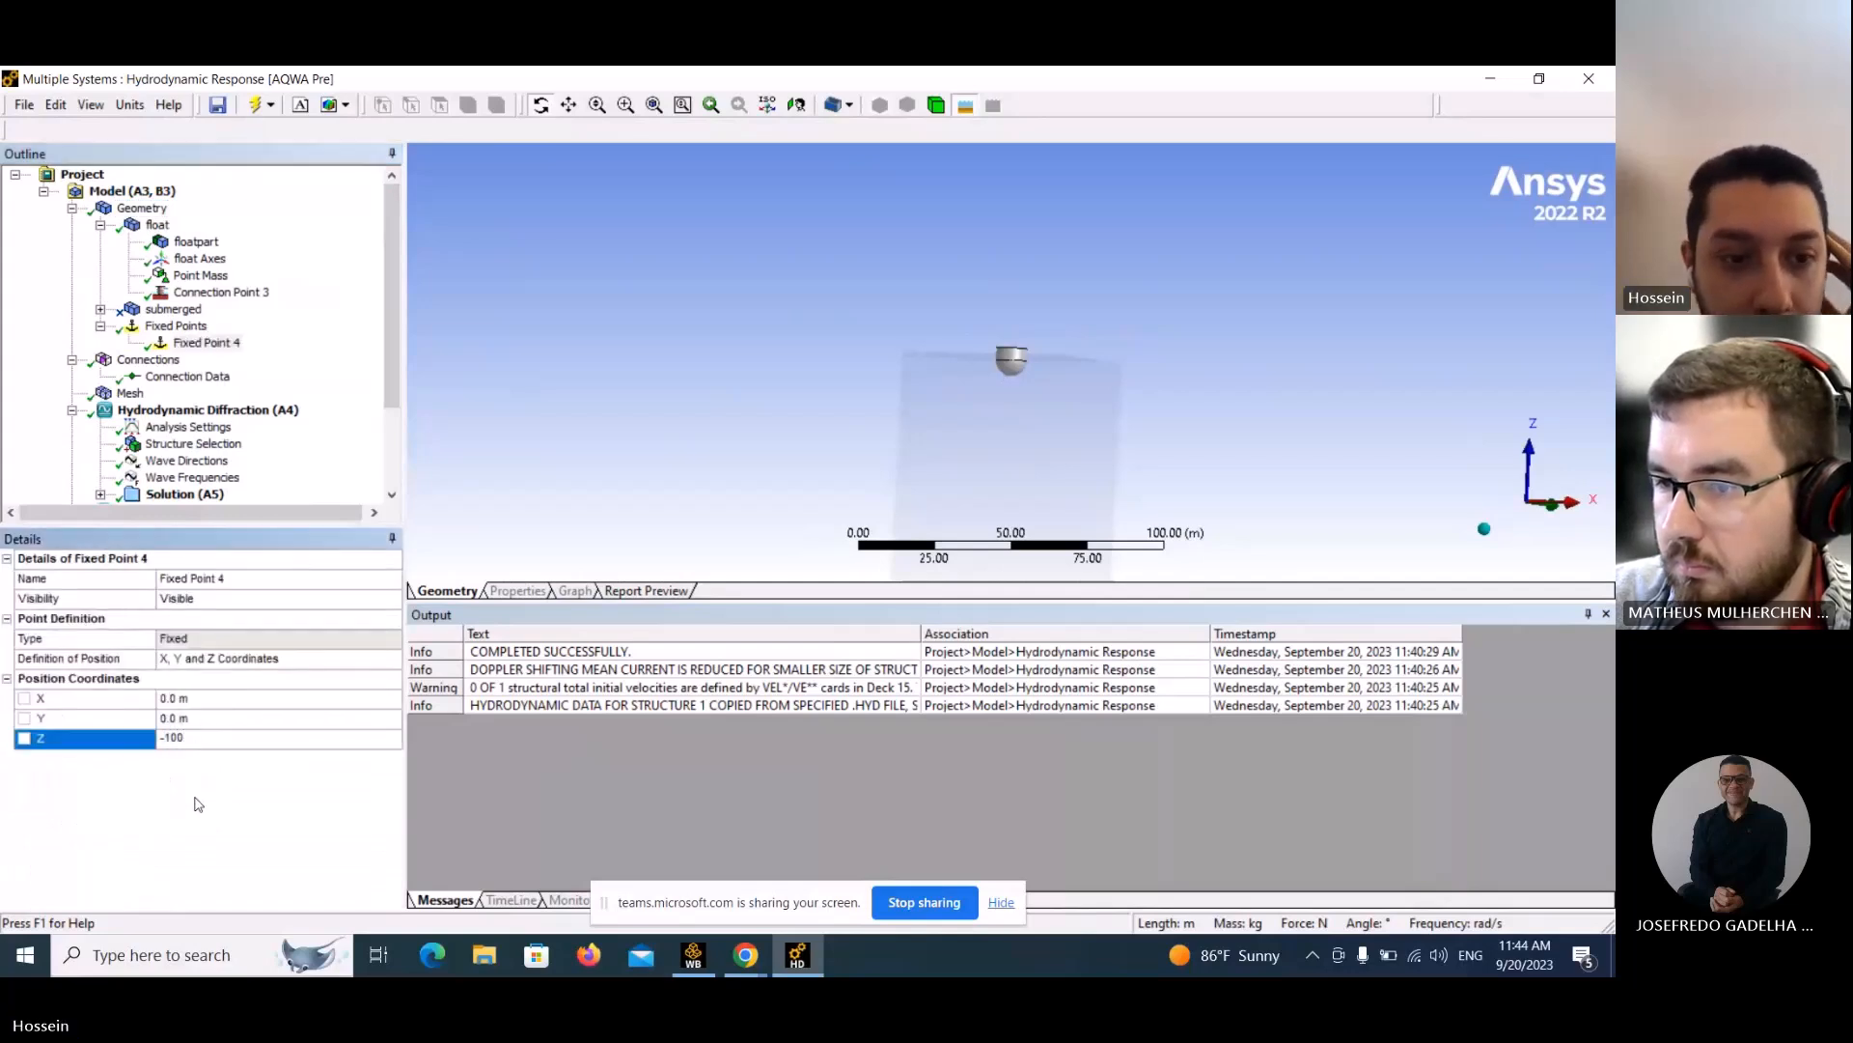
pyautogui.press('Return')
pyautogui.moveTo(737, 381); pyautogui.dragTo(733, 434)
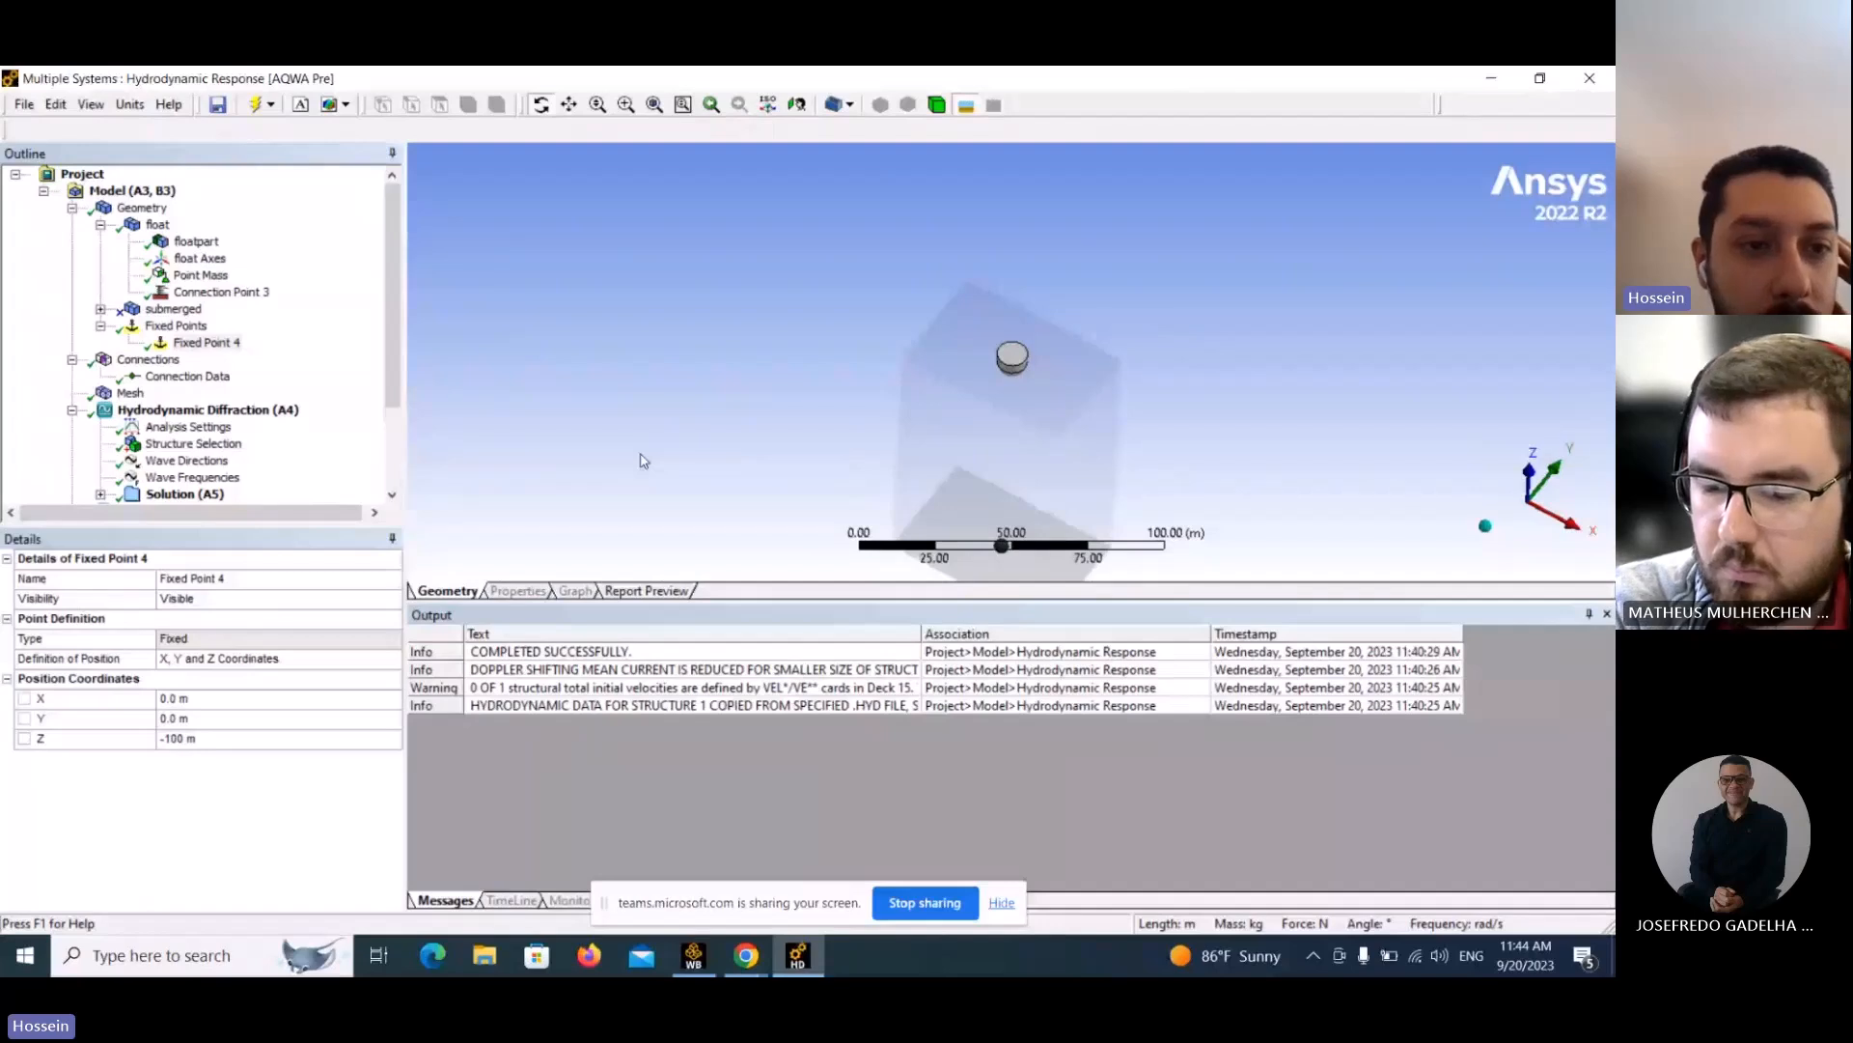
# Add a cable with Fixed Point to Structure connectivity, starting at Fixed Point 4 and ending at the float's Connection Point 3.
pyautogui.click(167, 362)
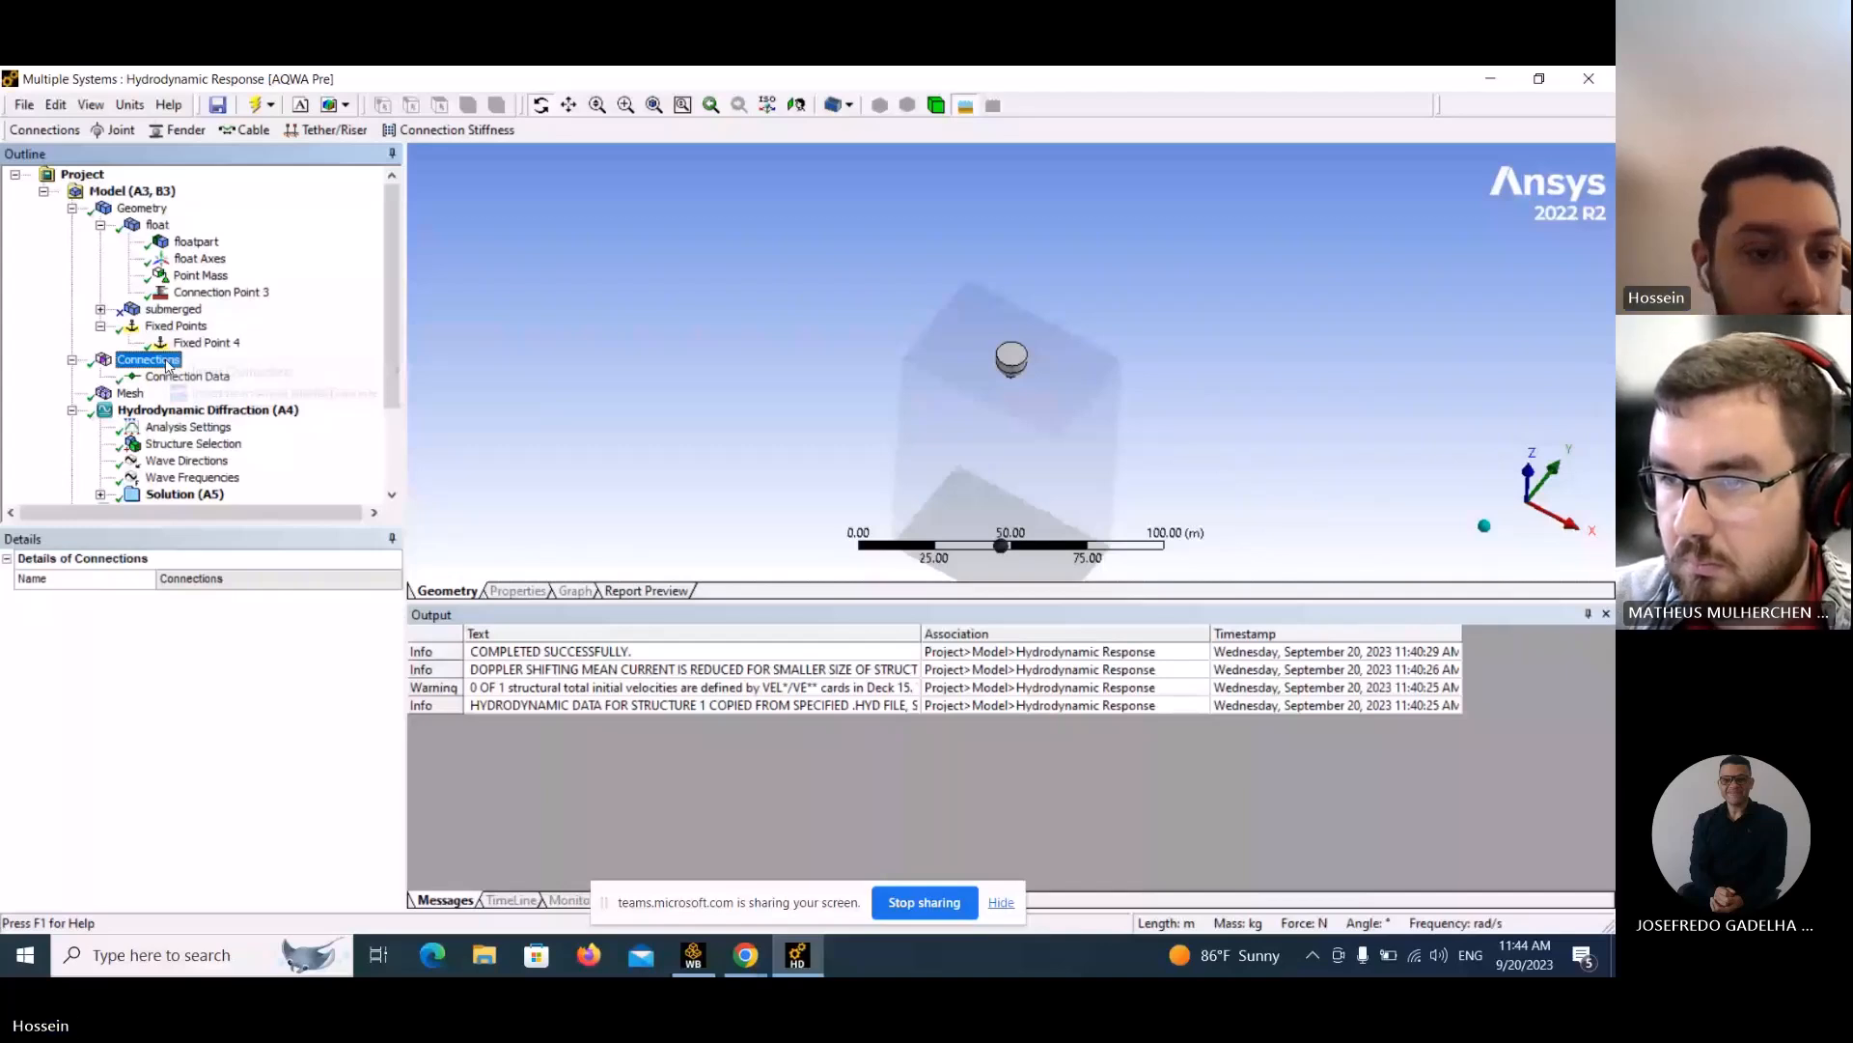
pyautogui.click(499, 412)
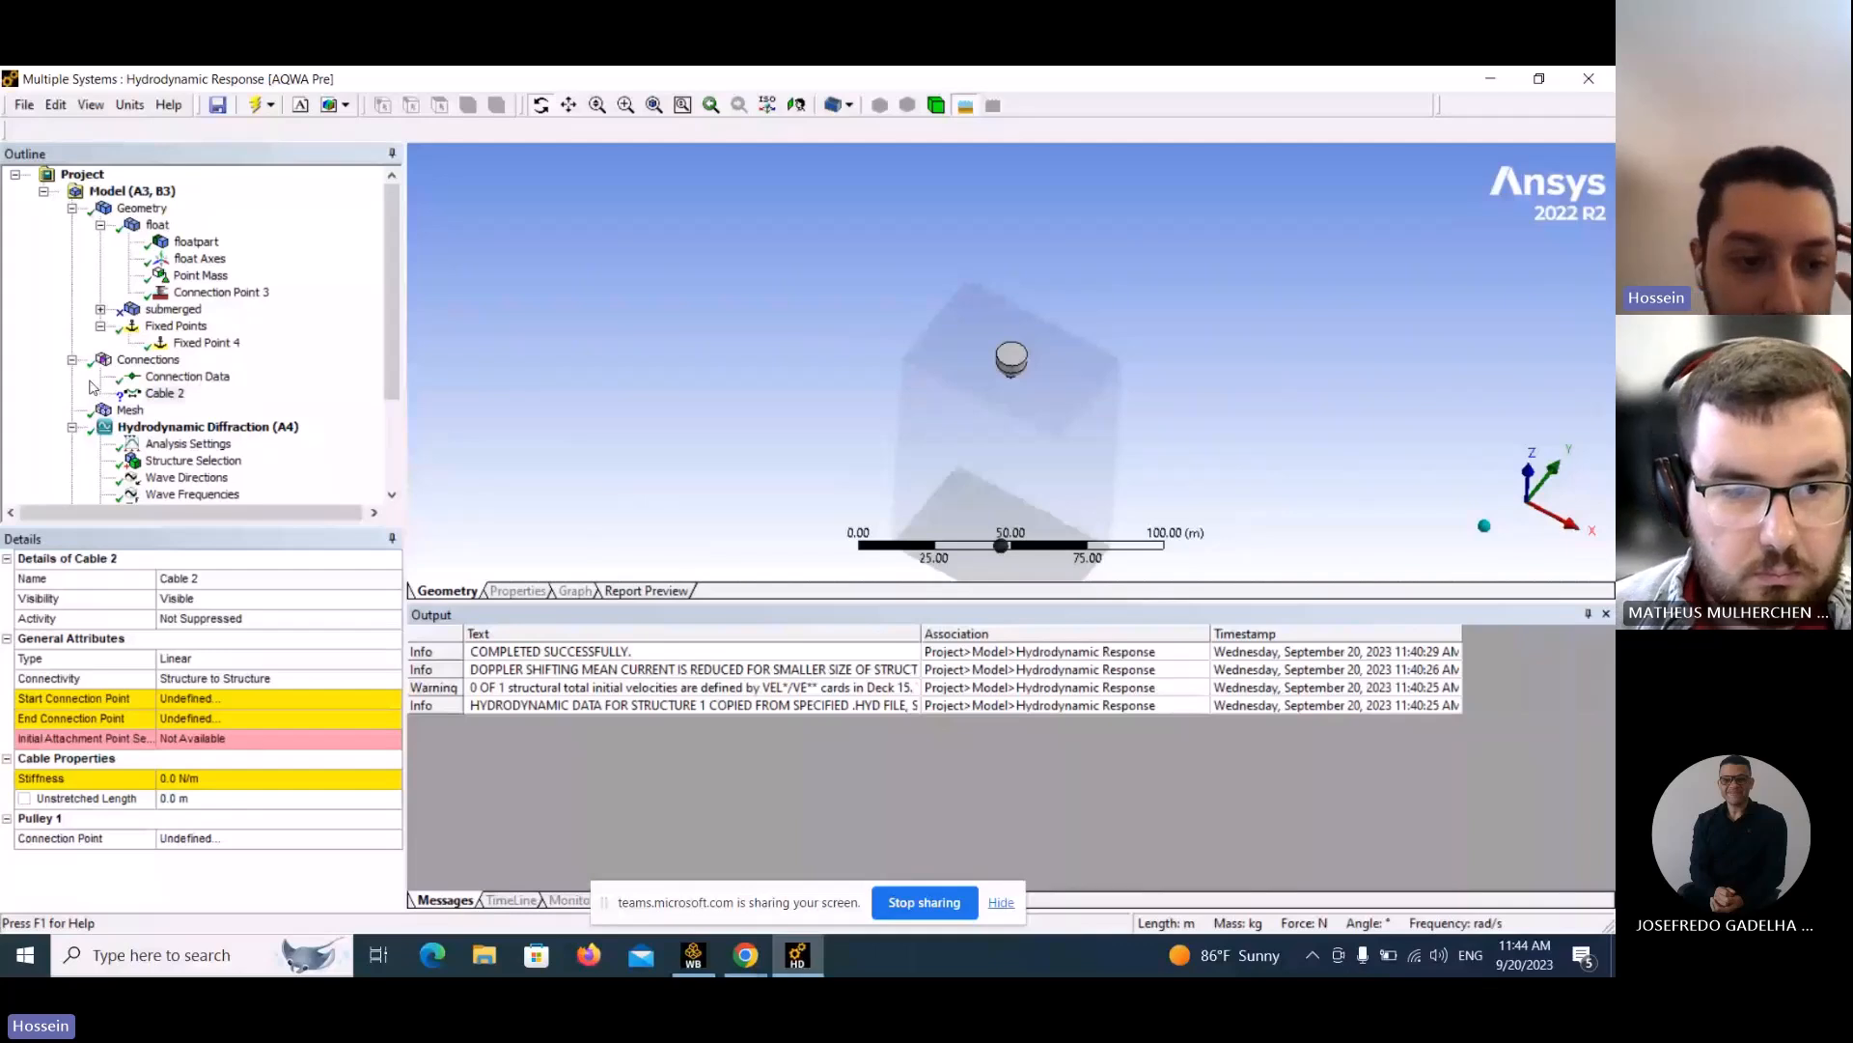
pyautogui.click(137, 718)
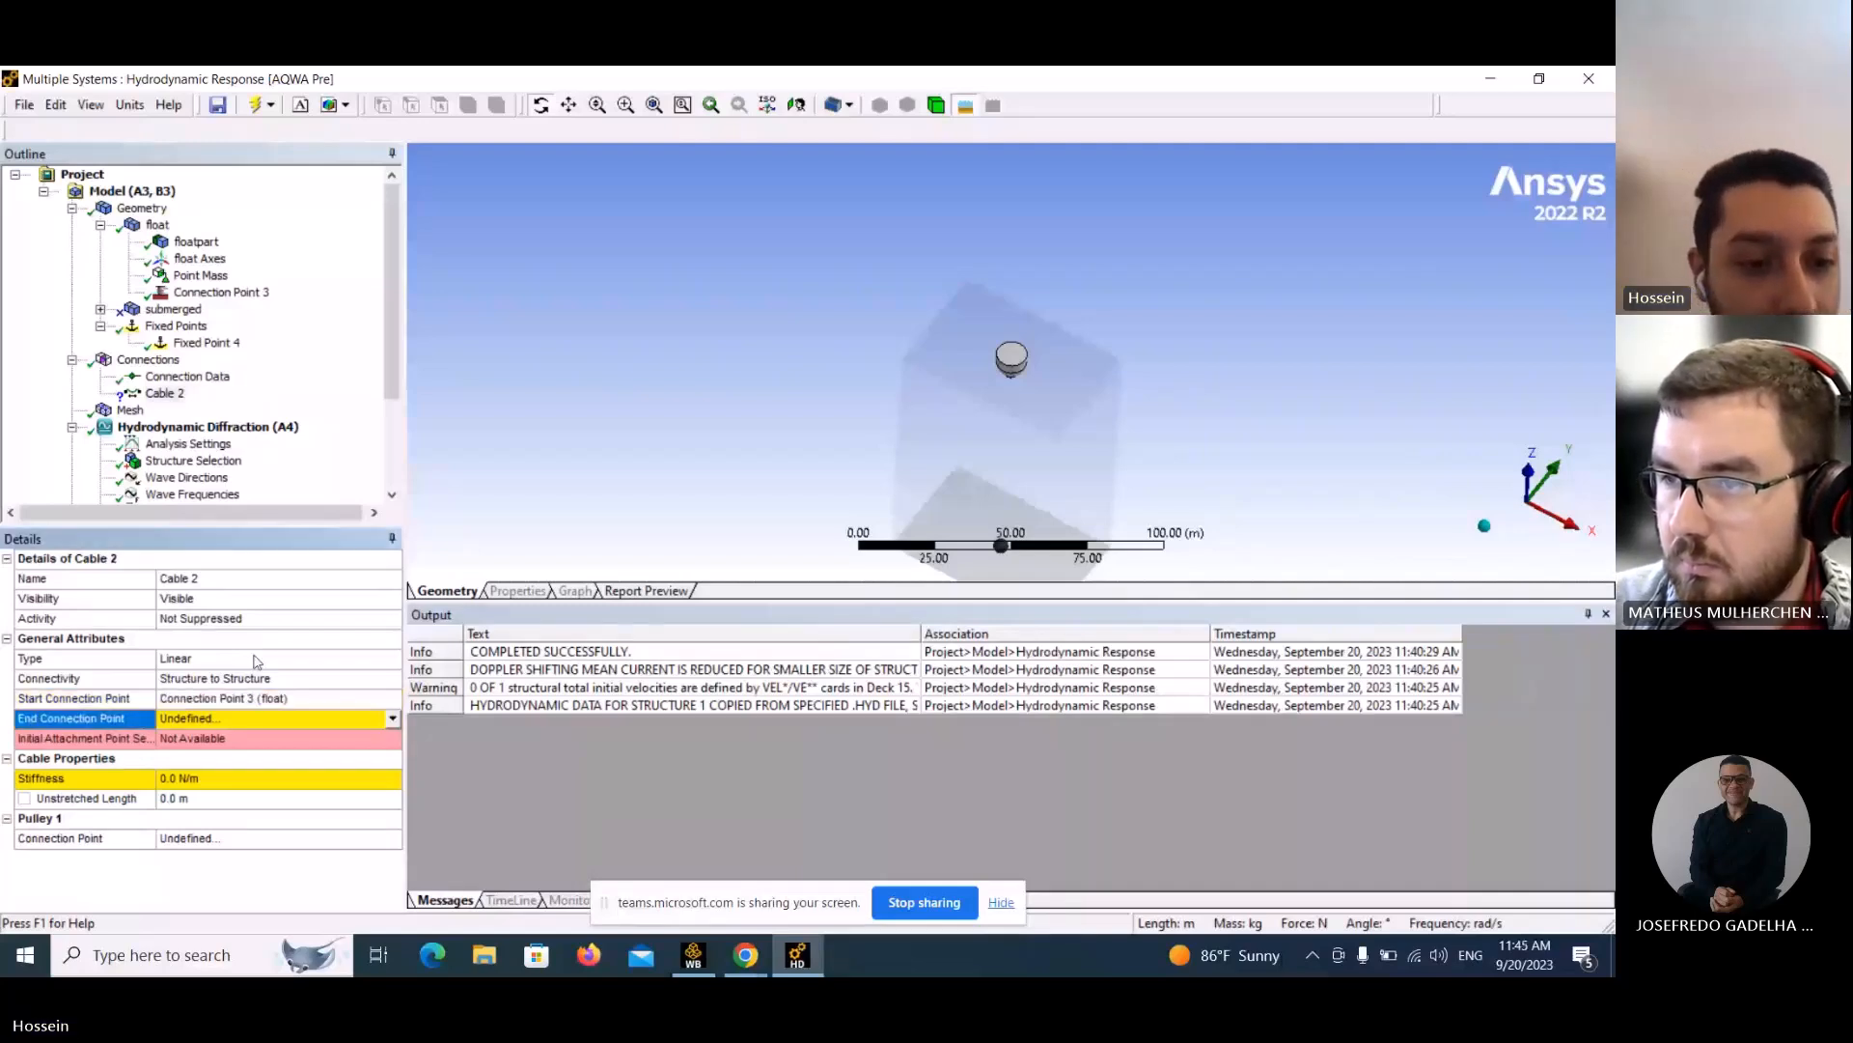
pyautogui.click(134, 678)
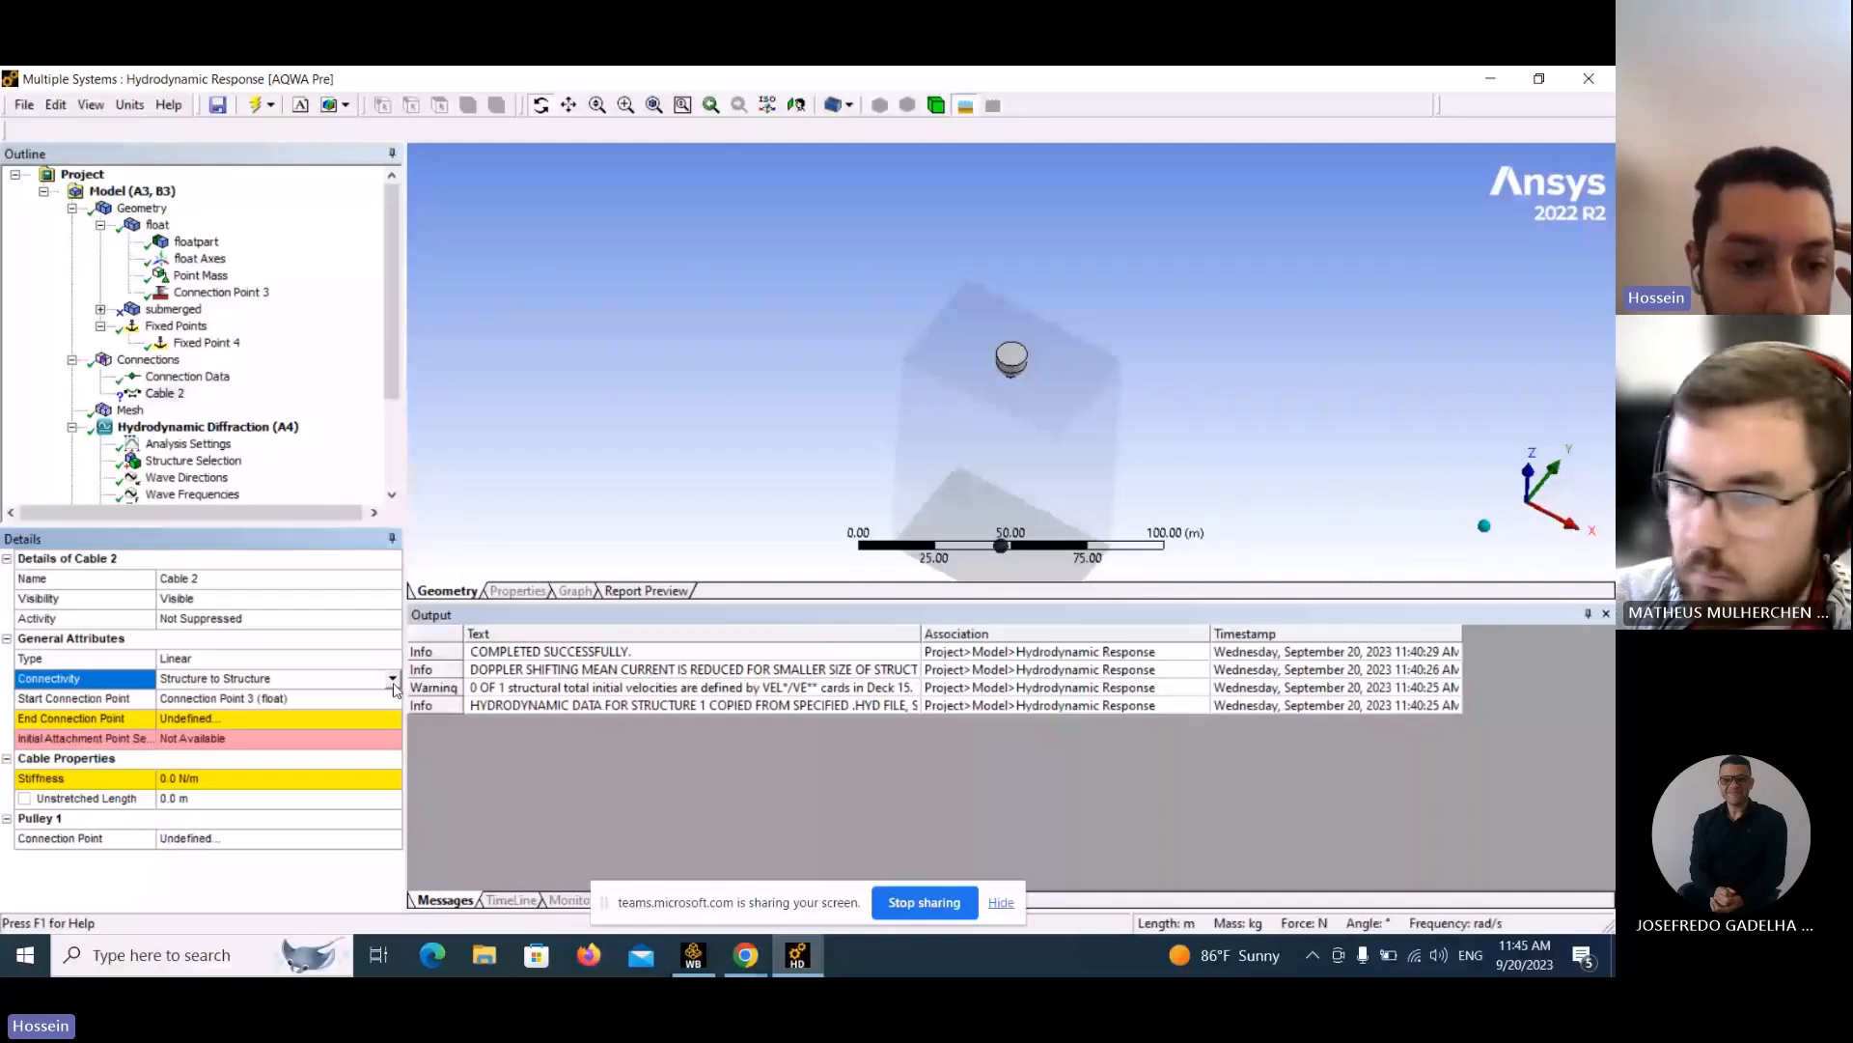
pyautogui.click(393, 681)
pyautogui.click(351, 697)
pyautogui.click(352, 719)
pyautogui.click(392, 719)
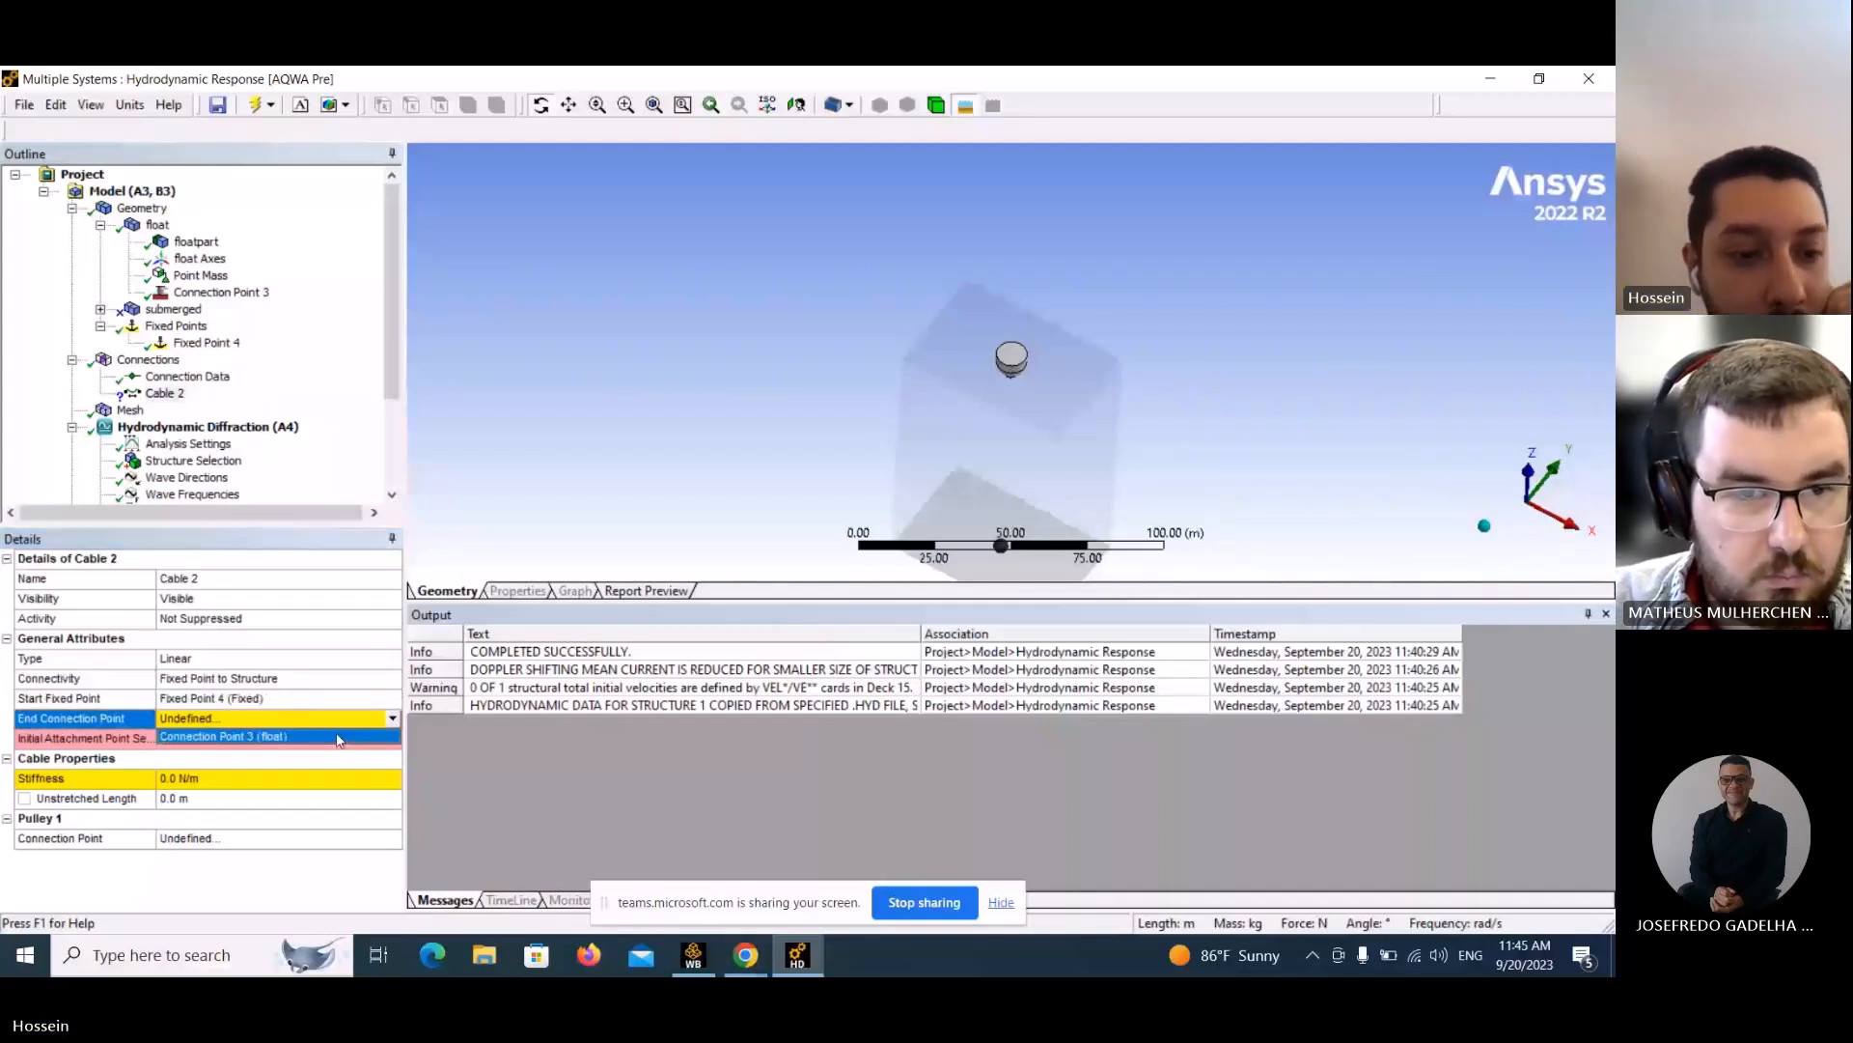
pyautogui.click(339, 736)
# Set the cable's stiffness to 5000 N/m and check the available cable types, keeping Linear.
pyautogui.click(212, 778)
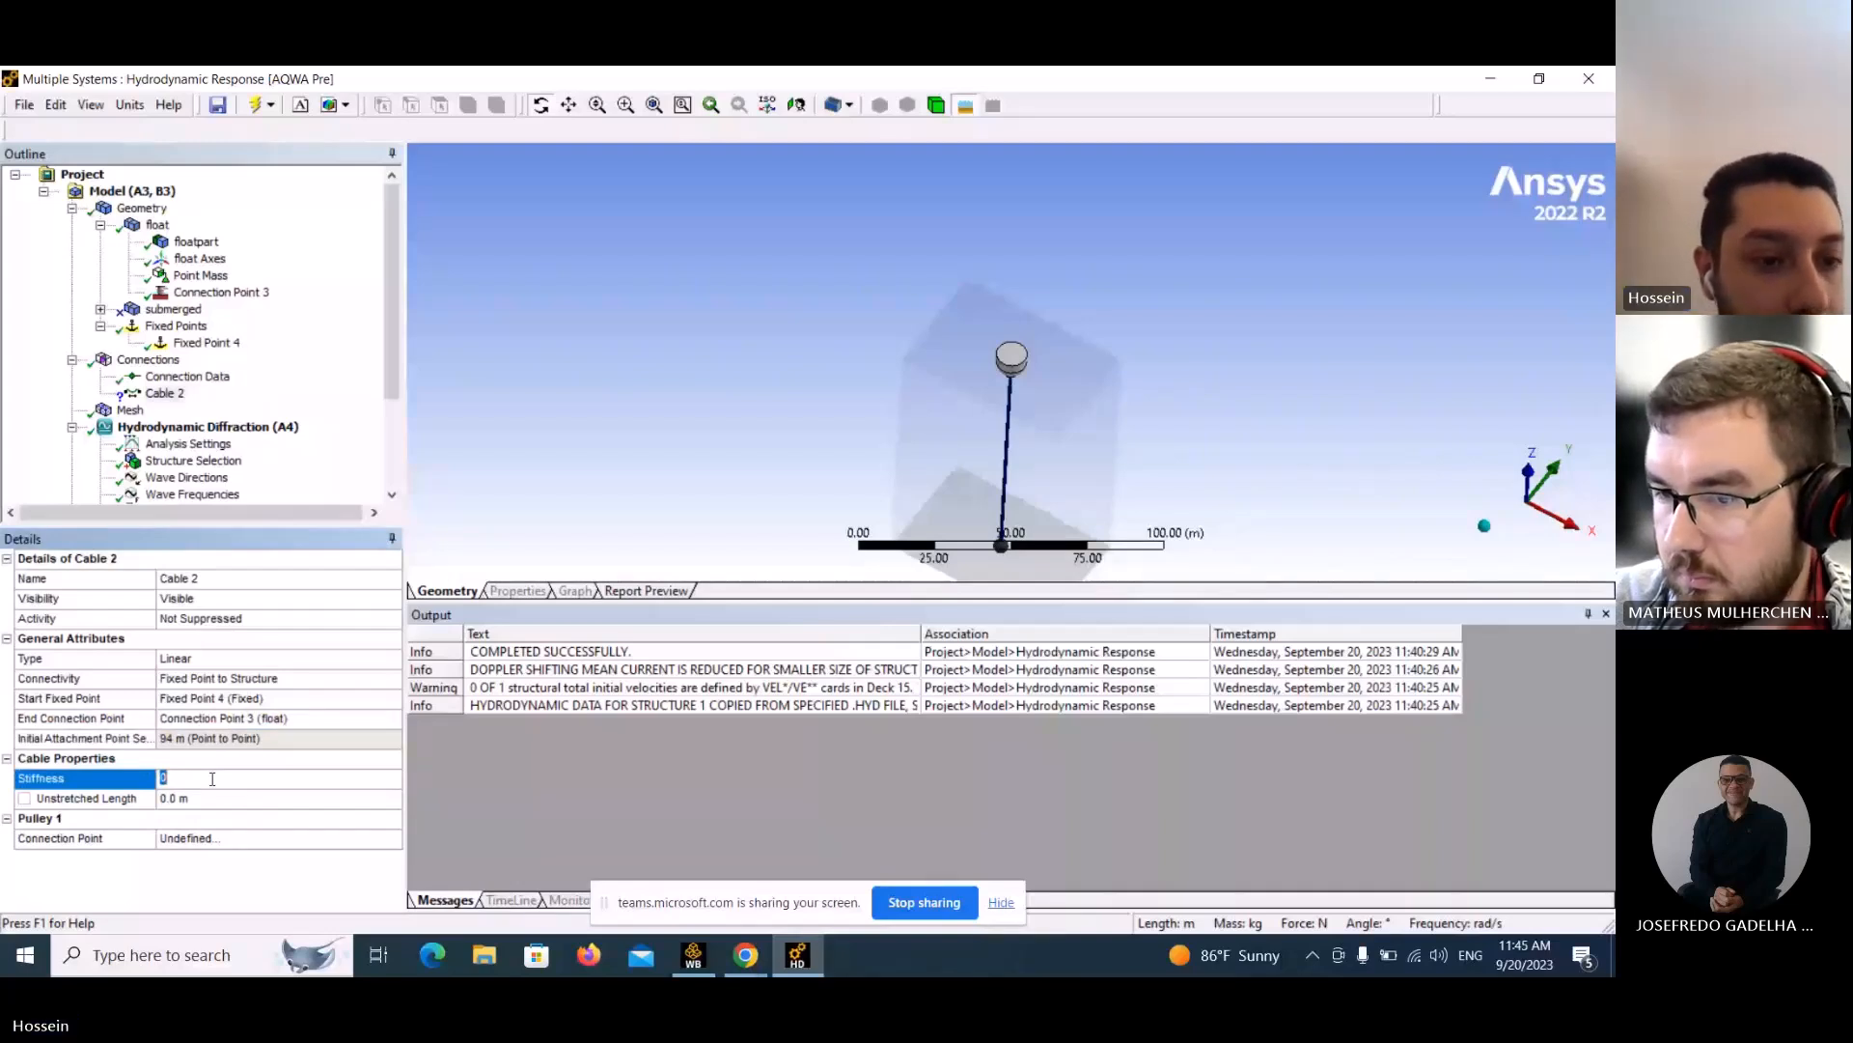
pyautogui.write('5000')
pyautogui.click(521, 797)
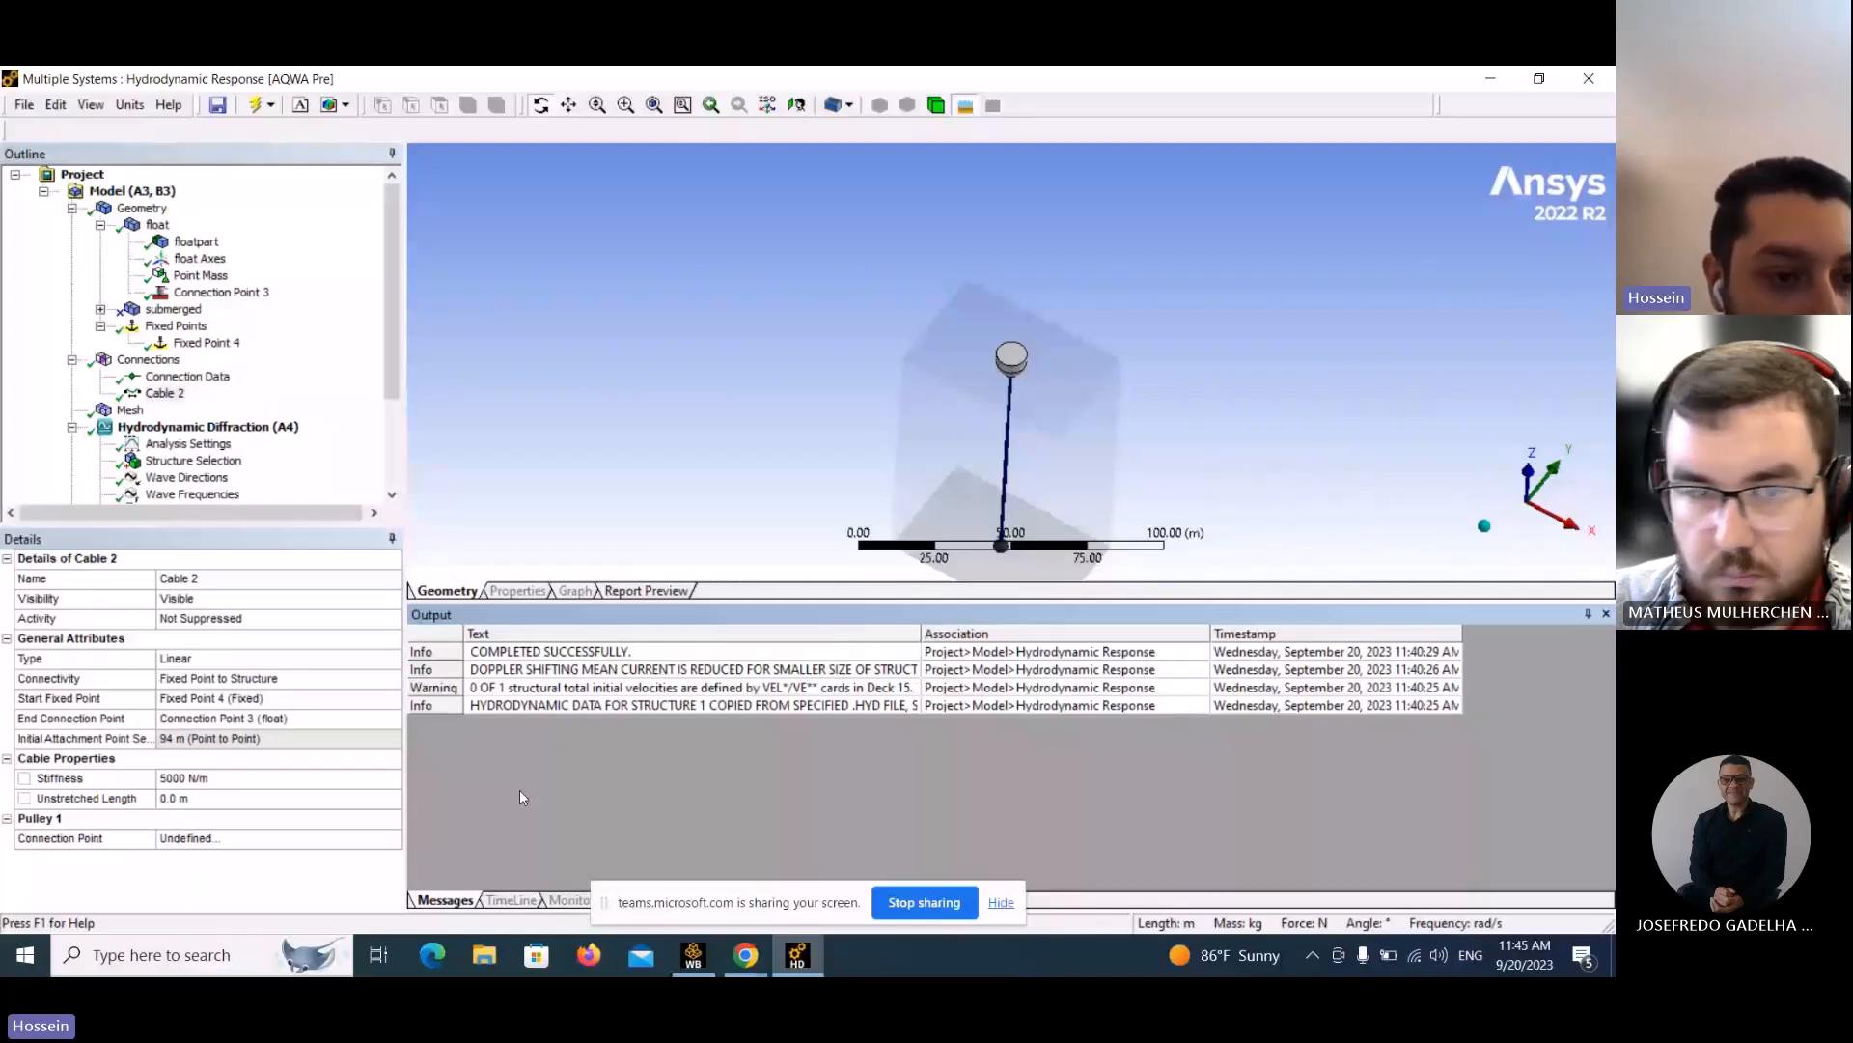
pyautogui.scroll(-3, 899, 370)
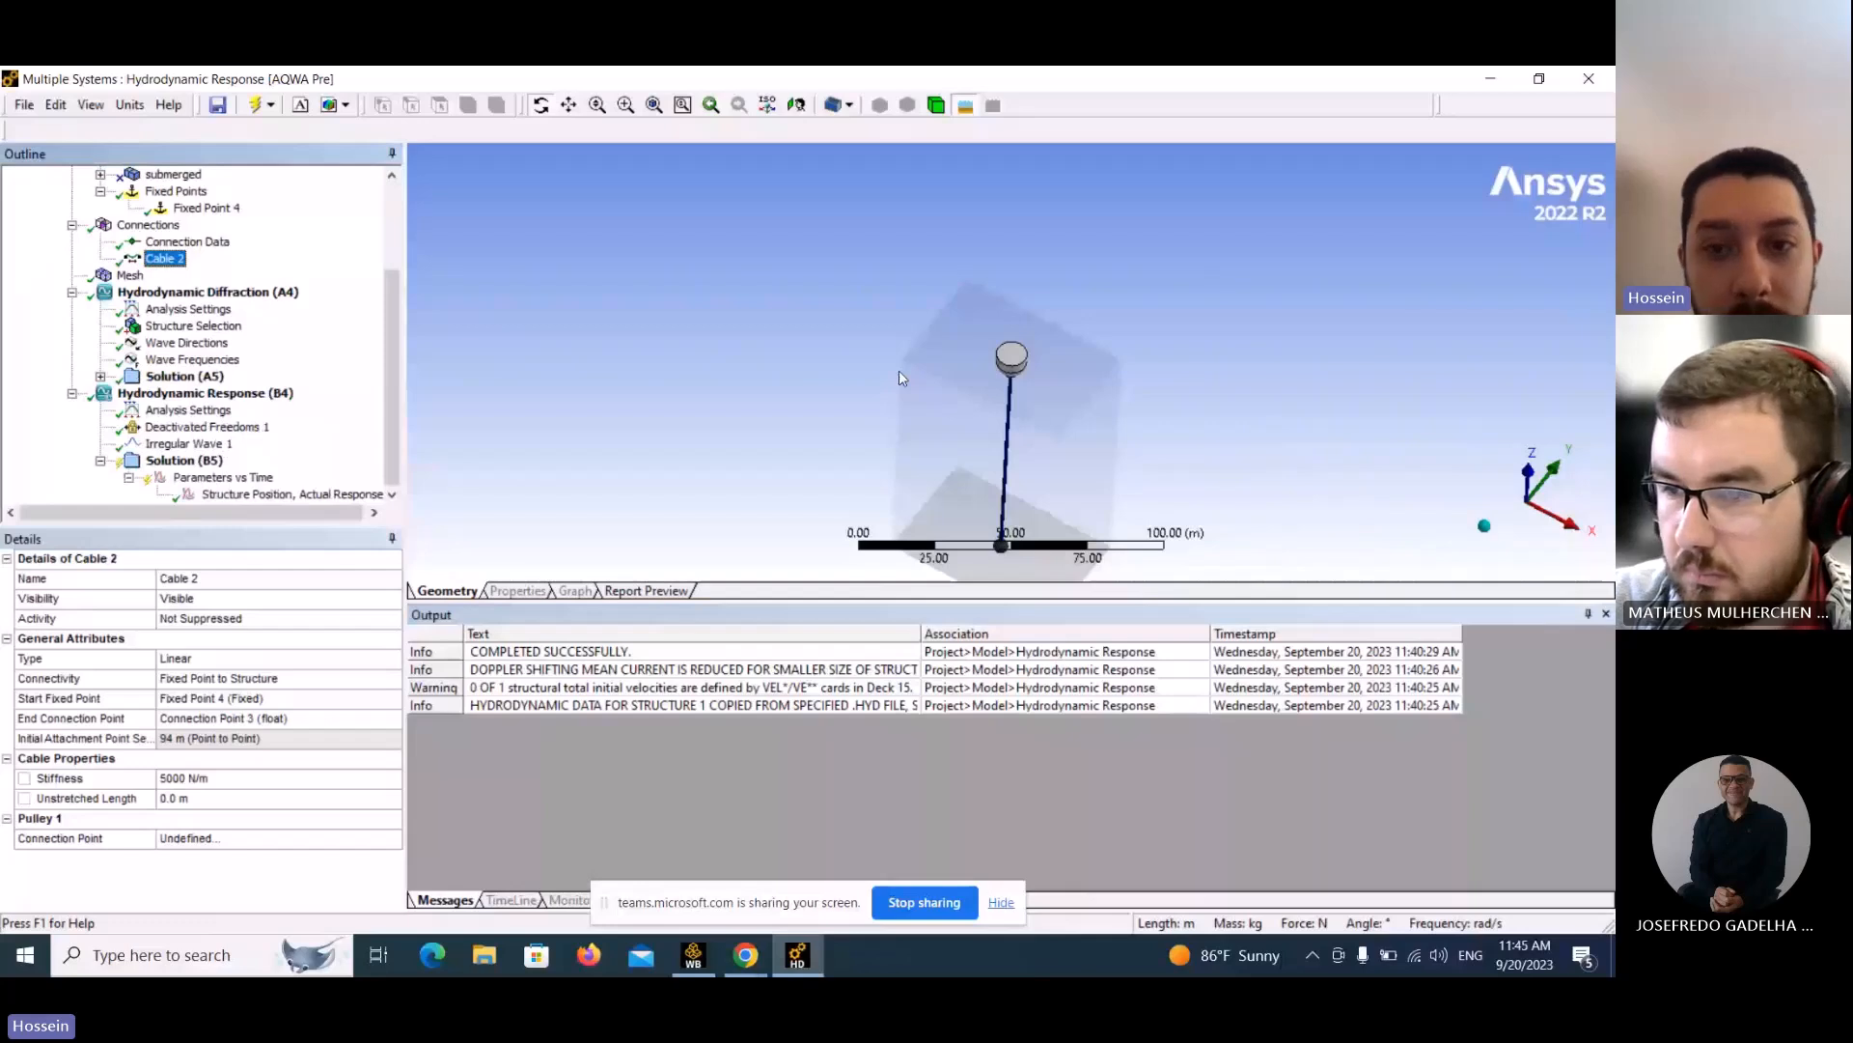
pyautogui.click(259, 662)
pyautogui.click(256, 665)
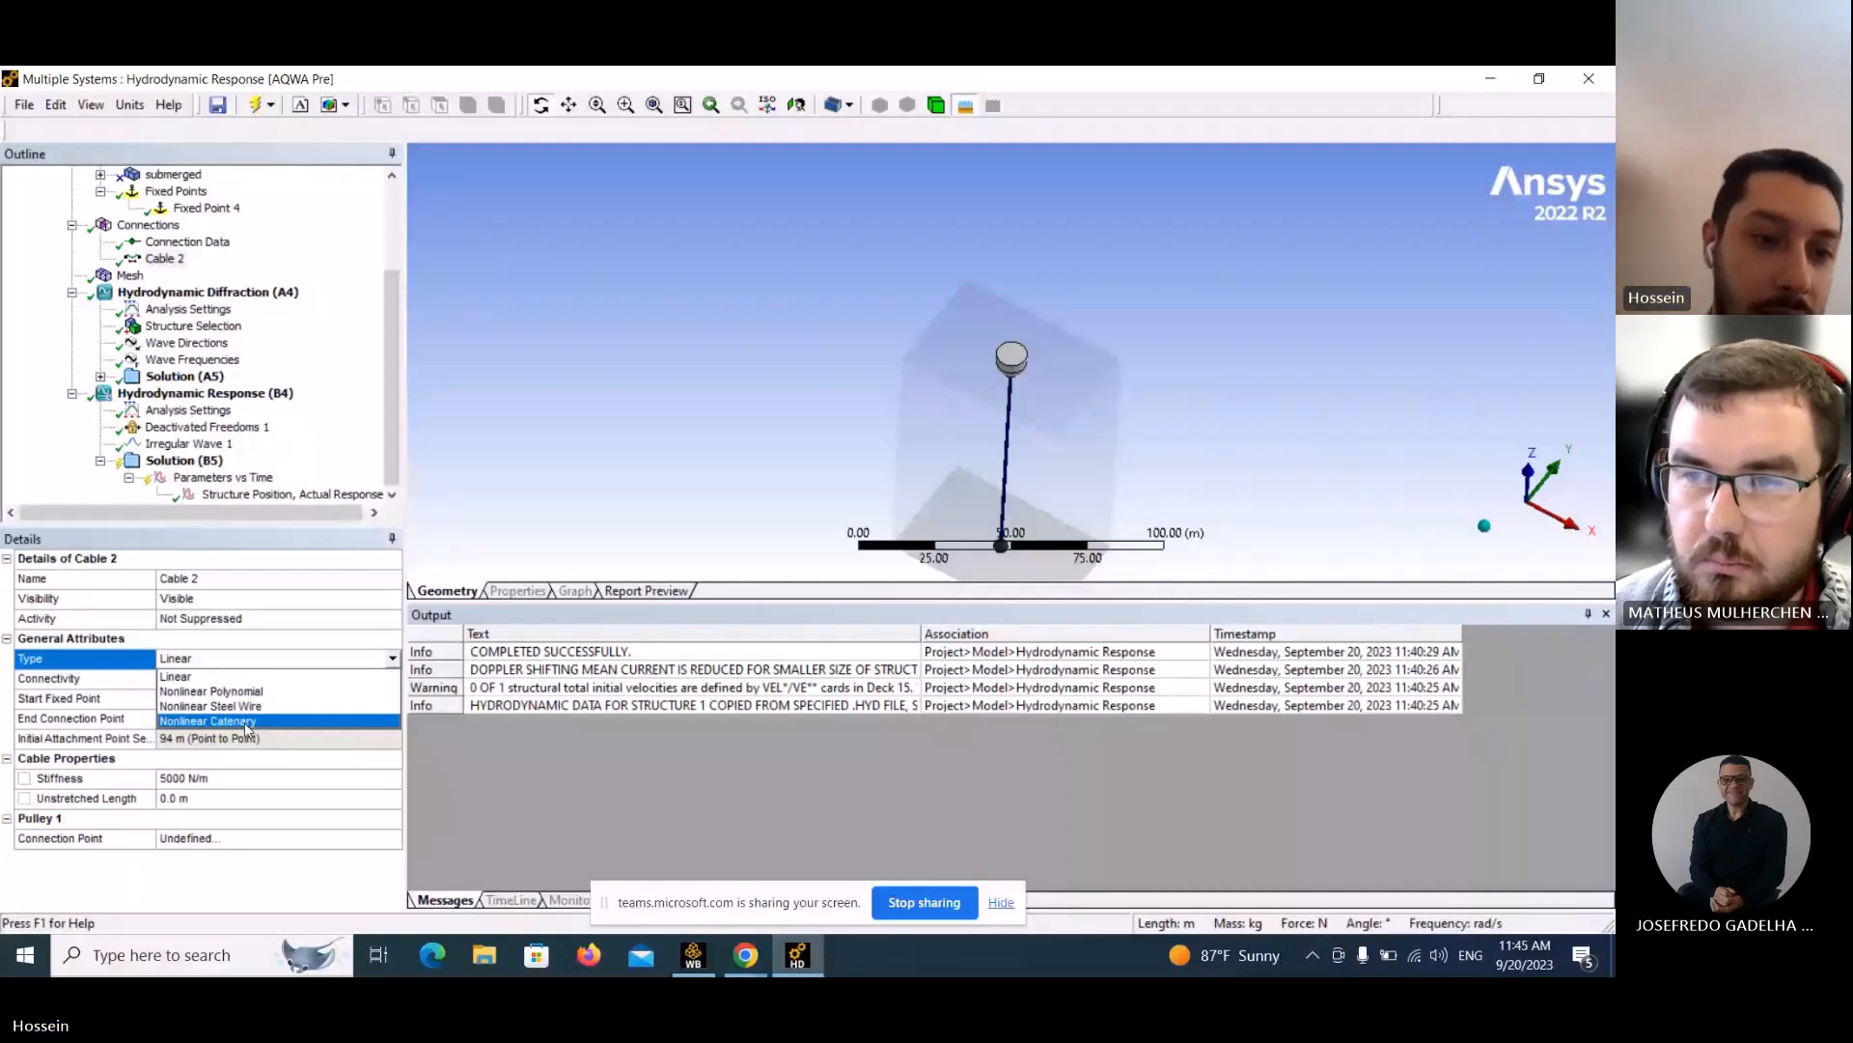
pyautogui.click(493, 427)
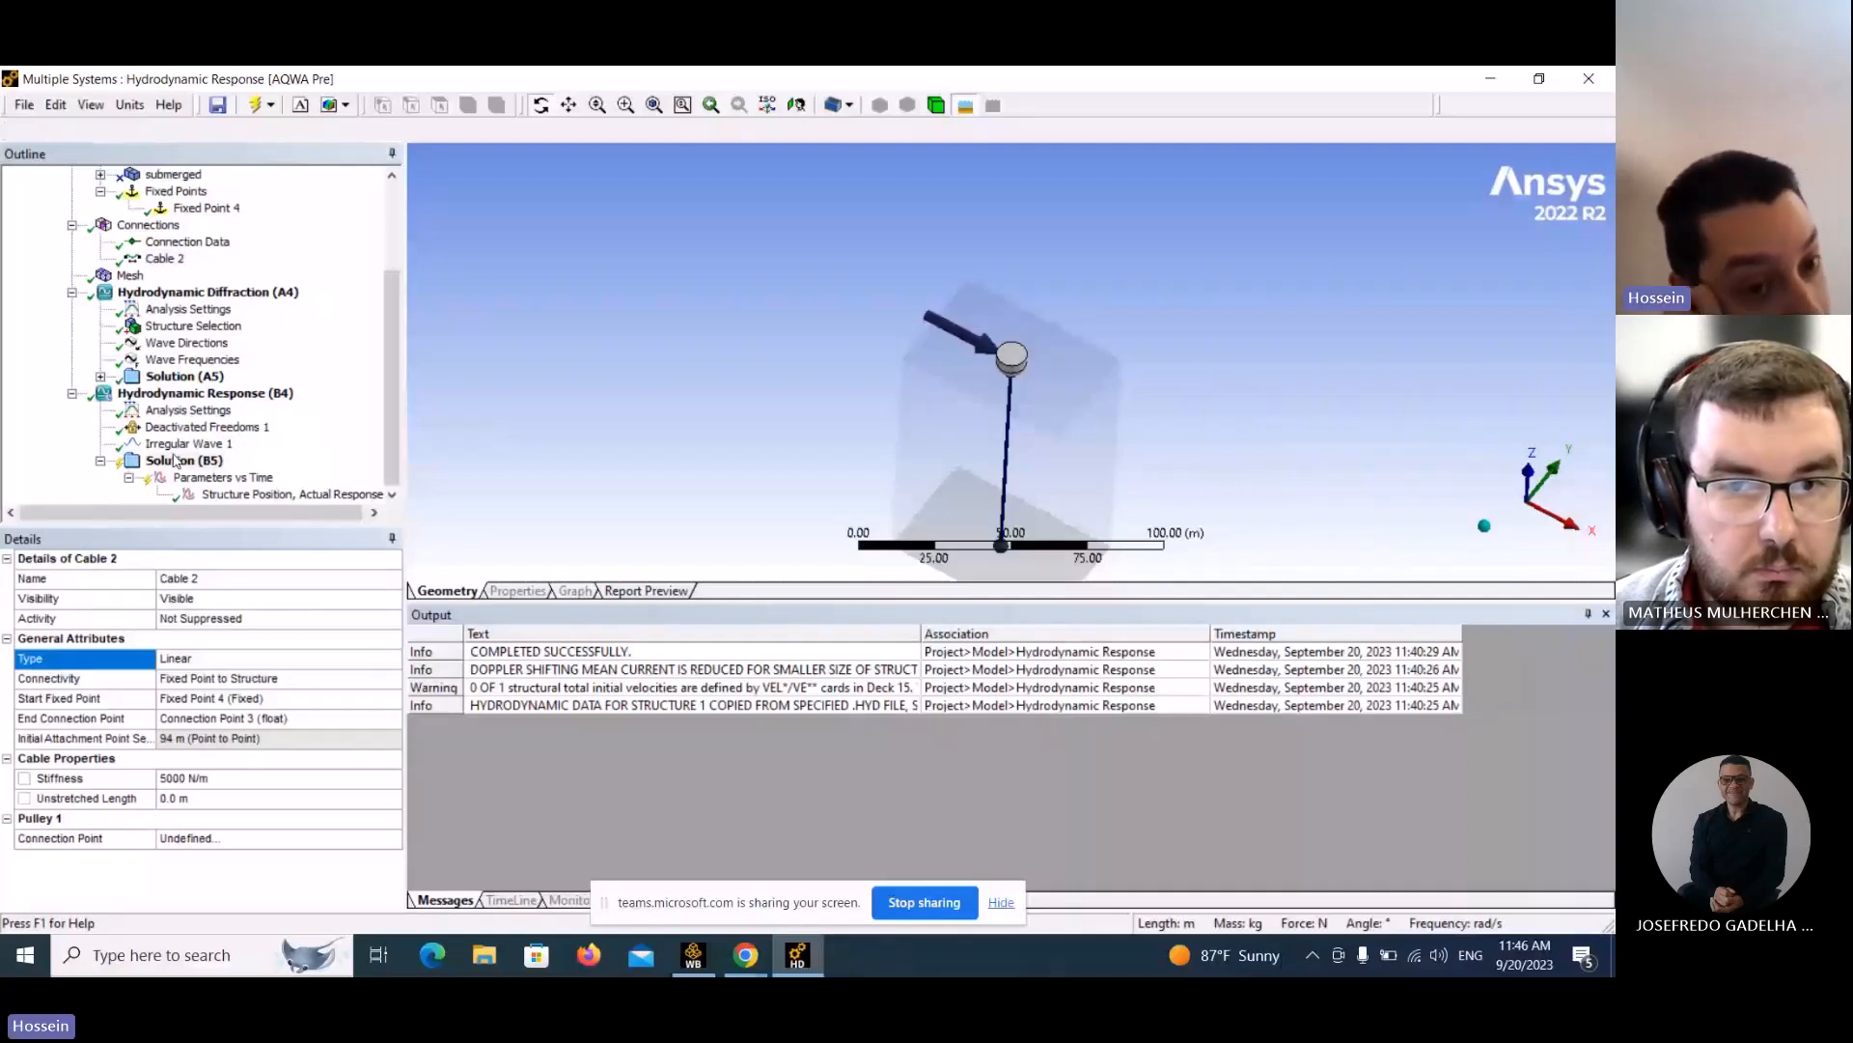
# Solve the Hydrodynamic Response again with the cable included and display the float's Parameters vs Time graph.
pyautogui.rightClick(176, 461)
pyautogui.click(253, 493)
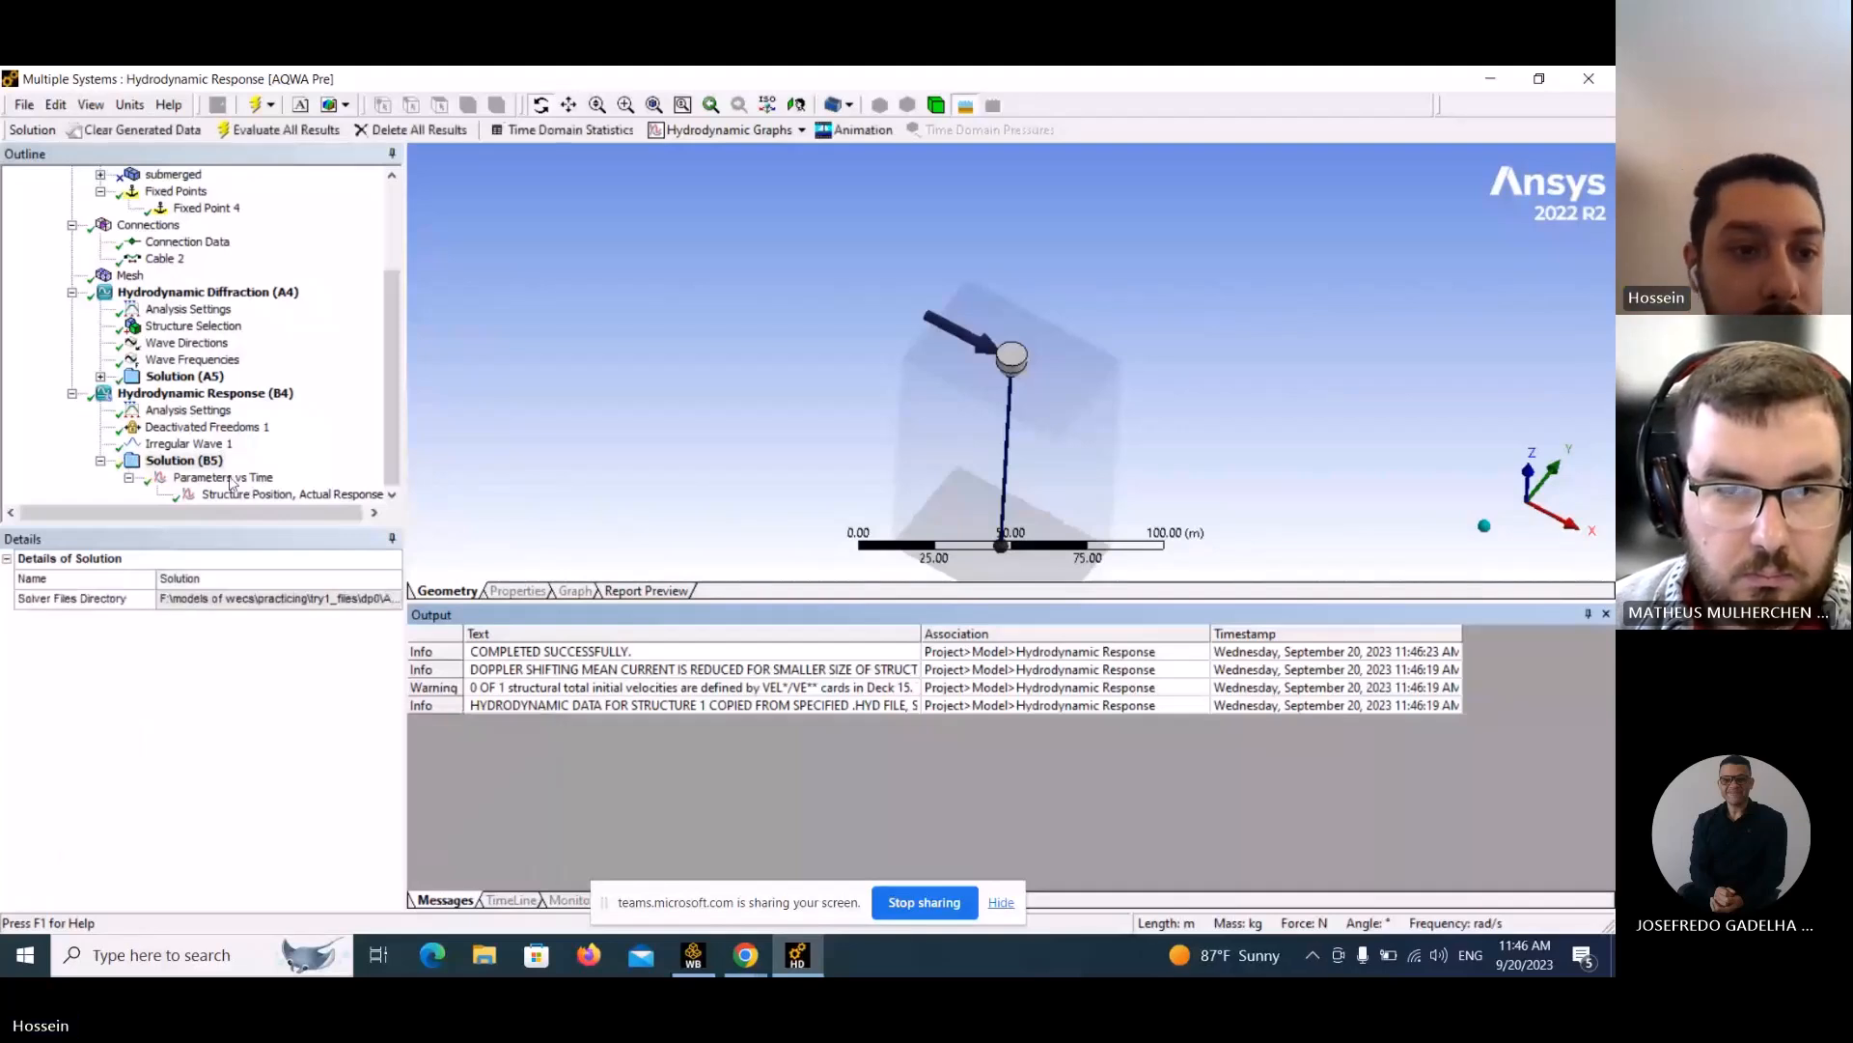
pyautogui.click(230, 477)
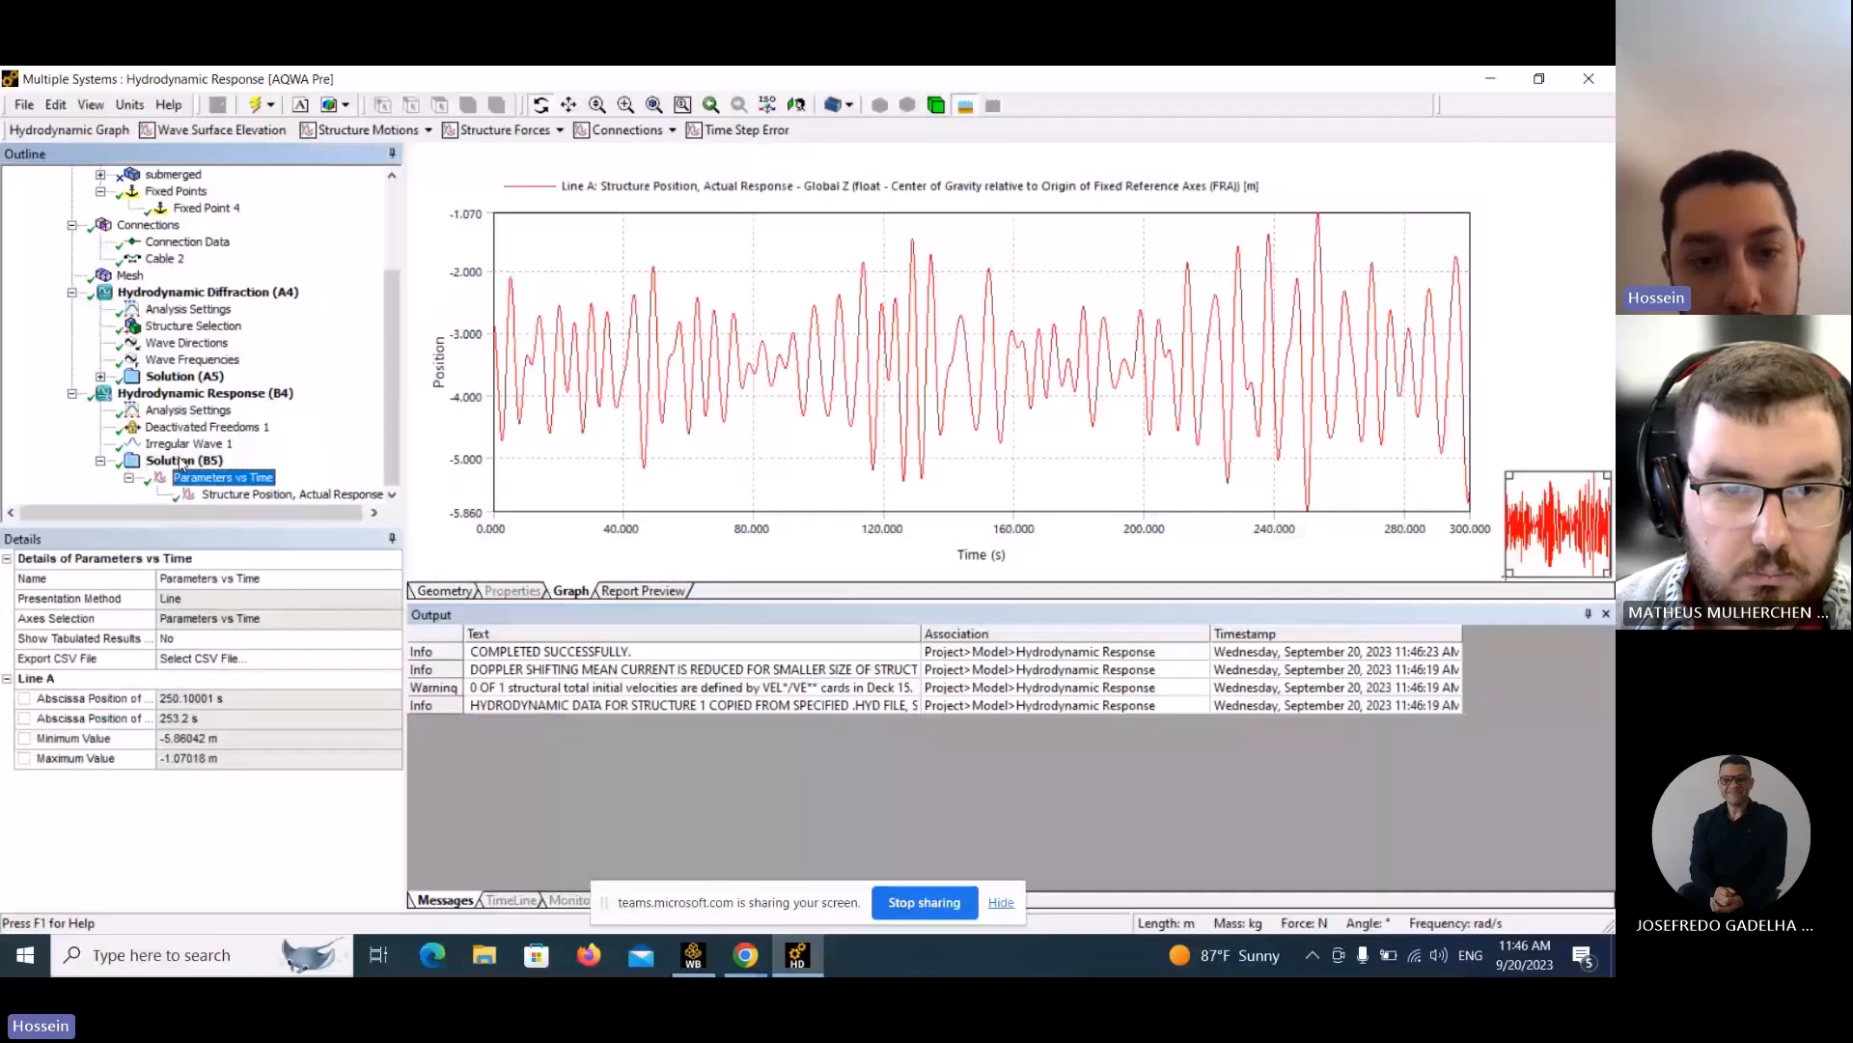
# Insert a Cable Forces, Whole Cable Forces result under the Hydrodynamic Response solution.
pyautogui.rightClick(182, 464)
pyautogui.moveTo(239, 470)
pyautogui.moveTo(411, 576)
pyautogui.moveTo(593, 575)
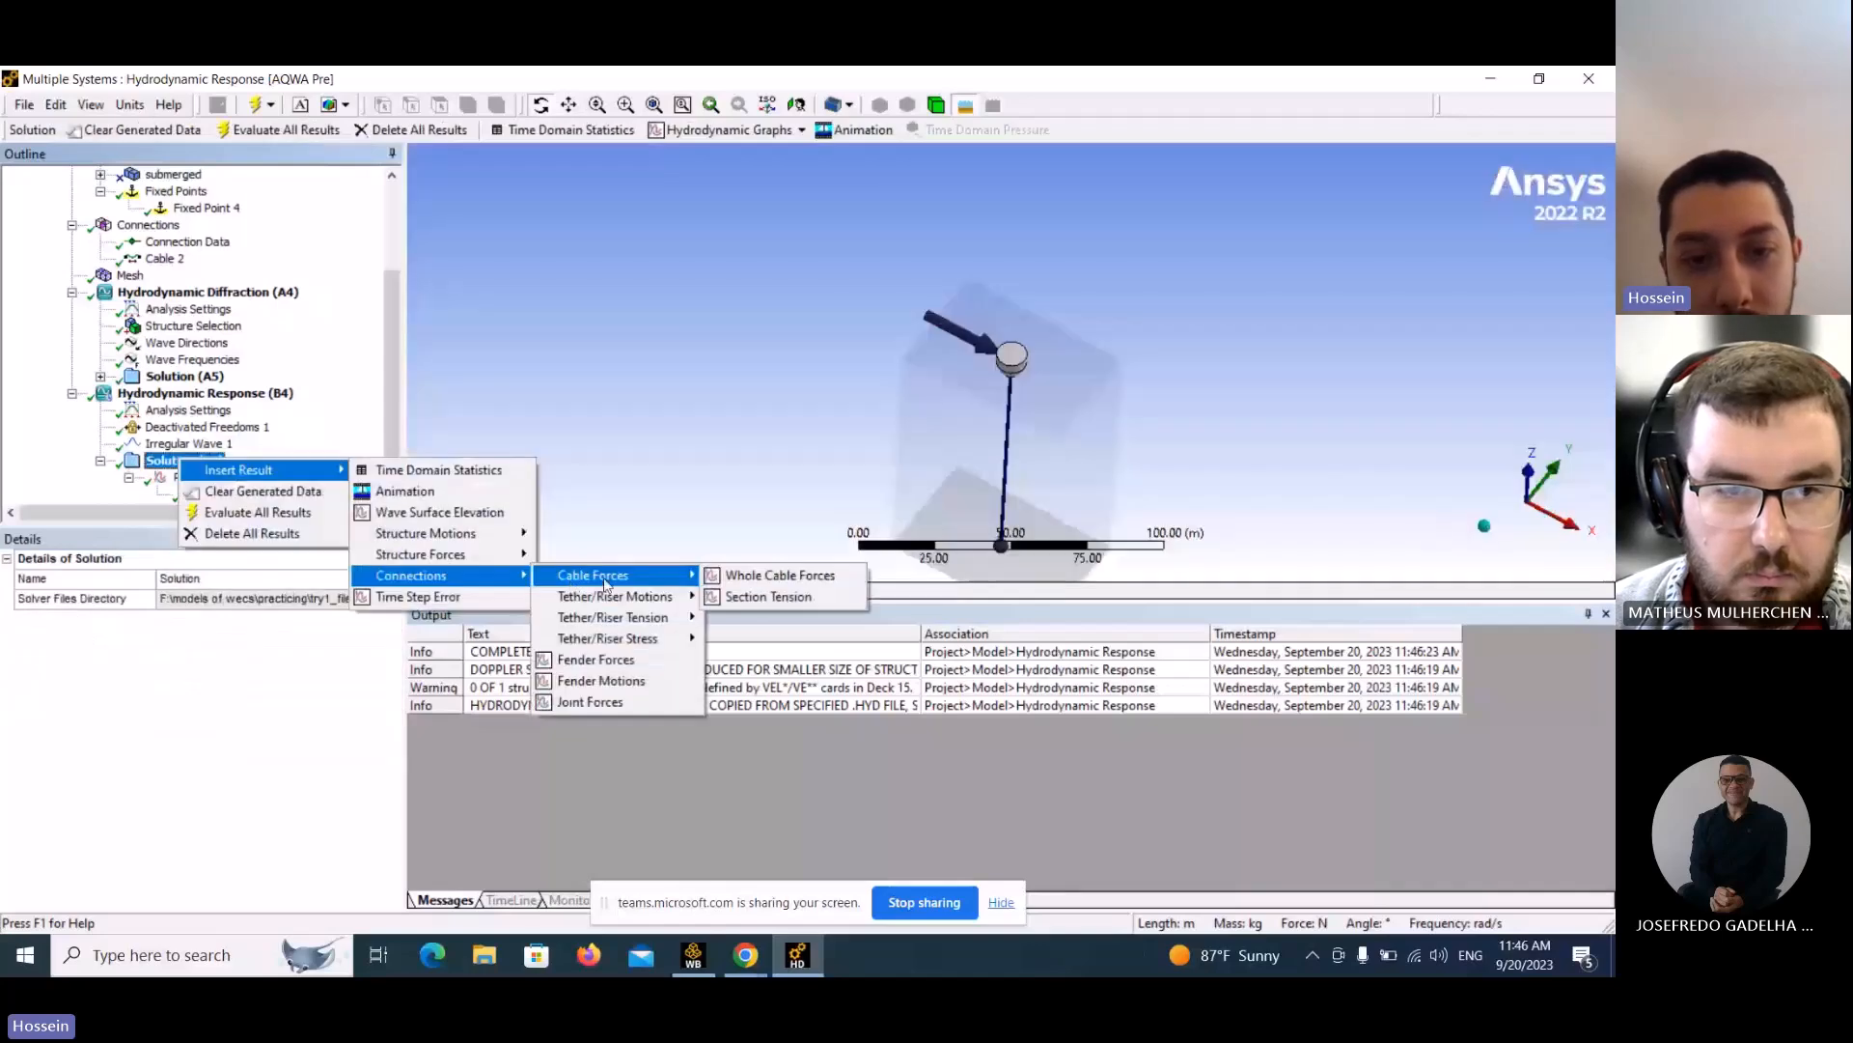
pyautogui.click(768, 579)
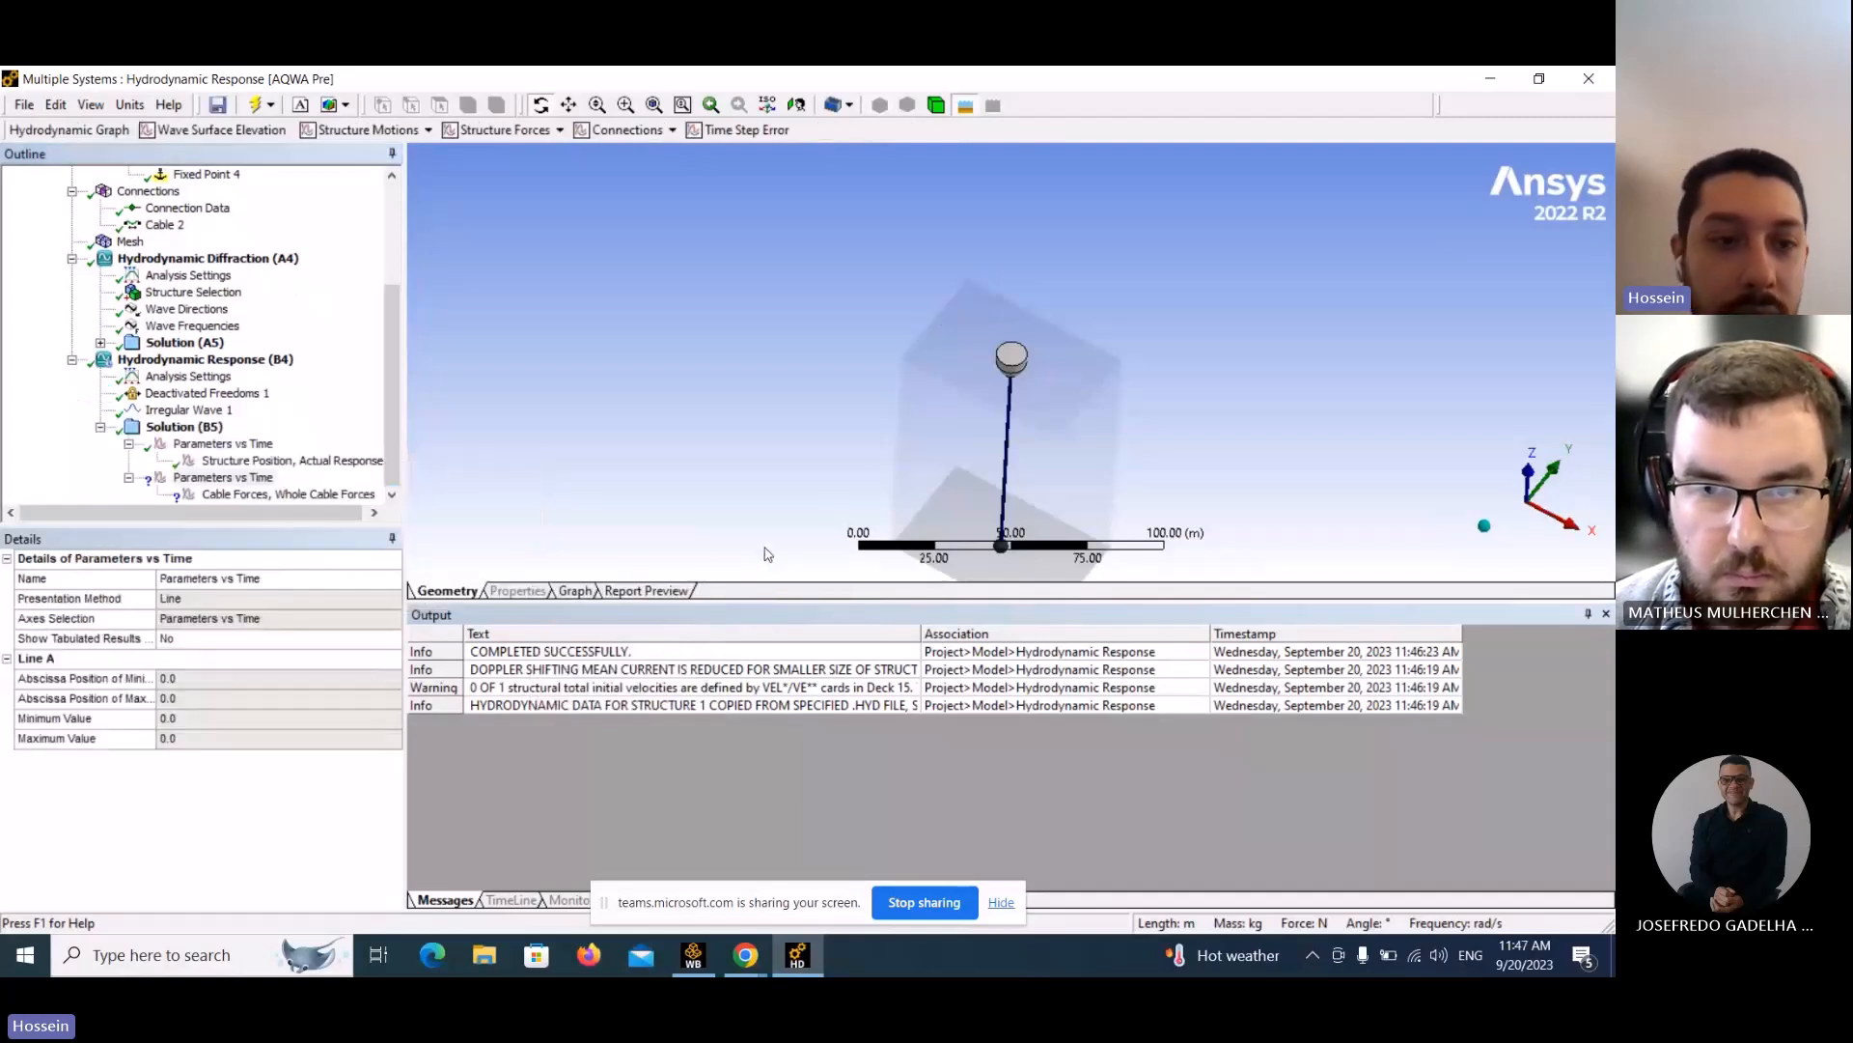
# Set the Cable Forces line's connection to Cable 2 and its component to Tension, and evaluate the Parameters vs Time result.
pyautogui.click(314, 494)
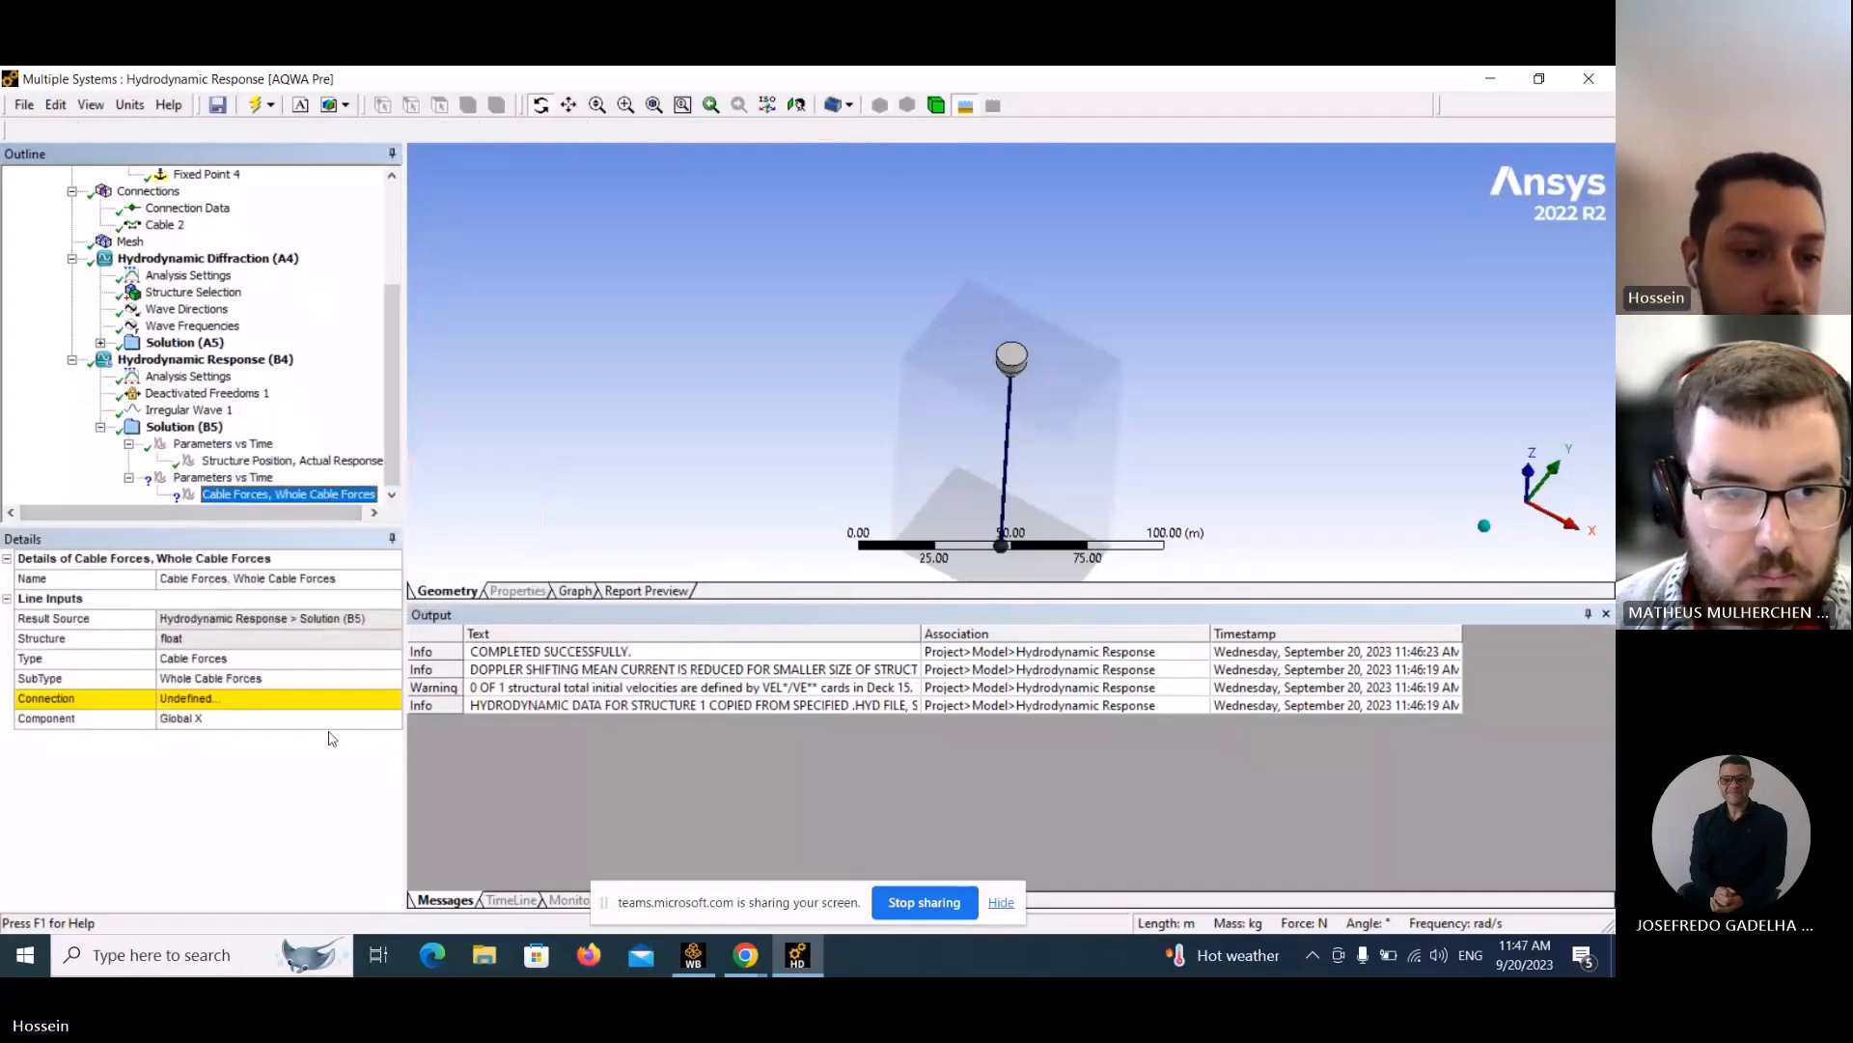
pyautogui.click(219, 705)
pyautogui.click(393, 698)
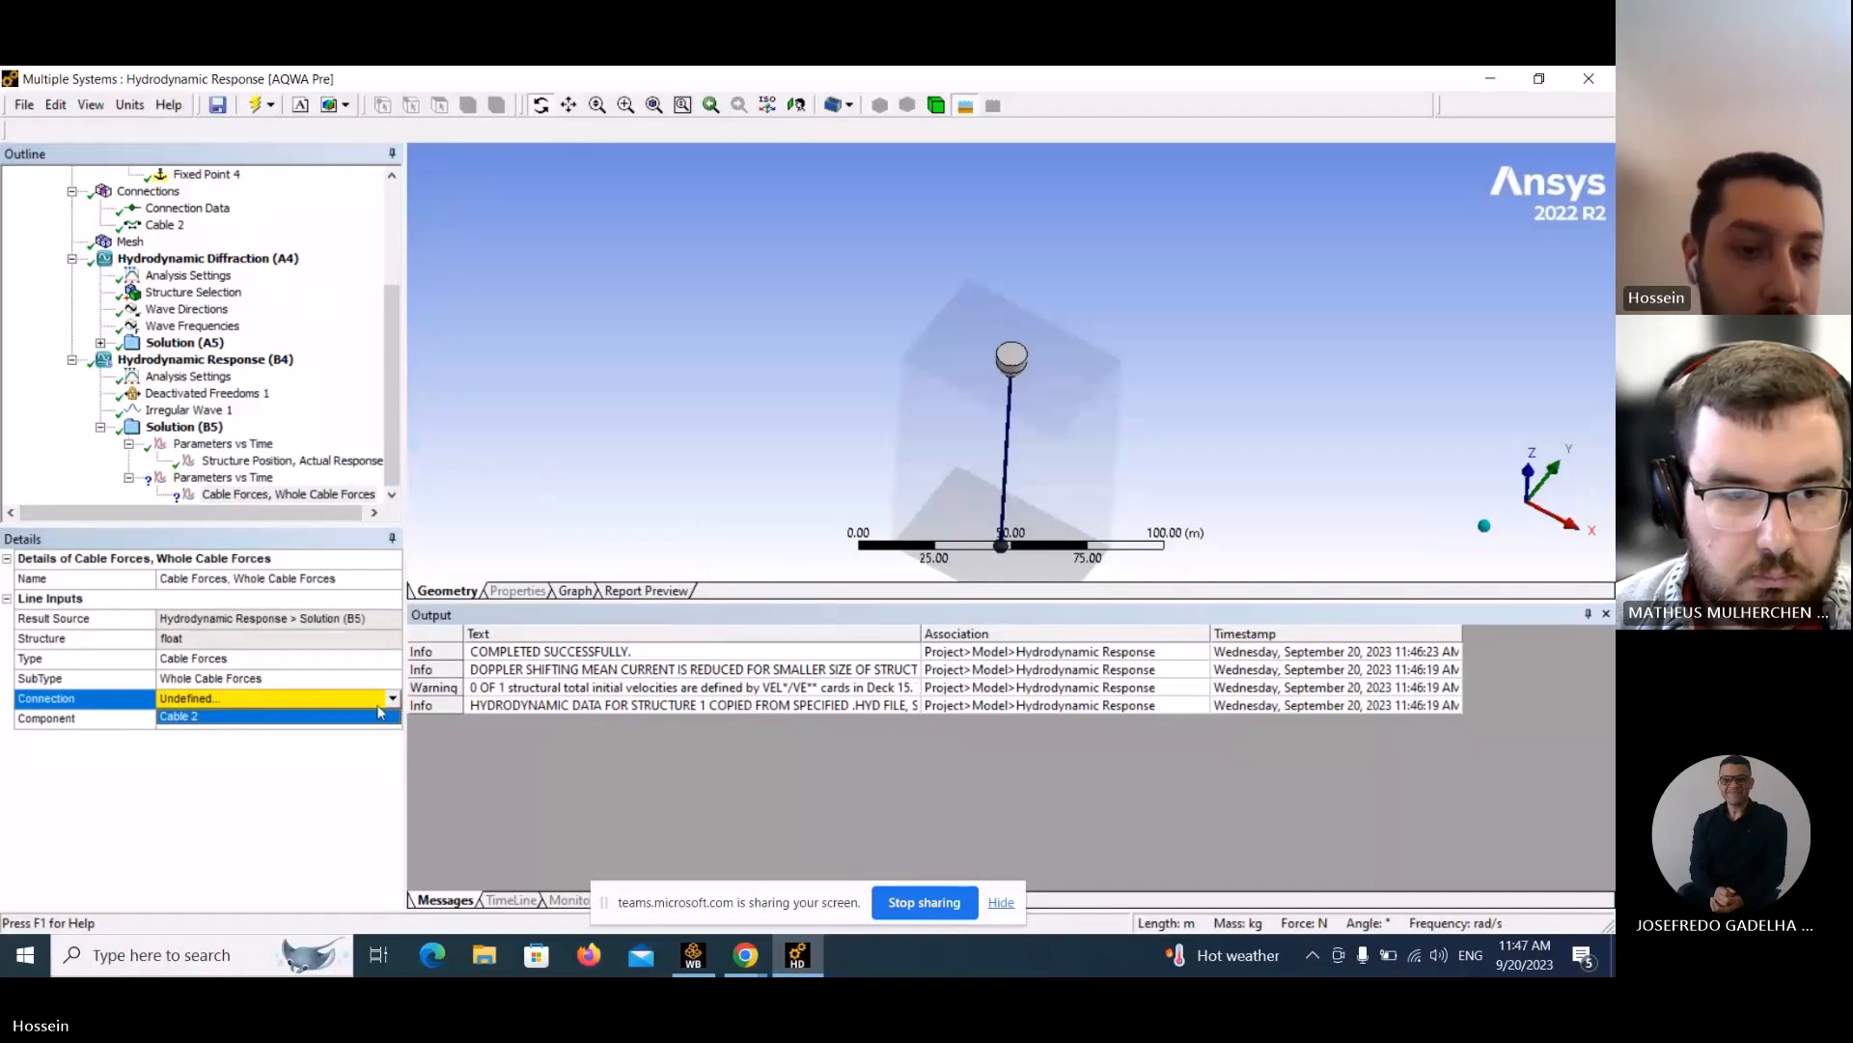
pyautogui.click(261, 716)
pyautogui.click(237, 719)
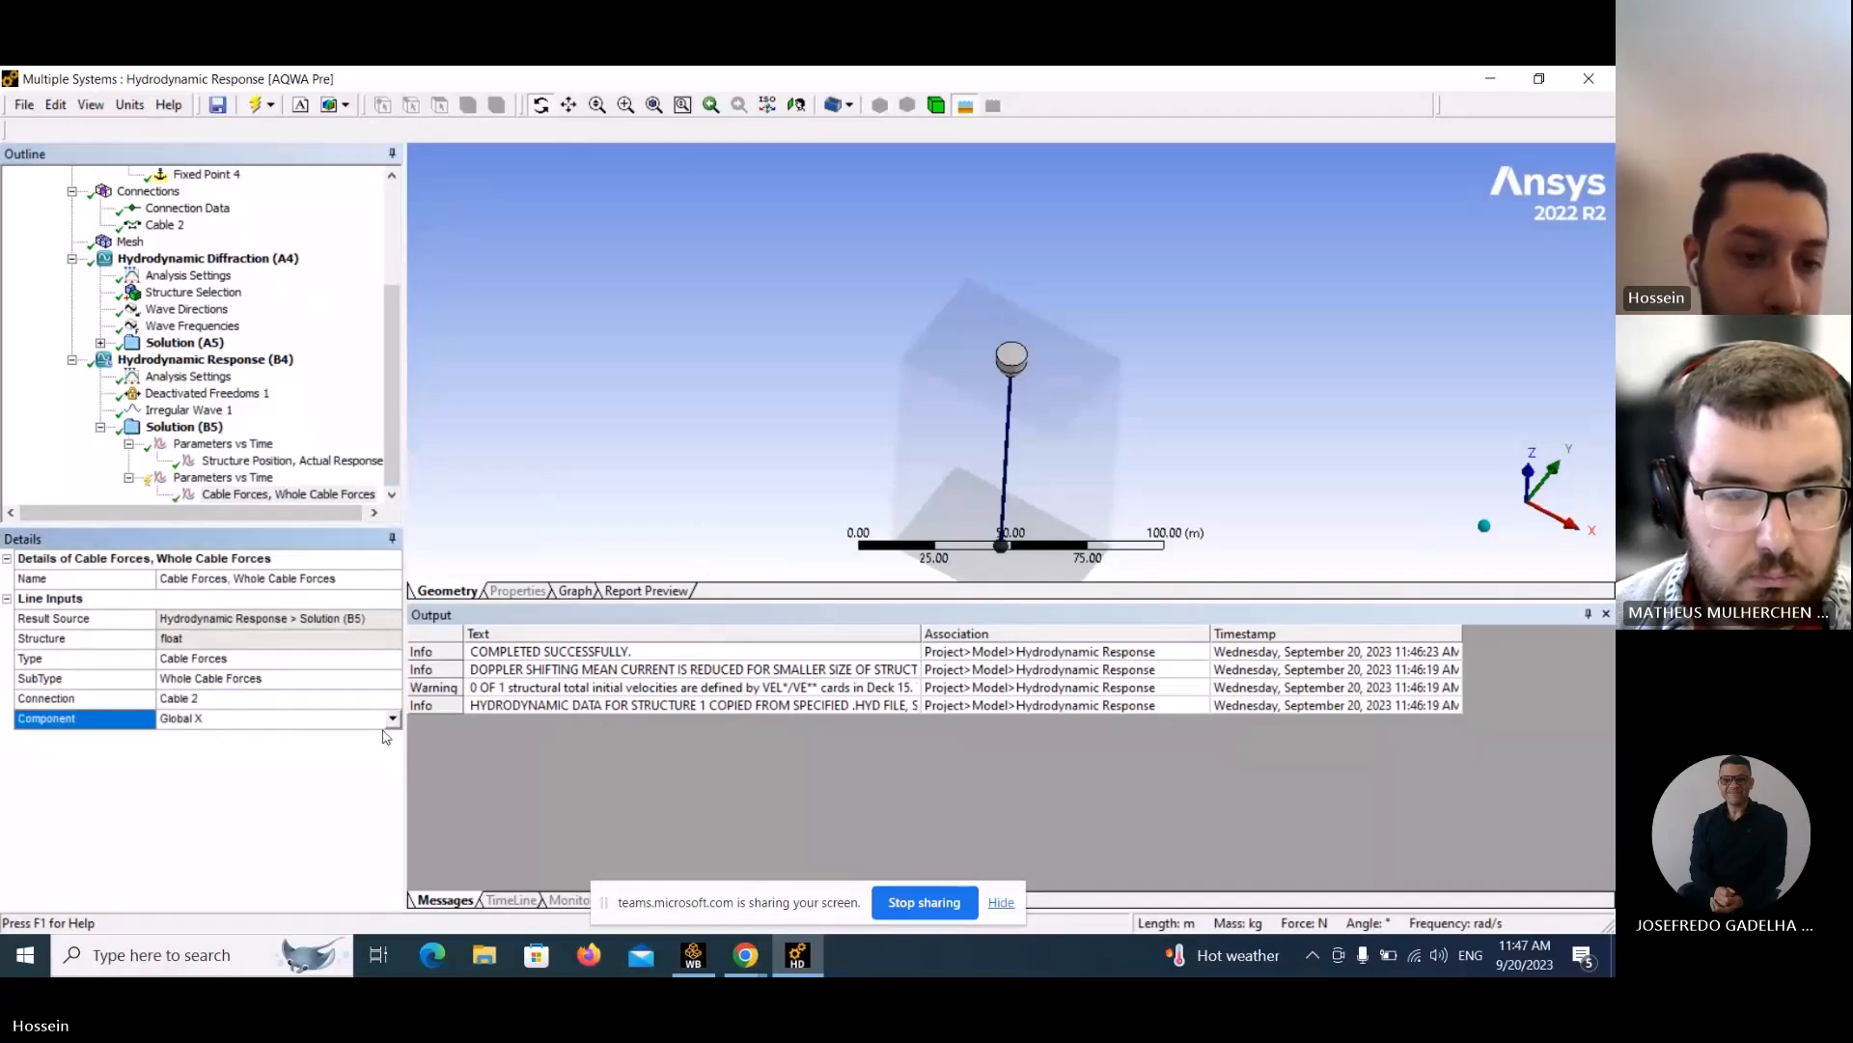
pyautogui.click(394, 721)
pyautogui.click(293, 773)
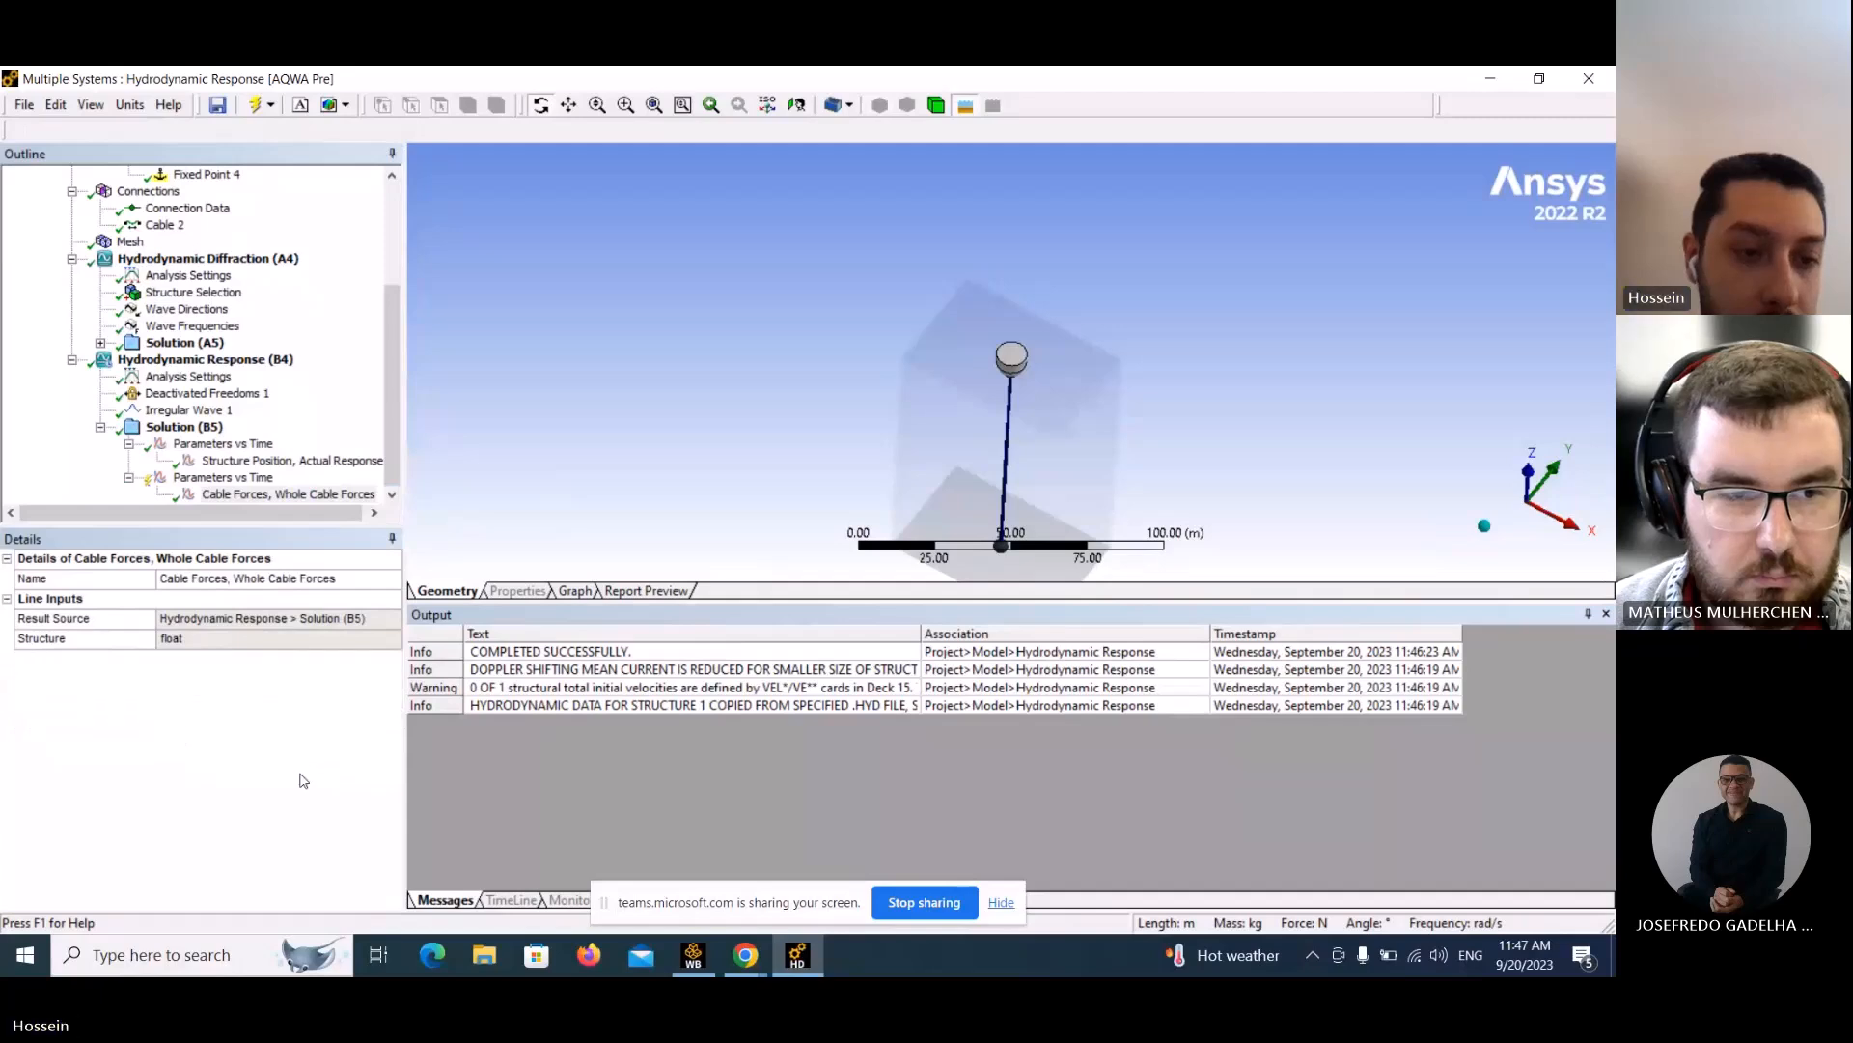
pyautogui.rightClick(212, 479)
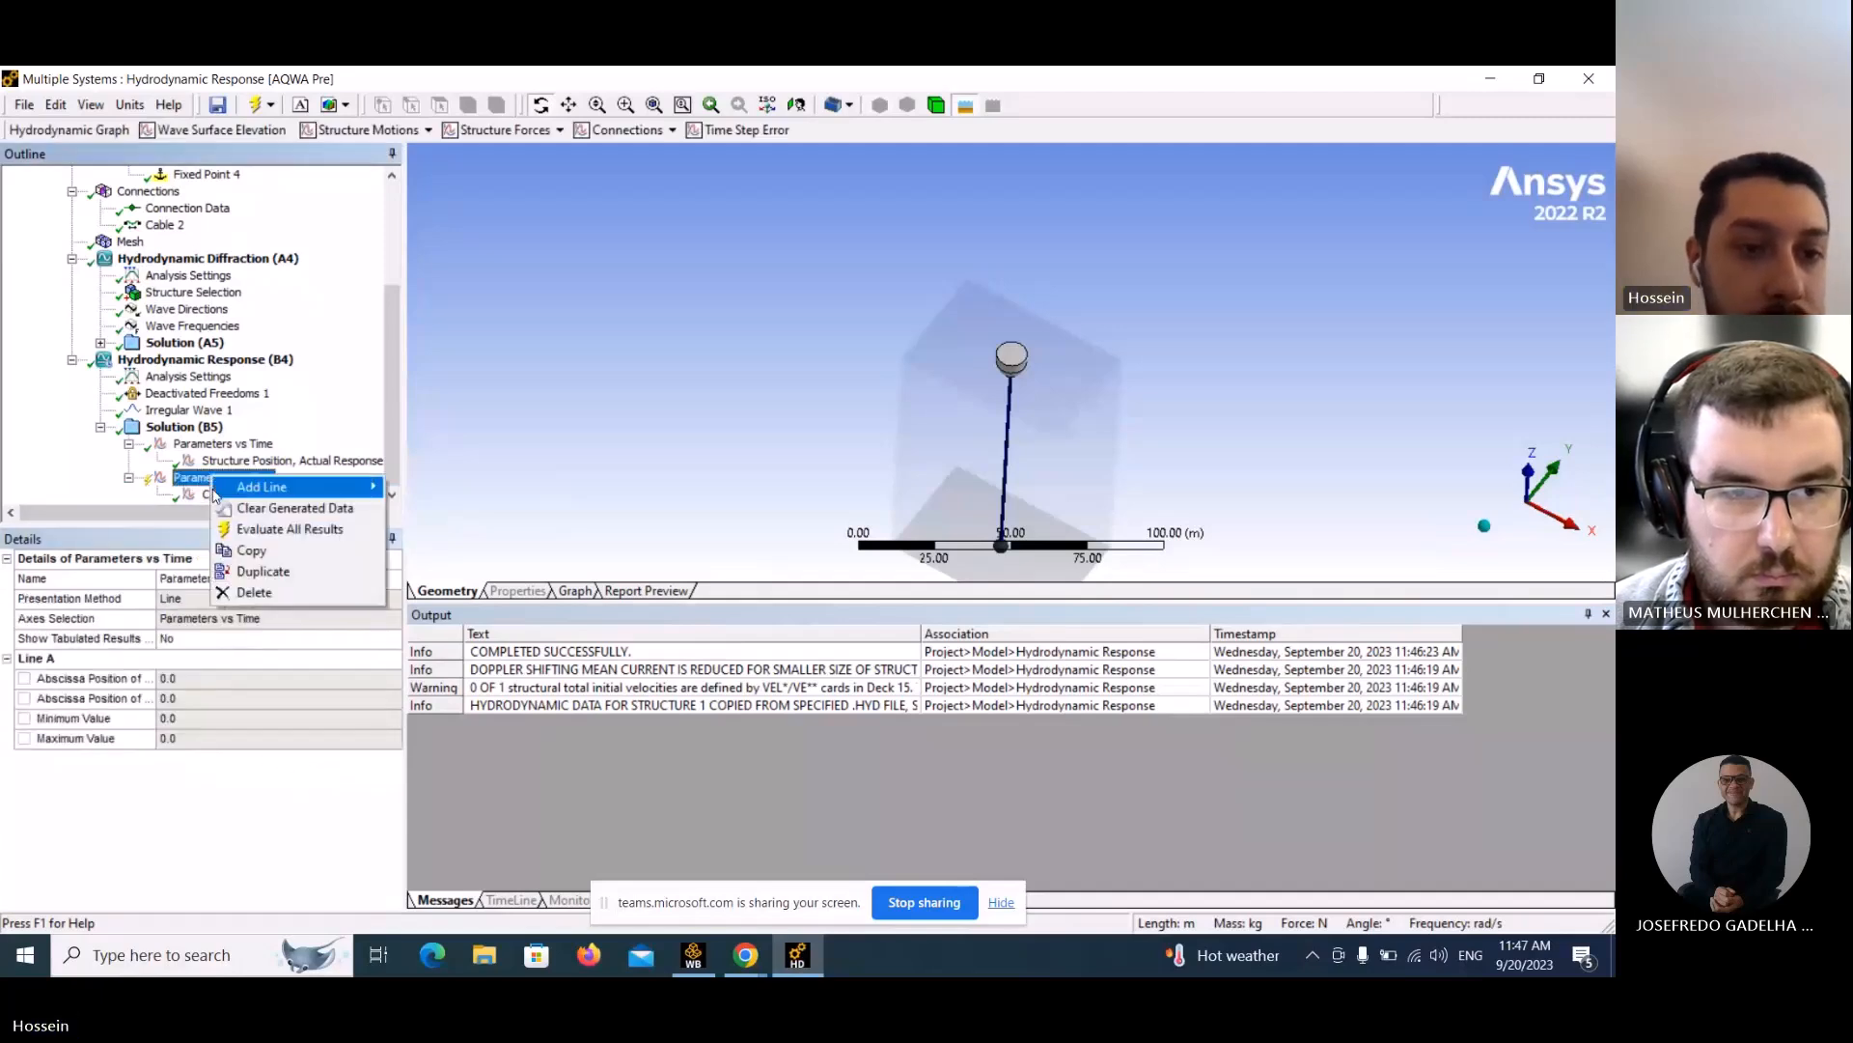
pyautogui.click(268, 533)
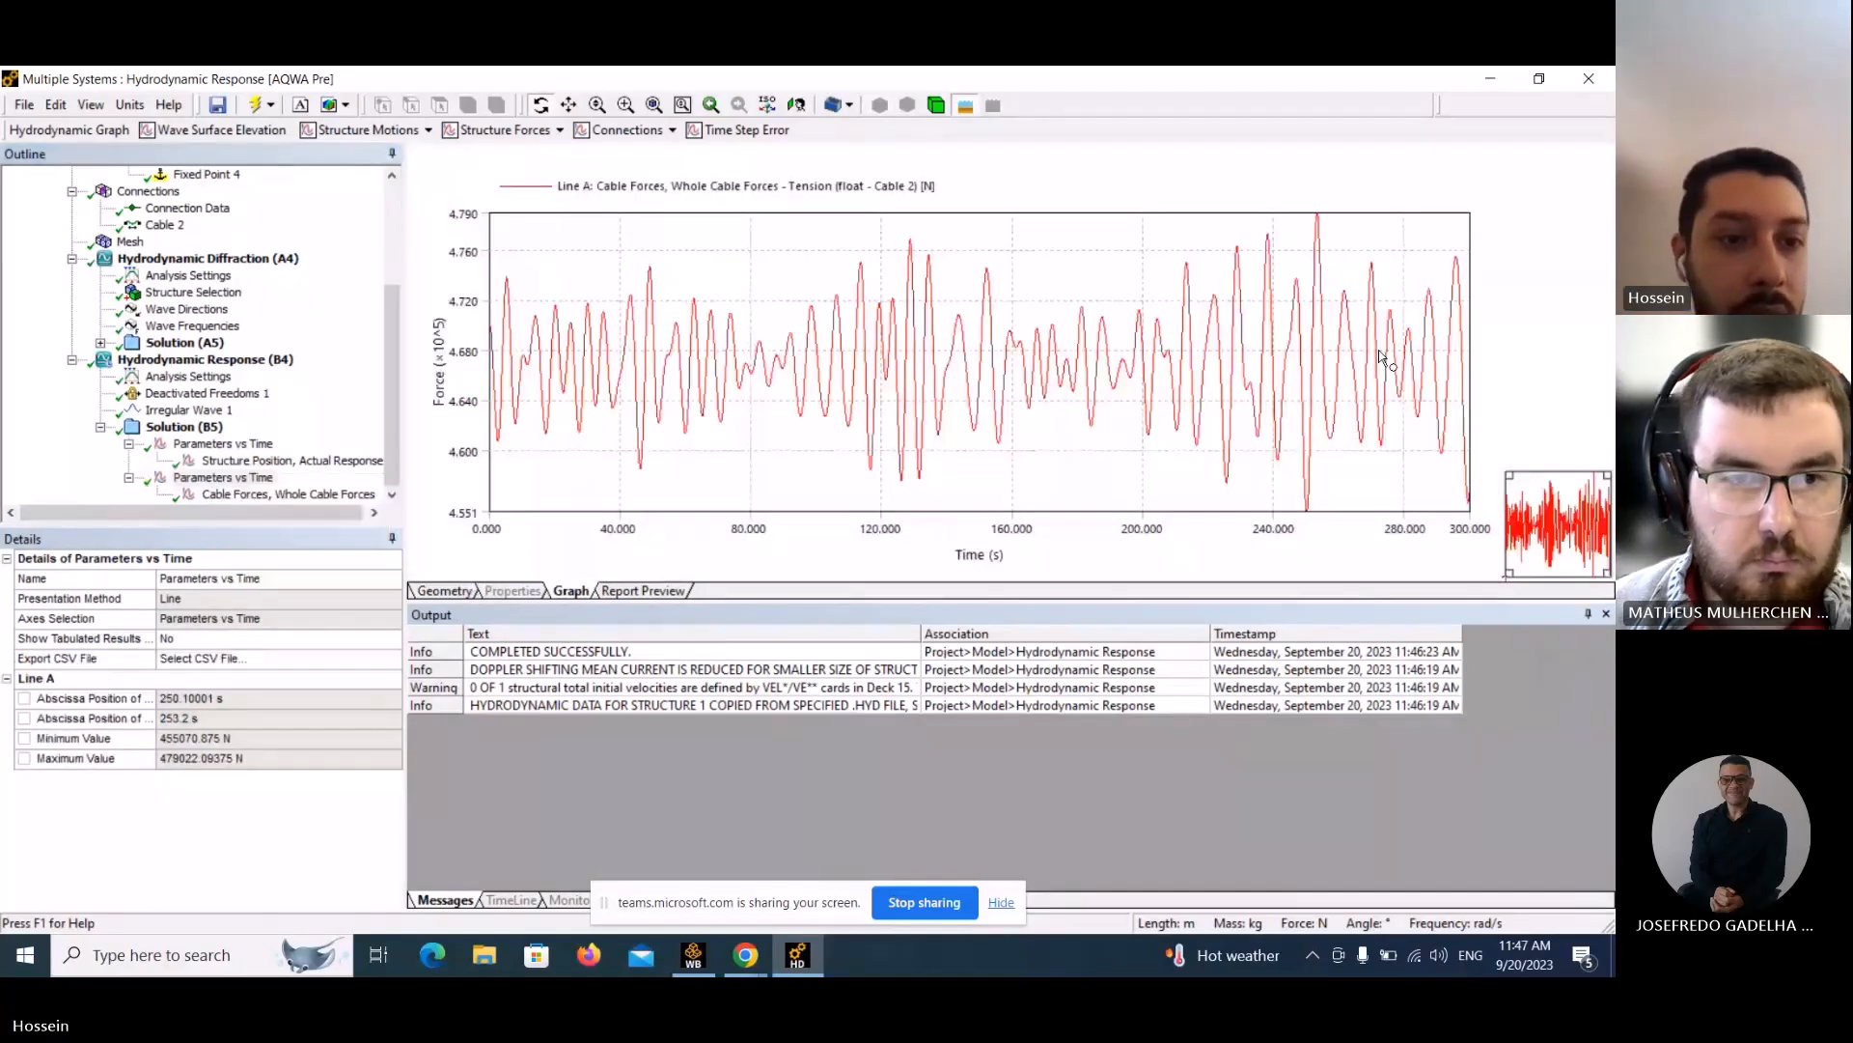
# Insert an Animation result under the Hydrodynamic Response solution, play it, and advance it to 300 s.
pyautogui.click(191, 427)
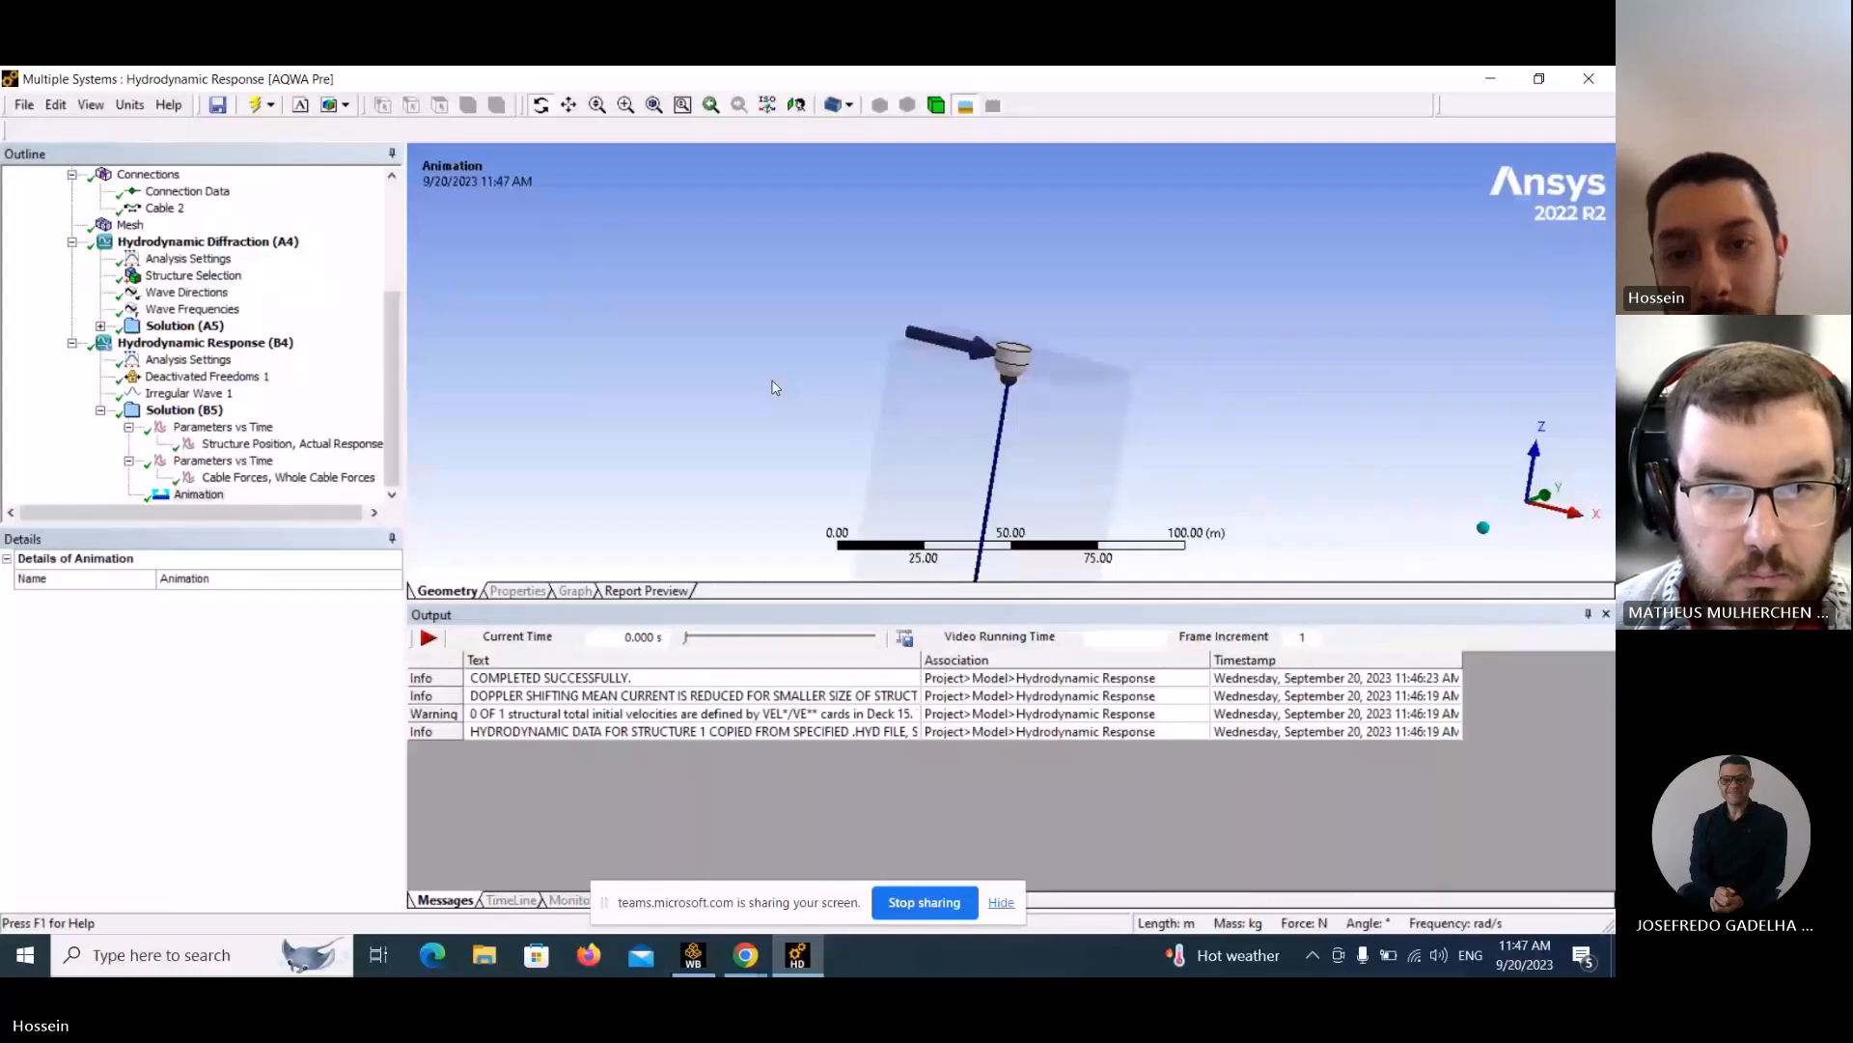
pyautogui.scroll(4, 773, 385)
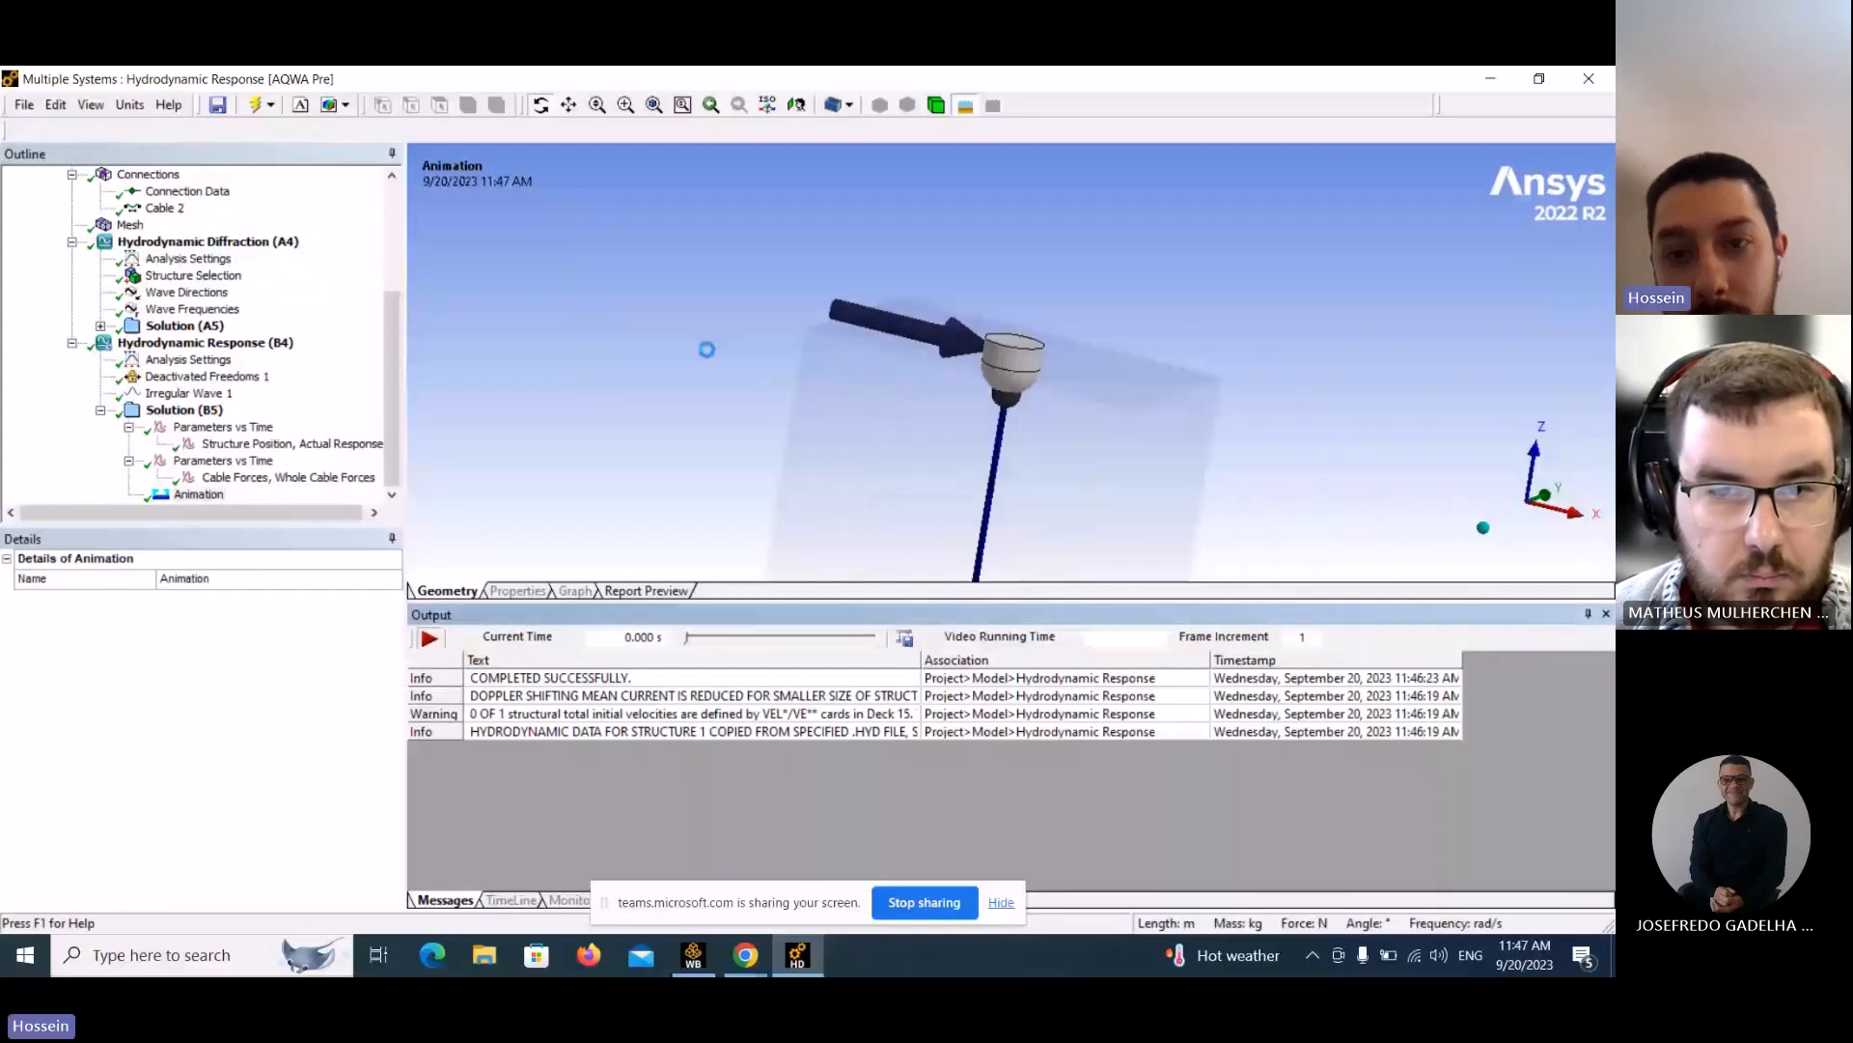
pyautogui.moveTo(709, 353); pyautogui.dragTo(758, 447, button='middle')
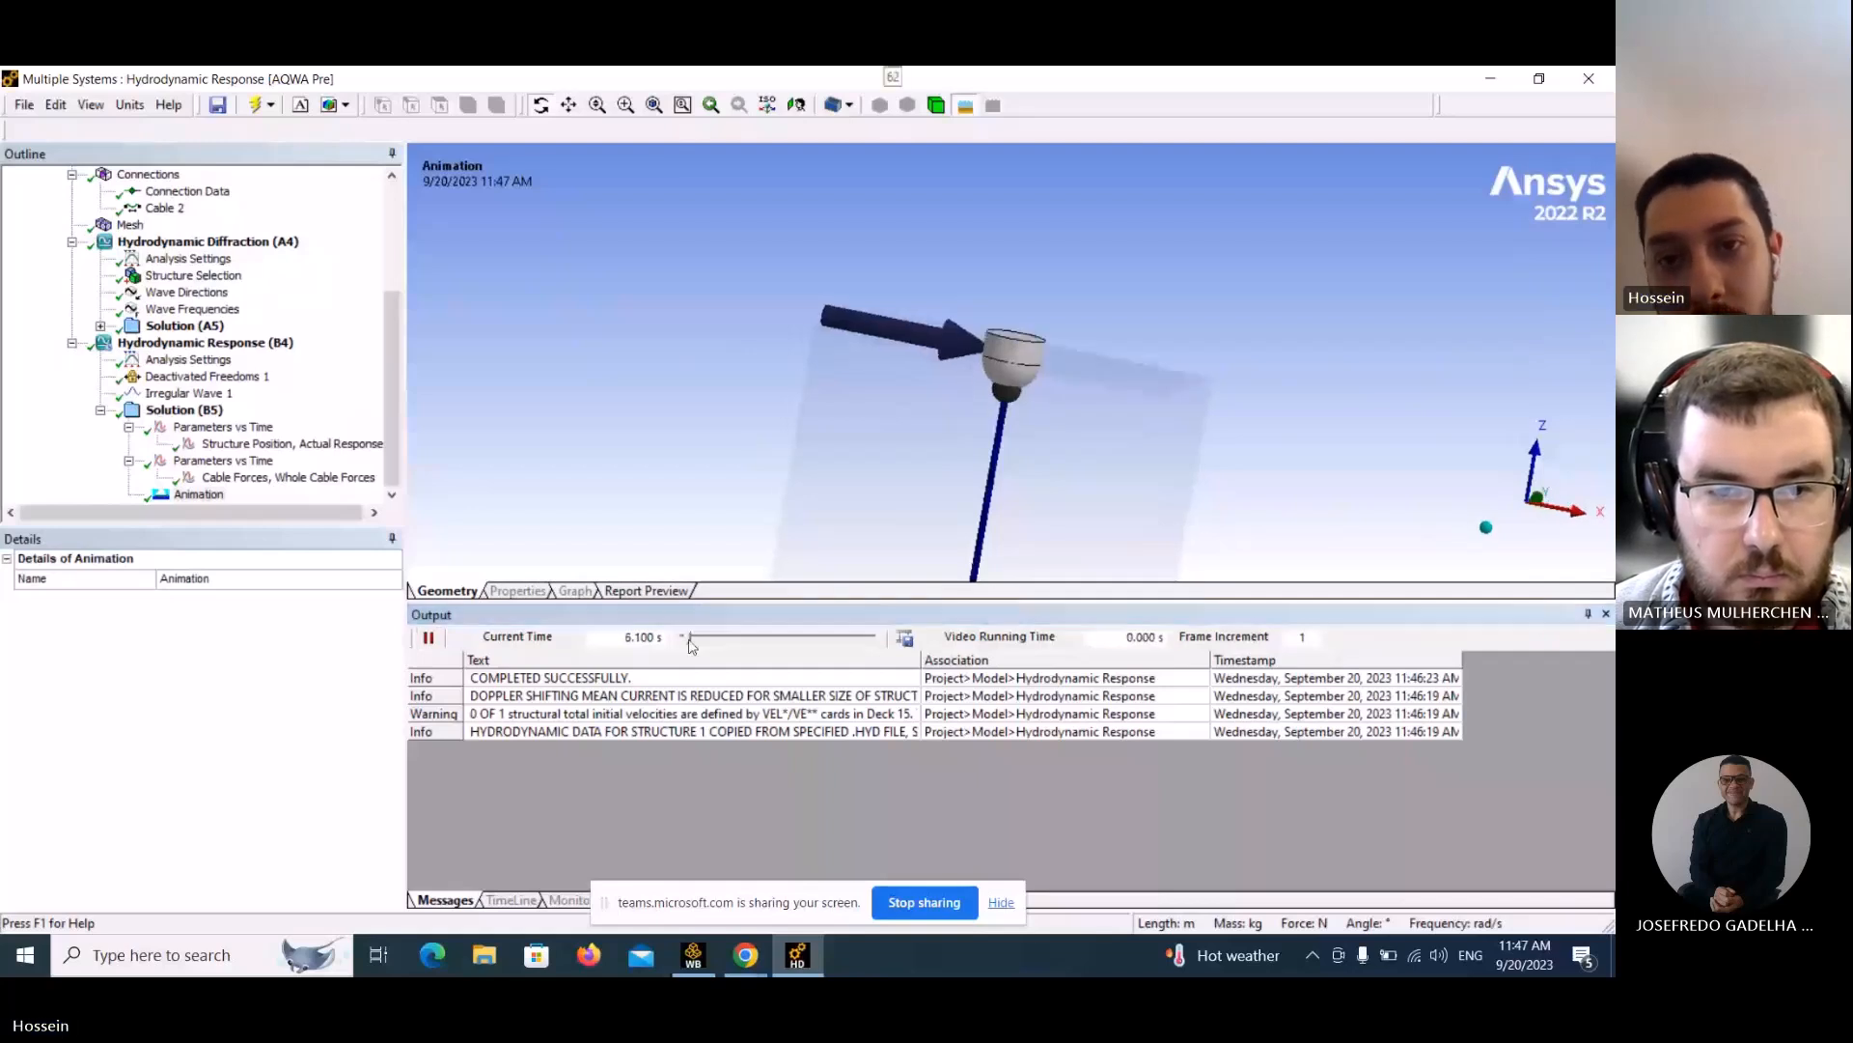
pyautogui.moveTo(691, 639); pyautogui.dragTo(876, 645)
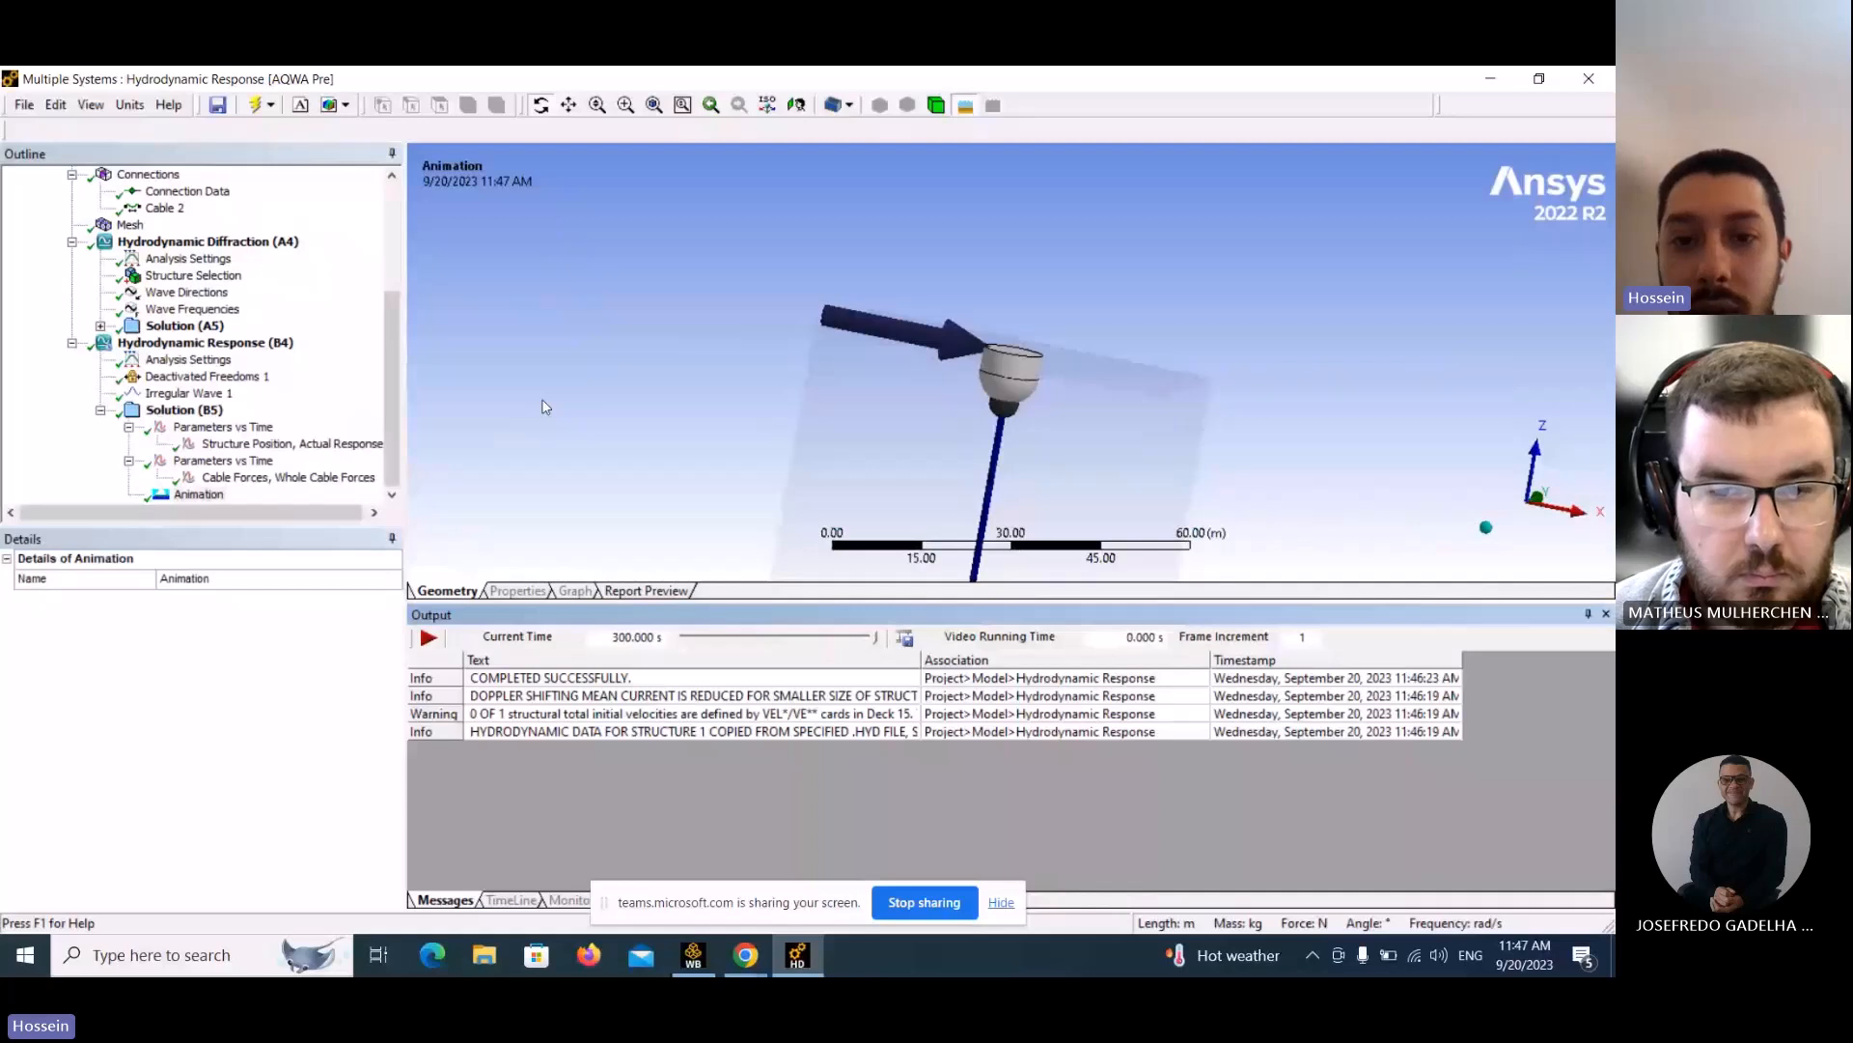
pyautogui.scroll(-2, 642, 375)
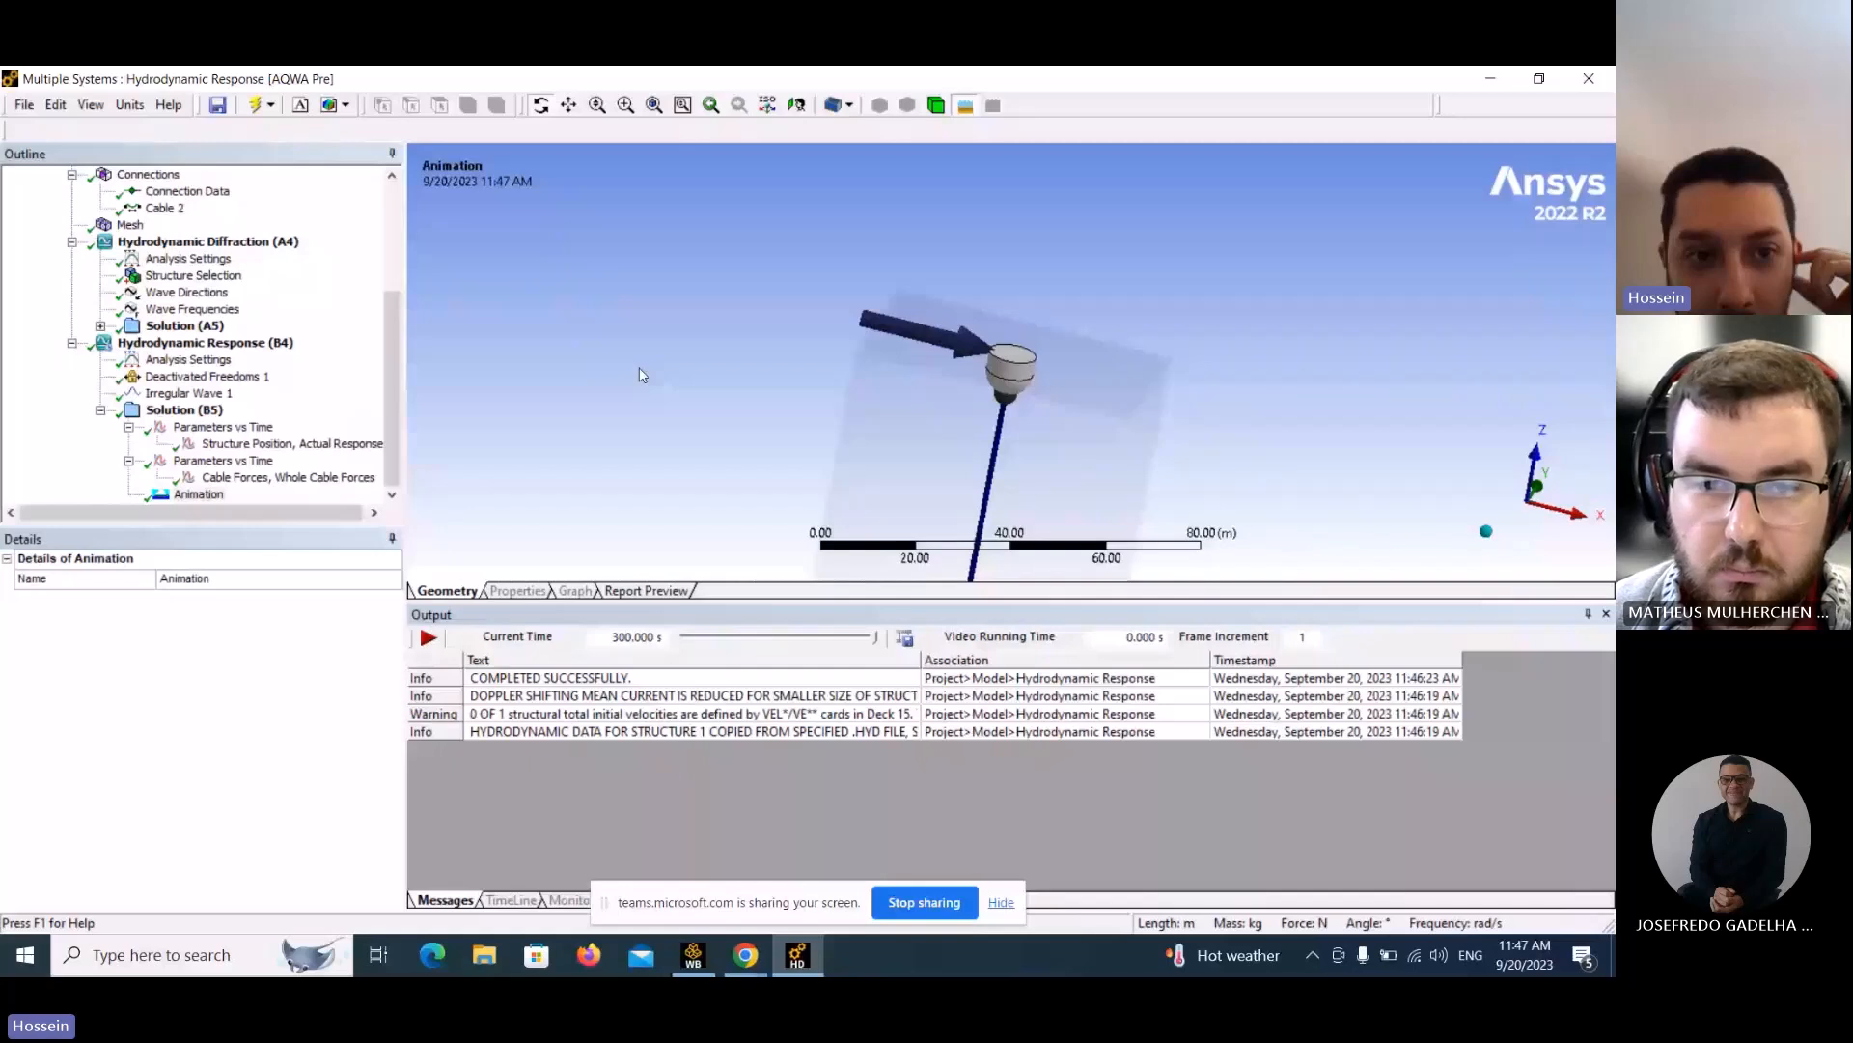
# Suppress Cable 2 and check the definitions of Fixed Point 4 and the float's Connection Point 3.
pyautogui.scroll(4, 413, 323)
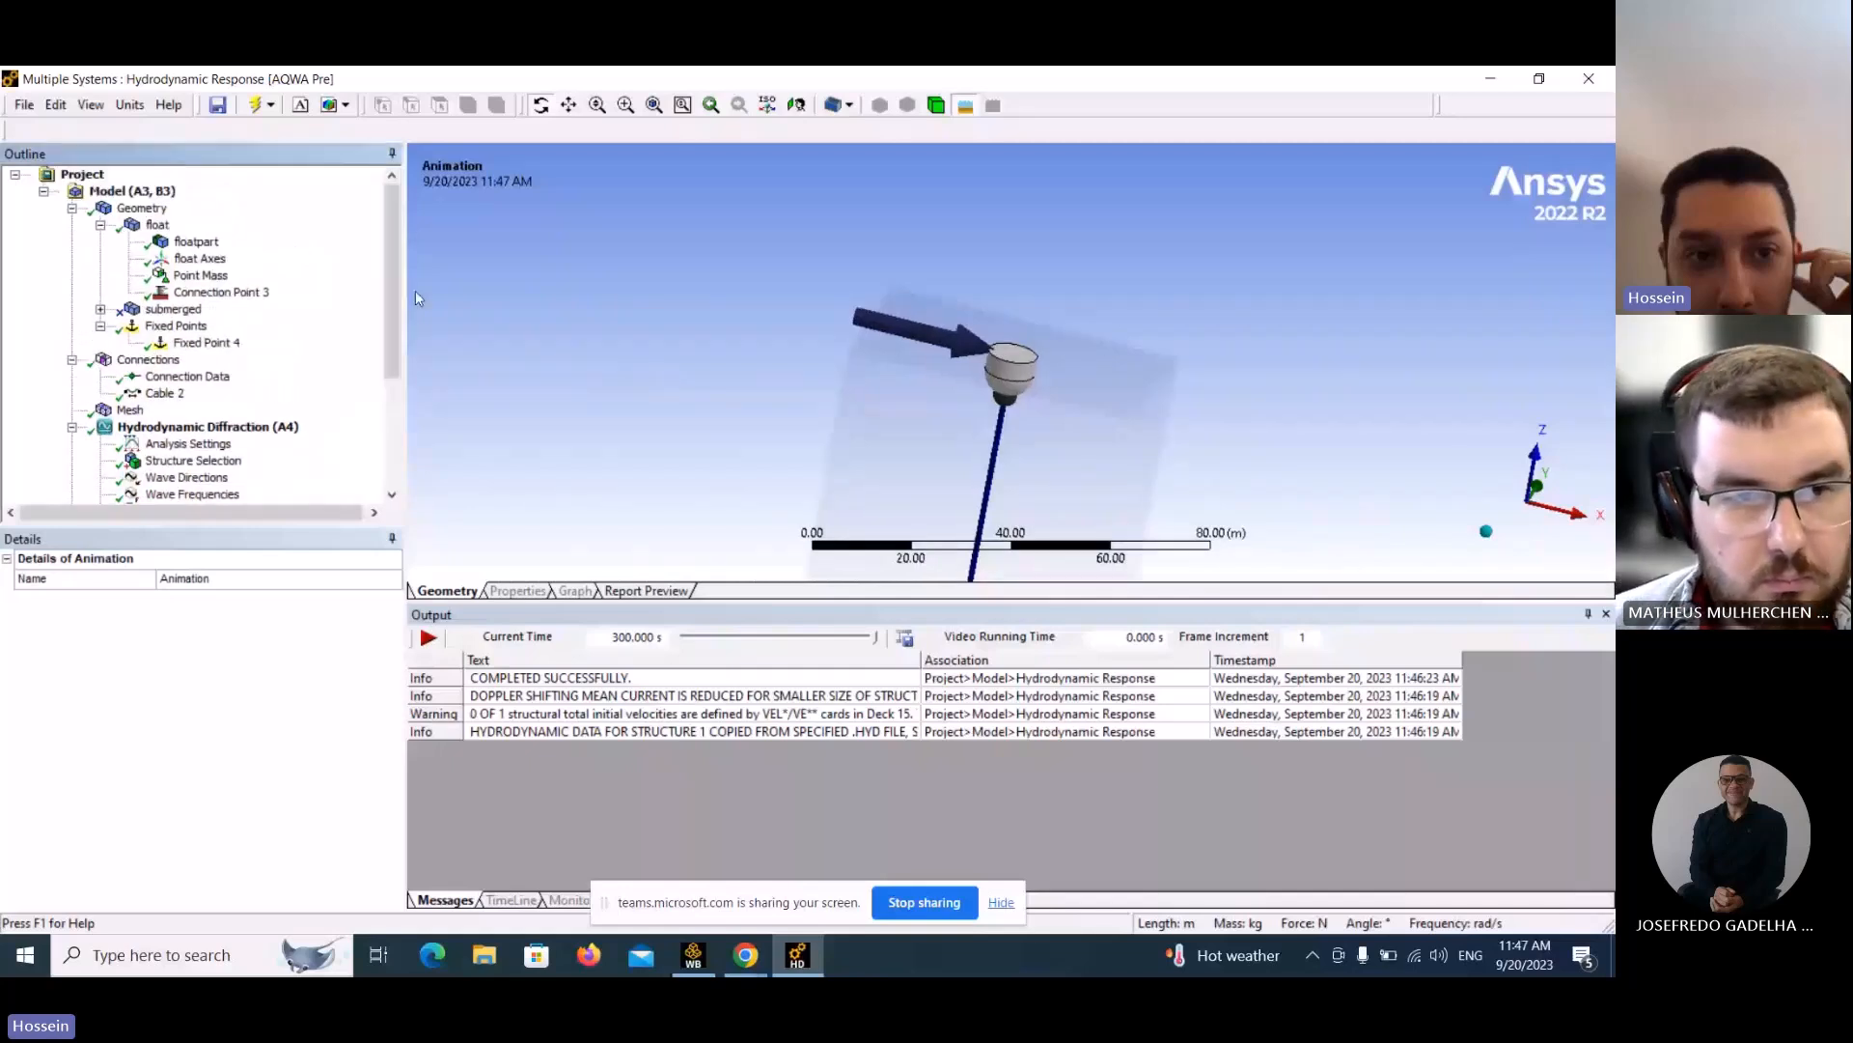
pyautogui.scroll(-2, 381, 375)
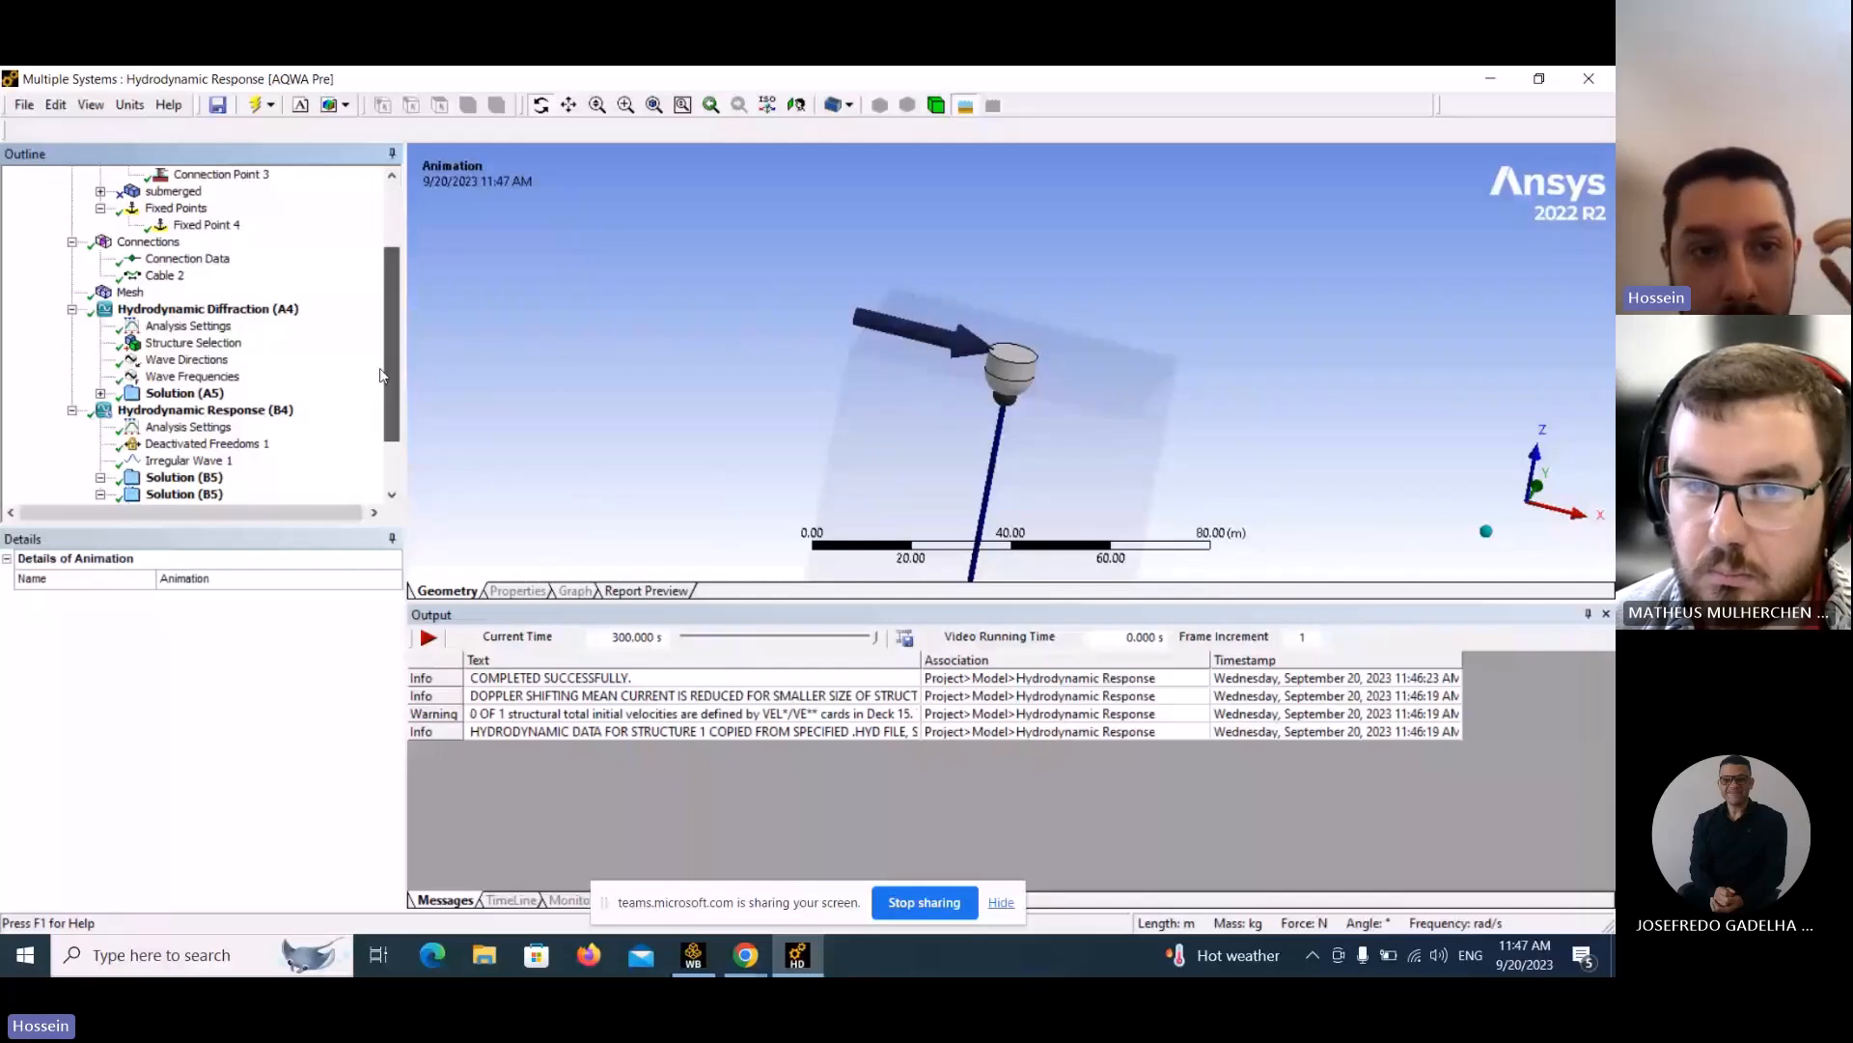
pyautogui.scroll(2, 381, 374)
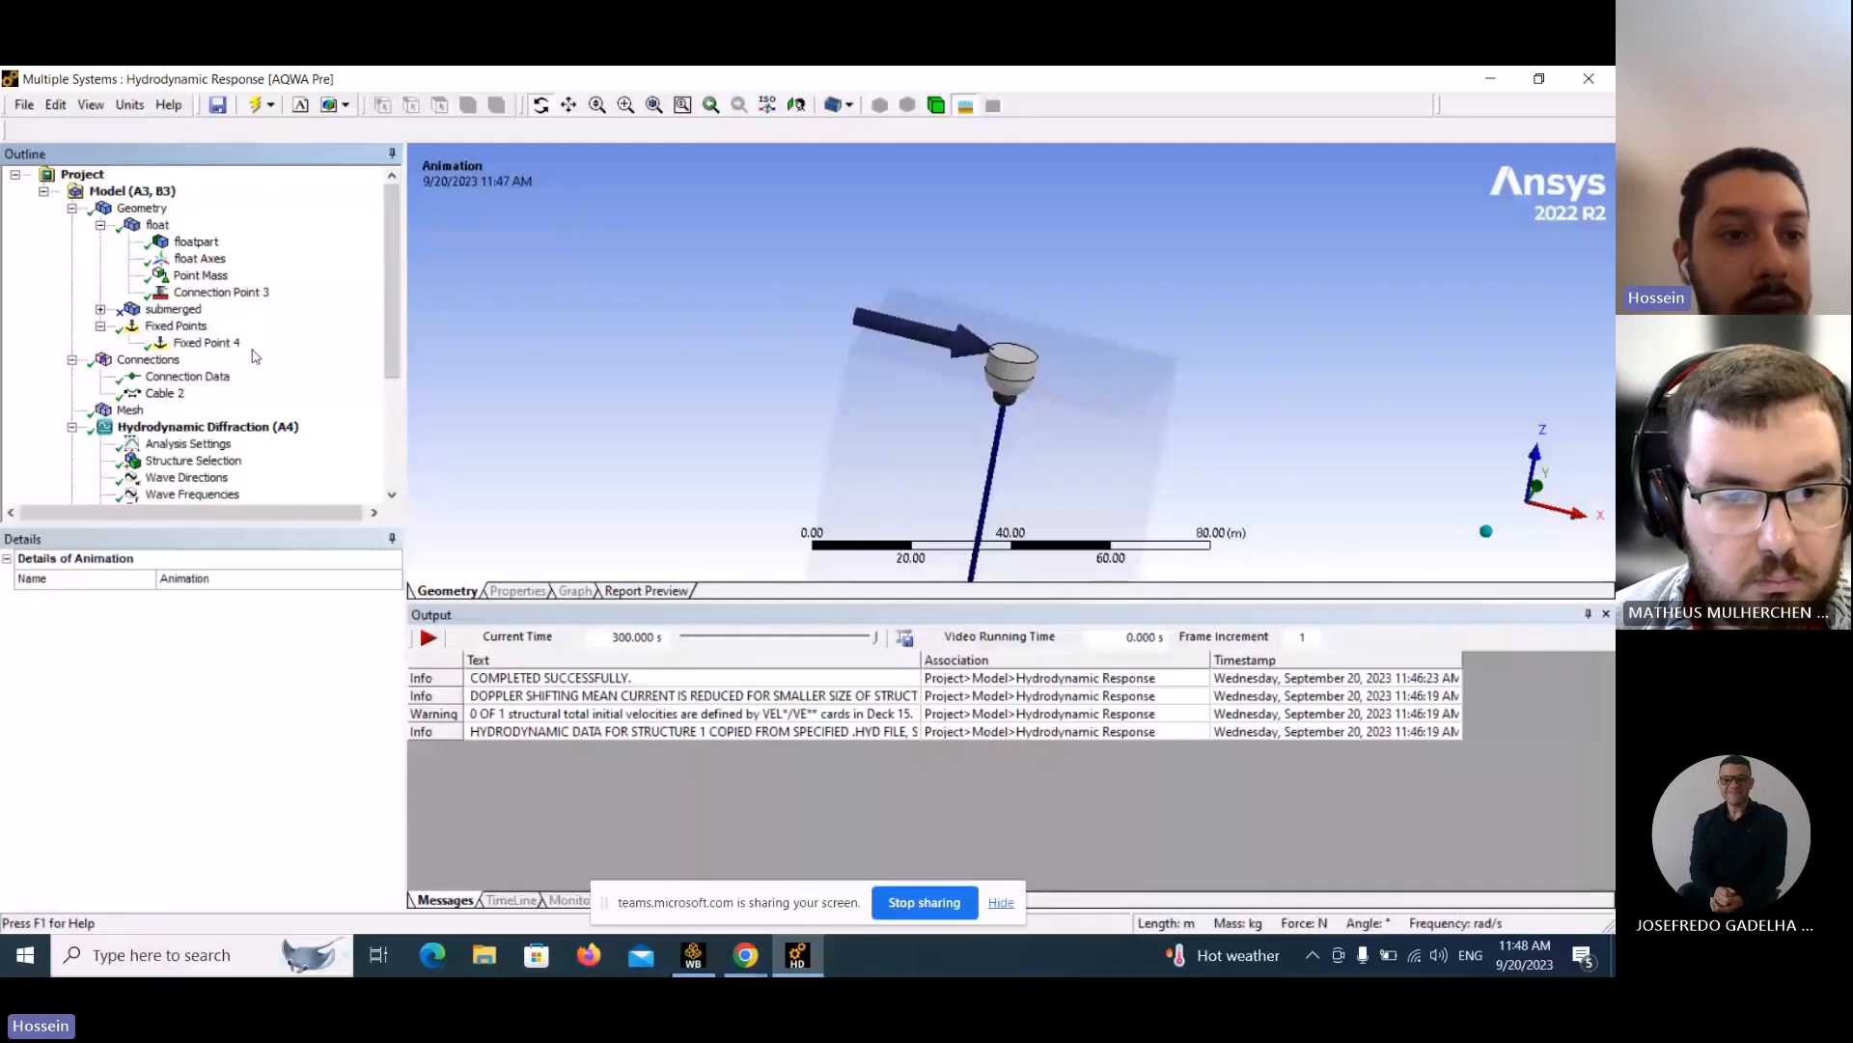
pyautogui.click(158, 394)
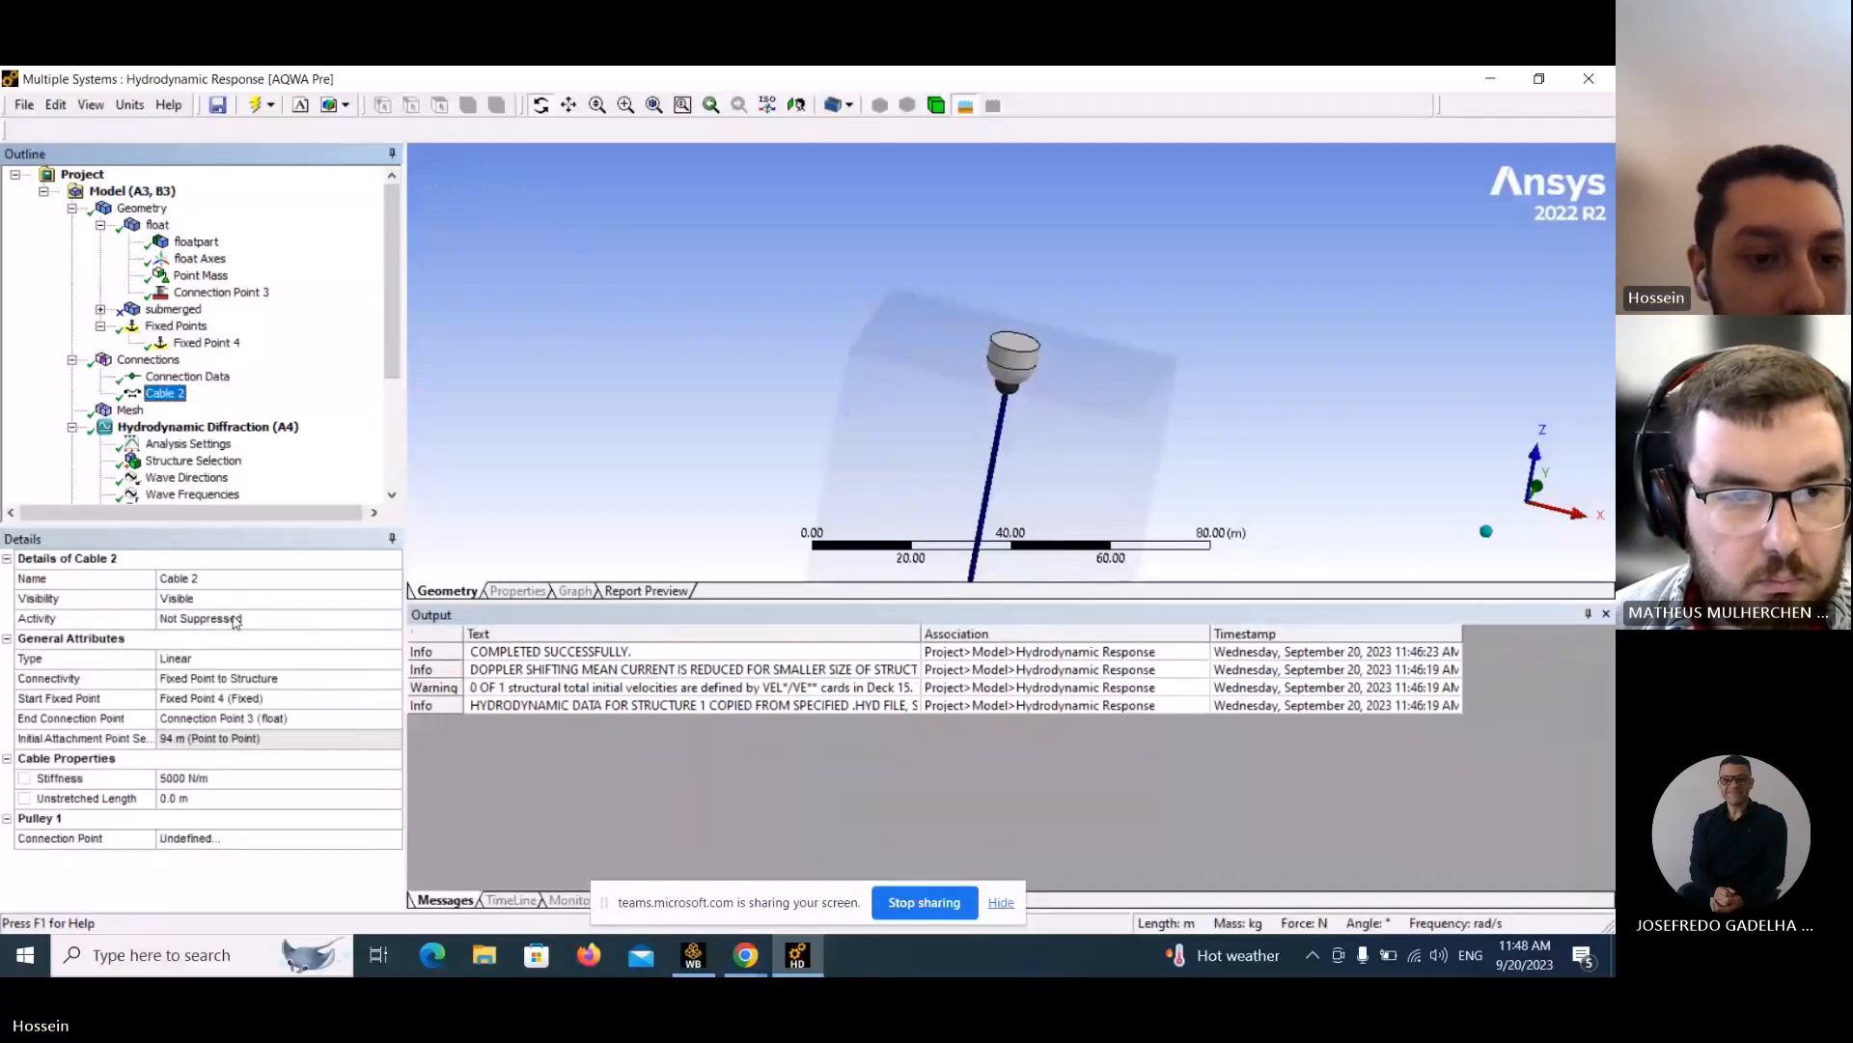
pyautogui.click(239, 619)
pyautogui.click(392, 619)
pyautogui.click(292, 641)
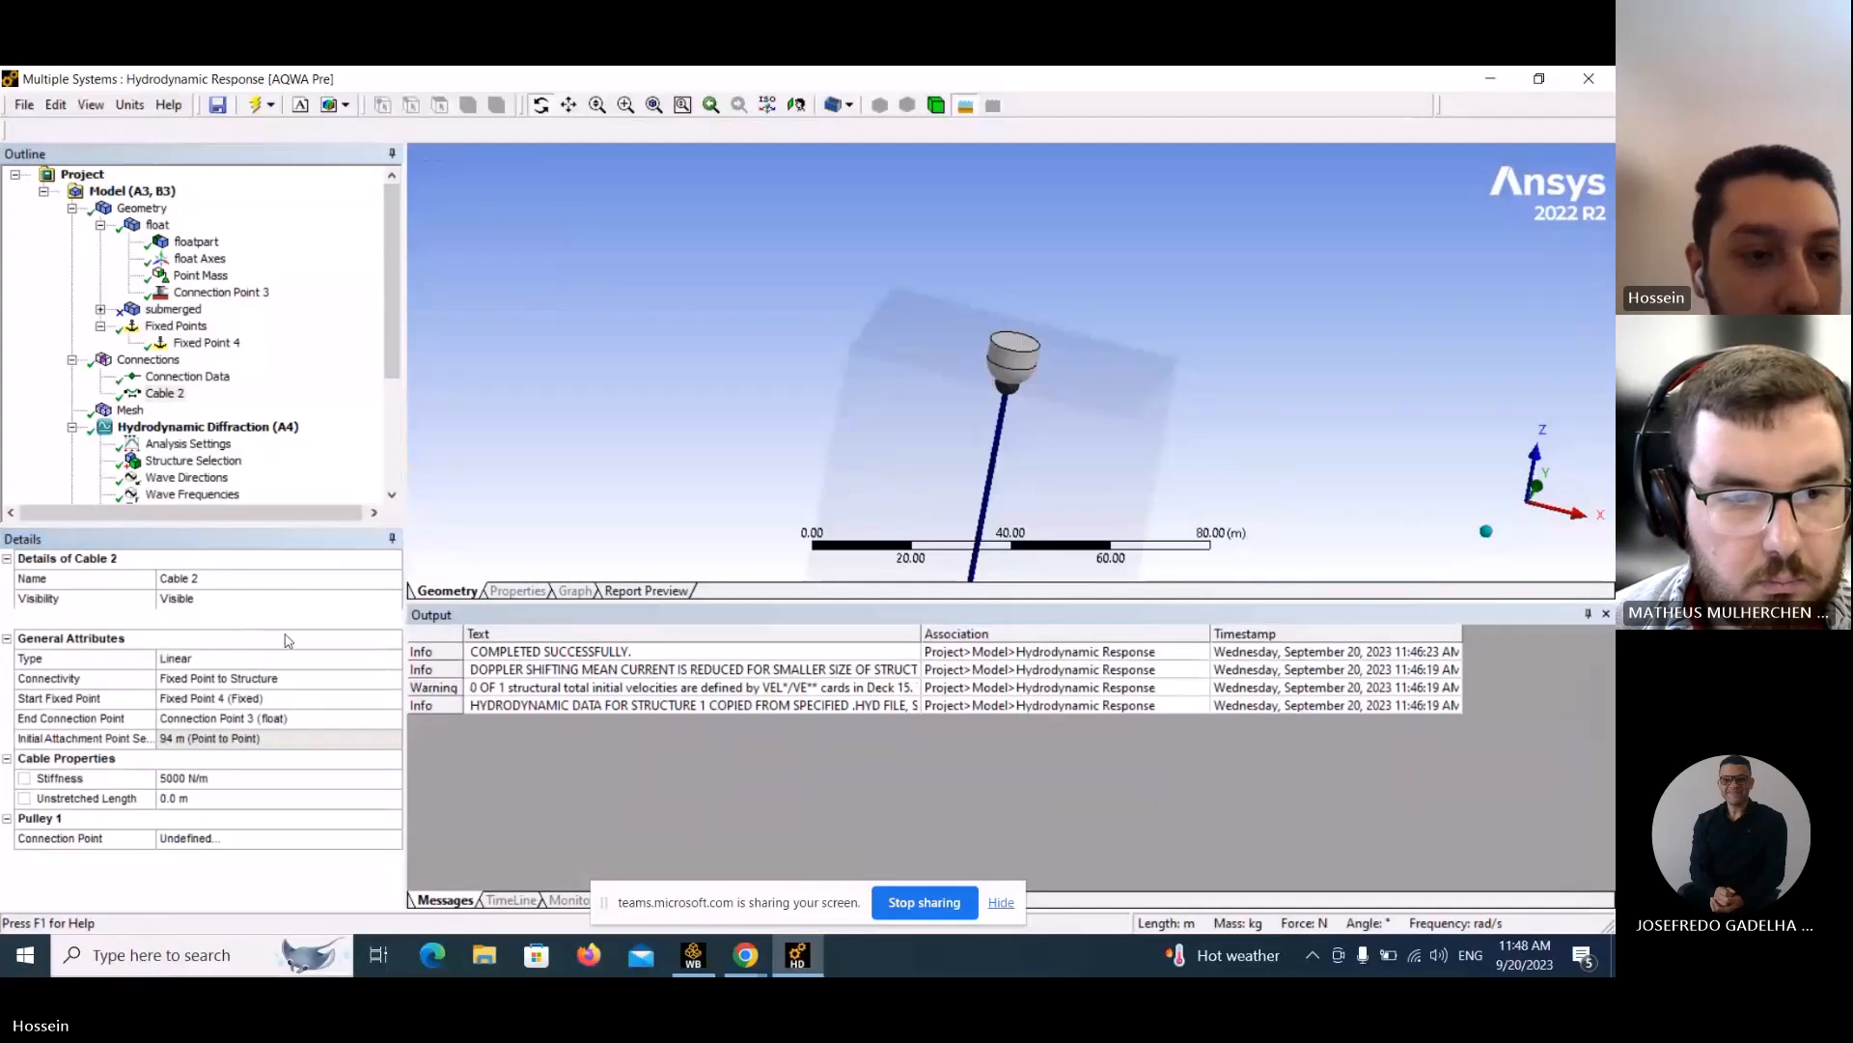
pyautogui.click(207, 344)
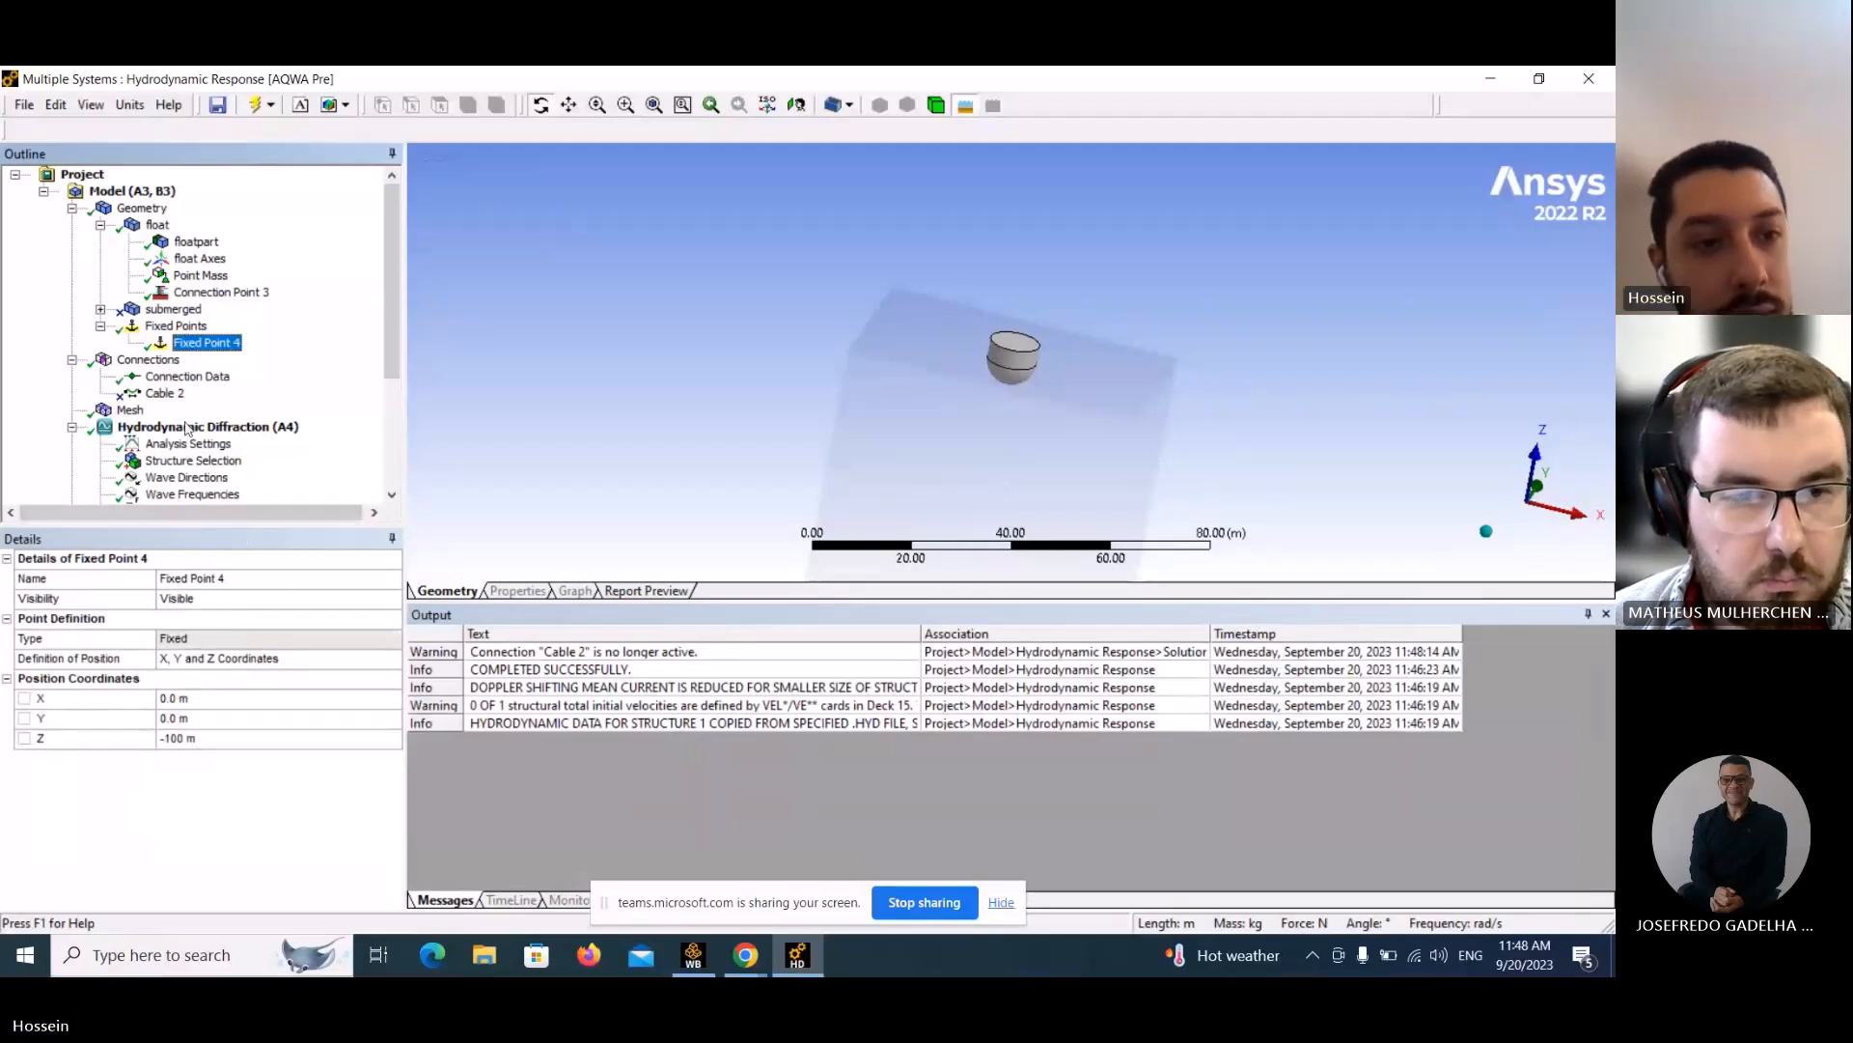
pyautogui.click(194, 291)
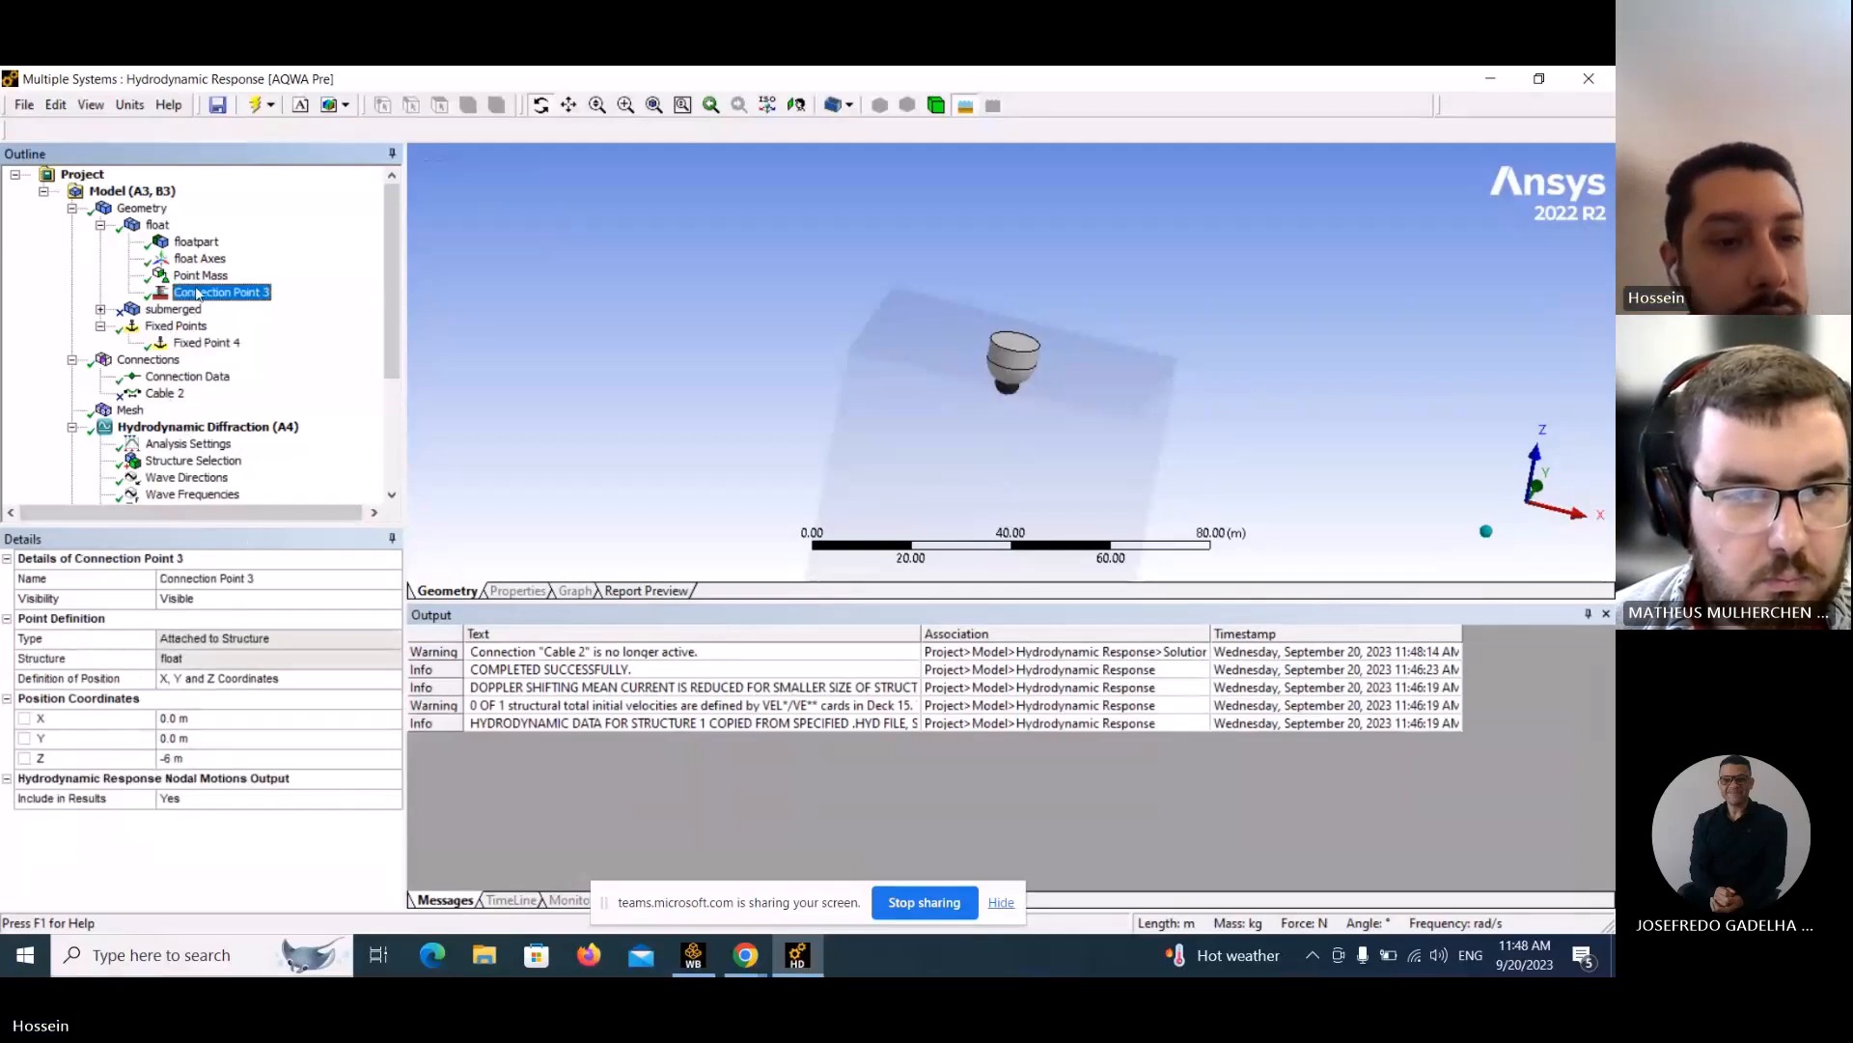
# Add an Additional Hydrostatic Stiffness matrix to the float and set its Z-Z term to 50000 N/m.
pyautogui.click(158, 226)
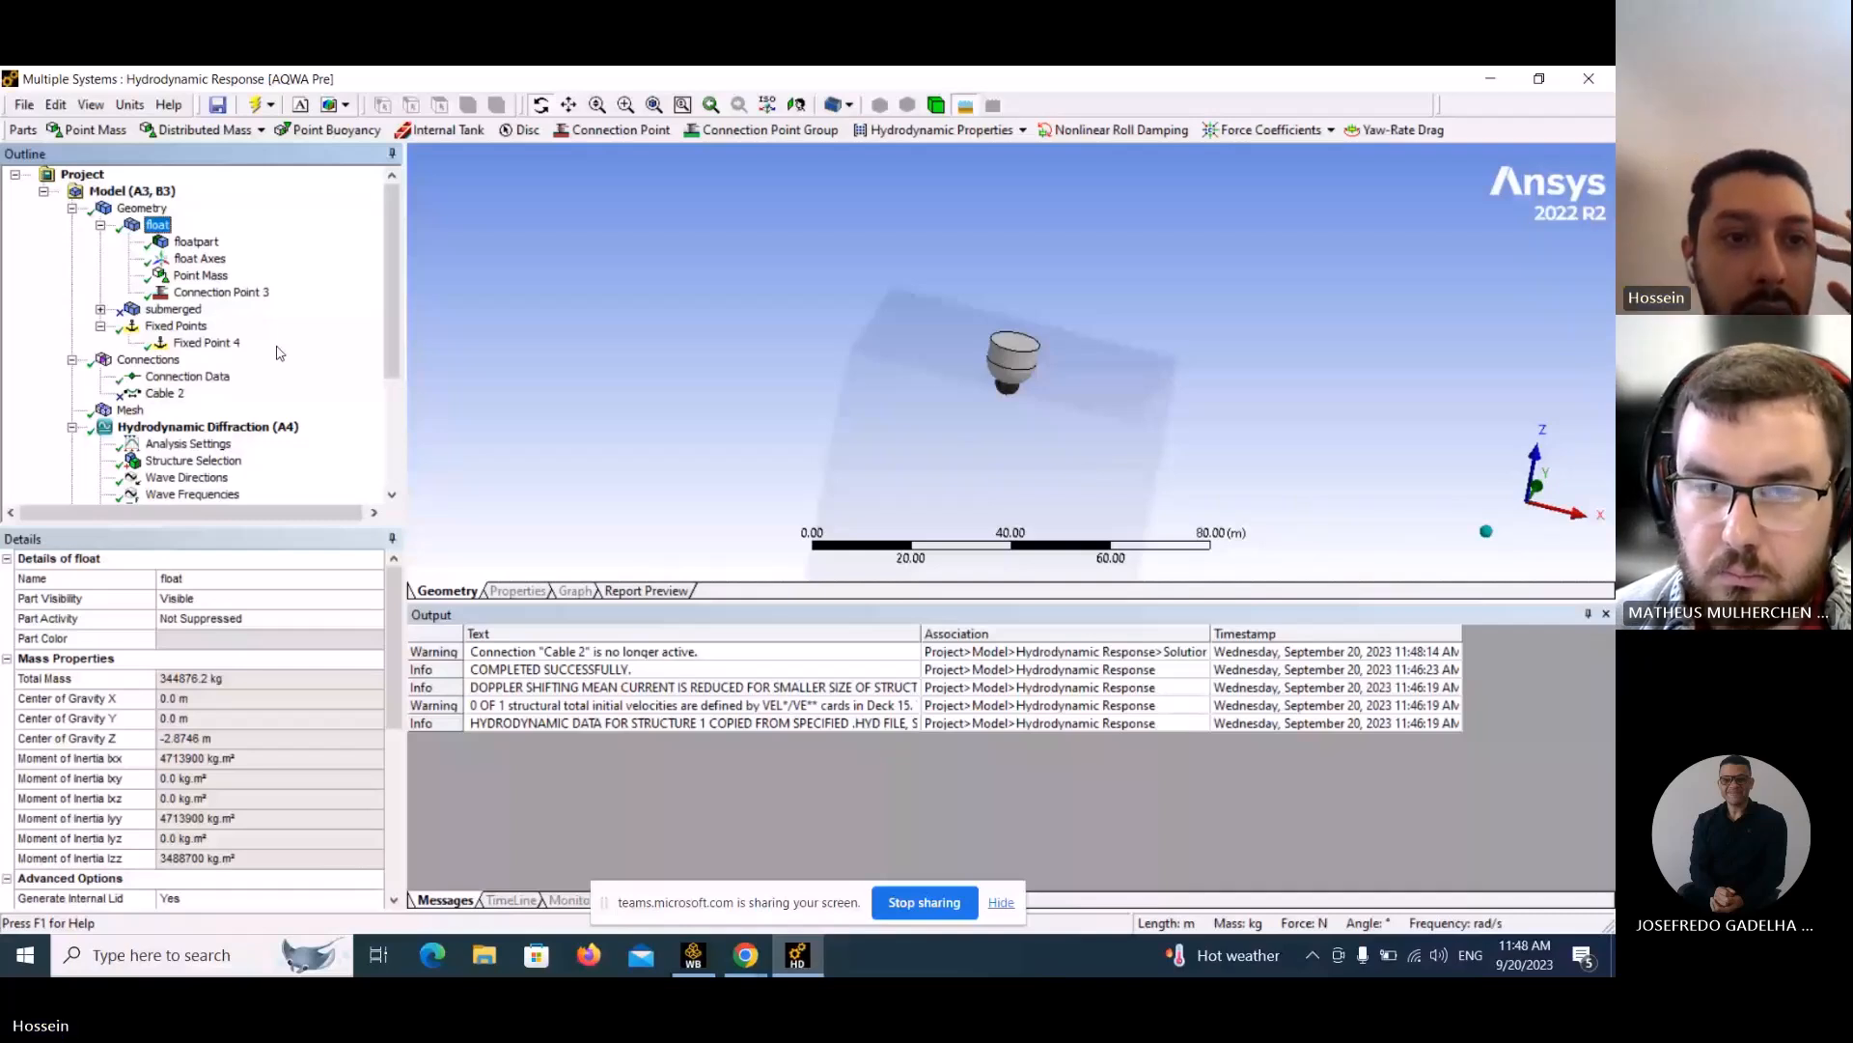
pyautogui.rightClick(159, 225)
pyautogui.moveTo(204, 236)
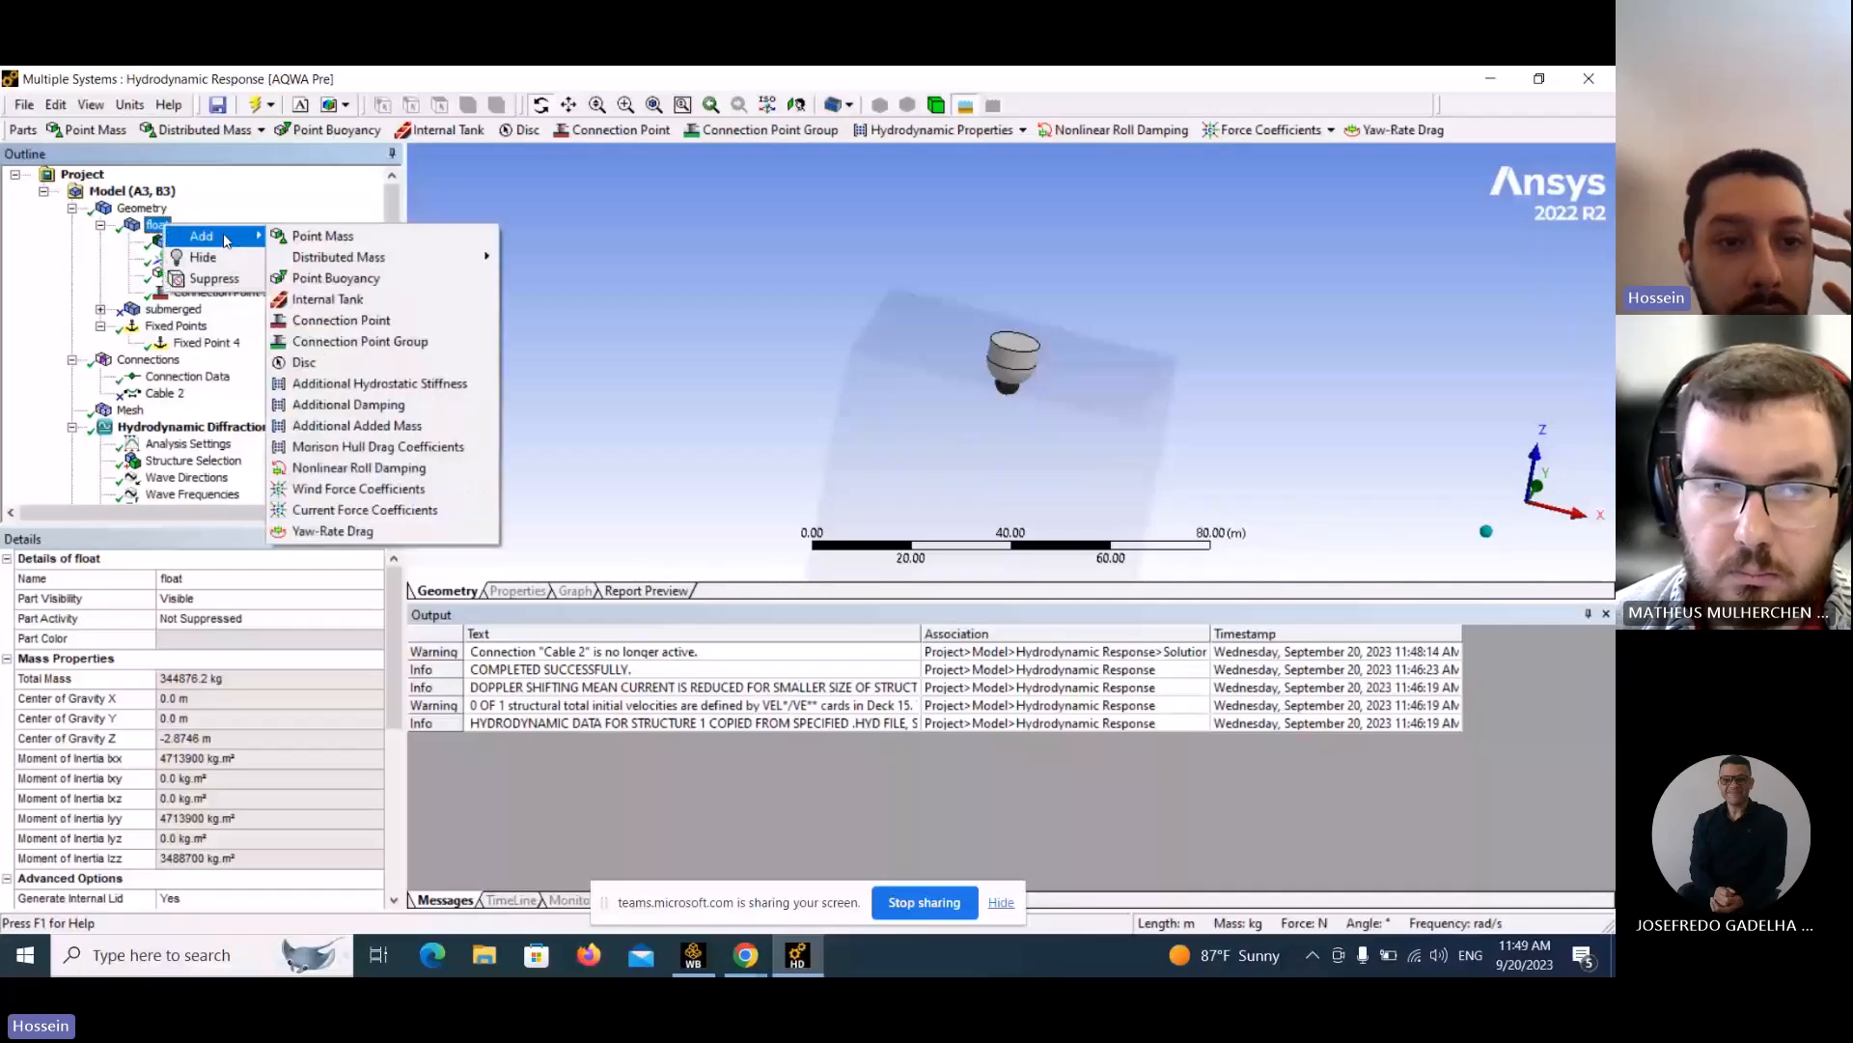
pyautogui.click(431, 384)
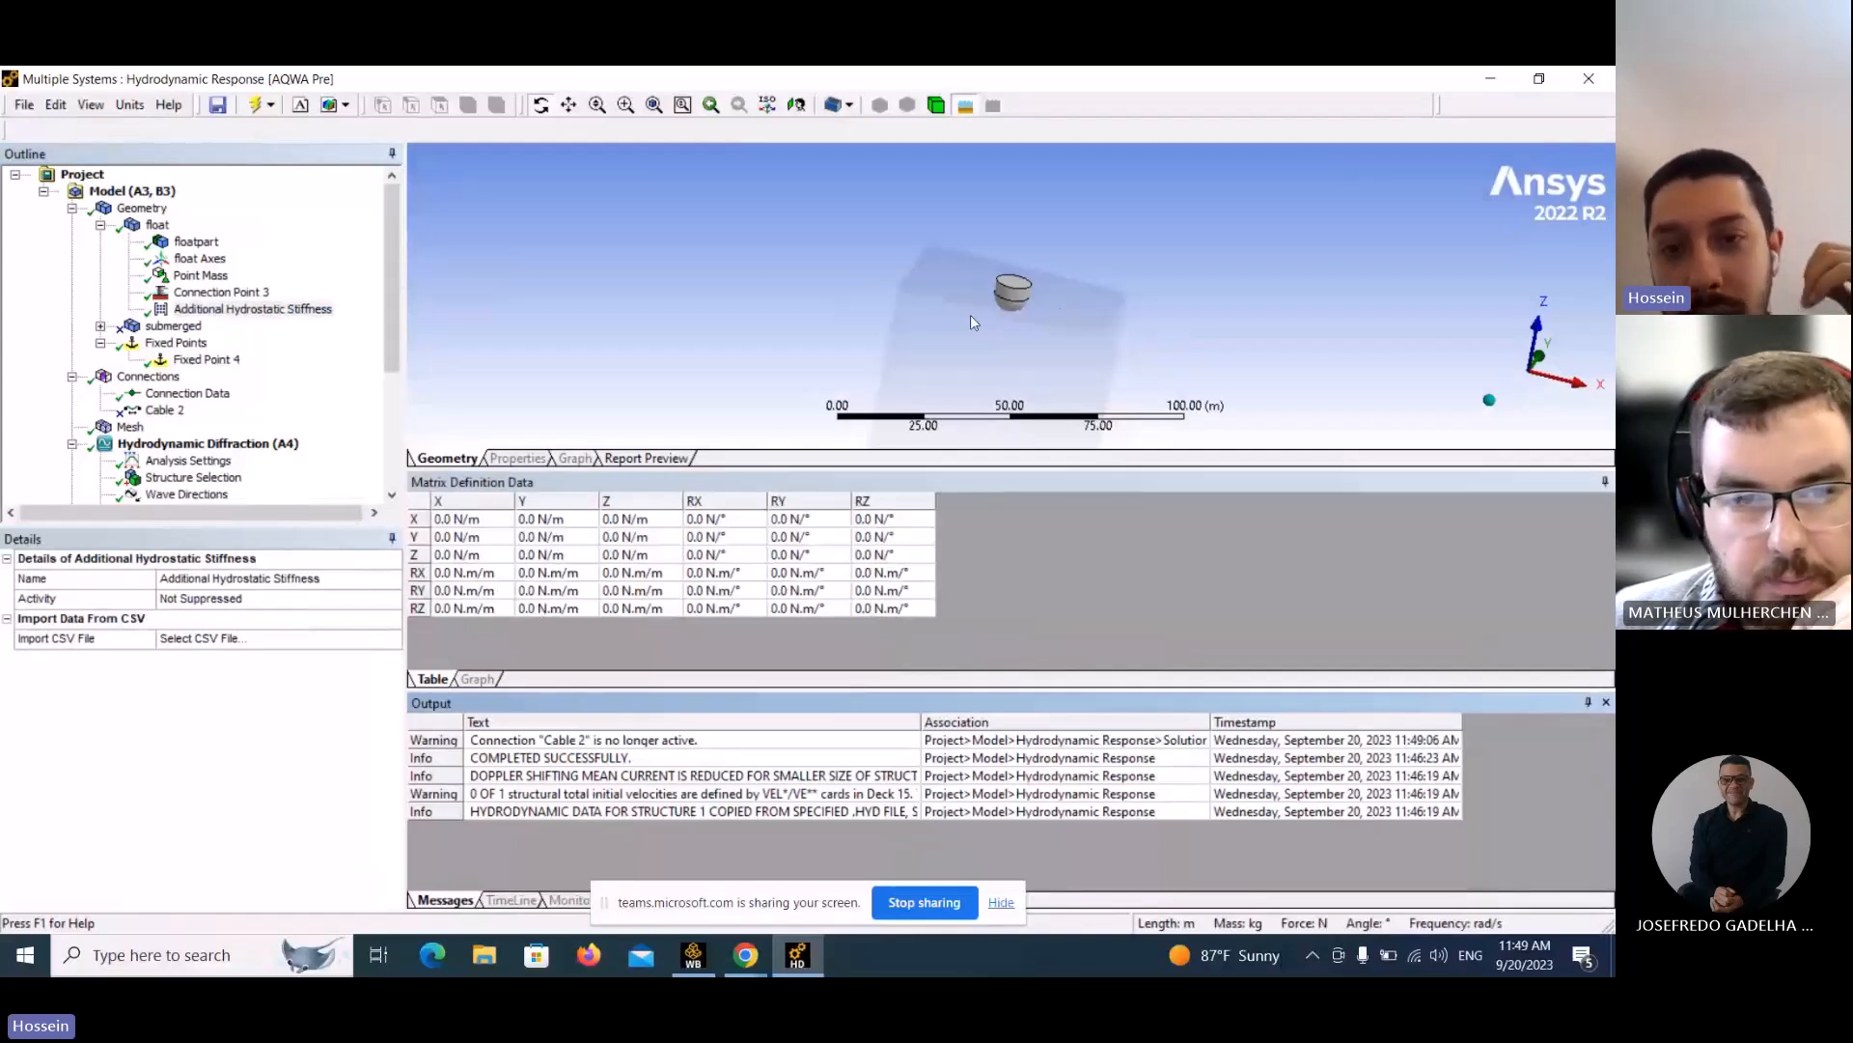
pyautogui.moveTo(970, 314)
pyautogui.mouseDown(button='middle')
pyautogui.moveTo(954, 301)
pyautogui.moveTo(987, 291)
pyautogui.mouseUp(button='middle')
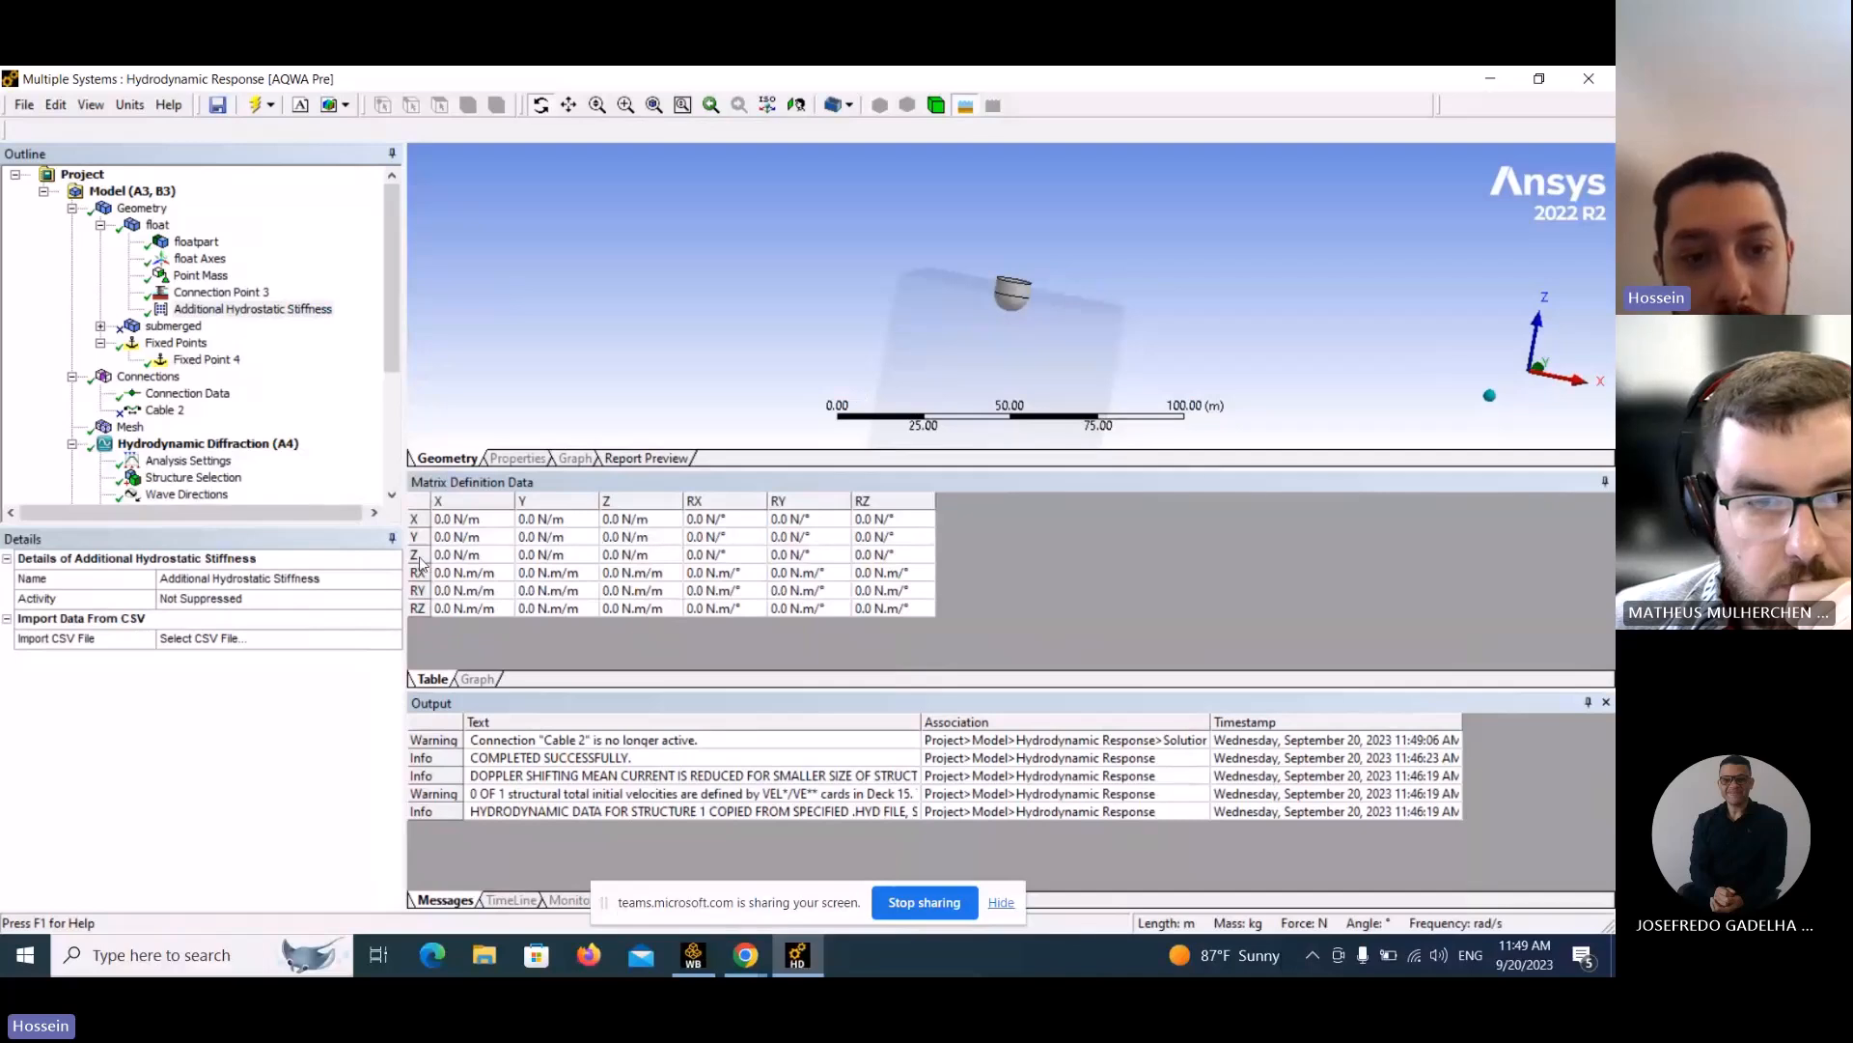
pyautogui.click(629, 552)
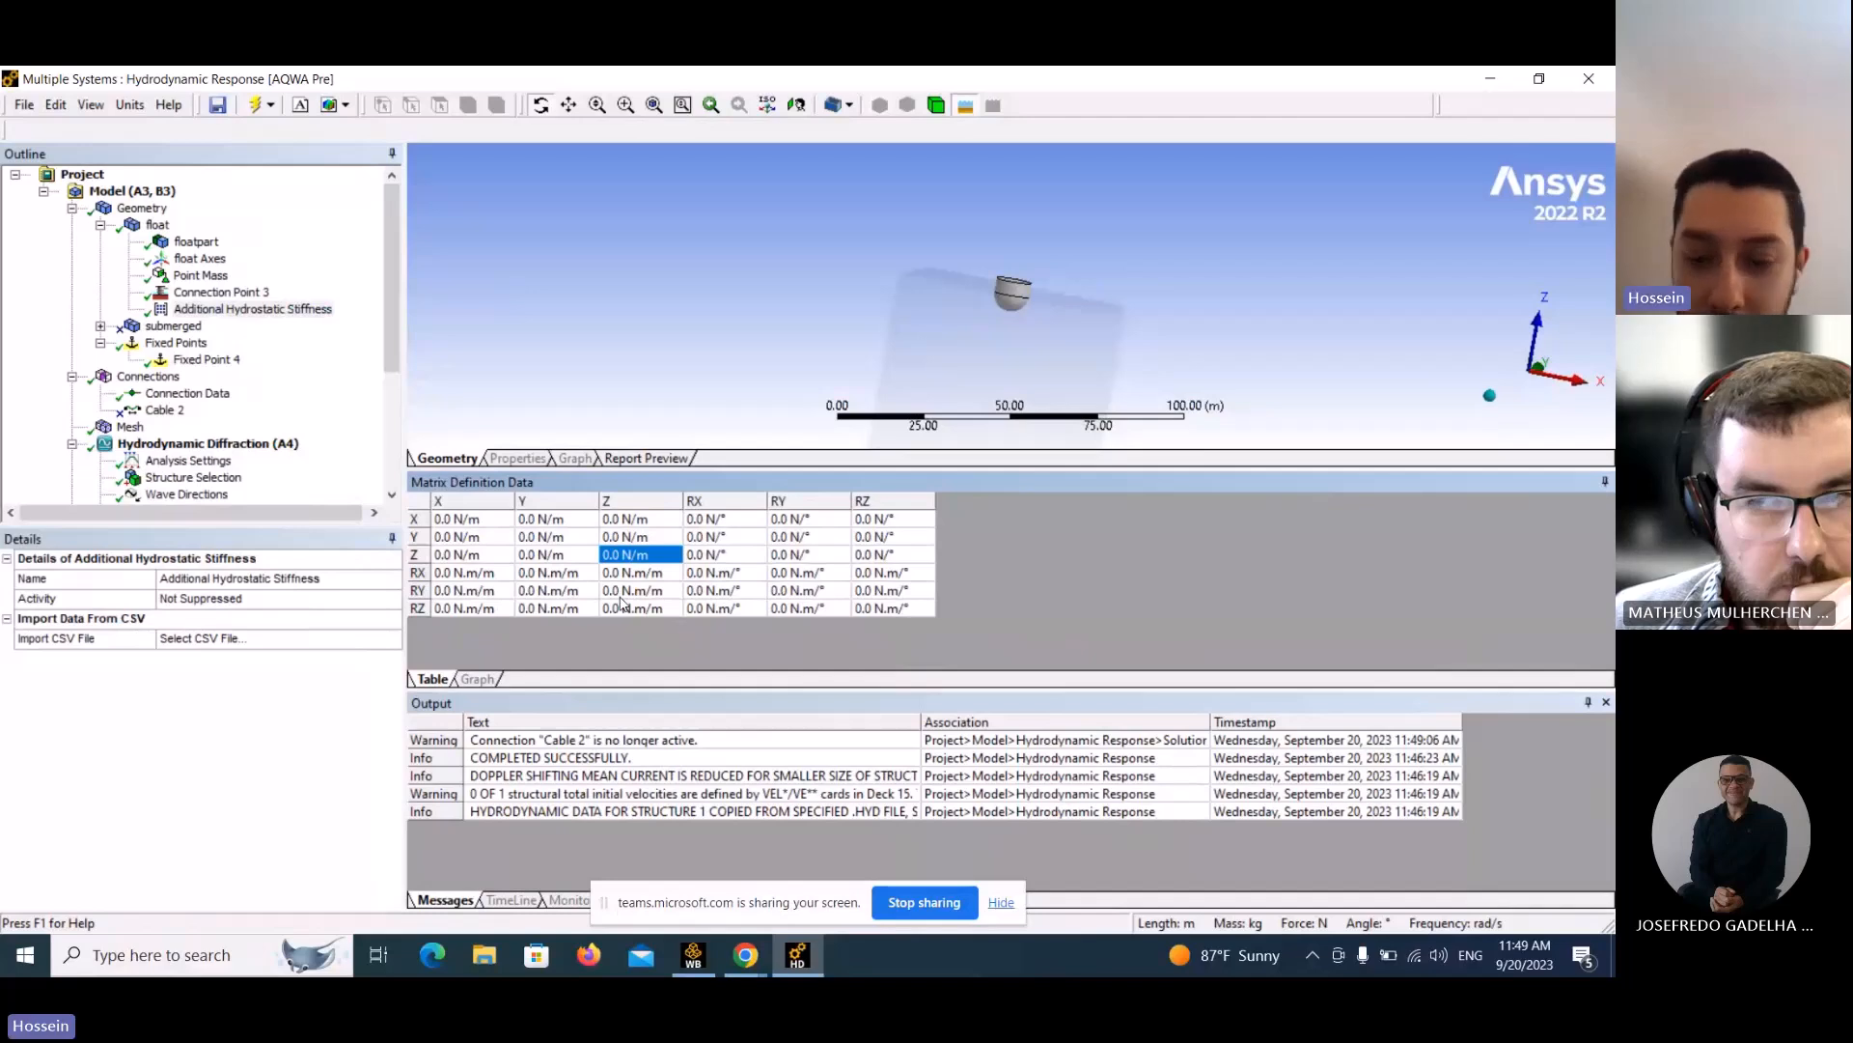
pyautogui.write('50000')
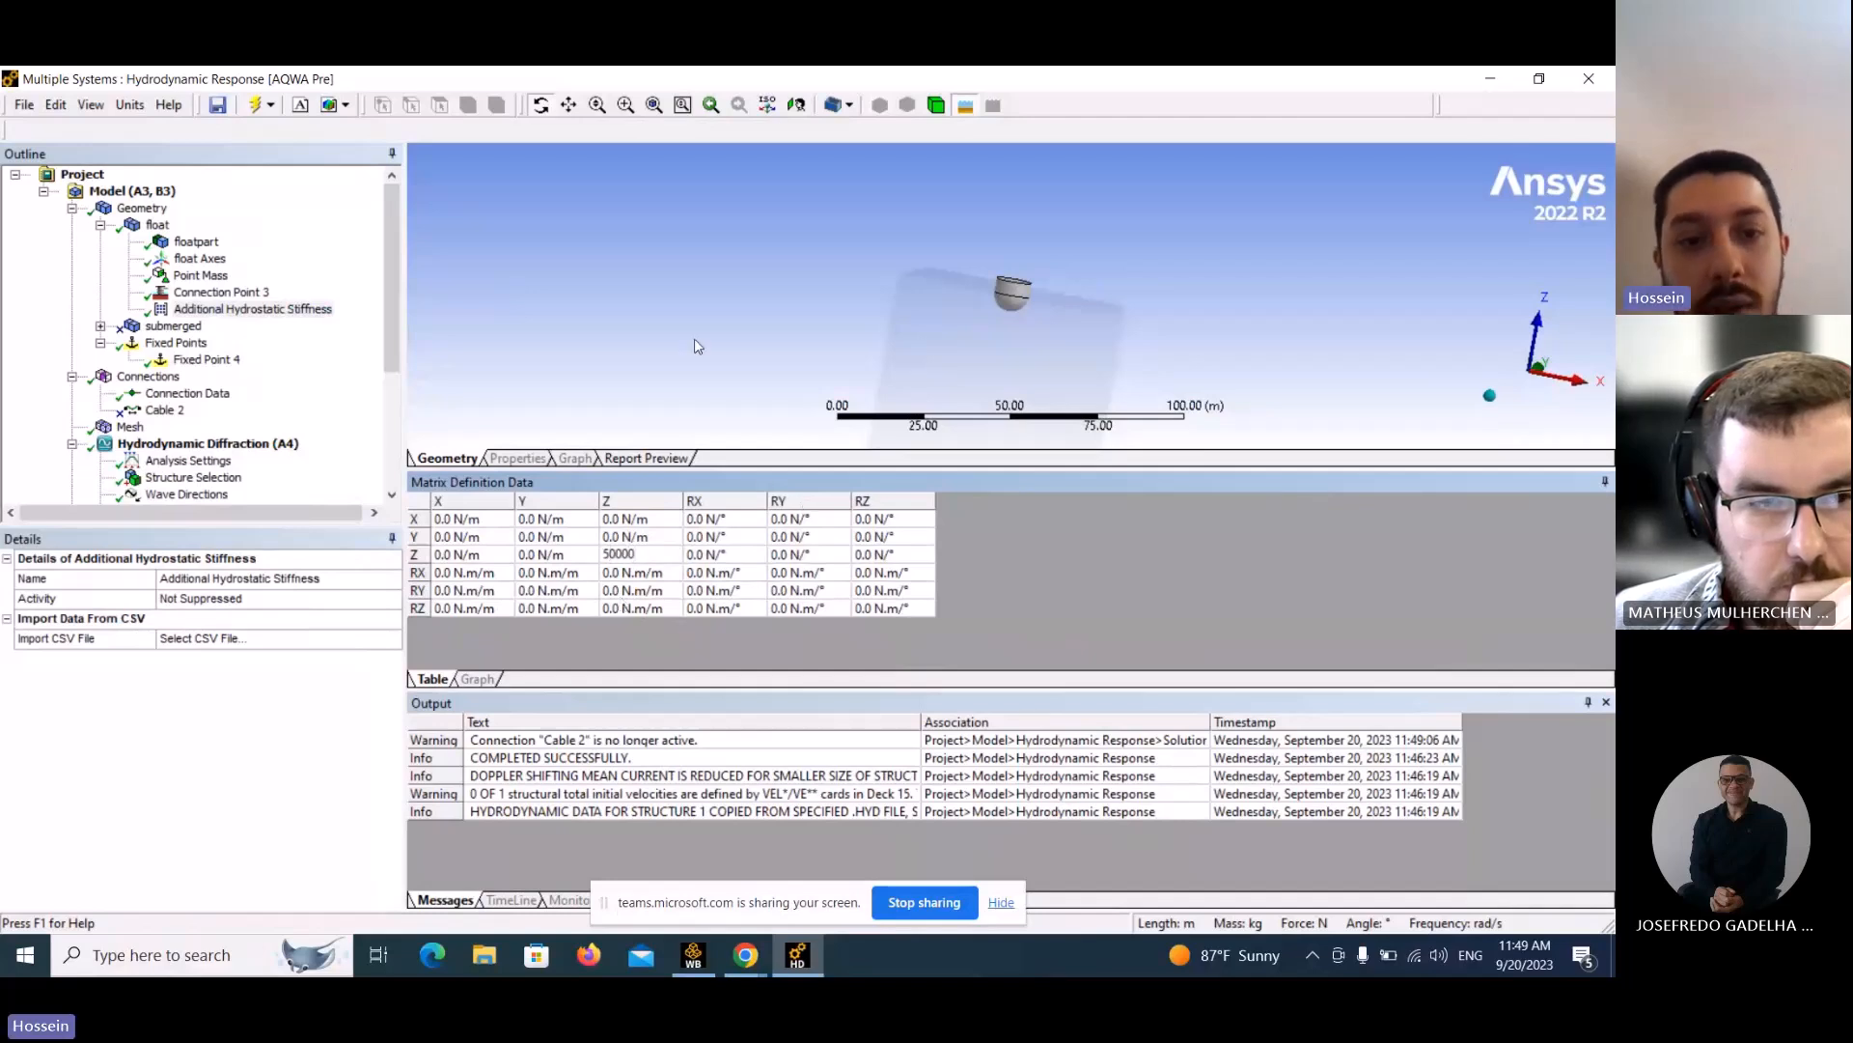
pyautogui.press('Return')
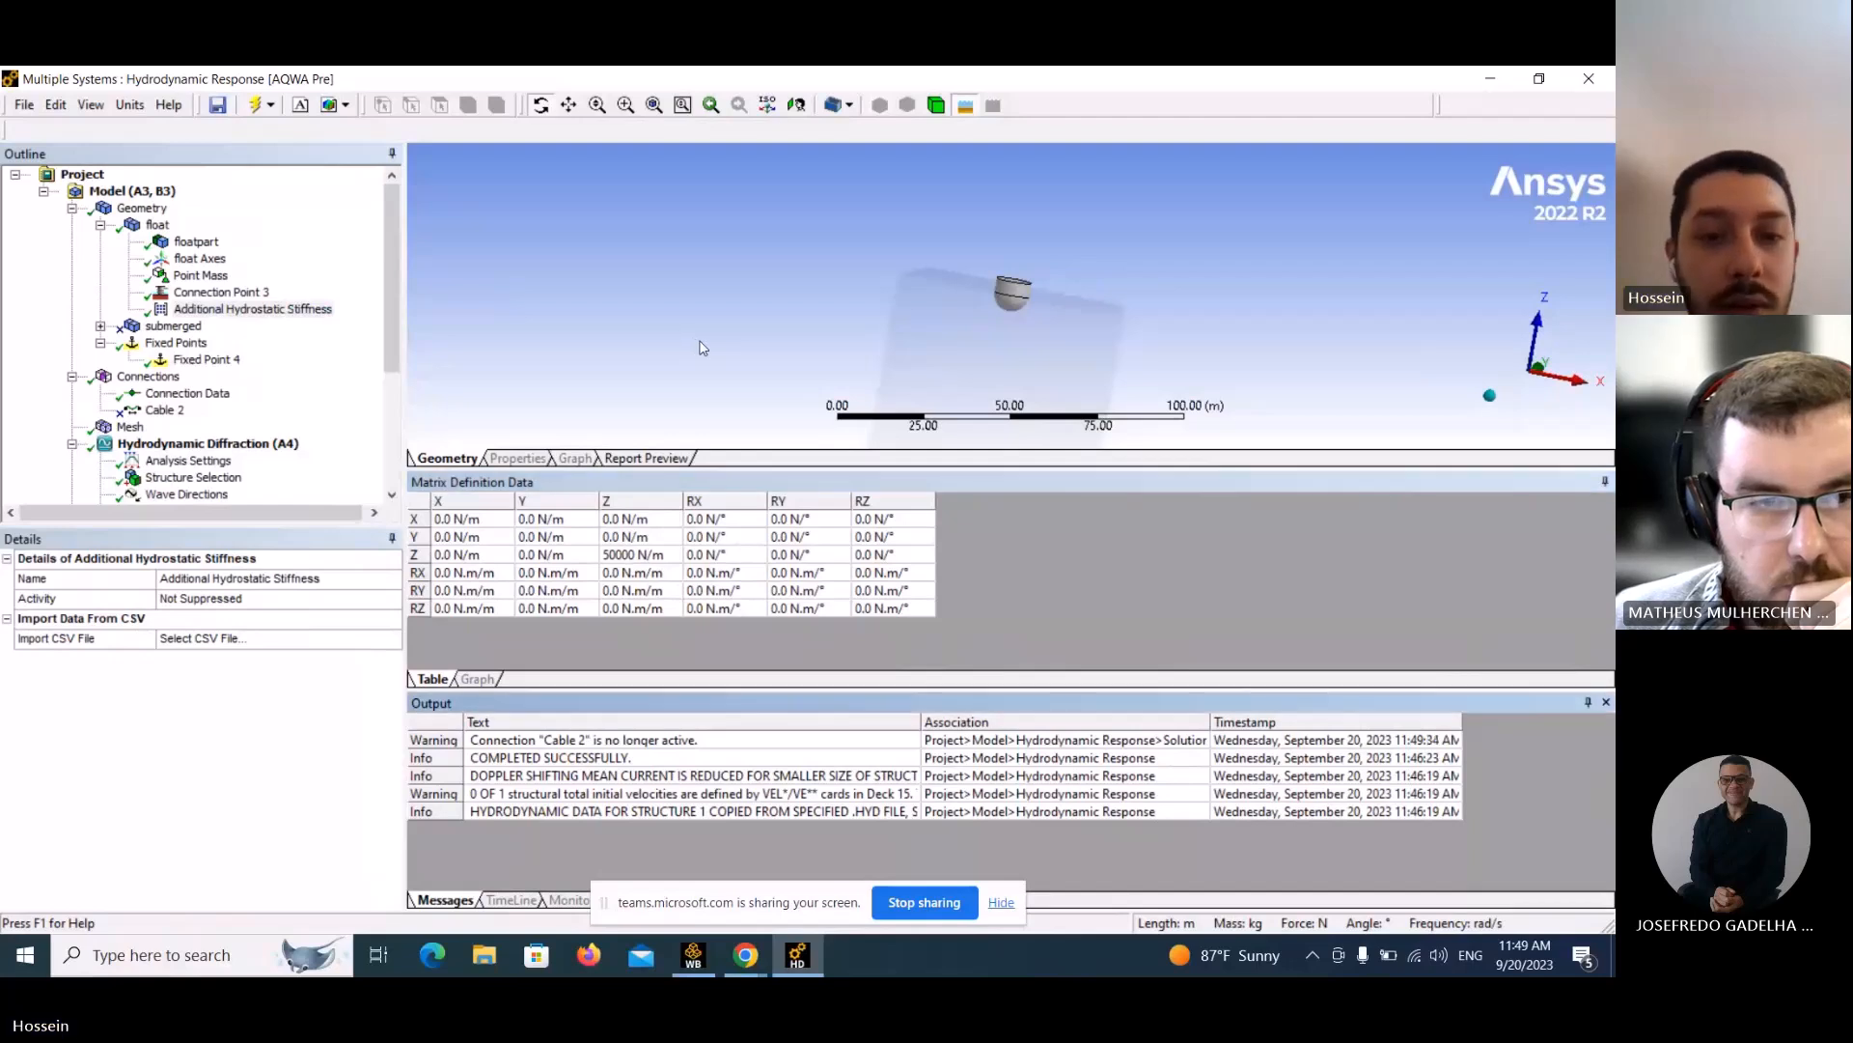
# Add an Additional Damping (Frequency Independent) matrix to the float.
pyautogui.click(161, 228)
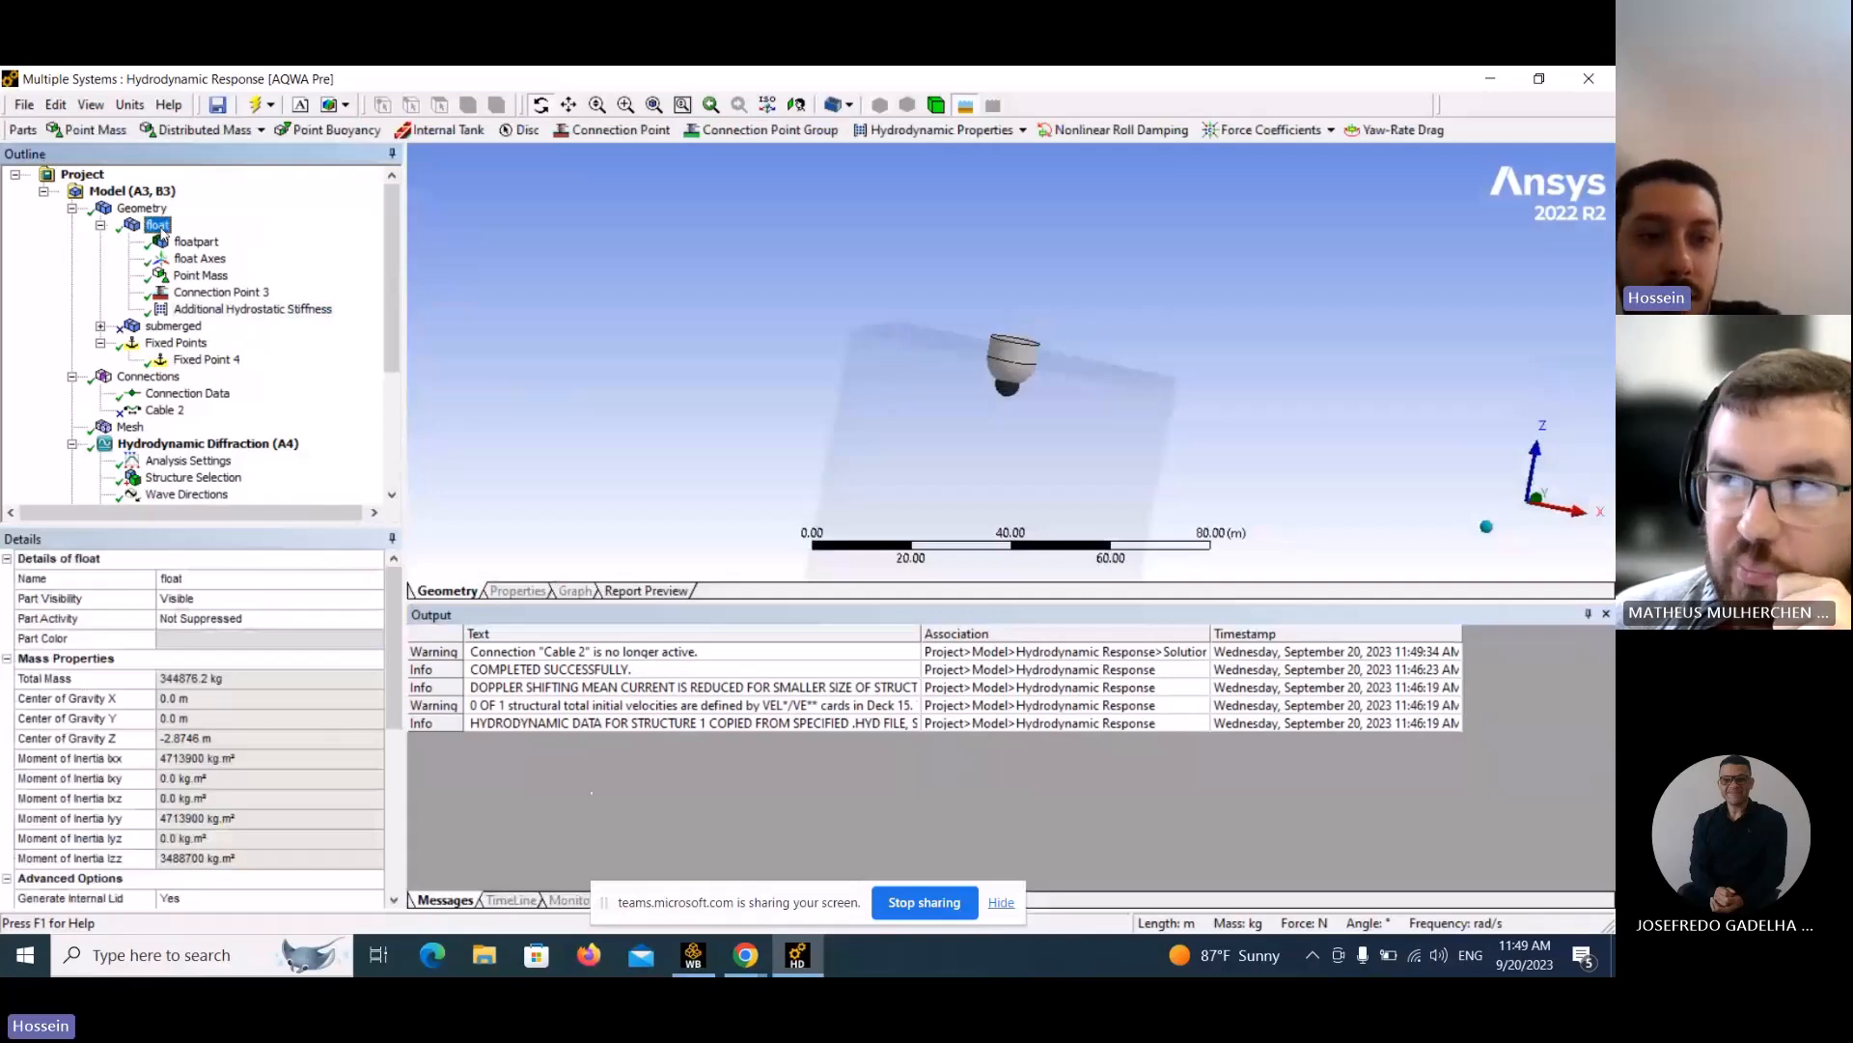
pyautogui.rightClick(162, 233)
pyautogui.click(475, 537)
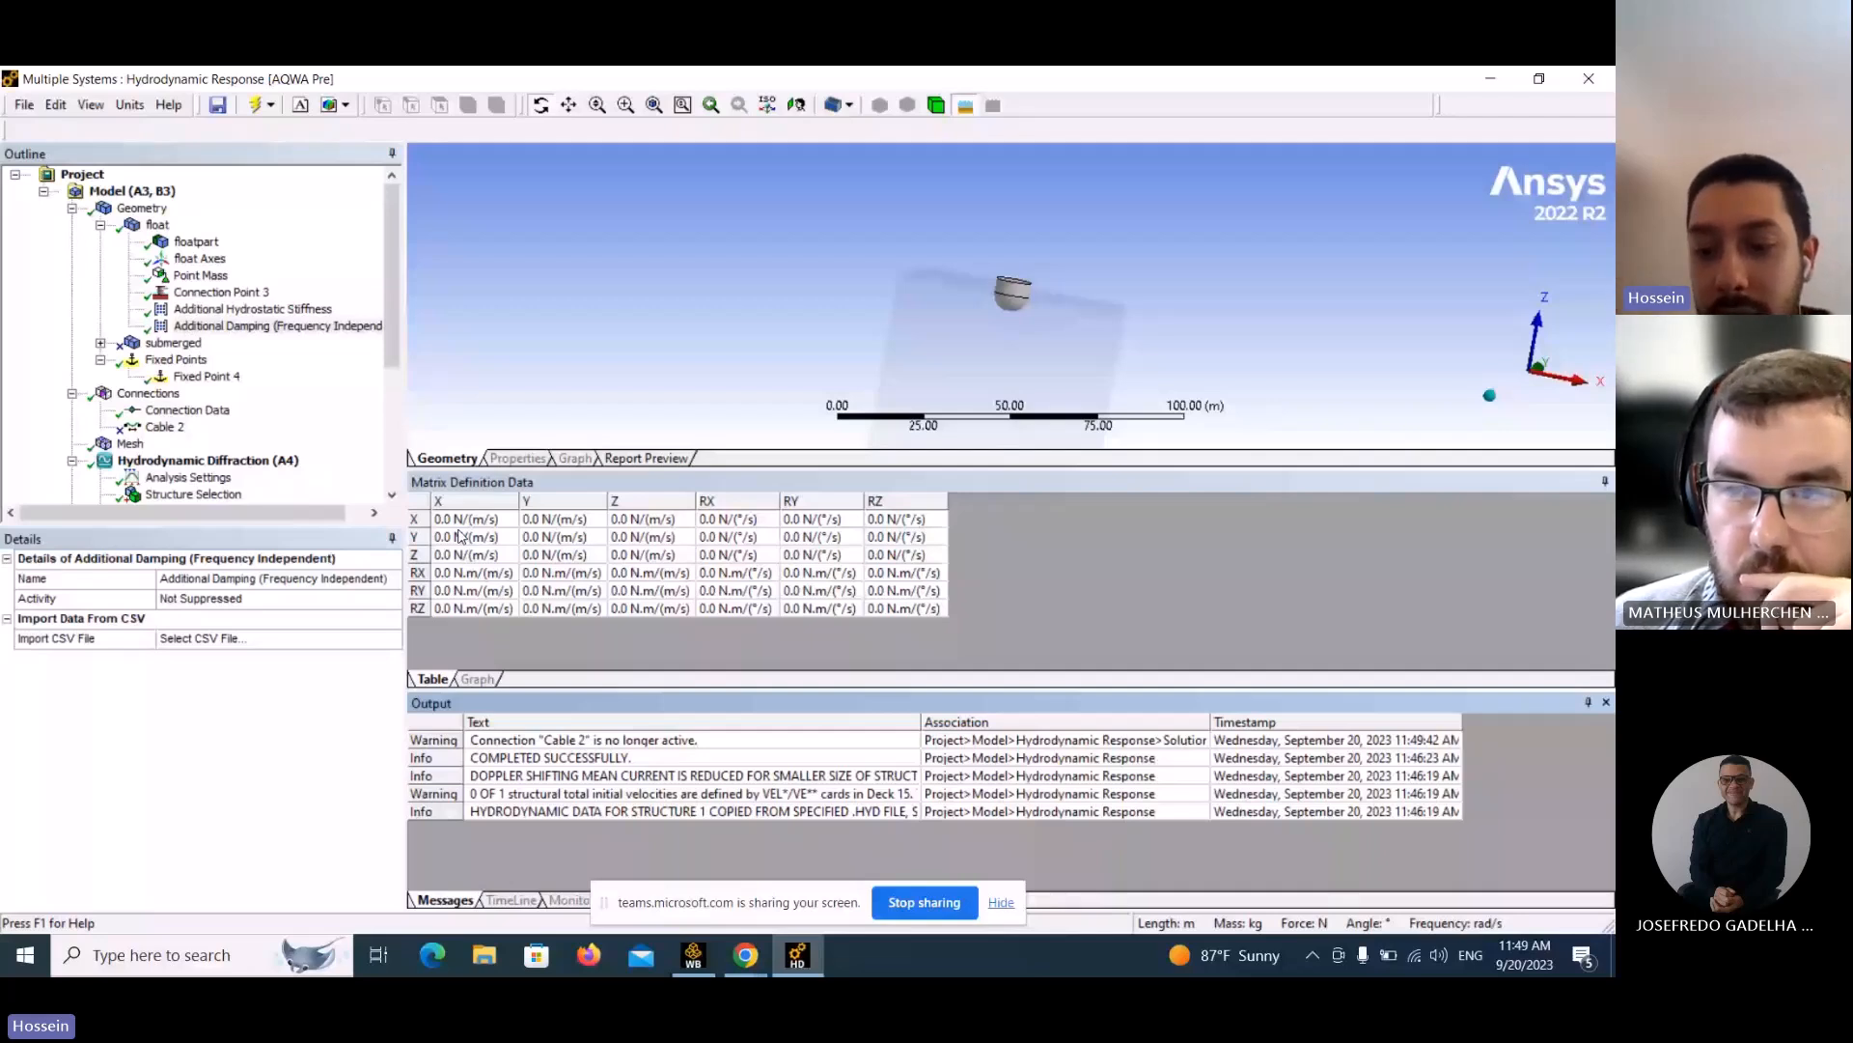
# Delete Cable 2 from the model's connections.
pyautogui.scroll(-4, 177, 467)
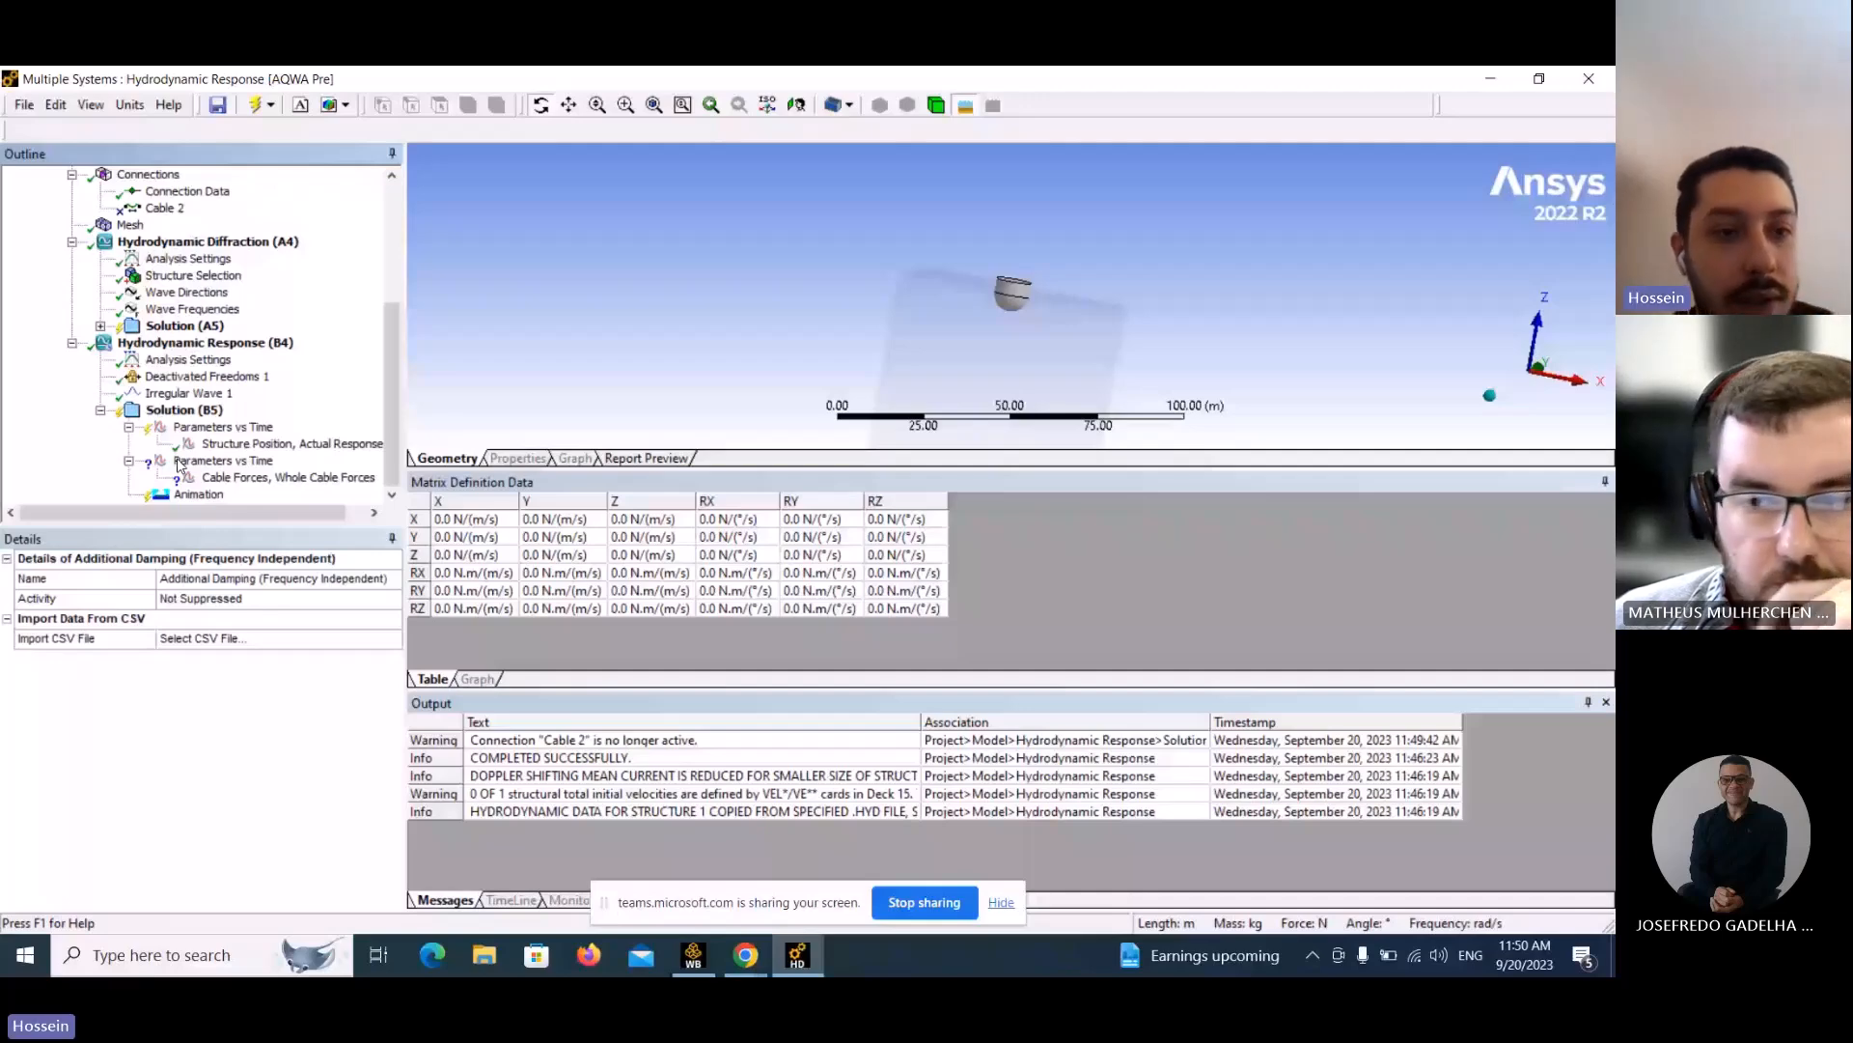
pyautogui.scroll(4, 177, 463)
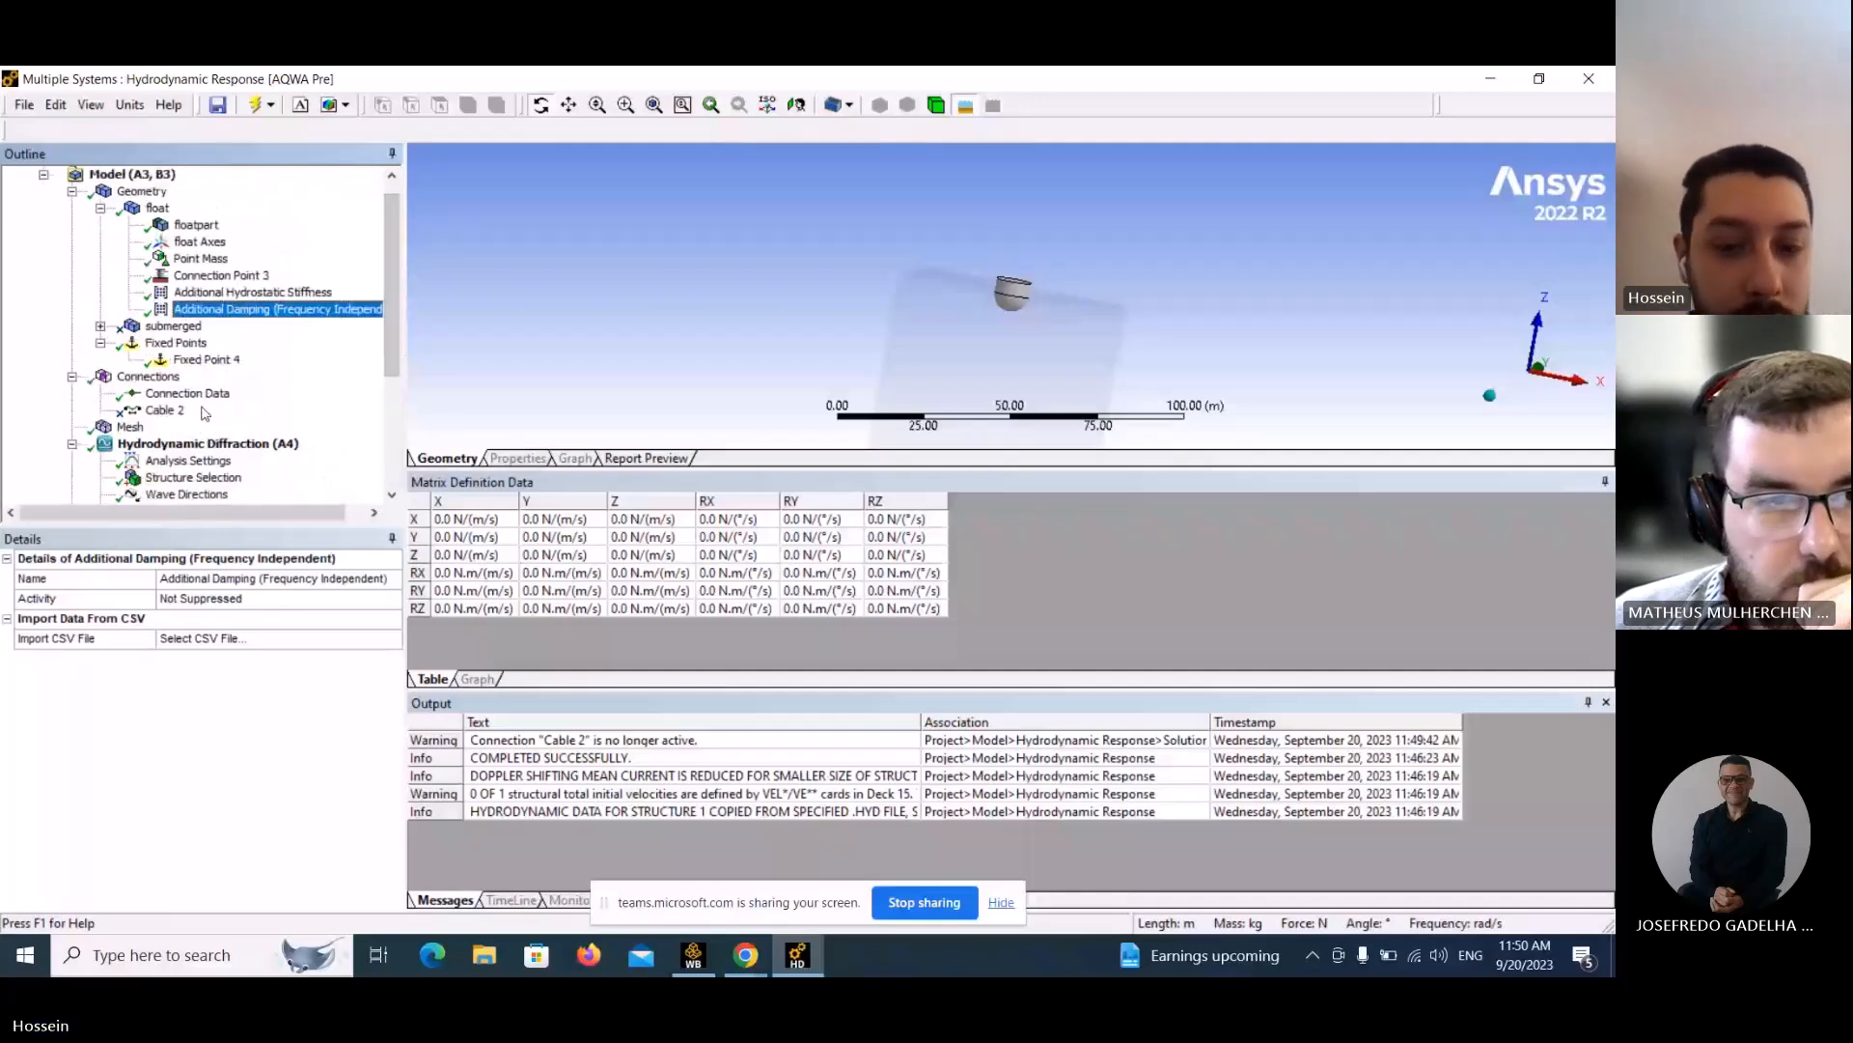
pyautogui.click(172, 410)
pyautogui.press('Delete')
pyautogui.press('Return')
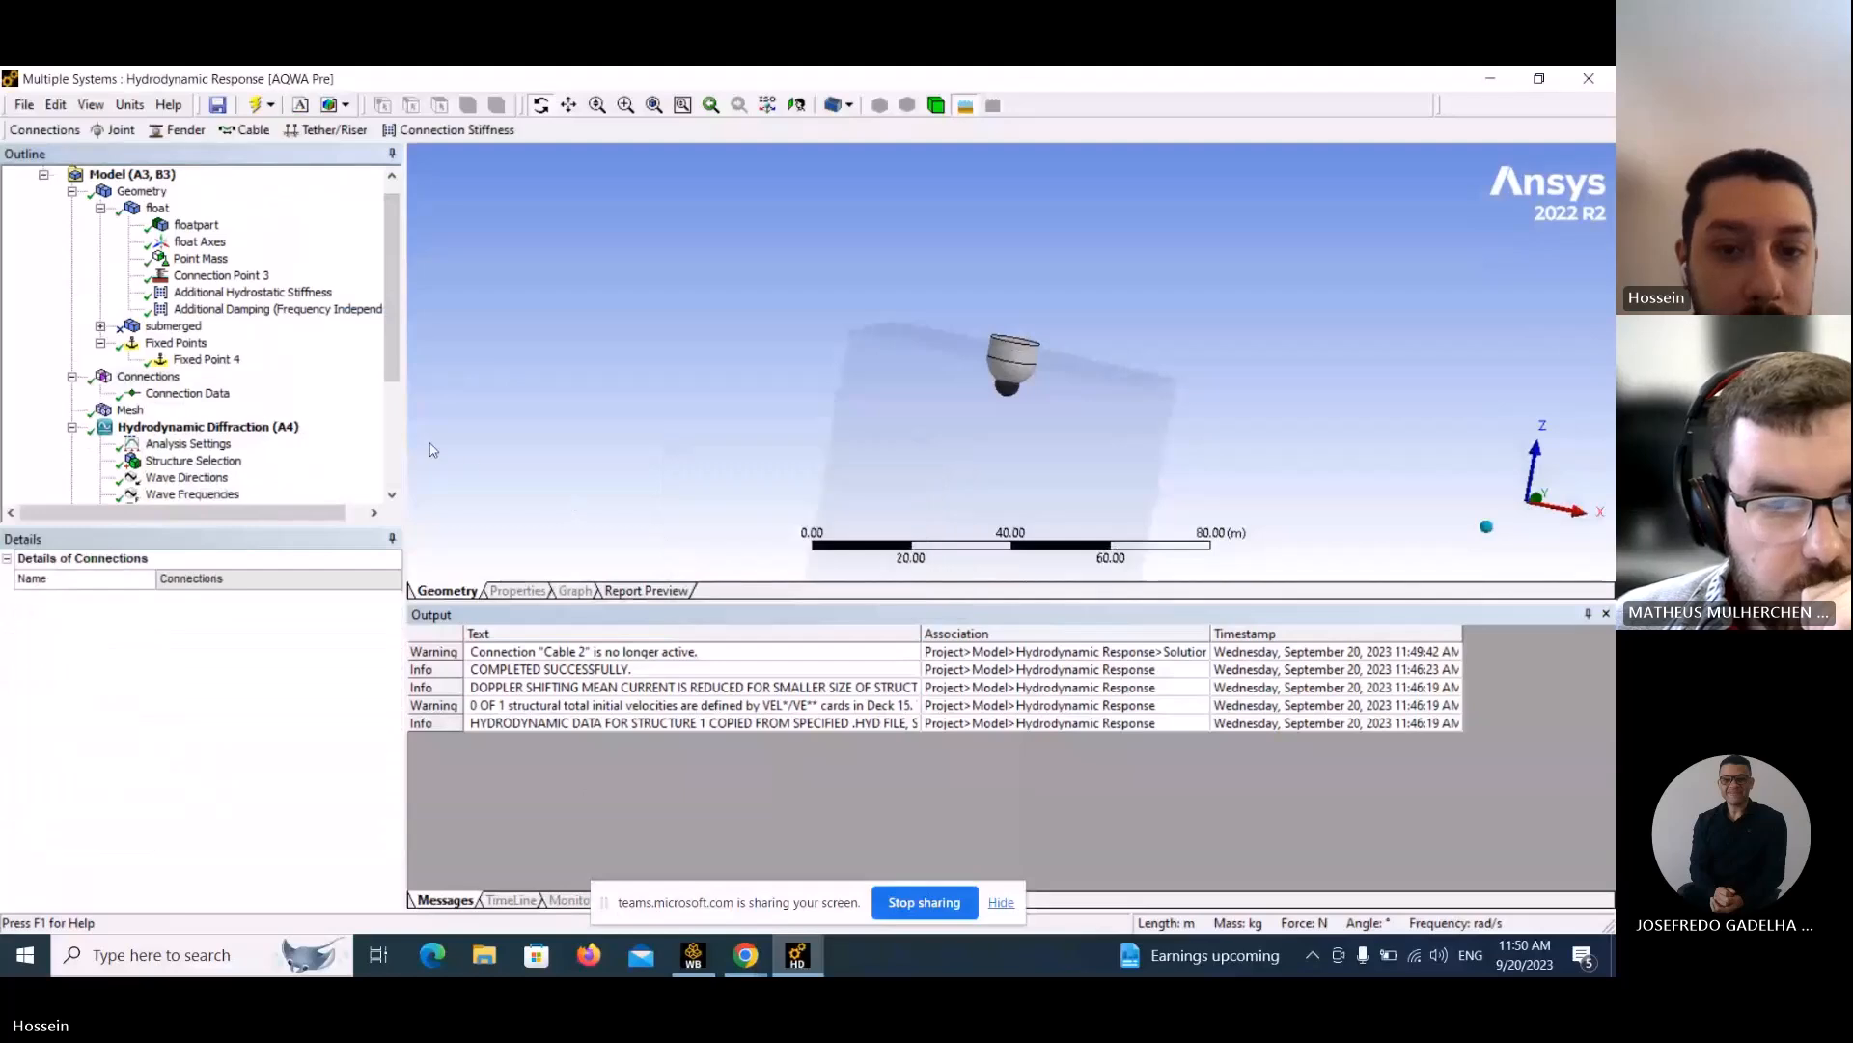
# Delete Fixed Point 4 and the float's Connection Point 3.
pyautogui.click(190, 362)
pyautogui.press('Delete')
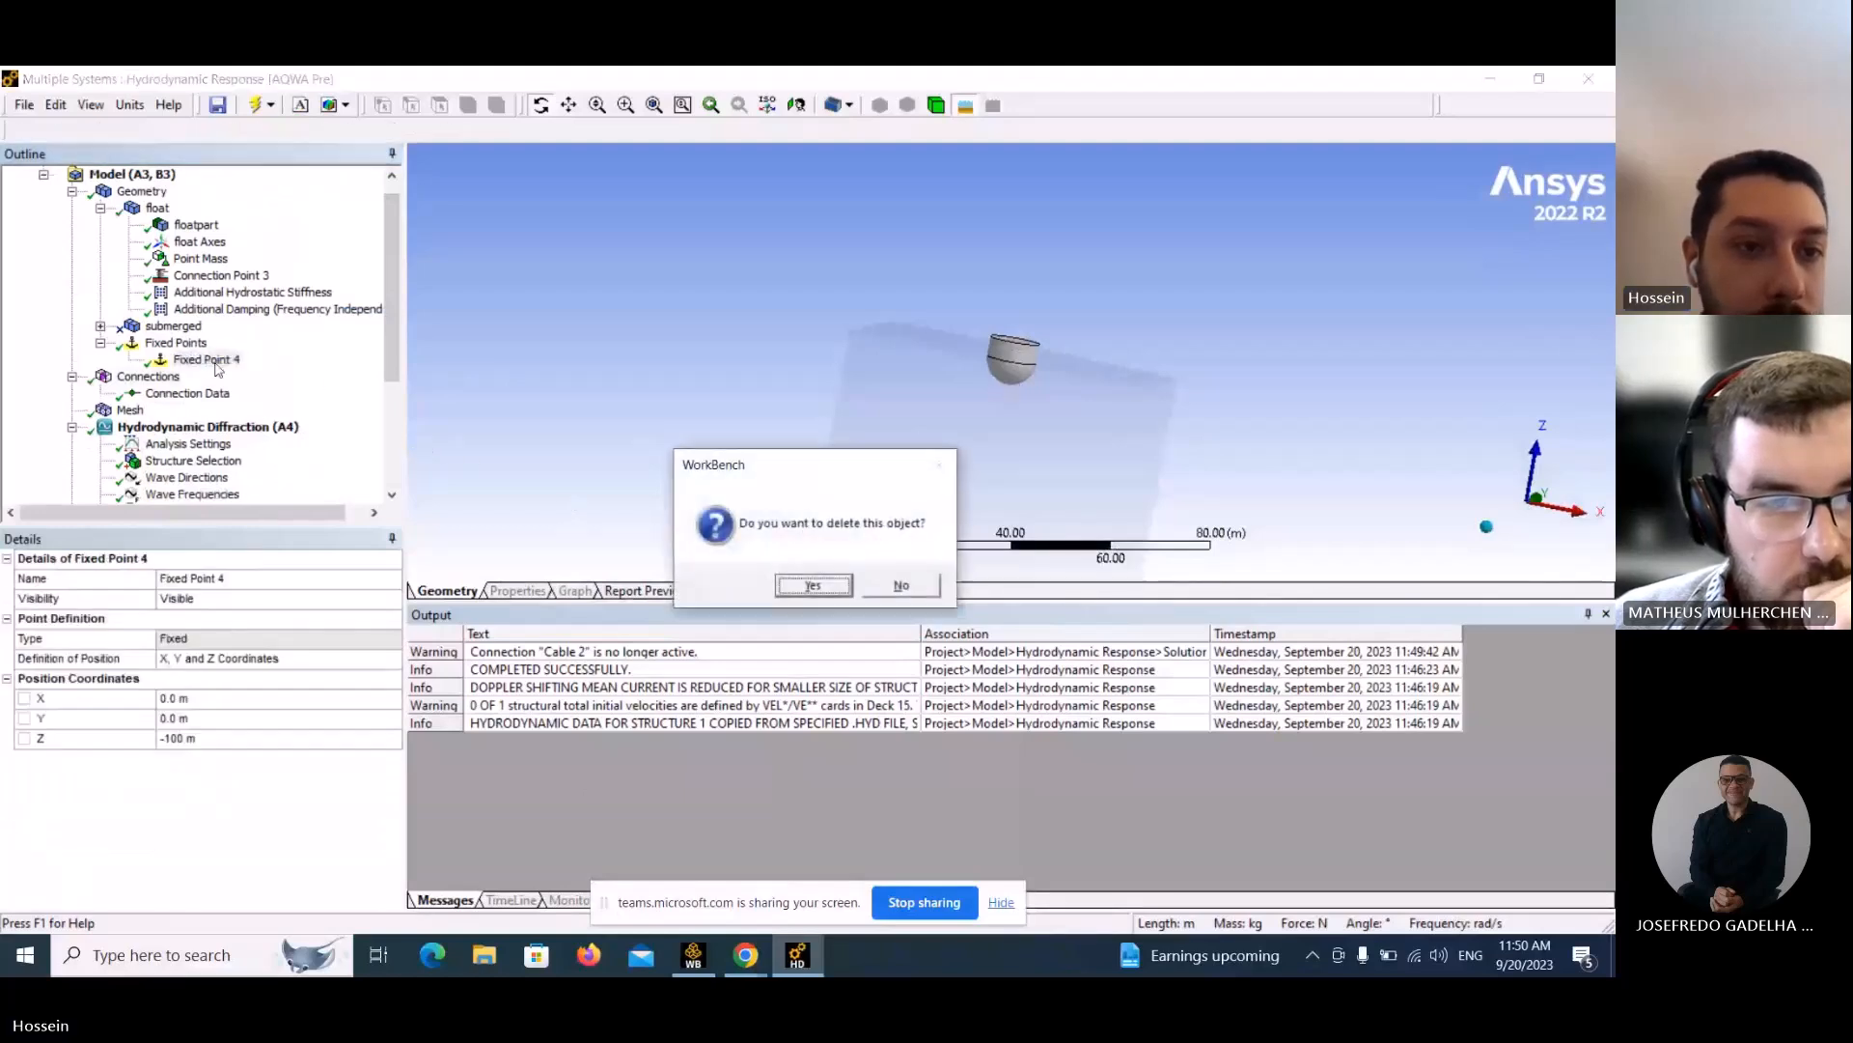
pyautogui.click(813, 586)
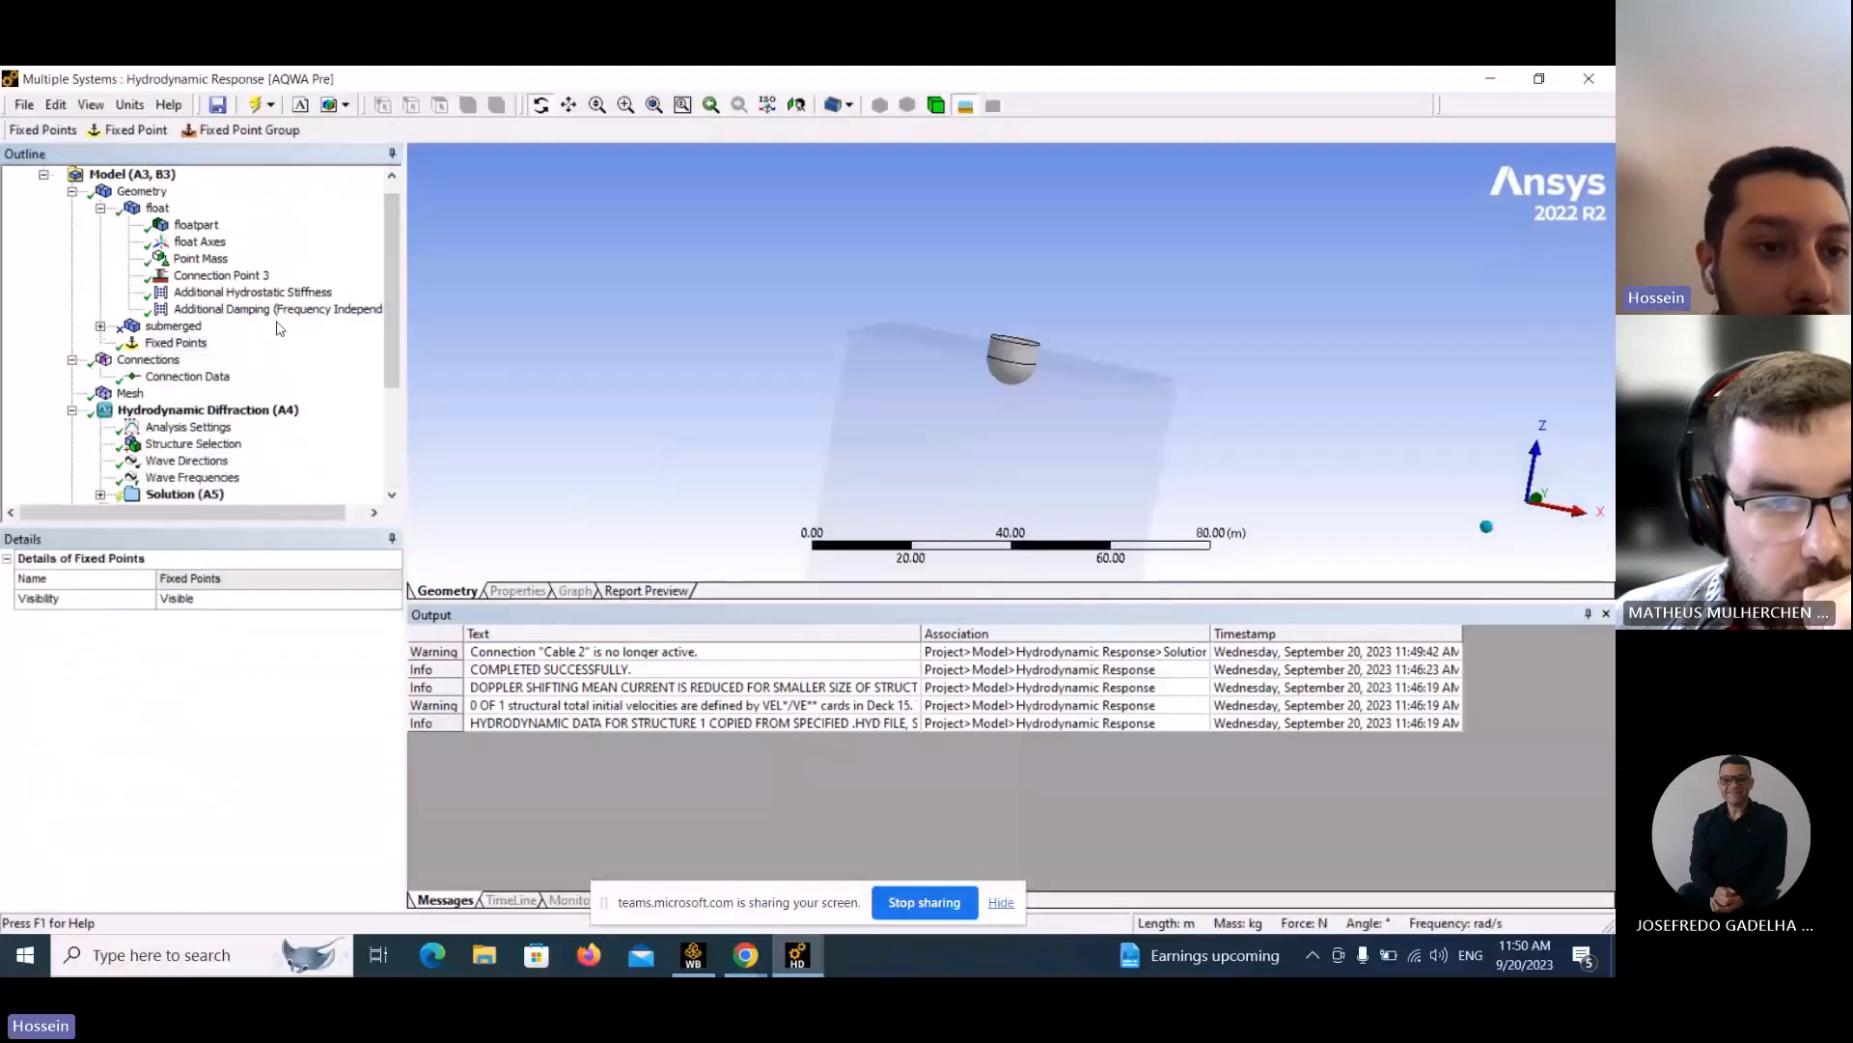
pyautogui.click(241, 278)
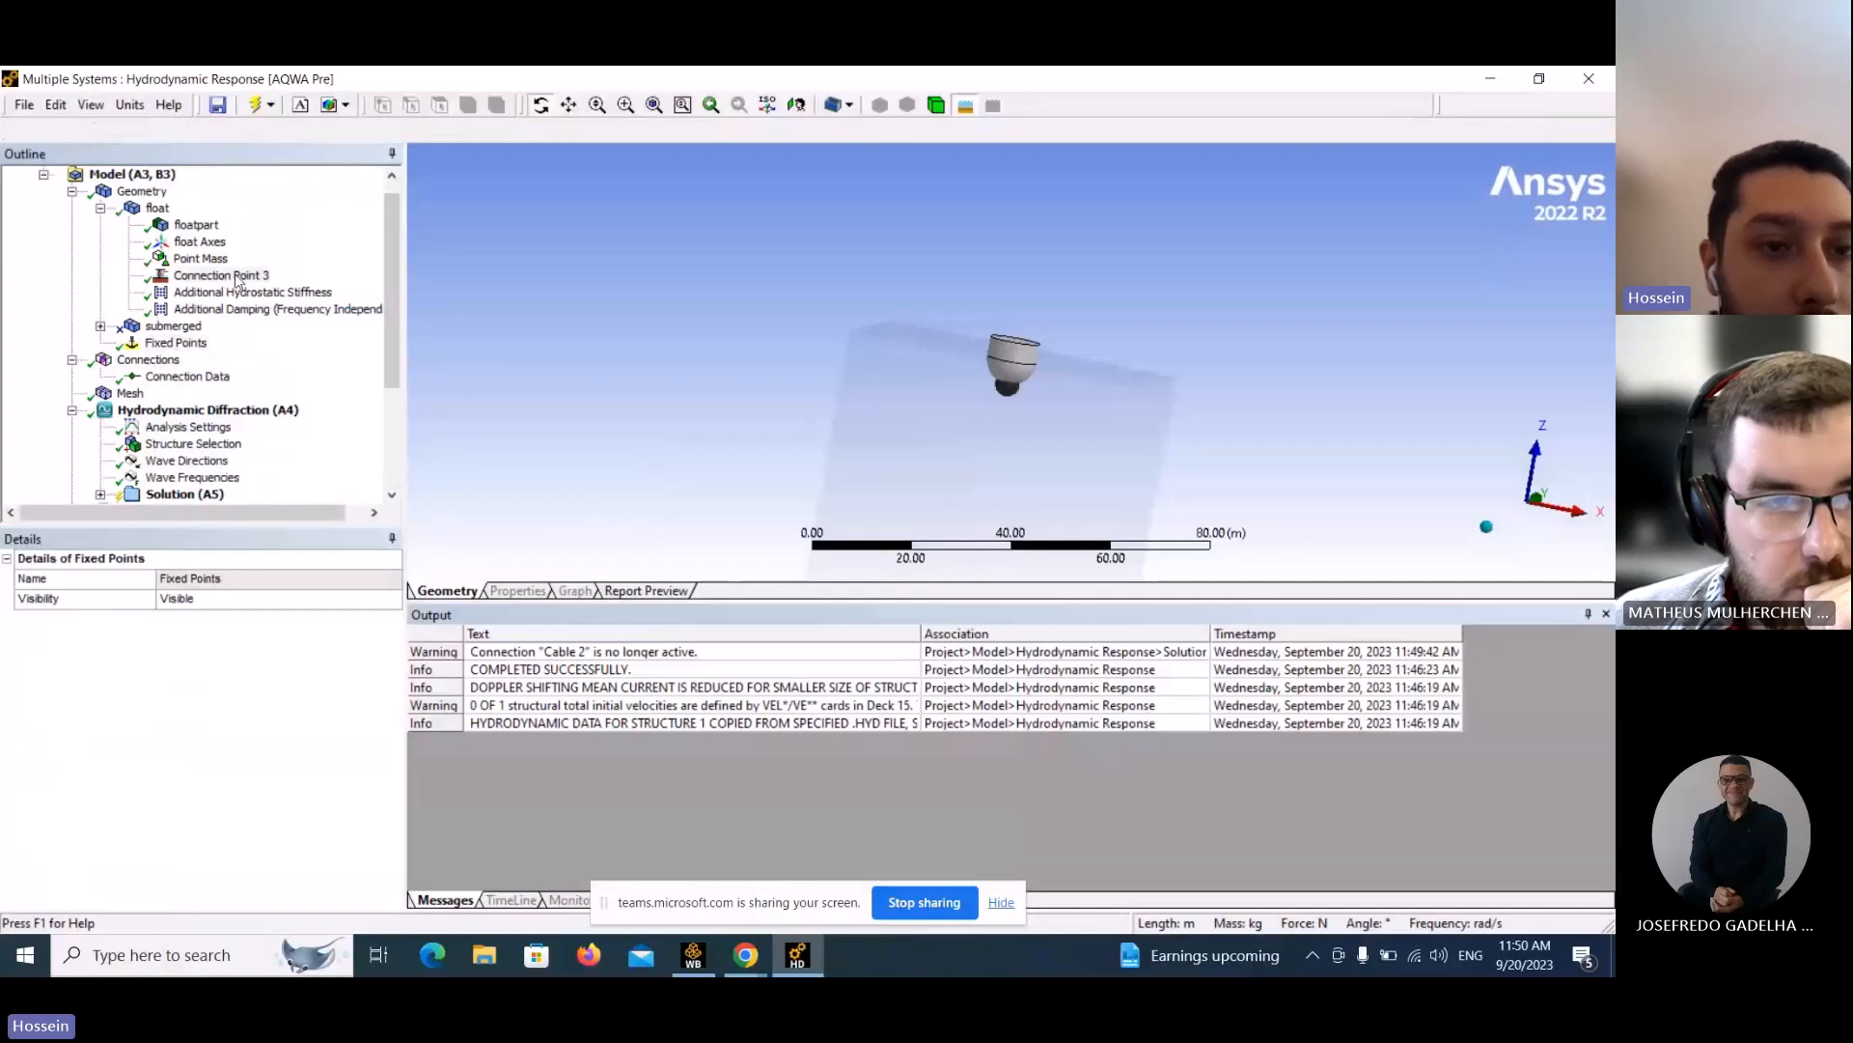
pyautogui.press('Delete')
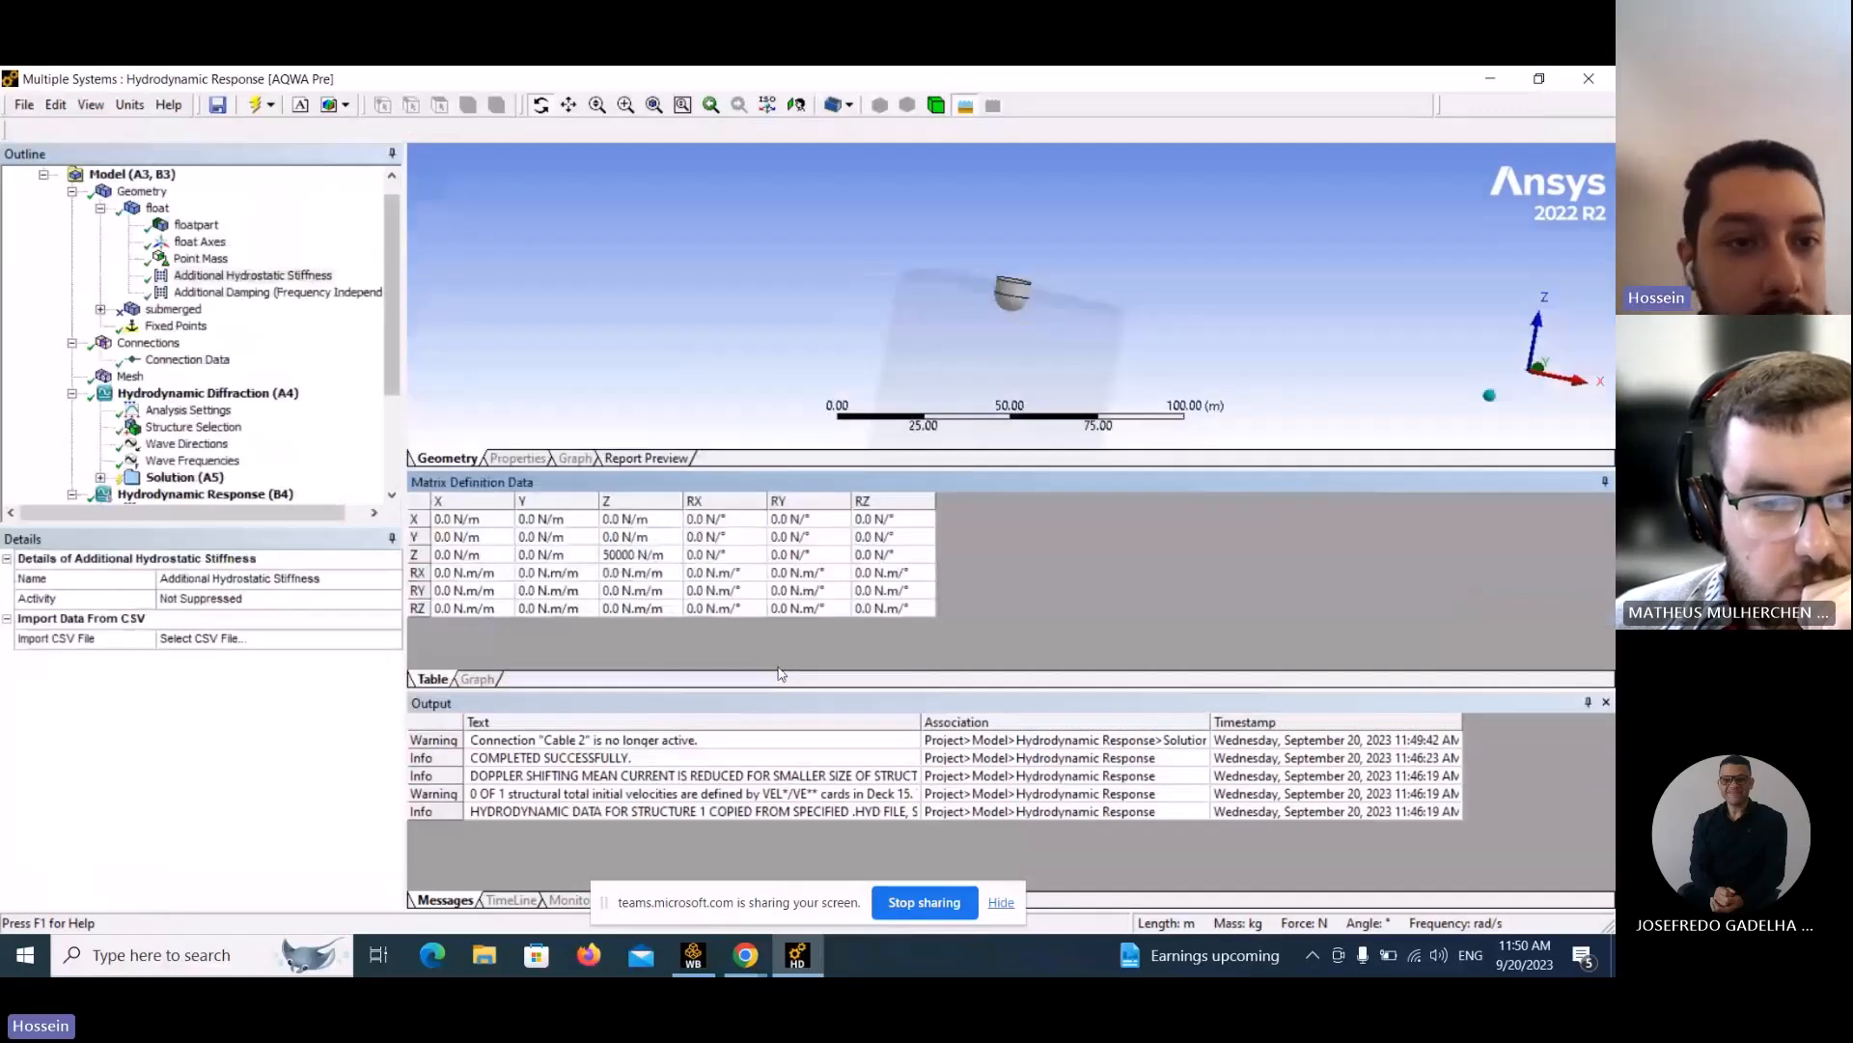
# Set the Z-Z term of the float's Additional Damping (Frequency Independent) matrix to 50000 N/(m/s).
pyautogui.click(307, 293)
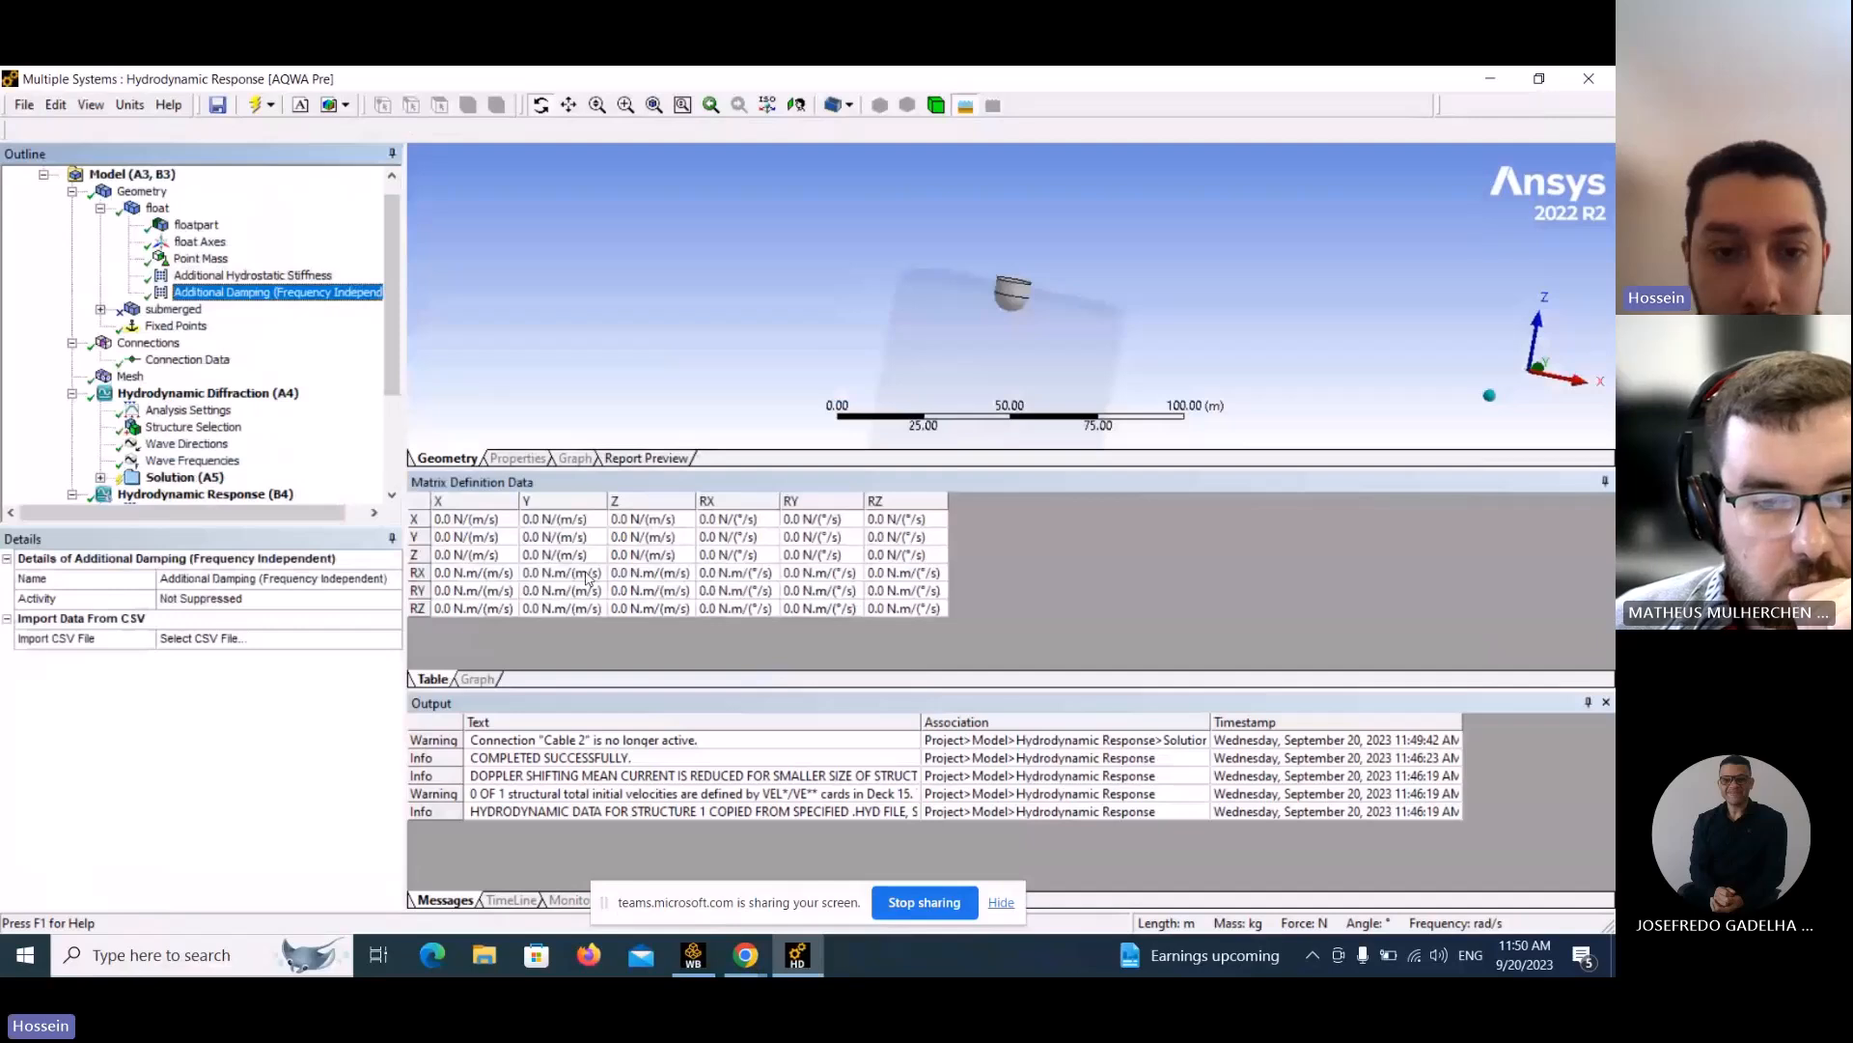
pyautogui.click(649, 554)
pyautogui.write('50000')
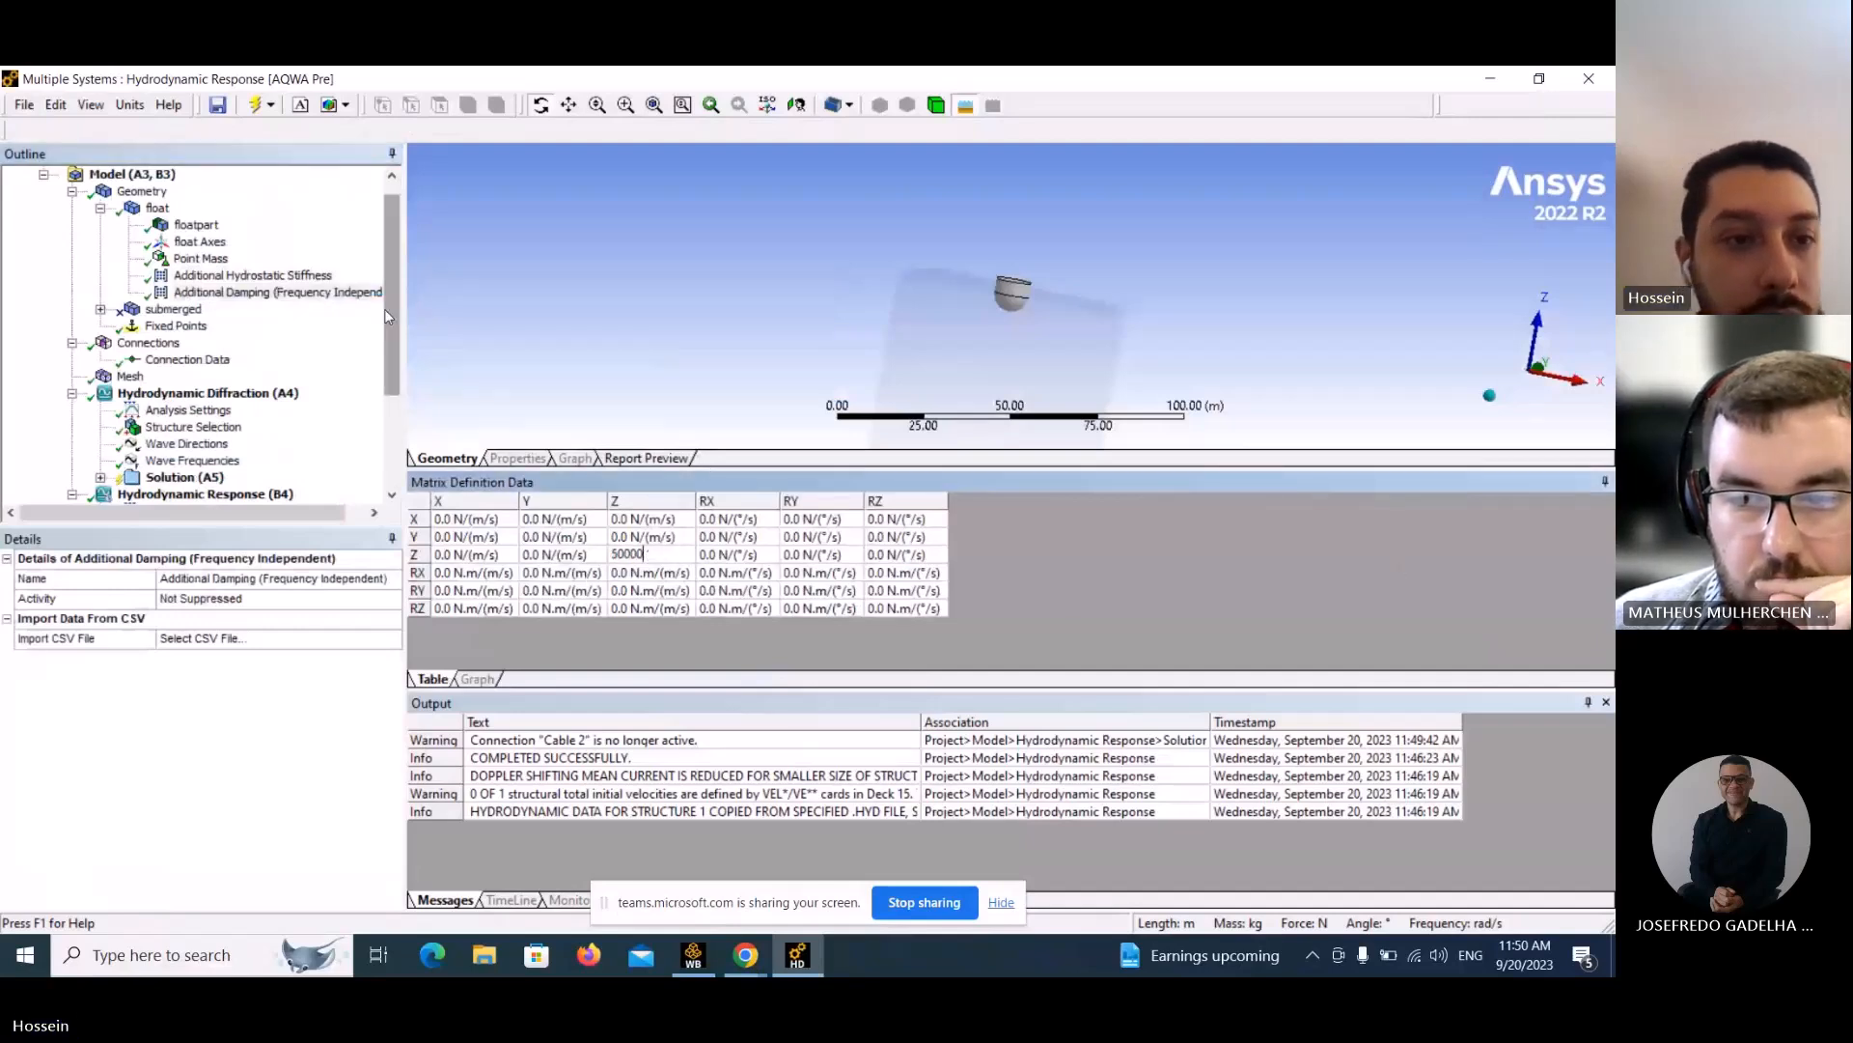
# Delete the cable-forces Parameters vs Time result from the response solution and re-solve the Hydrodynamic Diffraction analysis.
pyautogui.moveTo(387, 317); pyautogui.dragTo(394, 444)
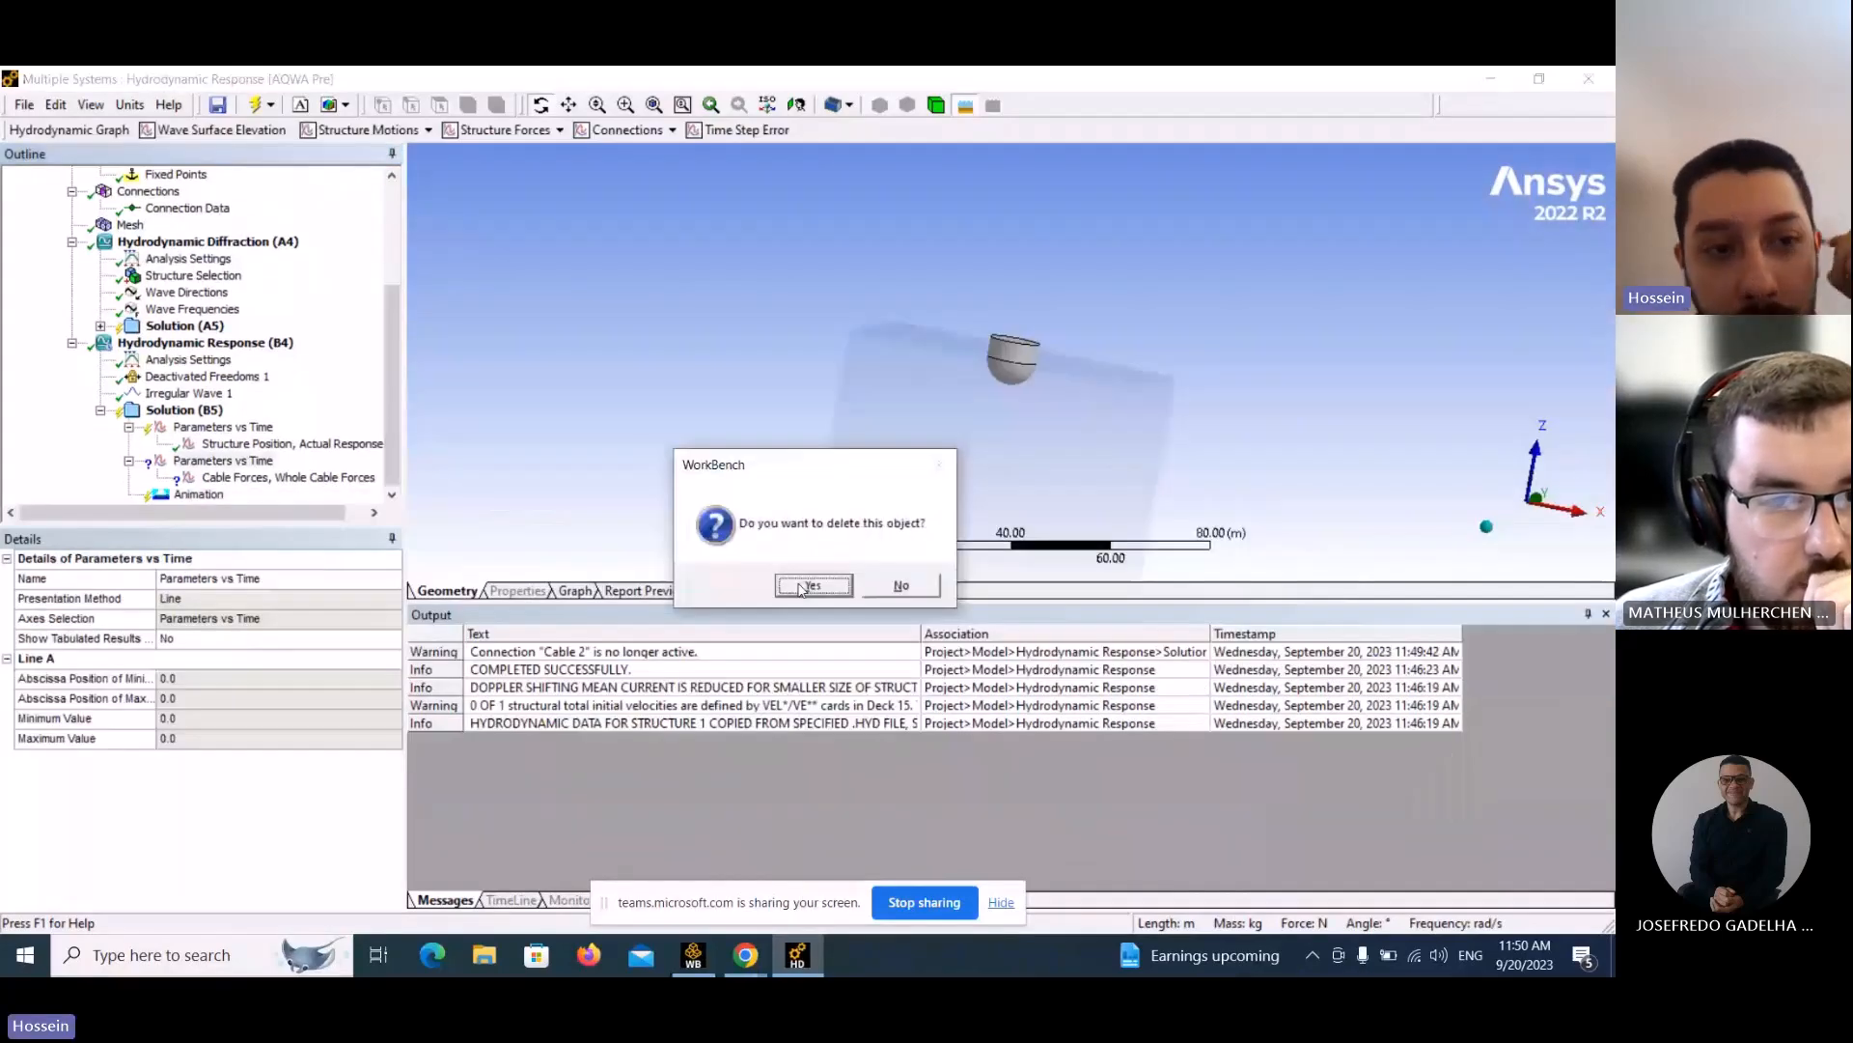
pyautogui.click(812, 585)
pyautogui.click(183, 360)
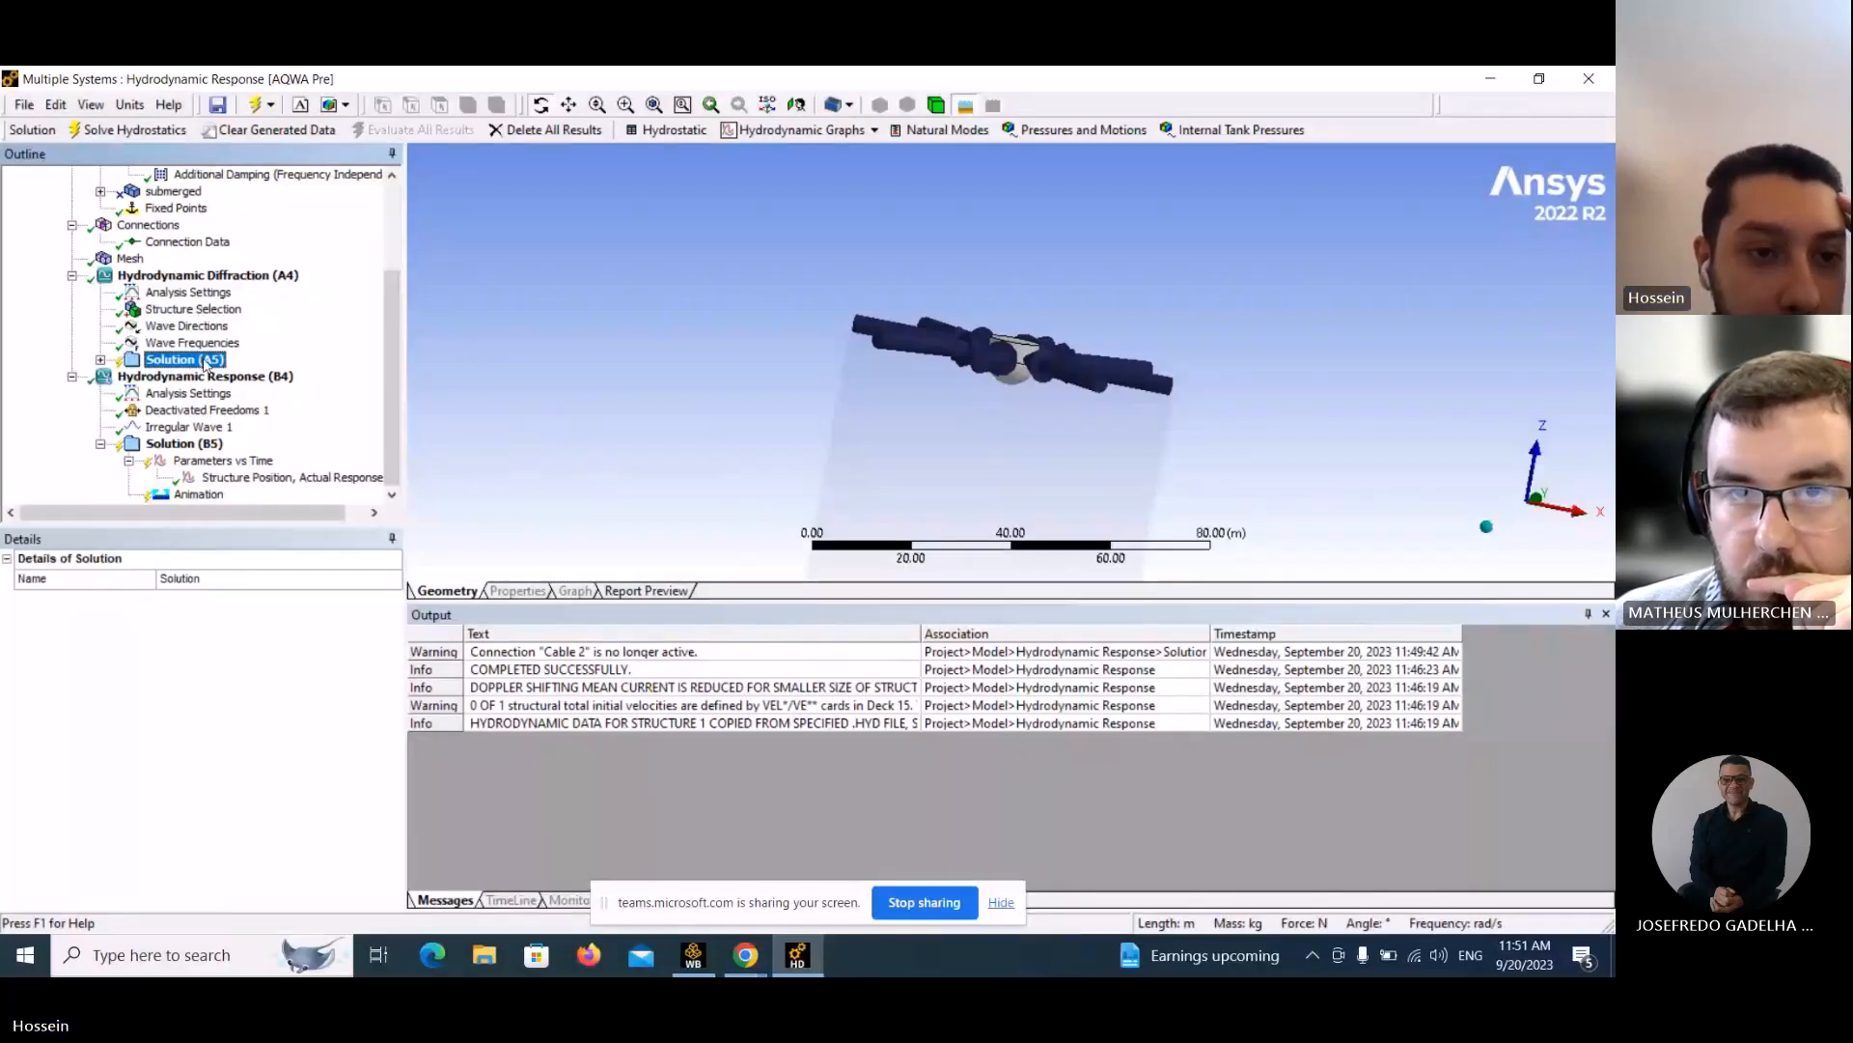
pyautogui.rightClick(205, 363)
pyautogui.click(237, 369)
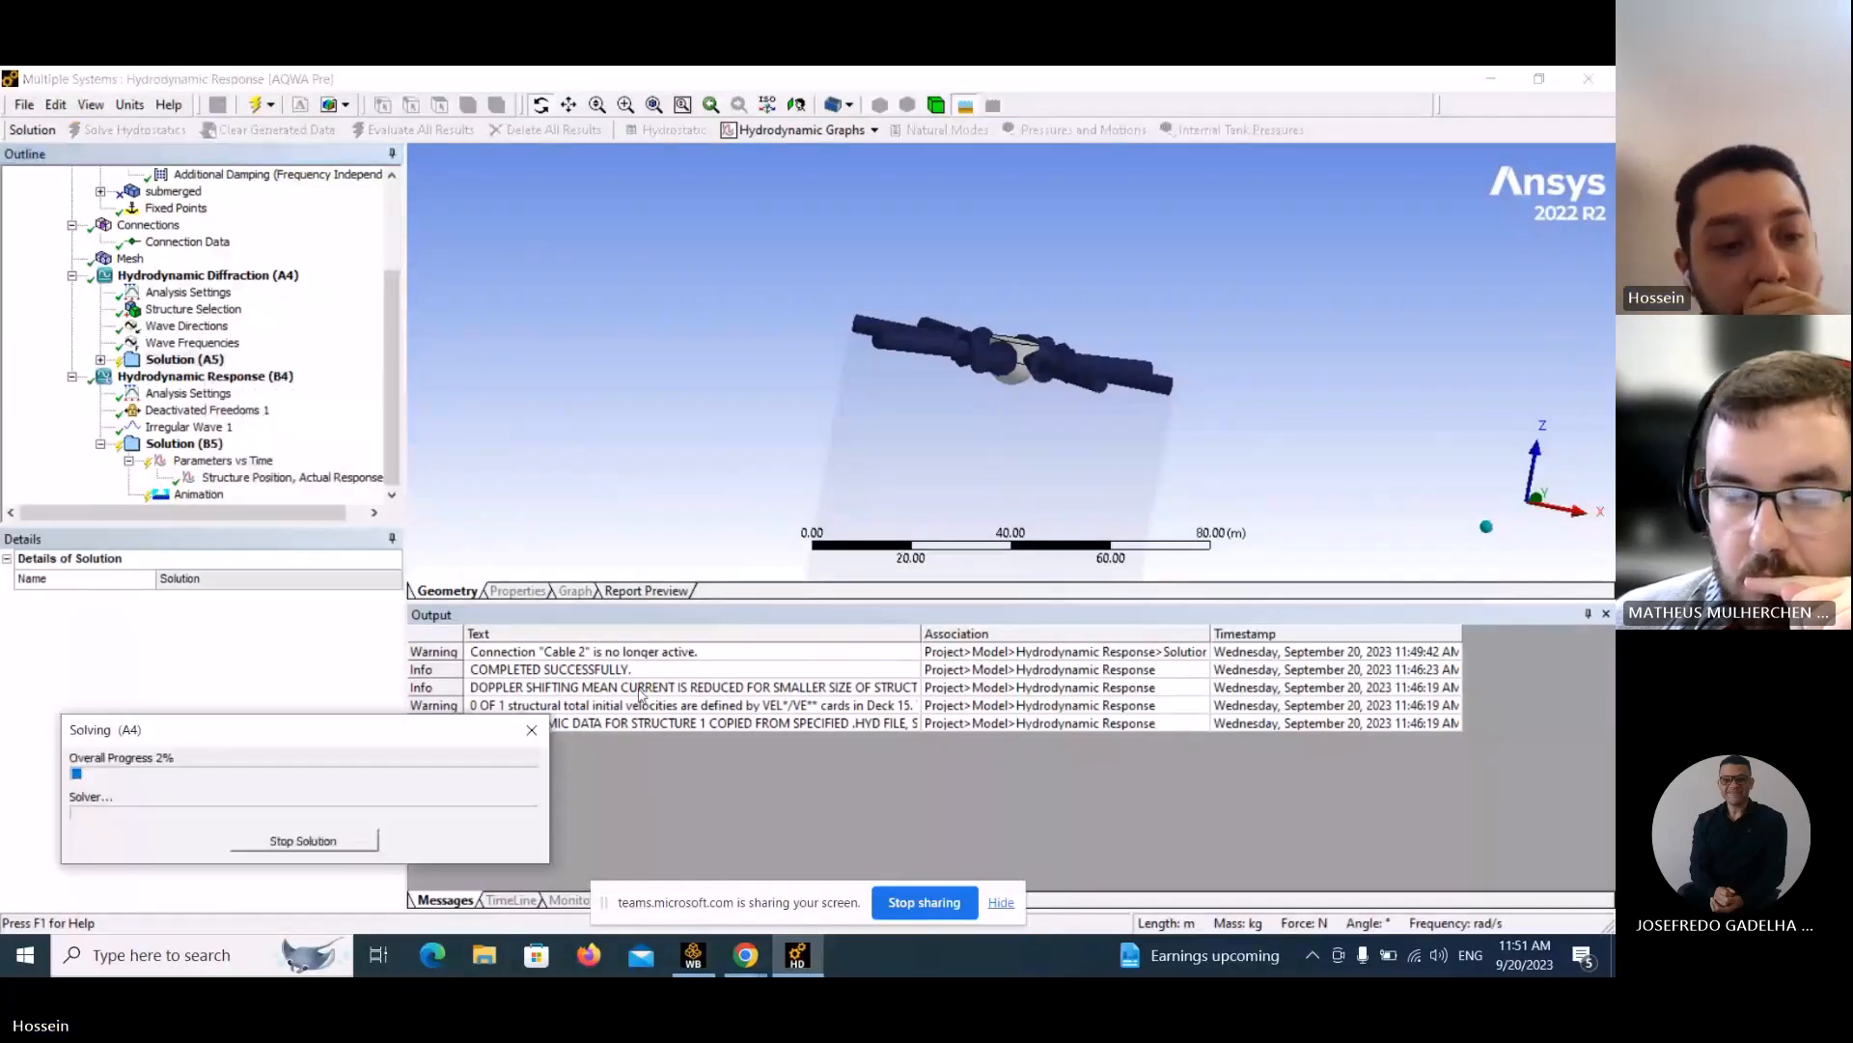
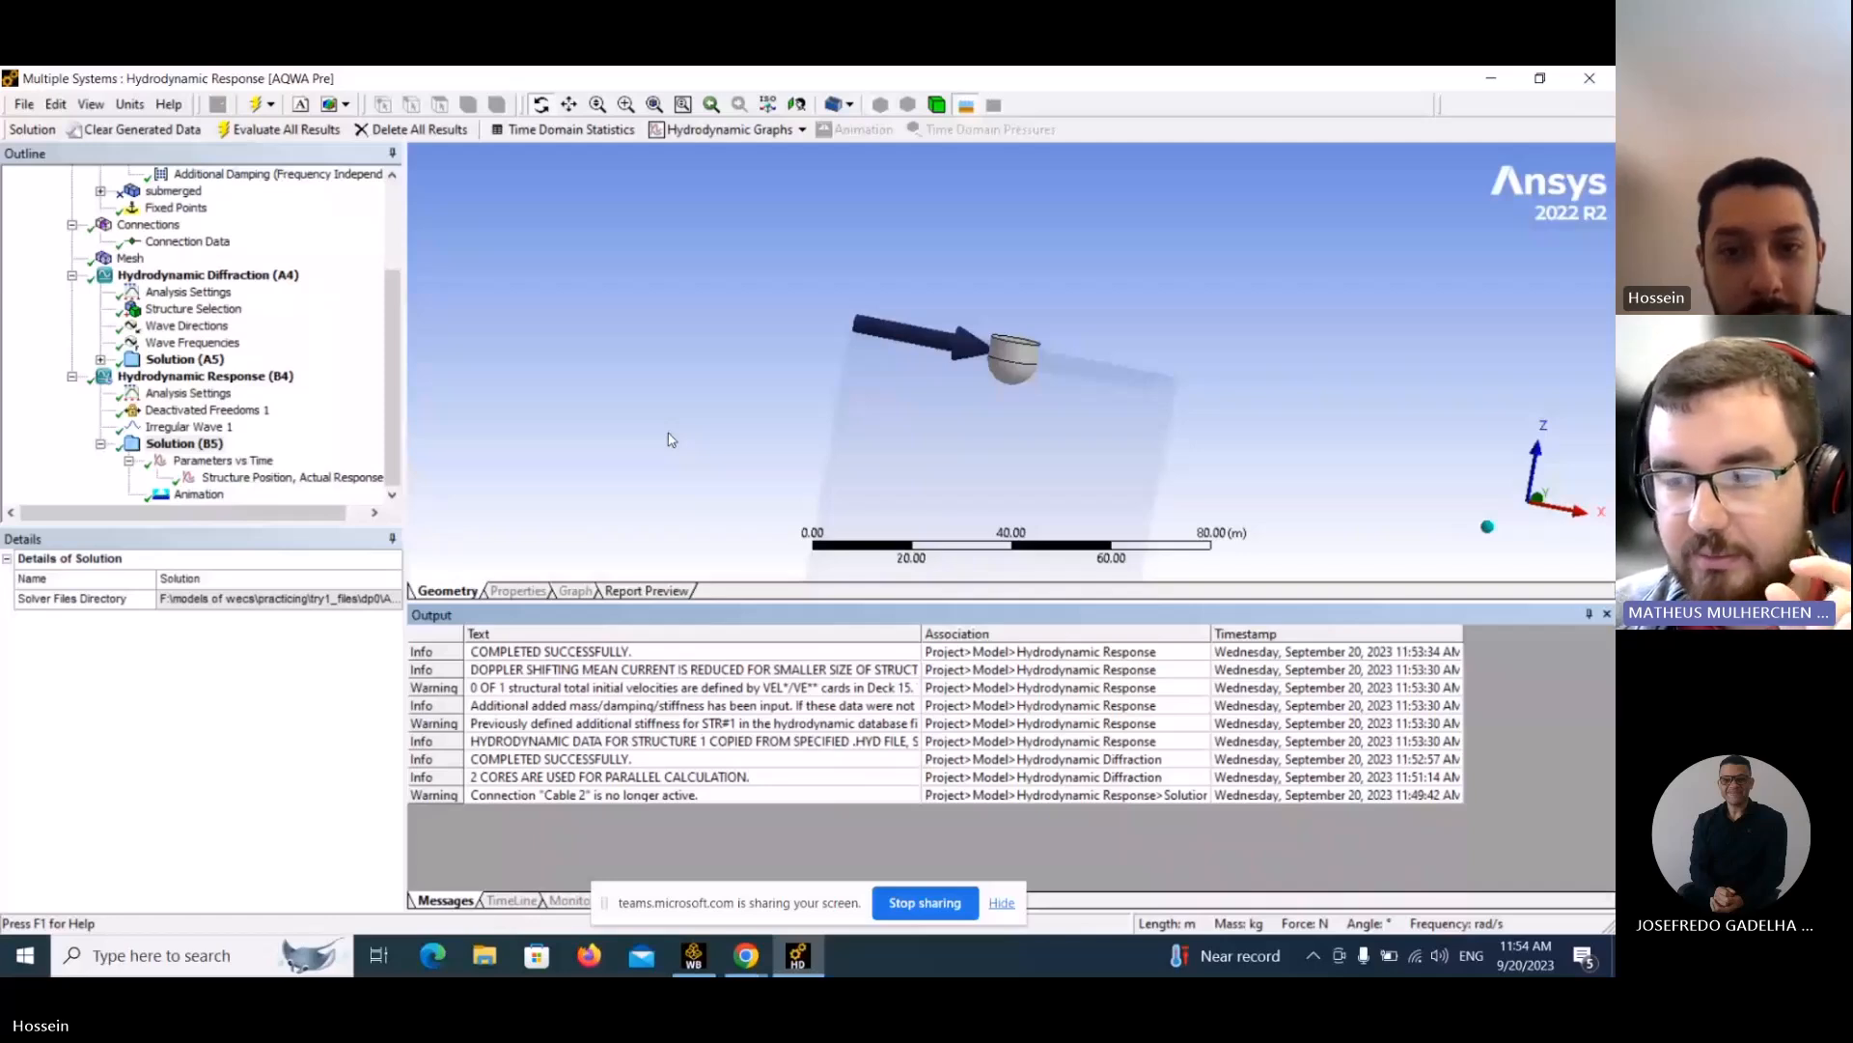
# Examine the float's Global Z actual response graph over time in the Hydrodynamic Response results.
pyautogui.moveTo(672, 439); pyautogui.dragTo(730, 387, button='middle')
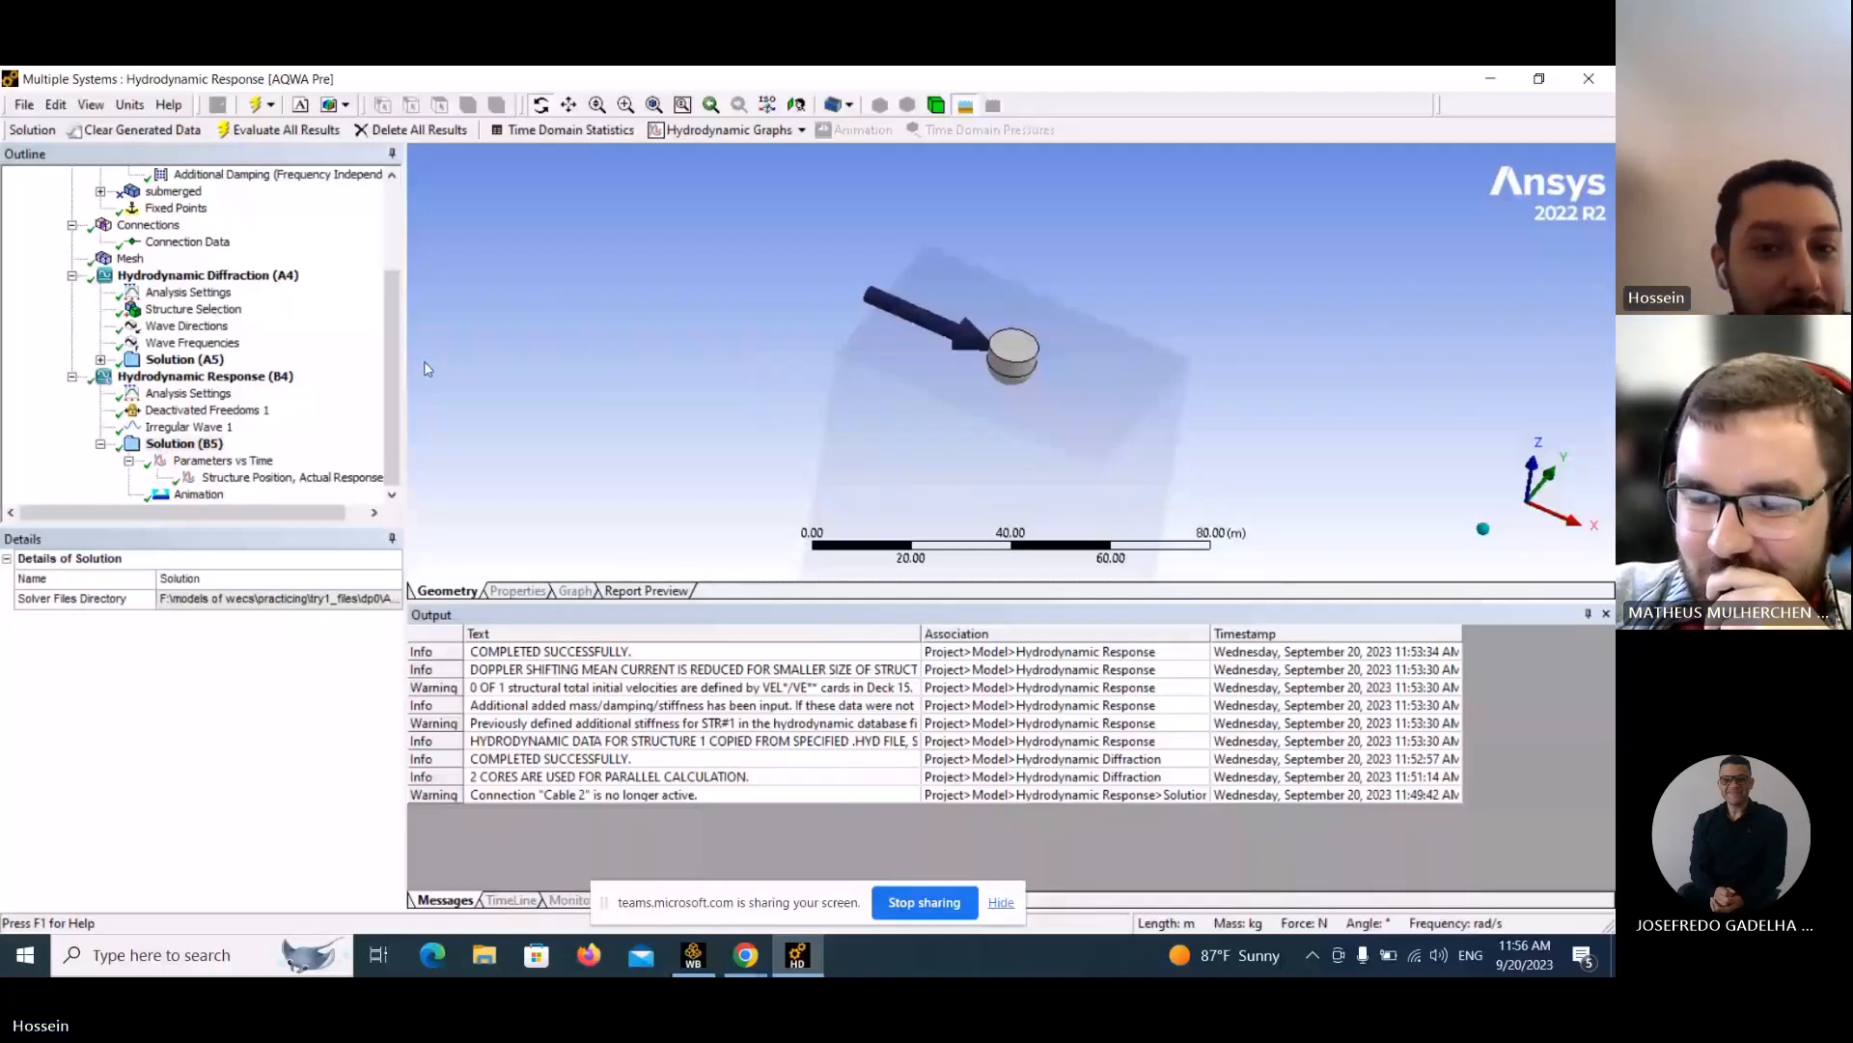
pyautogui.moveTo(731, 360); pyautogui.dragTo(741, 335, button='middle')
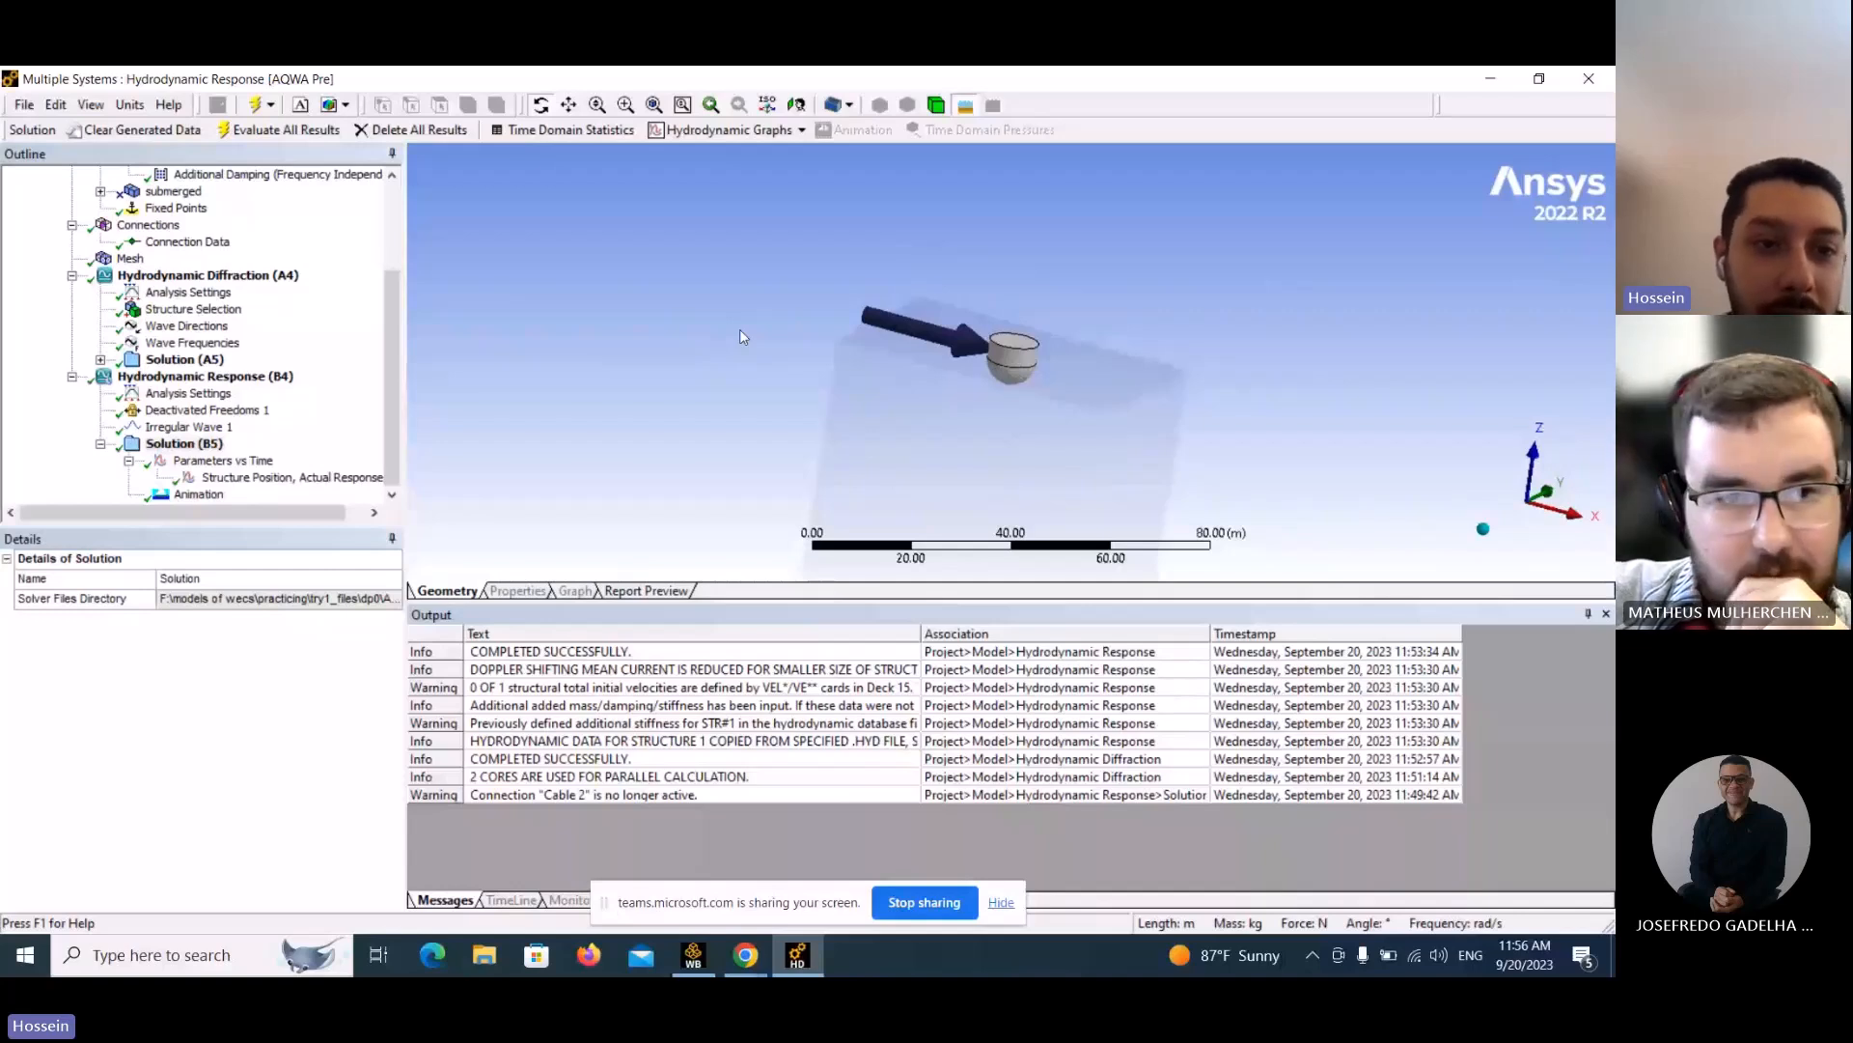
pyautogui.scroll(3, 312, 312)
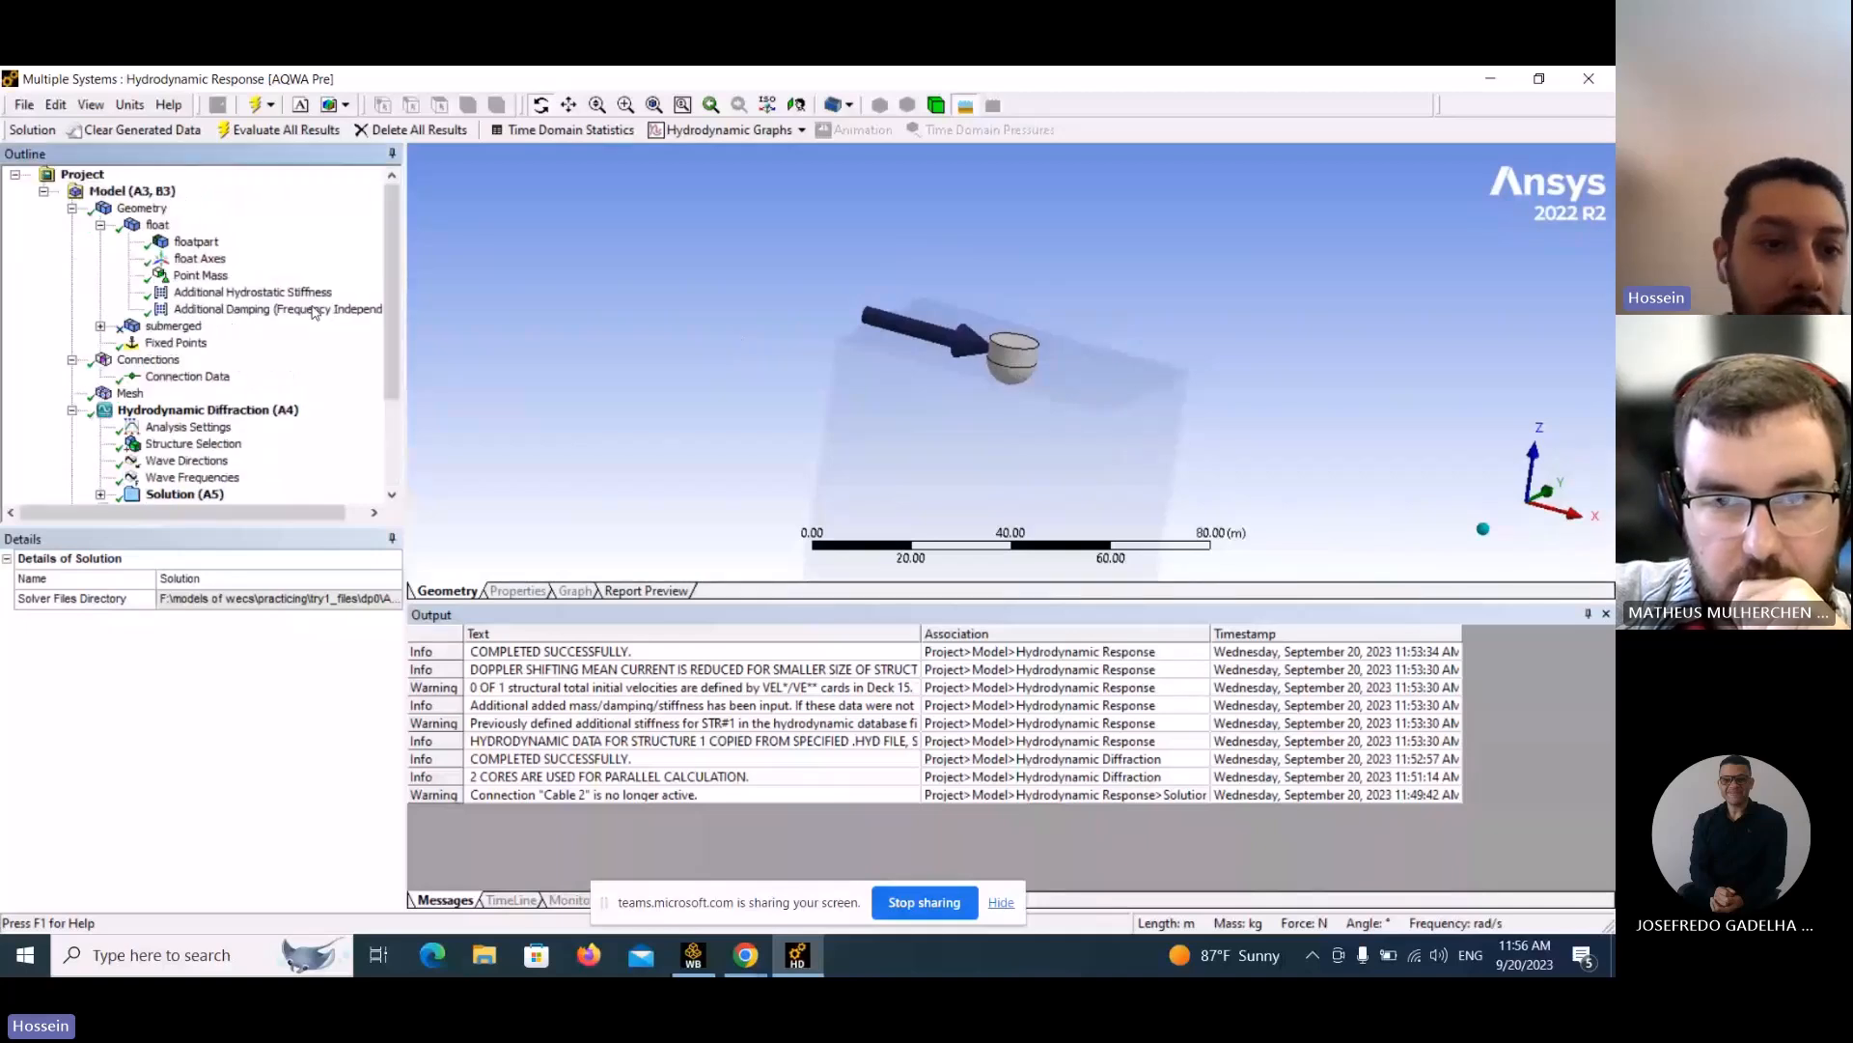
pyautogui.moveTo(395, 342); pyautogui.dragTo(393, 412)
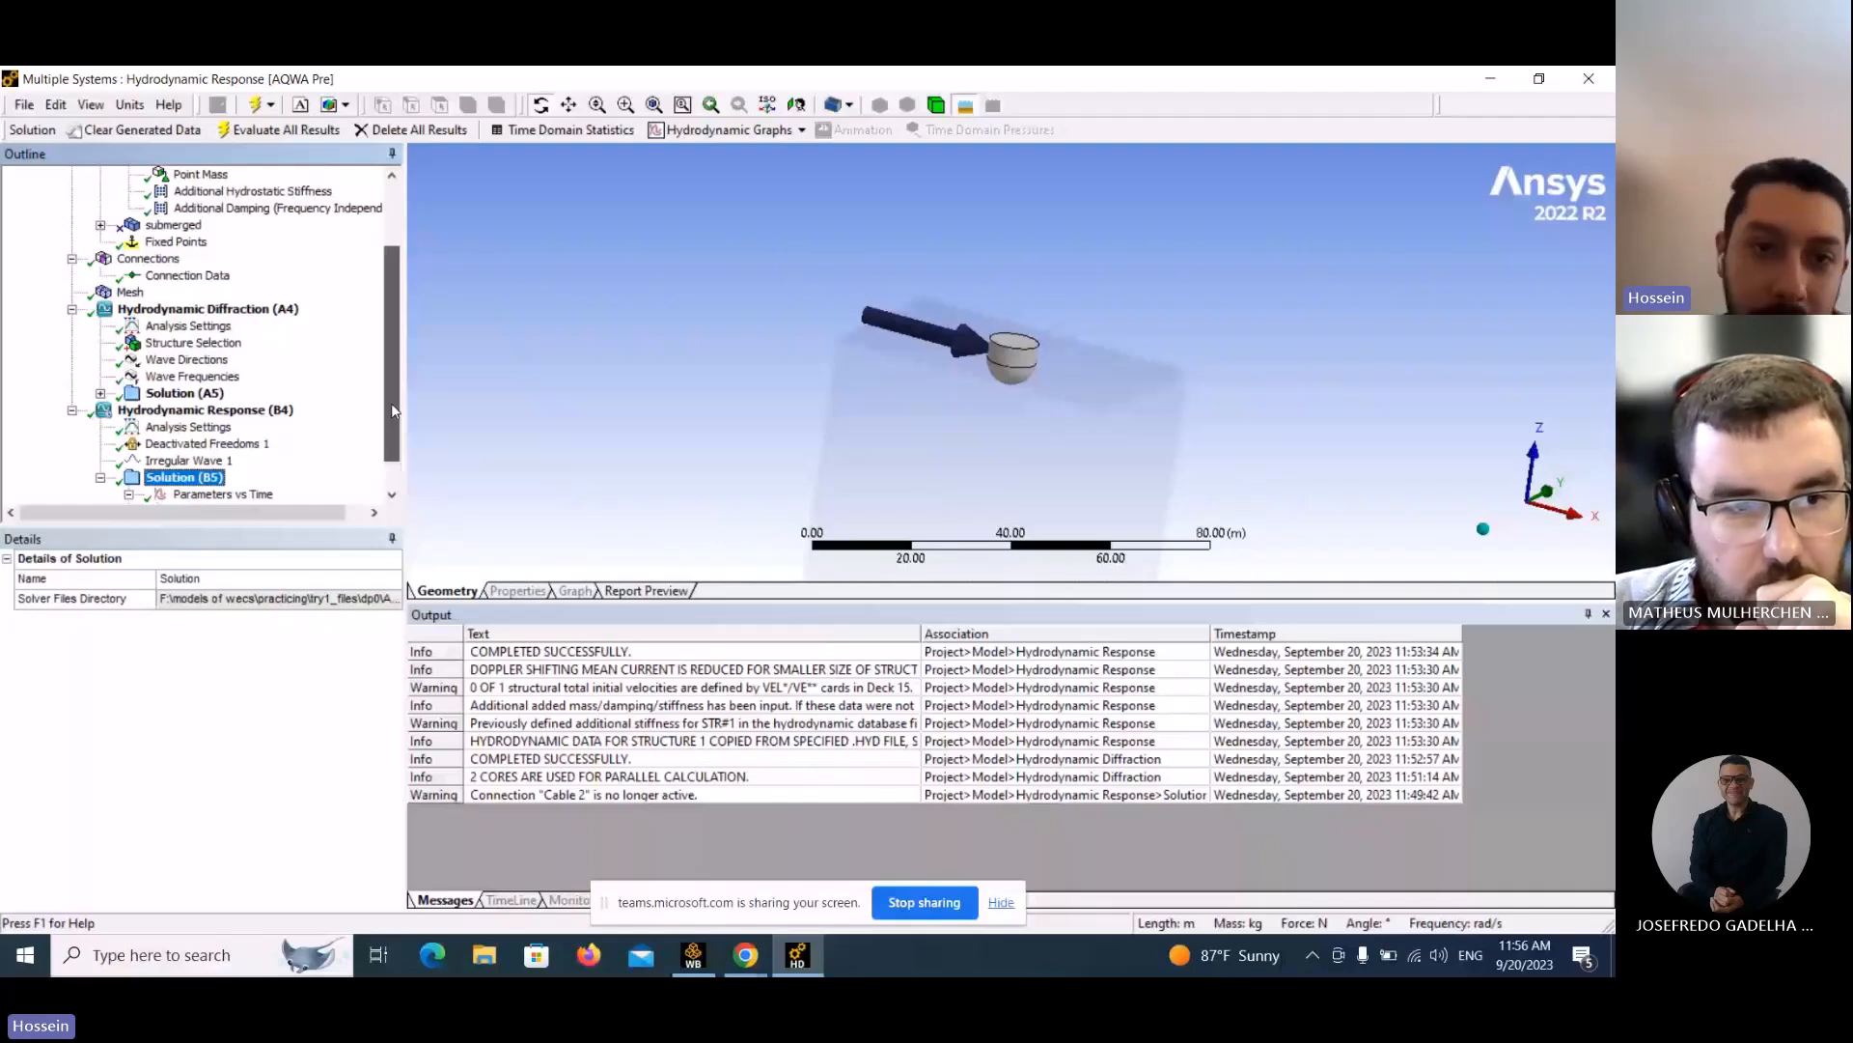
pyautogui.scroll(-1, 391, 402)
pyautogui.click(247, 475)
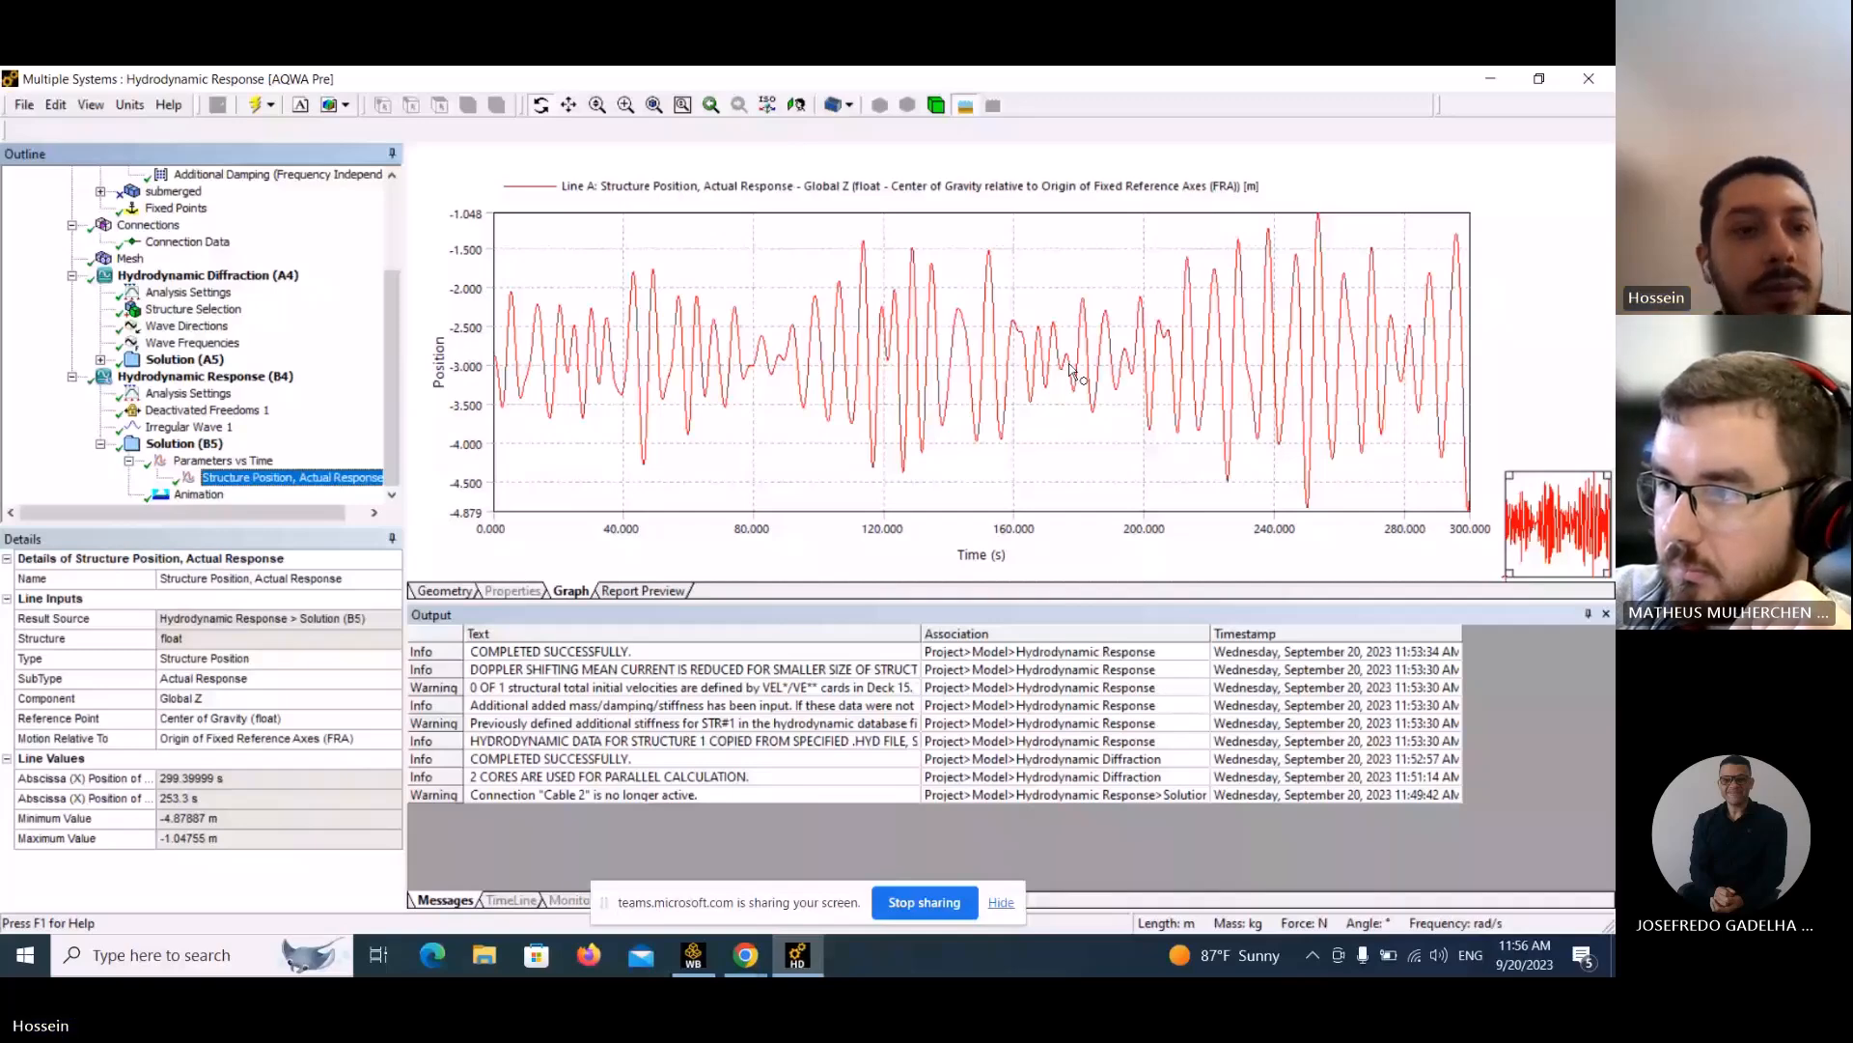
pyautogui.click(216, 460)
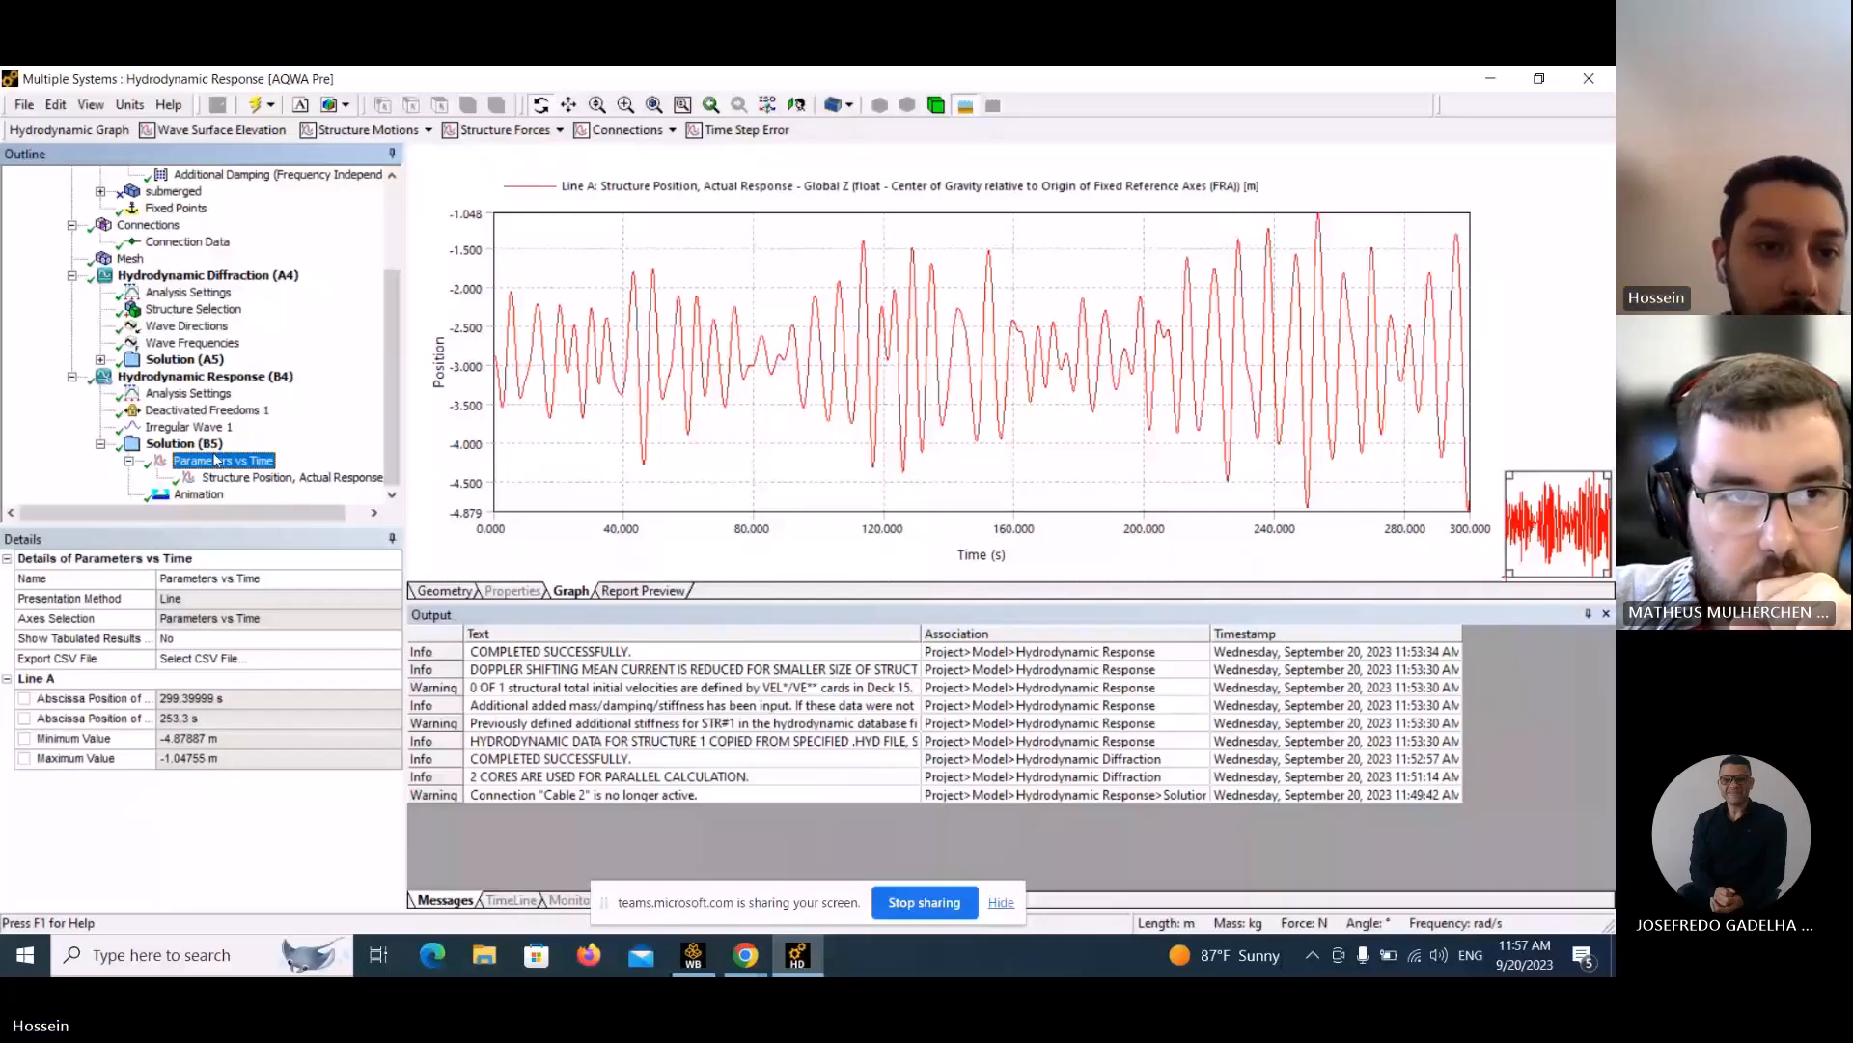
pyautogui.scroll(3, 203, 311)
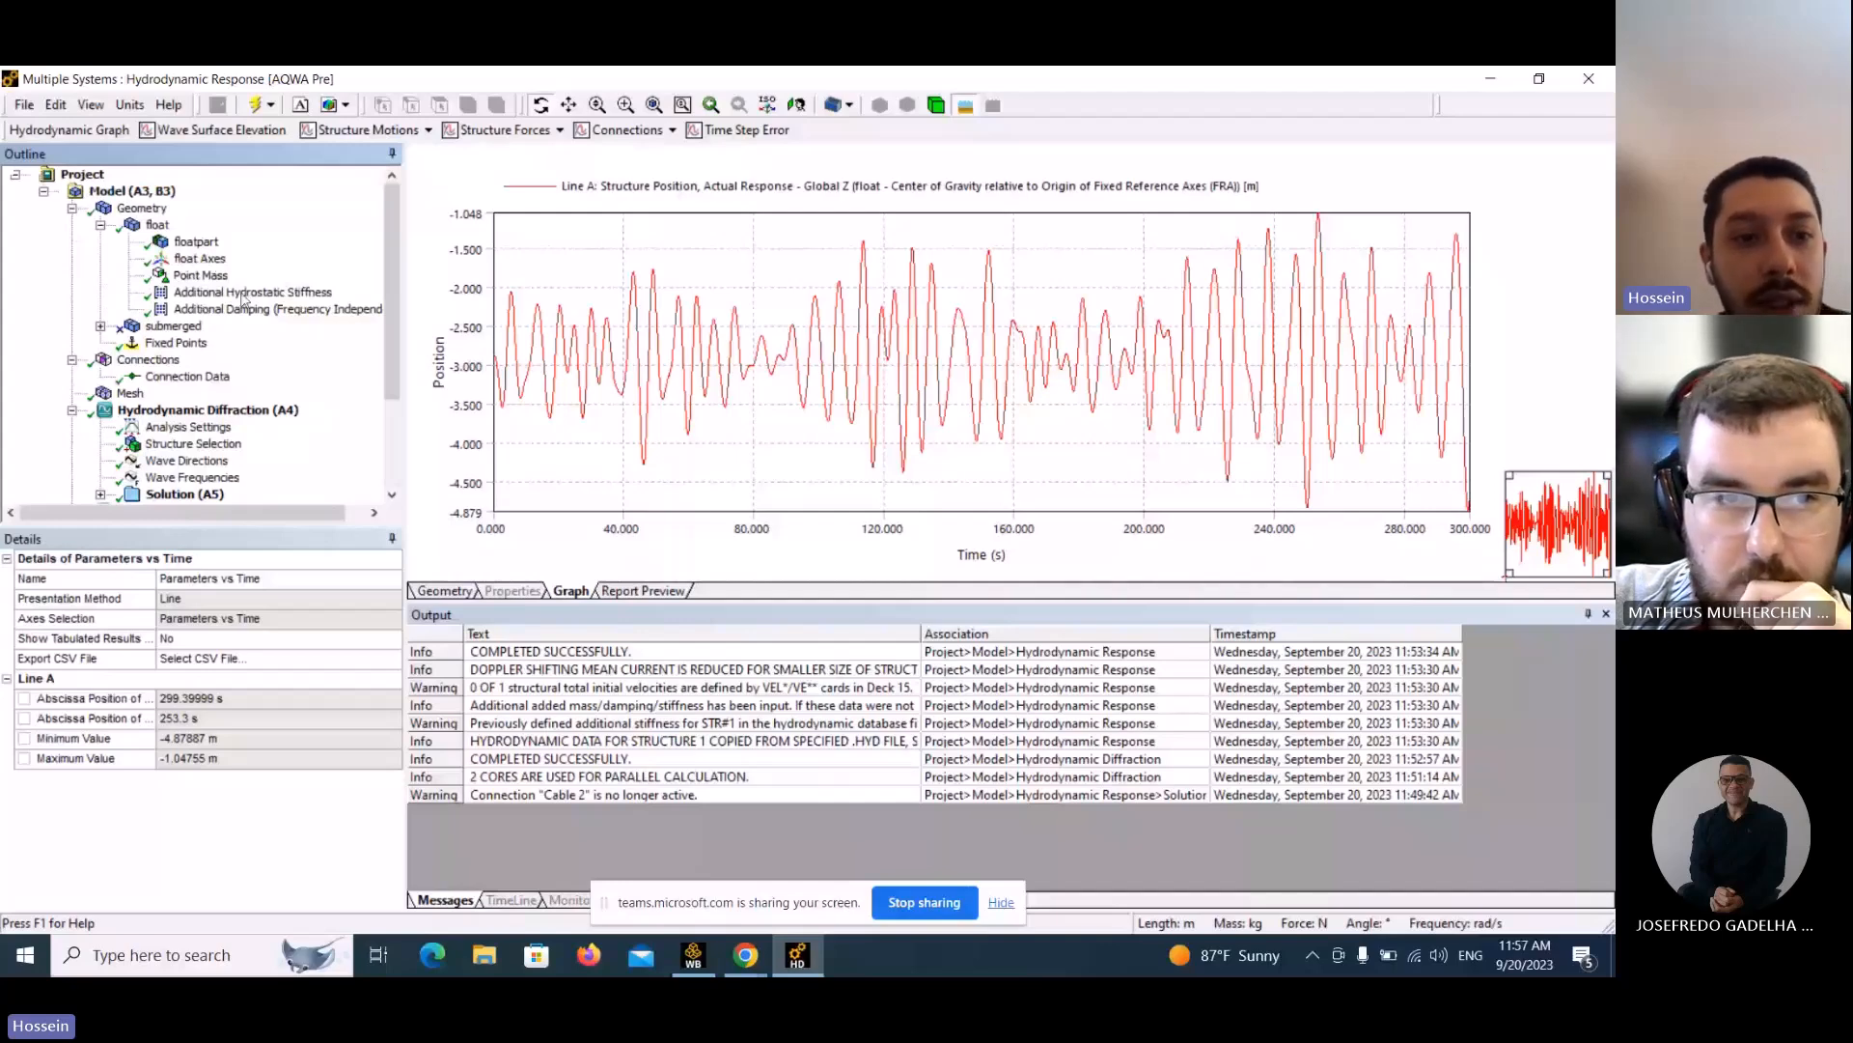
pyautogui.scroll(-3, 384, 430)
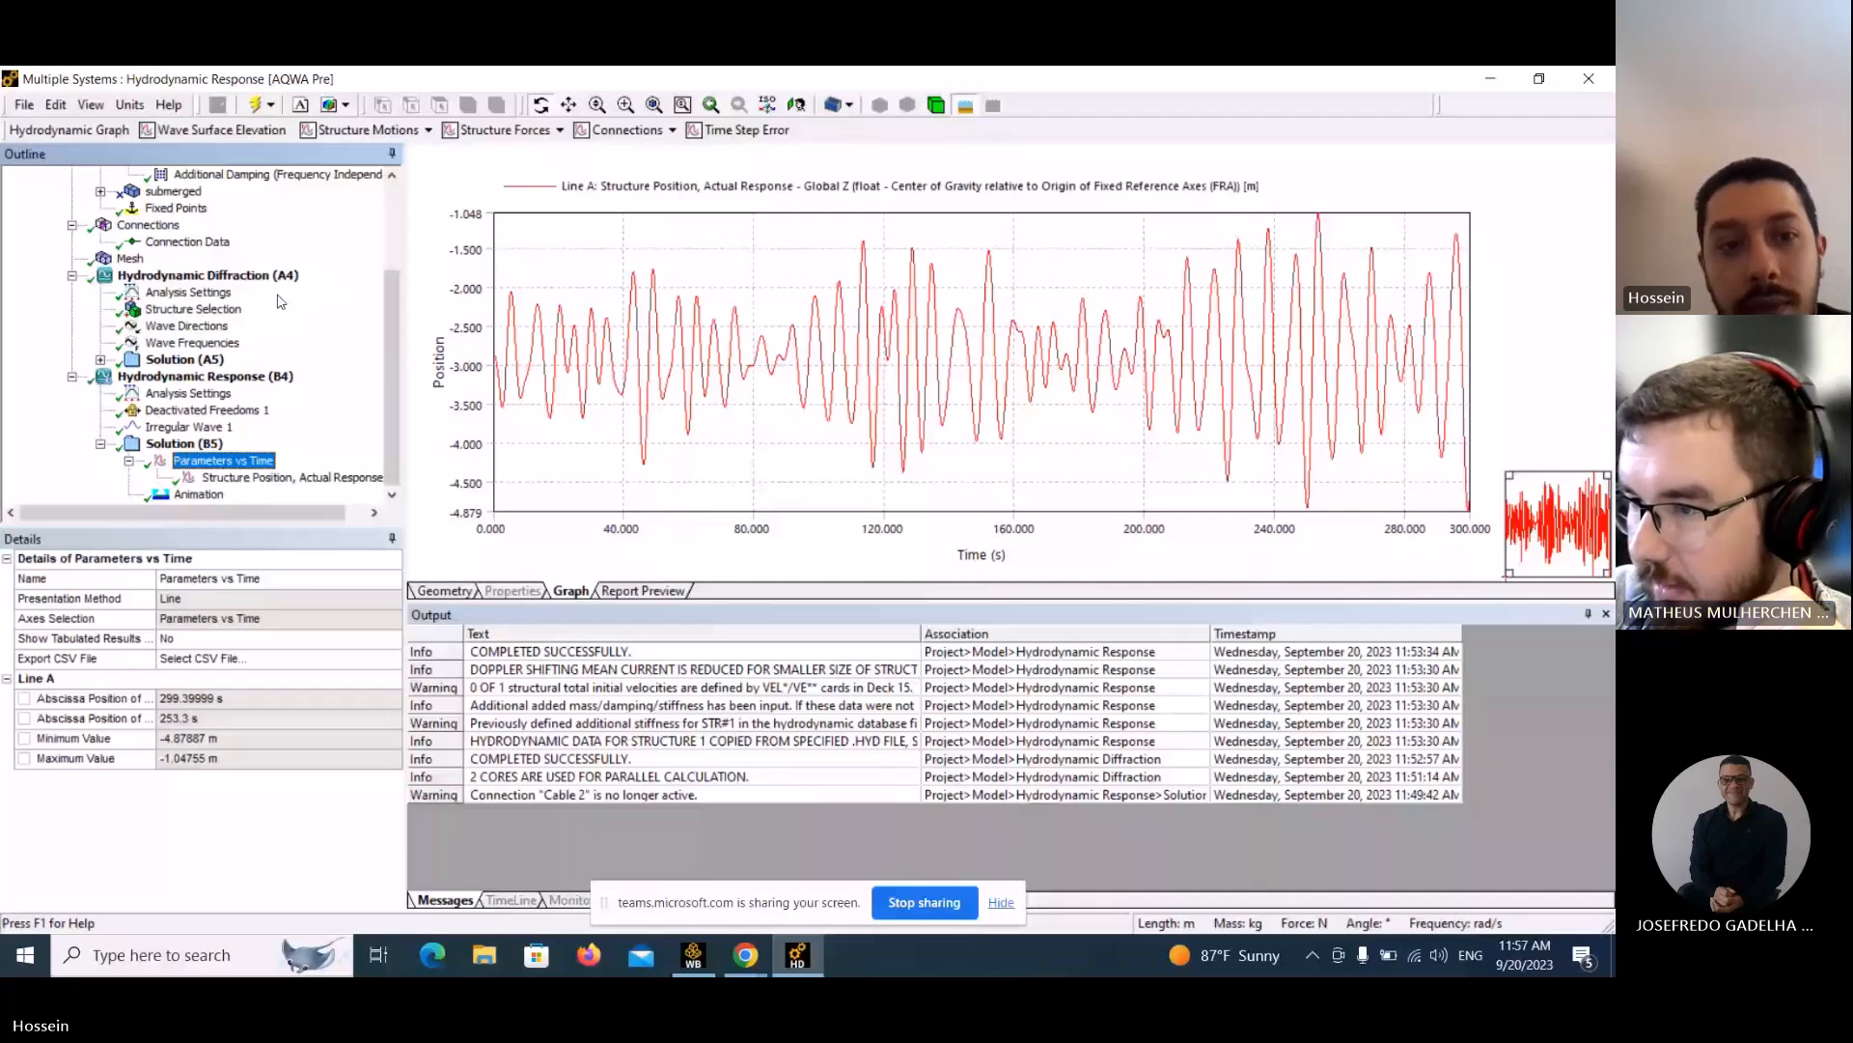
# Review the JONSWAP (Hs) wave spectrum settings of Irregular Wave 1.
pyautogui.scroll(2, 398, 356)
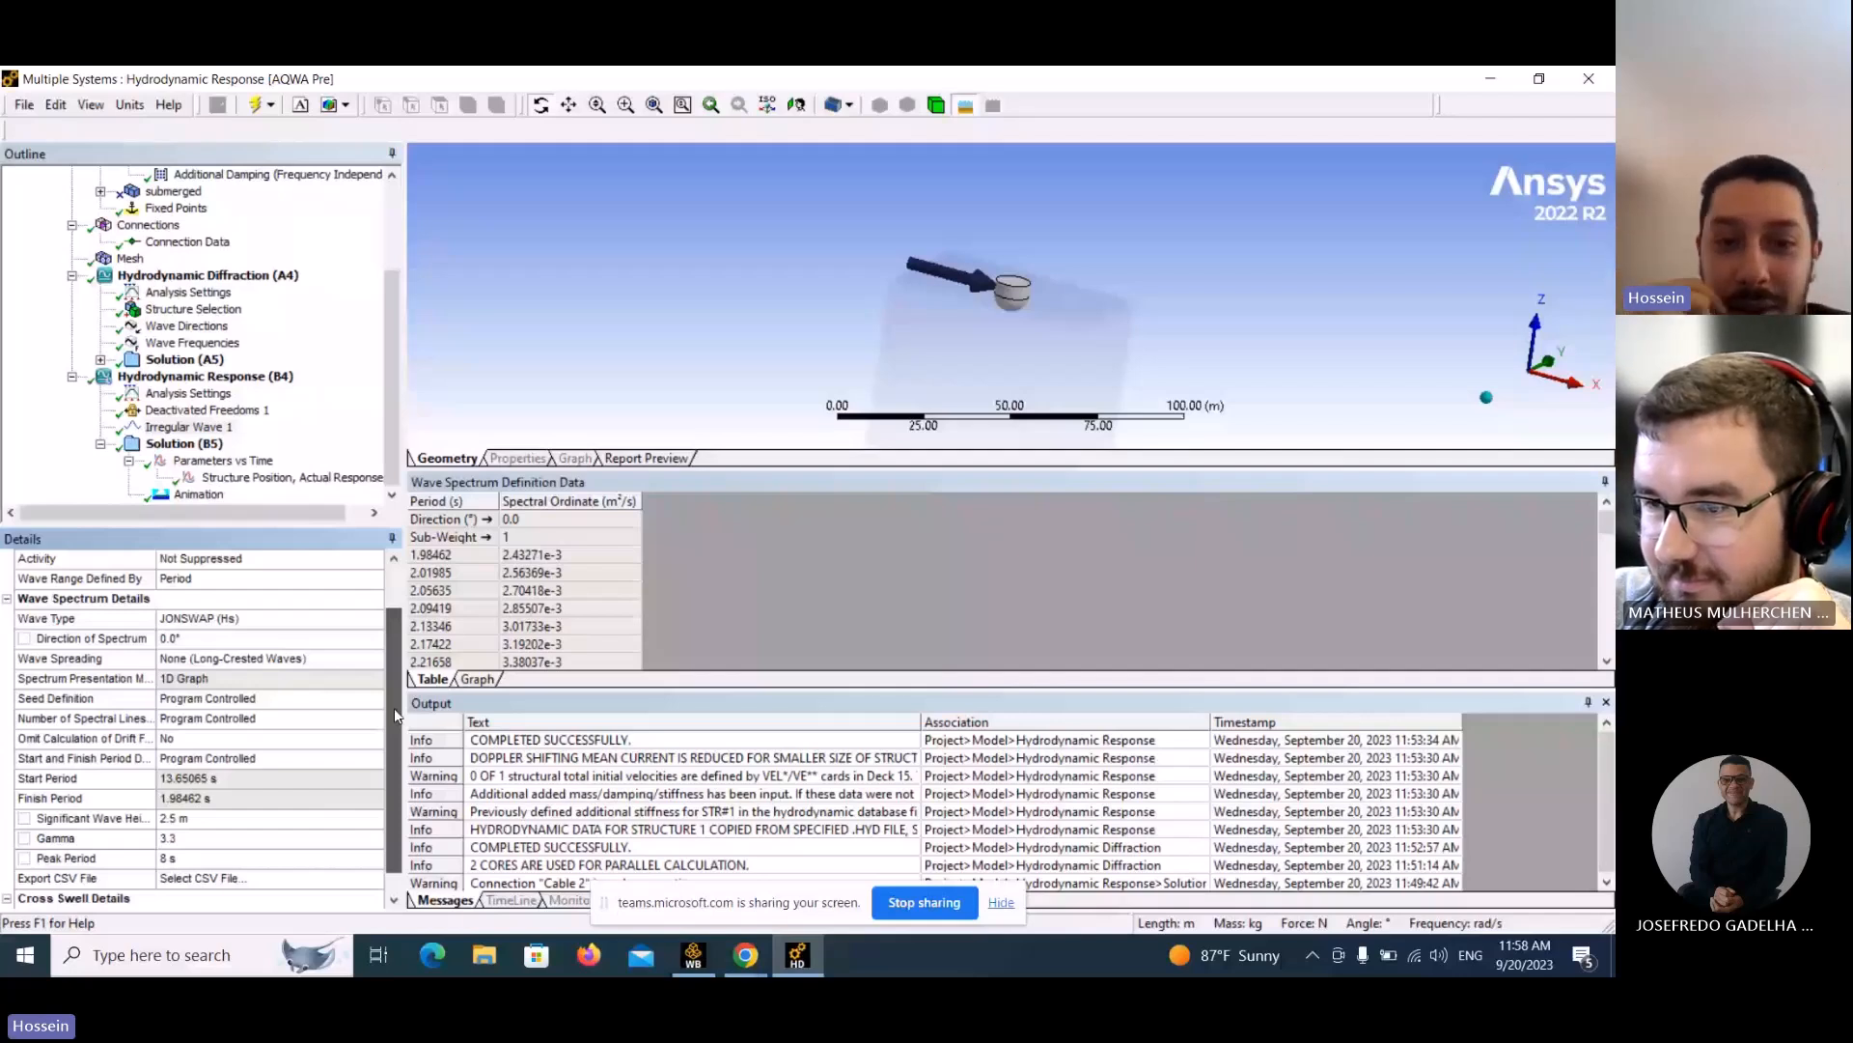
pyautogui.moveTo(393, 709); pyautogui.dragTo(396, 655)
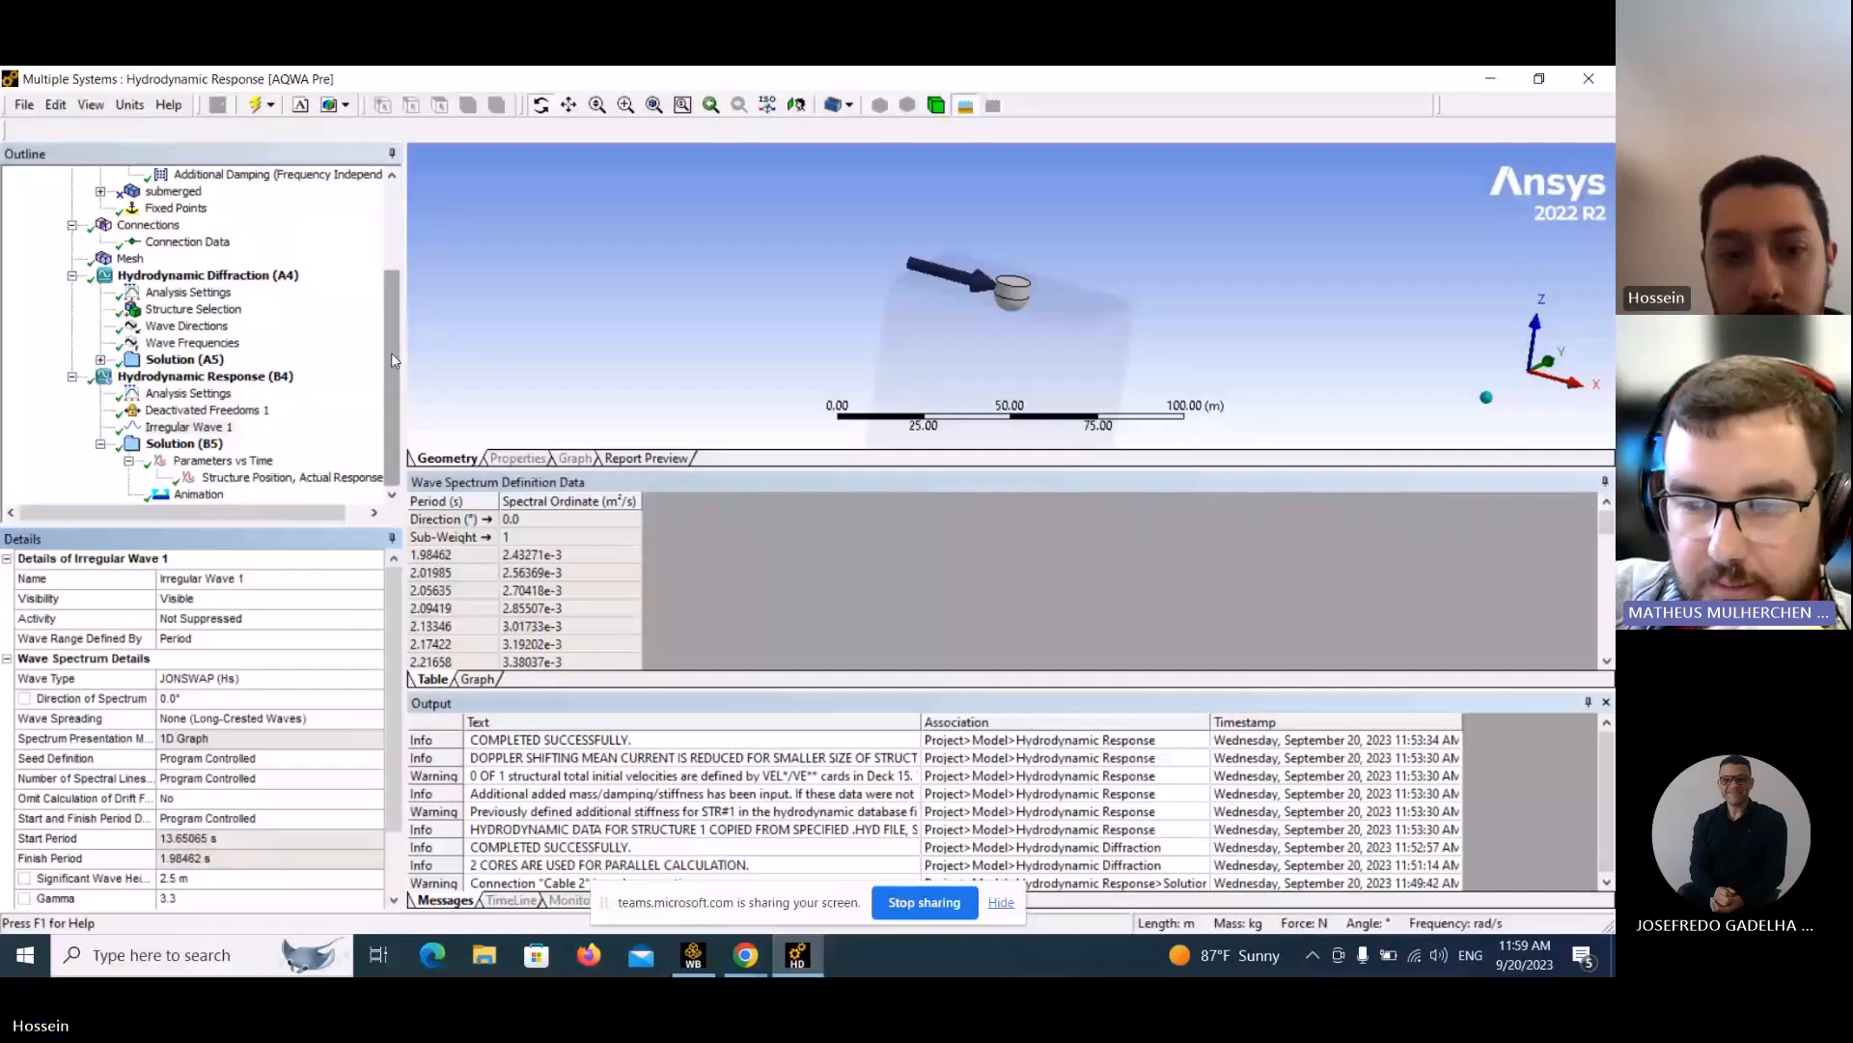
pyautogui.moveTo(394, 700); pyautogui.dragTo(393, 763)
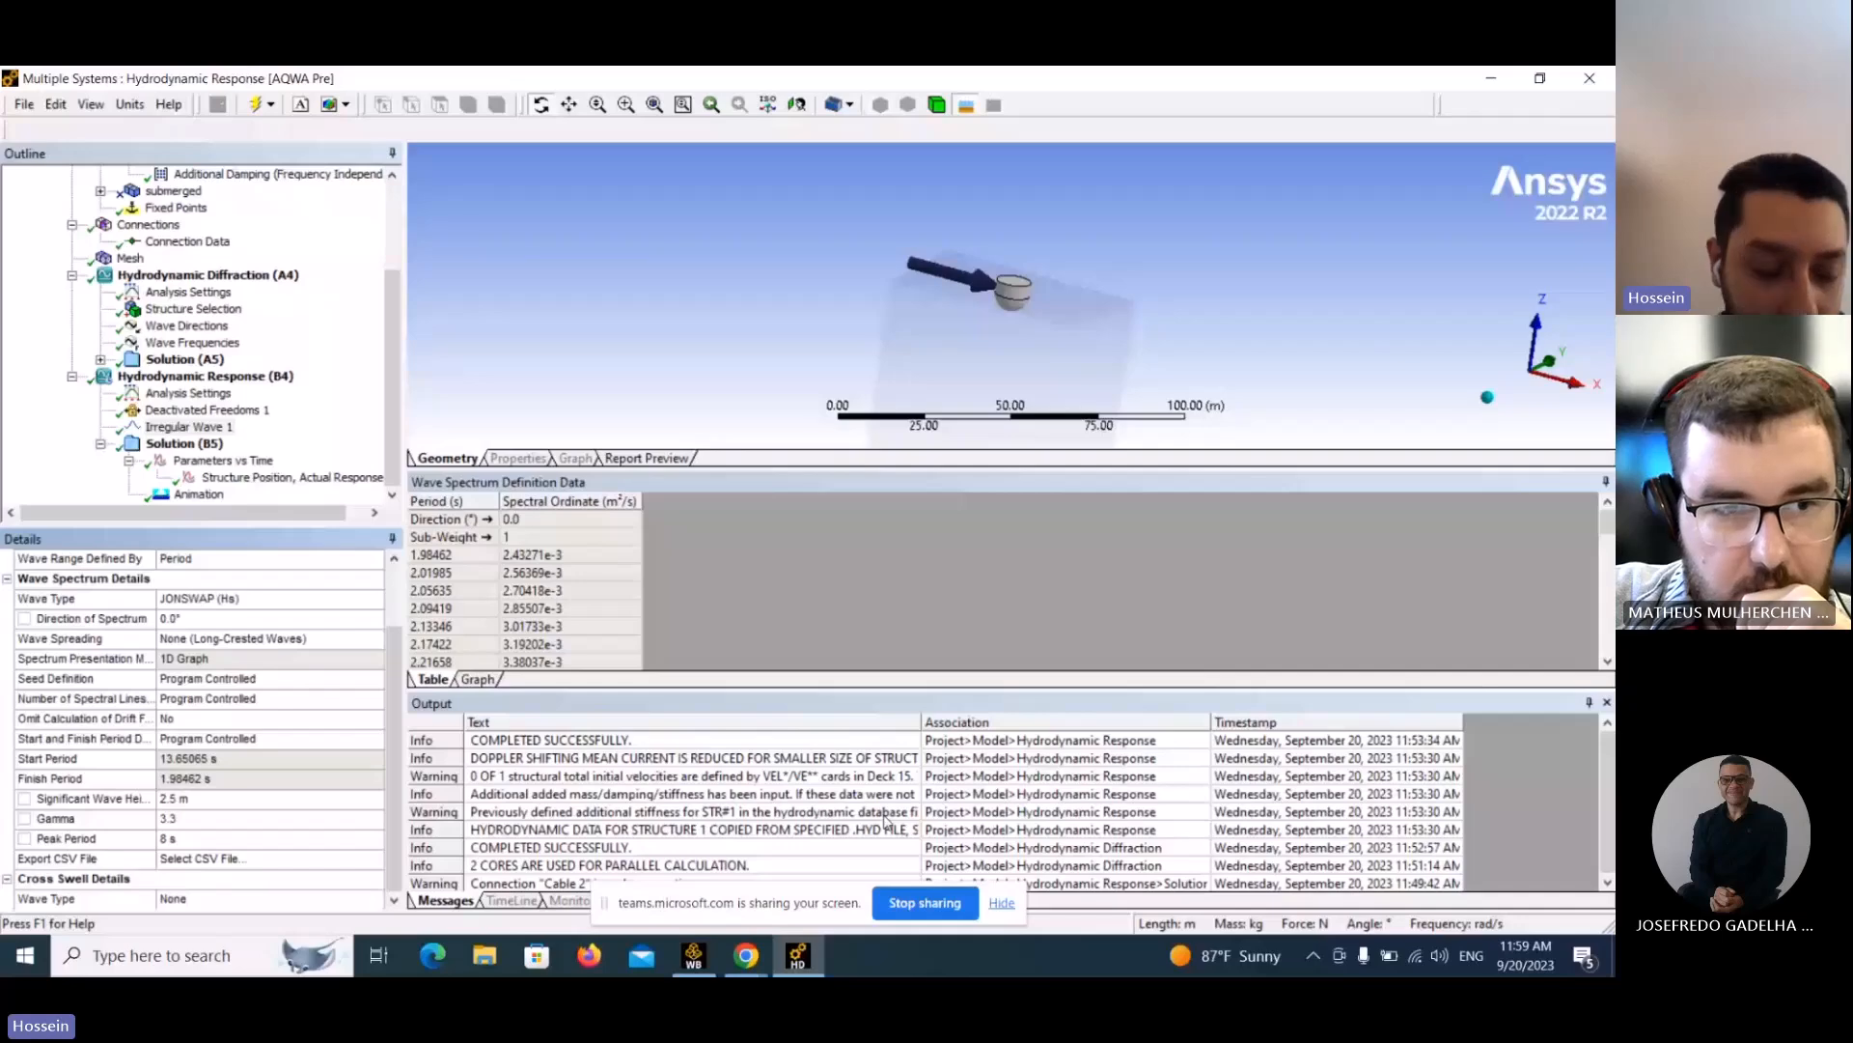
# Delete the existing Animation result from the Hydrodynamic Response solution and insert a new Animation in its place.
pyautogui.click(198, 493)
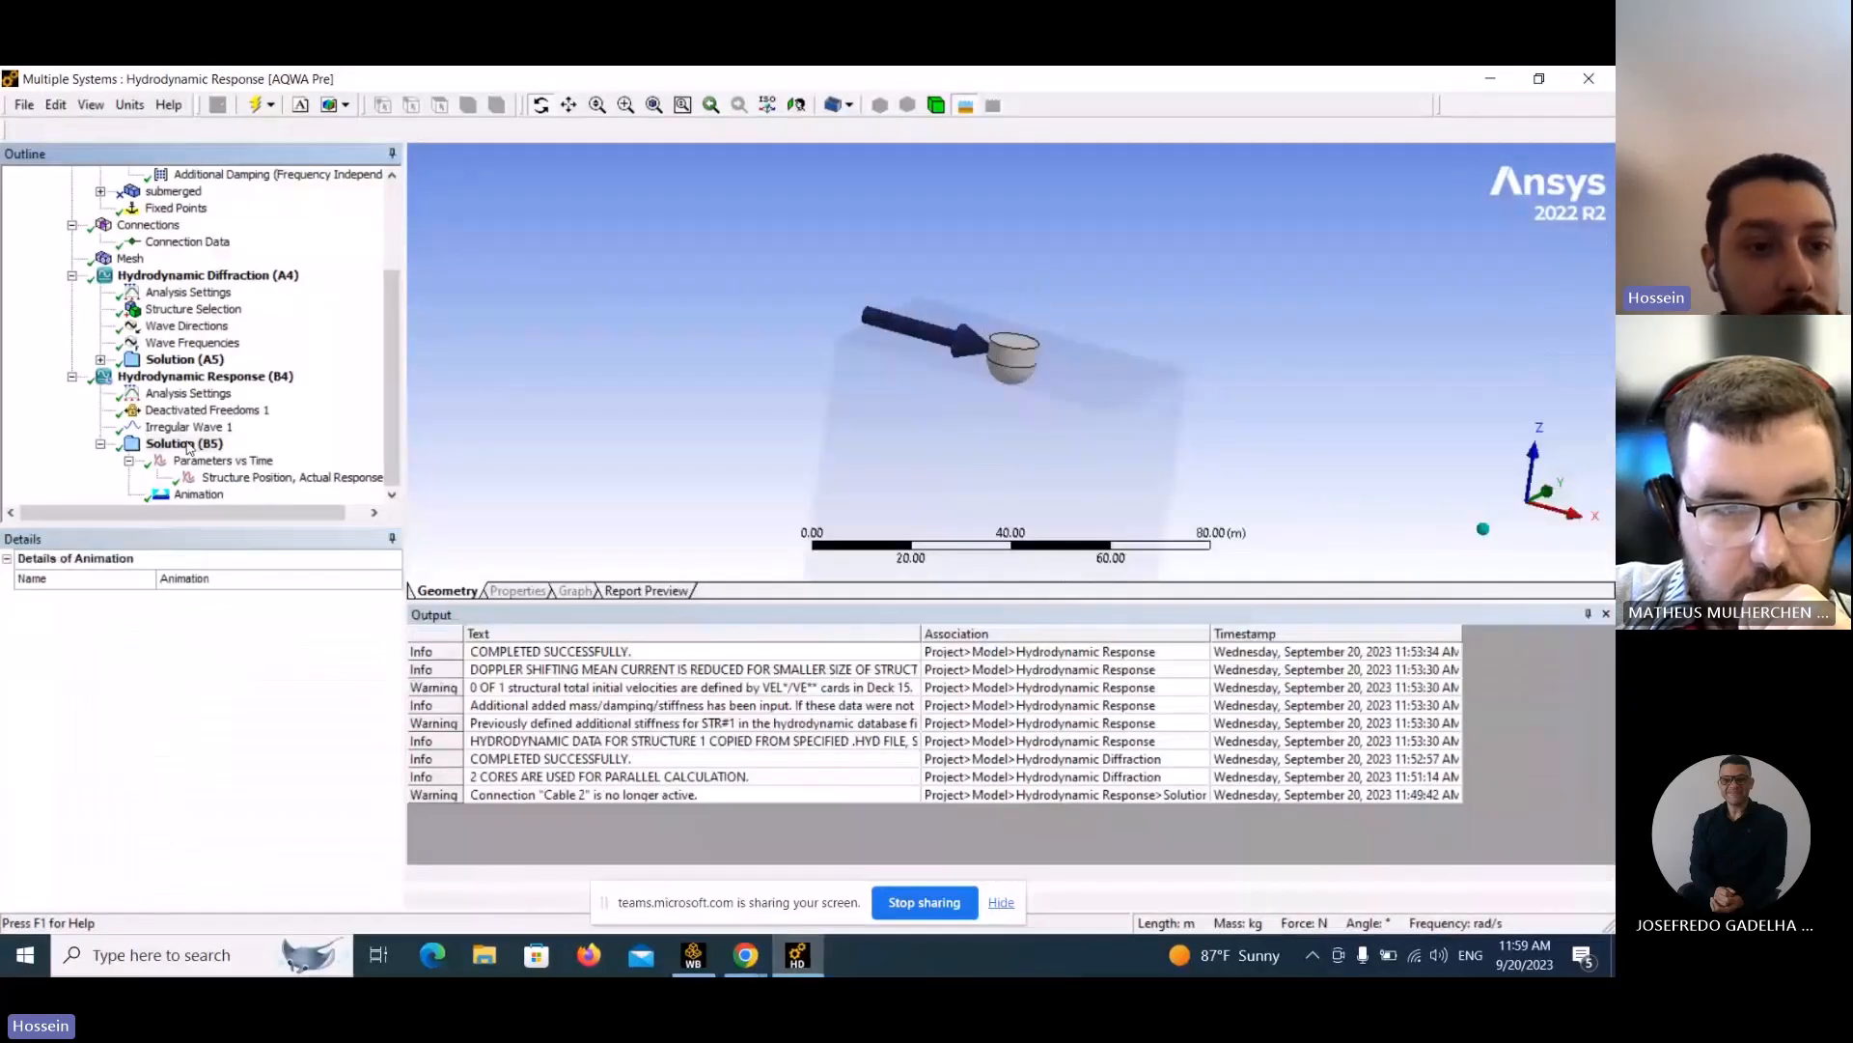
pyautogui.rightClick(188, 446)
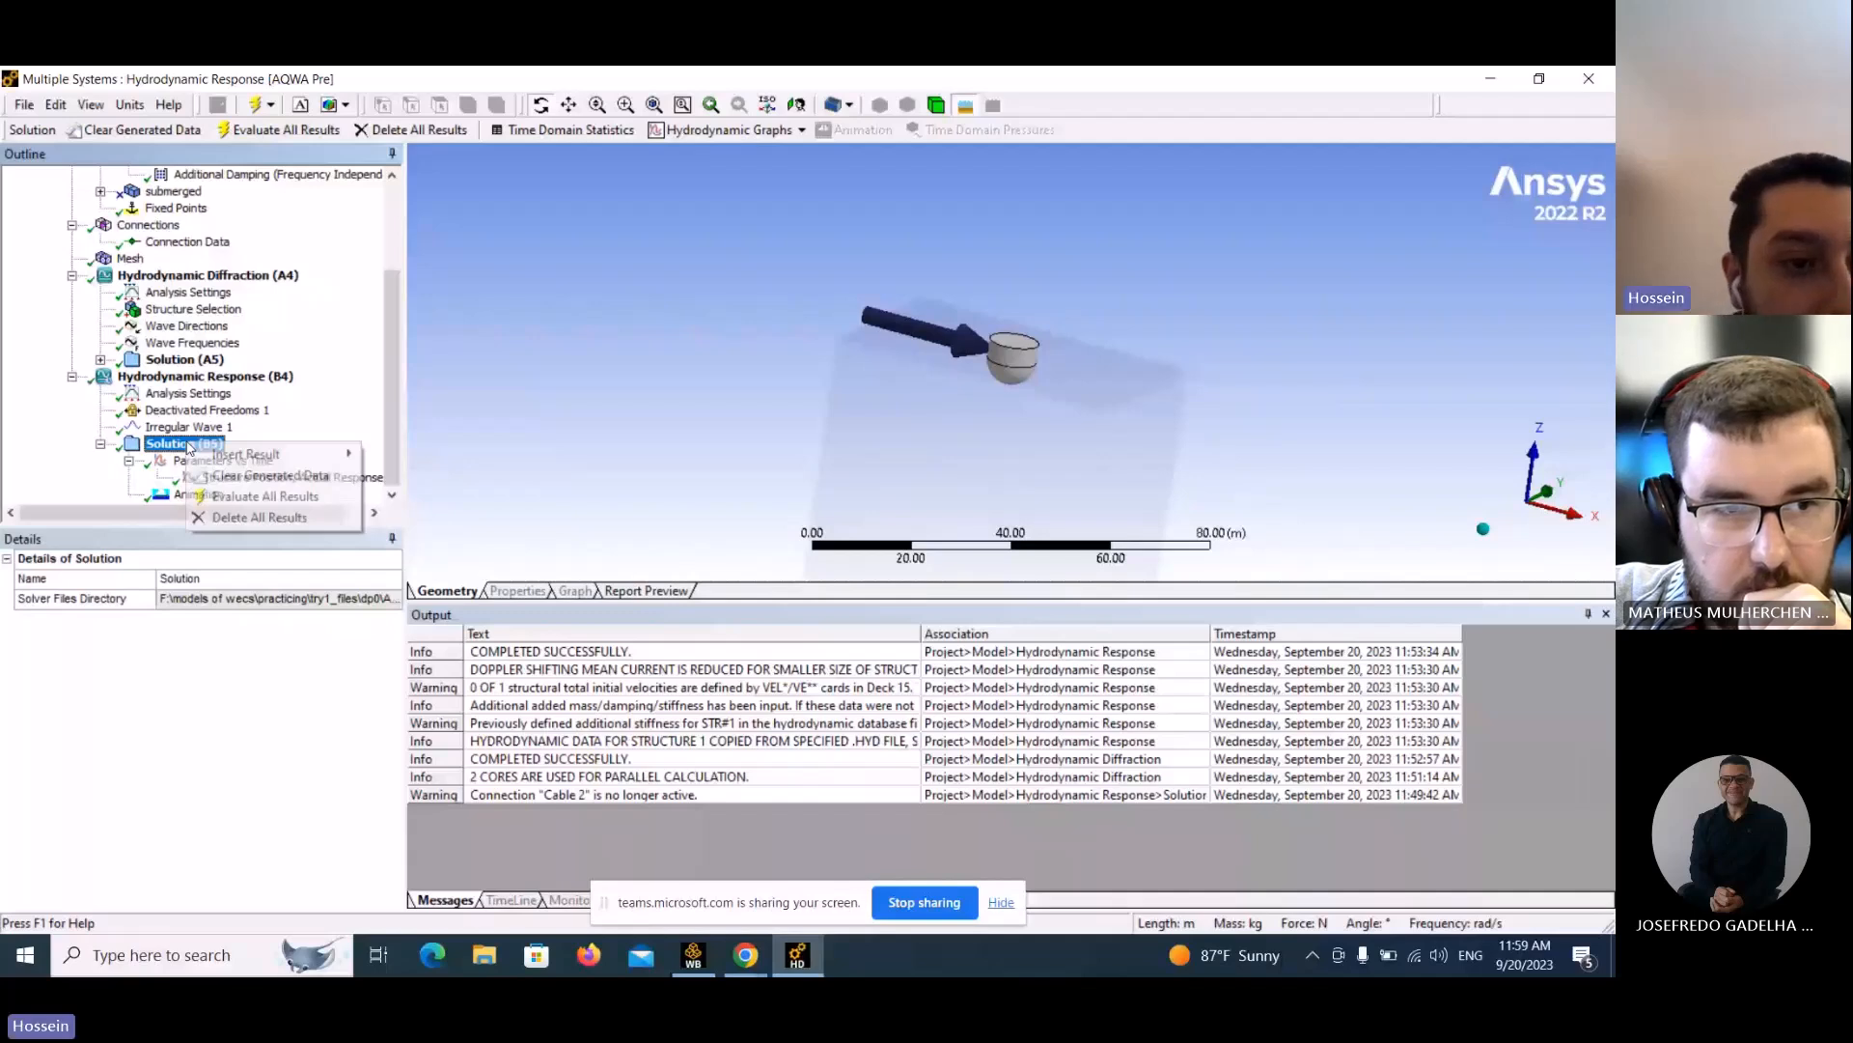
pyautogui.moveTo(284, 459)
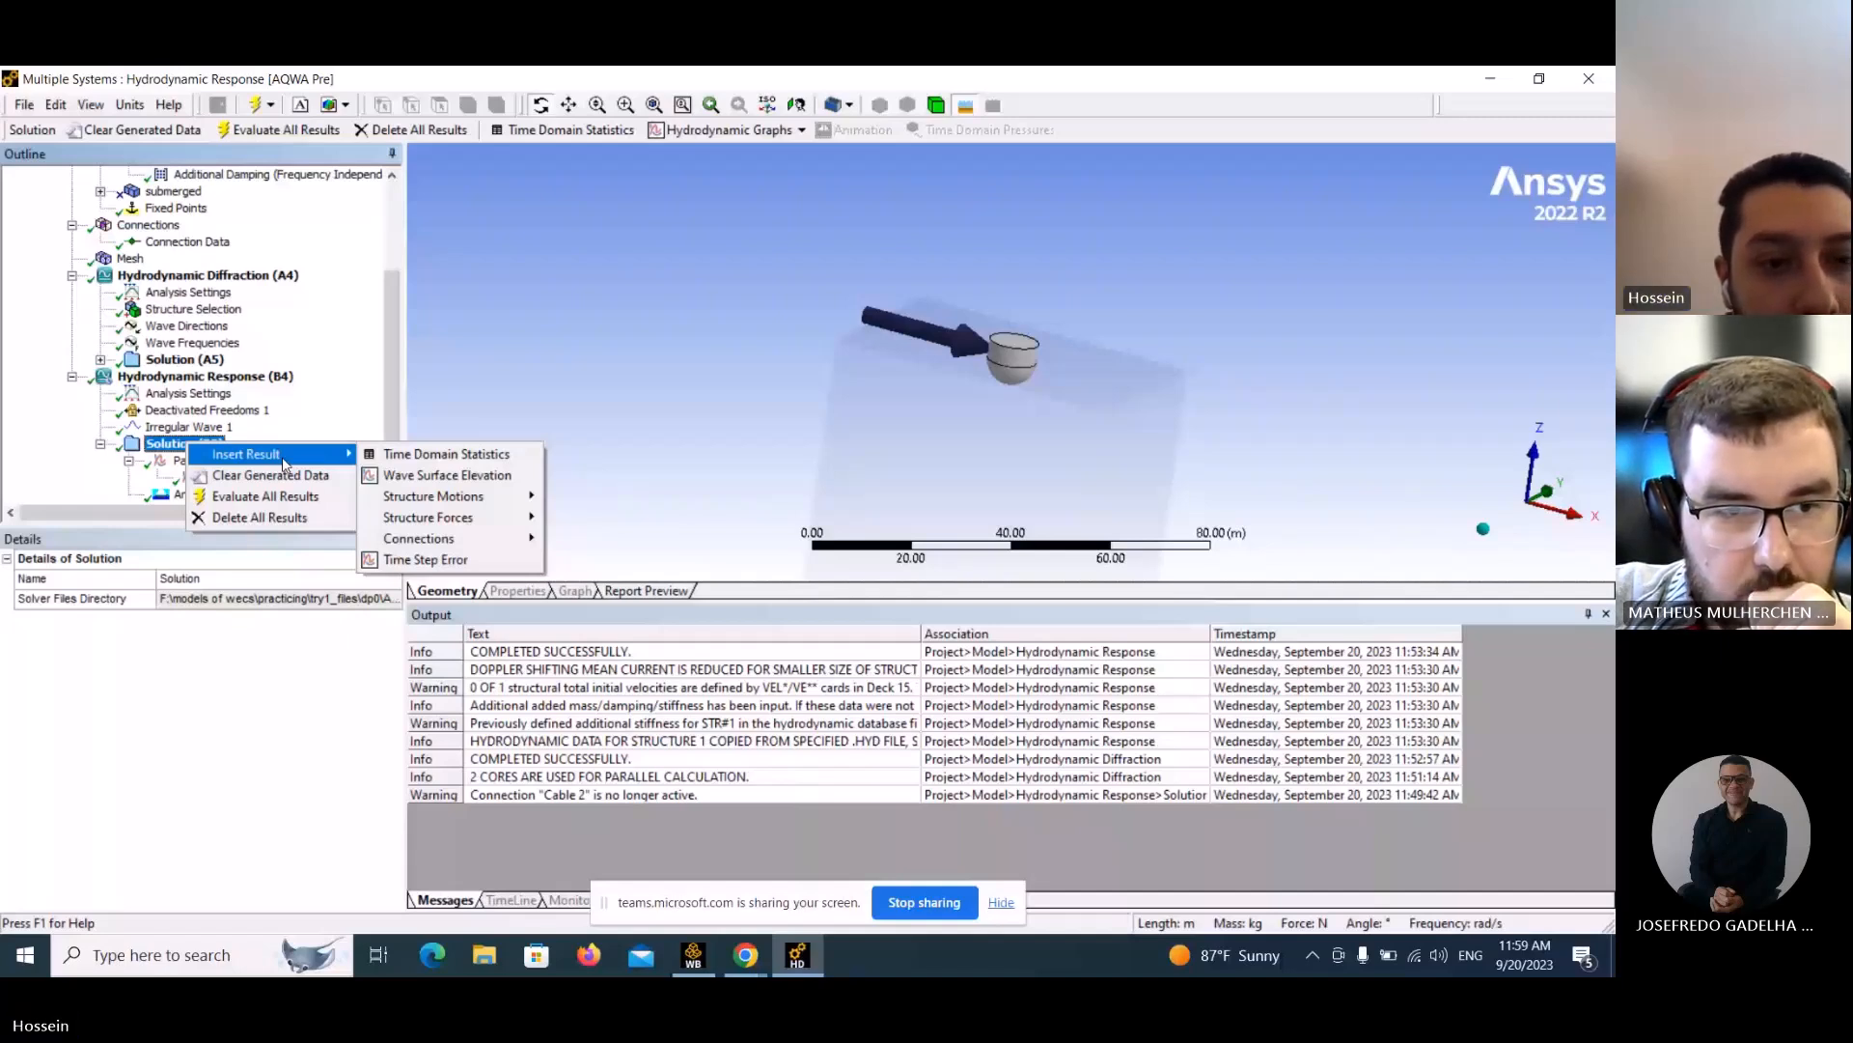
pyautogui.click(169, 449)
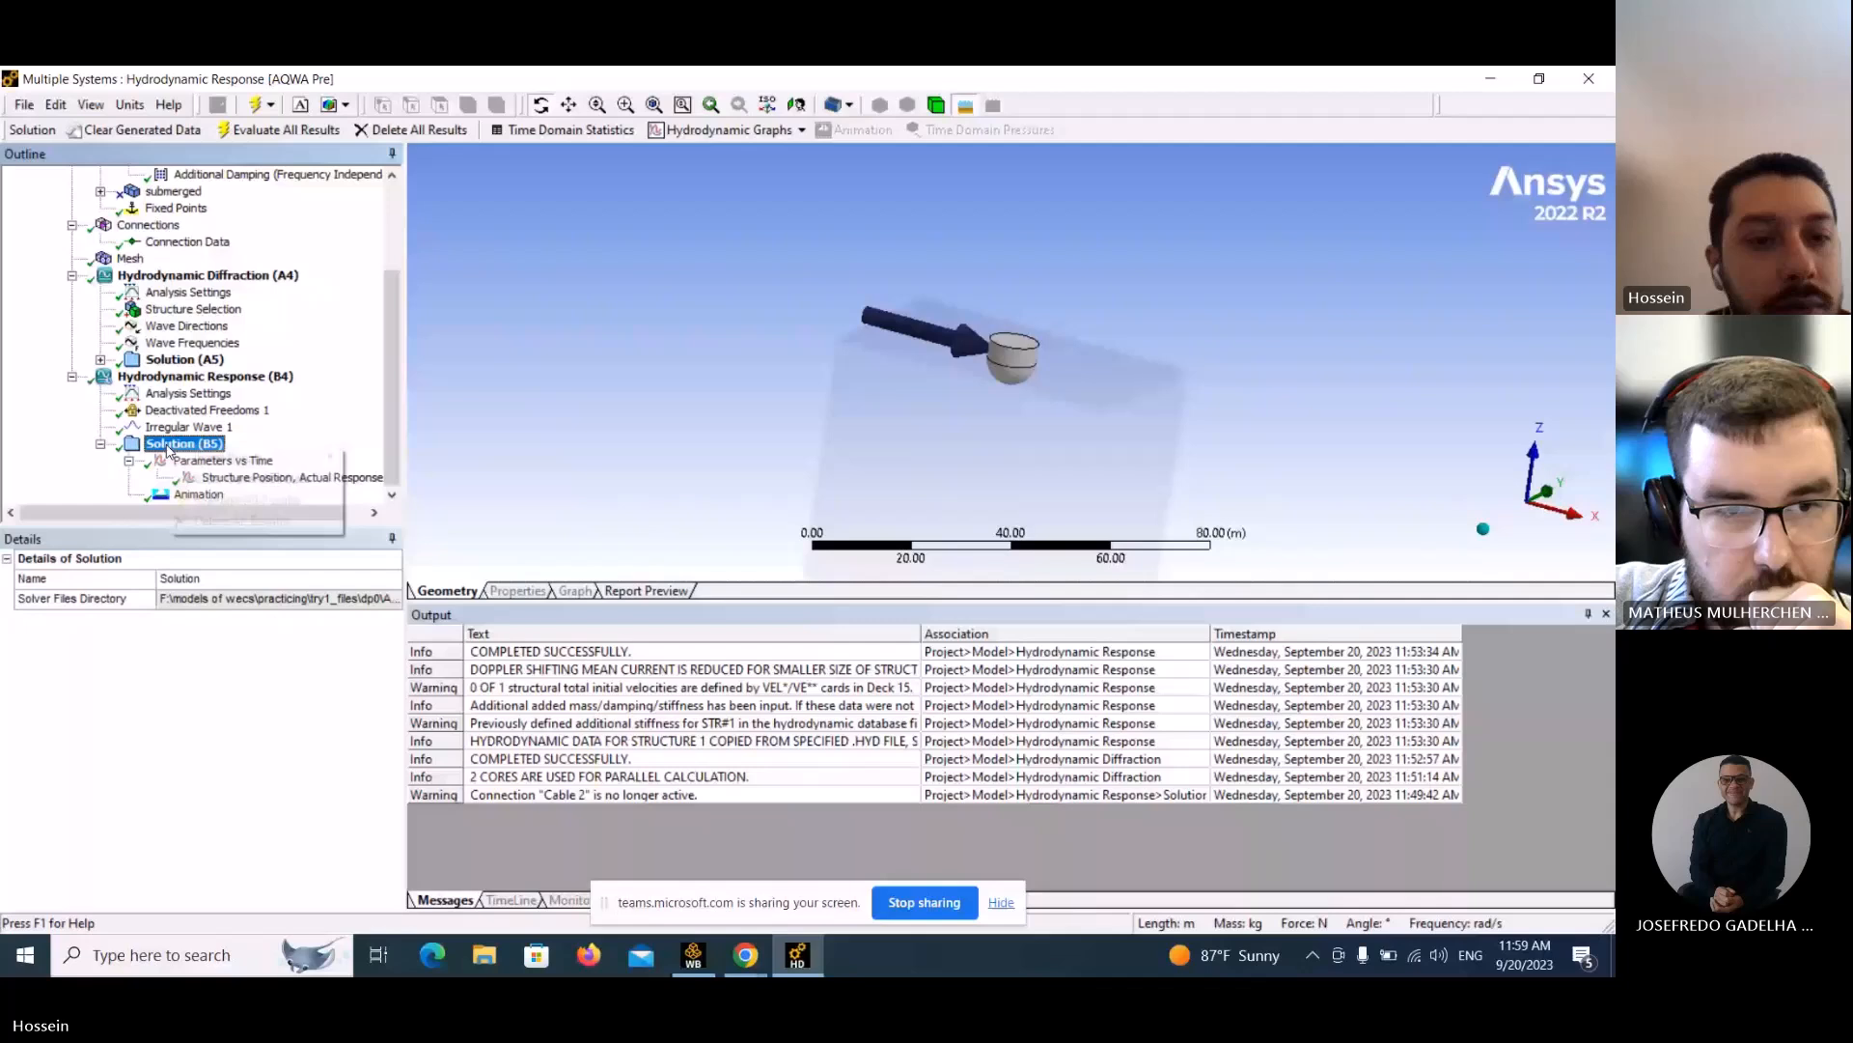
pyautogui.click(196, 495)
pyautogui.press('Delete')
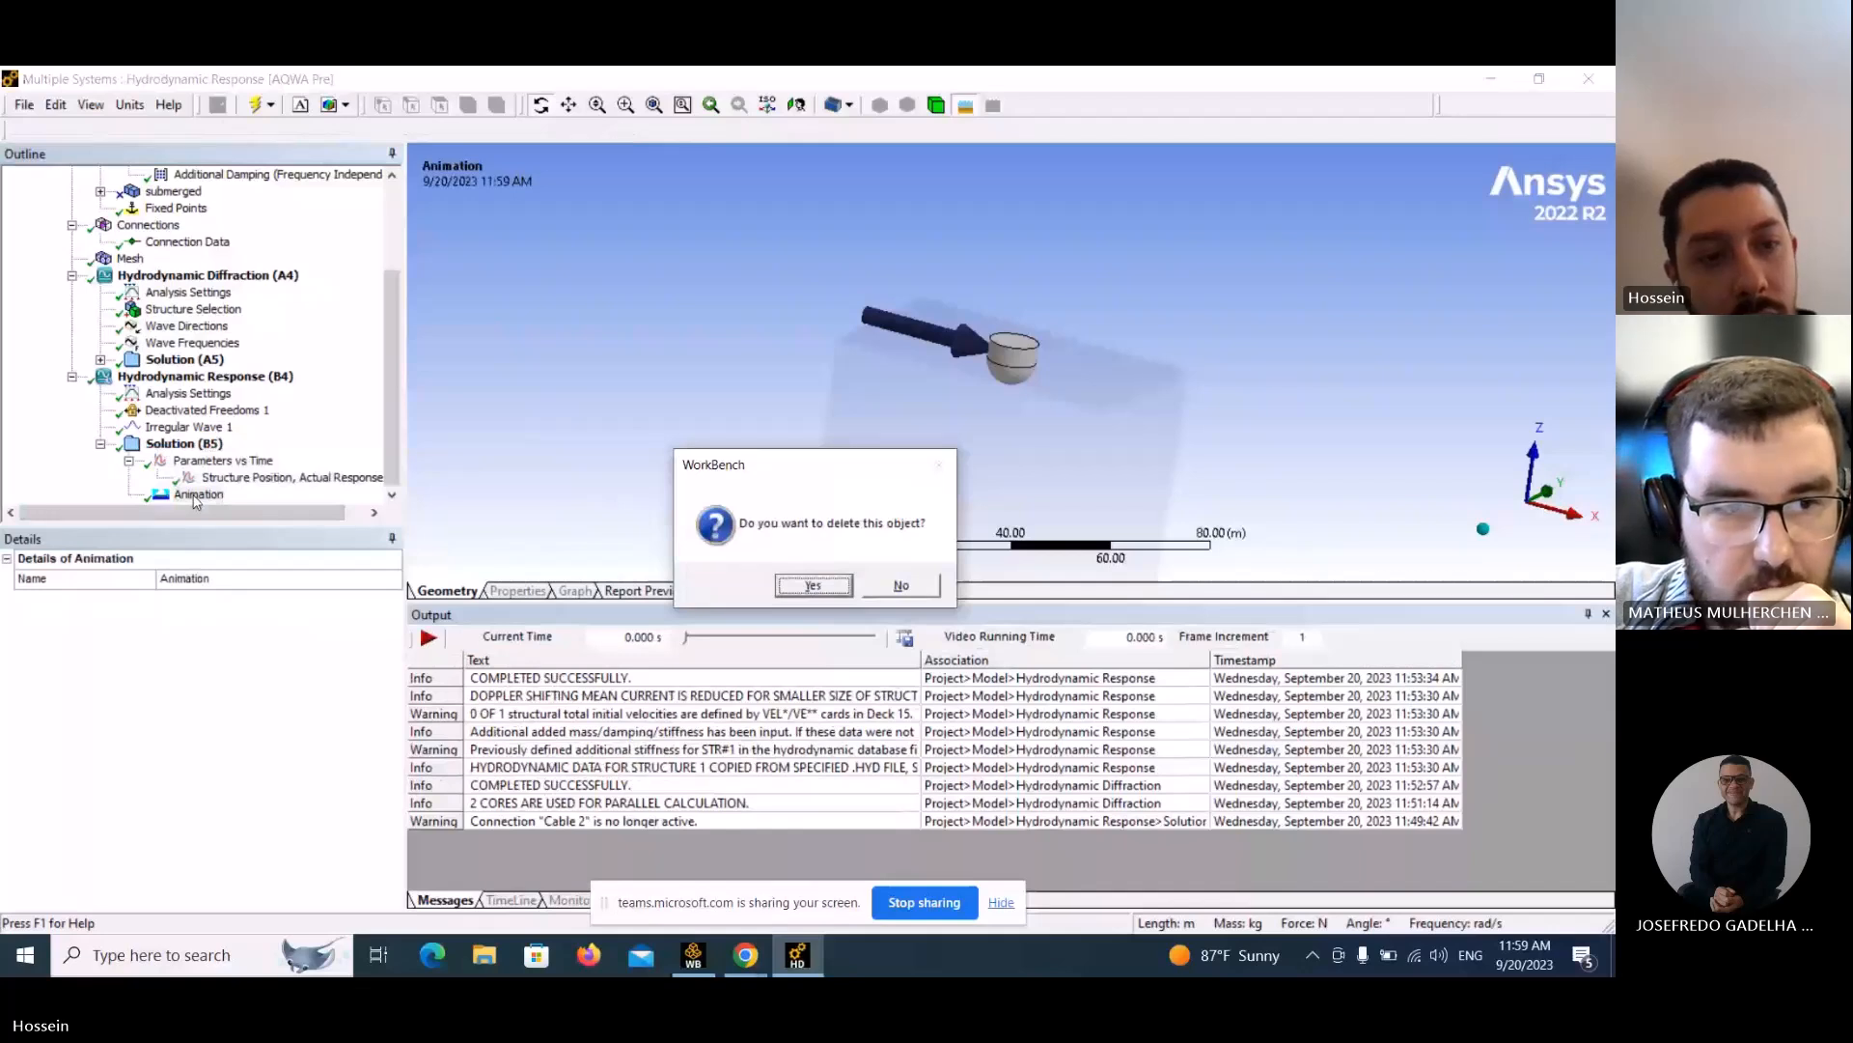
pyautogui.press('Return')
pyautogui.rightClick(183, 461)
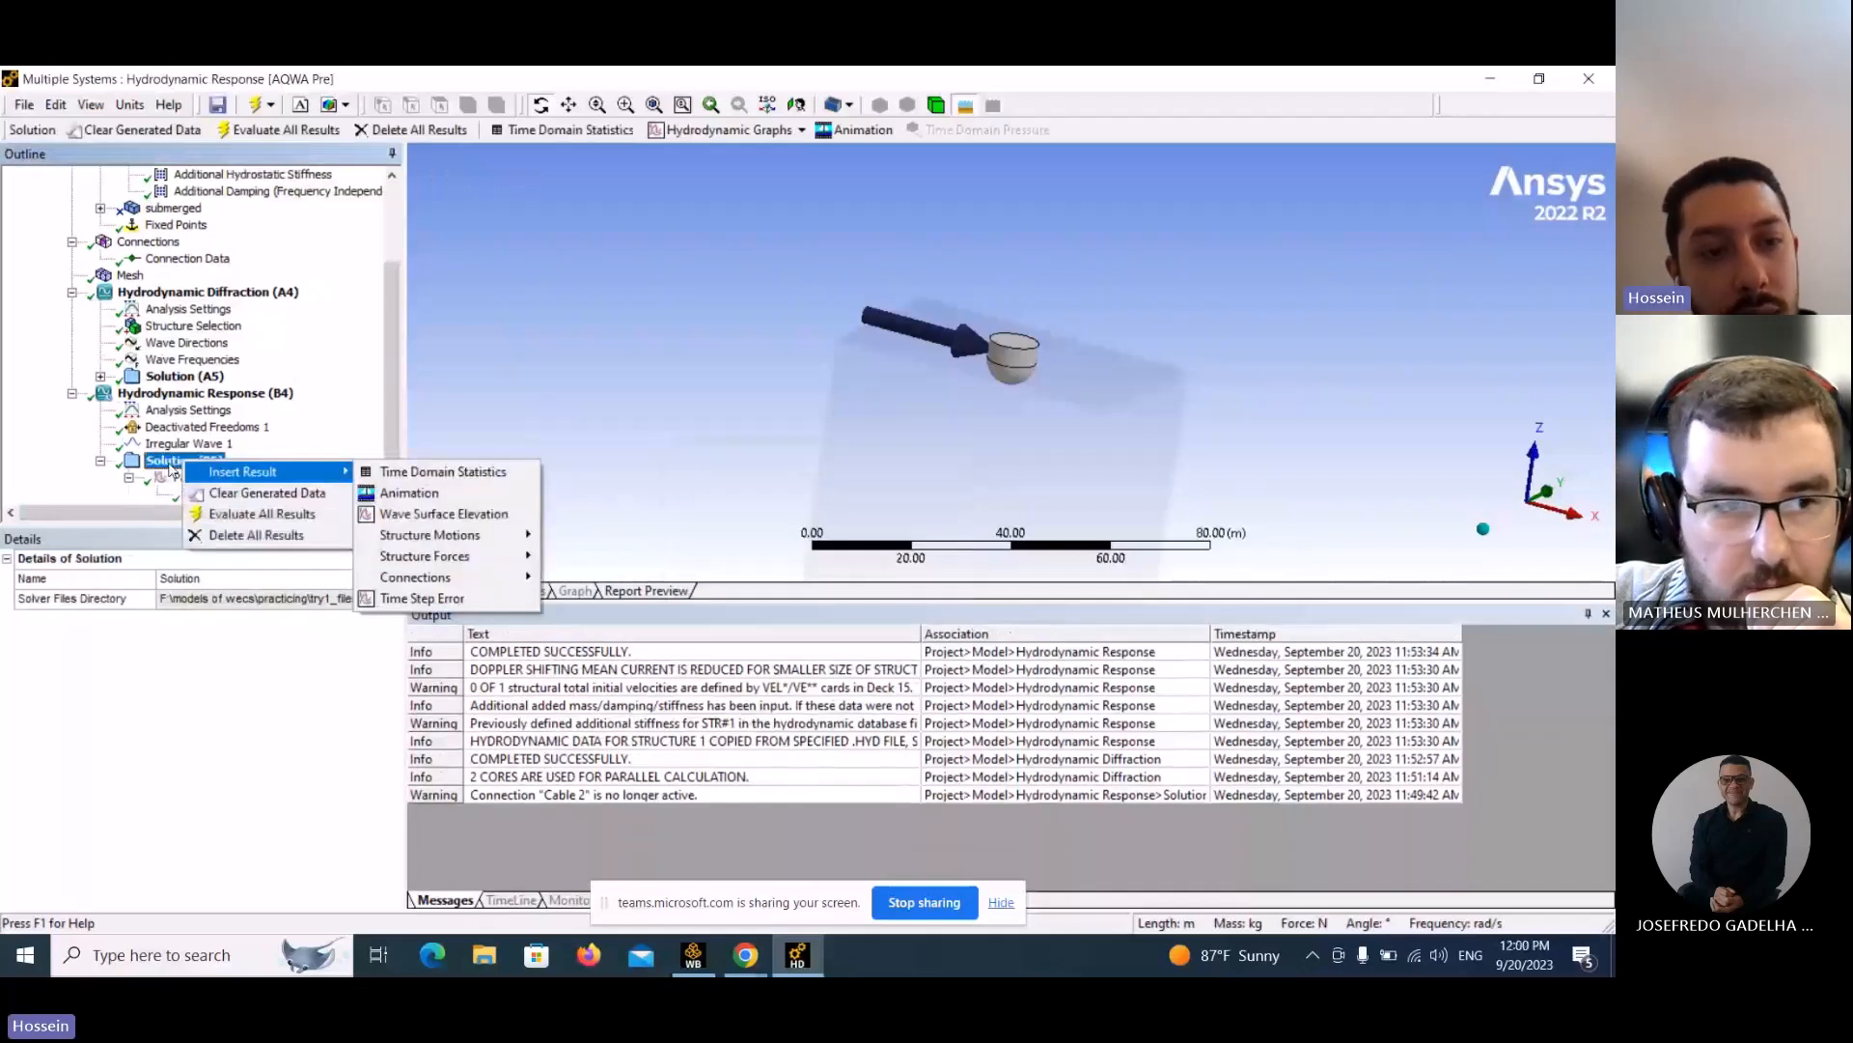
pyautogui.click(410, 493)
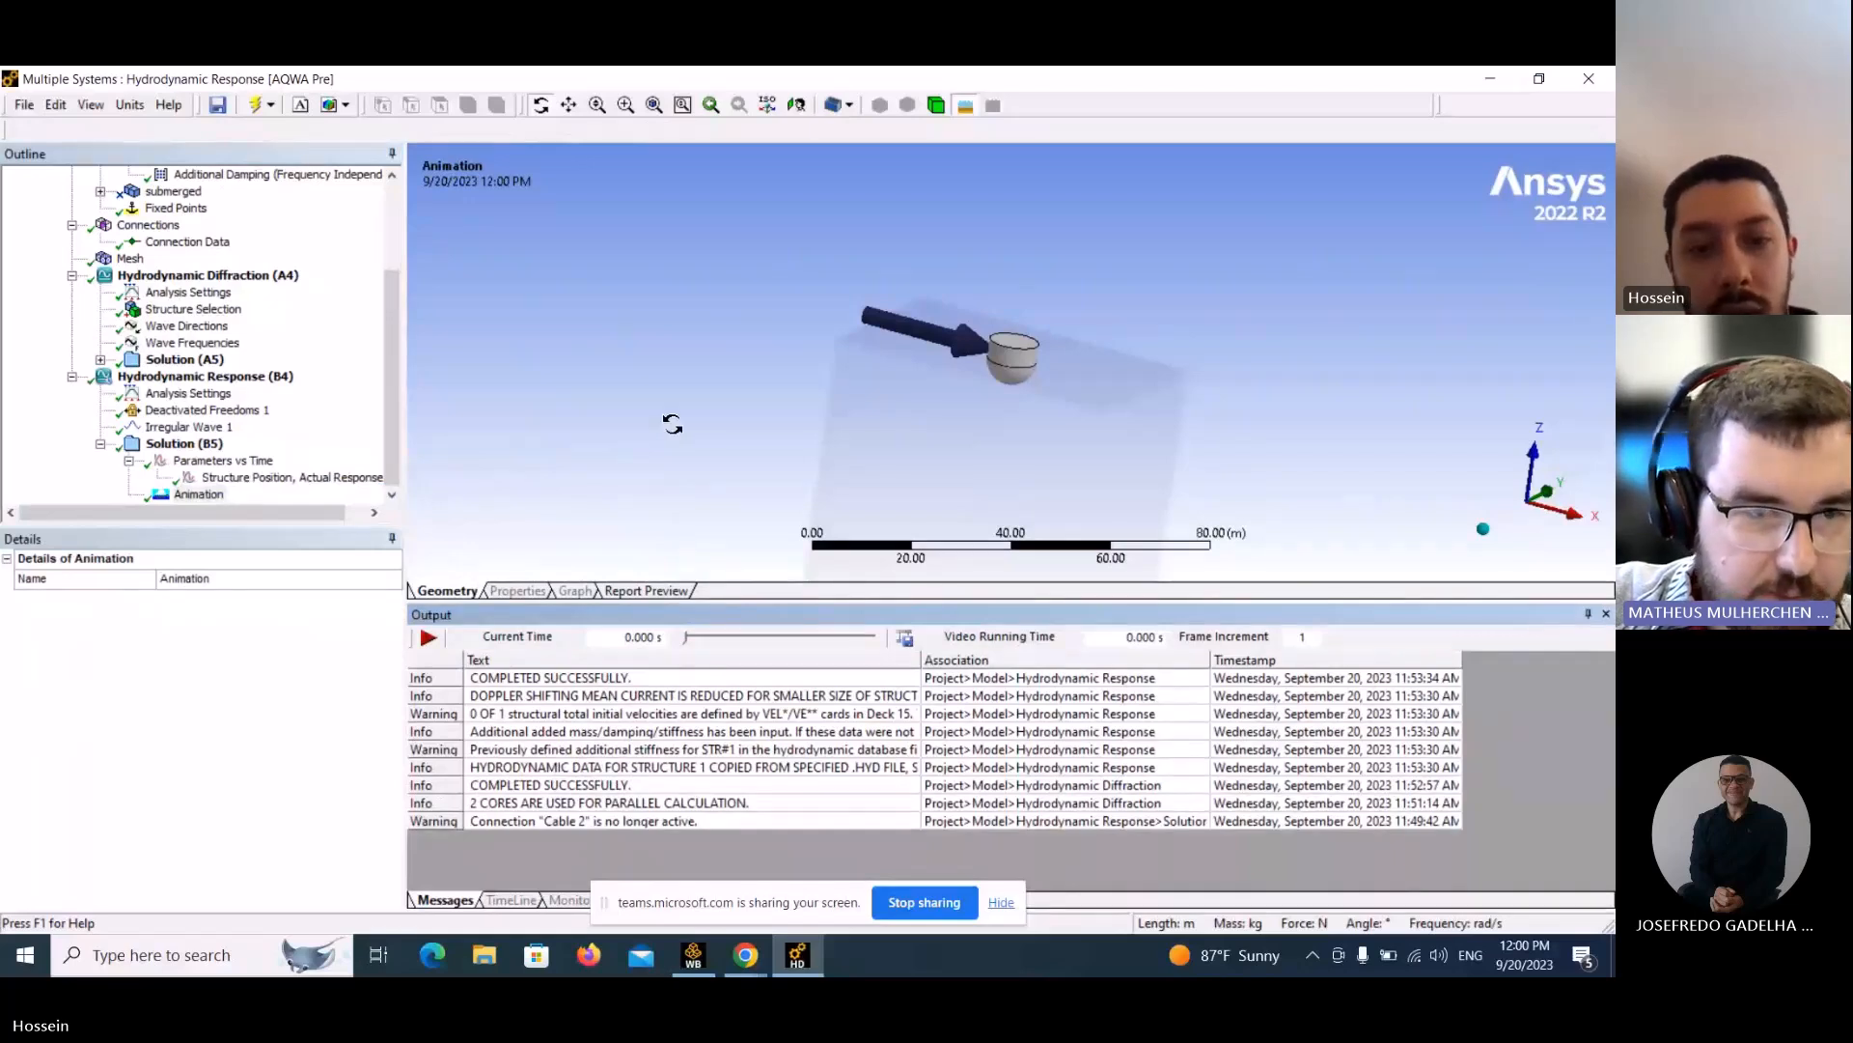
# Play the animation of the float's motion, skip towards the end of the simulation and inspect the float from different angles.
pyautogui.moveTo(673, 424); pyautogui.dragTo(683, 405)
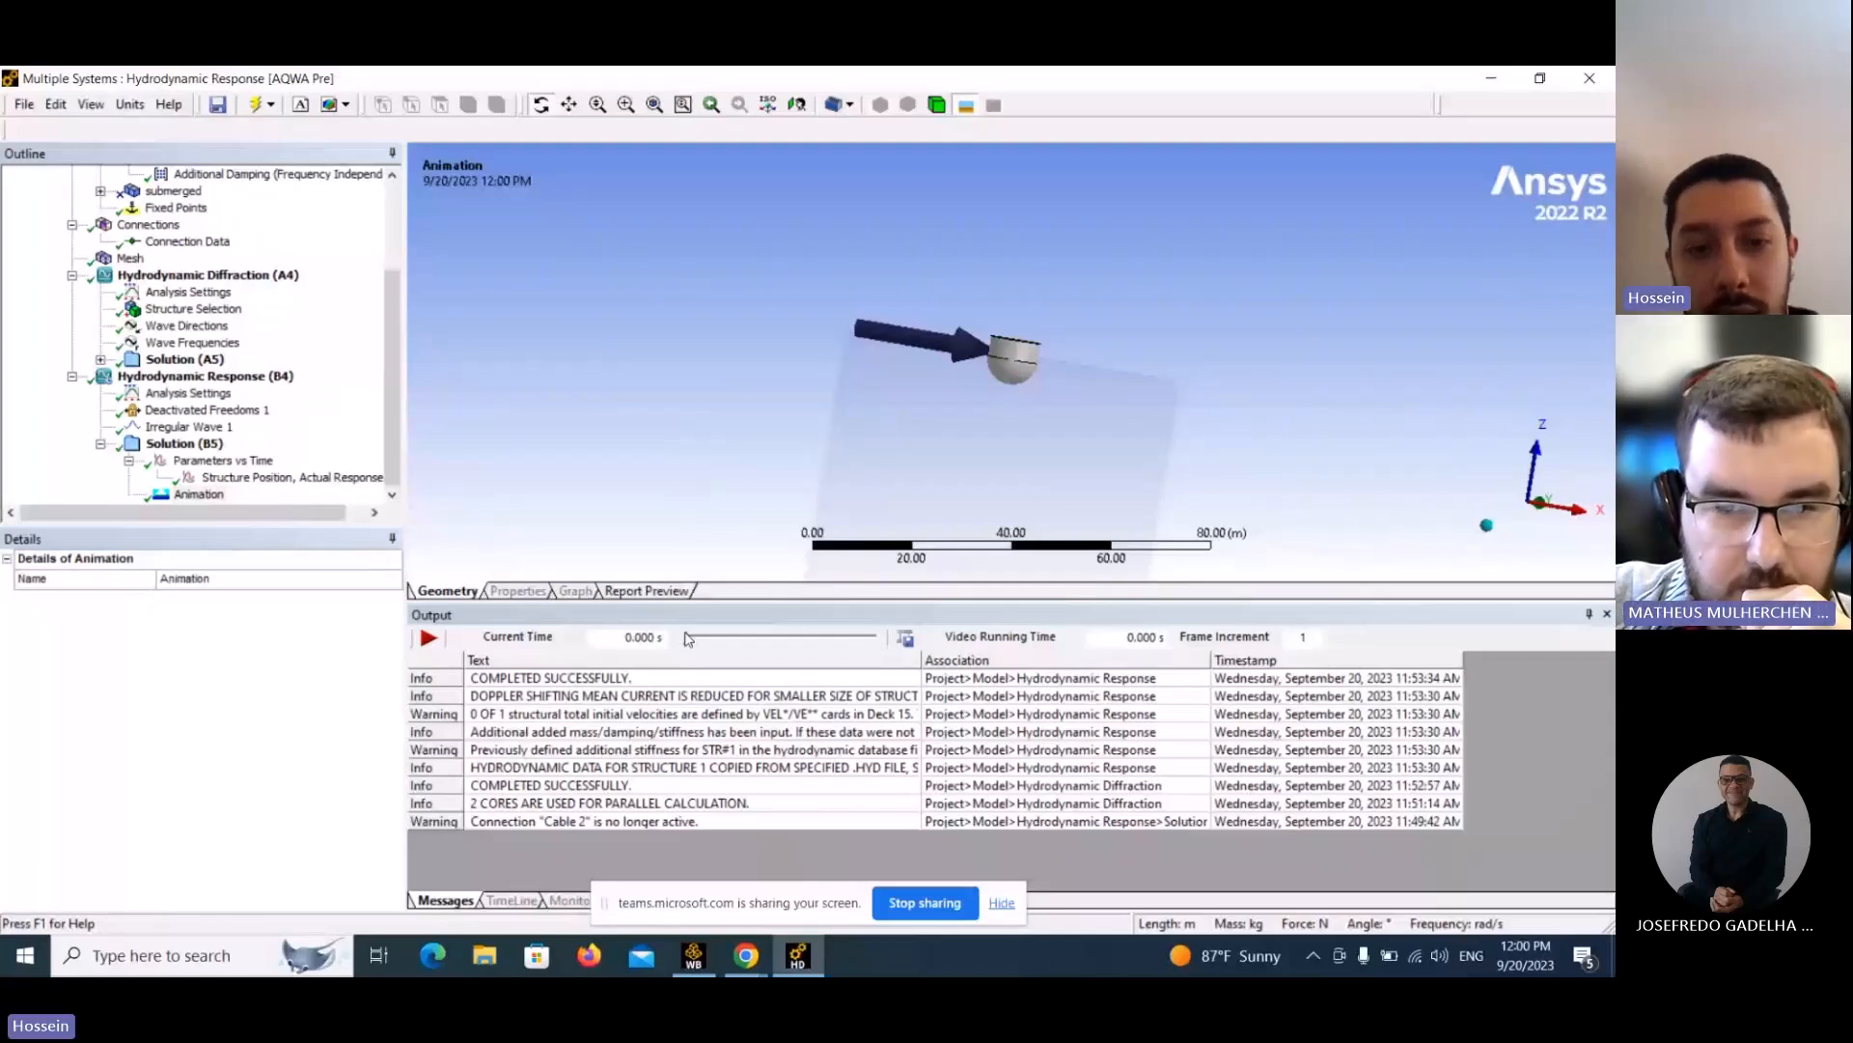
pyautogui.click(429, 637)
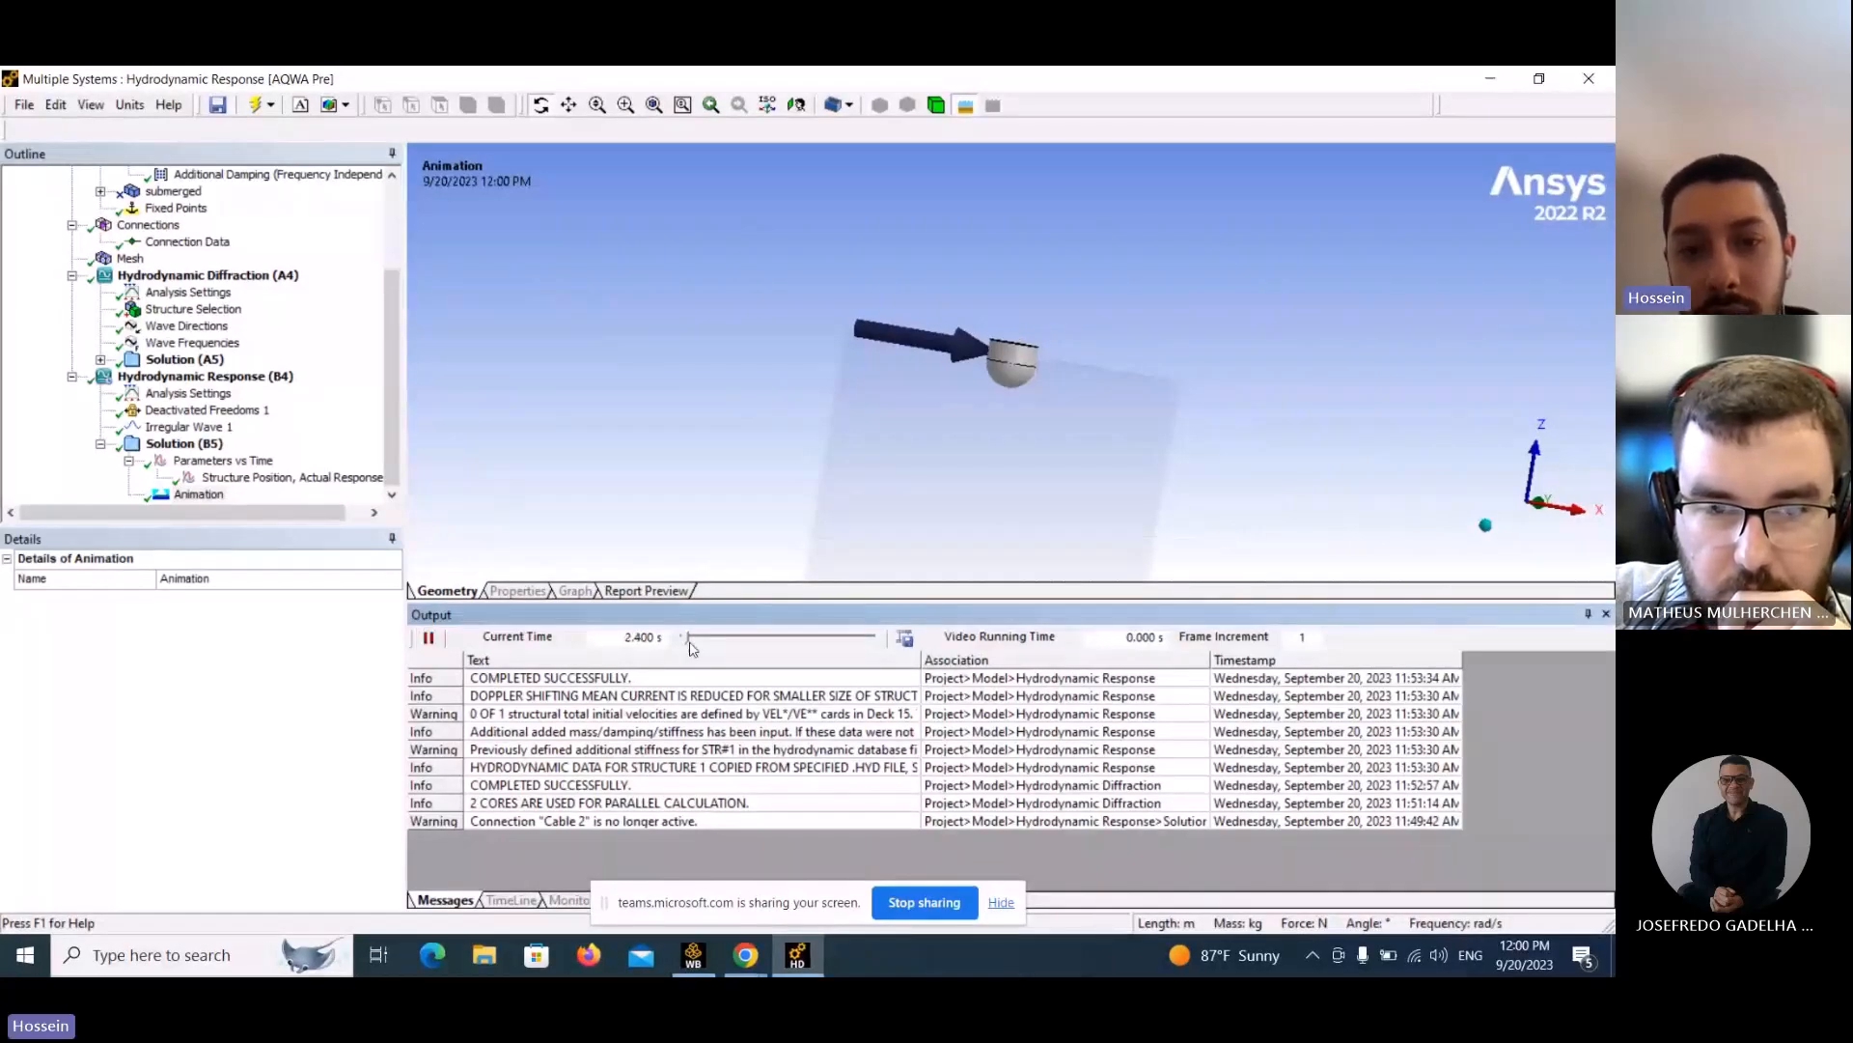
pyautogui.moveTo(691, 643); pyautogui.dragTo(839, 644)
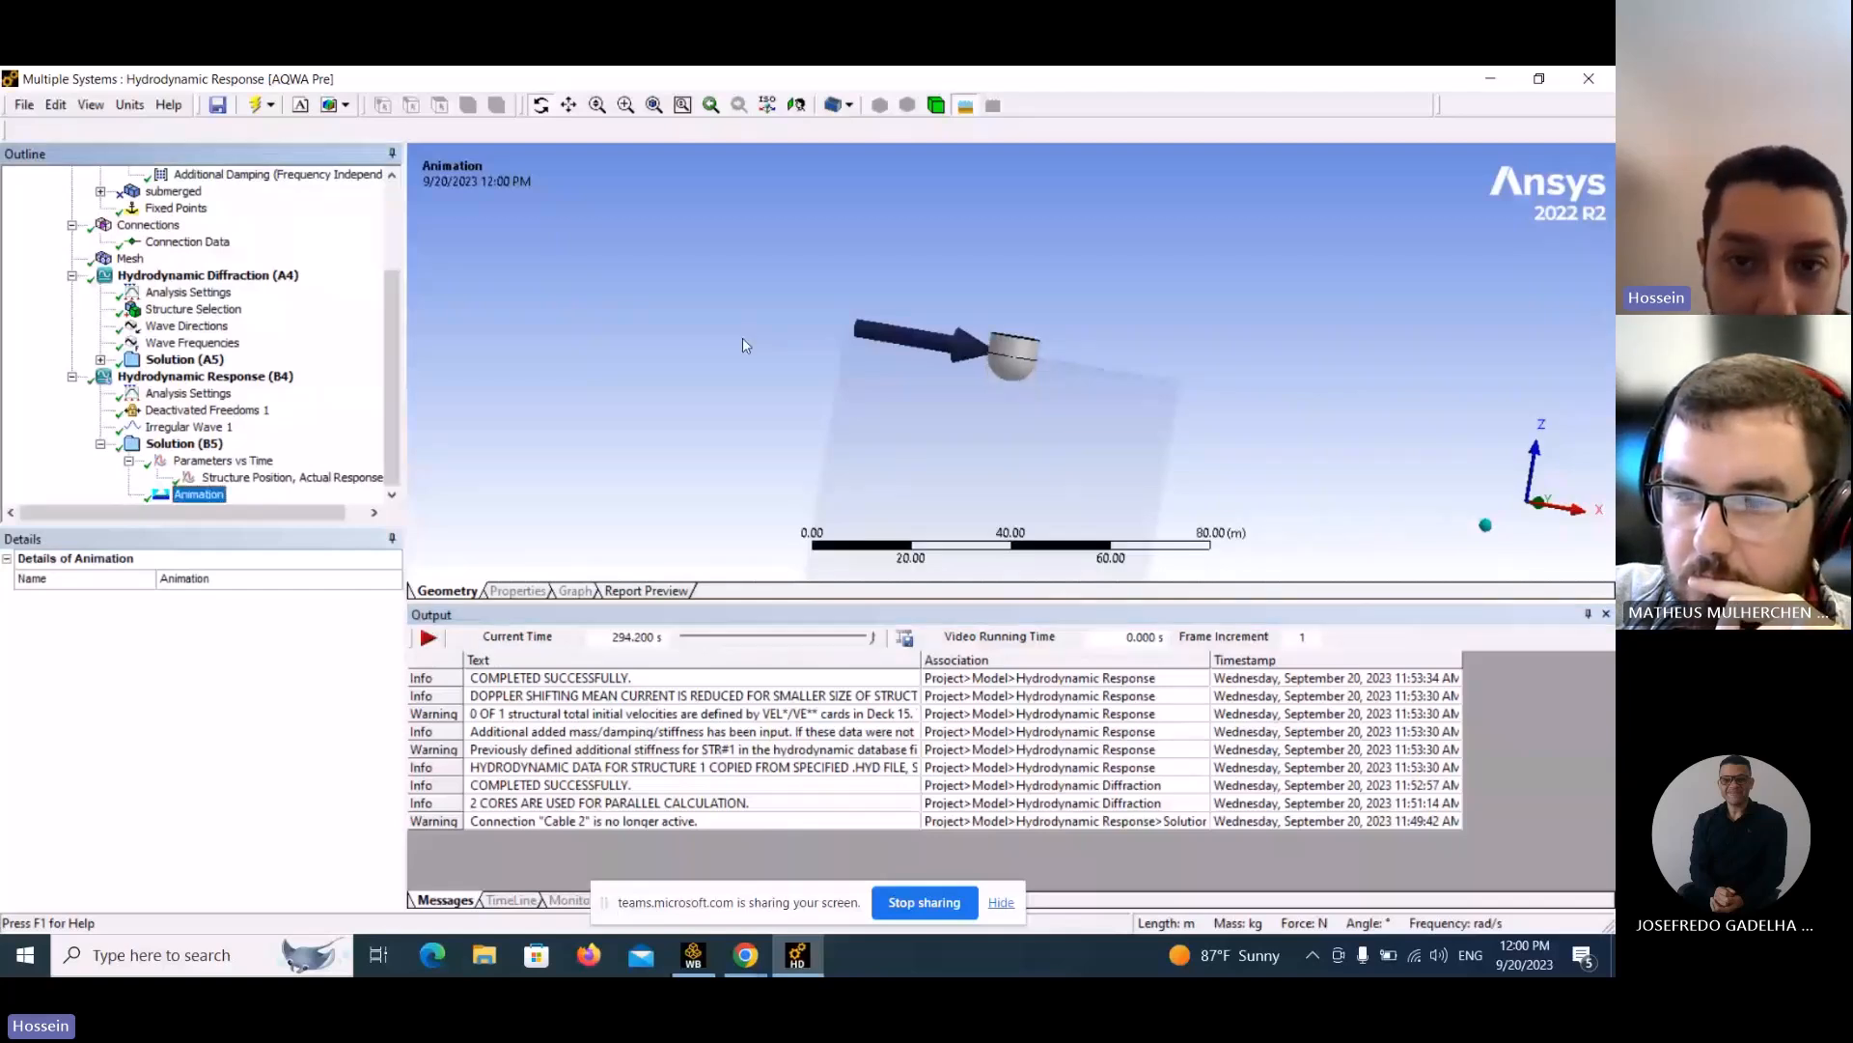
pyautogui.moveTo(744, 339); pyautogui.dragTo(949, 342, button='middle')
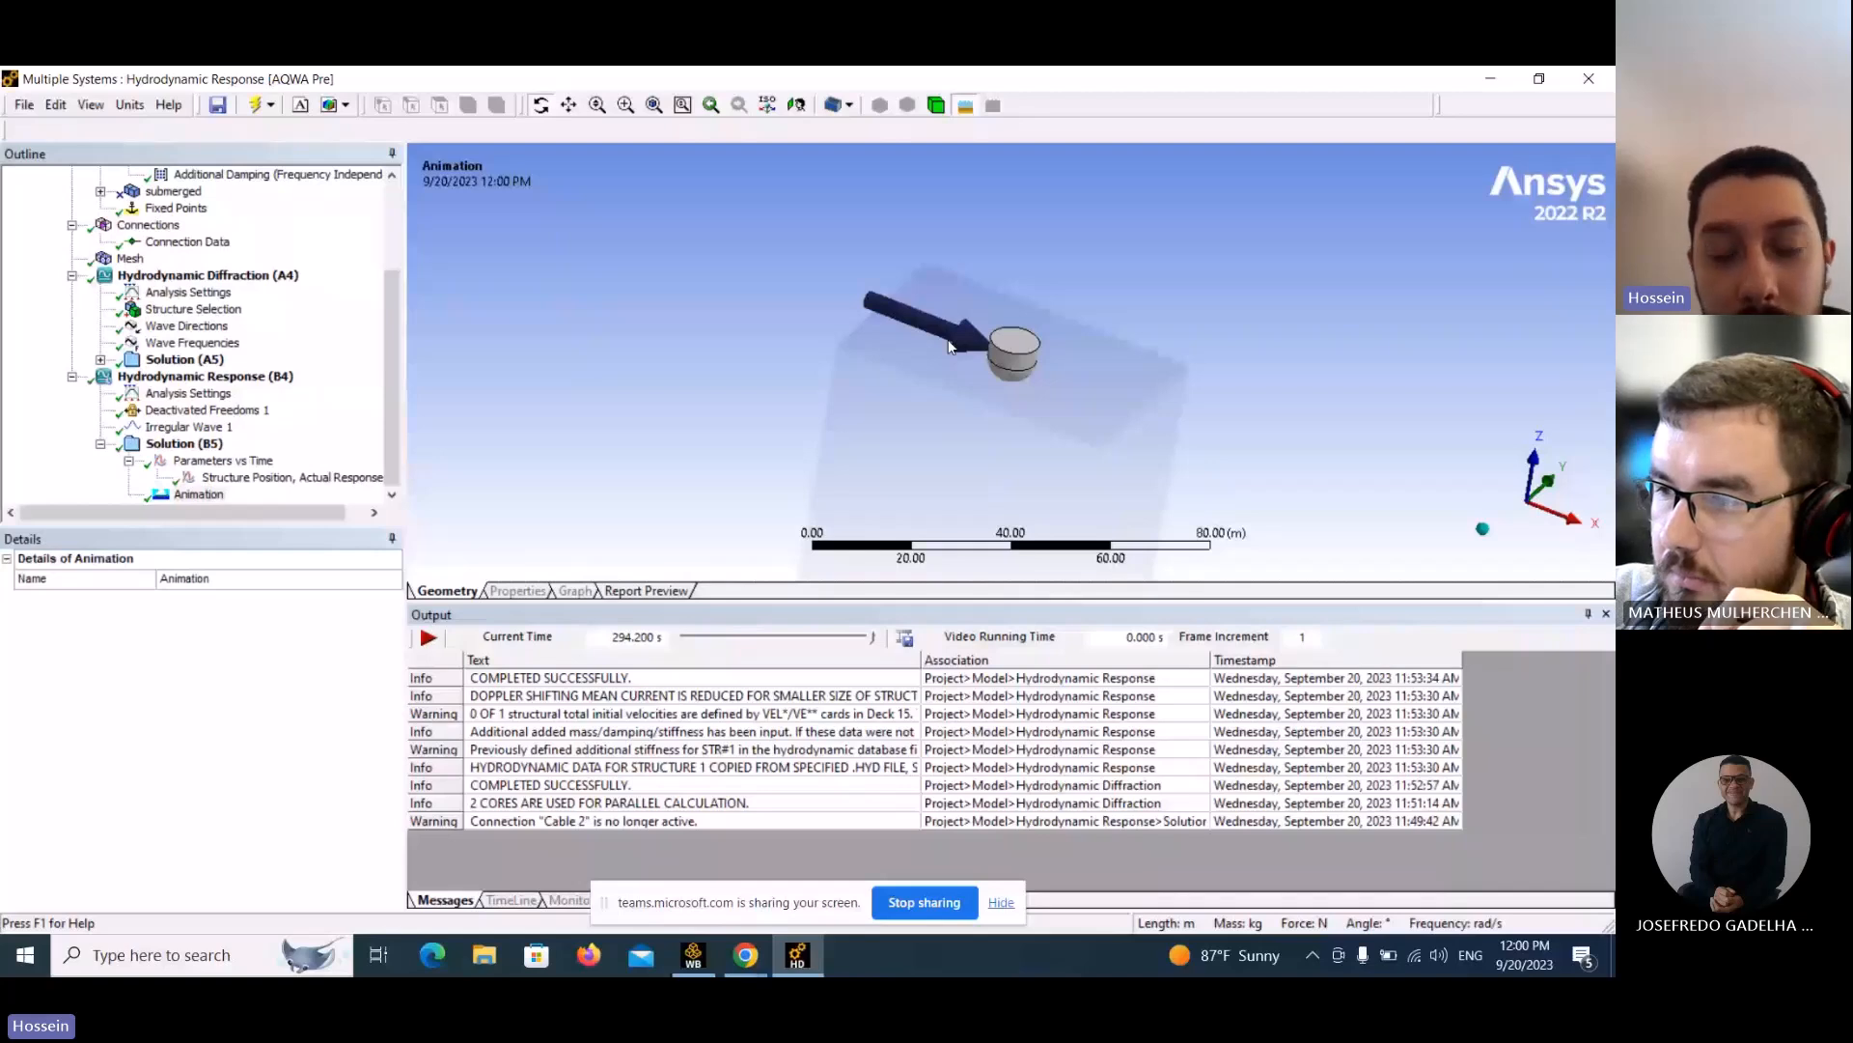
pyautogui.moveTo(949, 345); pyautogui.dragTo(953, 425, button='middle')
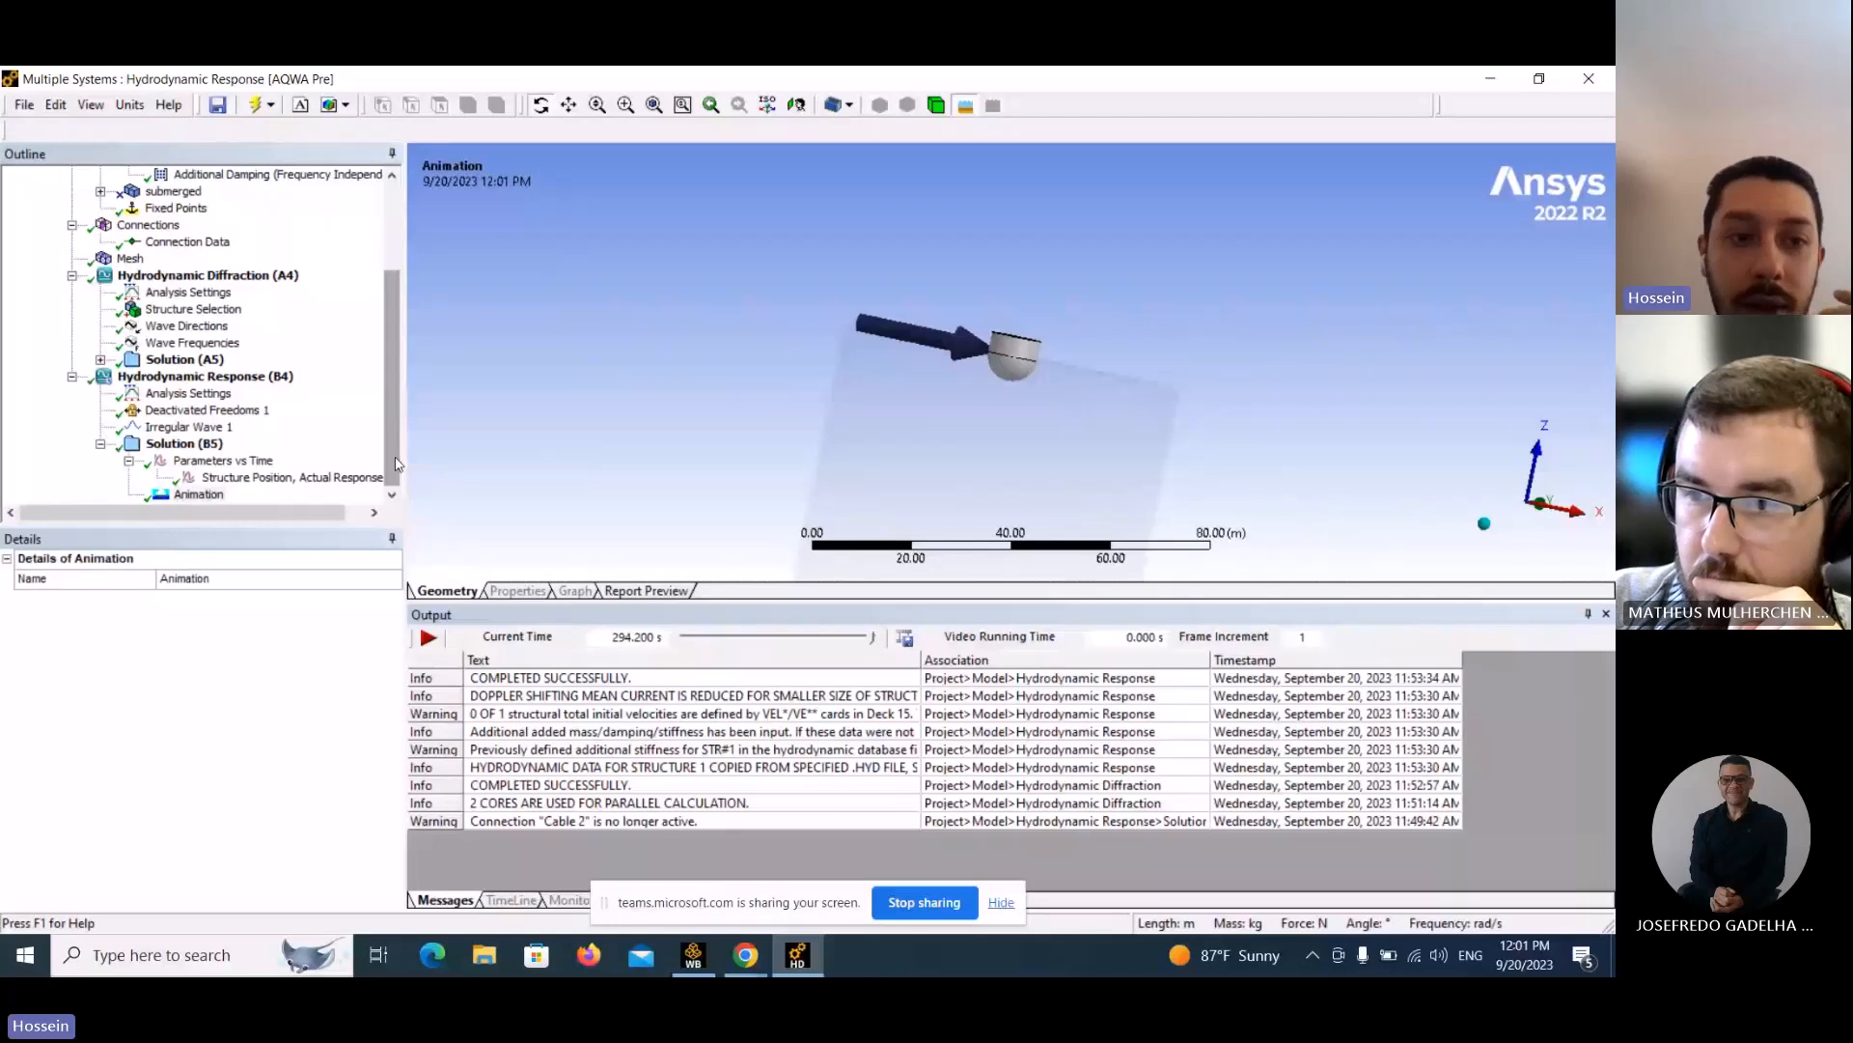
pyautogui.moveTo(396, 464); pyautogui.dragTo(394, 355)
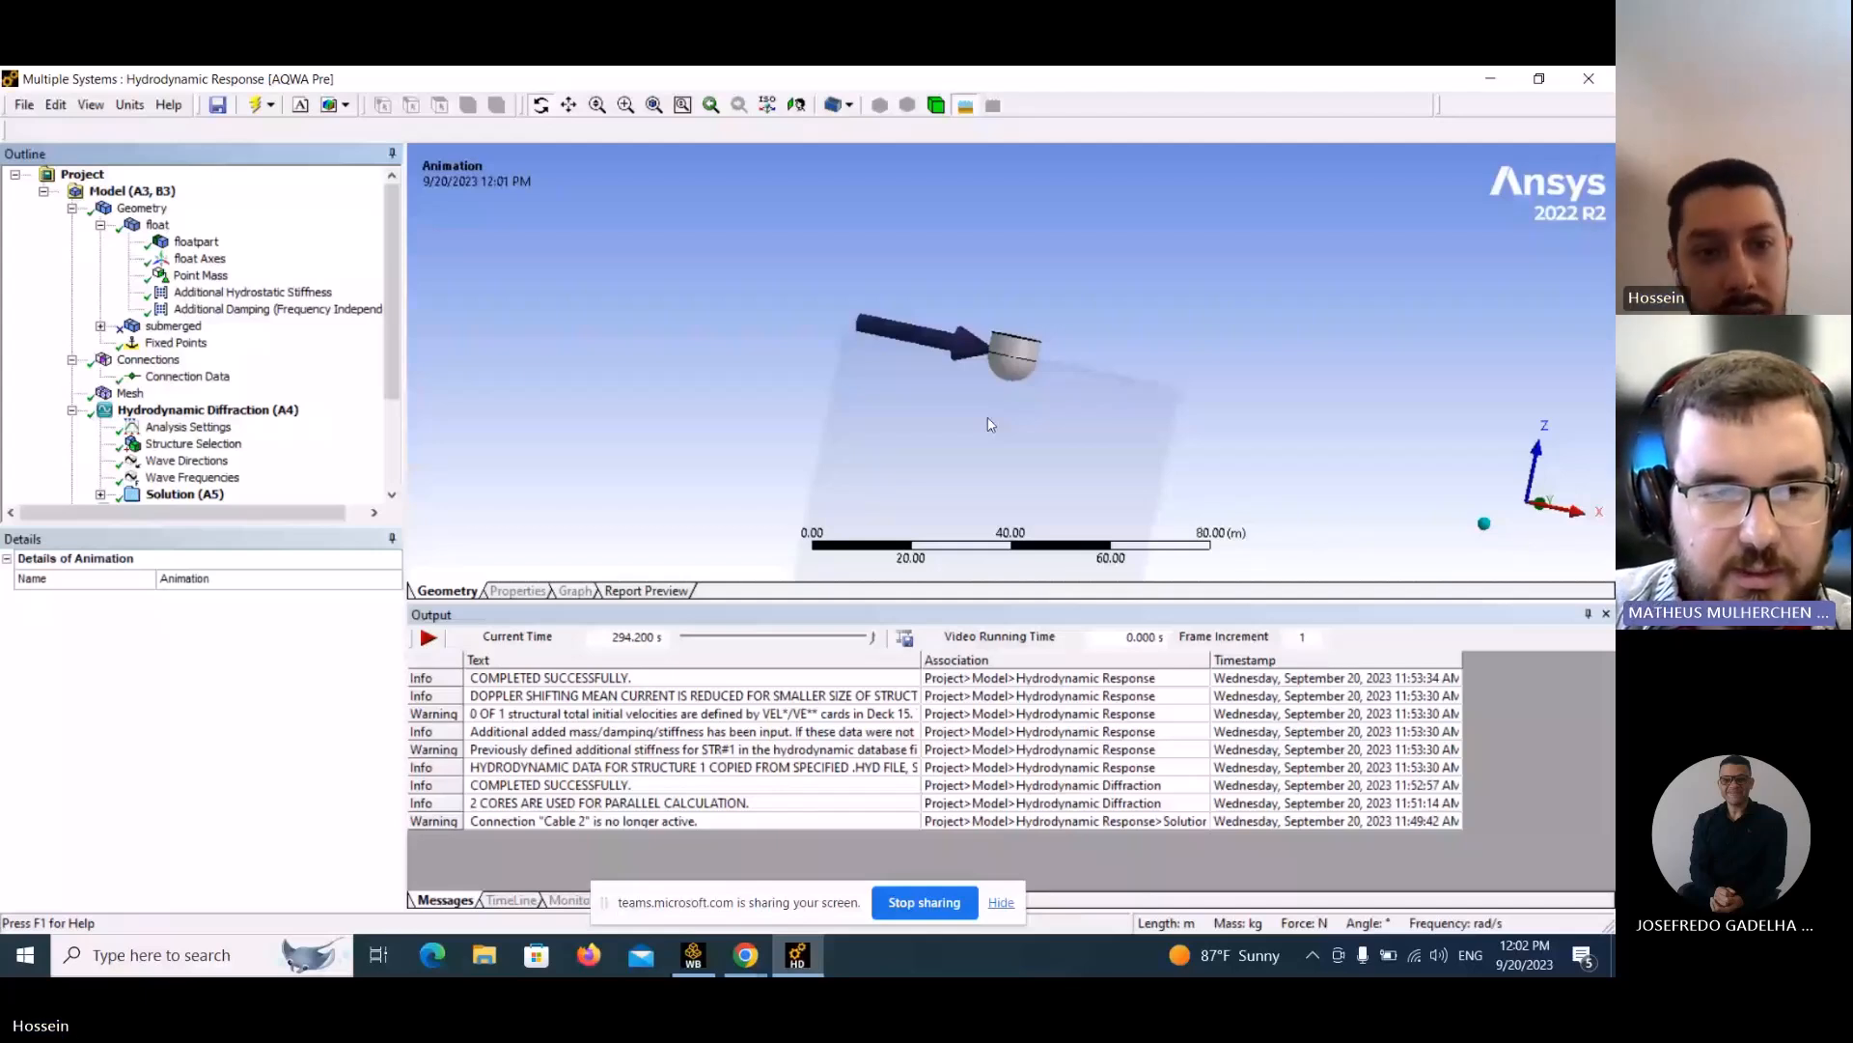
pyautogui.moveTo(391, 369); pyautogui.dragTo(391, 455)
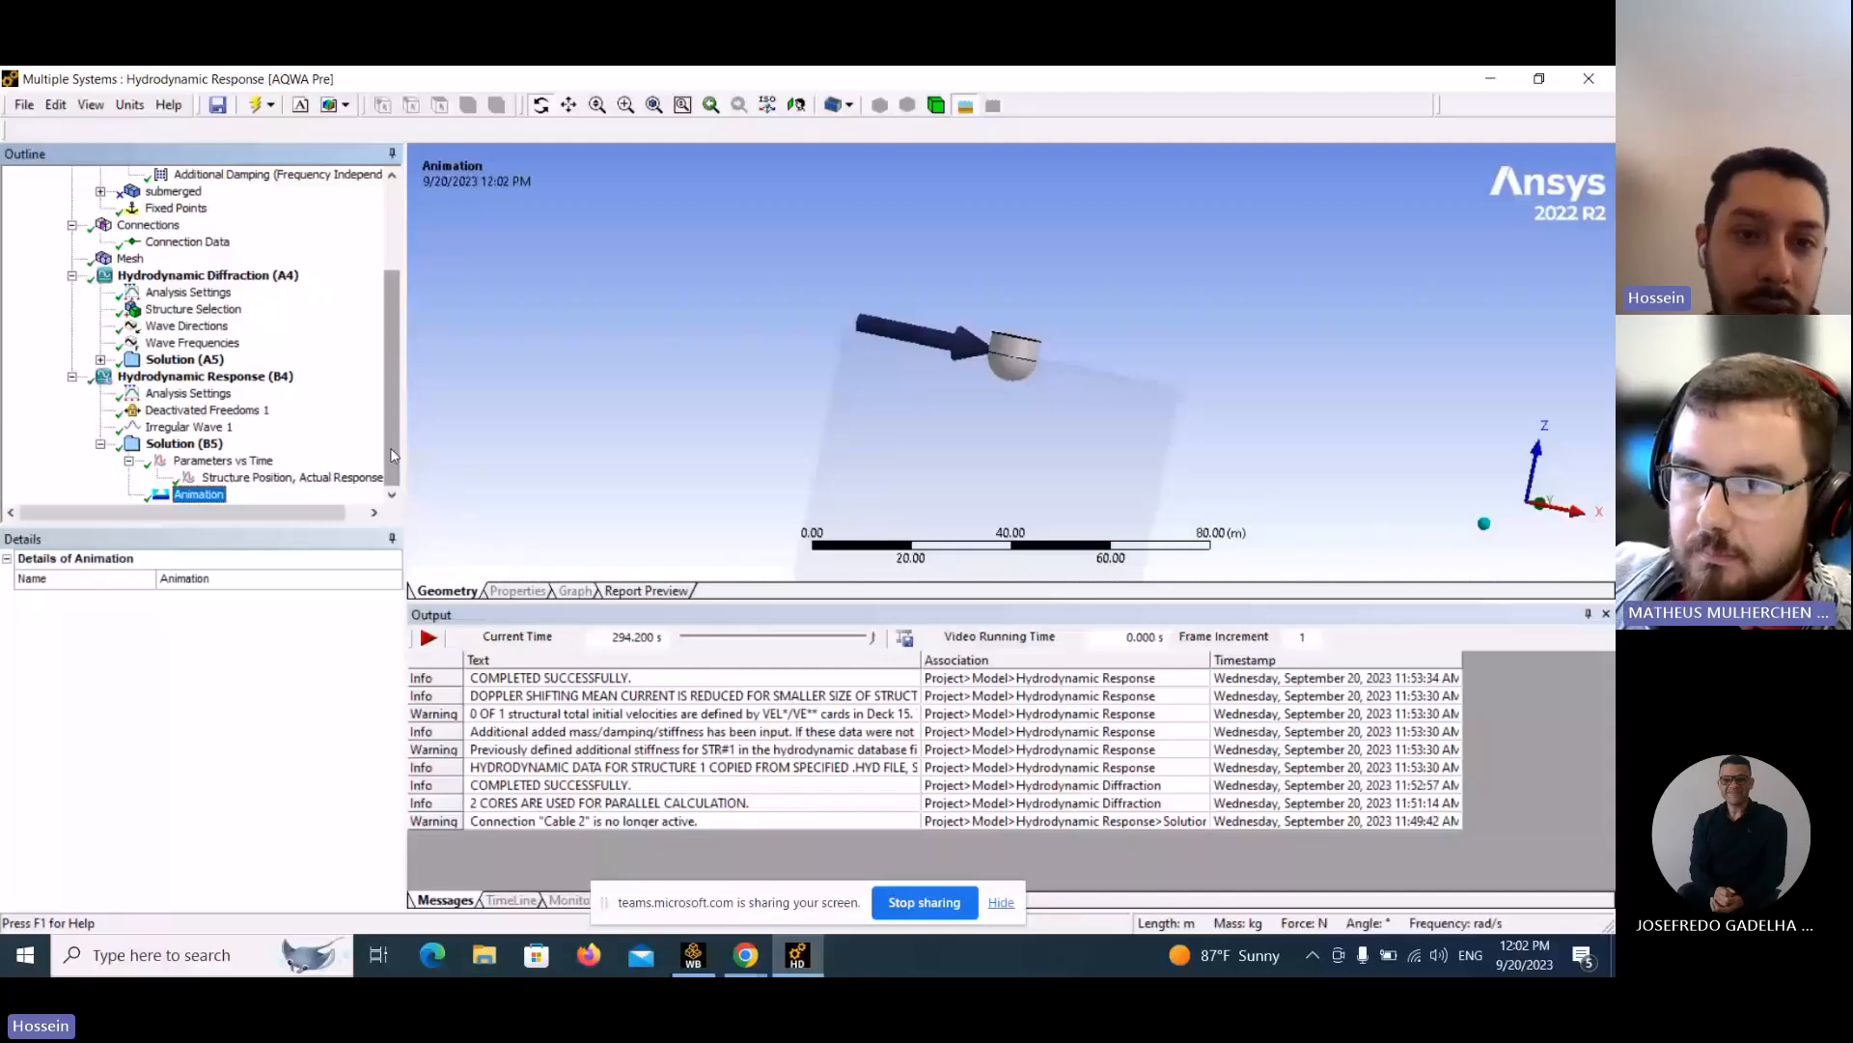
pyautogui.click(270, 479)
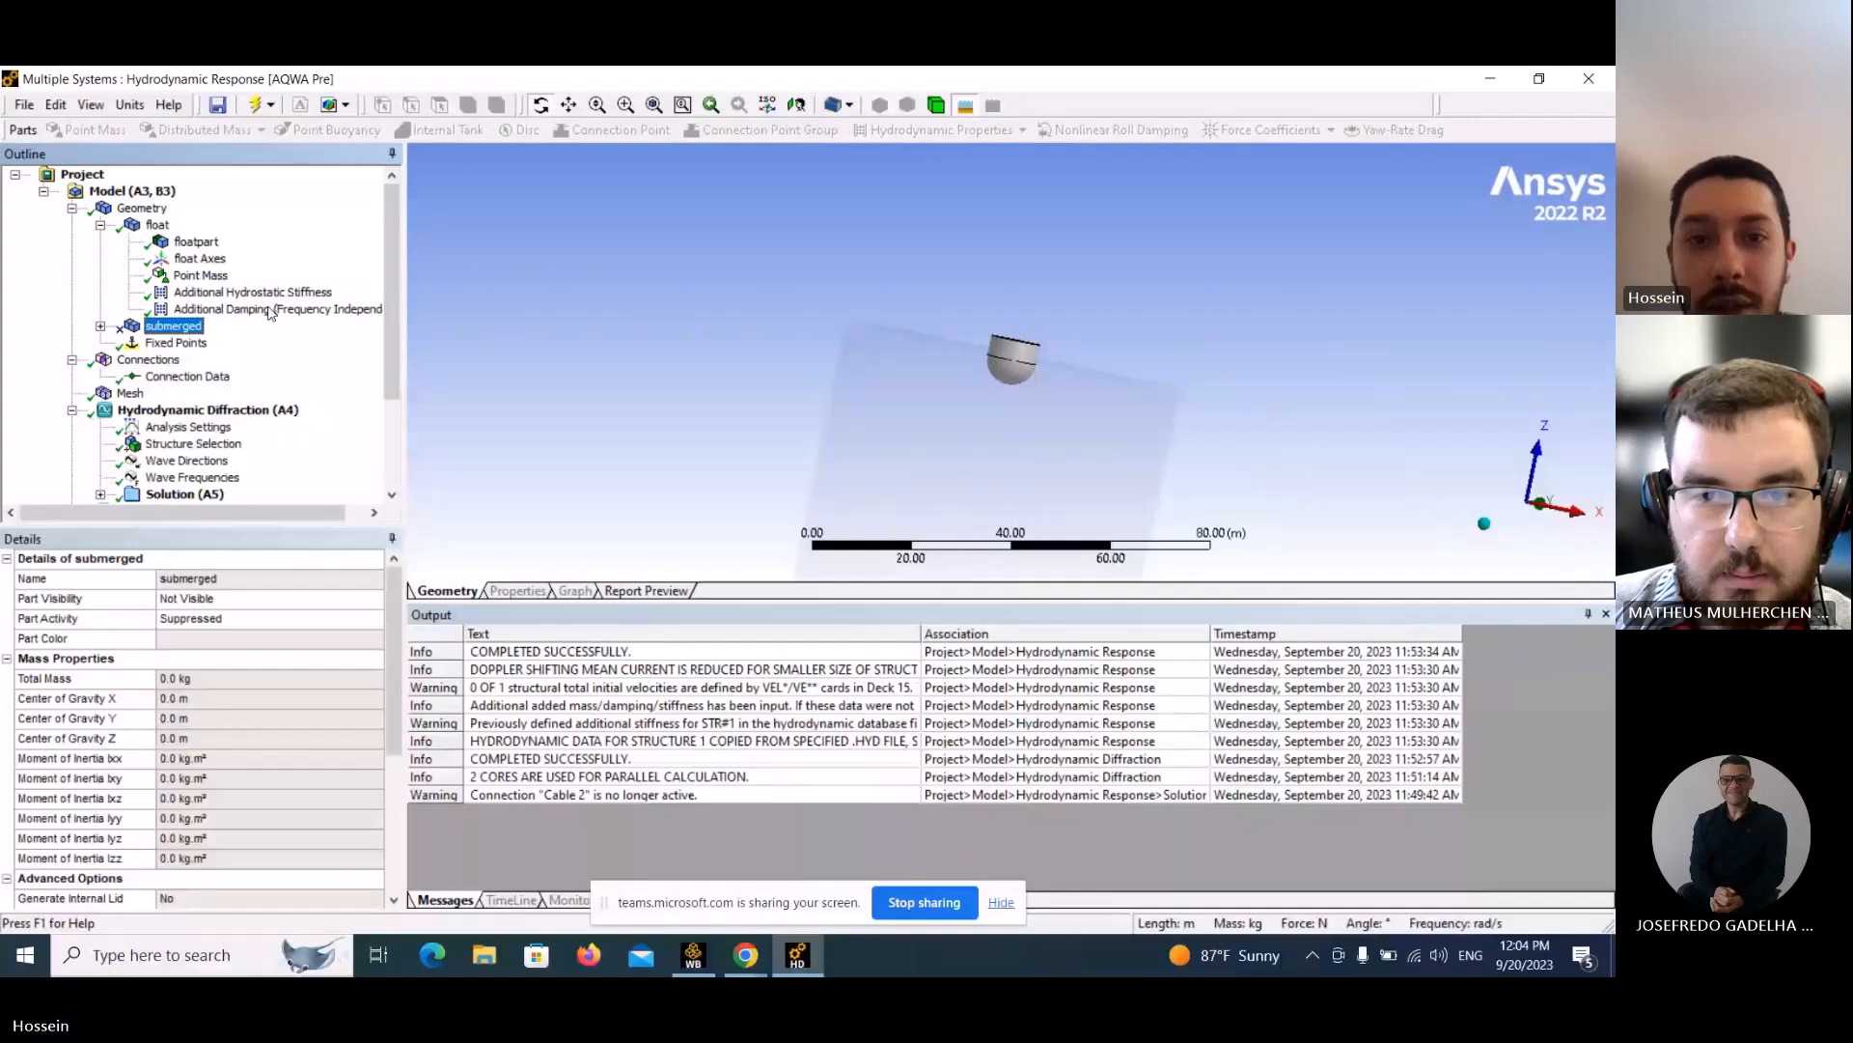
pyautogui.moveTo(836, 268); pyautogui.dragTo(830, 278)
# Close the hydrodynamic model, switch to the geometry in SpaceClaim and expand its float and submerged components in the structure.
pyautogui.click(1586, 77)
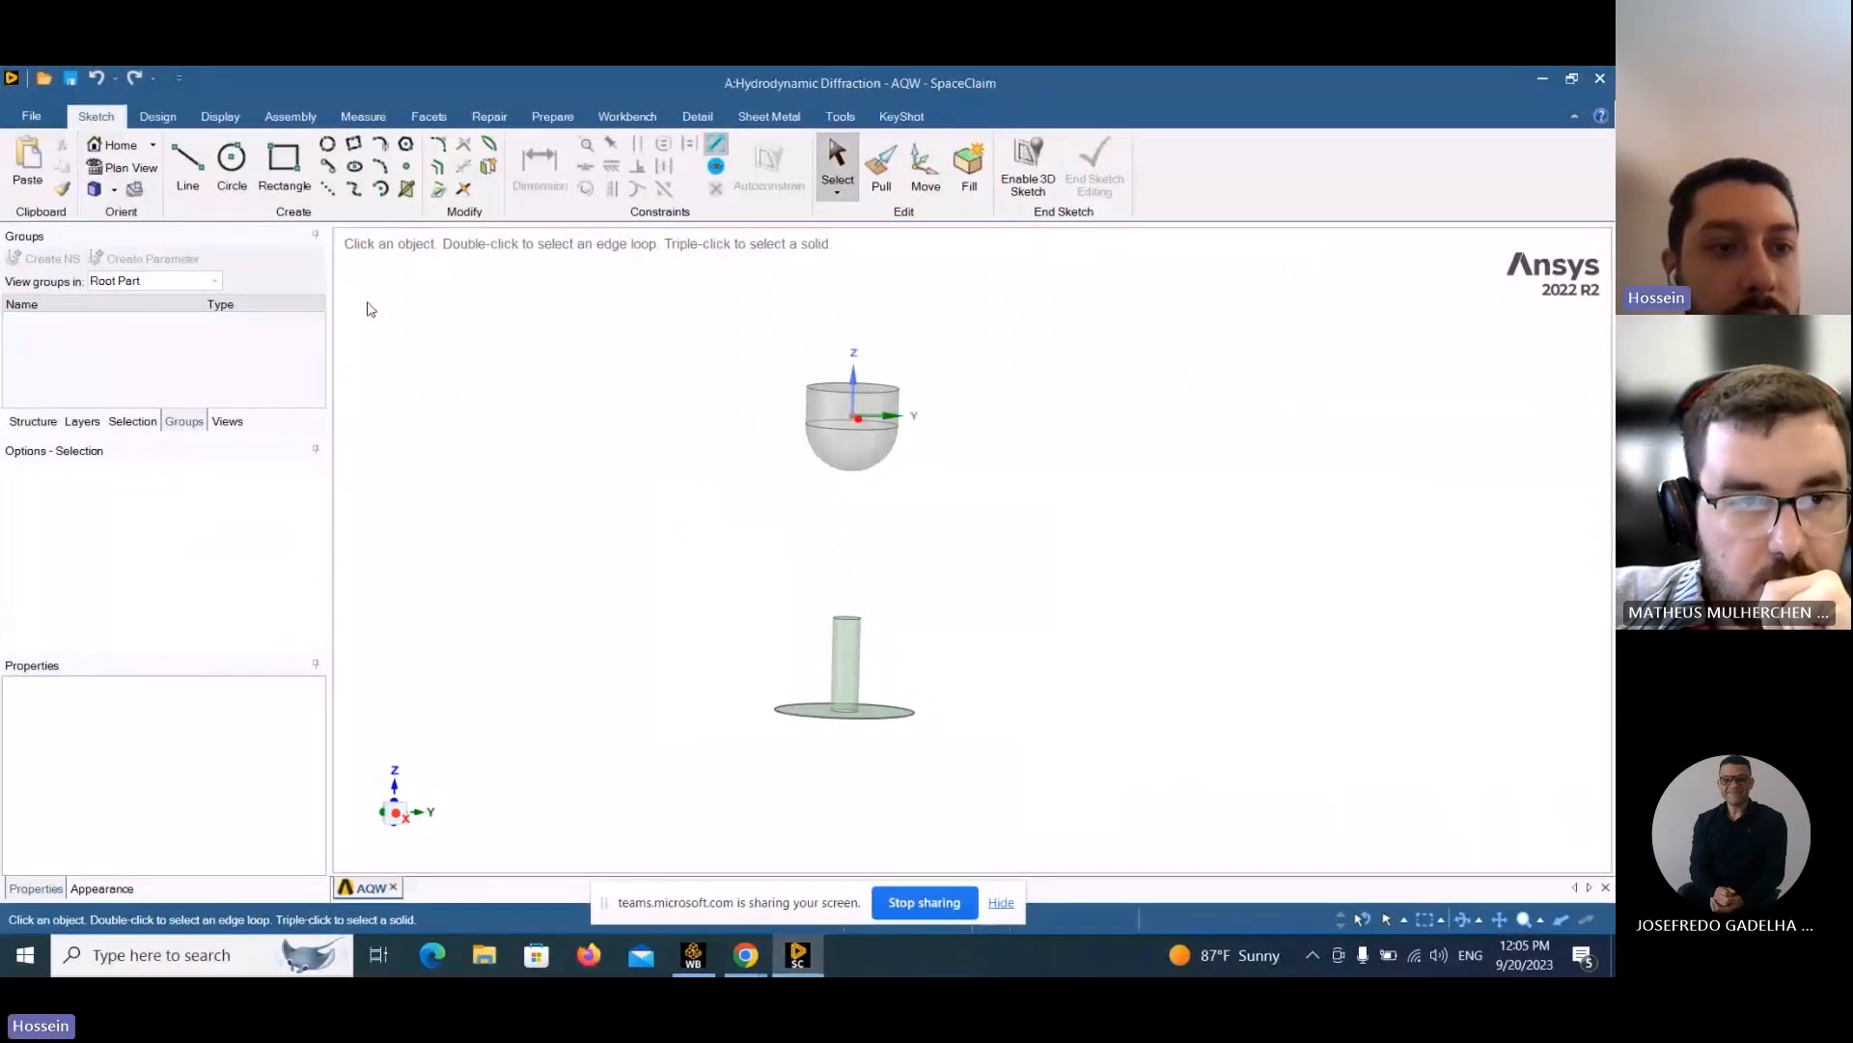
pyautogui.click(33, 421)
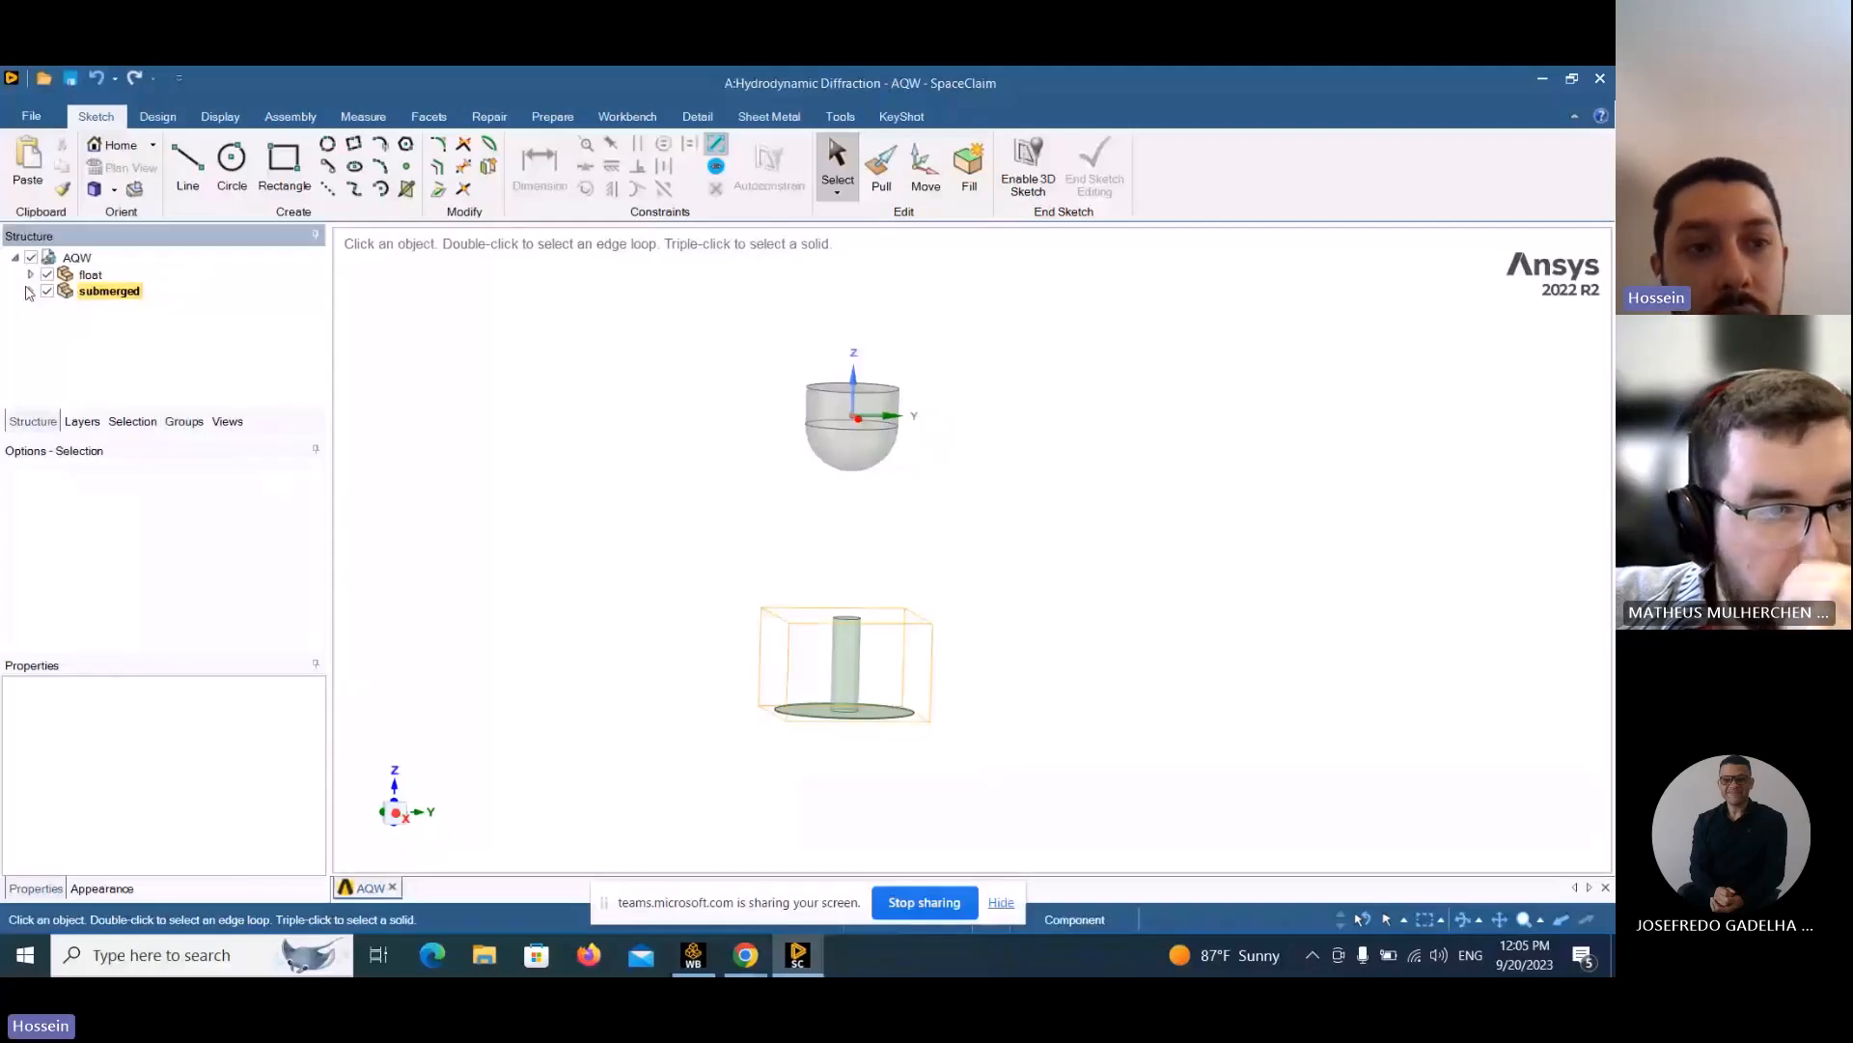
pyautogui.click(30, 291)
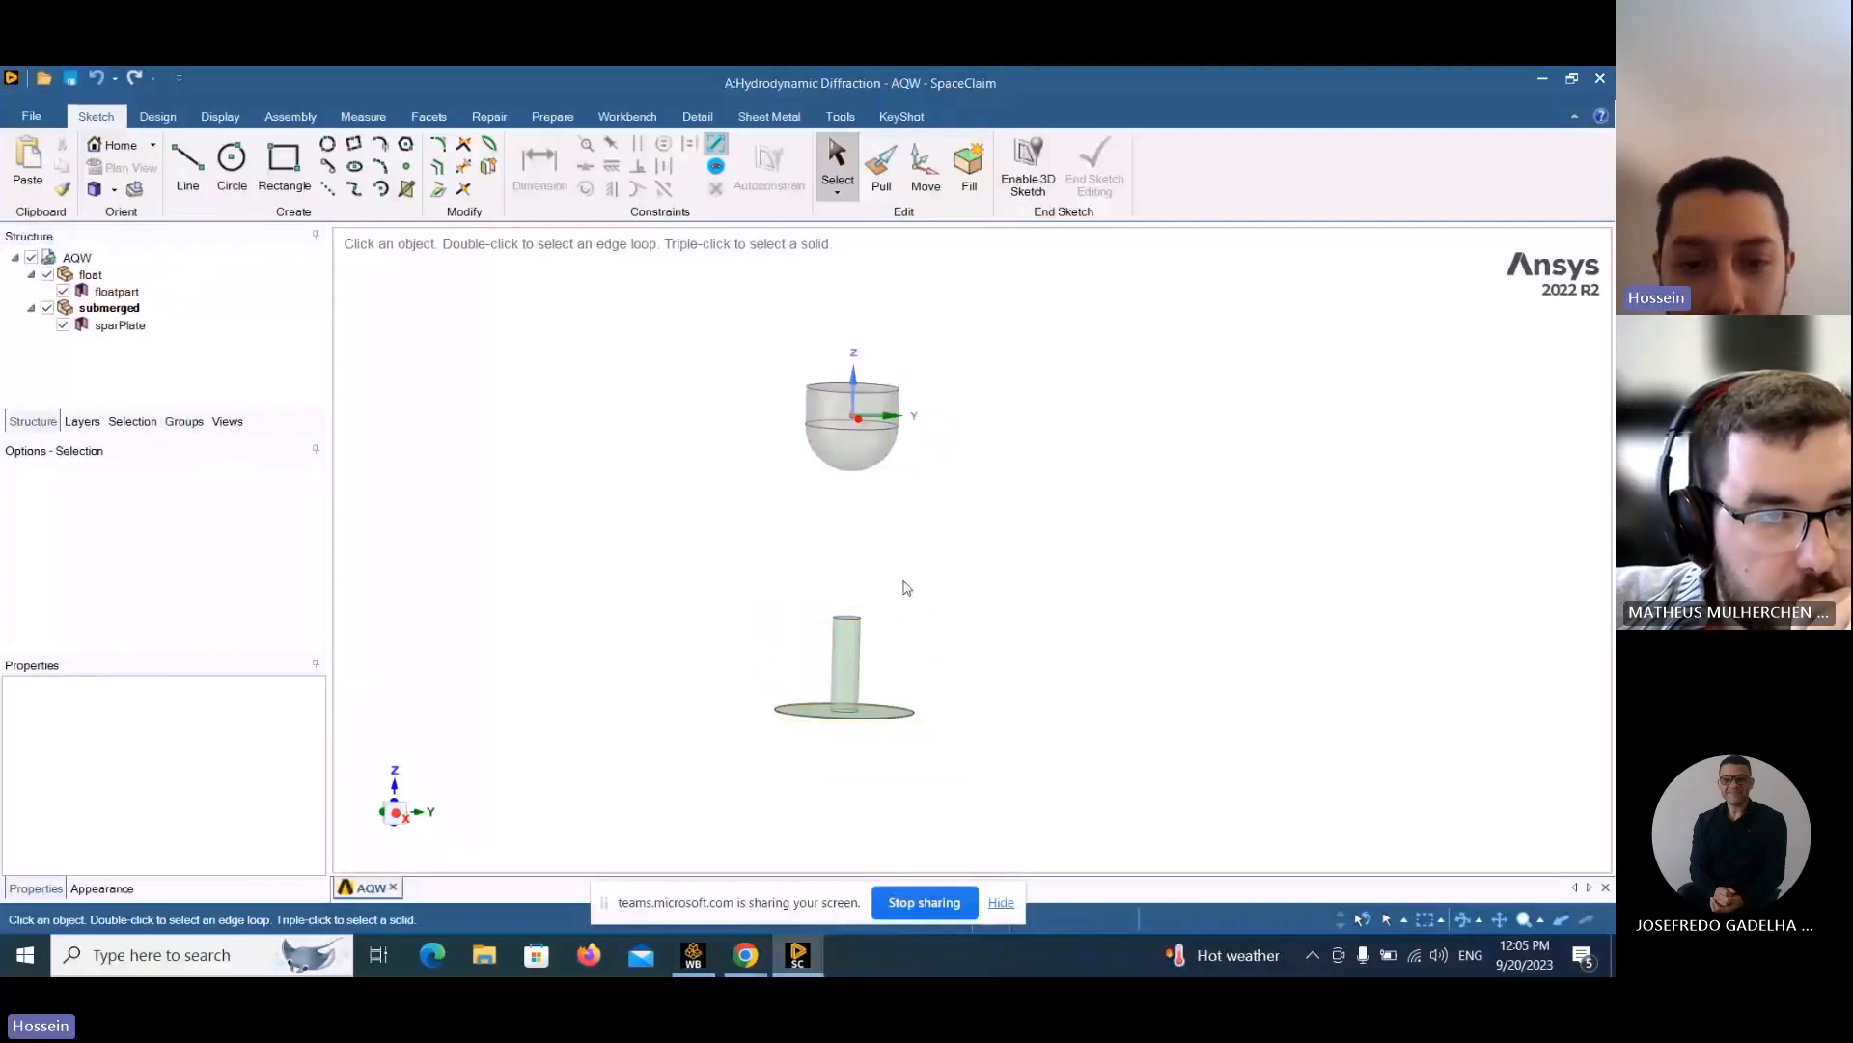
# Split the floatpart body of the float component into separate surface bodies.
pyautogui.click(116, 290)
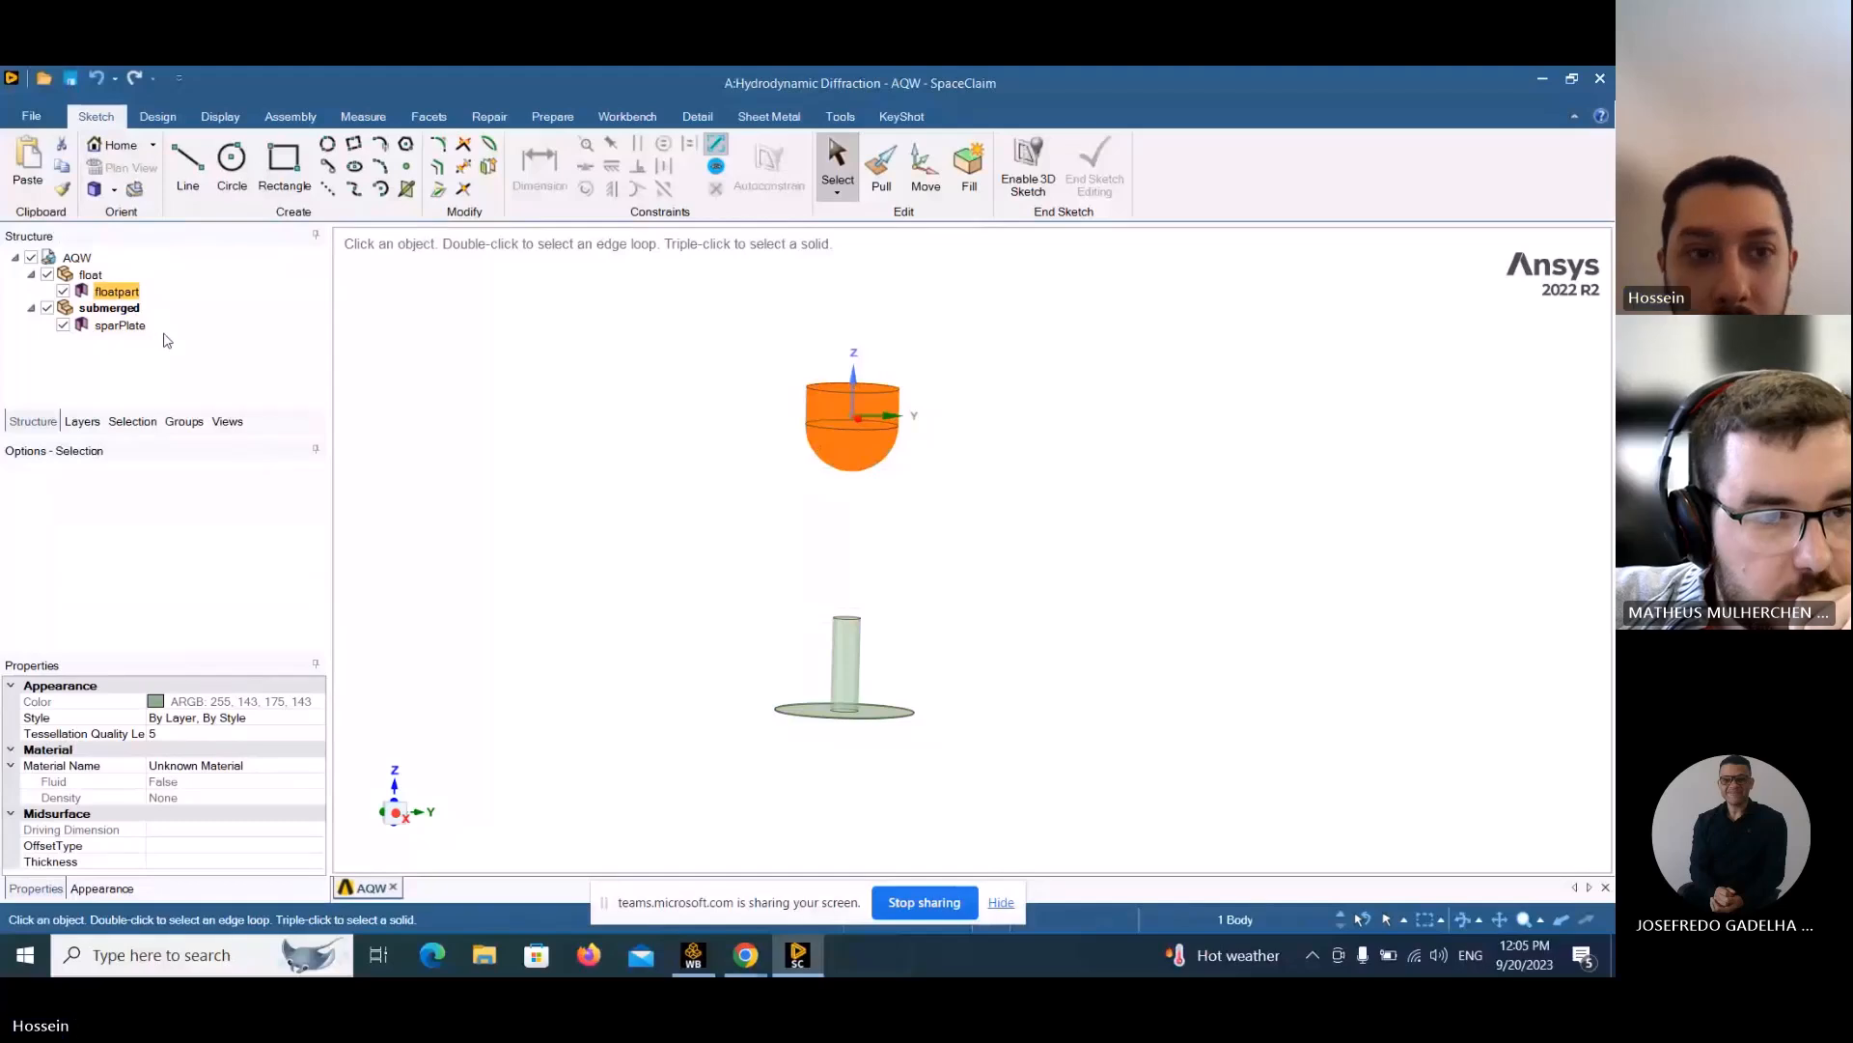
pyautogui.moveTo(692, 435); pyautogui.dragTo(696, 420, button='middle')
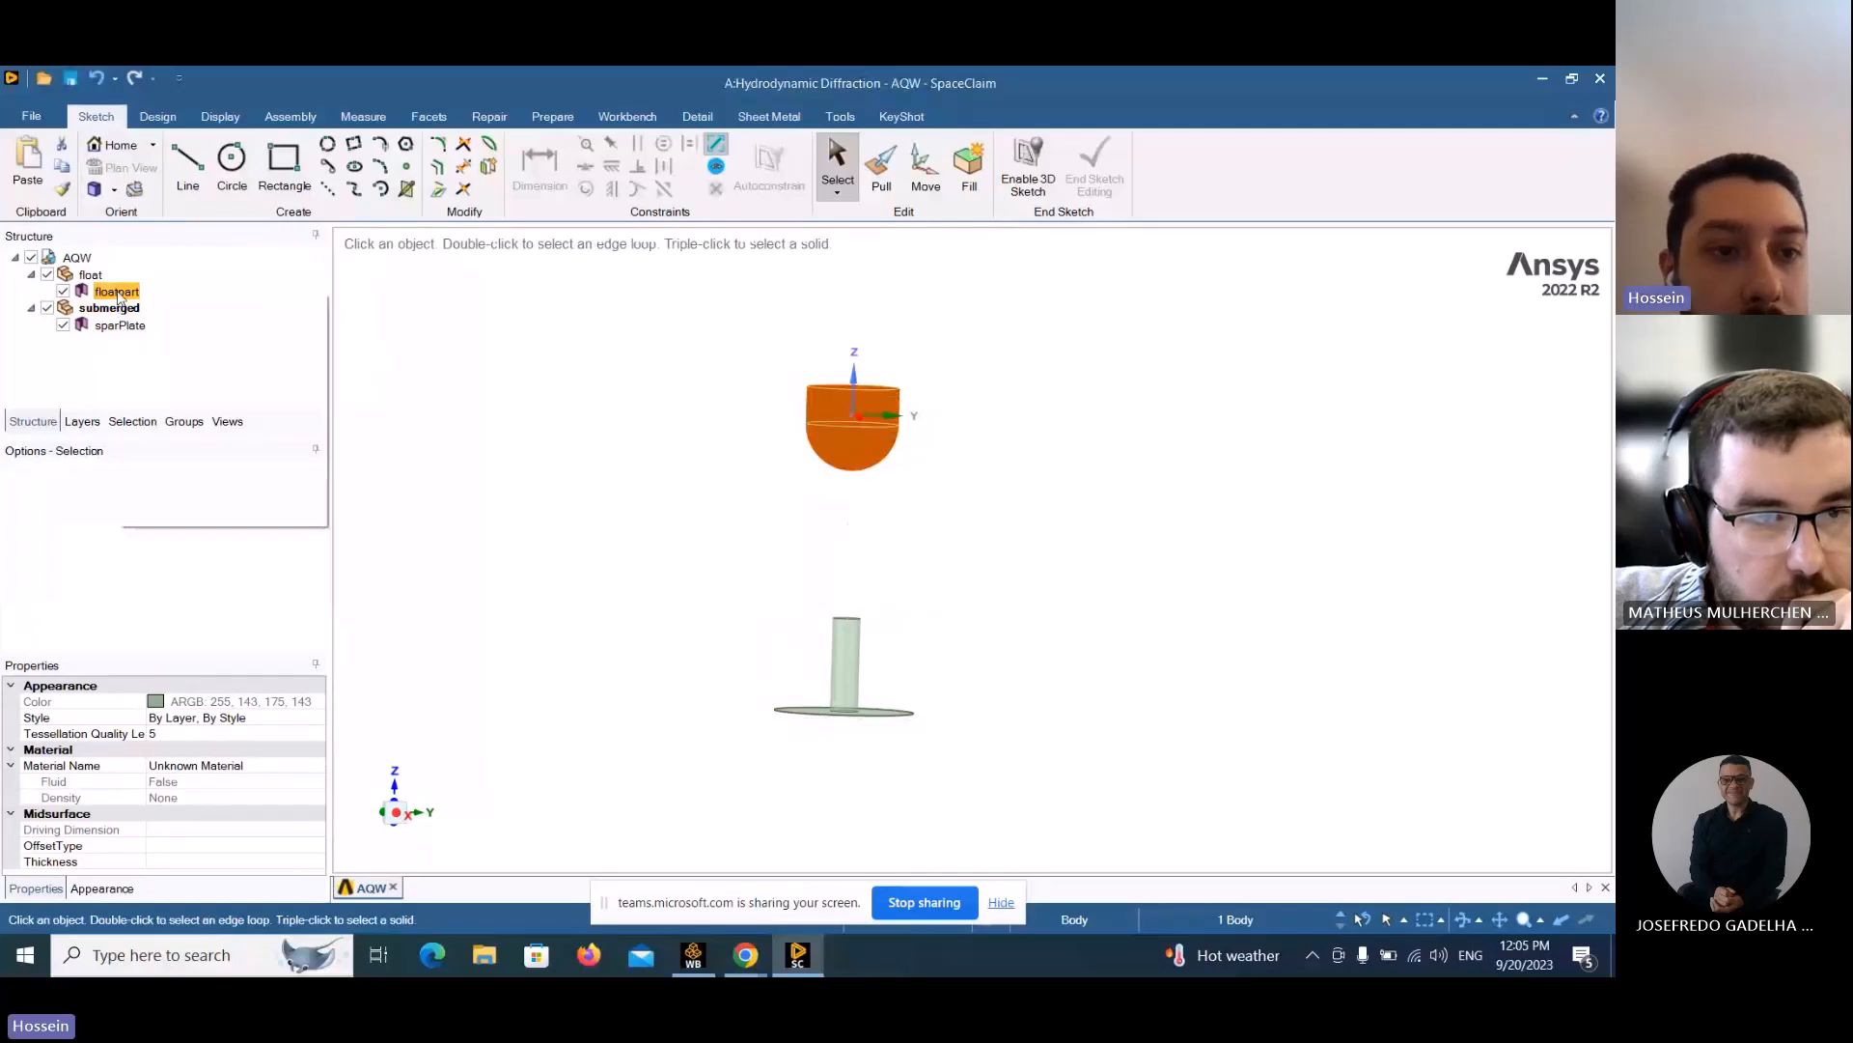
pyautogui.rightClick(118, 291)
pyautogui.click(174, 308)
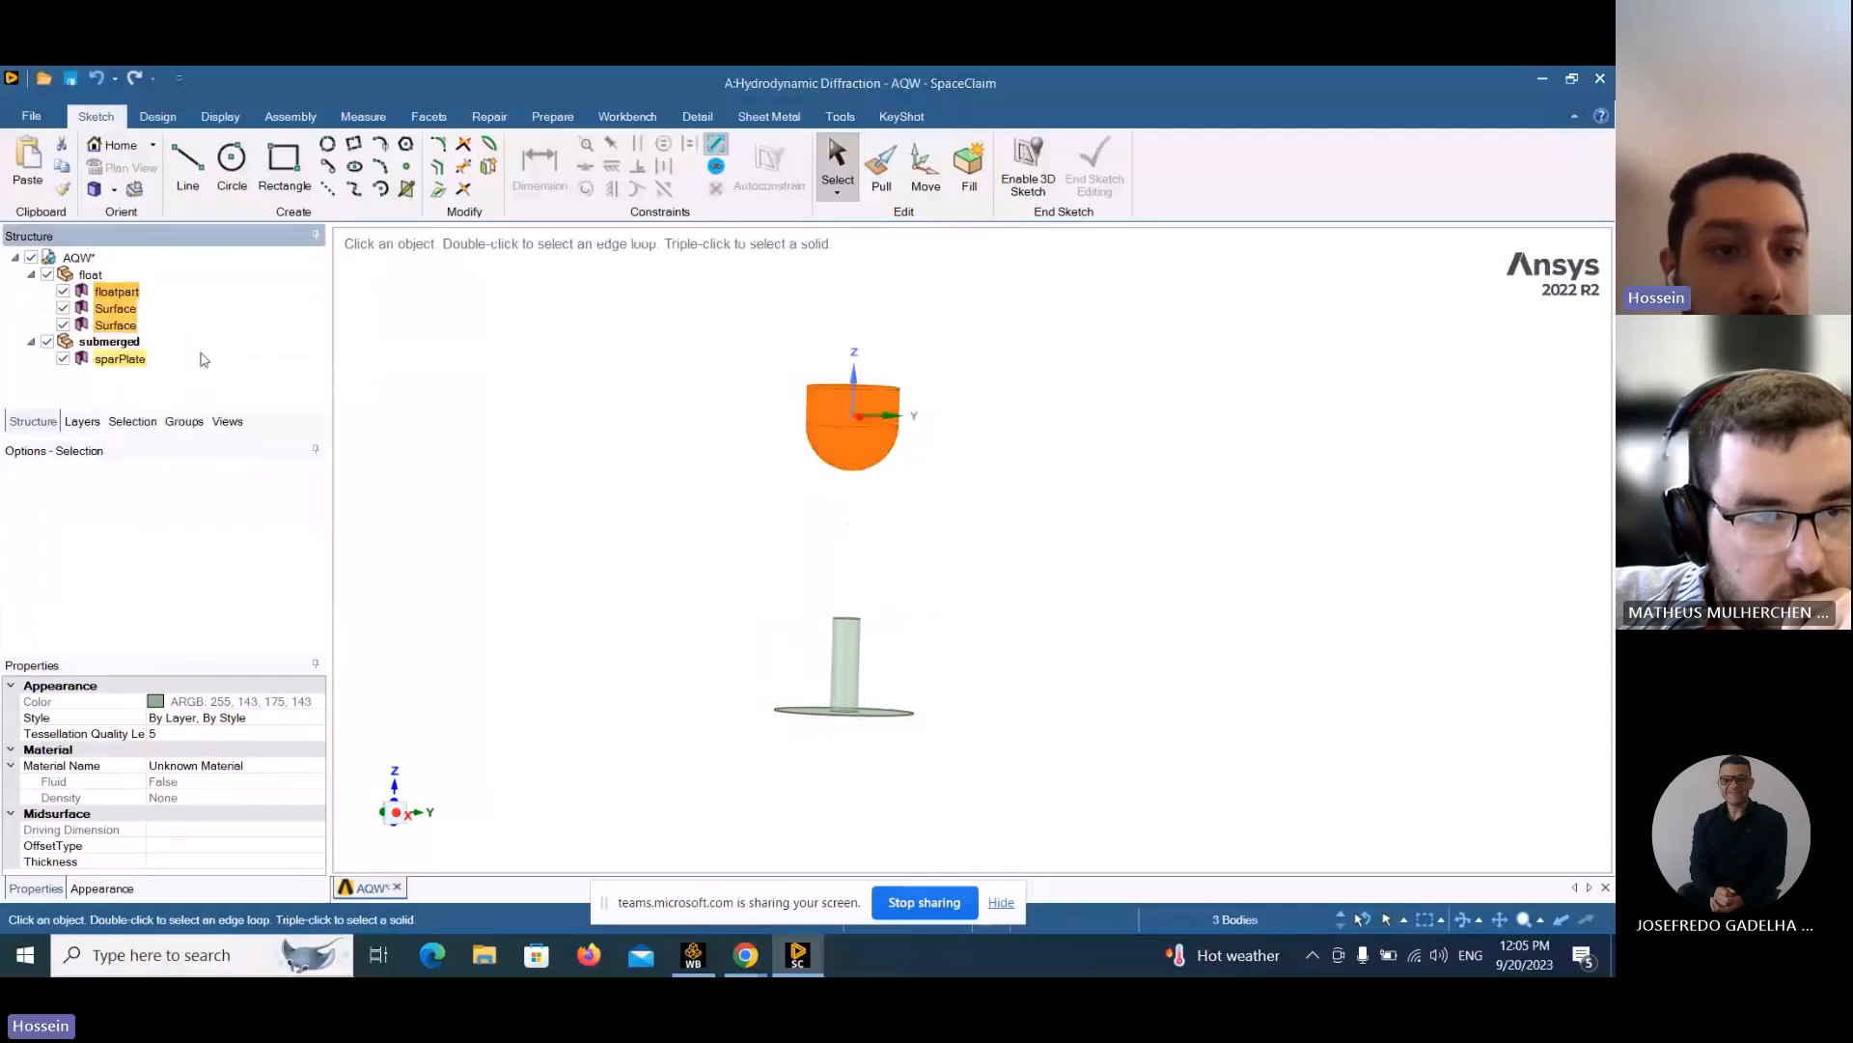
pyautogui.click(386, 386)
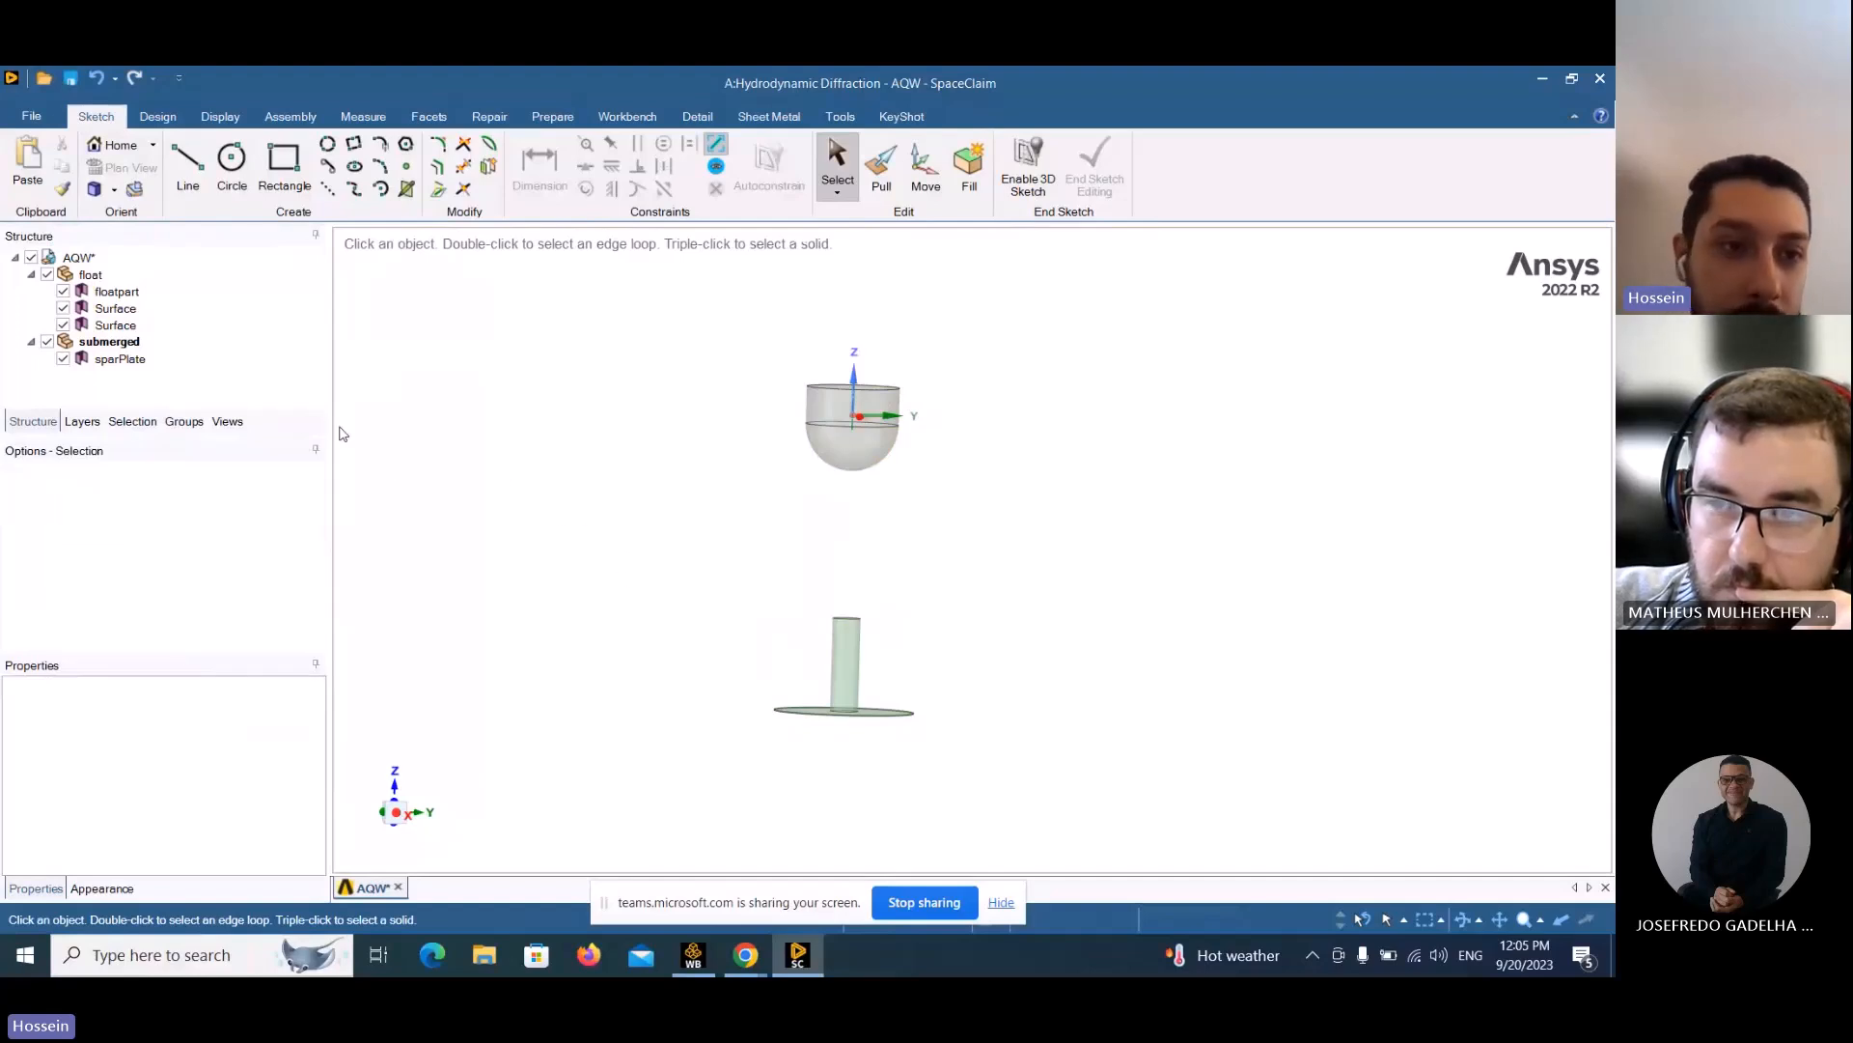
# Set the float component's Share Topology to None.
pyautogui.click(85, 275)
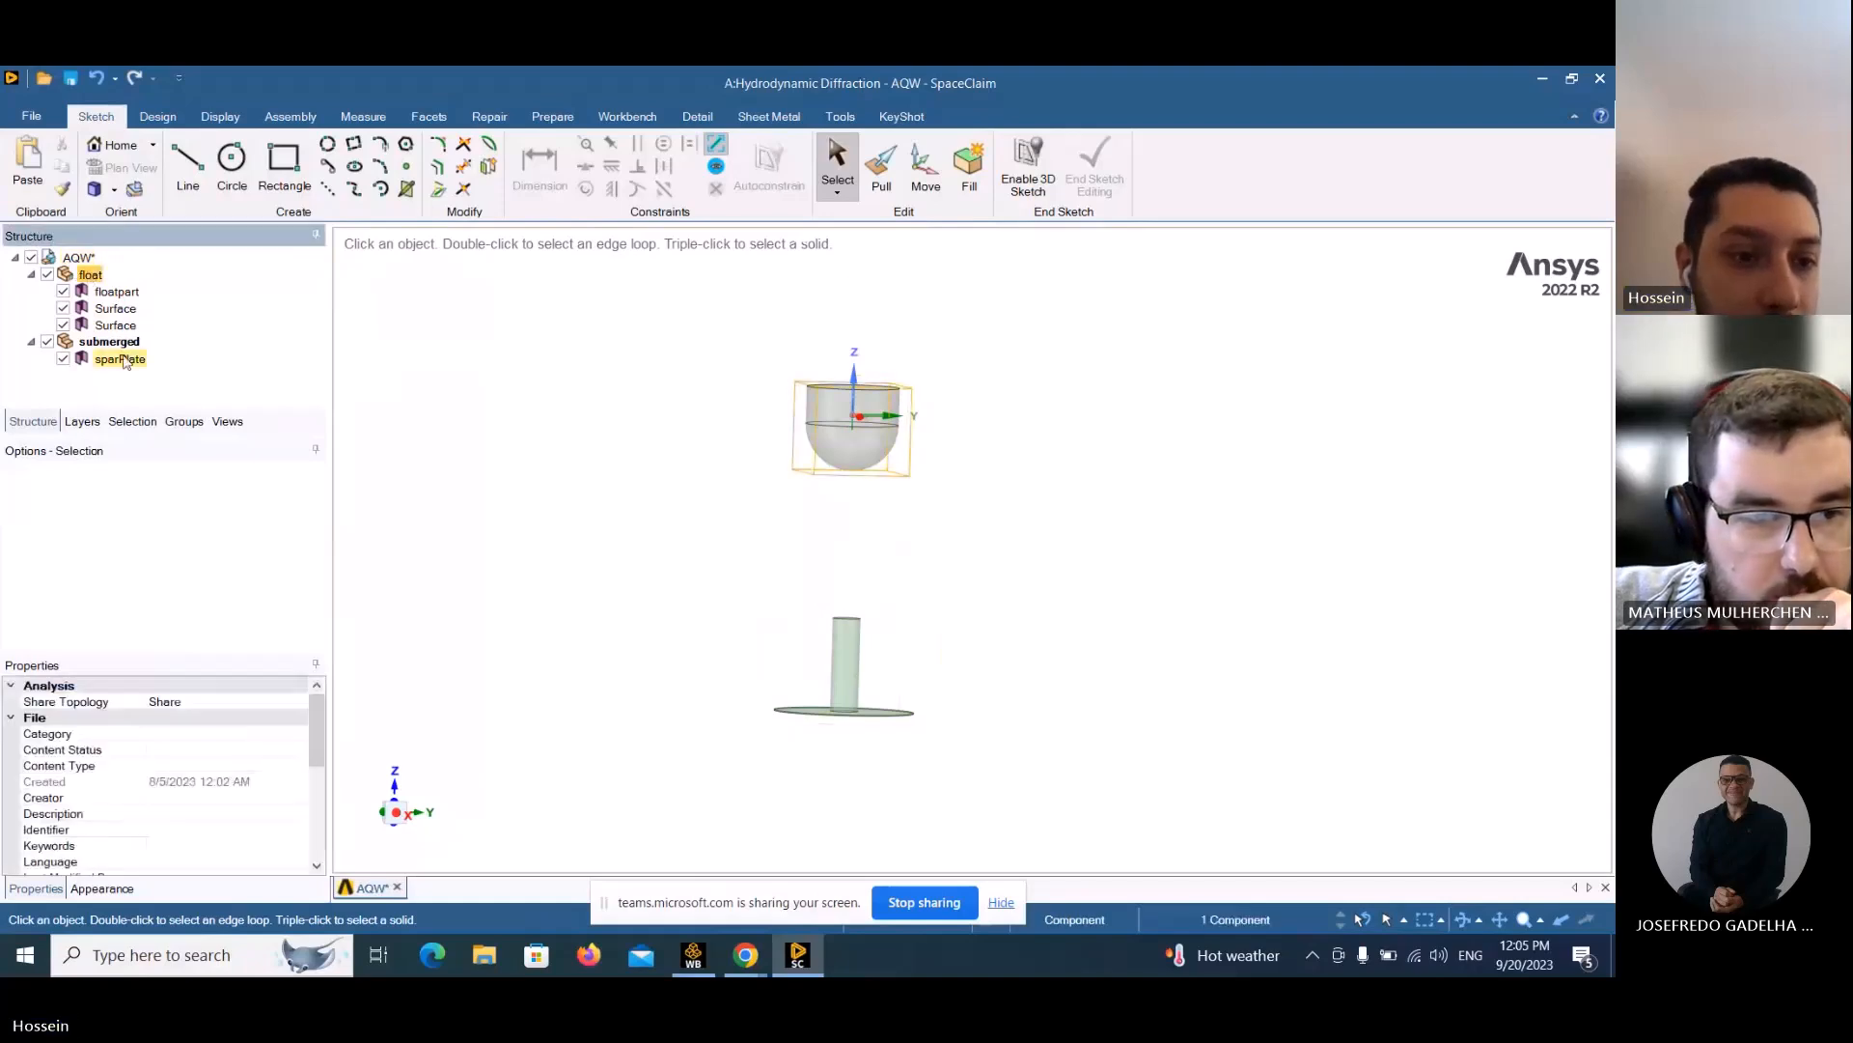
pyautogui.click(276, 703)
pyautogui.click(276, 706)
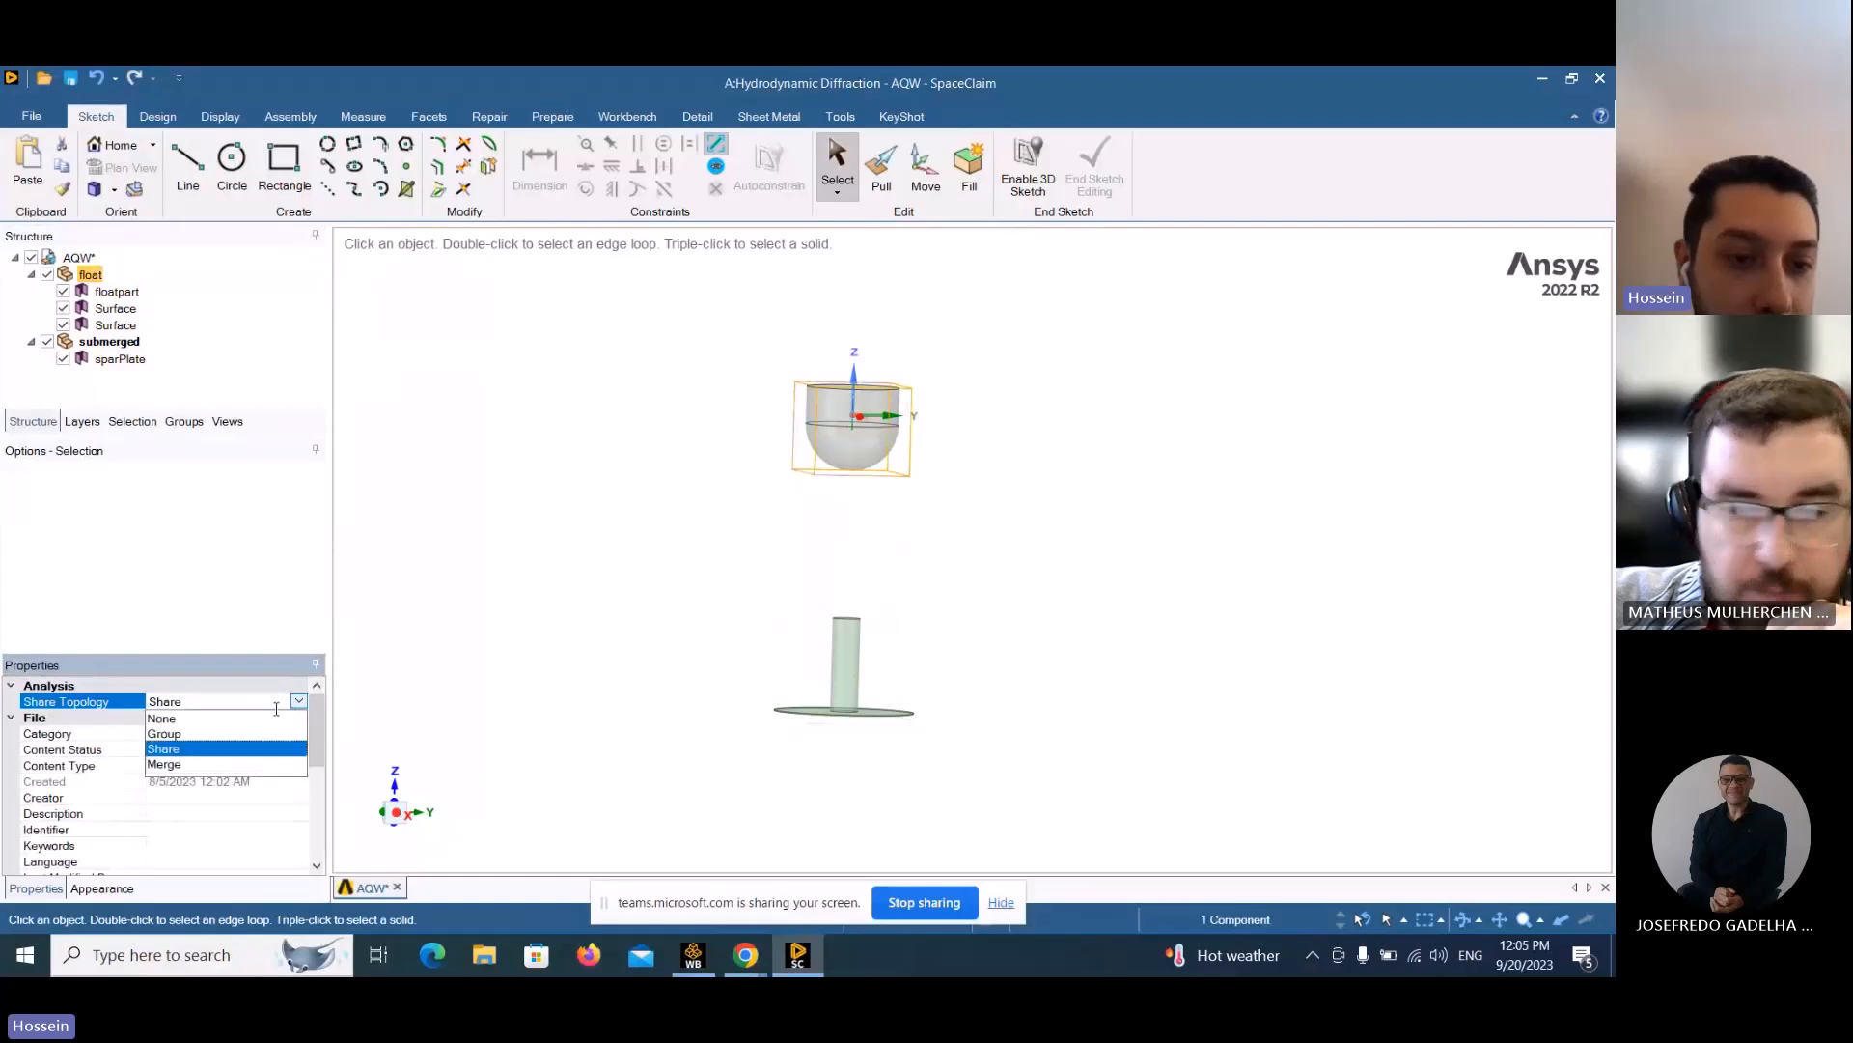
pyautogui.click(188, 718)
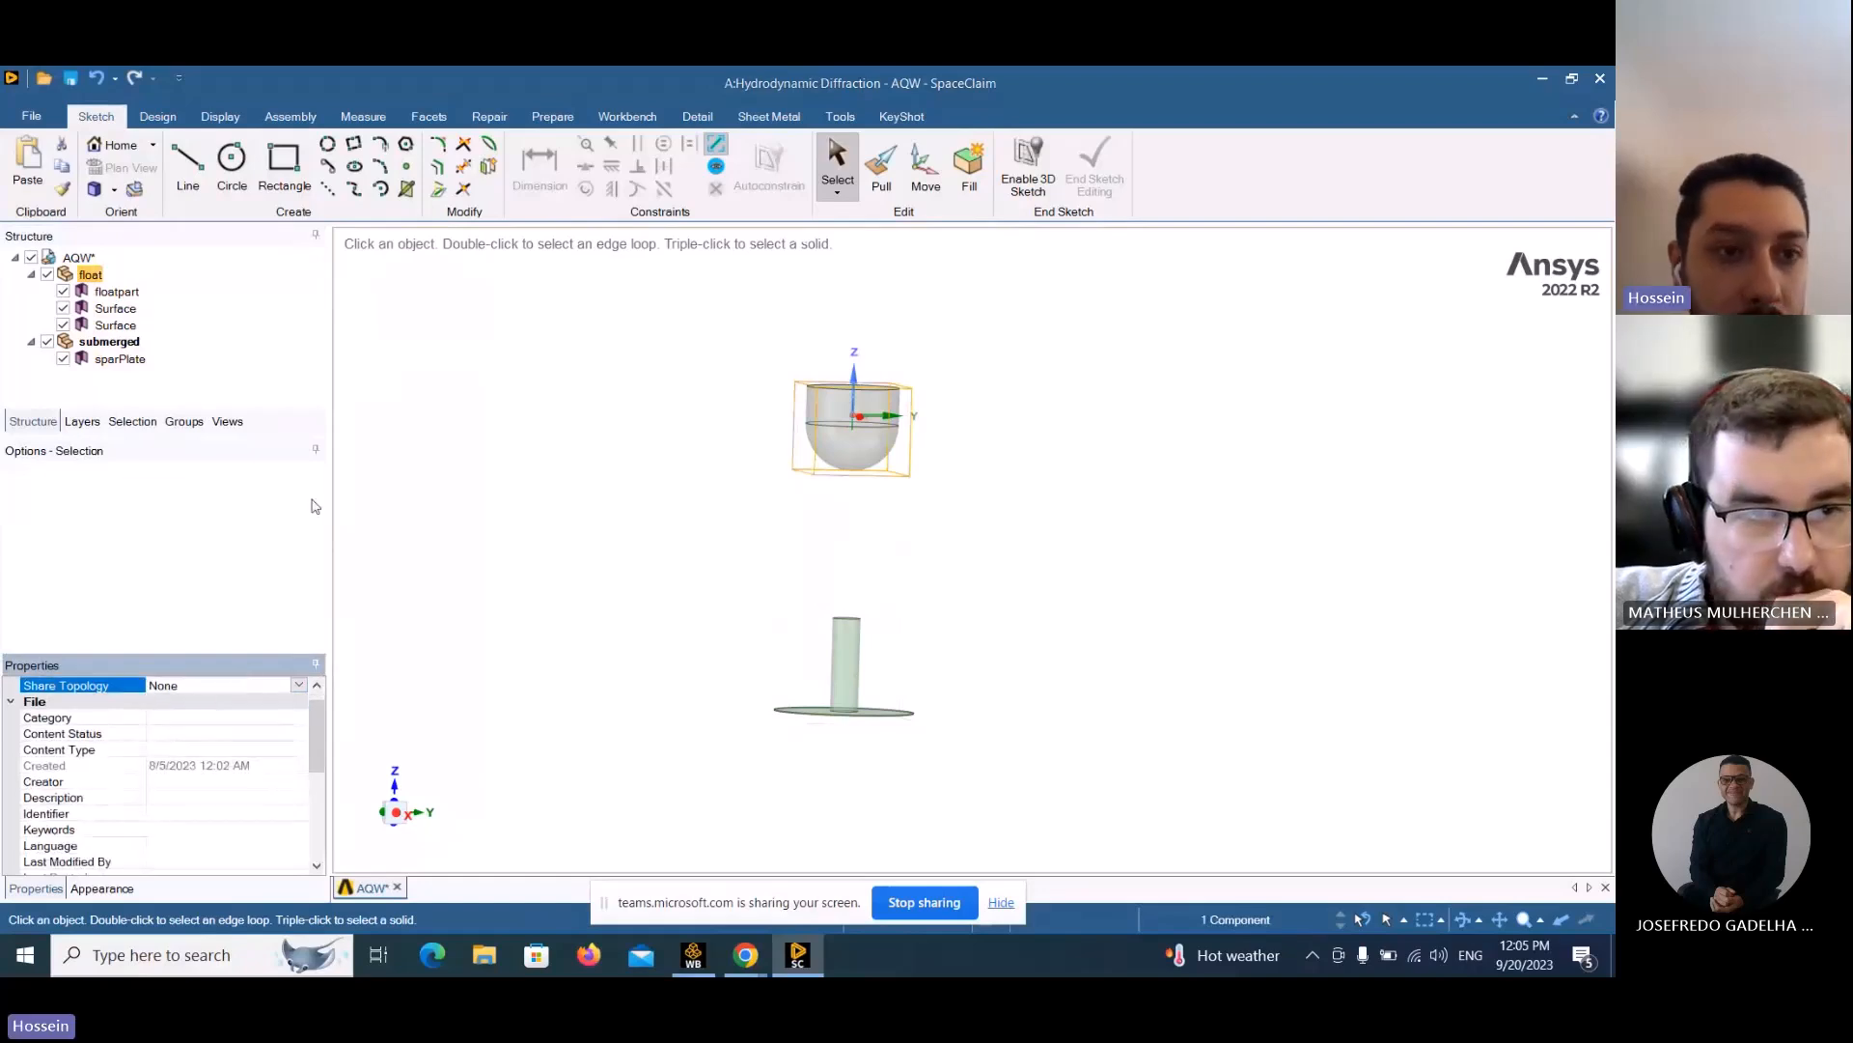
# Check floatpart and the two Surface bodies one by one, save the geometry and close SpaceClaim.
pyautogui.click(115, 291)
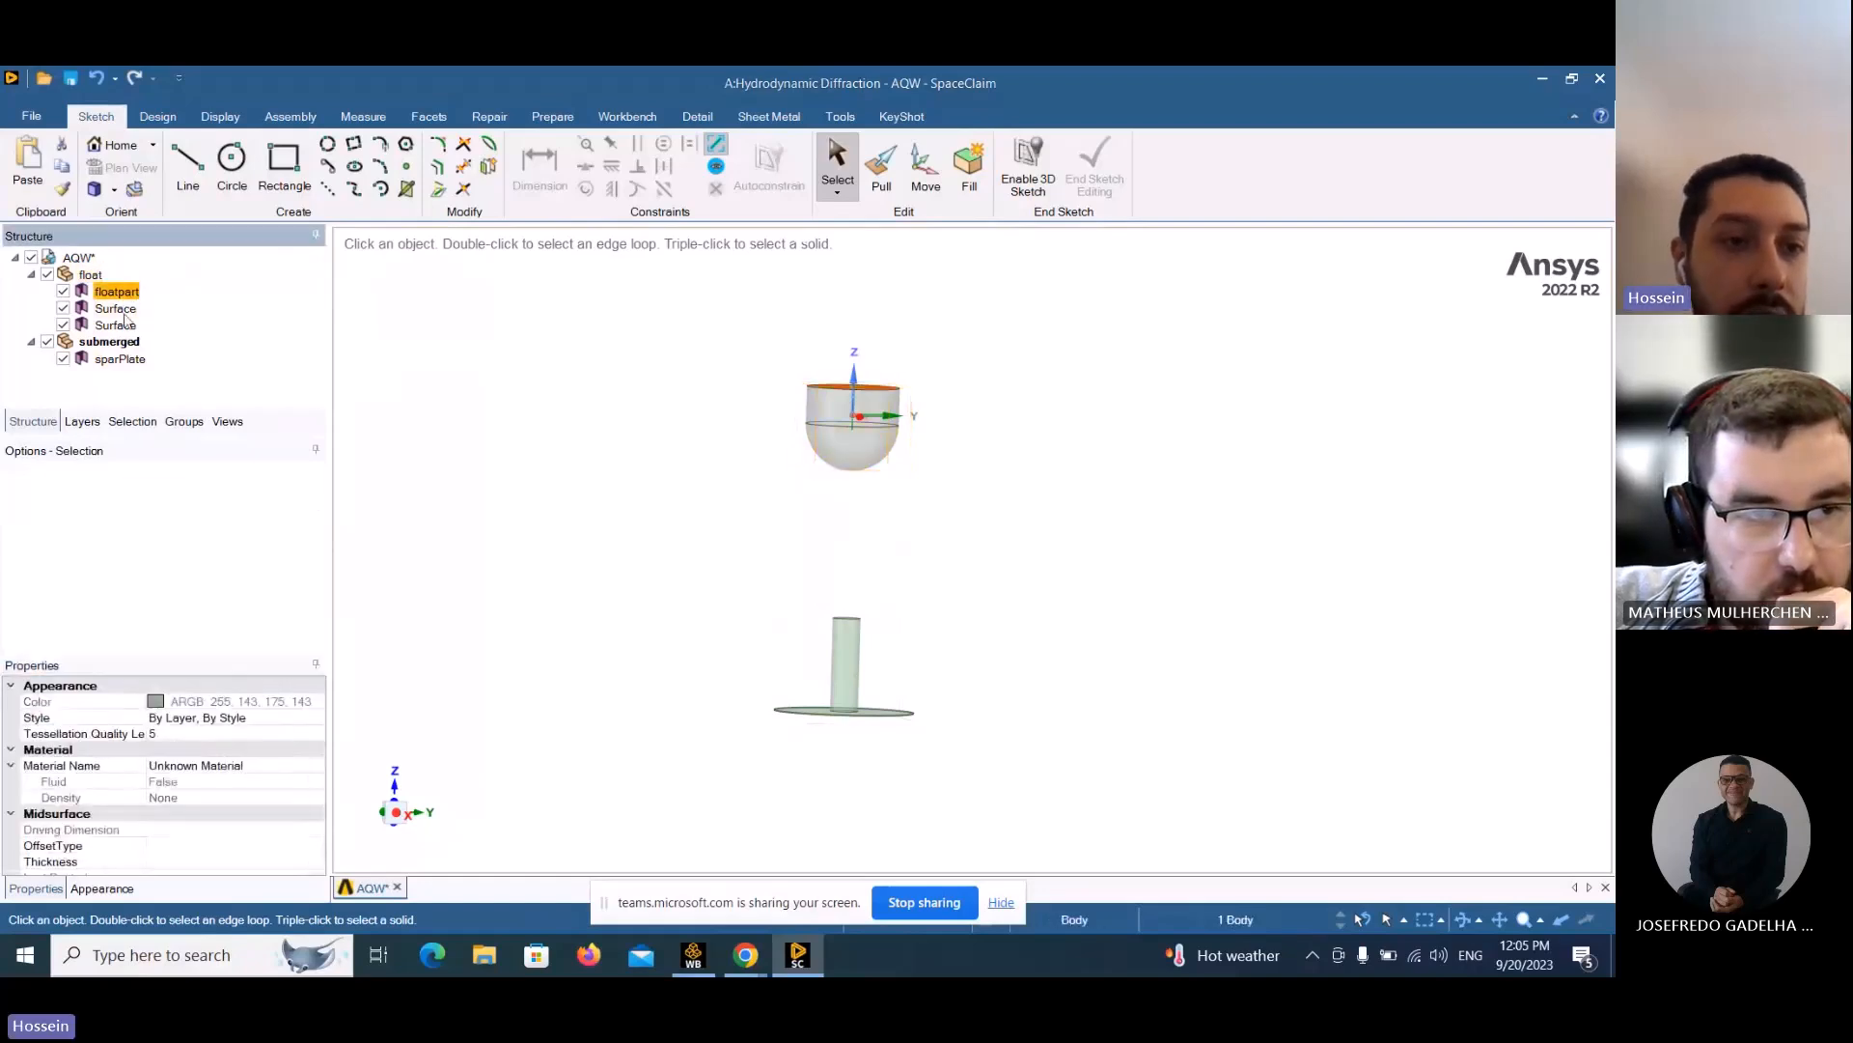
pyautogui.click(116, 308)
pyautogui.click(116, 326)
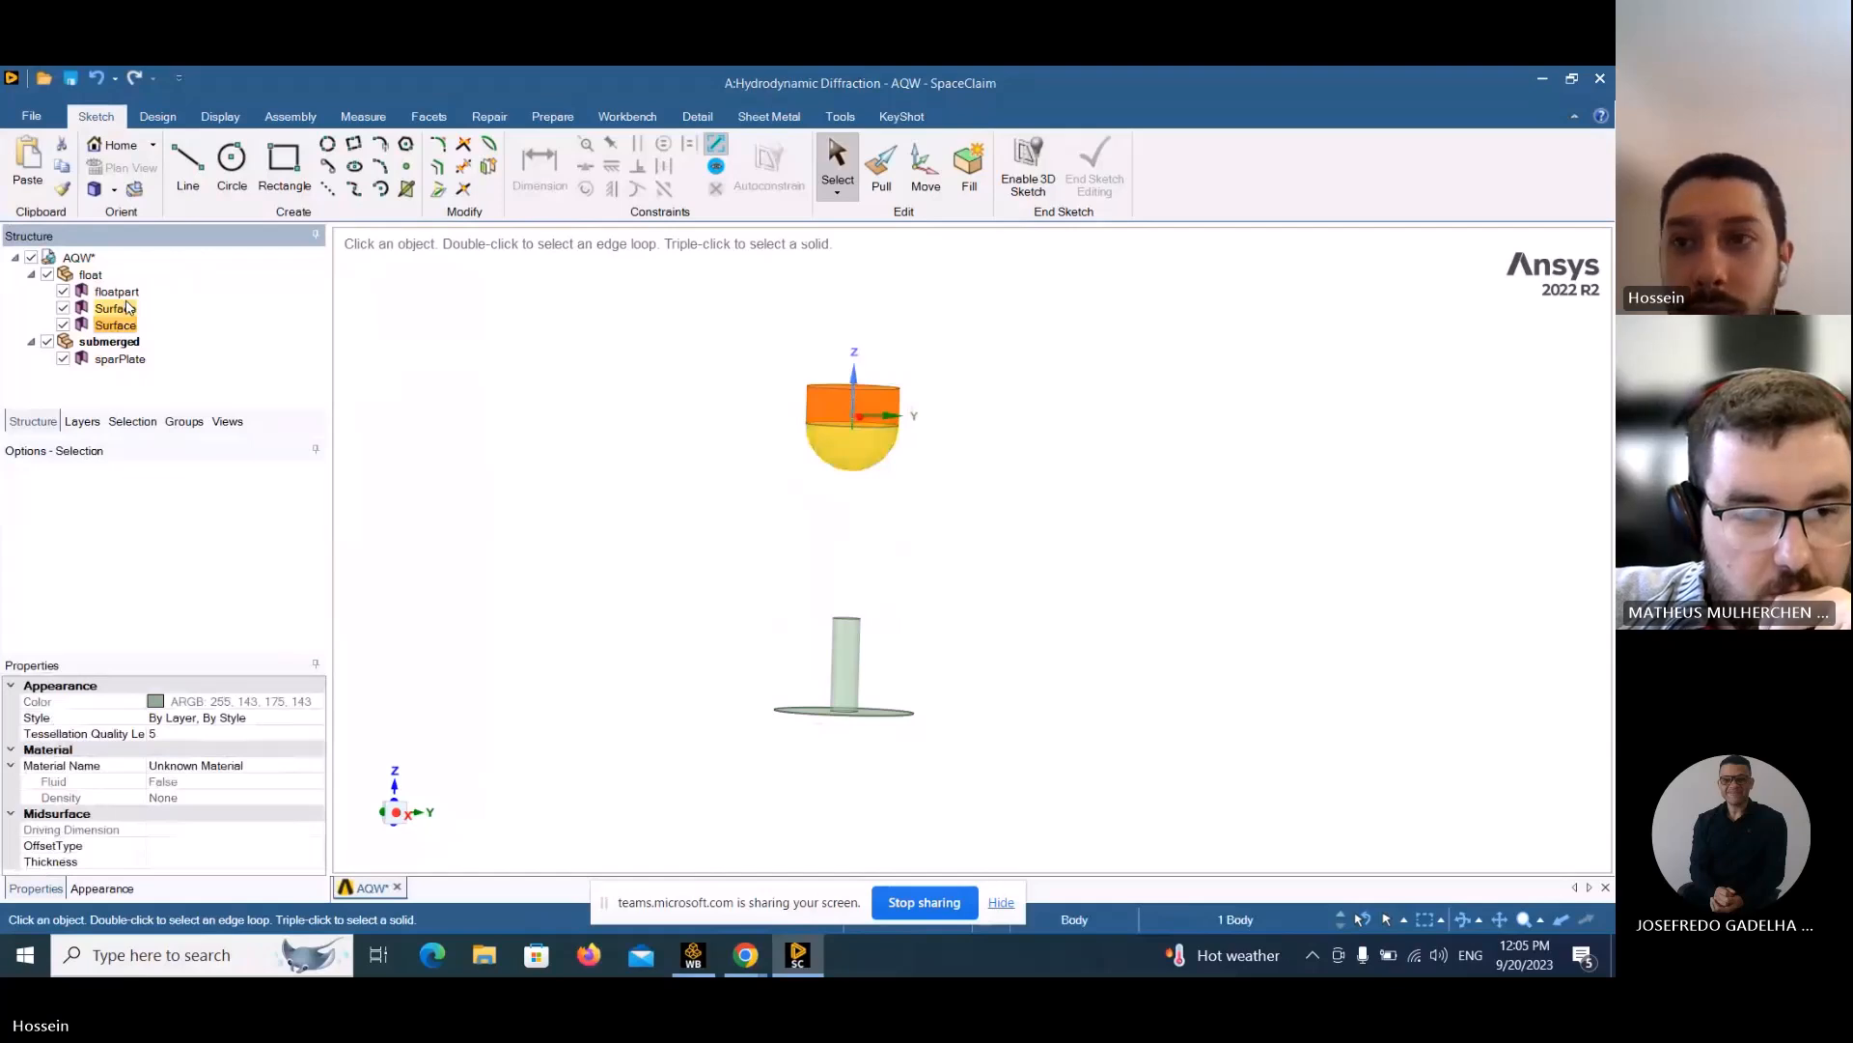
pyautogui.hotkey('ctrl', 's')
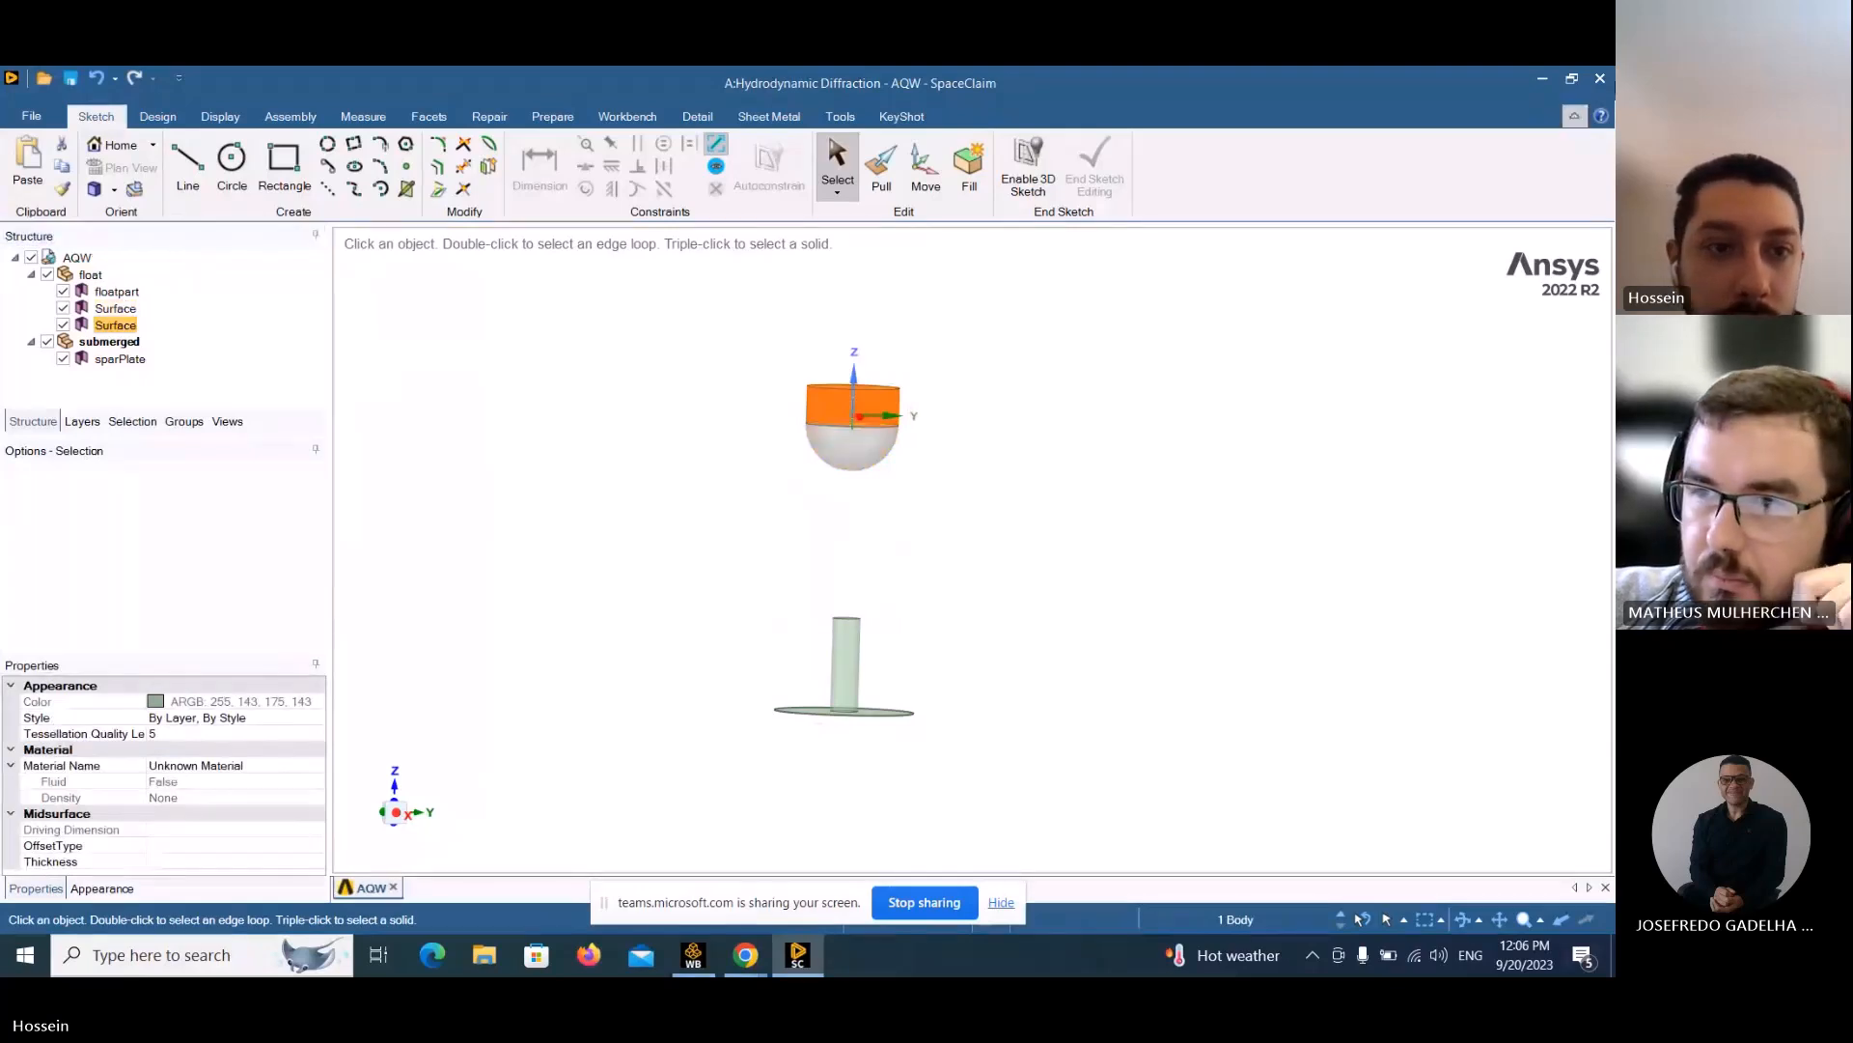
pyautogui.click(1599, 77)
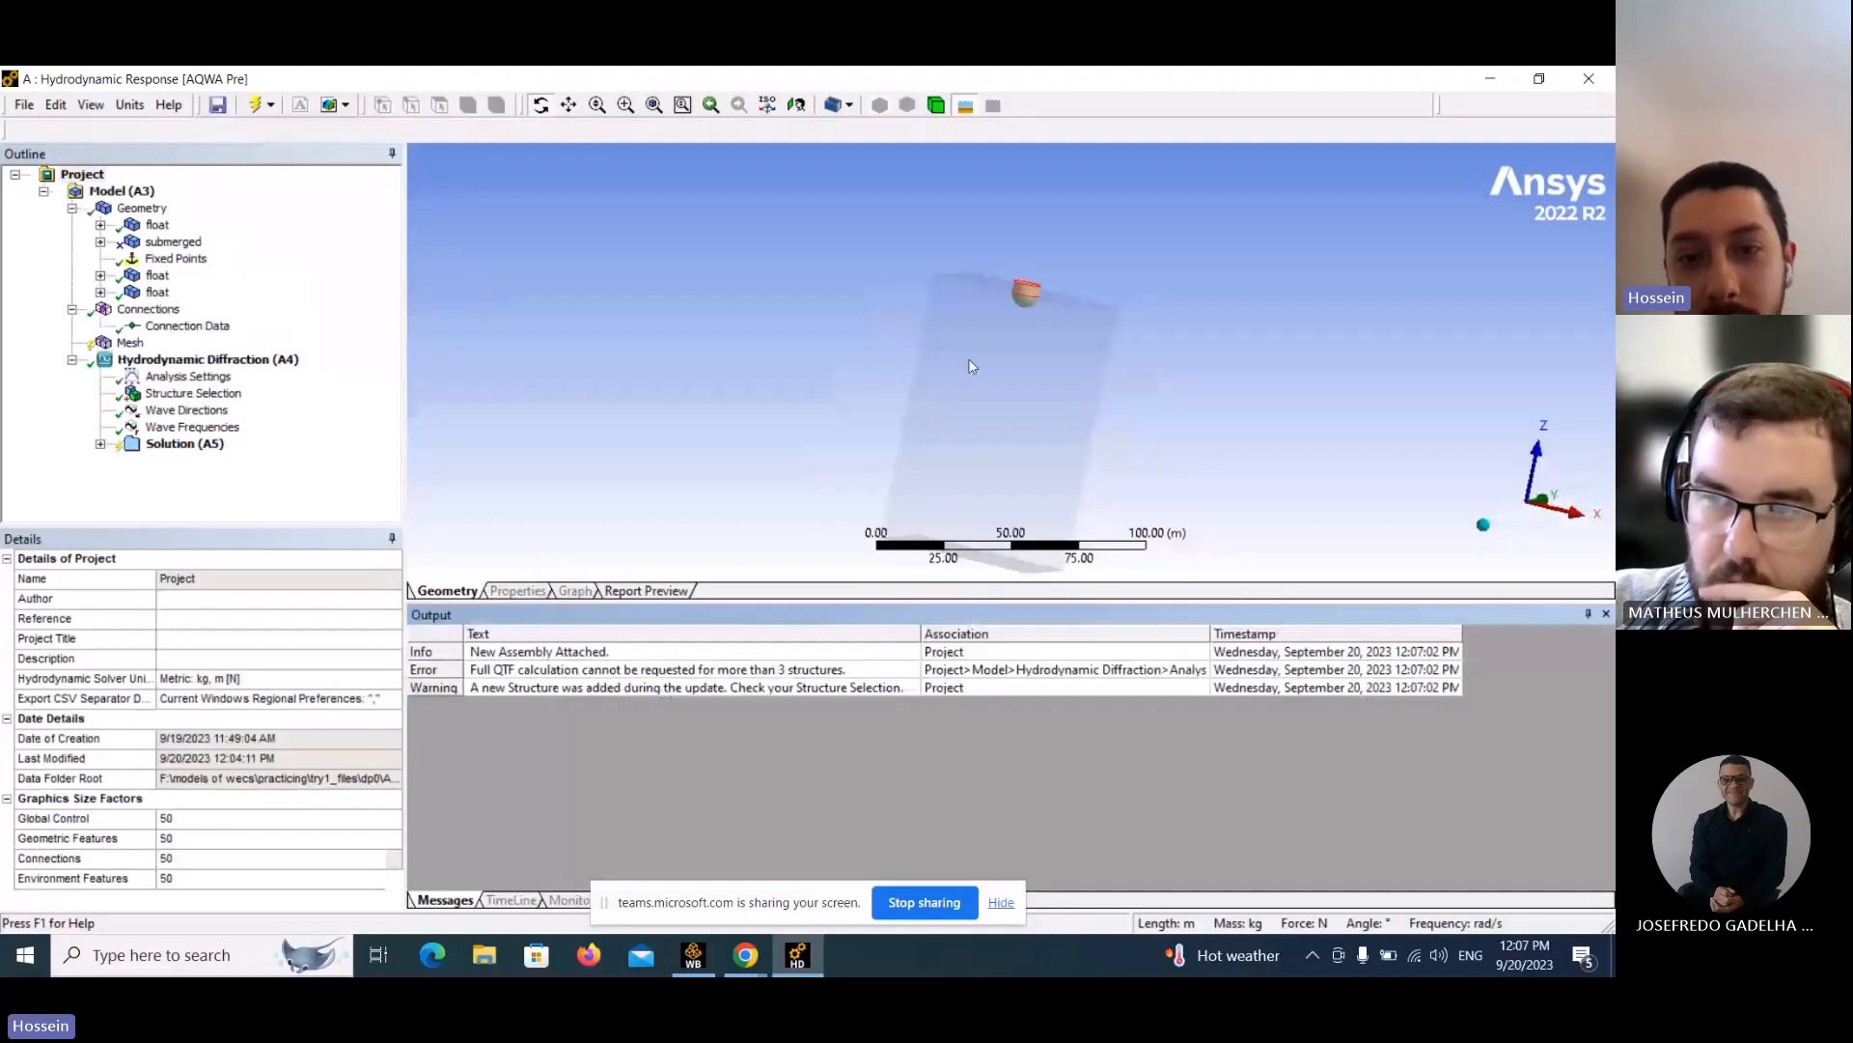
# Inspect the float in the updated hydrodynamic model from different angles and read the full QTF calculation error message.
pyautogui.scroll(3, 980, 310)
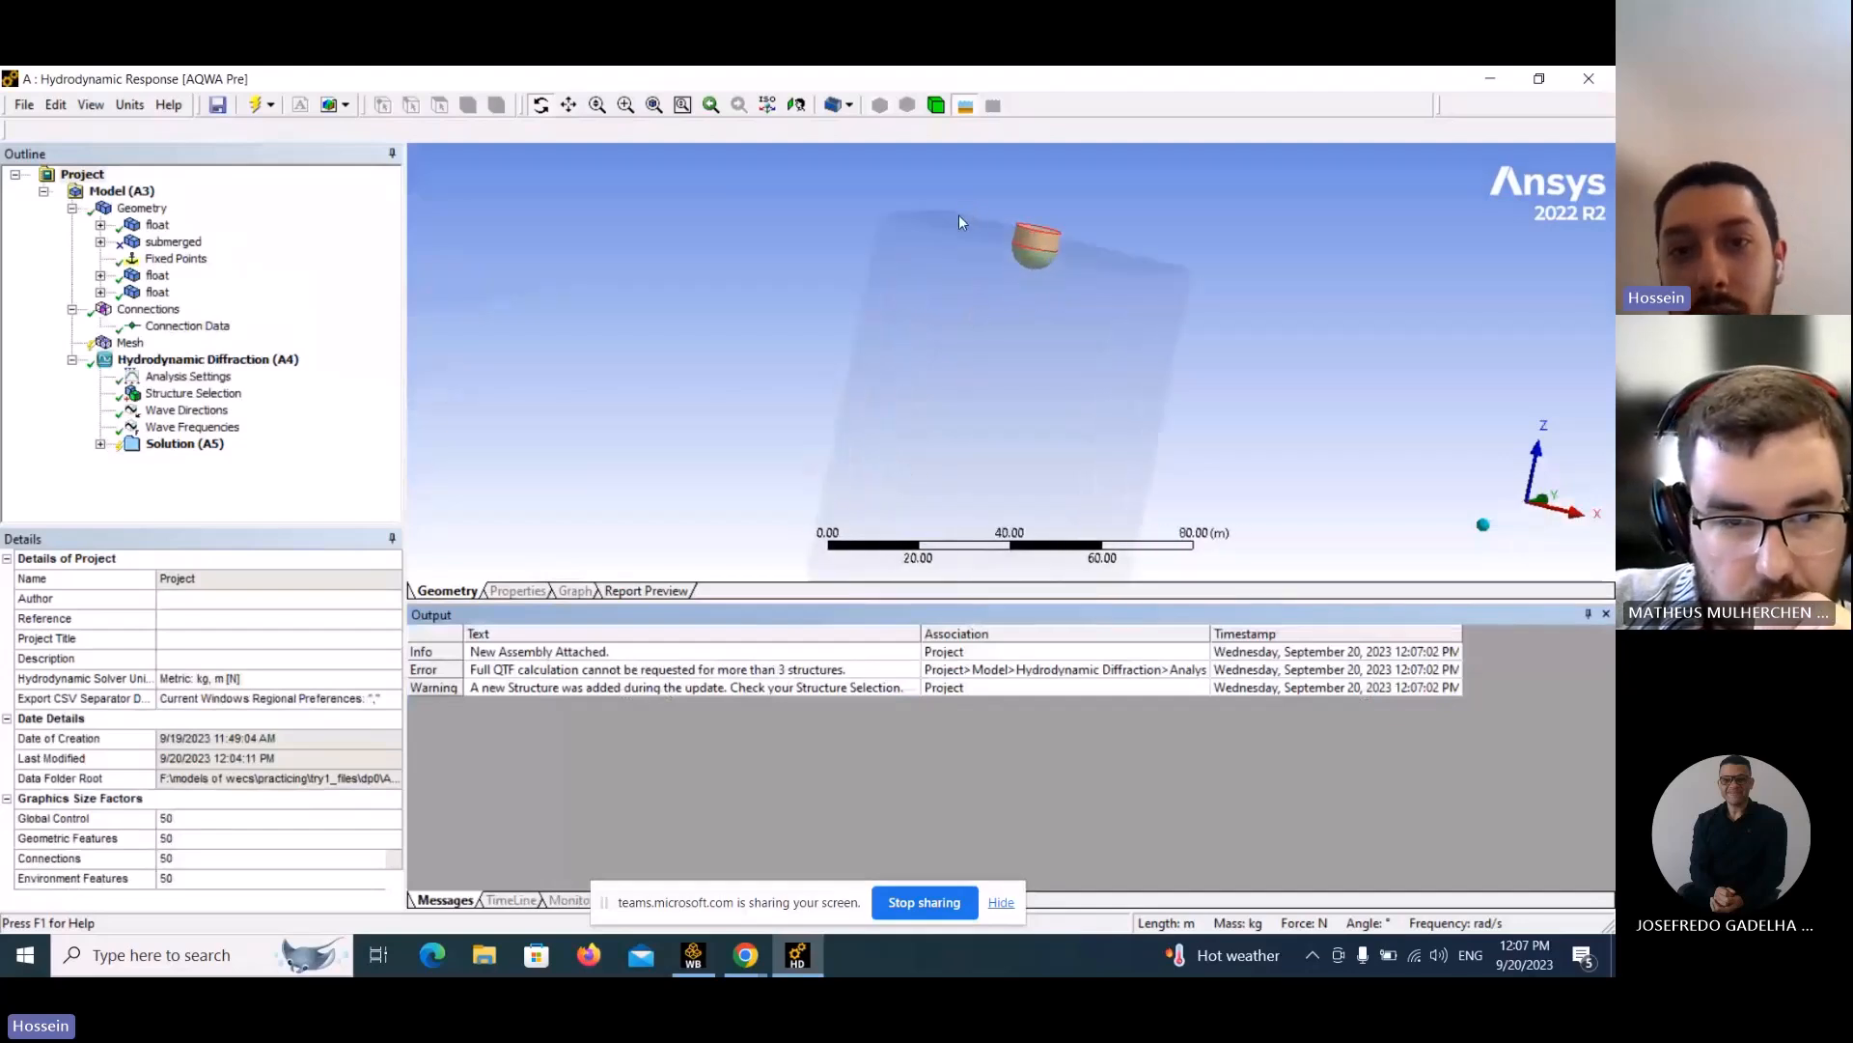
pyautogui.moveTo(957, 220)
pyautogui.mouseDown(button='middle')
pyautogui.moveTo(943, 240)
pyautogui.moveTo(947, 226)
pyautogui.mouseUp(button='middle')
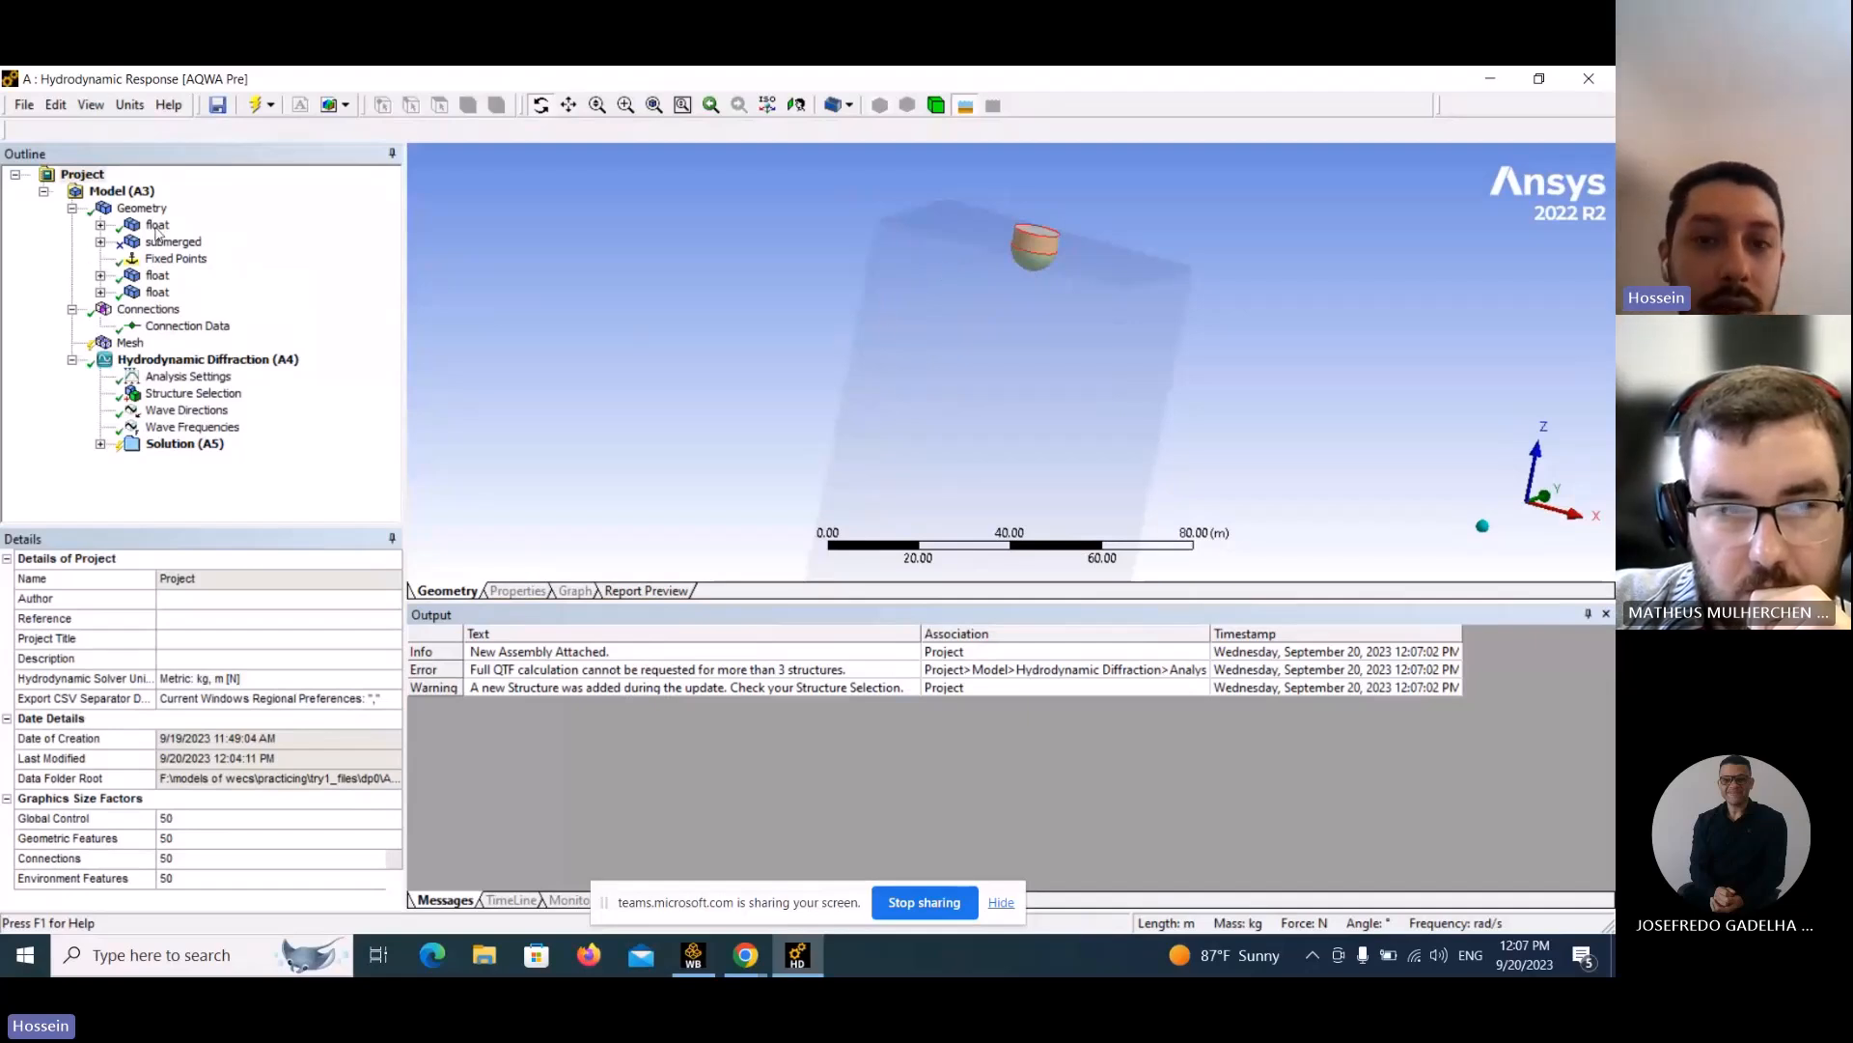
pyautogui.moveTo(960, 329)
pyautogui.mouseDown(button='middle')
pyautogui.moveTo(961, 353)
pyautogui.moveTo(977, 316)
pyautogui.mouseUp(button='middle')
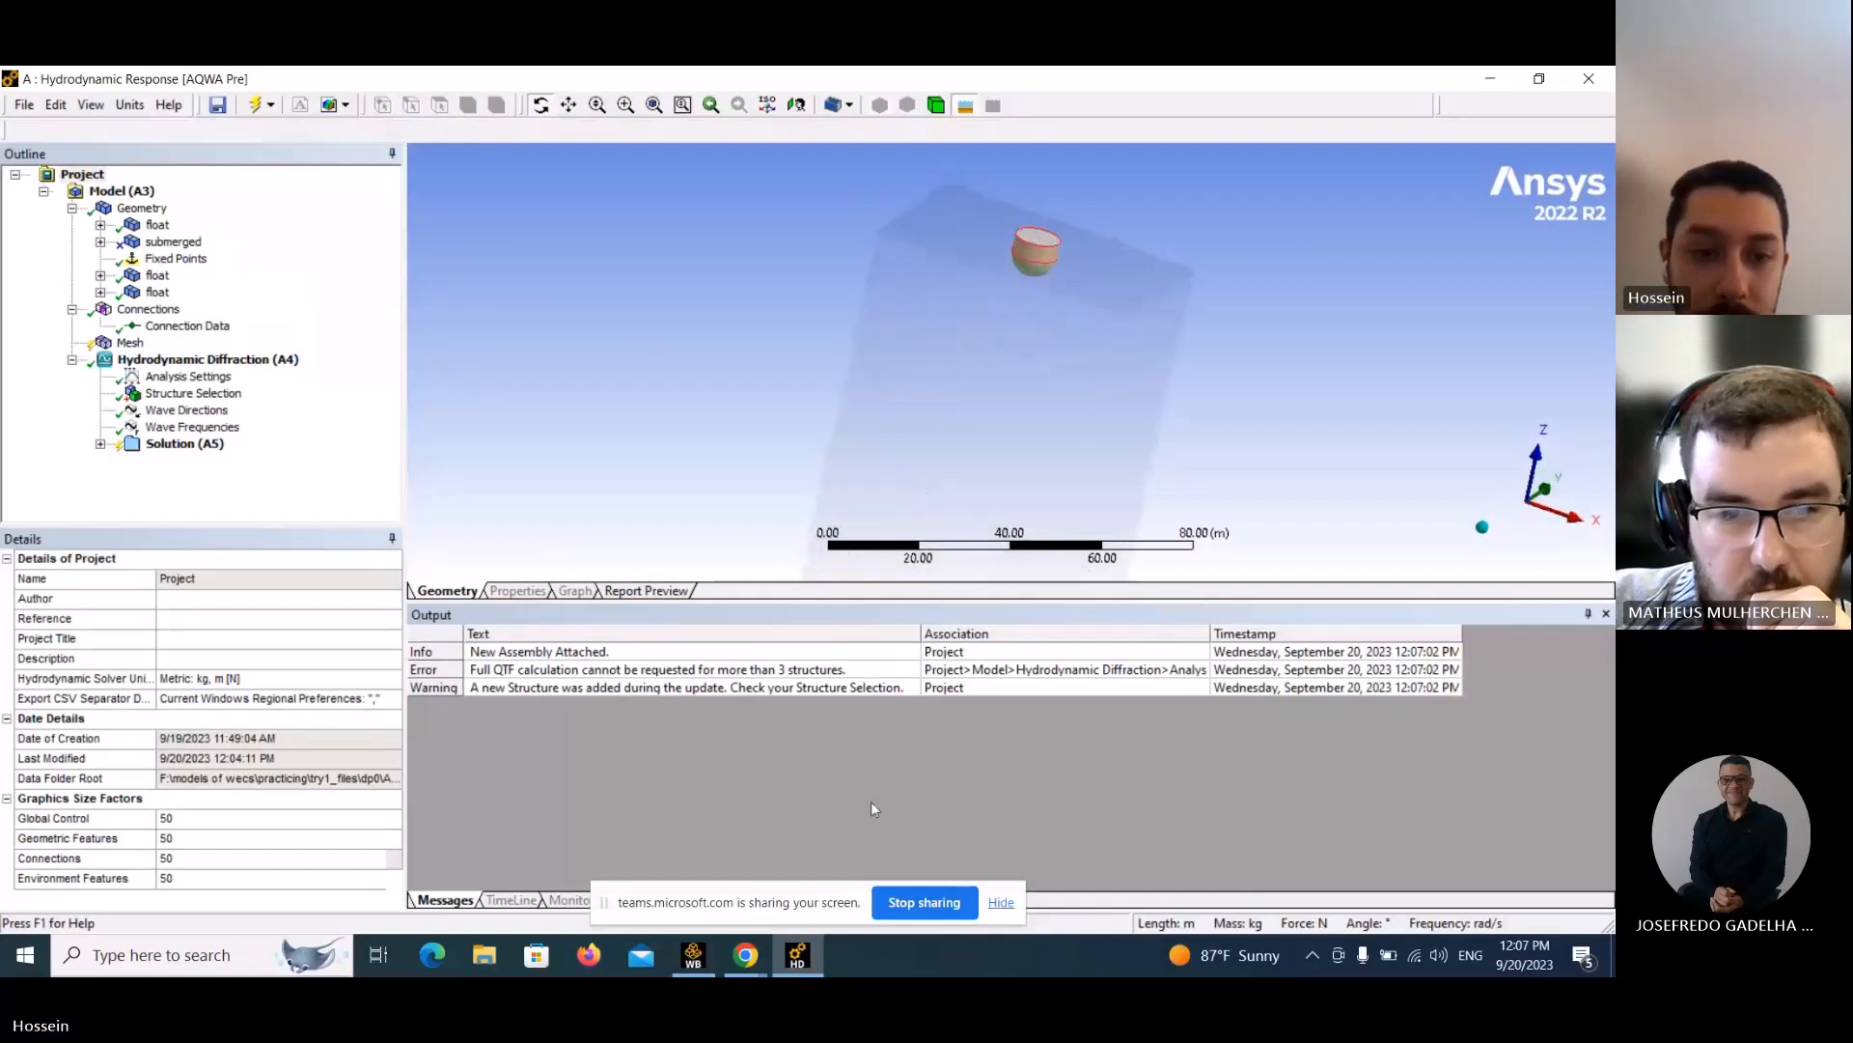
pyautogui.click(499, 673)
pyautogui.doubleClick(499, 673)
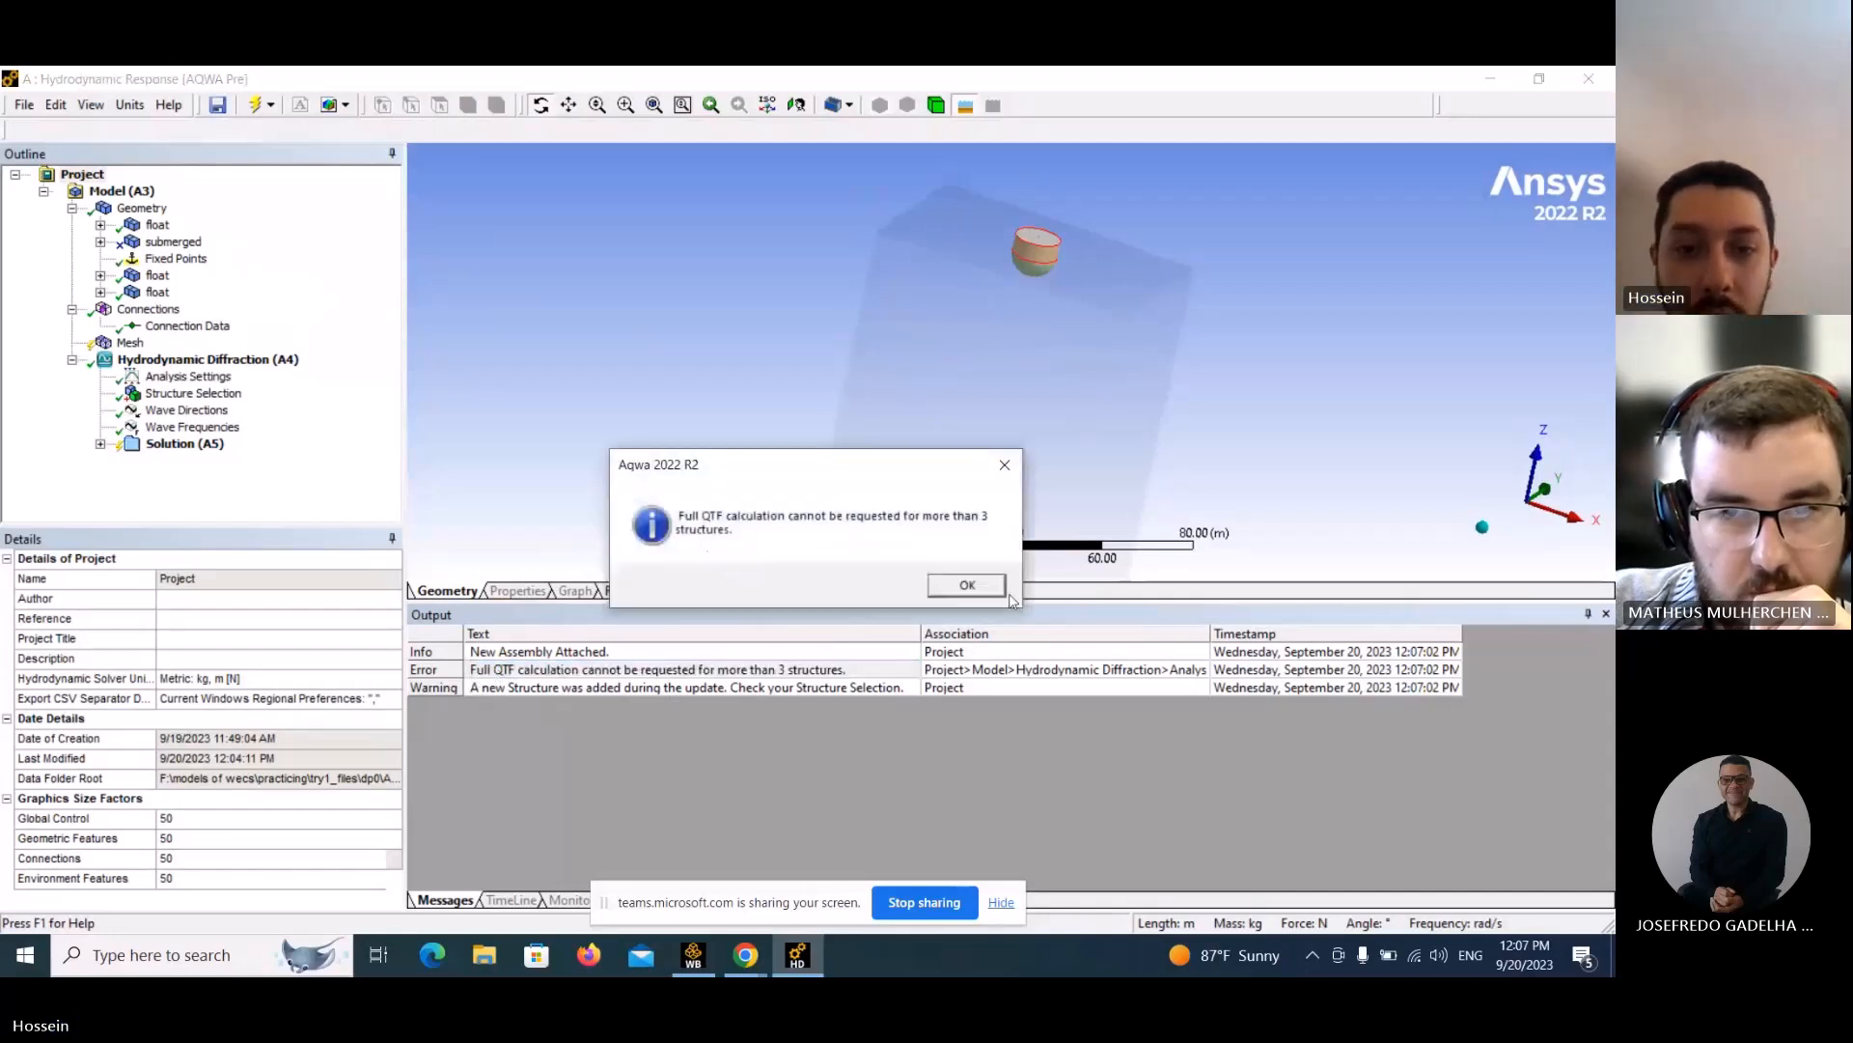
pyautogui.click(956, 586)
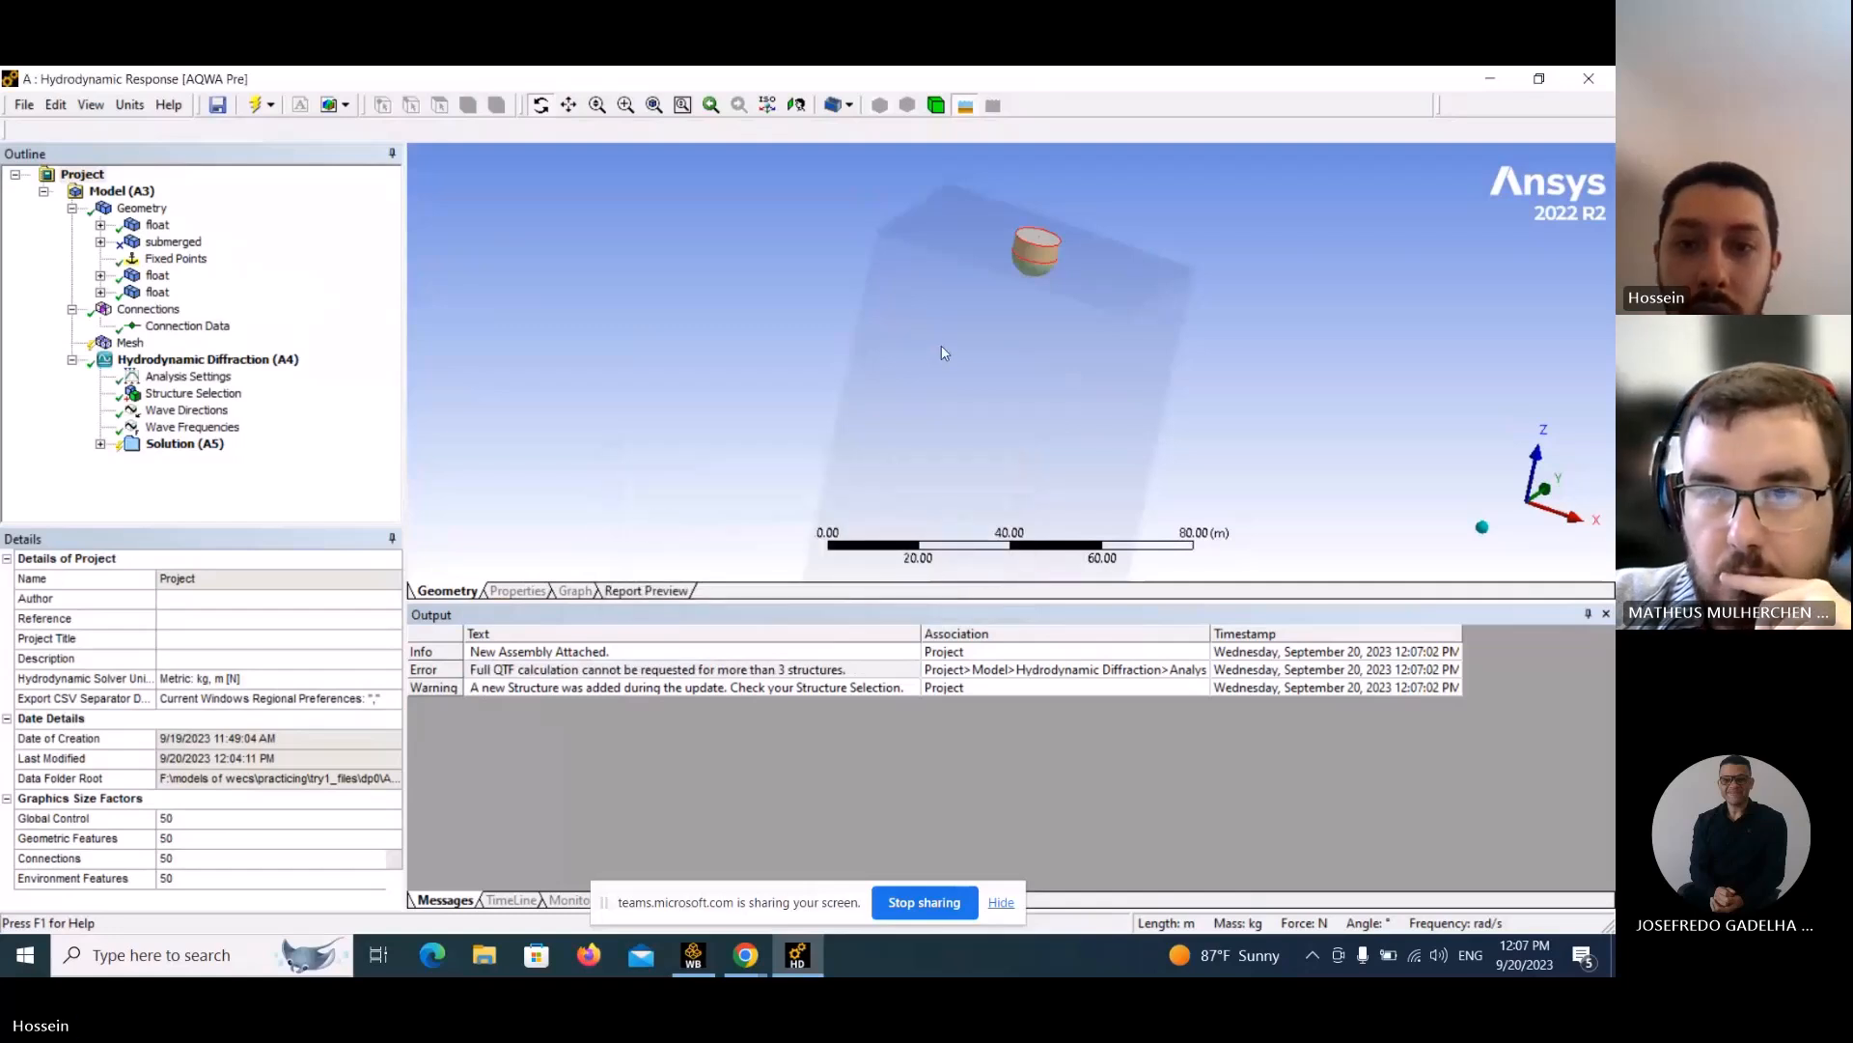
pyautogui.moveTo(943, 351); pyautogui.dragTo(964, 299, button='middle')
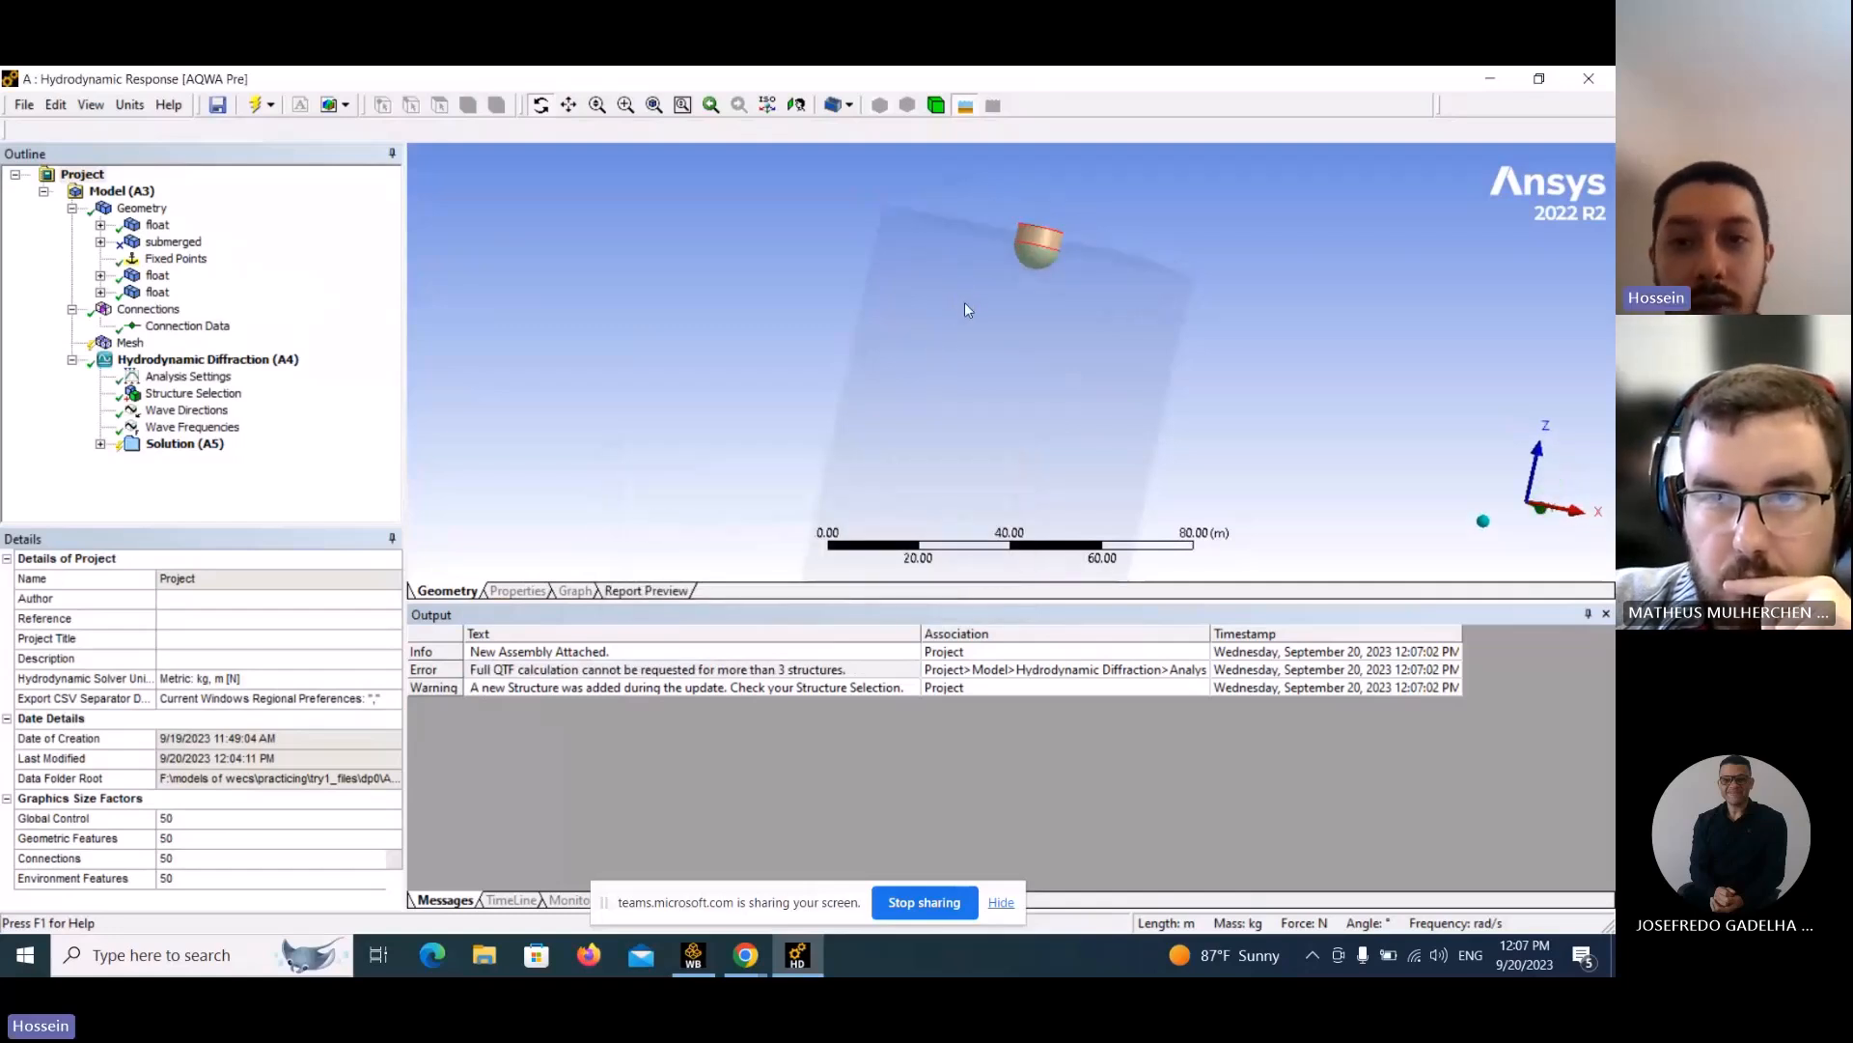
# Expand the three float structures in the outline and compare the parts and properties each one contains.
pyautogui.click(101, 225)
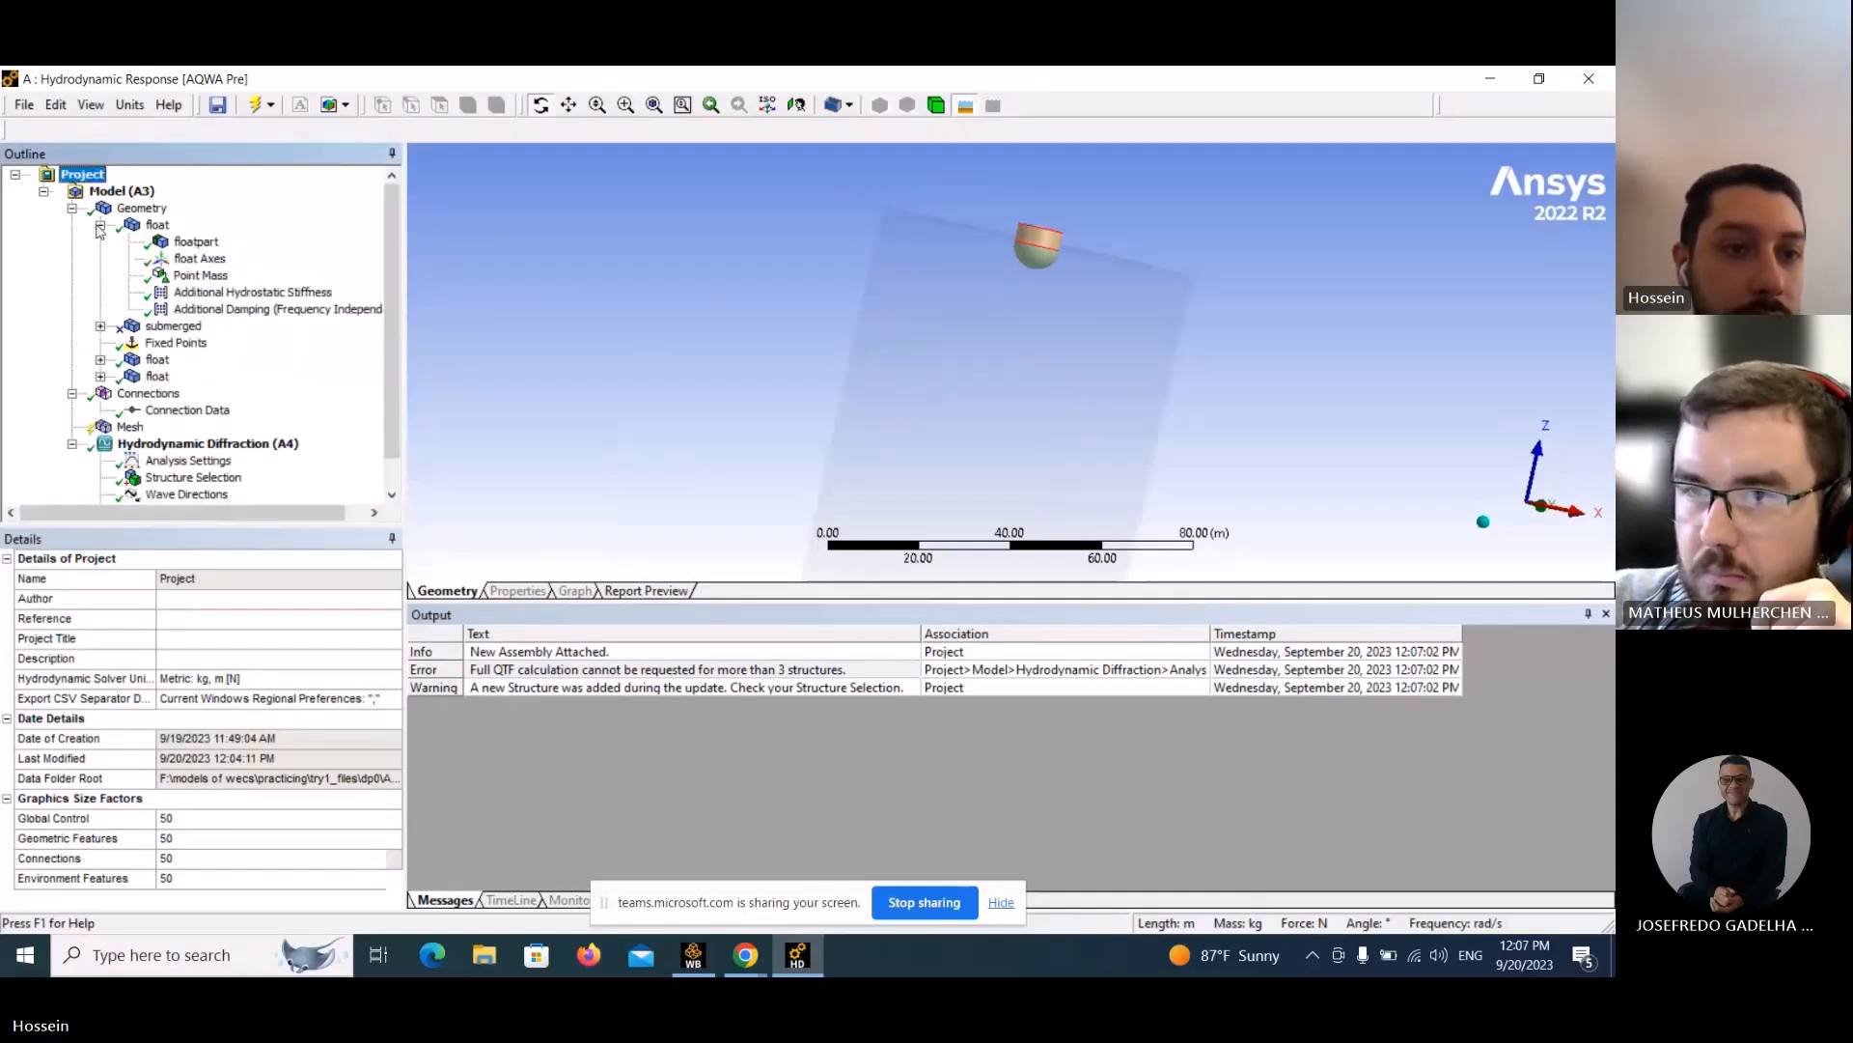
pyautogui.click(101, 224)
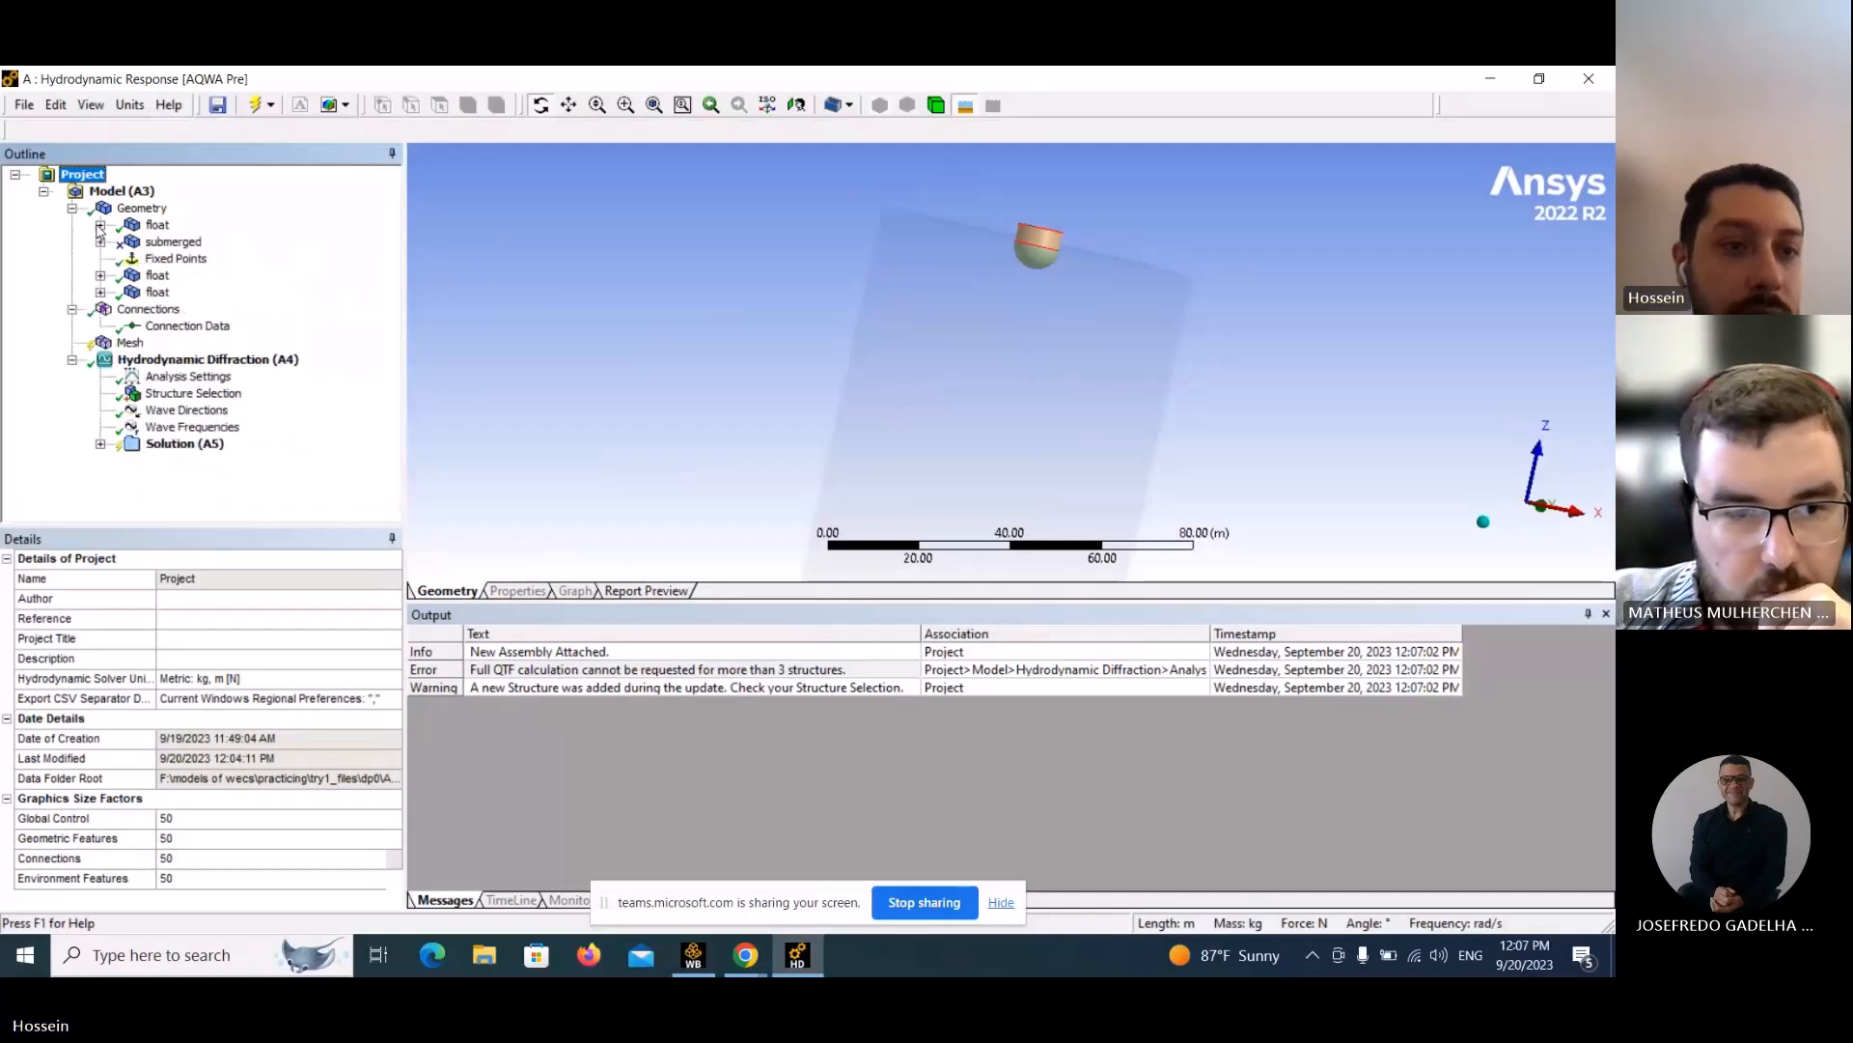
pyautogui.click(101, 291)
pyautogui.click(100, 292)
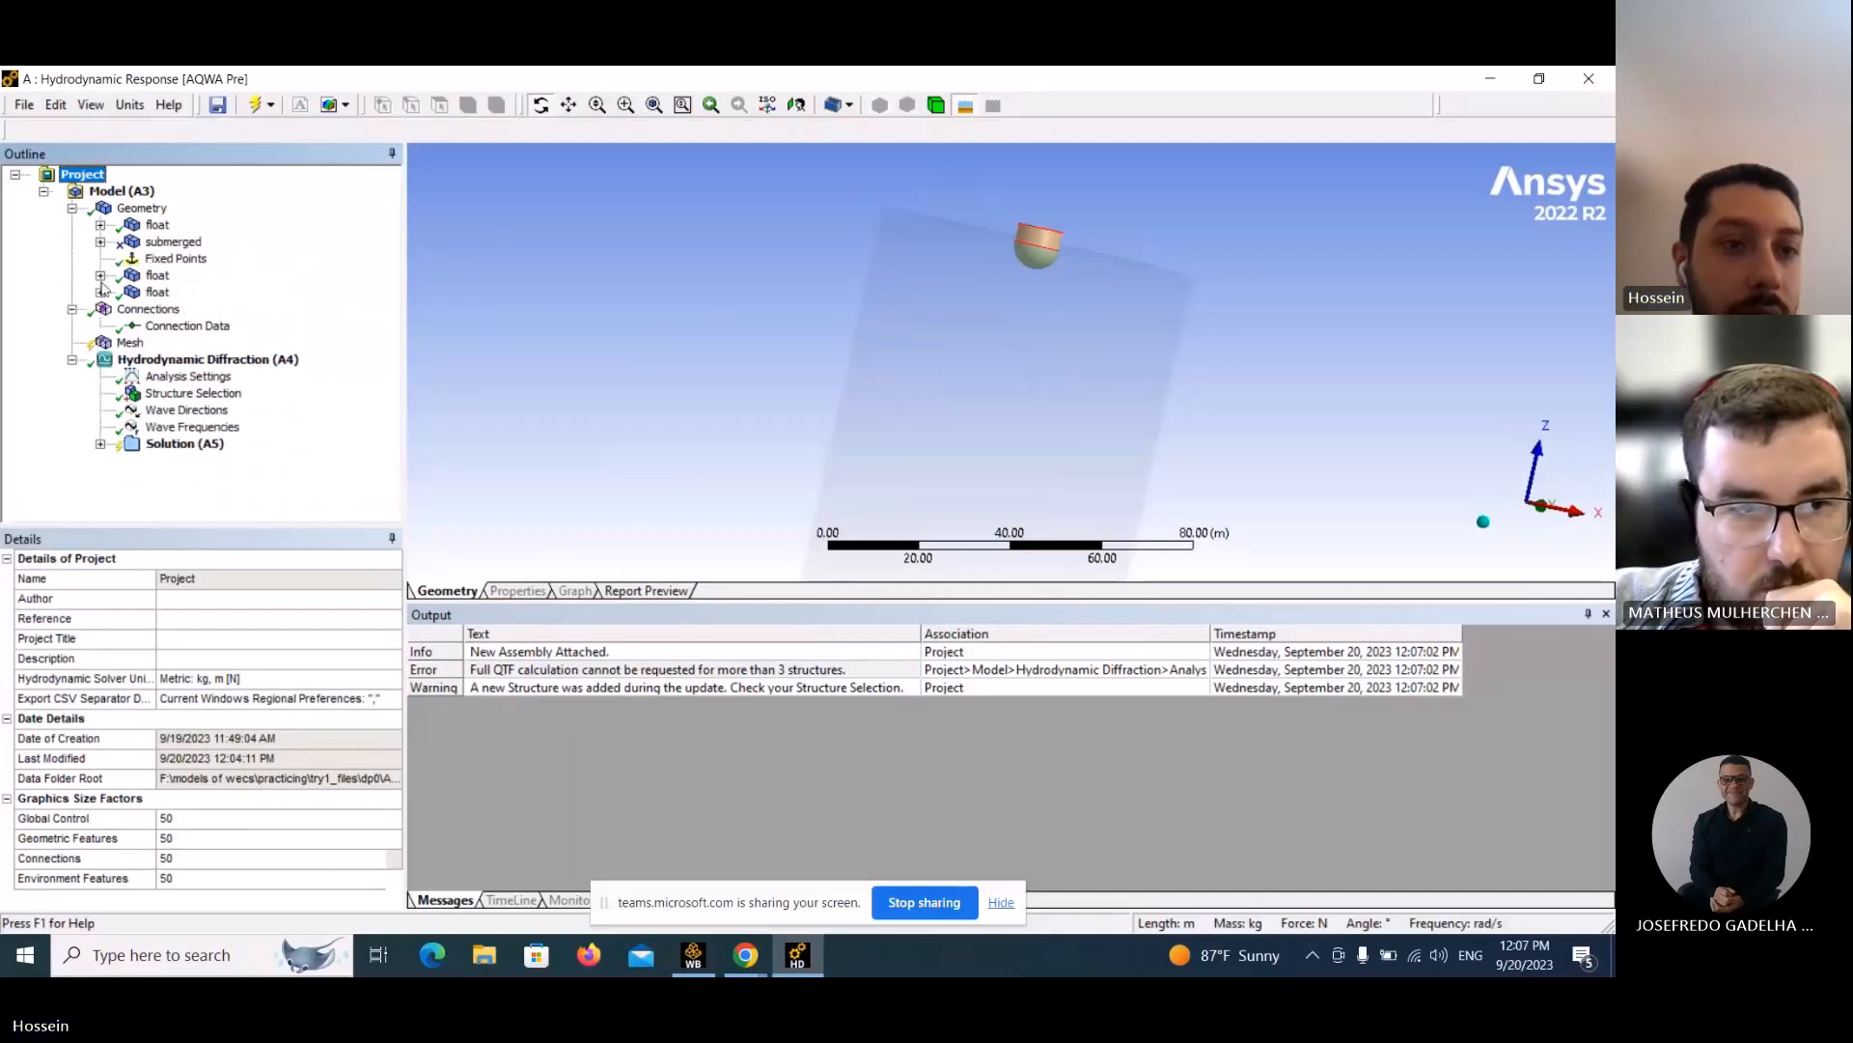
pyautogui.click(100, 291)
pyautogui.click(101, 275)
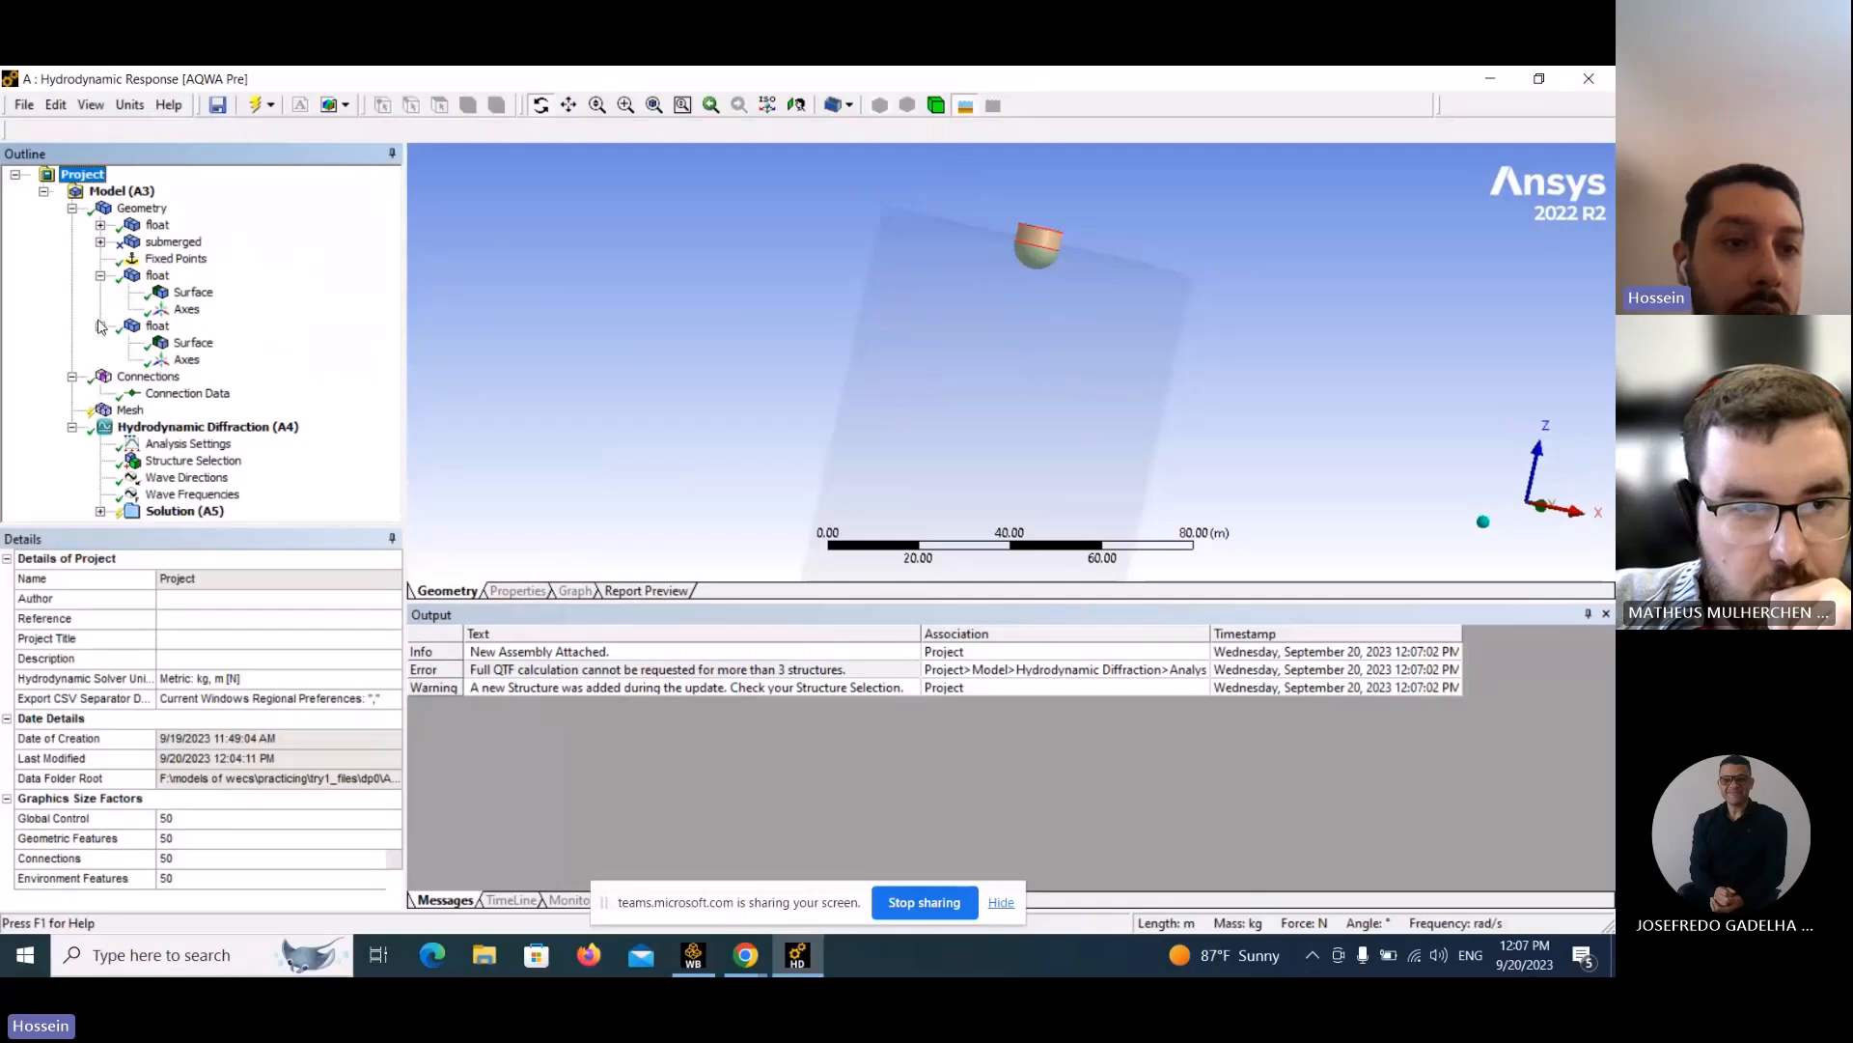
pyautogui.click(100, 275)
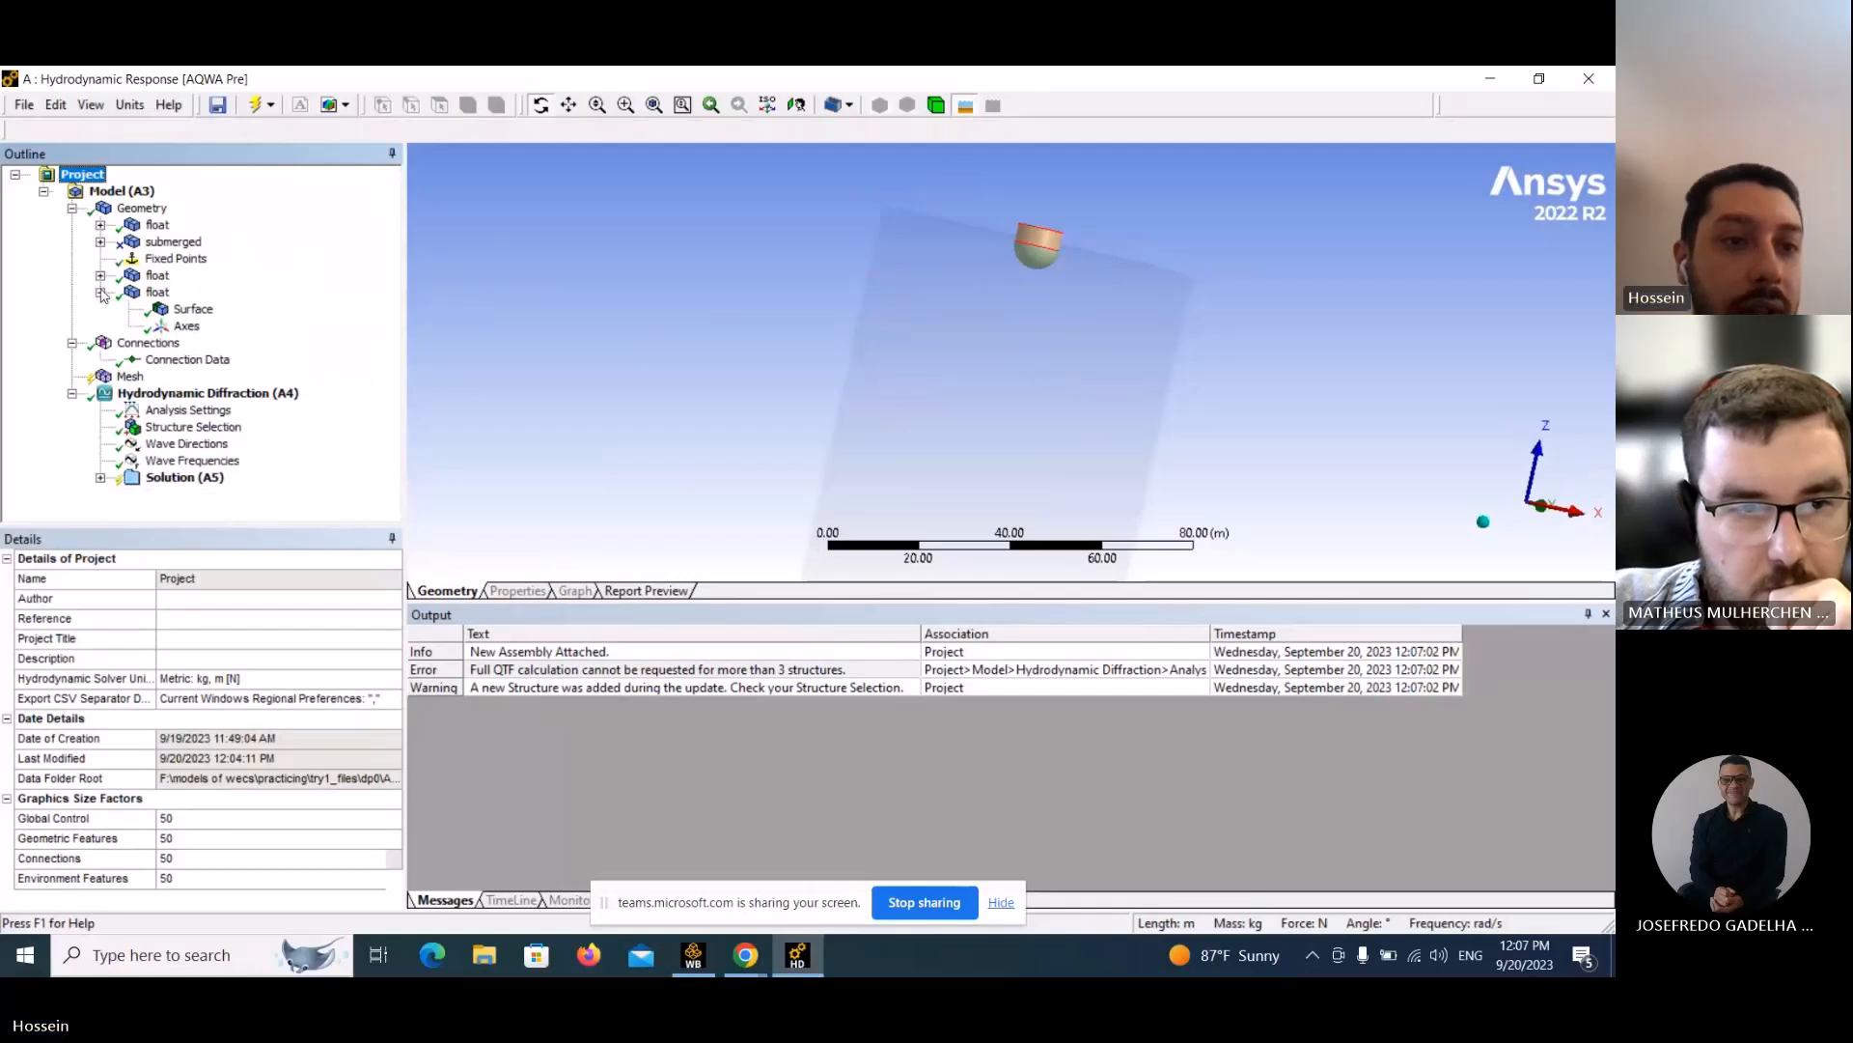
pyautogui.click(100, 292)
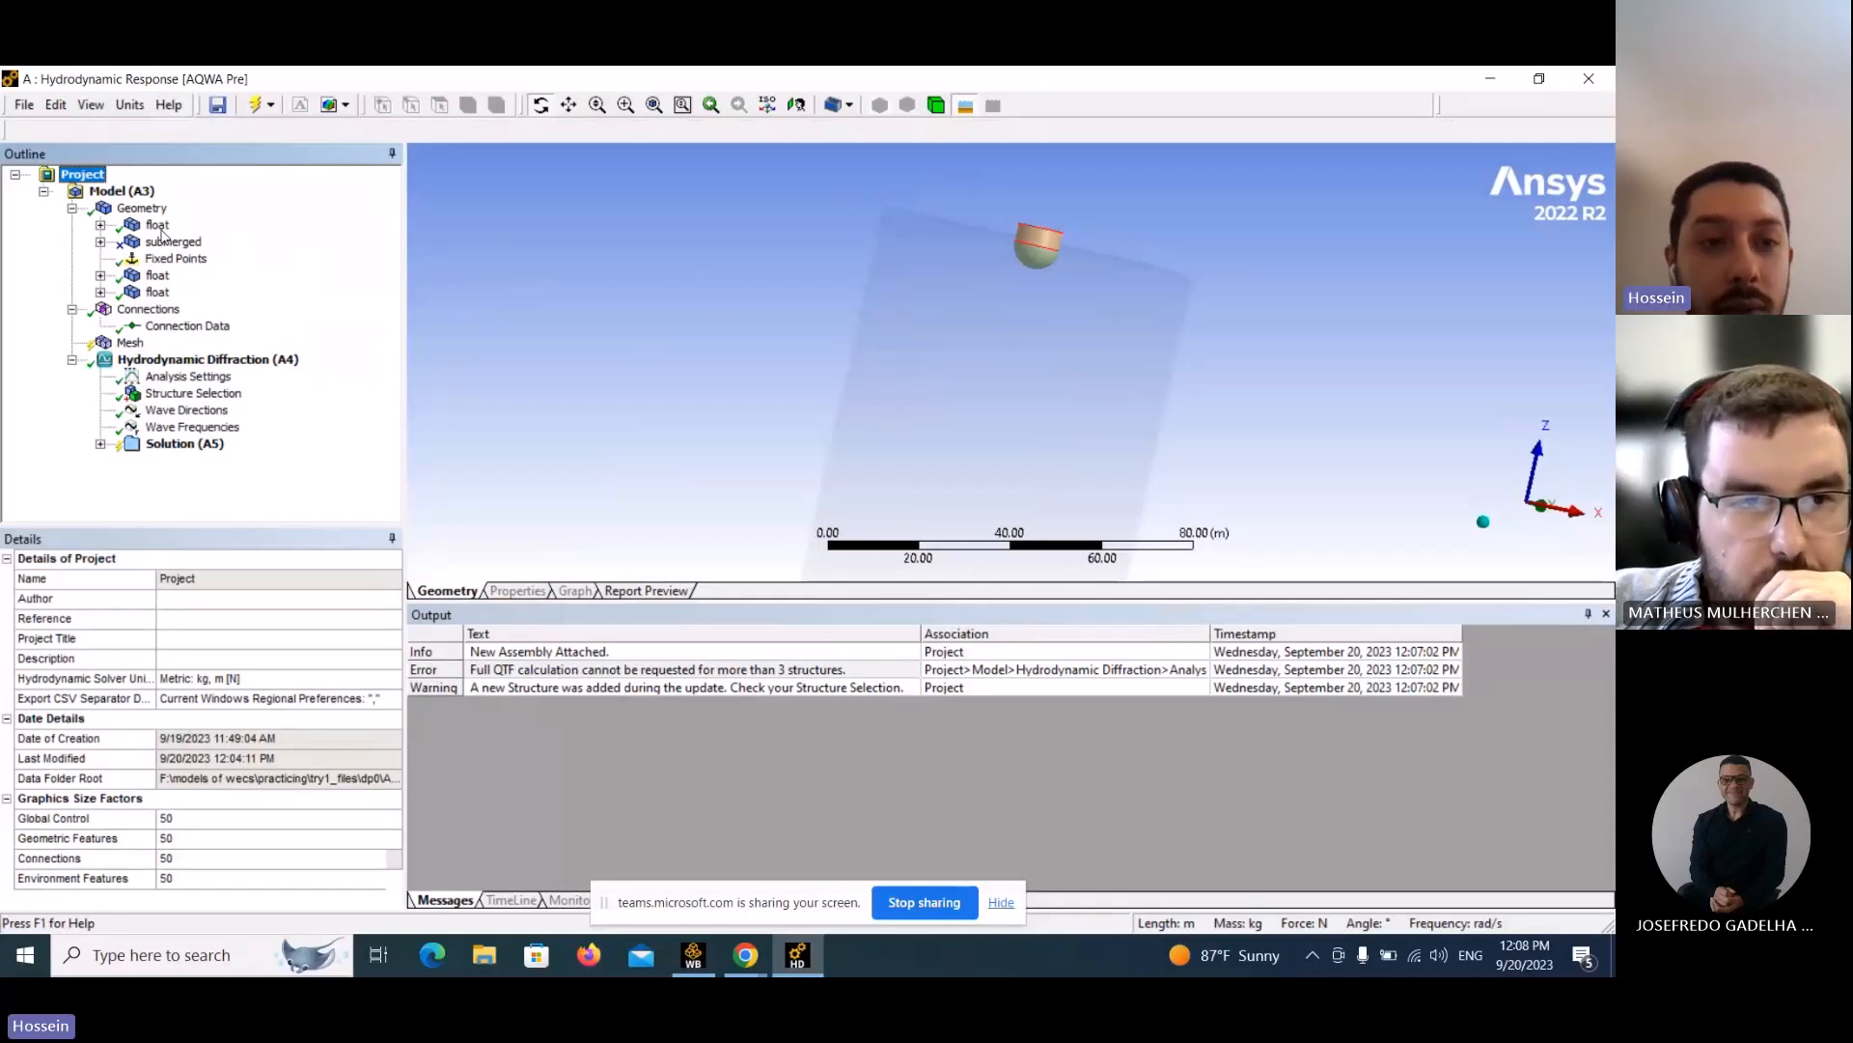
pyautogui.click(101, 223)
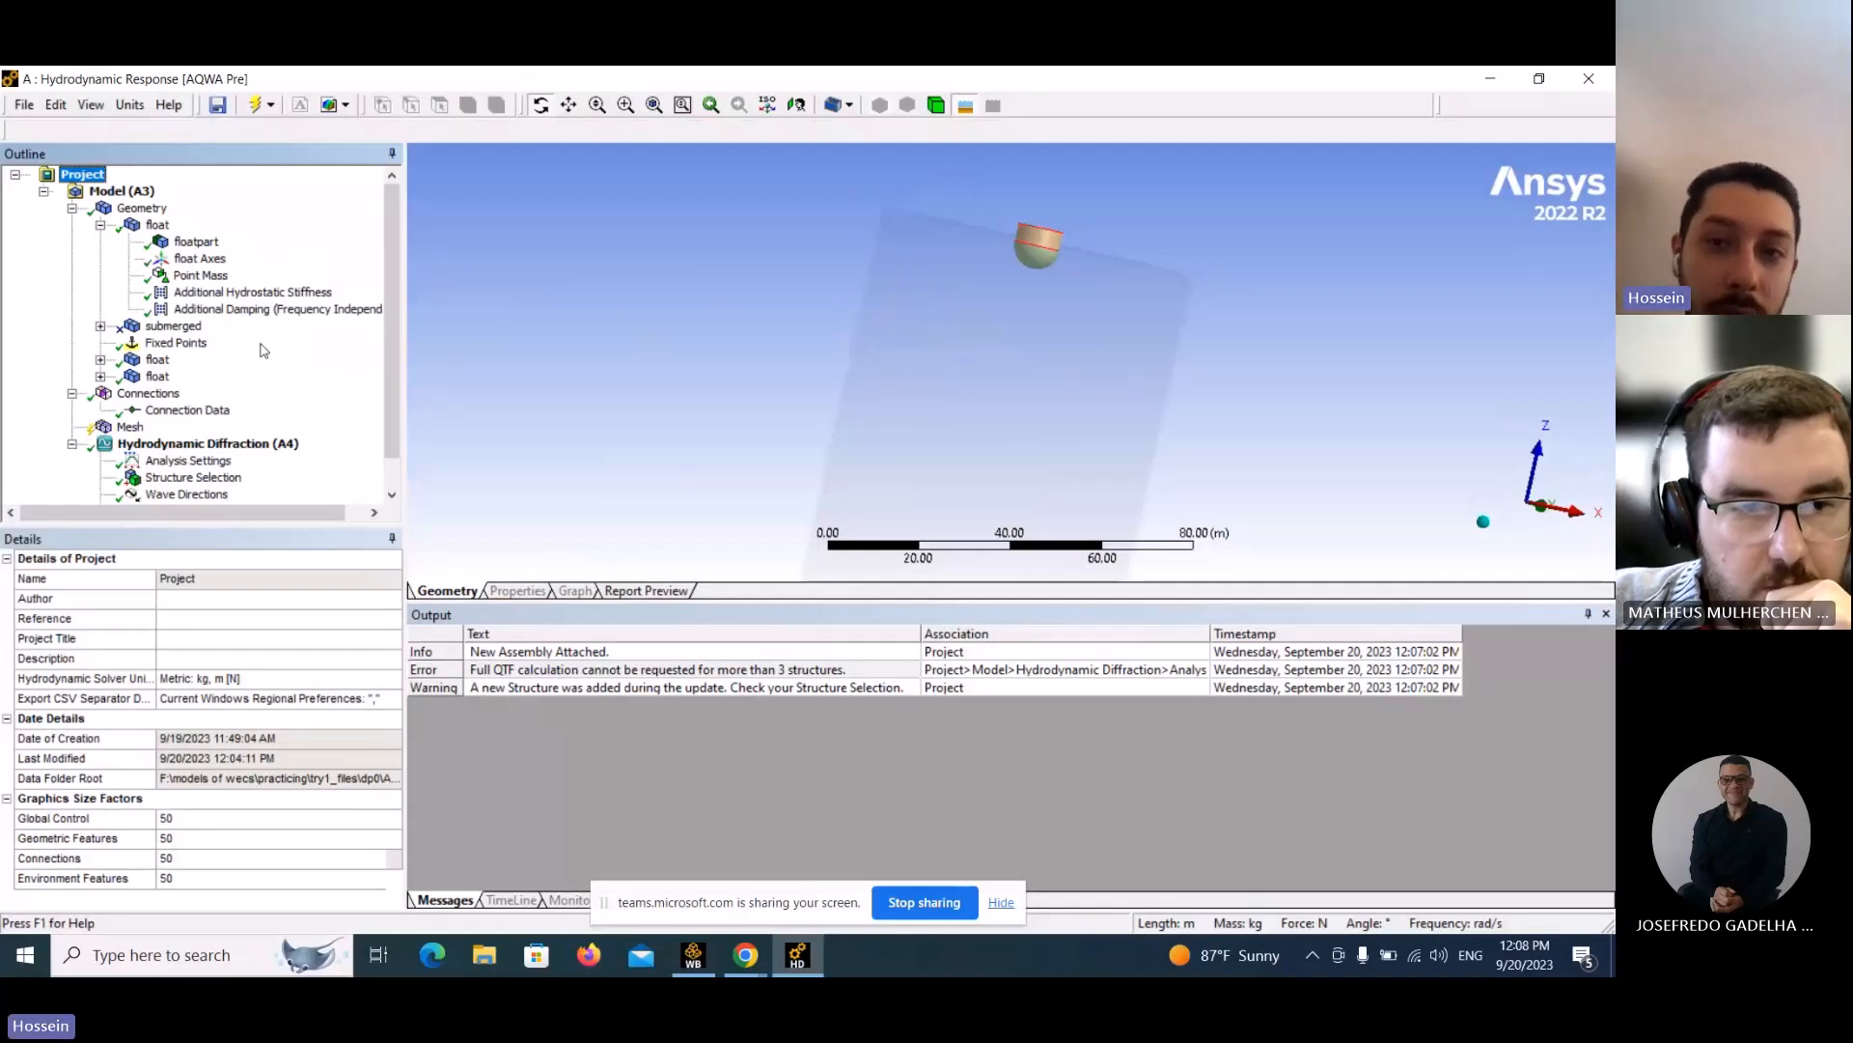
pyautogui.click(101, 359)
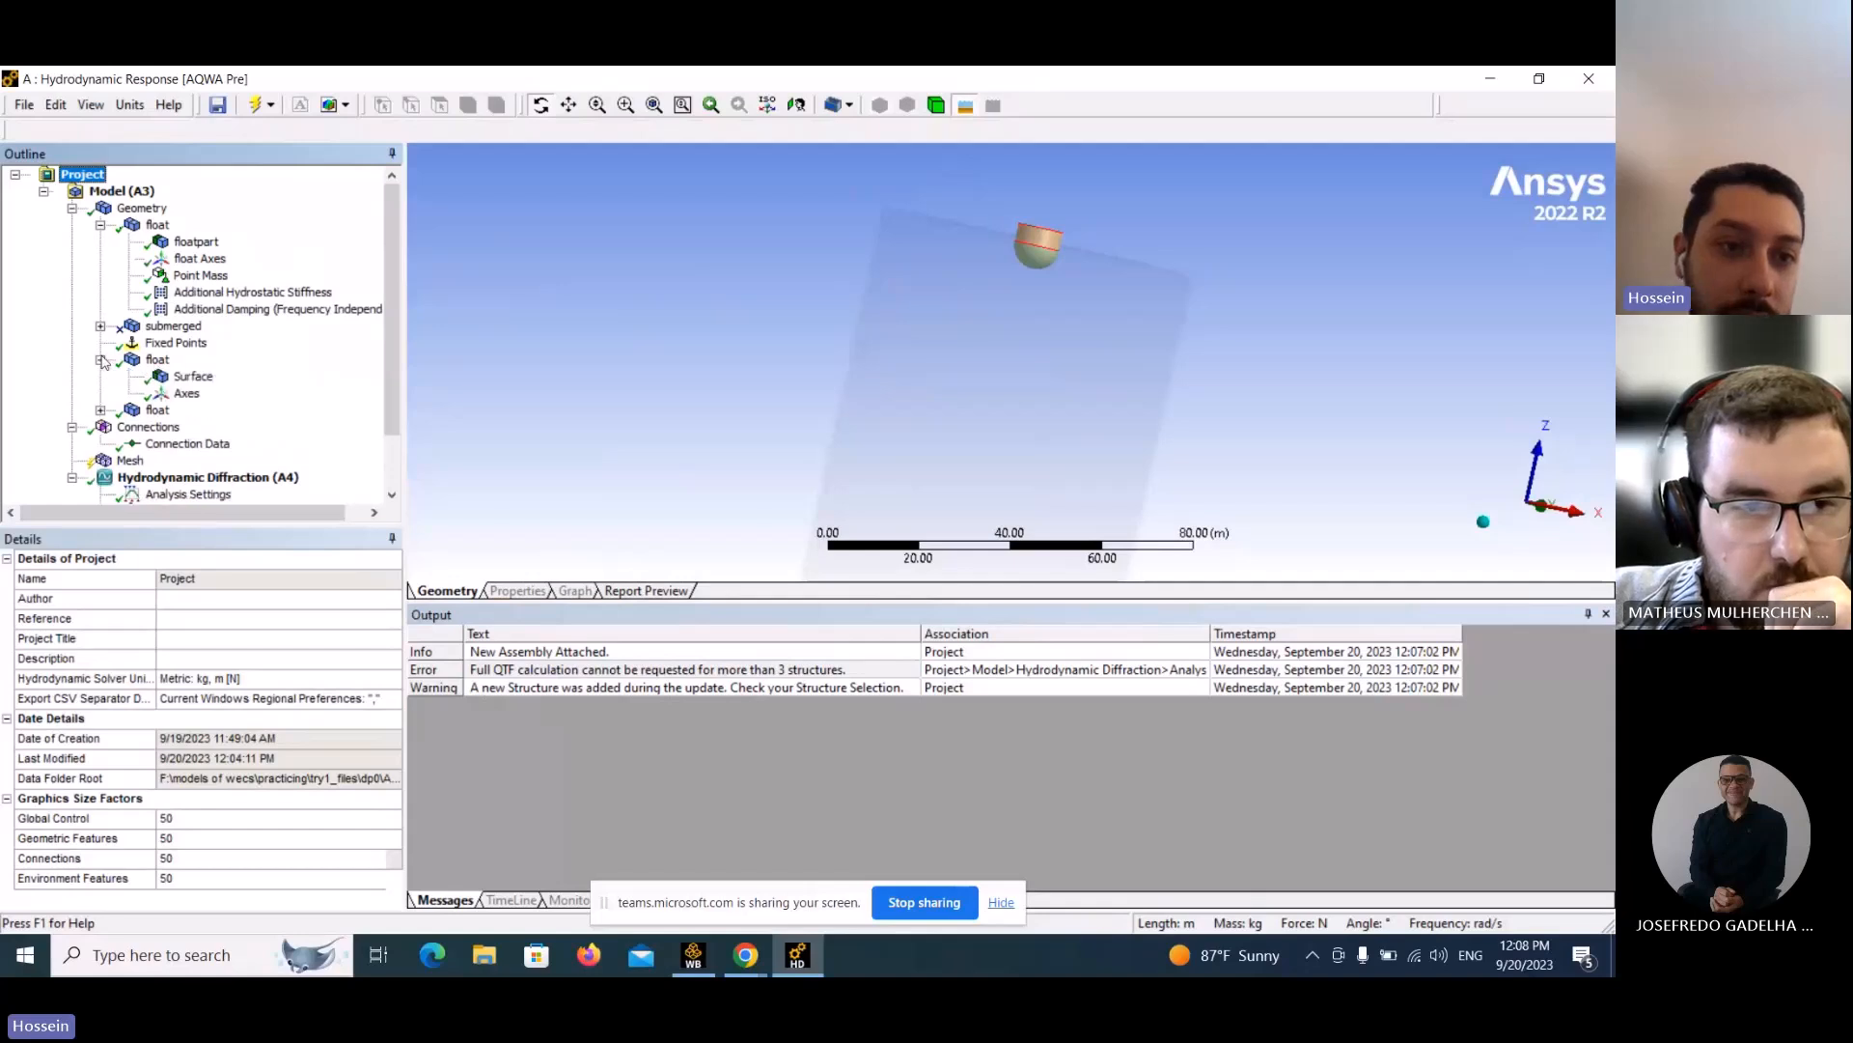
pyautogui.click(101, 409)
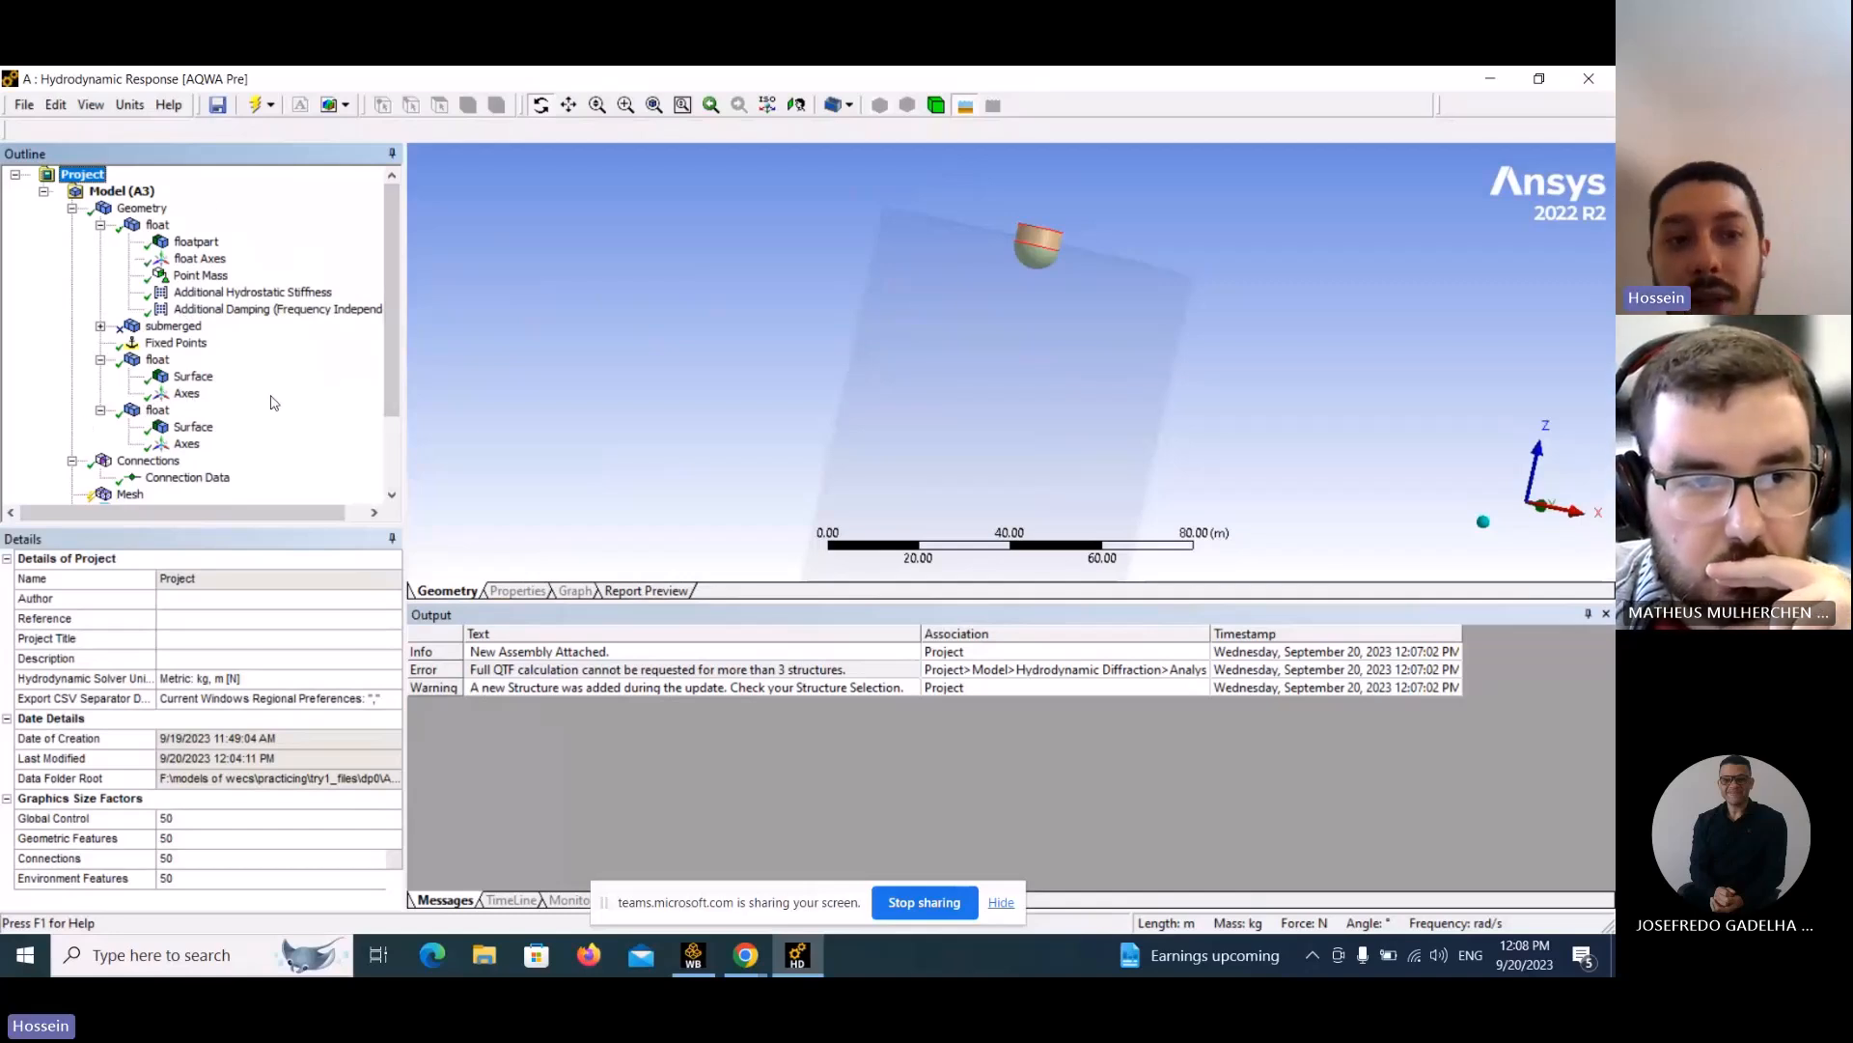
# Take a last look at the float, close the hydrodynamic model and return to the Workbench project schematic.
pyautogui.moveTo(1327, 301); pyautogui.dragTo(1319, 328, button='middle')
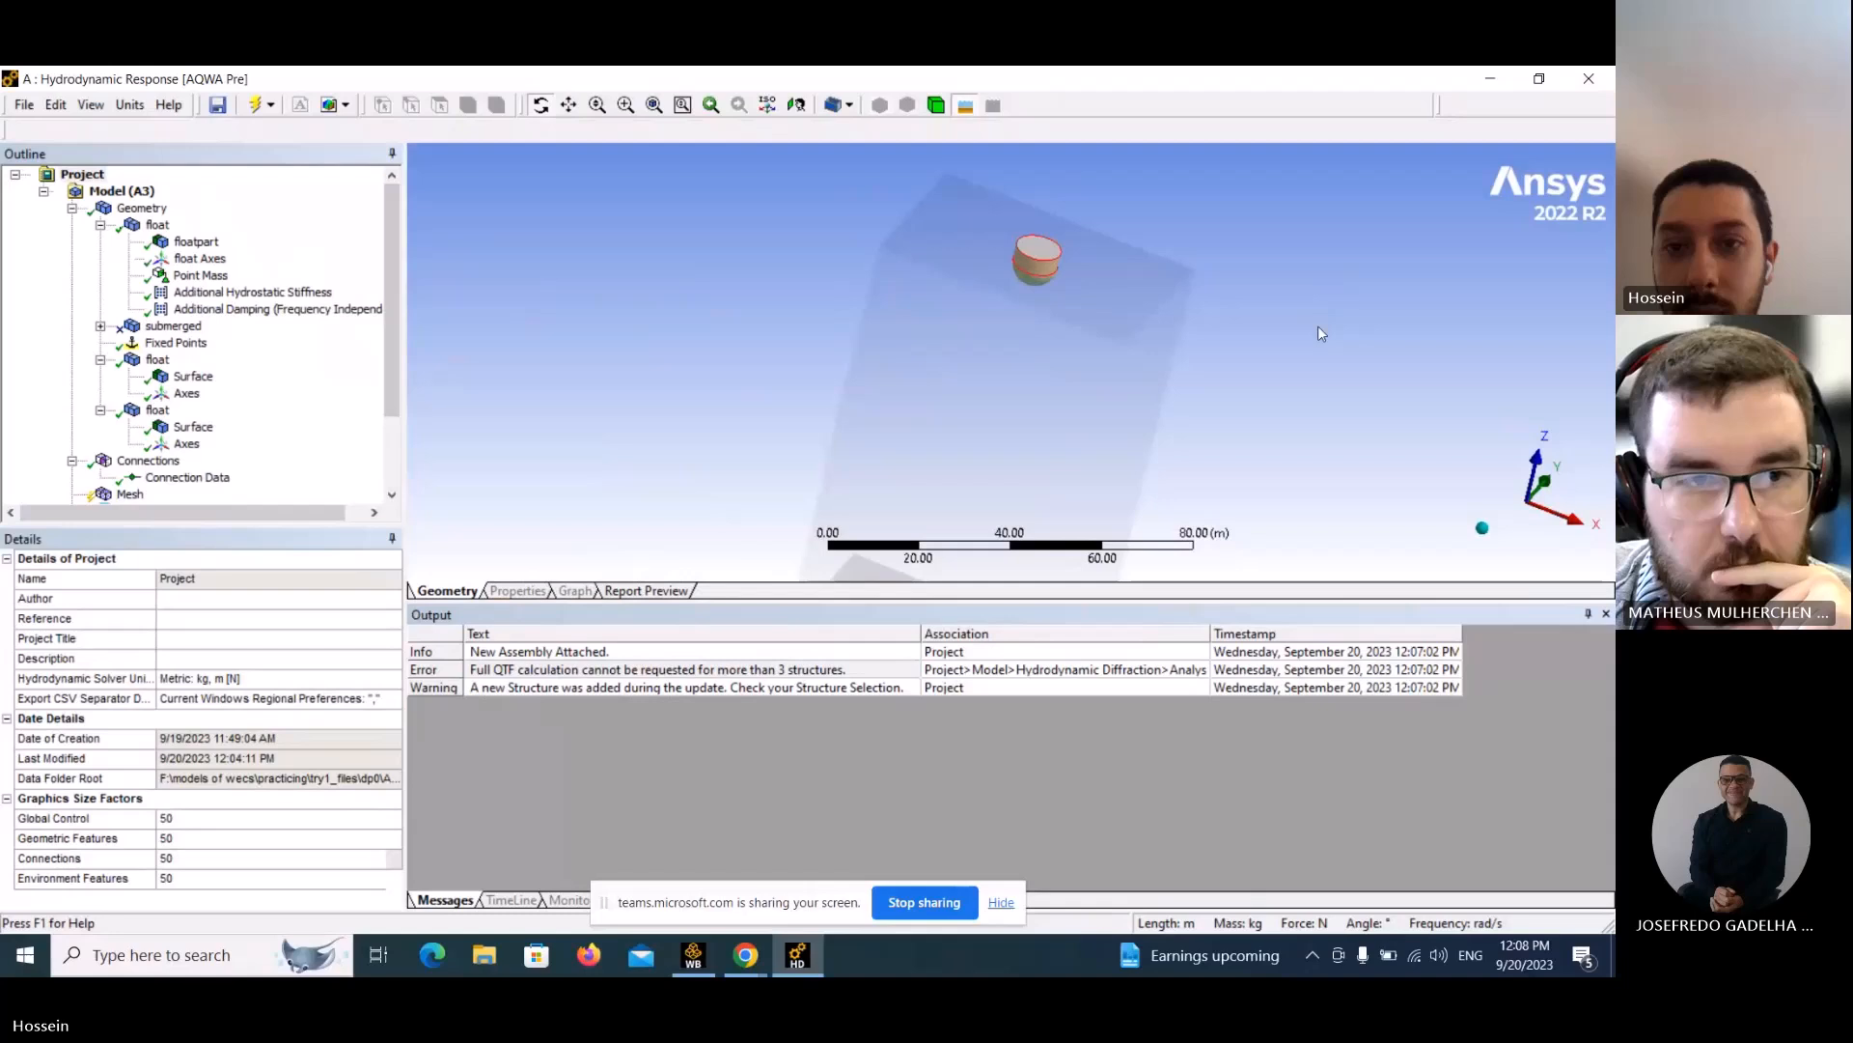
pyautogui.click(1589, 79)
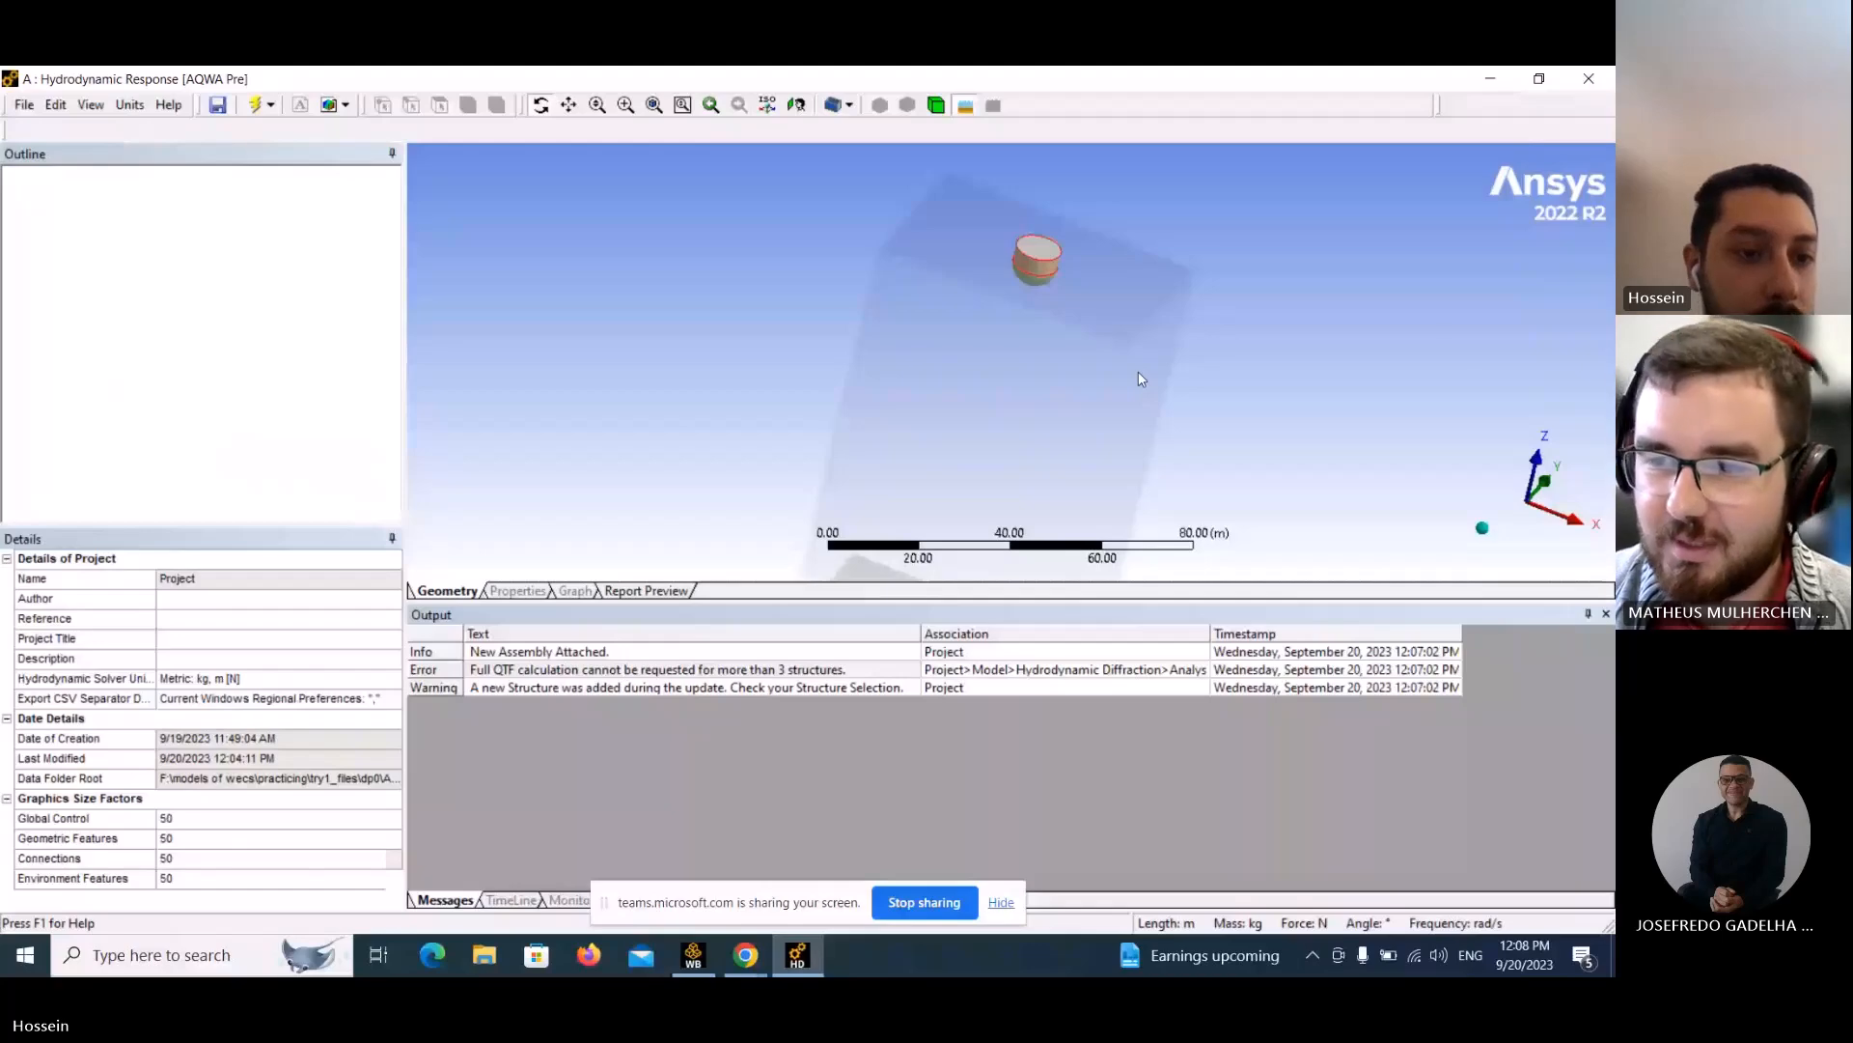
pyautogui.moveTo(203, 531)
pyautogui.mouseDown()
pyautogui.moveTo(205, 579)
pyautogui.moveTo(205, 497)
pyautogui.mouseUp()
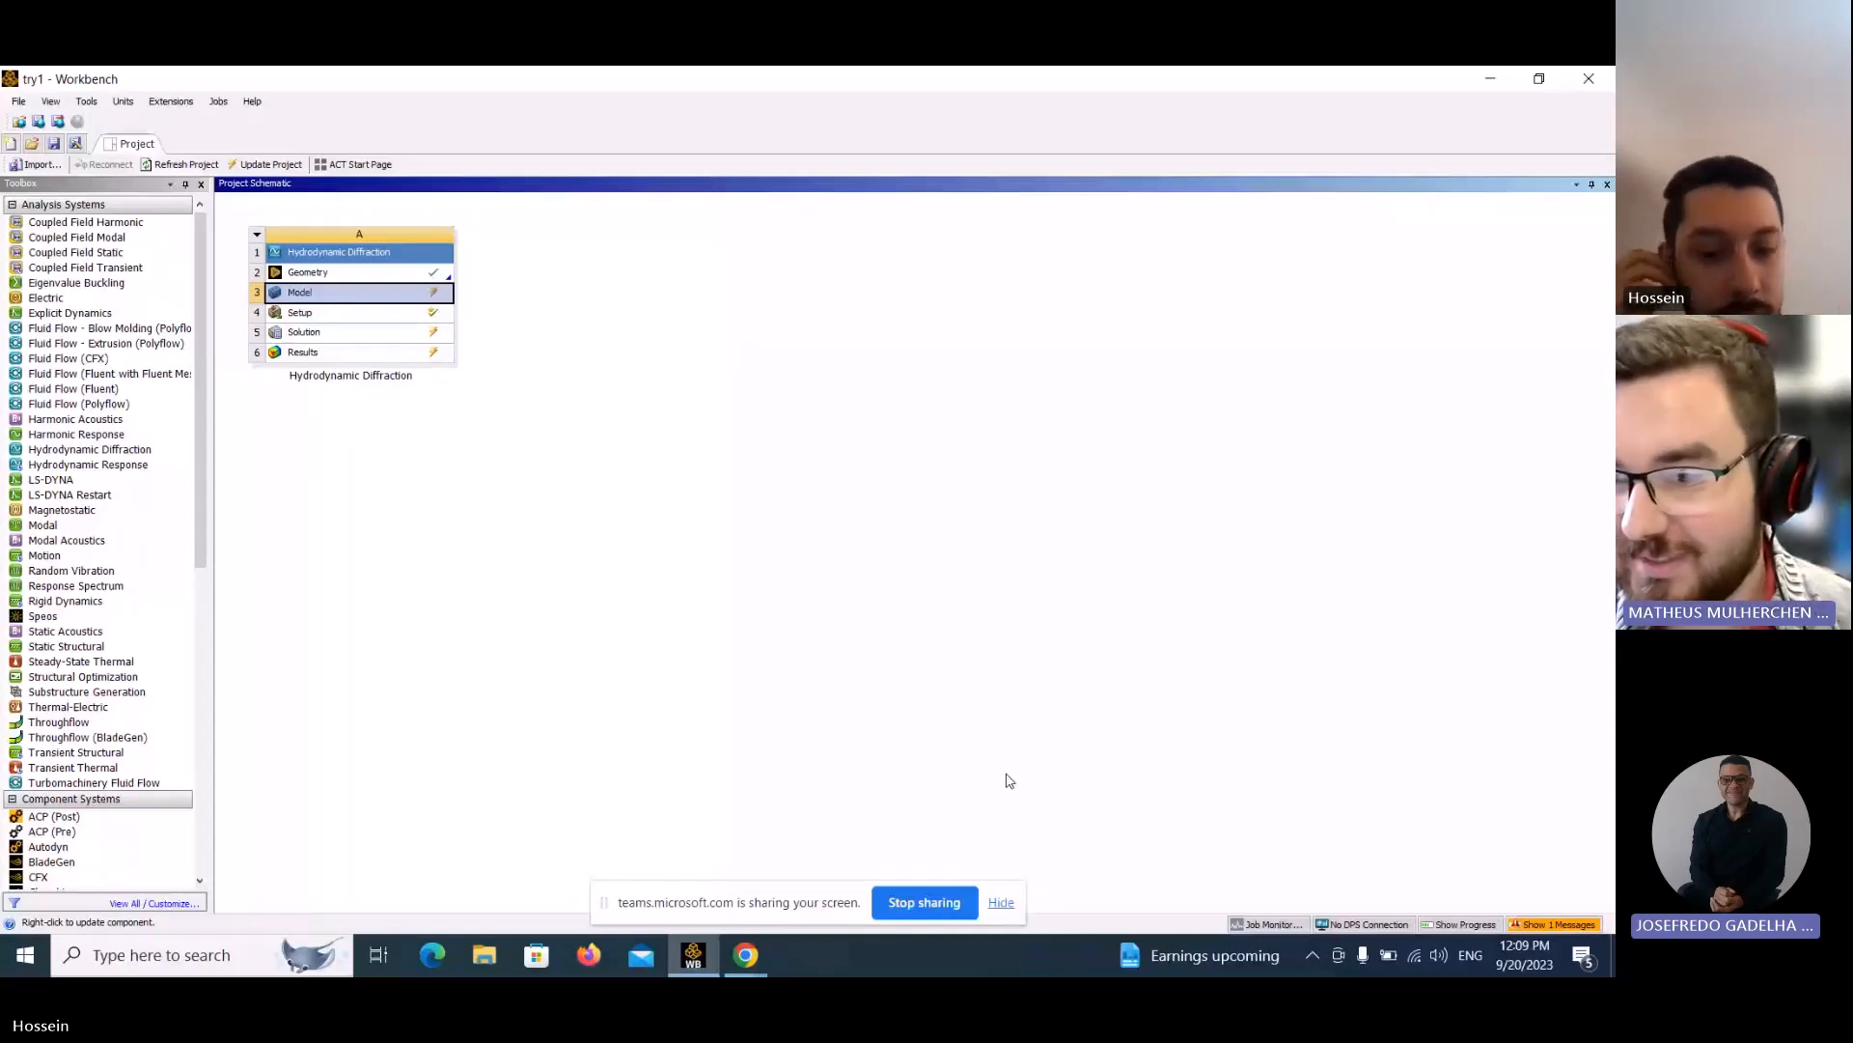
pyautogui.press('XF86AudioRaiseVolume')
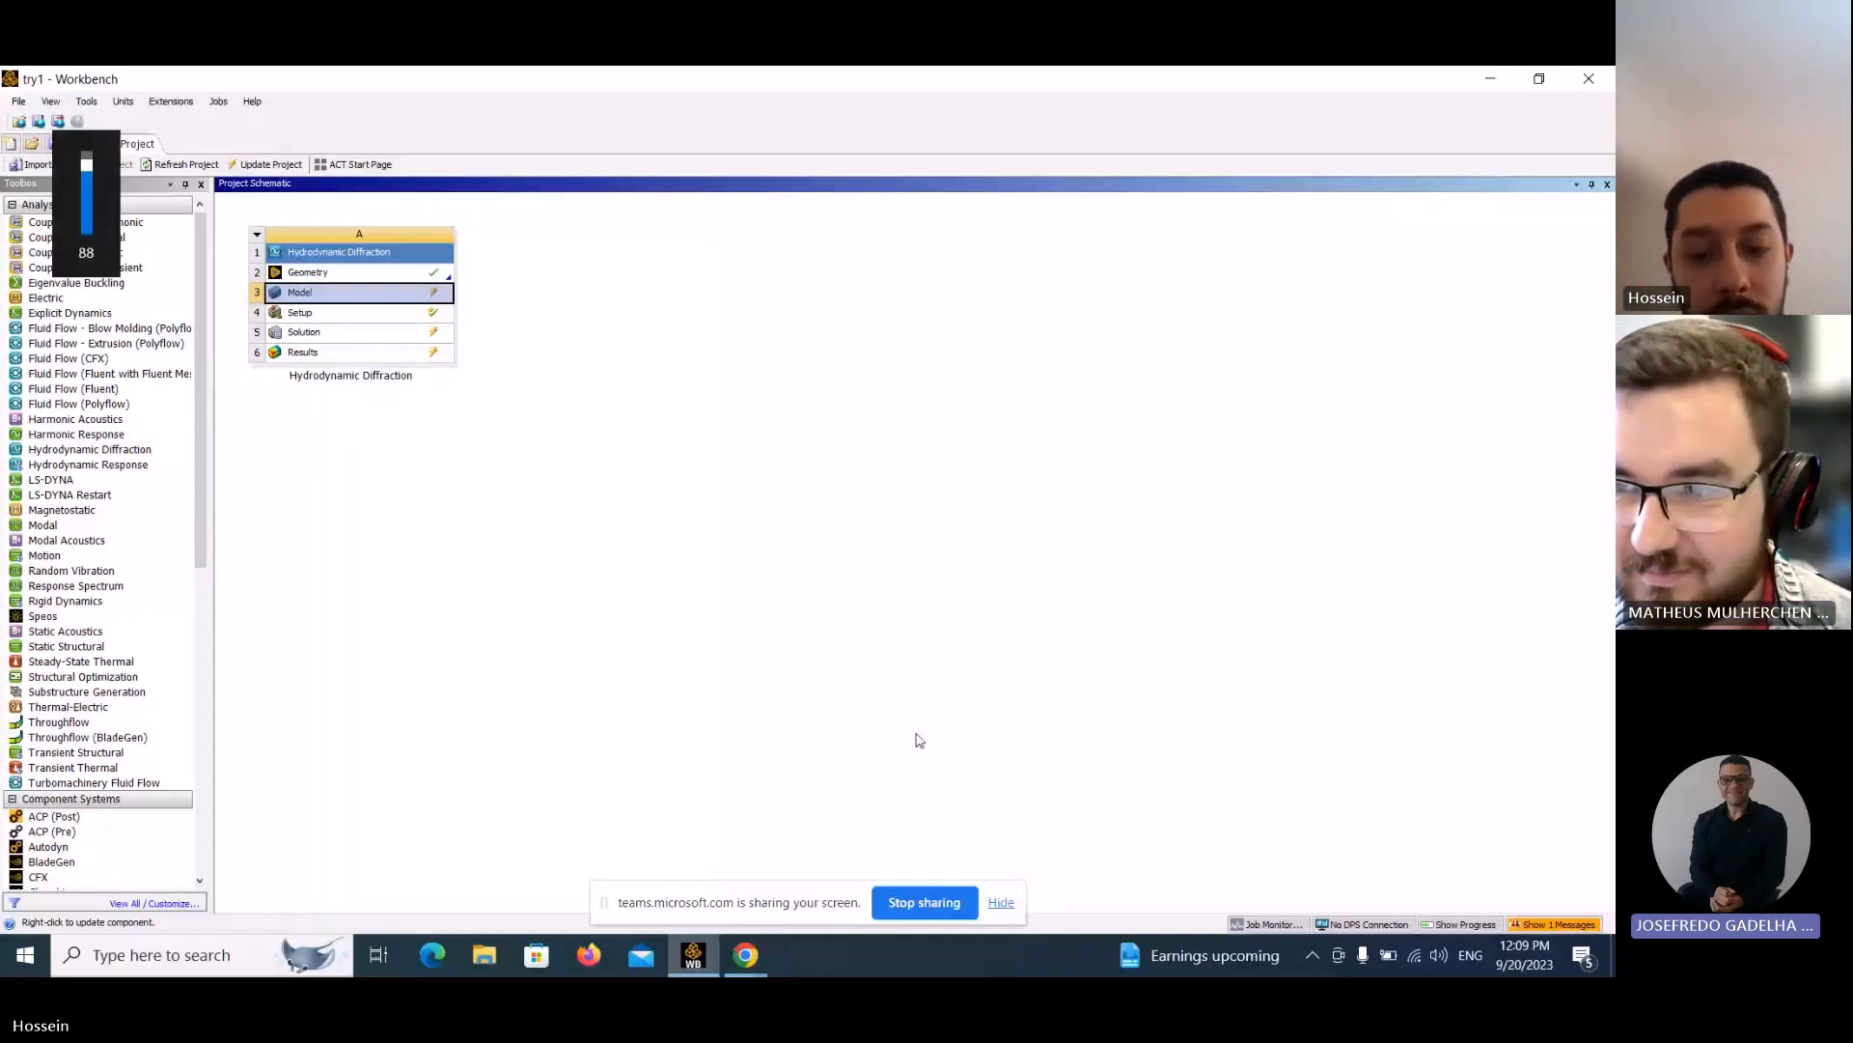